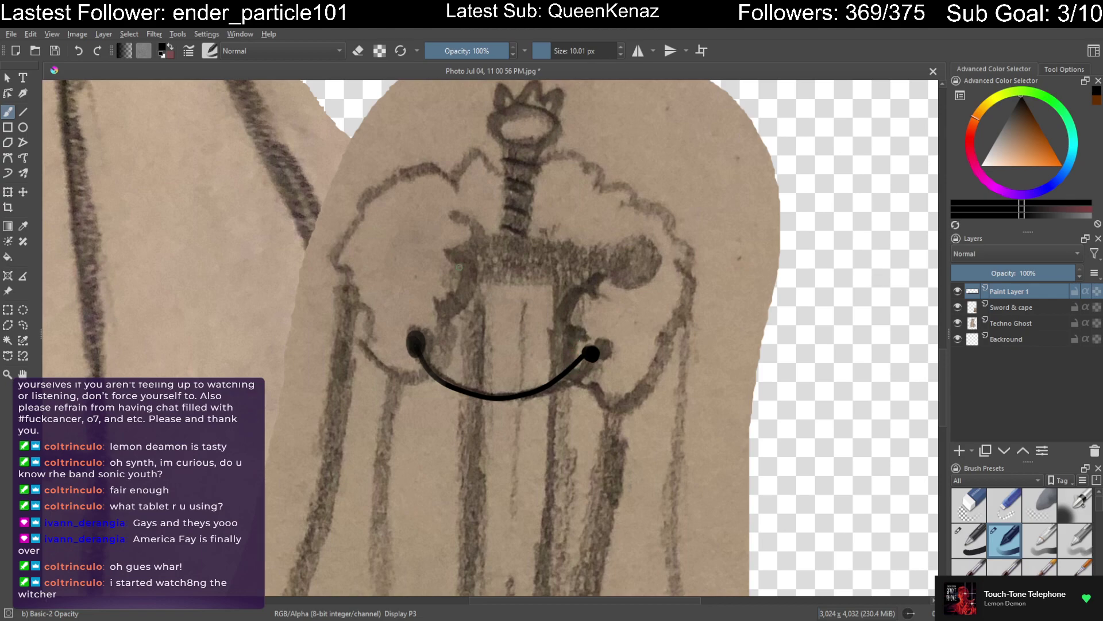
left_click_drag(483, 268, 611, 242)
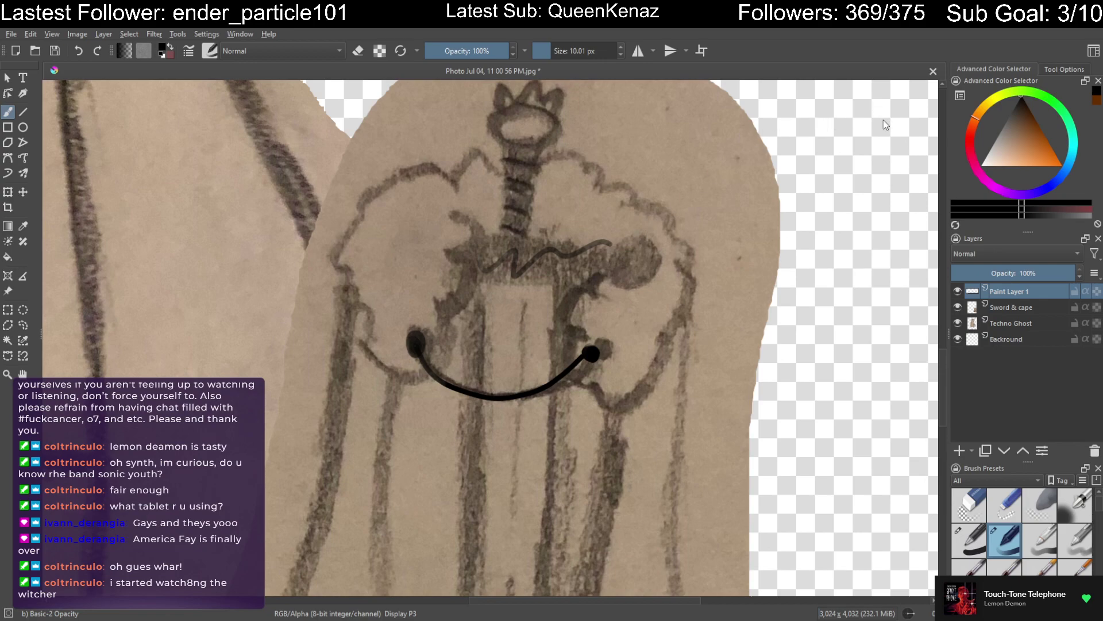
key("i")
key("i")
left_click_drag(560, 312, 563, 322)
key("minus")
key("plus")
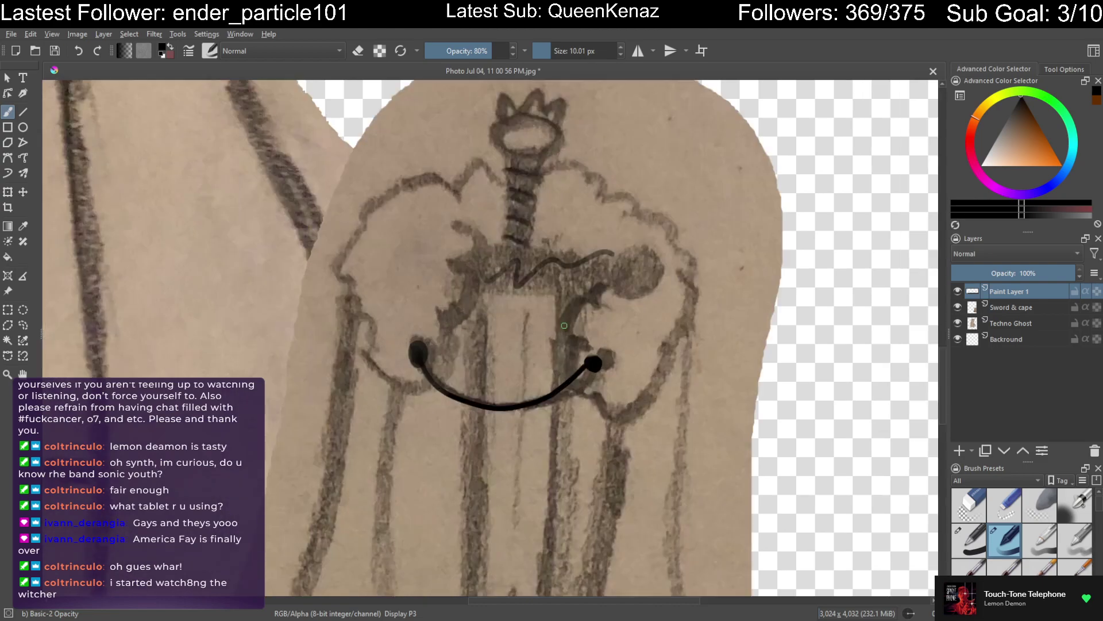
key("e")
key("e")
key("e")
key("e")
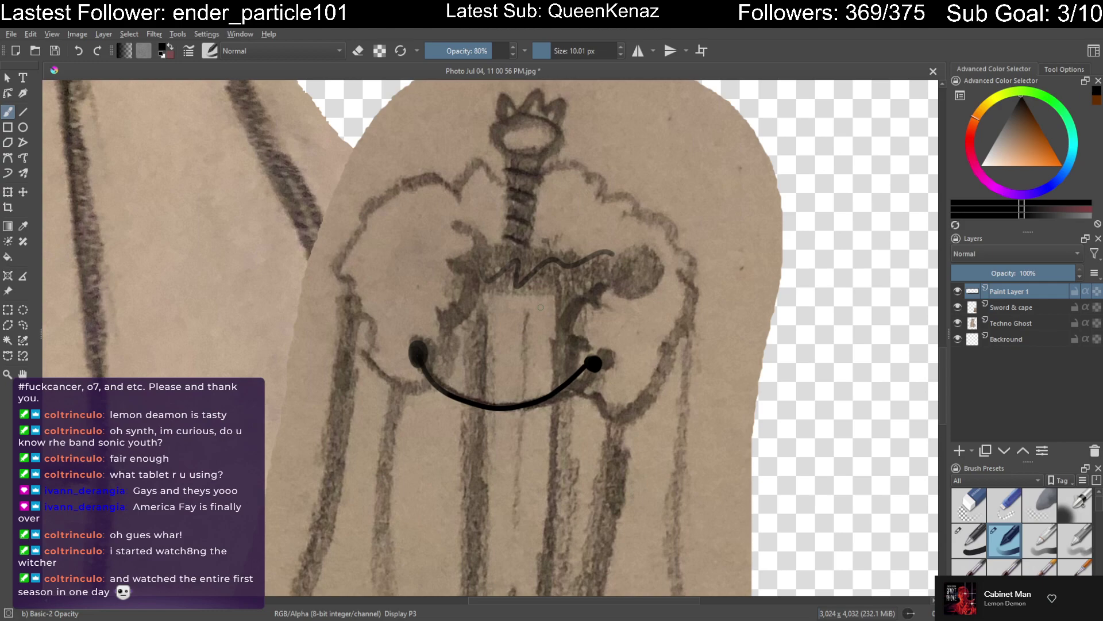
key("ctrl+s")
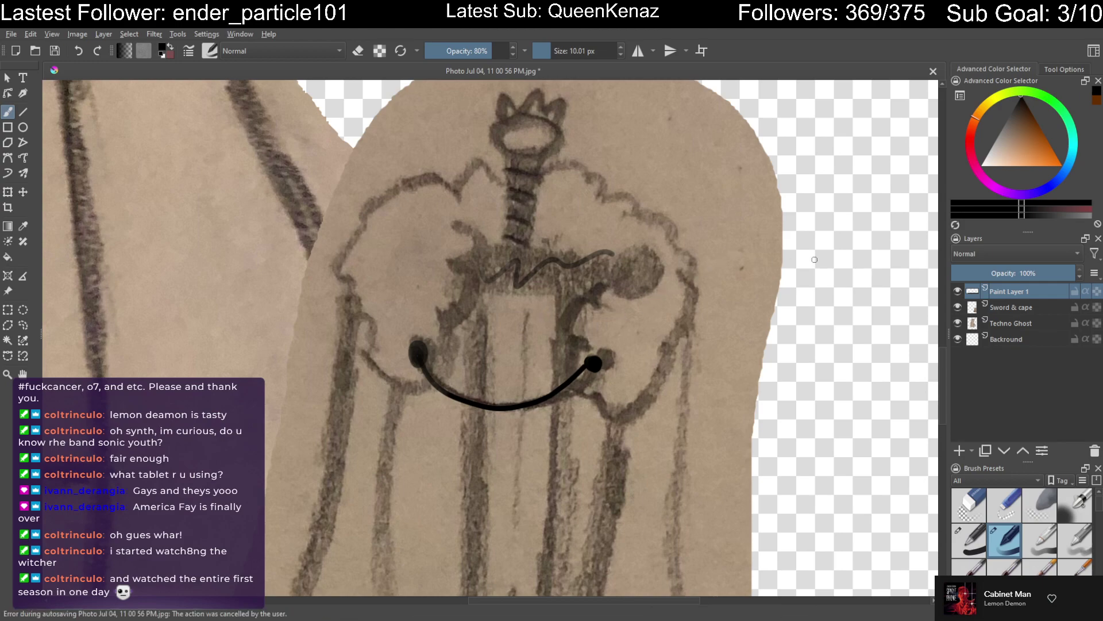
left_click_drag(499, 52, 878, 92)
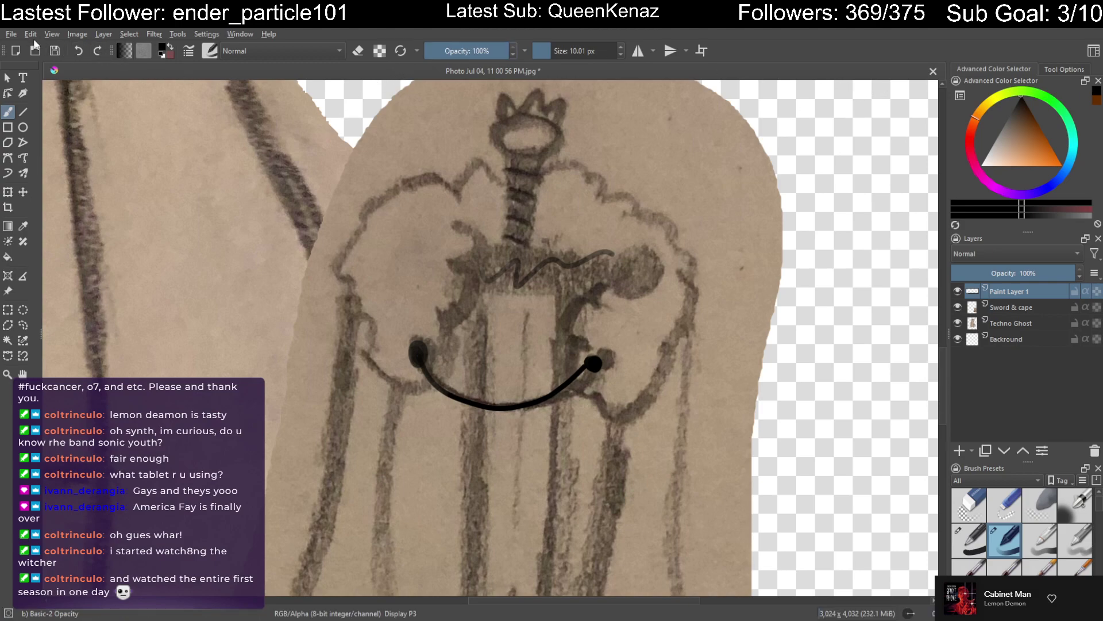
left_click(77, 52)
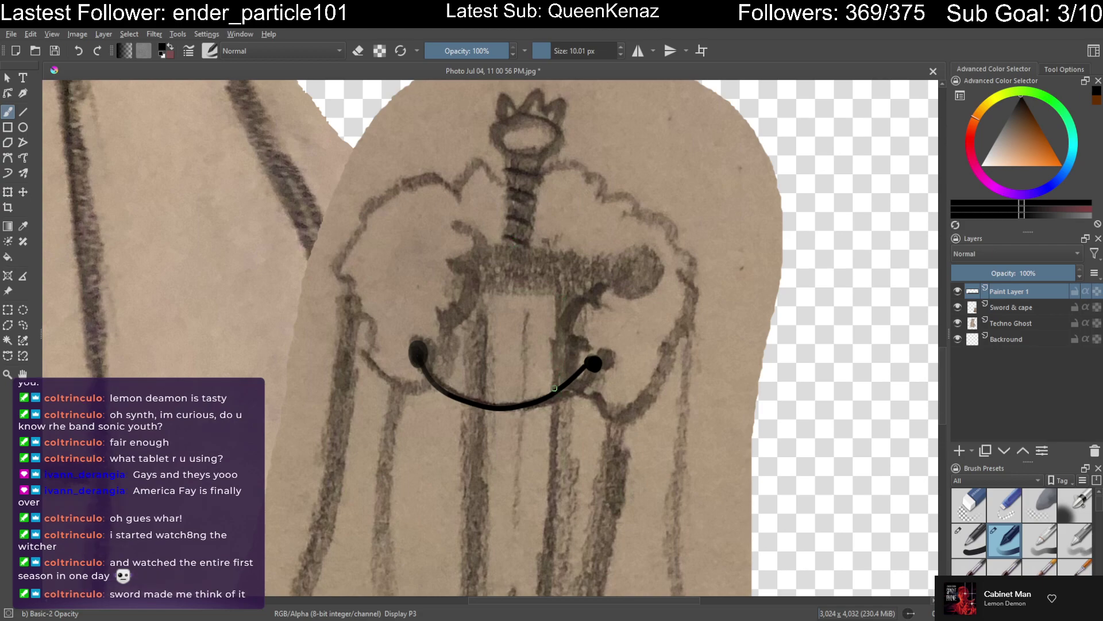
left_click_drag(576, 389, 550, 402)
key("ctrl+minus")
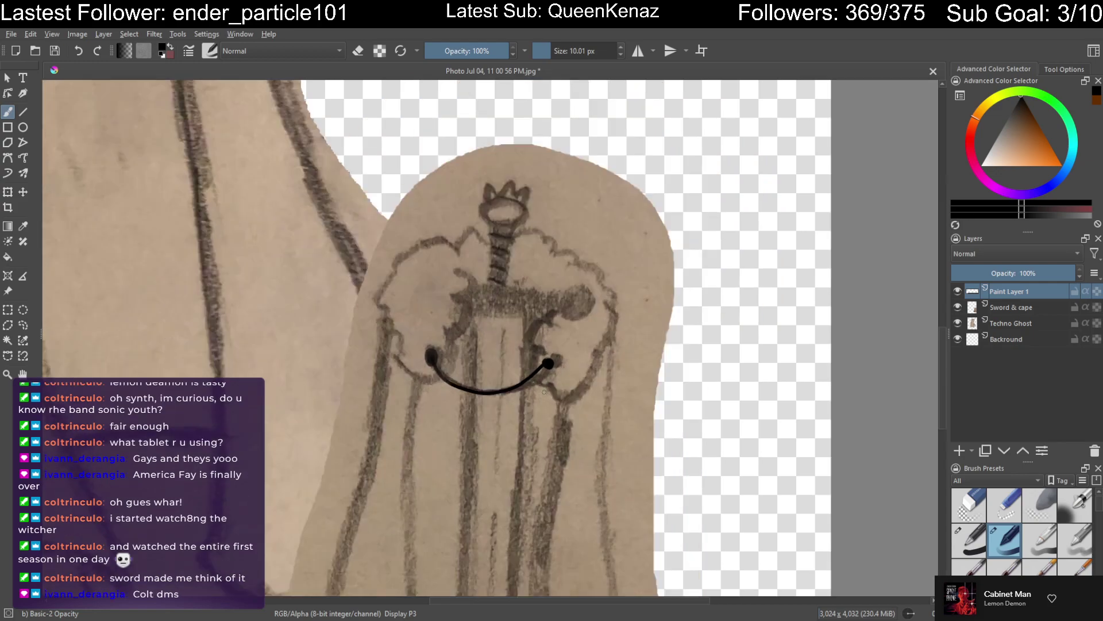
key("ctrl+plus")
key("ctrl+plus")
key("ctrl+plus")
left_click_drag(533, 300, 518, 409)
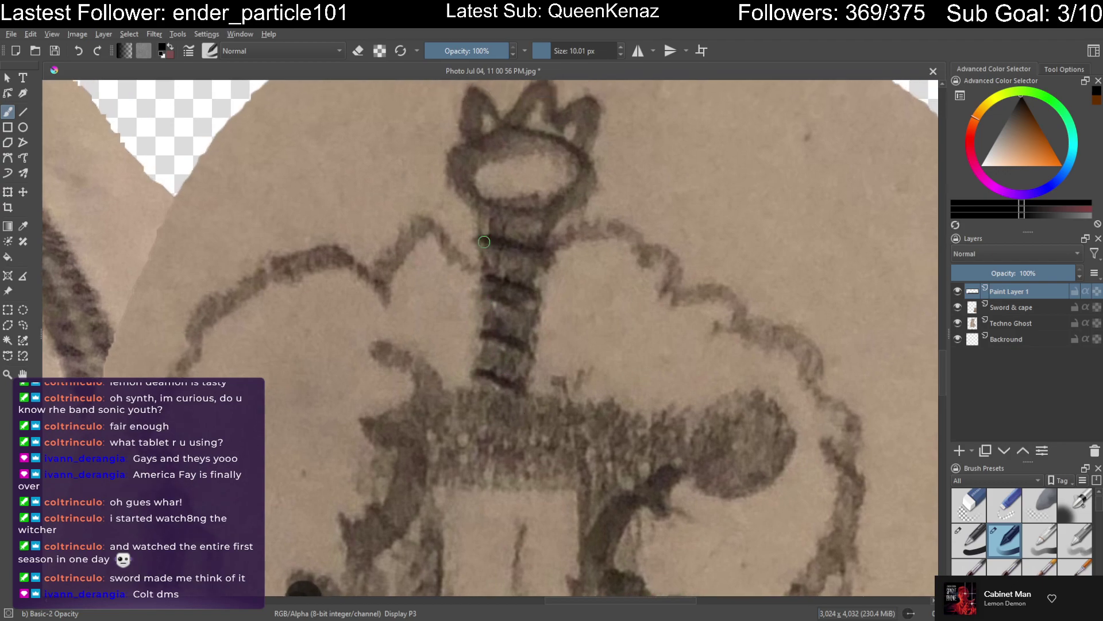
left_click_drag(477, 213, 477, 254)
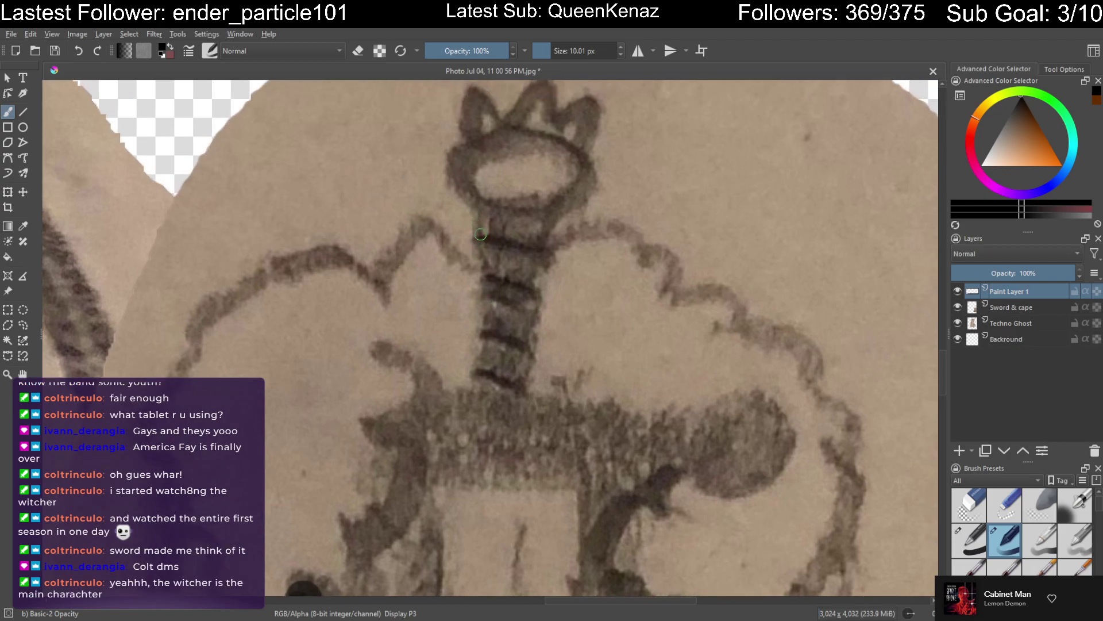
scroll(481, 235, "down", 1)
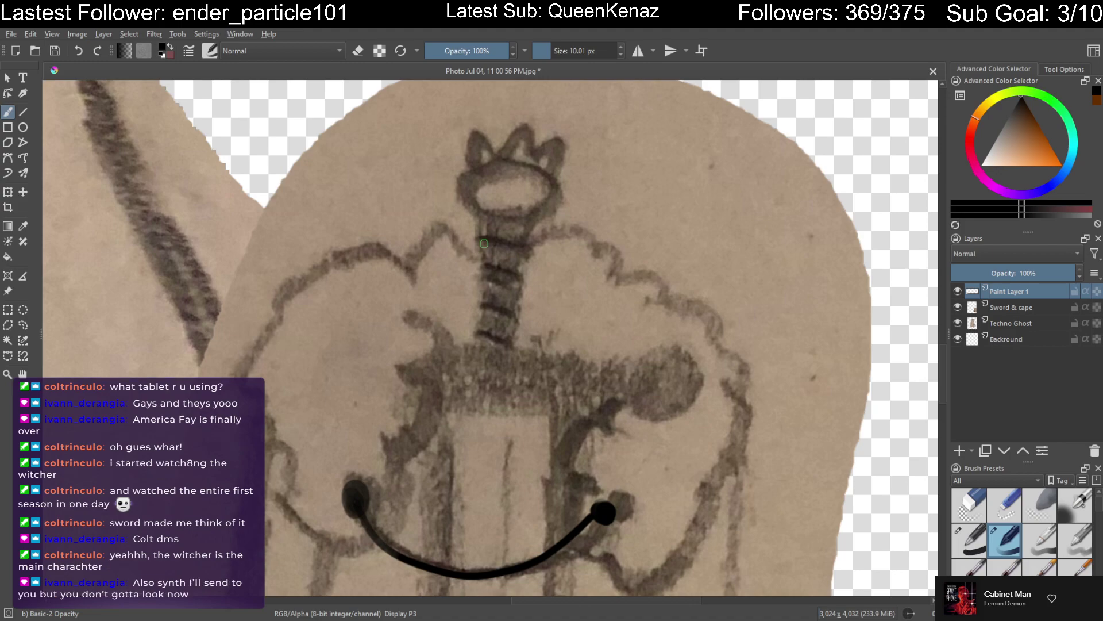
scroll(484, 244, "up", 2)
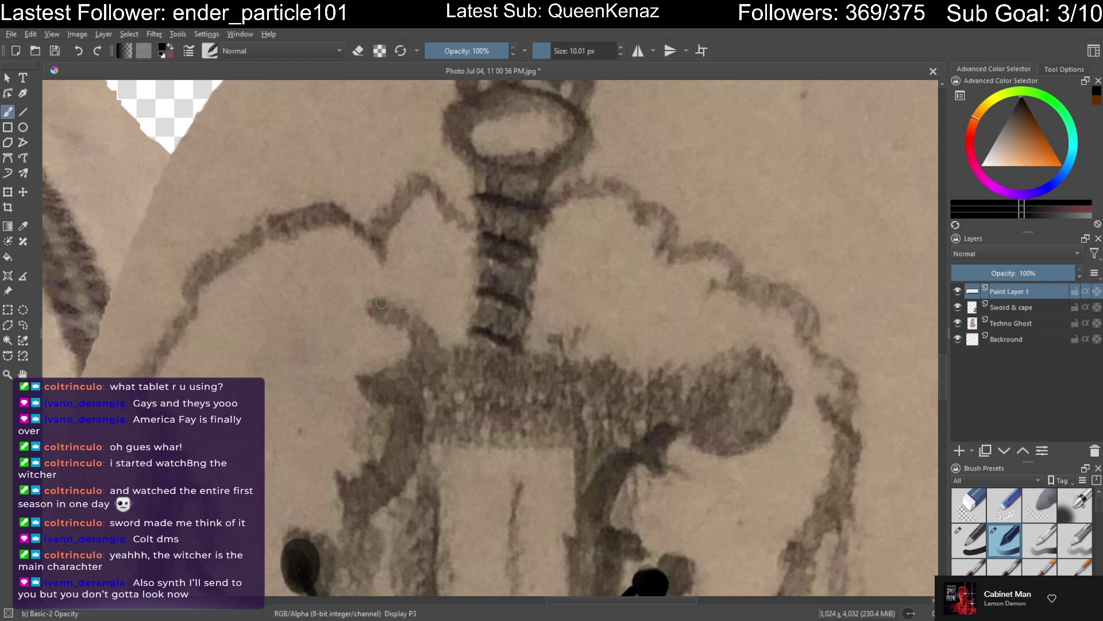
Ink the scalloped curve and S-shaped curl beside the sword's crossguard, redoing the cape strokes
mouse_move(374, 301)
left_mouse_down()
mouse_move(424, 318)
mouse_move(434, 338)
mouse_move(416, 381)
mouse_move(391, 390)
mouse_move(423, 408)
mouse_move(426, 440)
mouse_move(365, 498)
left_mouse_up()
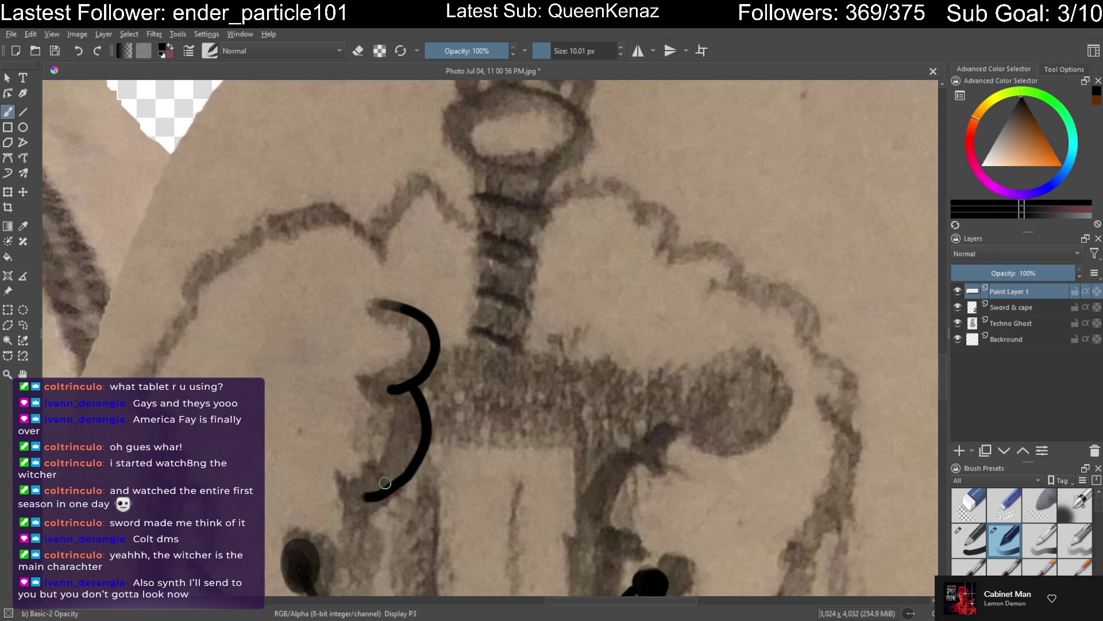
mouse_move(428, 475)
left_mouse_down()
mouse_move(498, 279)
mouse_move(433, 297)
mouse_move(447, 366)
mouse_move(395, 422)
mouse_move(348, 418)
left_mouse_up()
mouse_move(270, 315)
left_mouse_down()
mouse_move(266, 374)
mouse_move(313, 390)
mouse_move(335, 416)
mouse_move(366, 418)
left_mouse_up()
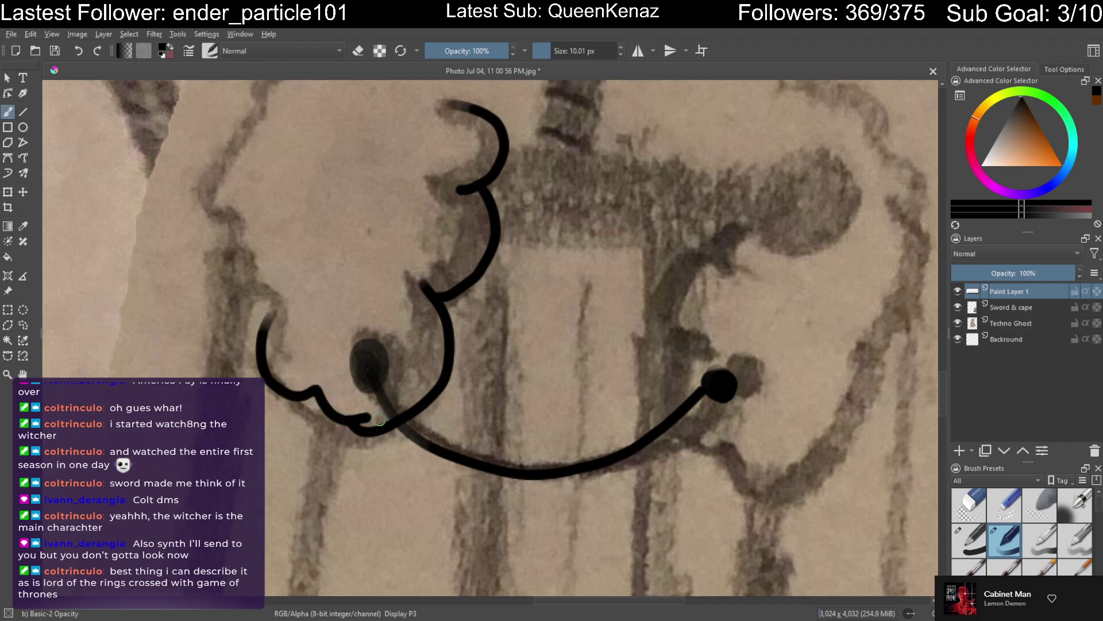
key("ctrl+z")
key("ctrl+z")
key("ctrl+z")
key("ctrl+z")
key("ctrl+z")
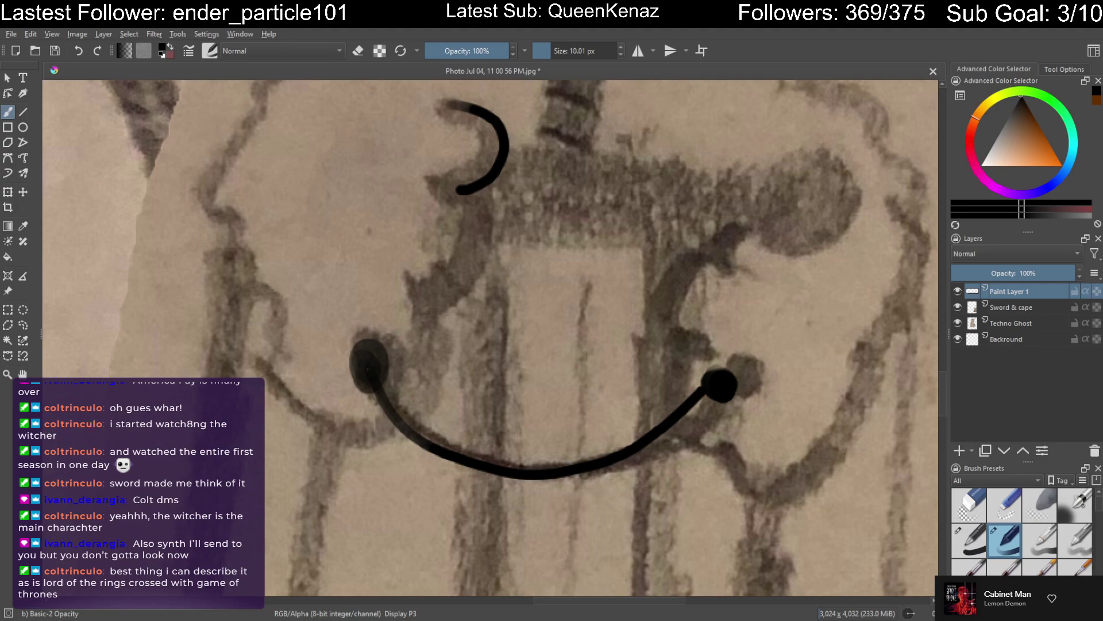
mouse_move(426, 140)
left_mouse_down()
mouse_move(482, 158)
mouse_move(479, 266)
mouse_move(398, 410)
mouse_move(362, 410)
mouse_move(273, 361)
mouse_move(266, 327)
mouse_move(213, 247)
mouse_move(200, 209)
mouse_move(215, 189)
left_mouse_up()
Ink the wavy top edge of the cape, then center the sword grip in view
left_click_drag(407, 314, 407, 409)
mouse_move(553, 221)
left_mouse_down()
mouse_move(442, 212)
mouse_move(332, 231)
mouse_move(244, 332)
mouse_move(223, 379)
left_mouse_up()
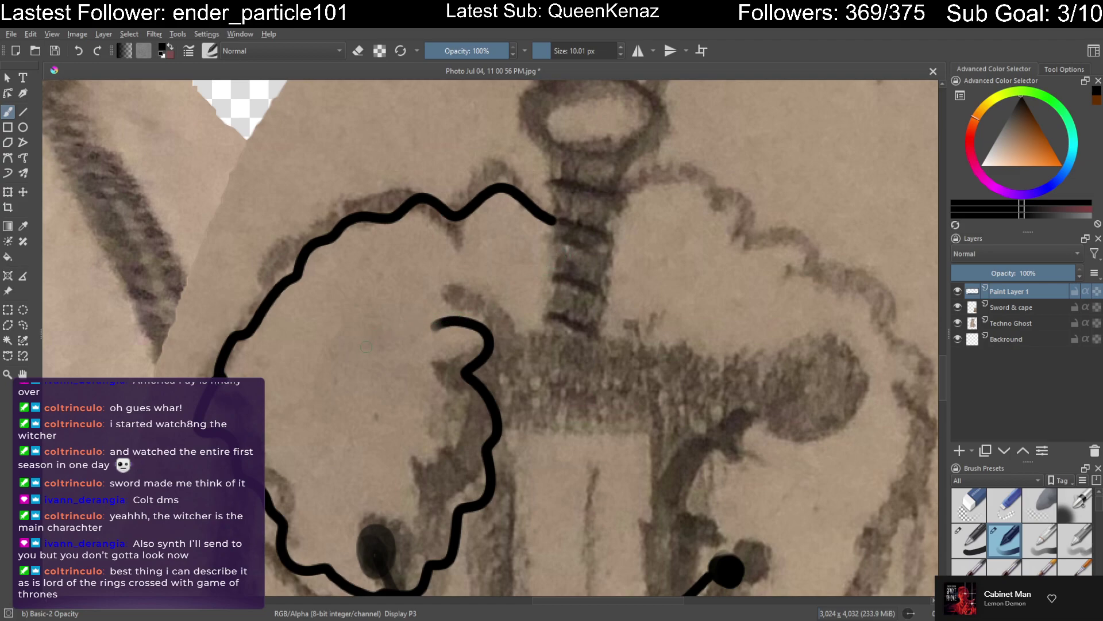
left_click_drag(584, 264, 462, 255)
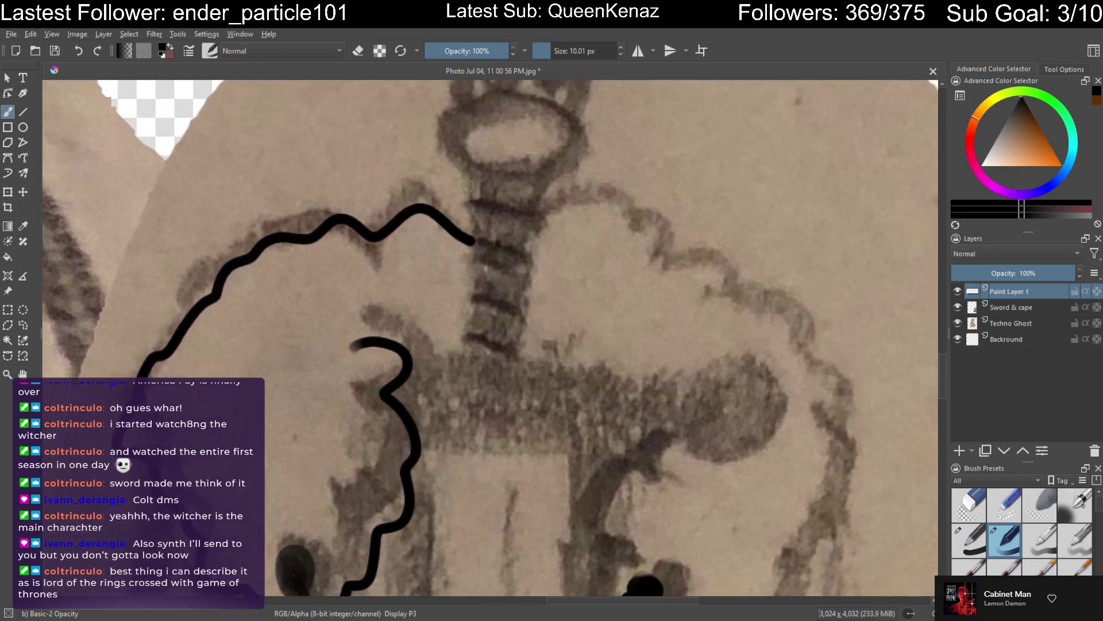
Ink the sword grip's left and right side lines in black, retrying strokes until clean
left_click_drag(481, 176, 461, 354)
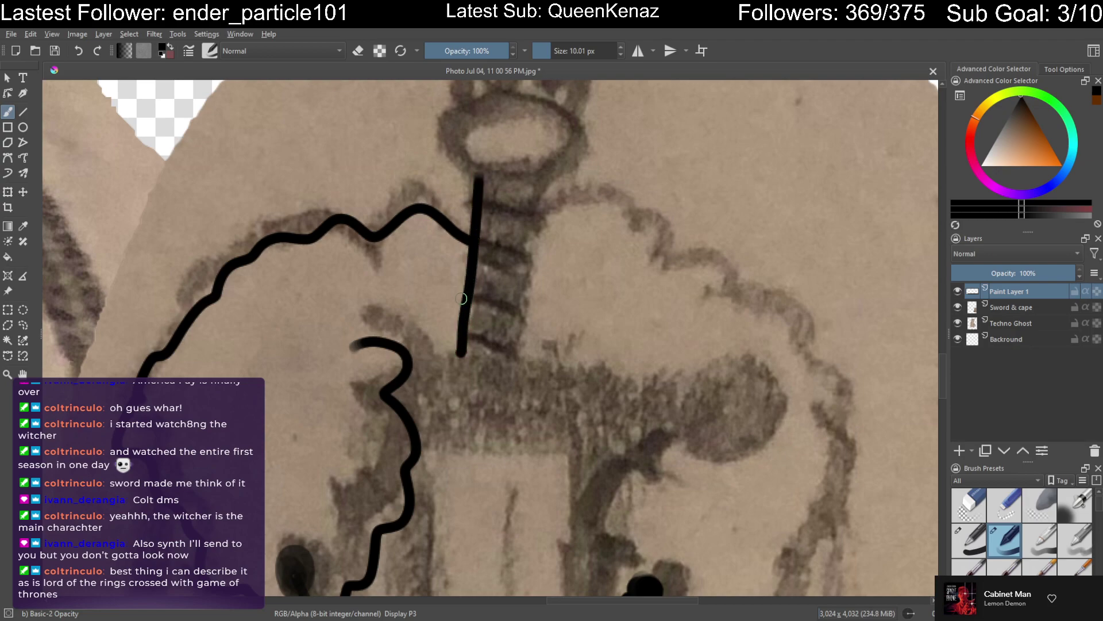
key("ctrl+z")
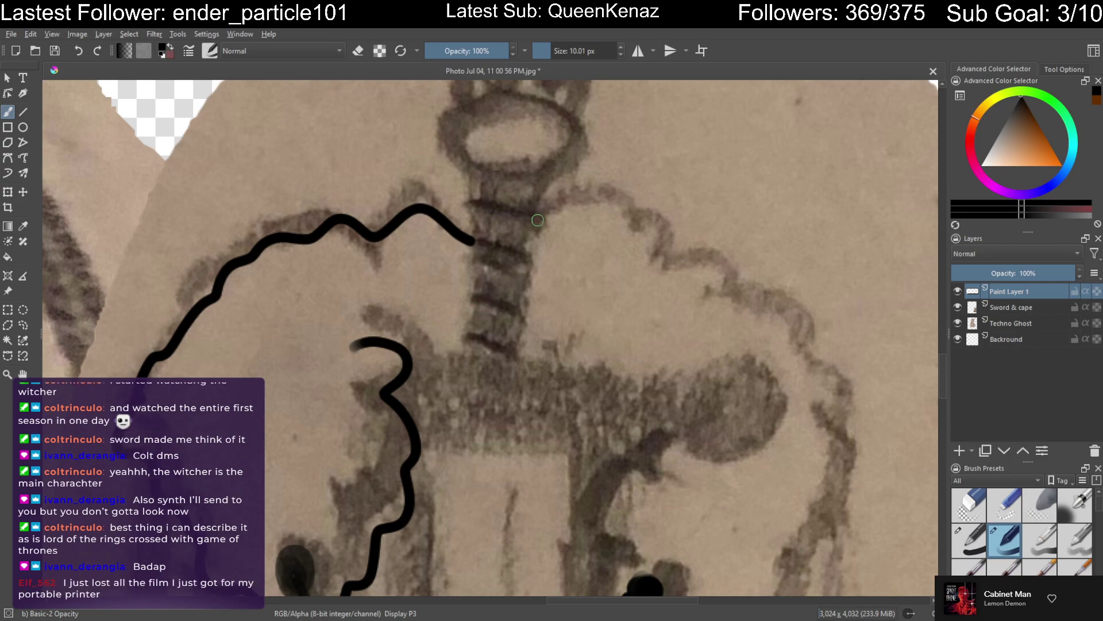
mouse_move(469, 168)
left_mouse_down()
mouse_move(478, 332)
mouse_move(521, 336)
mouse_move(512, 266)
mouse_move(534, 186)
left_mouse_up()
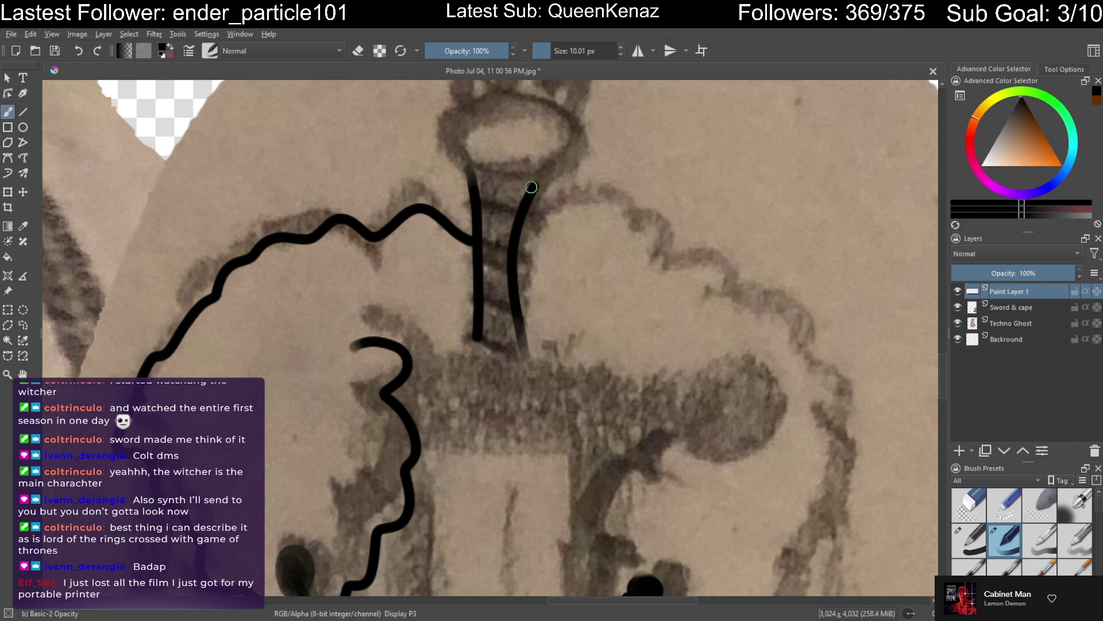
key("ctrl+z")
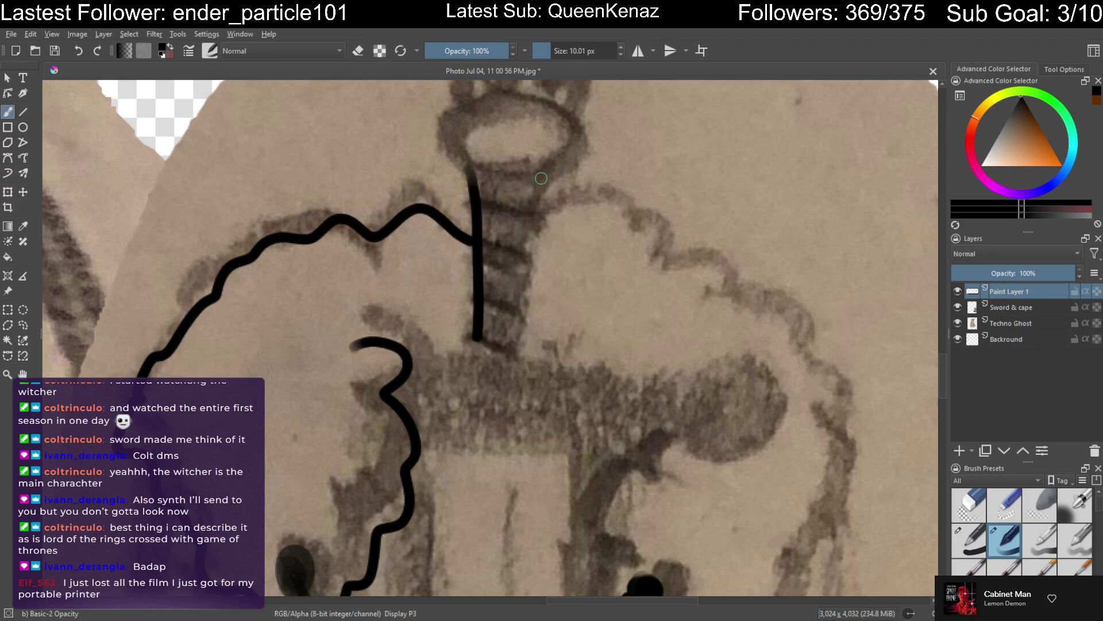
mouse_move(553, 165)
left_mouse_down()
mouse_move(533, 284)
mouse_move(548, 365)
left_mouse_up()
left_click(538, 350, "ctrl")
key("ctrl+z")
key("ctrl+z")
left_click_drag(467, 169, 466, 339)
key("ctrl+z")
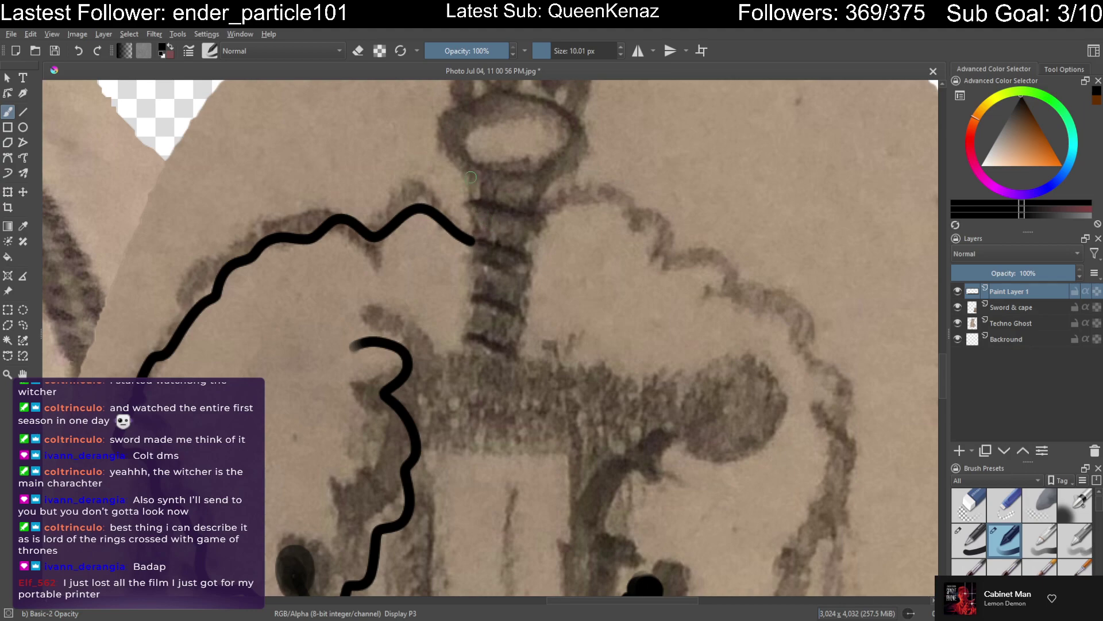
left_click_drag(470, 177, 466, 348)
mouse_move(539, 170)
left_mouse_down()
mouse_move(529, 227)
mouse_move(537, 360)
left_mouse_up()
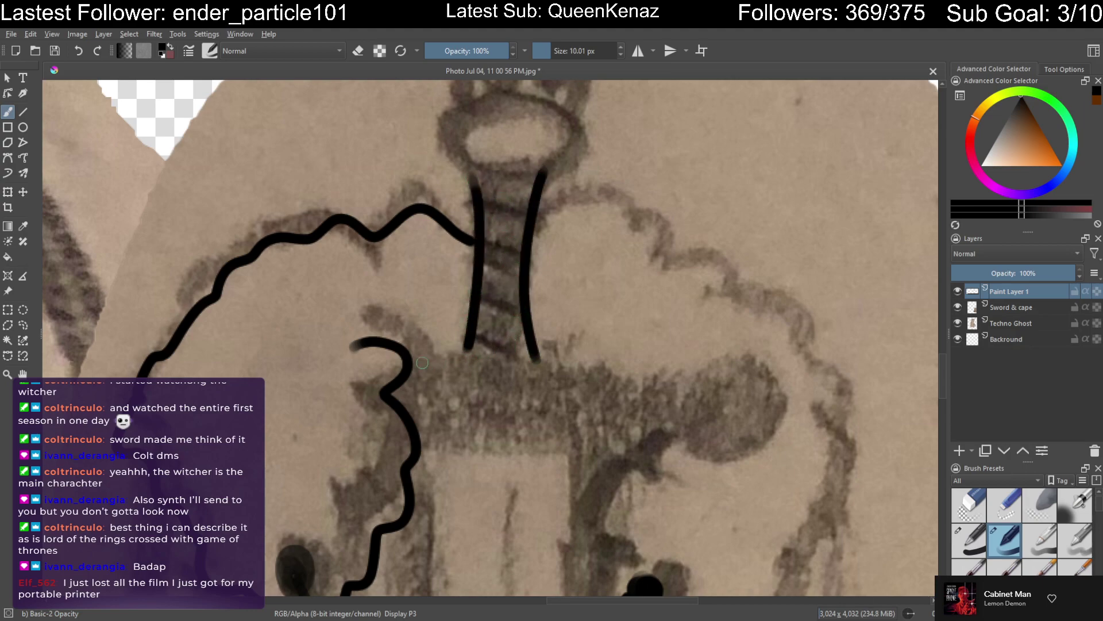
Outline the crossguard's top and lower edges and add a round knob at its right end
left_click_drag(412, 358, 690, 337)
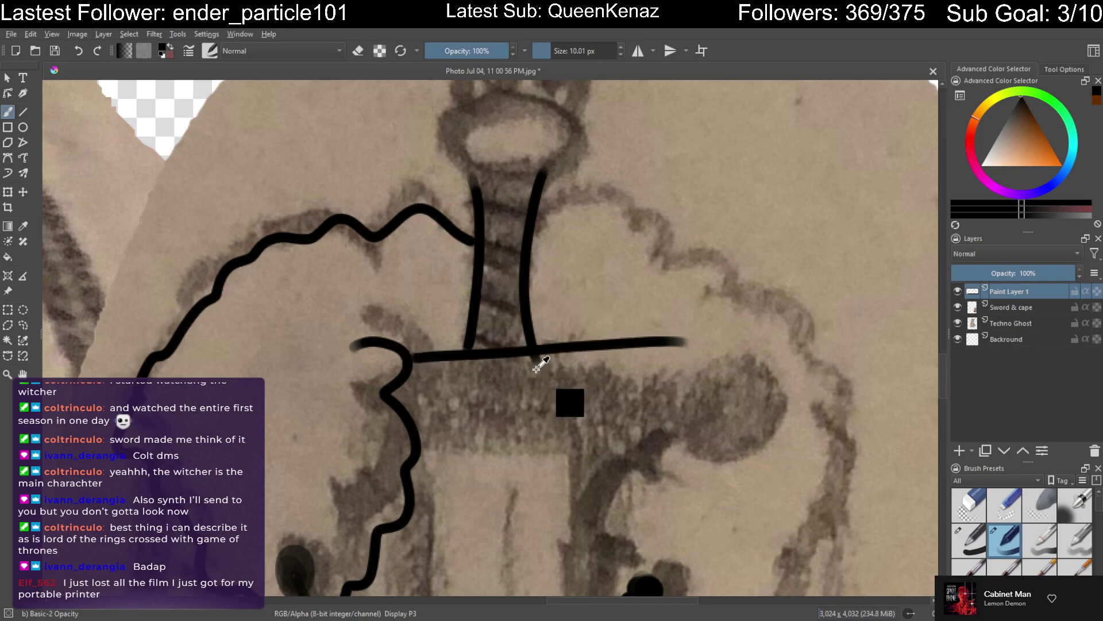
key("ctrl+z")
mouse_move(412, 359)
left_mouse_down()
mouse_move(457, 353)
mouse_move(670, 377)
left_mouse_up()
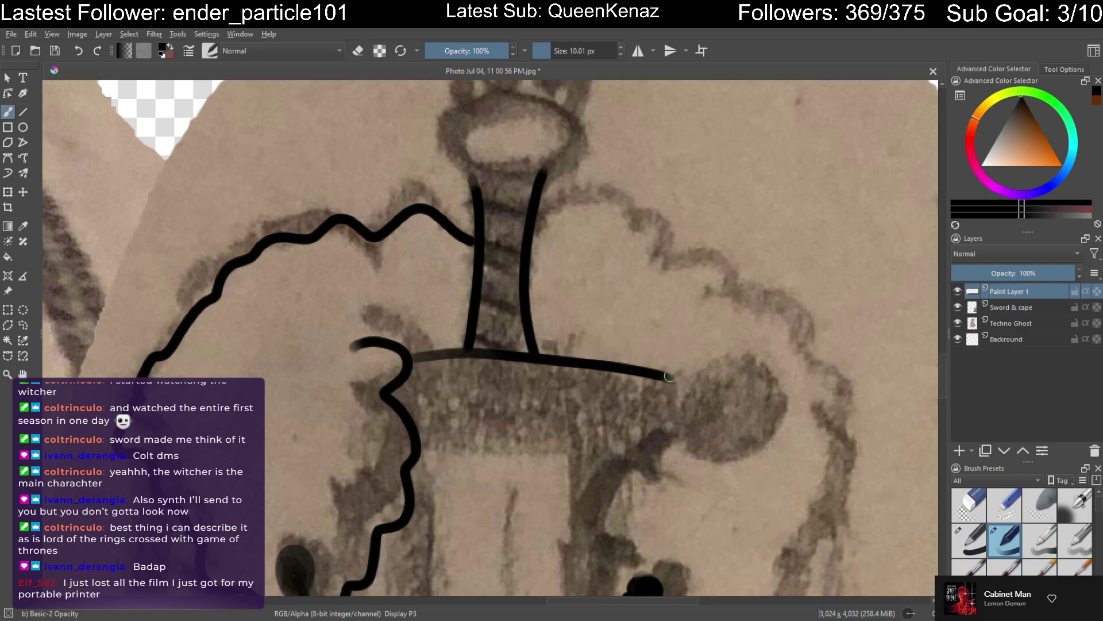
left_click_drag(416, 450, 654, 396)
key("ctrl+z")
mouse_move(418, 456)
left_mouse_down()
mouse_move(618, 435)
mouse_move(646, 418)
left_mouse_up()
key("ctrl+z")
mouse_move(410, 460)
left_mouse_down()
mouse_move(588, 445)
mouse_move(651, 422)
left_mouse_up()
key("ctrl+z")
left_click_drag(420, 455, 649, 428)
key("ctrl+z")
left_click_drag(418, 443, 685, 428)
mouse_move(681, 374)
left_mouse_down()
mouse_move(684, 416)
mouse_move(740, 454)
mouse_move(762, 383)
mouse_move(707, 366)
mouse_move(674, 388)
left_mouse_up()
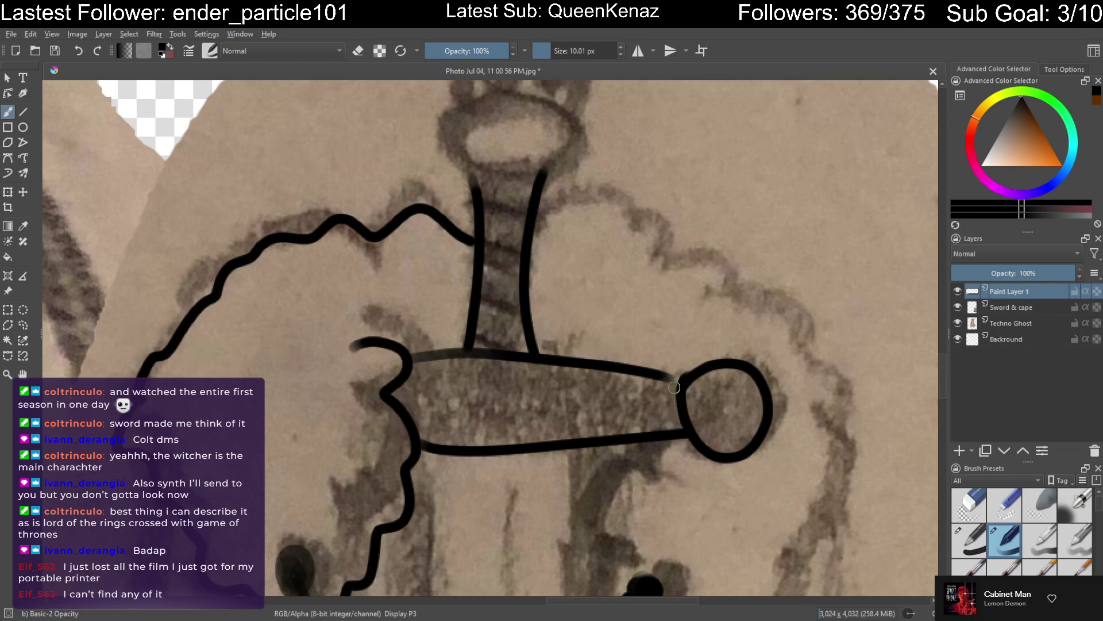
Zoom in on the pommel and ink its oval, joining both grip sides to it
left_click_drag(552, 247, 554, 362)
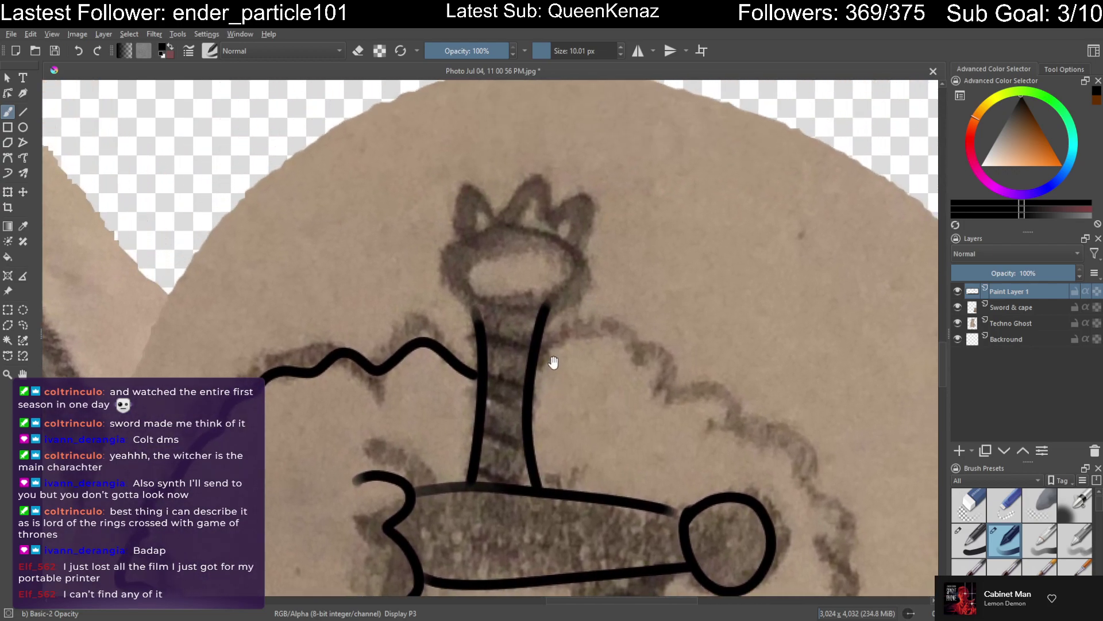
key("ctrl+plus")
key("ctrl+plus")
mouse_move(584, 252)
left_mouse_down()
mouse_move(576, 367)
mouse_move(482, 244)
mouse_move(398, 311)
mouse_move(519, 369)
mouse_move(643, 351)
mouse_move(610, 279)
mouse_move(486, 267)
left_mouse_up()
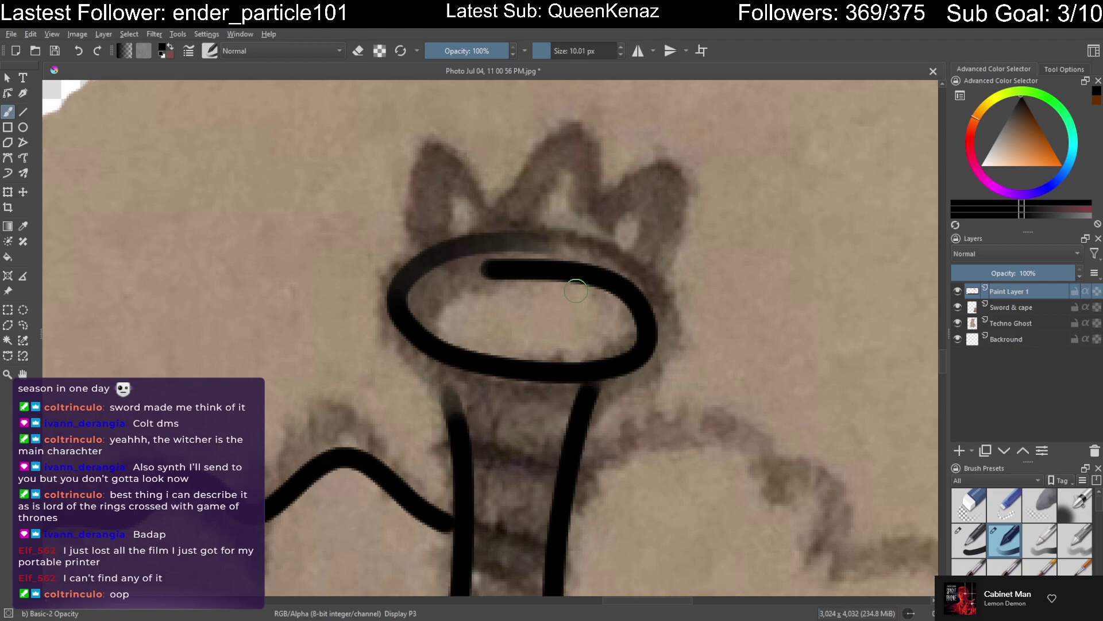
key("ctrl+z")
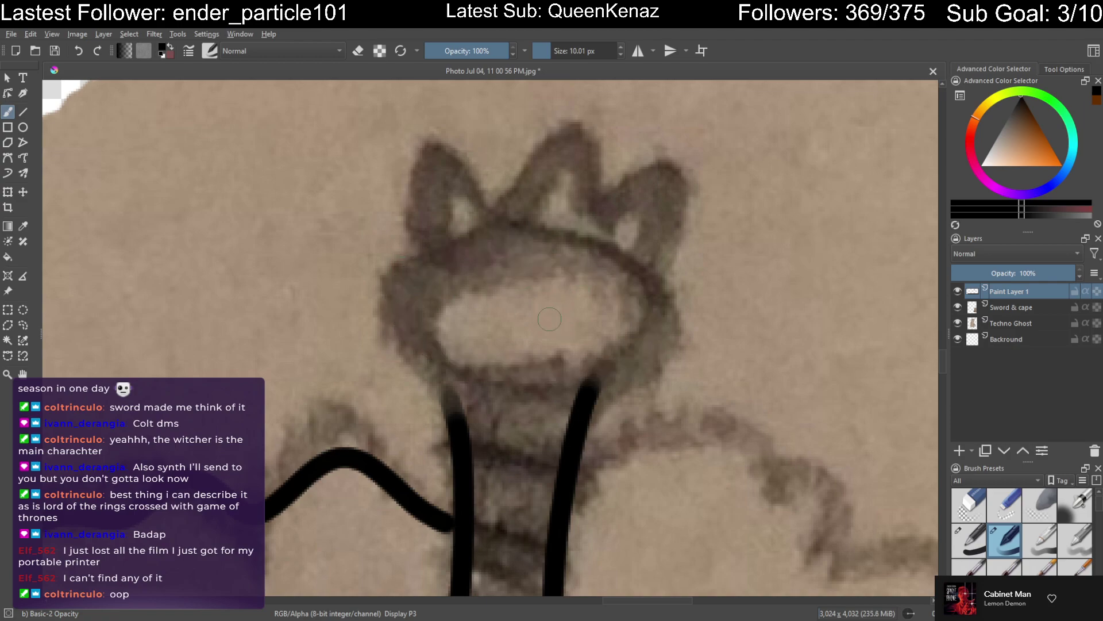
mouse_move(566, 235)
left_mouse_down()
mouse_move(476, 240)
mouse_move(393, 323)
mouse_move(451, 393)
mouse_move(632, 380)
mouse_move(652, 324)
mouse_move(569, 262)
mouse_move(445, 246)
mouse_move(435, 353)
mouse_move(652, 344)
mouse_move(616, 254)
mouse_move(512, 241)
left_mouse_up()
key("ctrl+z")
left_click_drag(422, 345, 469, 442)
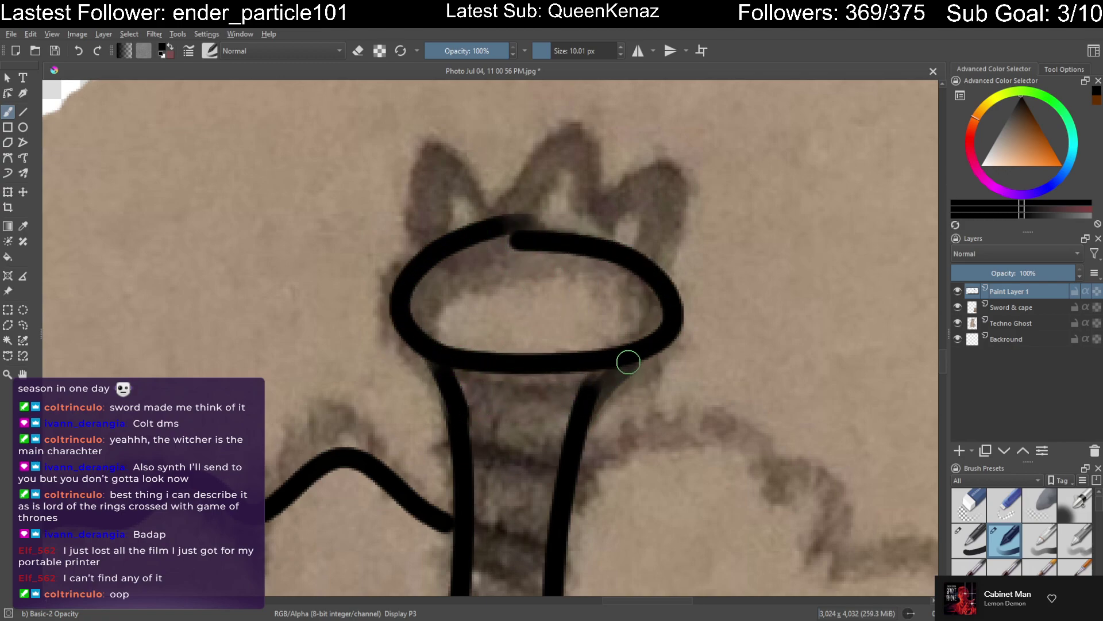
left_click_drag(596, 365, 586, 399)
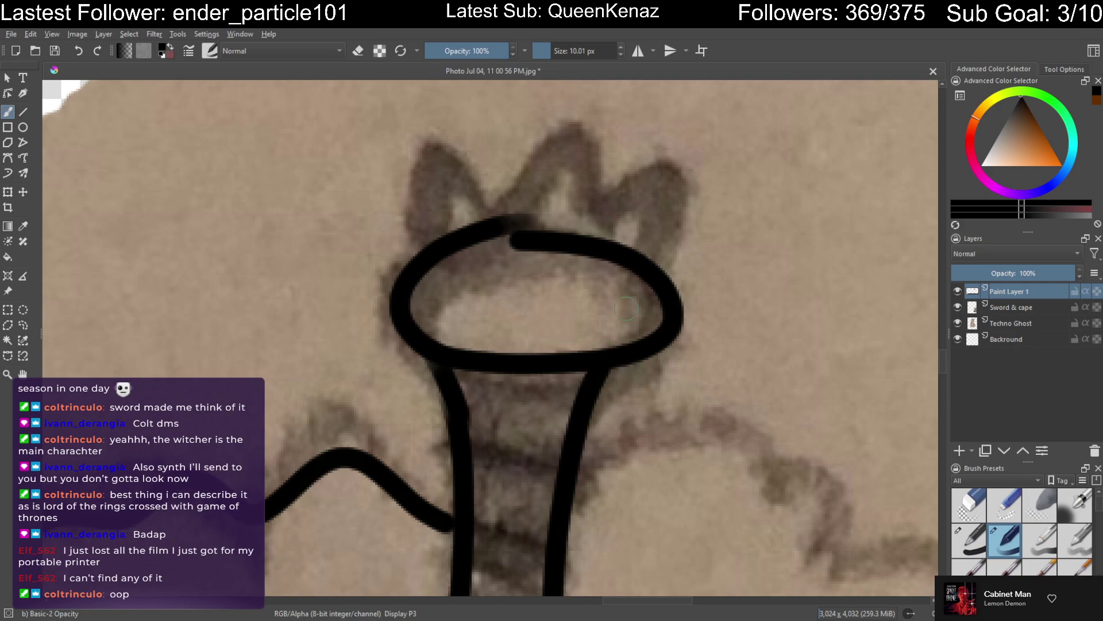
mouse_move(666, 302)
left_mouse_down()
mouse_move(670, 154)
mouse_move(599, 193)
left_mouse_up()
Ink the crown's left and middle peaks and close the oval band's top edge
mouse_move(410, 292)
left_mouse_down()
mouse_move(380, 244)
mouse_move(403, 199)
mouse_move(430, 202)
mouse_move(456, 126)
mouse_move(493, 174)
mouse_move(562, 116)
mouse_move(593, 180)
left_mouse_up()
key("ctrl+z")
mouse_move(495, 177)
left_mouse_down()
mouse_move(556, 118)
mouse_move(601, 198)
left_mouse_up()
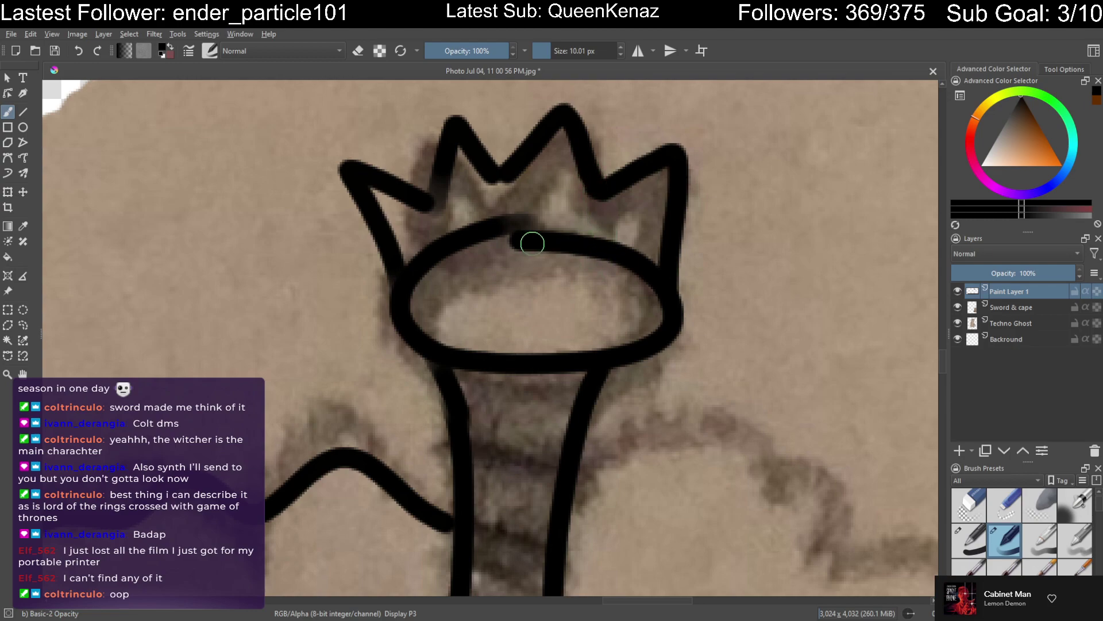
left_click_drag(521, 241, 430, 267)
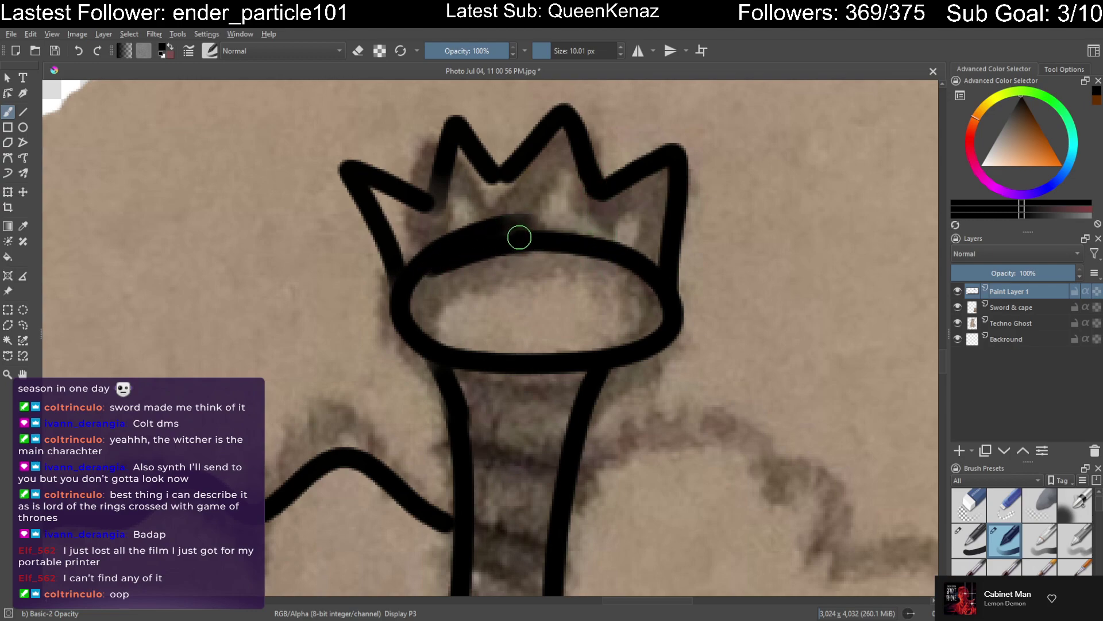
Save, erase the stray smudge above the oval's top edge, and zoom out to the crowned head
key("ctrl+s")
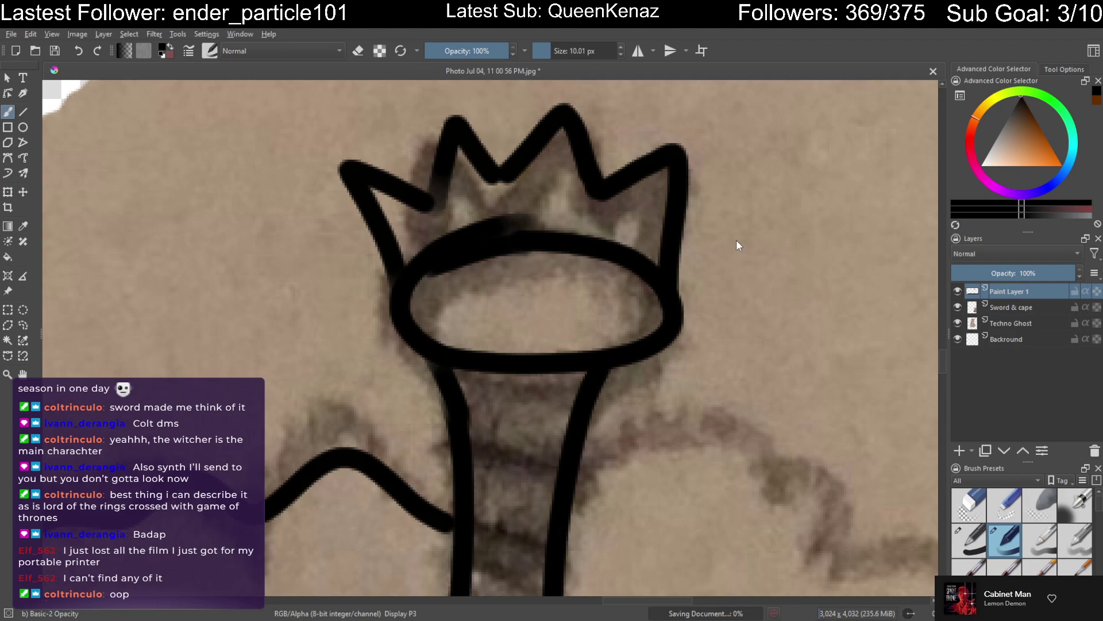
key("e")
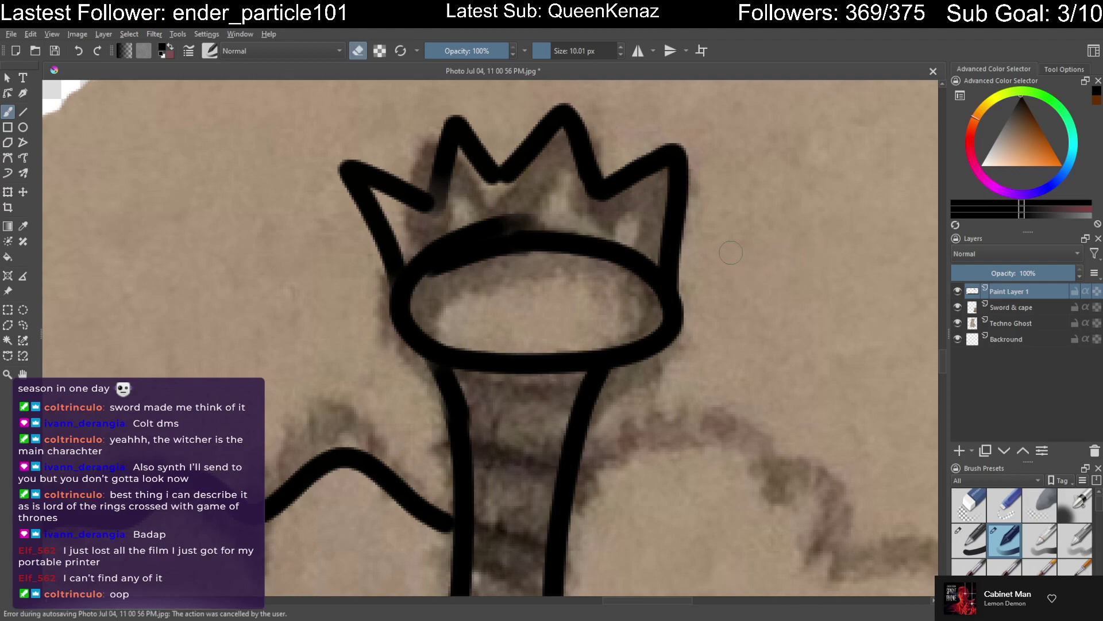
mouse_move(450, 235)
left_mouse_down()
mouse_move(535, 220)
mouse_move(431, 237)
left_mouse_up()
key("e")
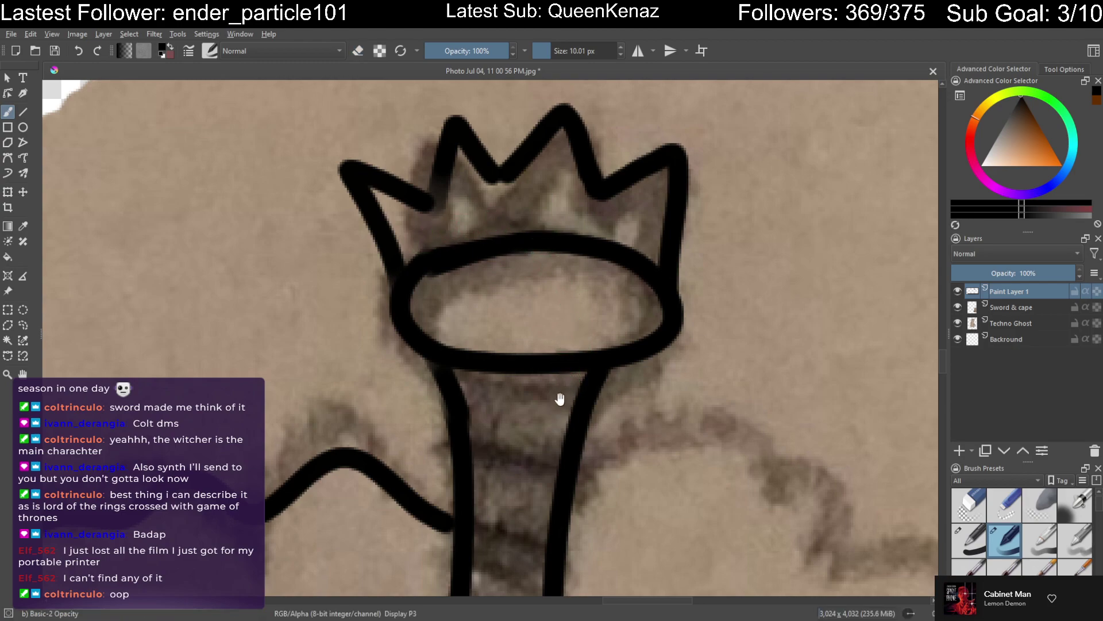
key("minus")
key("minus")
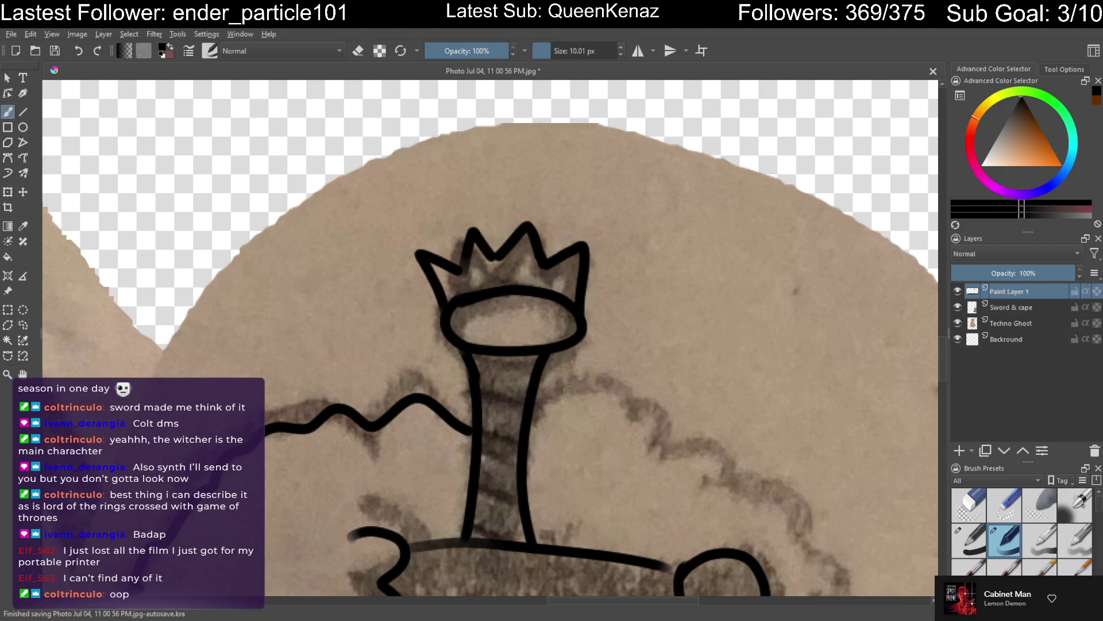
Ink the cape's curly outline and the curve below the sword's crossguard
left_click_drag(606, 401, 535, 334)
left_click_drag(583, 381, 527, 308)
left_click_drag(523, 359, 568, 249)
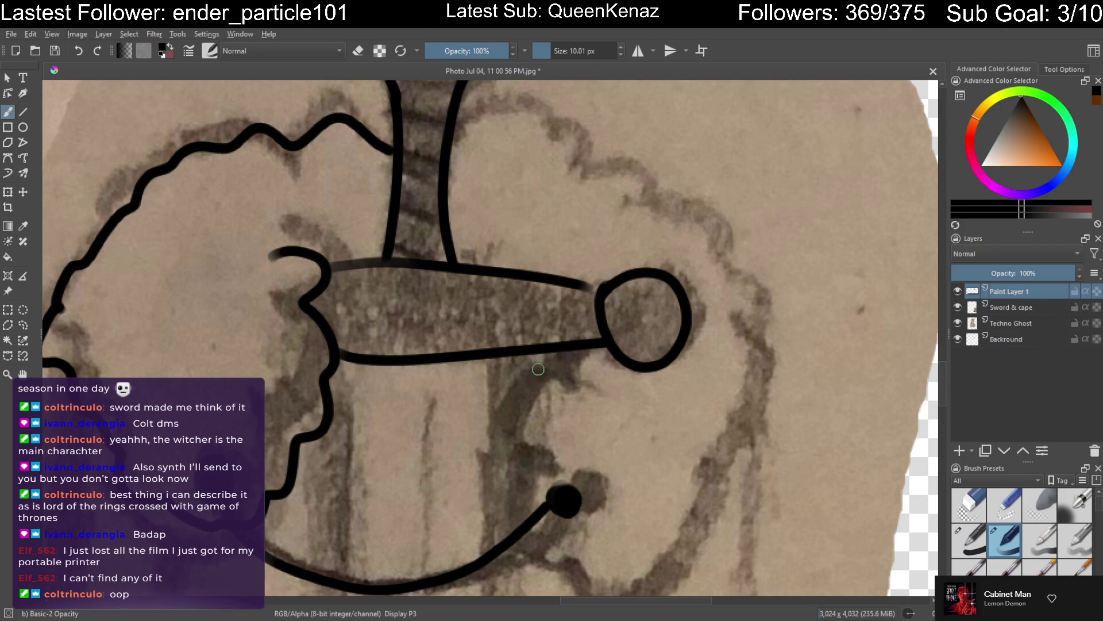
mouse_move(555, 353)
left_mouse_down()
mouse_move(577, 412)
mouse_move(590, 408)
mouse_move(541, 397)
mouse_move(502, 423)
mouse_move(488, 471)
mouse_move(566, 555)
mouse_move(649, 539)
left_mouse_up()
mouse_move(719, 422)
left_mouse_down()
mouse_move(745, 342)
mouse_move(737, 269)
mouse_move(647, 176)
mouse_move(533, 128)
mouse_move(453, 143)
left_mouse_up()
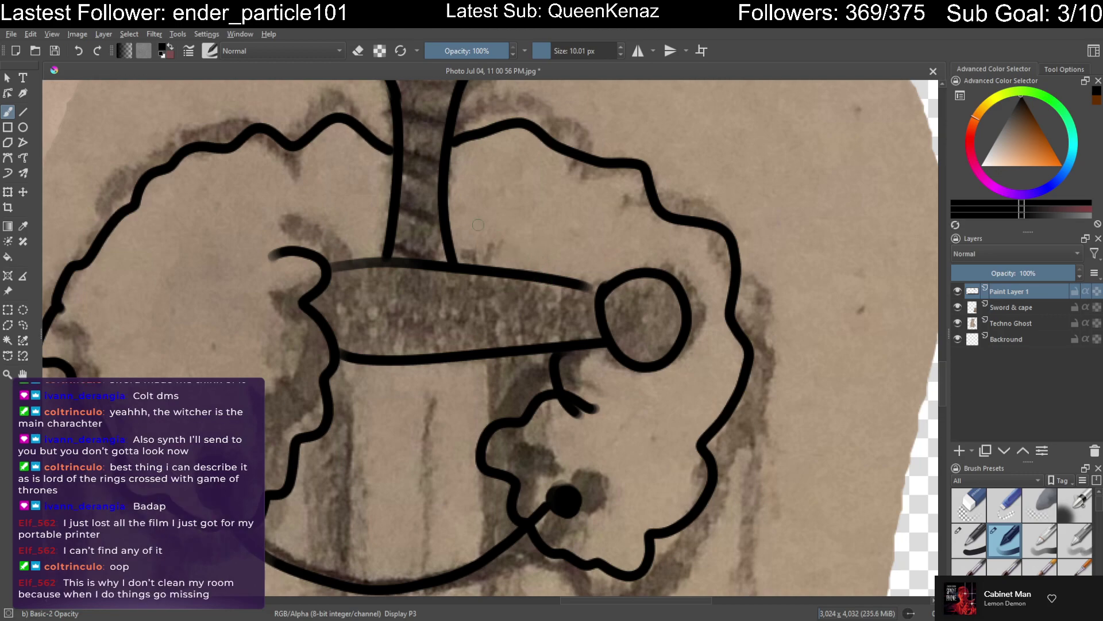
Zoom out to show the whole robe and start a black line down the blade
mouse_move(461, 468)
left_mouse_down()
mouse_move(505, 236)
mouse_move(516, 241)
left_mouse_up()
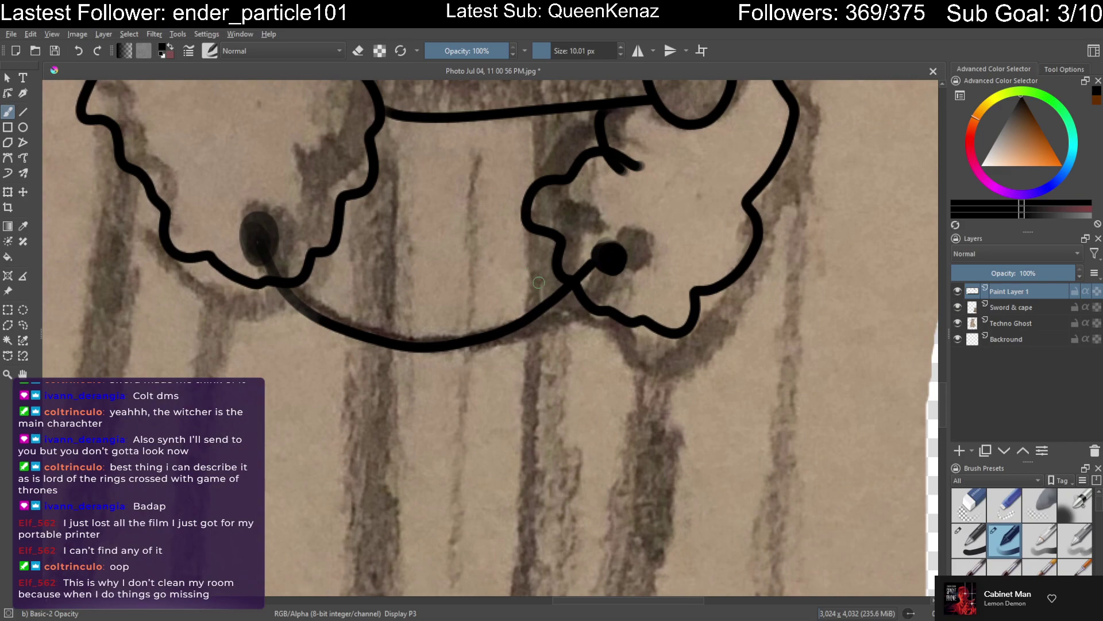
key("ctrl+minus")
key("ctrl+minus")
mouse_move(530, 451)
left_mouse_down()
mouse_move(505, 381)
mouse_move(525, 275)
mouse_move(534, 345)
left_mouse_up()
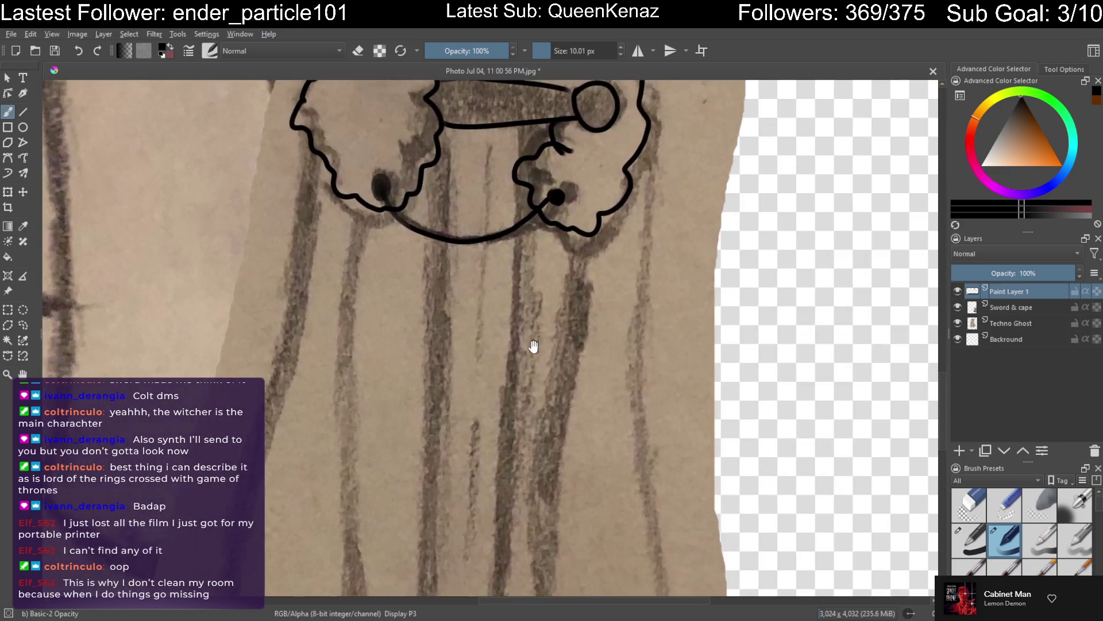
key("minus")
left_click_drag(505, 382, 509, 330)
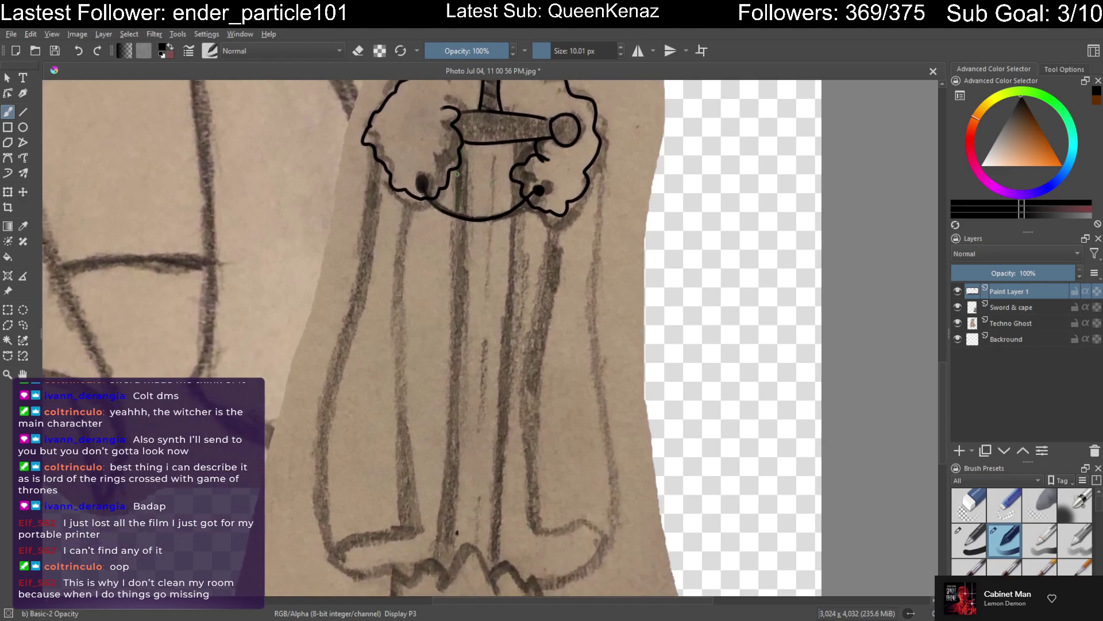
left_click_drag(455, 297, 455, 272)
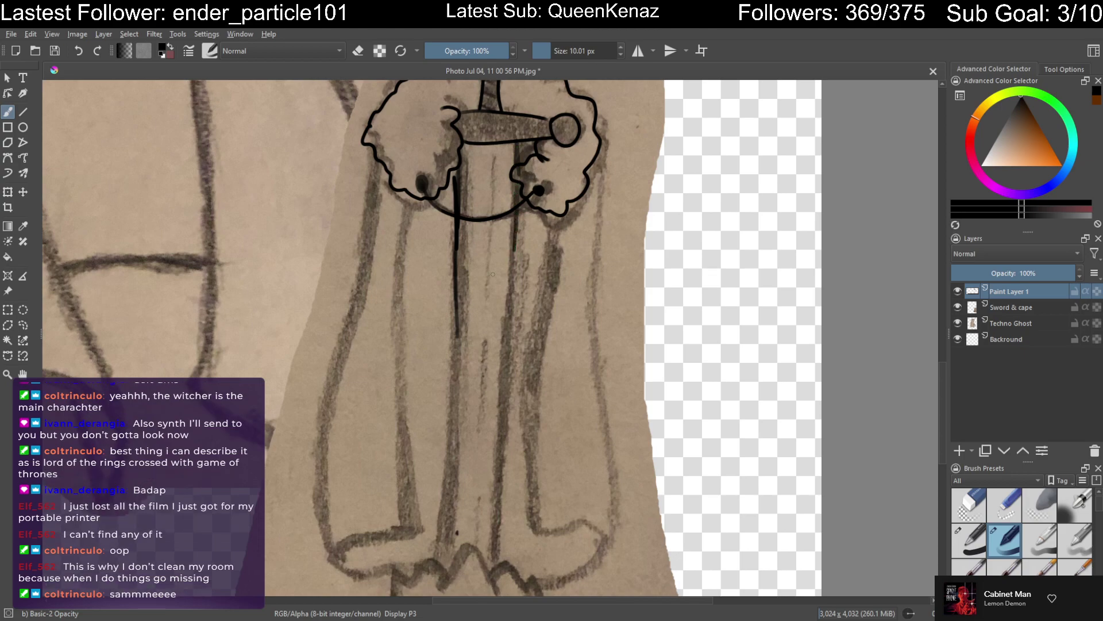
Draw the blade's right edge as a long black line in overlapping downward strokes
left_click_drag(518, 317, 692, 322)
left_click_drag(681, 283, 532, 368)
key("ctrl+z")
key("ctrl+z")
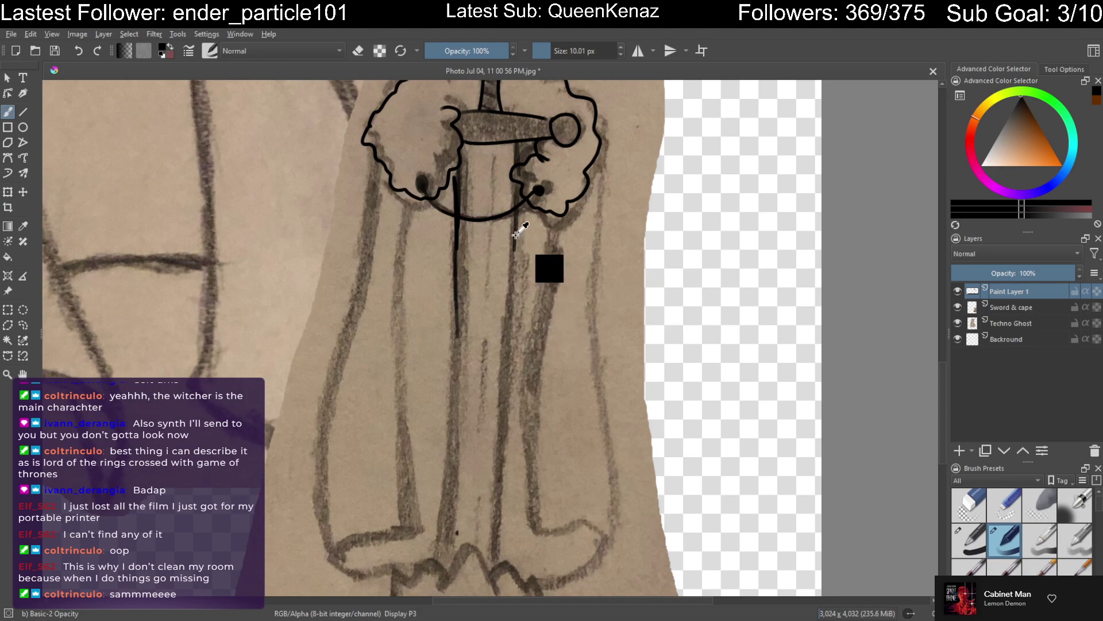
left_click_drag(517, 210, 514, 287)
left_click_drag(516, 235, 510, 370)
left_click_drag(509, 324, 502, 420)
left_click_drag(506, 362, 504, 448)
left_click_drag(503, 387, 499, 488)
left_click_drag(505, 423, 493, 551)
left_click_drag(497, 474, 496, 557)
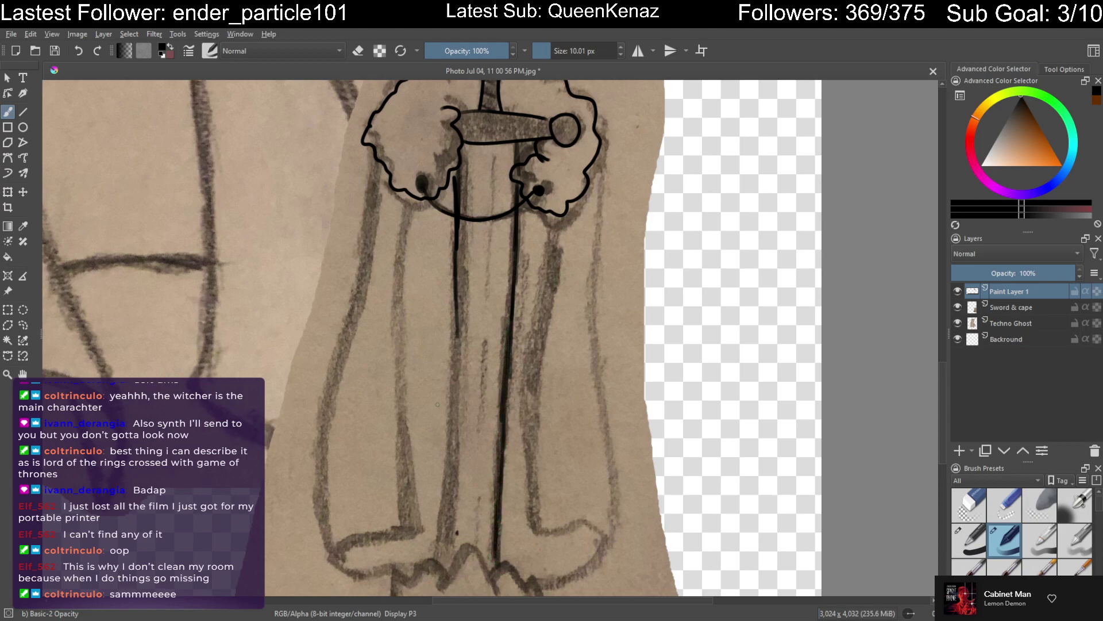
Extend the blade's left edge line down to its lower end
left_click_drag(457, 269, 451, 387)
left_click_drag(452, 328, 449, 425)
left_click_drag(450, 355, 446, 456)
mouse_move(450, 387)
left_mouse_down()
mouse_move(439, 494)
mouse_move(453, 371)
mouse_move(448, 459)
left_mouse_up()
left_click_drag(451, 418, 444, 520)
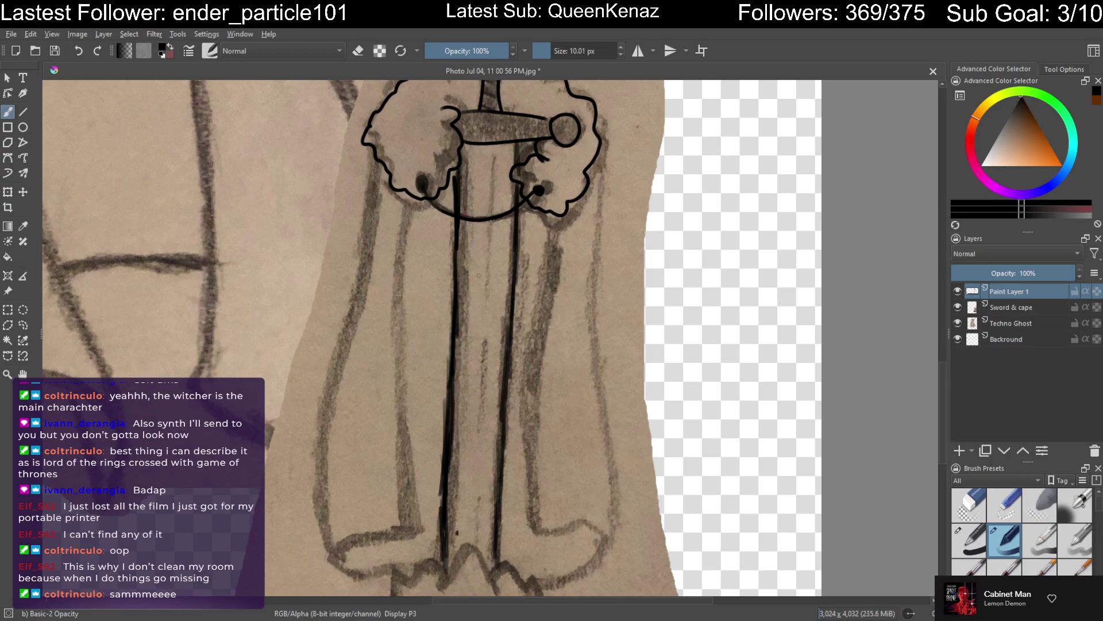
Paint a thin centre line down the middle of the blade
mouse_move(479, 276)
left_mouse_down()
mouse_move(483, 219)
mouse_move(480, 297)
left_mouse_up()
mouse_move(483, 342)
left_mouse_down()
mouse_move(483, 463)
mouse_move(458, 539)
left_mouse_up()
key("ctrl+z")
key("ctrl+z")
mouse_move(485, 366)
left_mouse_down()
mouse_move(478, 532)
mouse_move(500, 508)
mouse_move(525, 382)
mouse_move(517, 413)
left_mouse_up()
scroll(570, 479, "up", 5)
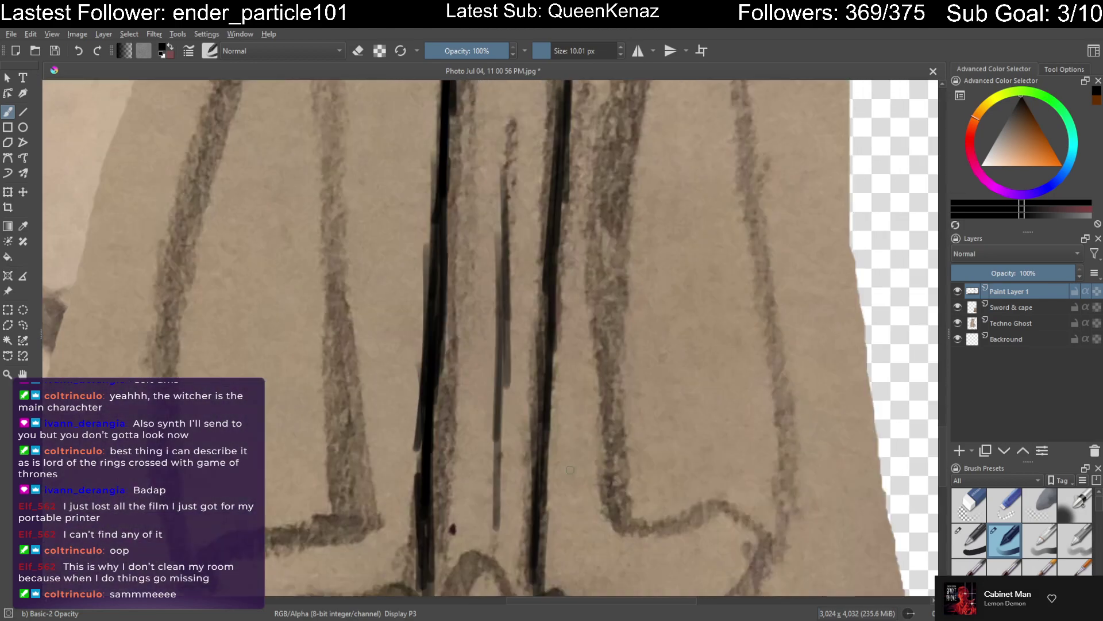
Frame the sword's lower end and try inking the robe hem's zigzag, undoing the attempts
left_click_drag(537, 527, 525, 396)
left_click_drag(528, 568, 539, 306)
left_click_drag(528, 471, 561, 375)
mouse_move(380, 401)
left_mouse_down()
mouse_move(455, 230)
mouse_move(540, 377)
mouse_move(575, 313)
mouse_move(591, 311)
mouse_move(652, 377)
mouse_move(697, 319)
mouse_move(717, 410)
left_mouse_up()
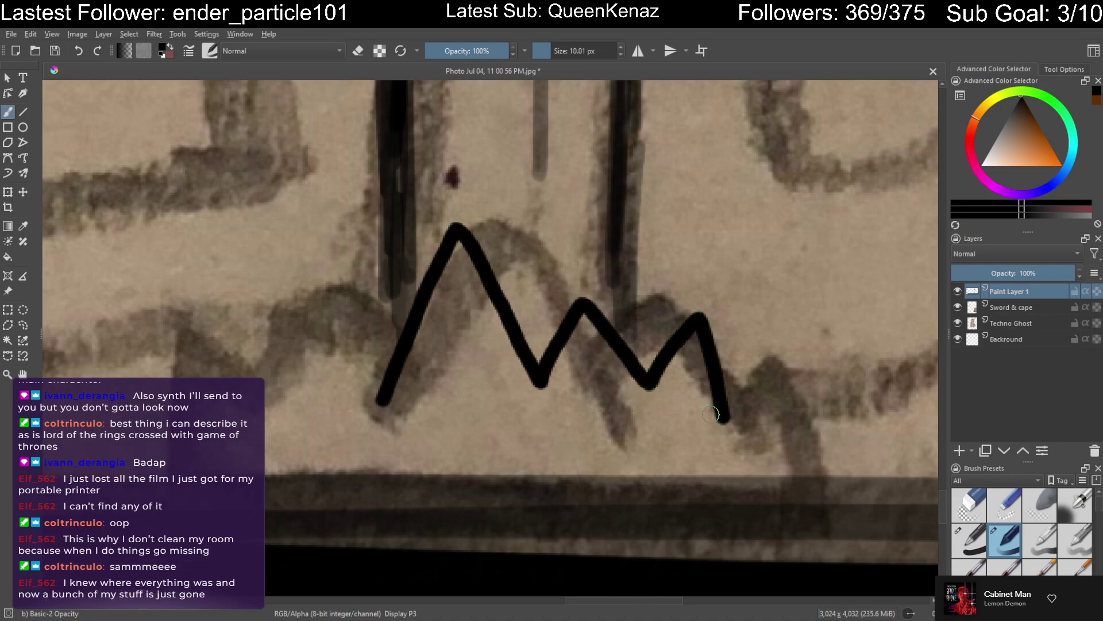
key("ctrl")
key("ctrl+z")
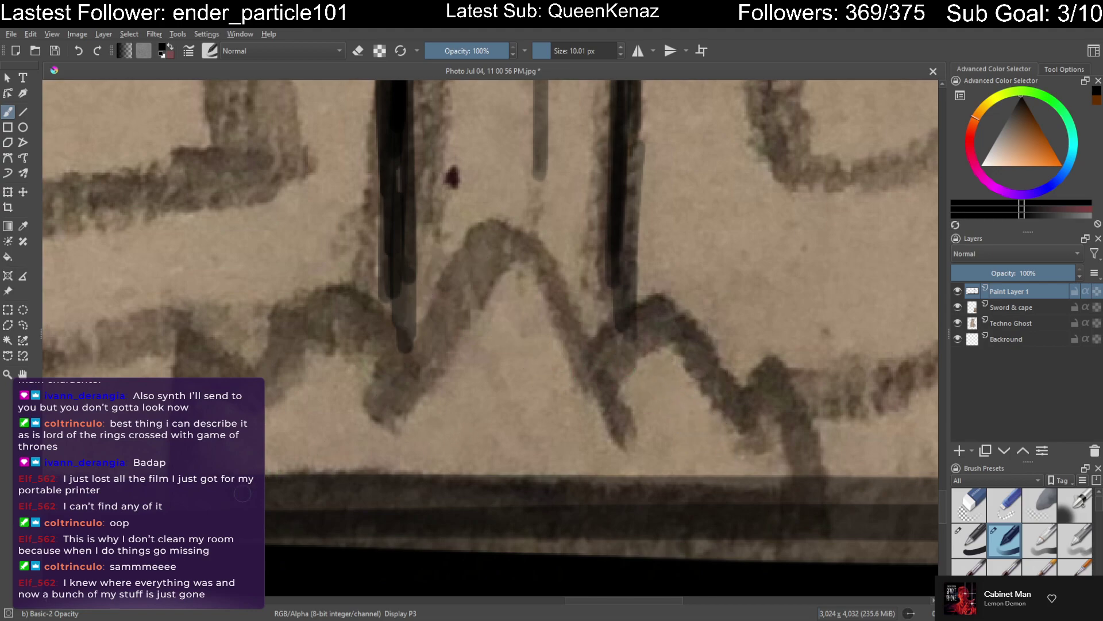
mouse_move(208, 369)
left_mouse_down()
mouse_move(221, 363)
mouse_move(282, 402)
mouse_move(325, 378)
mouse_move(354, 312)
mouse_move(434, 382)
mouse_move(460, 385)
mouse_move(532, 290)
mouse_move(619, 398)
mouse_move(697, 323)
mouse_move(713, 327)
mouse_move(677, 465)
left_mouse_up()
key("ctrl+z")
Ink the hem's right and left edge lines, retrying the right edge several times
mouse_move(739, 505)
left_mouse_down()
mouse_move(735, 478)
mouse_move(794, 343)
mouse_move(716, 402)
left_mouse_up()
key("ctrl+z")
mouse_move(760, 505)
left_mouse_down()
mouse_move(767, 349)
mouse_move(660, 431)
mouse_move(627, 409)
mouse_move(555, 321)
mouse_move(499, 398)
mouse_move(441, 398)
mouse_move(344, 345)
mouse_move(305, 408)
mouse_move(265, 382)
left_mouse_up()
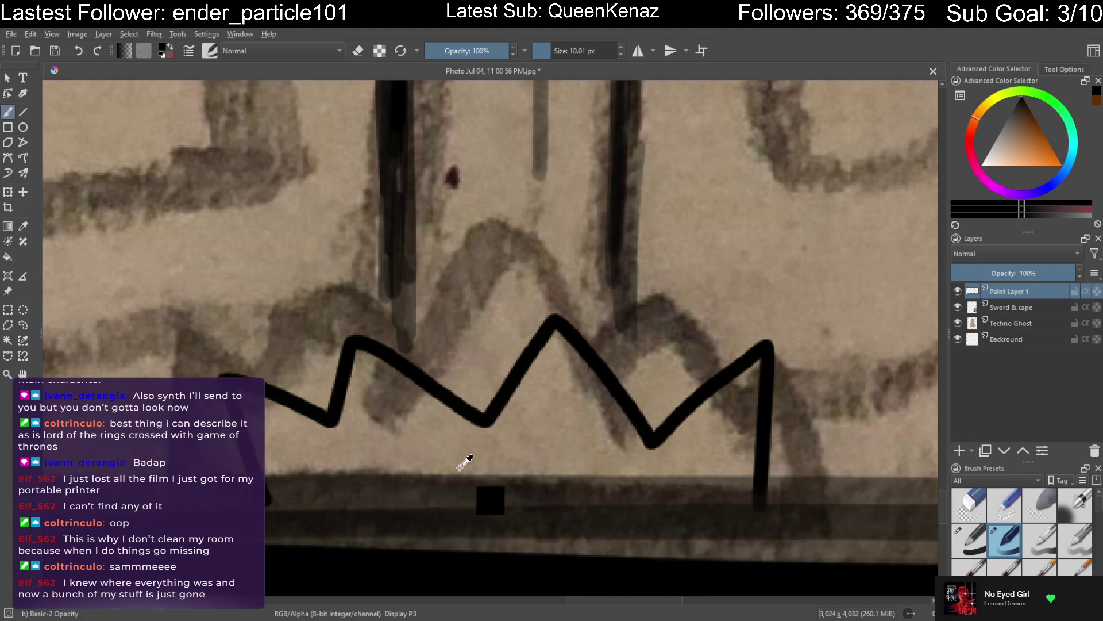
key("ctrl+z")
left_click_drag(746, 504, 751, 308)
key("ctrl+z")
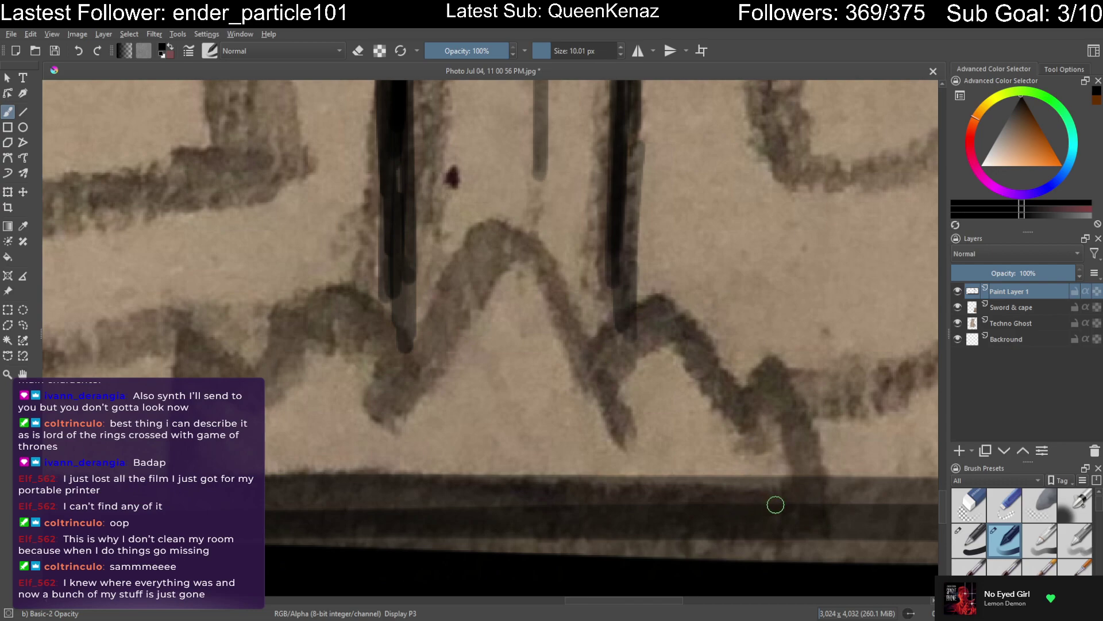
left_click_drag(759, 514, 795, 353)
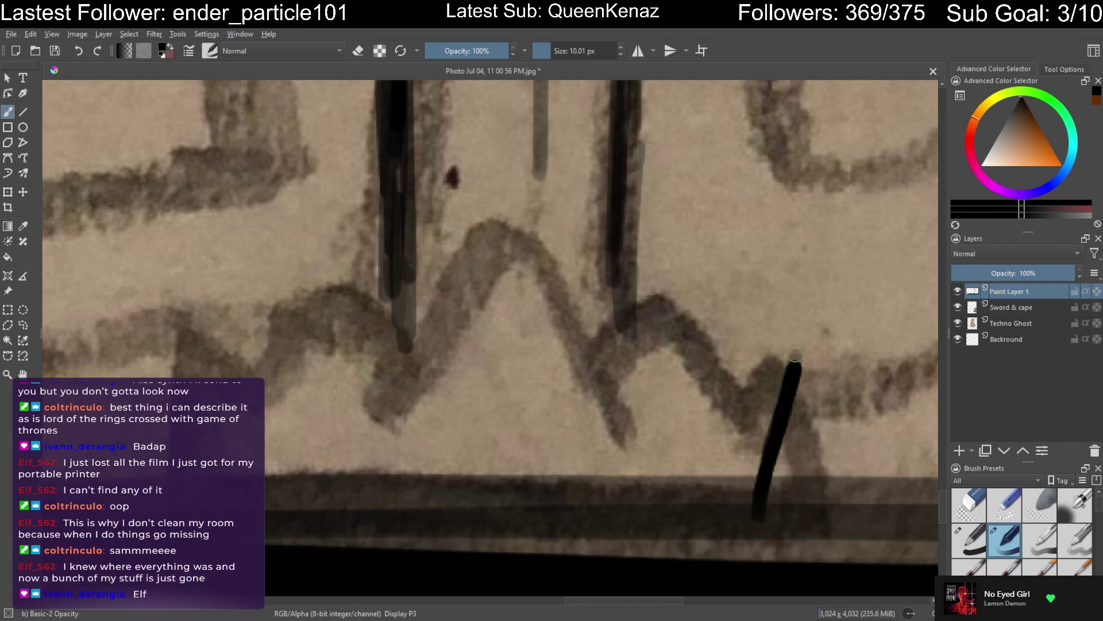
mouse_move(246, 374)
left_mouse_down()
mouse_move(298, 506)
mouse_move(245, 367)
left_mouse_up()
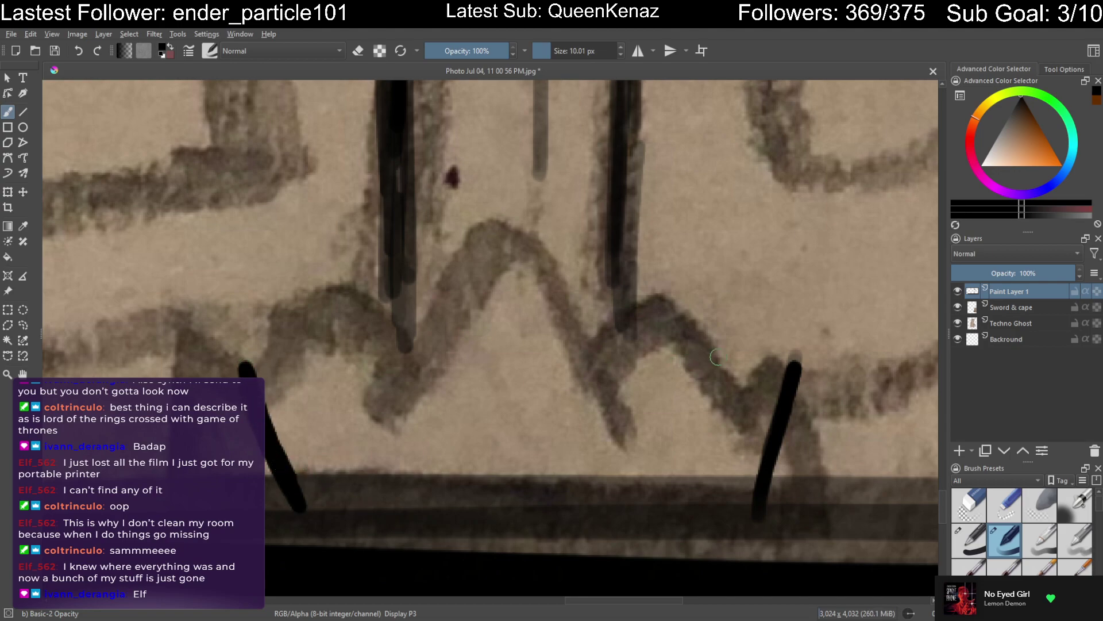
left_click_drag(788, 355, 736, 494)
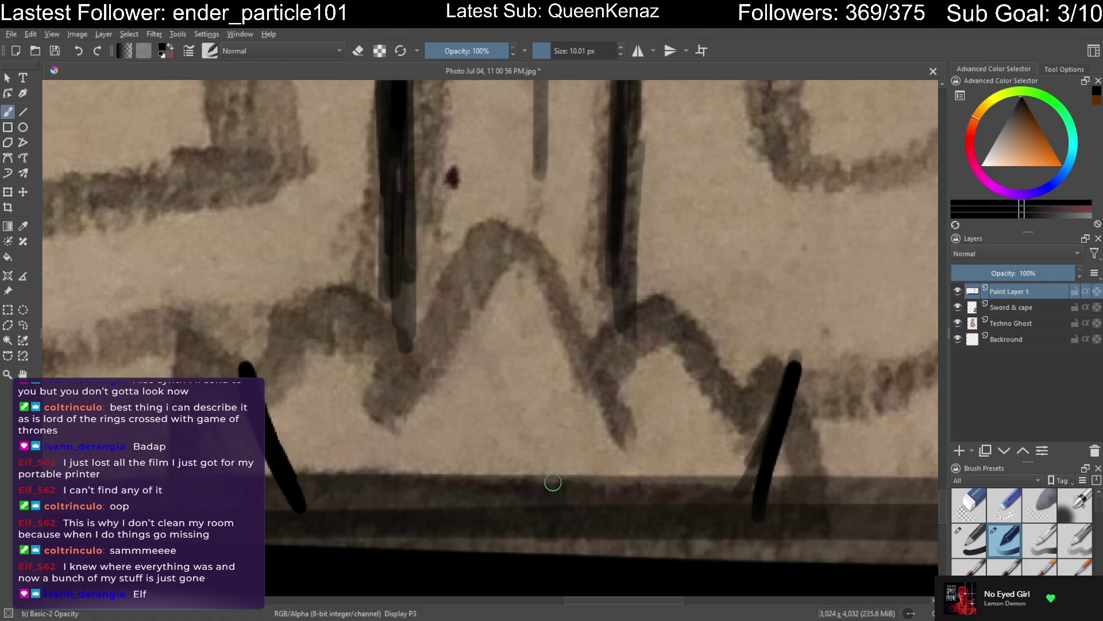
Ink the hem's zigzag legs and peaks from the left edge across to the right hook
mouse_move(255, 361)
left_mouse_down()
mouse_move(343, 392)
mouse_move(376, 424)
mouse_move(411, 301)
mouse_move(463, 371)
left_mouse_up()
left_click_drag(420, 304, 471, 390)
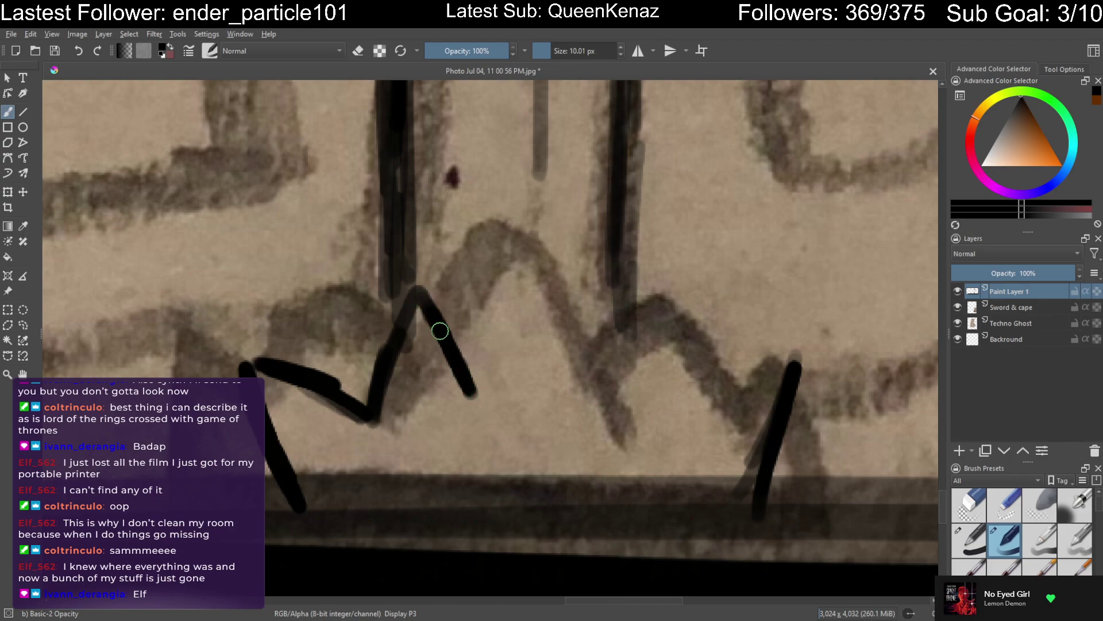
key("ctrl+z")
key("ctrl+z")
key("ctrl+z")
left_click_drag(406, 334, 431, 297)
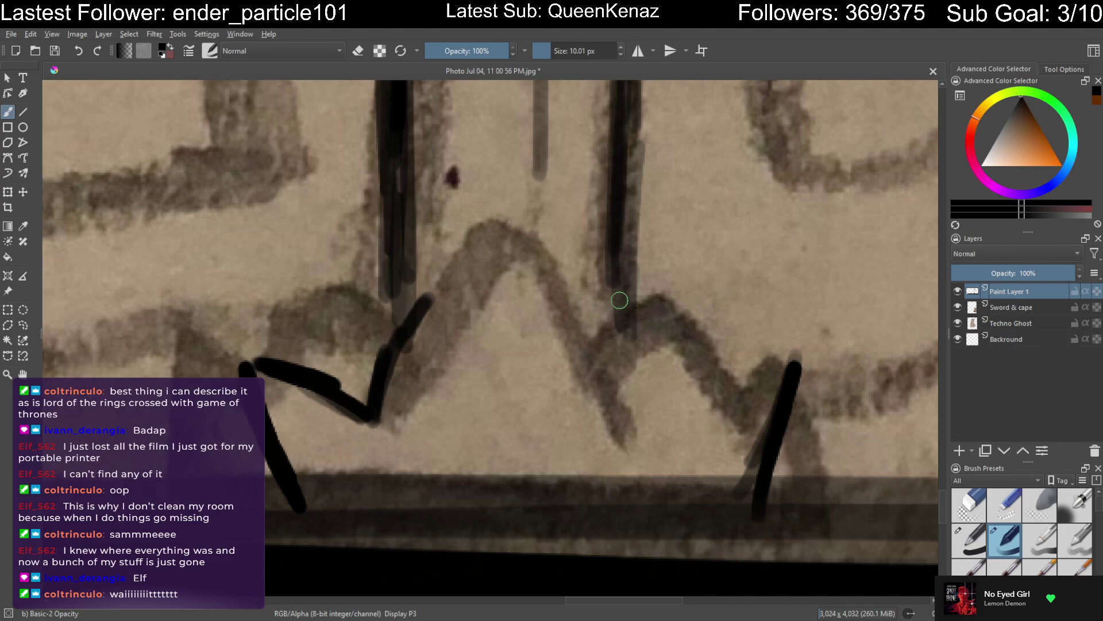
left_click_drag(610, 290, 543, 419)
left_click_drag(435, 296, 537, 408)
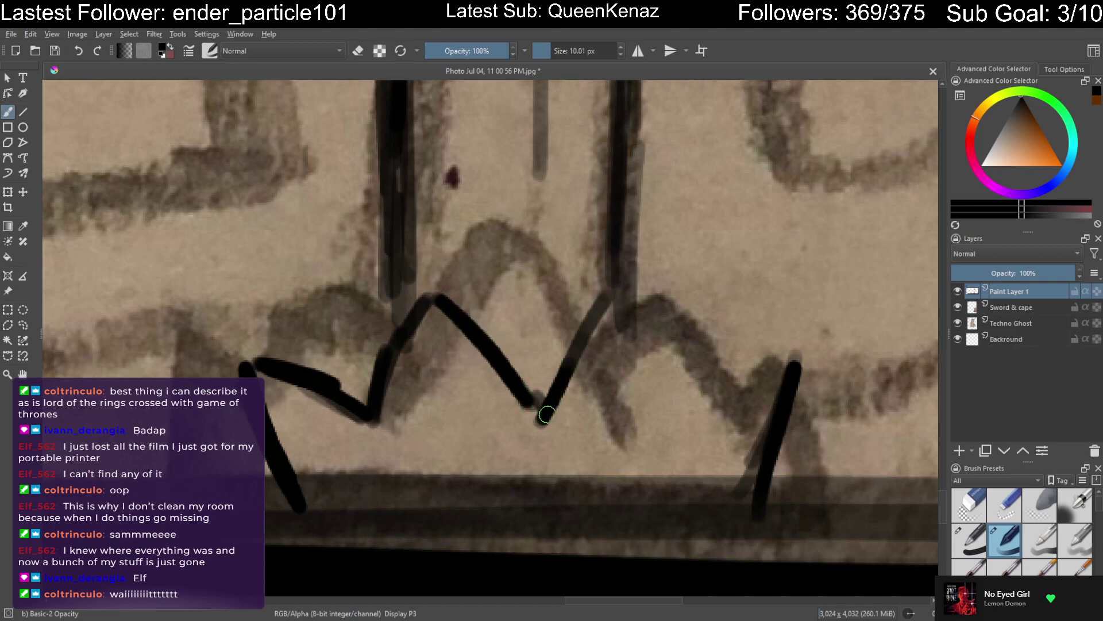
mouse_move(618, 296)
left_mouse_down()
mouse_move(675, 386)
mouse_move(770, 329)
left_mouse_up()
left_click_drag(696, 391, 783, 314)
mouse_move(729, 350)
left_mouse_down()
mouse_move(785, 322)
mouse_move(801, 369)
mouse_move(768, 453)
left_mouse_up()
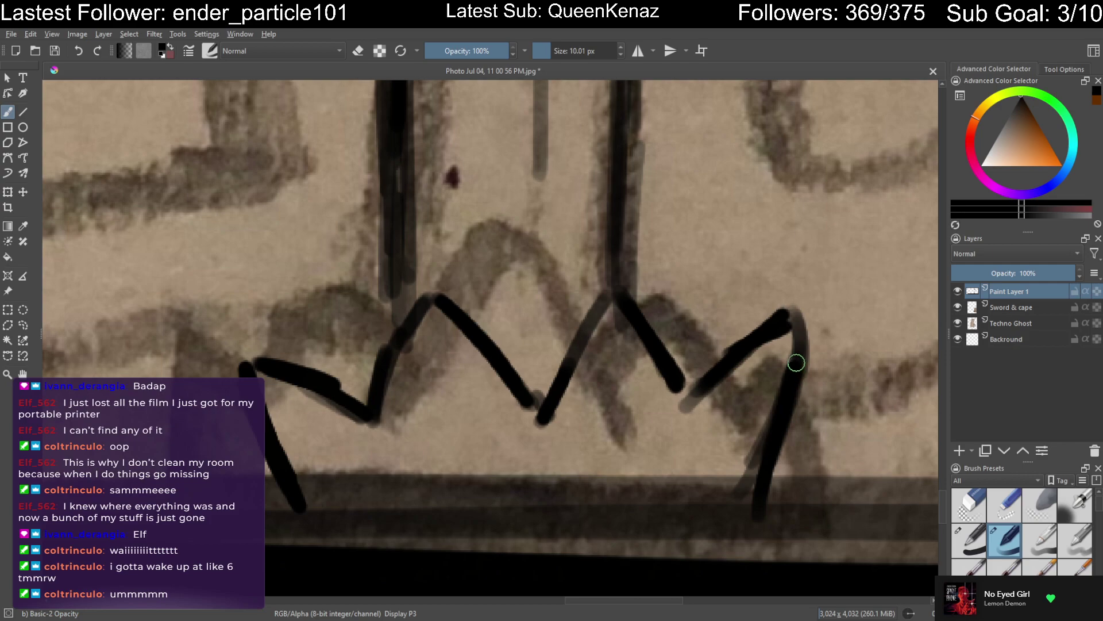
left_click_drag(797, 343, 790, 329)
Thicken the zigzag legs and right edge, save, and erase the edge's inner part
mouse_move(653, 357)
left_mouse_down()
mouse_move(696, 412)
mouse_move(624, 329)
mouse_move(614, 296)
mouse_move(571, 382)
mouse_move(589, 343)
mouse_move(557, 391)
mouse_move(545, 389)
mouse_move(562, 383)
mouse_move(529, 396)
mouse_move(576, 320)
mouse_move(546, 387)
mouse_move(611, 308)
left_mouse_up()
left_click_drag(408, 318, 376, 414)
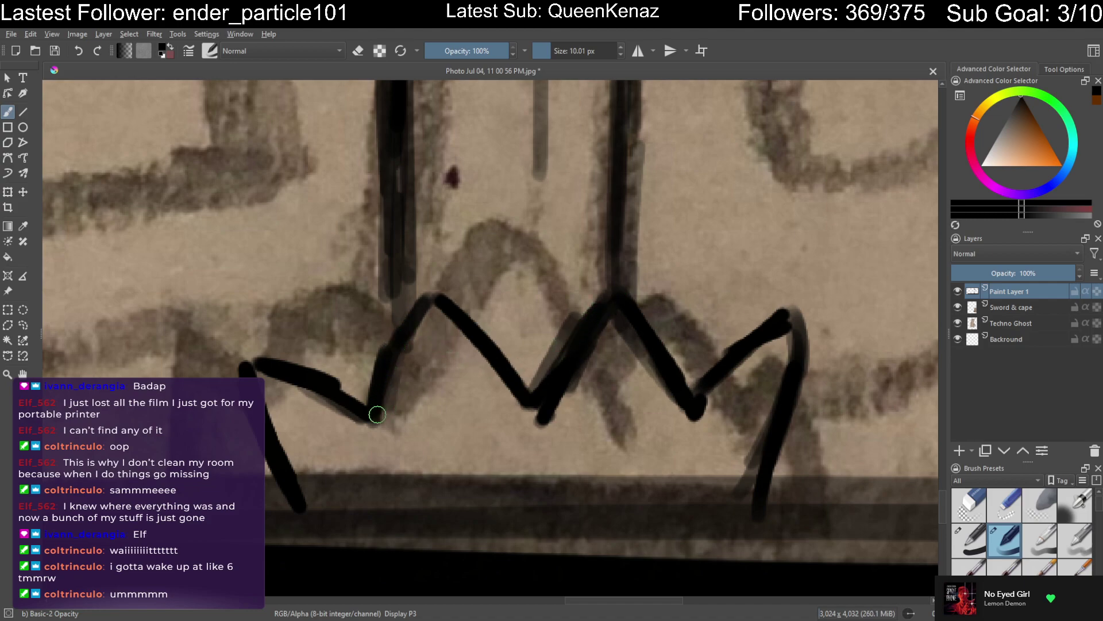
left_click_drag(798, 329, 781, 459)
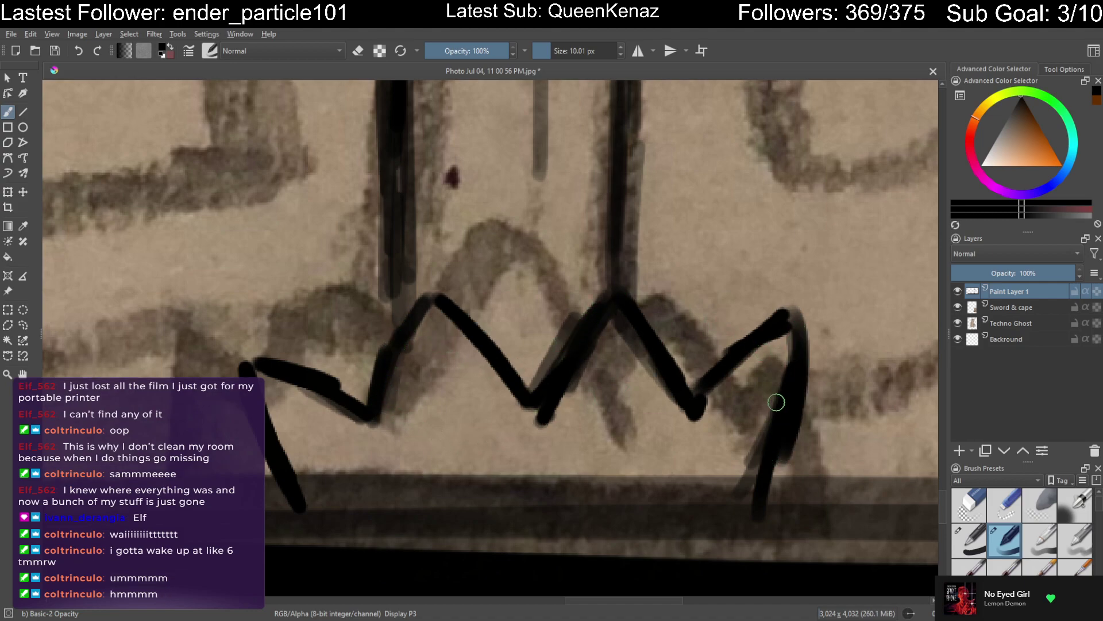
key("ctrl+s")
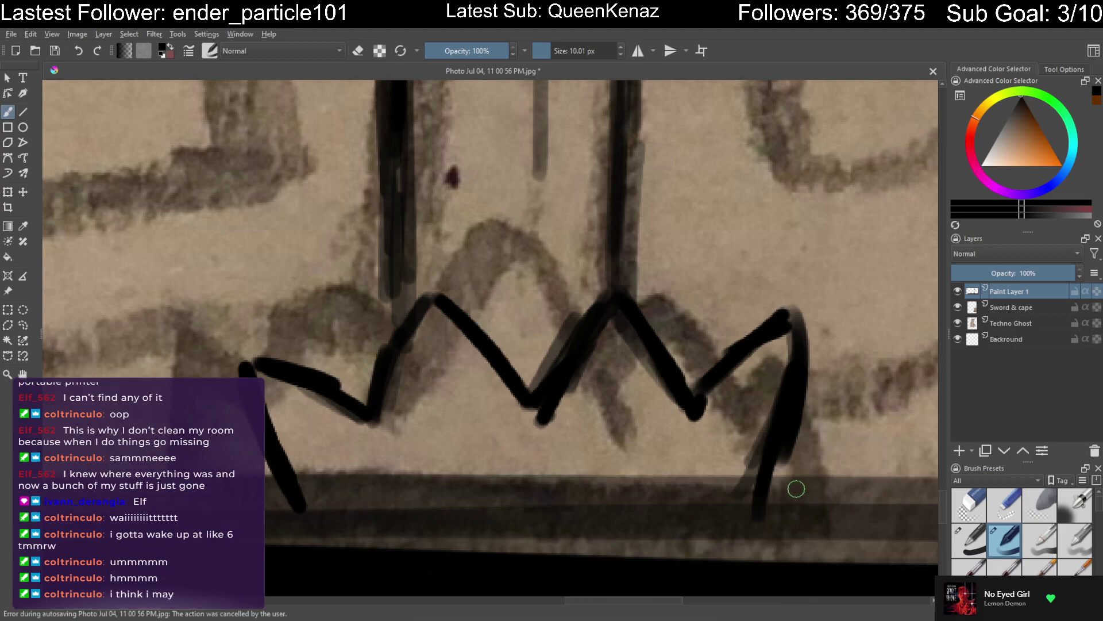
key("e")
left_click_drag(785, 371, 764, 472)
Erase the inner right edge line and clean up the dark area below the hem
left_click_drag(773, 412, 754, 489)
mouse_move(771, 368)
left_mouse_down()
mouse_move(758, 505)
mouse_move(739, 509)
mouse_move(745, 524)
mouse_move(733, 505)
mouse_move(714, 512)
mouse_move(727, 473)
mouse_move(664, 529)
mouse_move(684, 485)
mouse_move(408, 495)
mouse_move(322, 494)
mouse_move(684, 489)
mouse_move(325, 483)
mouse_move(309, 504)
mouse_move(418, 507)
mouse_move(423, 517)
mouse_move(534, 517)
mouse_move(471, 504)
mouse_move(667, 508)
mouse_move(315, 510)
mouse_move(345, 523)
mouse_move(403, 493)
mouse_move(476, 510)
left_mouse_up()
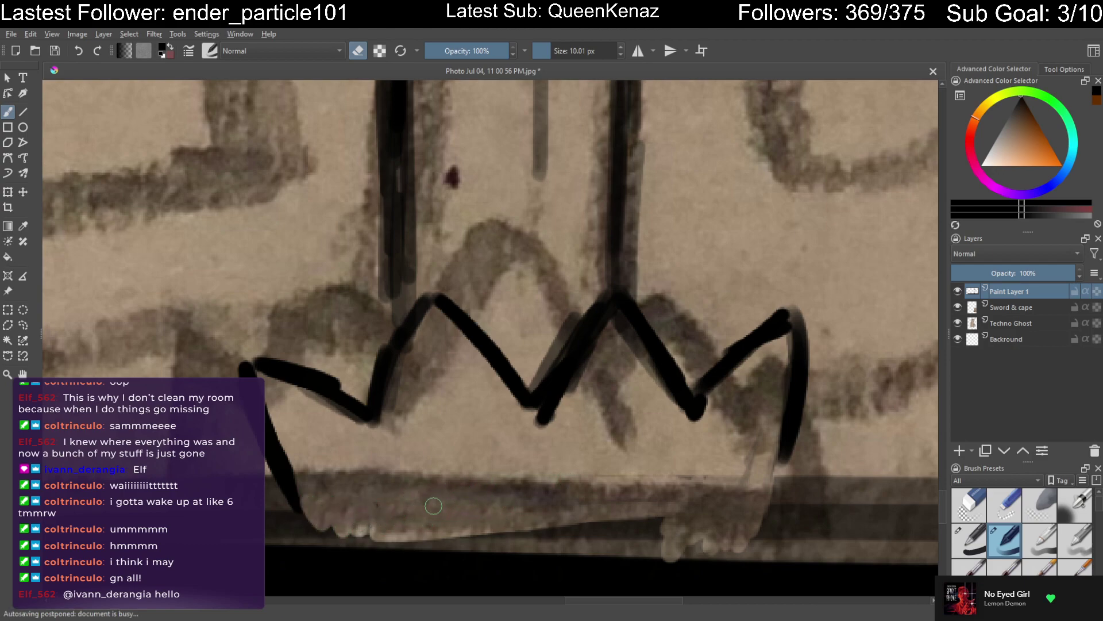
mouse_move(723, 471)
left_mouse_down()
mouse_move(678, 520)
mouse_move(727, 506)
mouse_move(725, 523)
mouse_move(753, 512)
left_mouse_up()
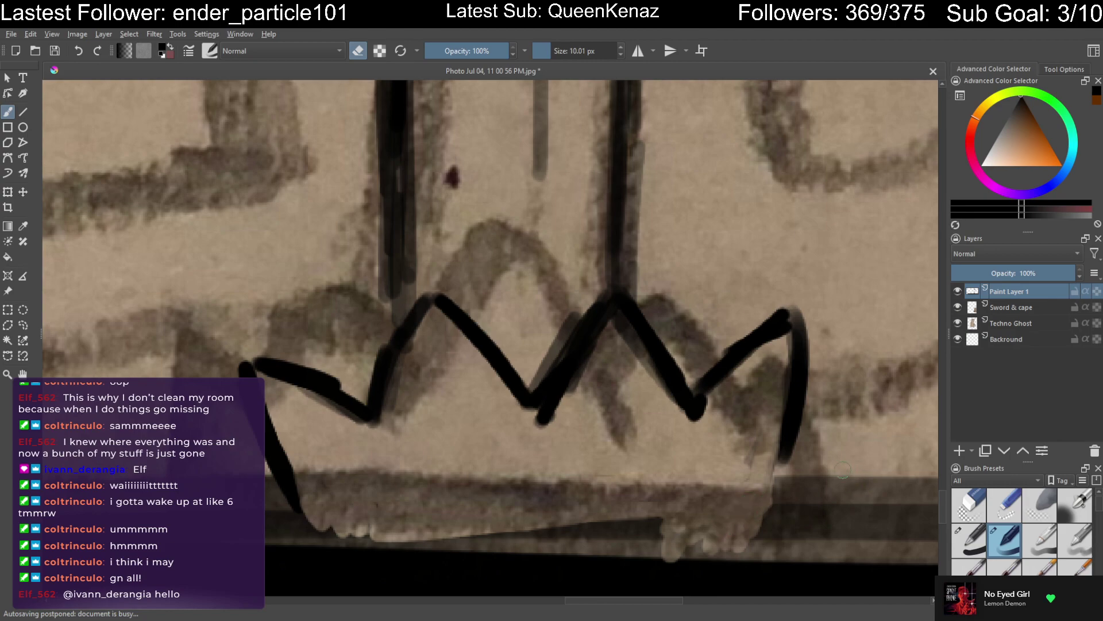
key("e")
Ink the crown's right side and bottom edge and add four filled dots inside it
left_click_drag(782, 454, 757, 518)
mouse_move(302, 502)
left_mouse_down()
mouse_move(407, 523)
mouse_move(543, 524)
mouse_move(628, 510)
mouse_move(732, 521)
mouse_move(595, 535)
left_mouse_up()
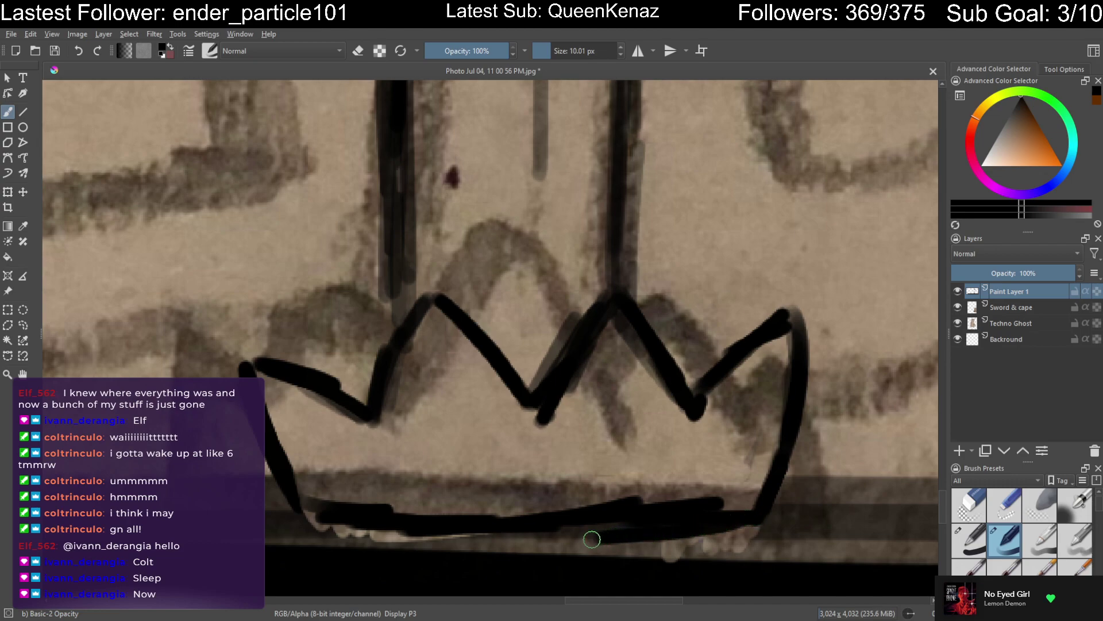
mouse_move(285, 517)
left_mouse_down()
mouse_move(572, 517)
mouse_move(596, 527)
left_mouse_up()
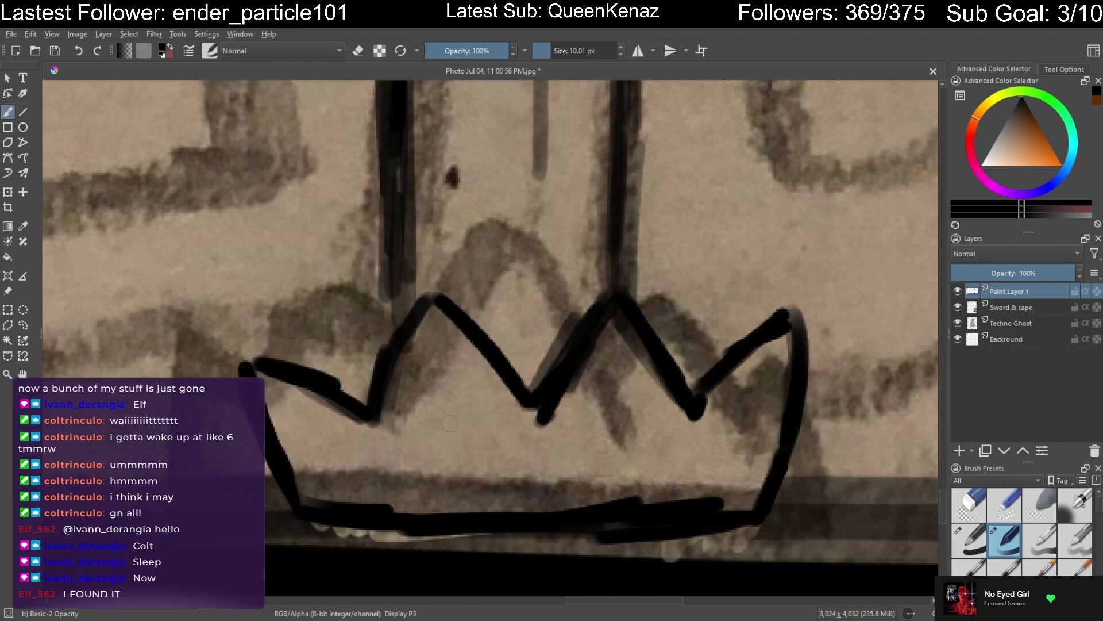
left_click_drag(435, 389, 439, 405)
mouse_move(603, 390)
left_mouse_down()
mouse_move(623, 412)
mouse_move(612, 410)
left_mouse_up()
left_click_drag(755, 426, 756, 419)
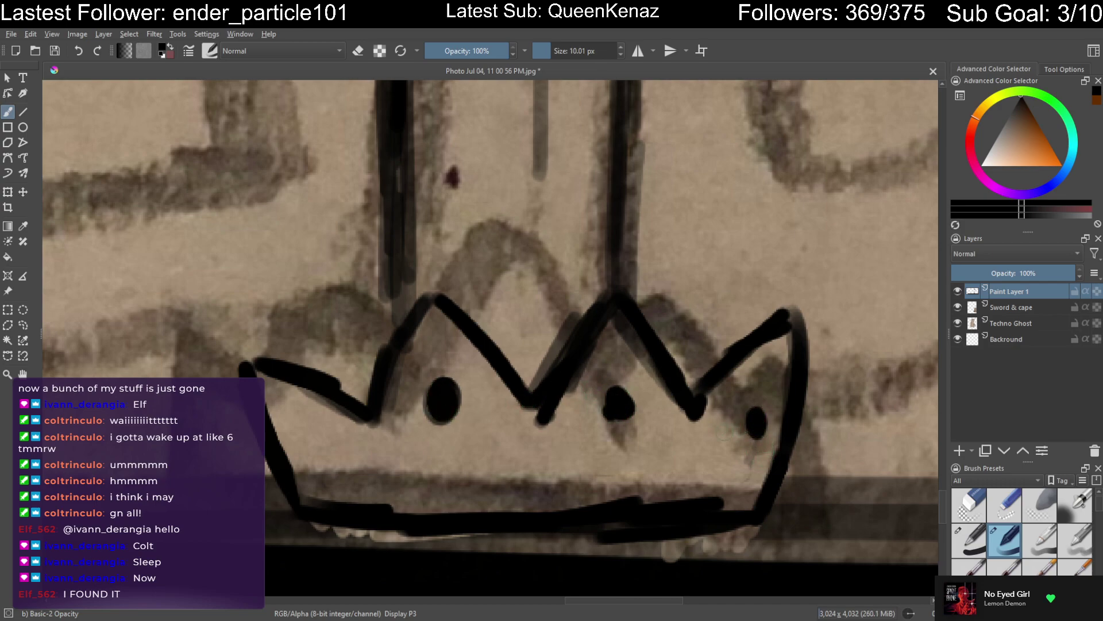
mouse_move(311, 433)
left_mouse_down()
mouse_move(308, 443)
mouse_move(322, 441)
left_mouse_up()
mouse_move(400, 291)
left_mouse_down()
mouse_move(399, 308)
mouse_move(397, 294)
left_mouse_up()
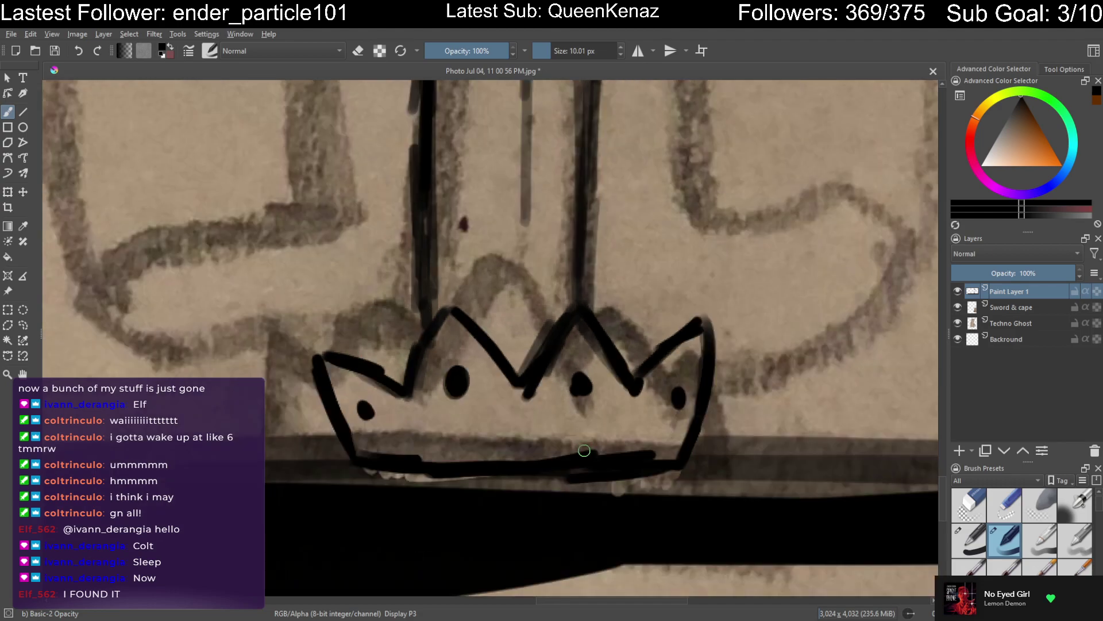
Add zigzags along the crown base and a mouth line, then delete Paint Layer 1
left_click_drag(517, 477, 592, 457)
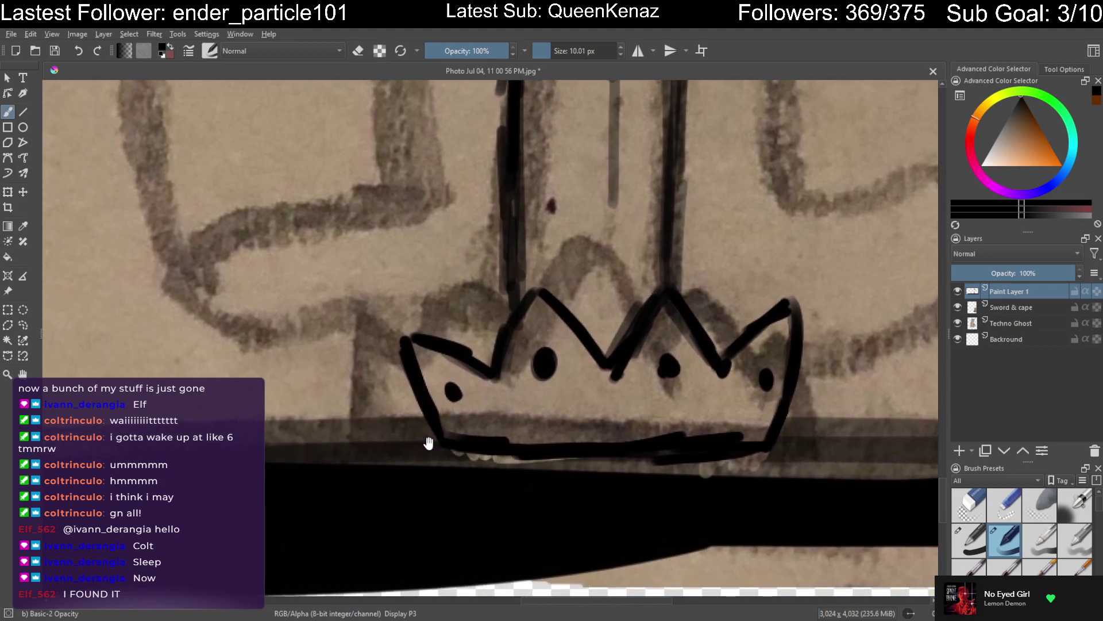
mouse_move(366, 459)
left_mouse_down()
mouse_move(356, 425)
mouse_move(369, 409)
mouse_move(414, 456)
mouse_move(442, 448)
left_mouse_up()
mouse_move(722, 468)
left_mouse_down()
mouse_move(740, 448)
mouse_move(753, 458)
mouse_move(782, 448)
mouse_move(776, 474)
left_mouse_up()
mouse_move(525, 466)
left_mouse_down()
mouse_move(543, 434)
mouse_move(585, 465)
mouse_move(579, 456)
left_mouse_up()
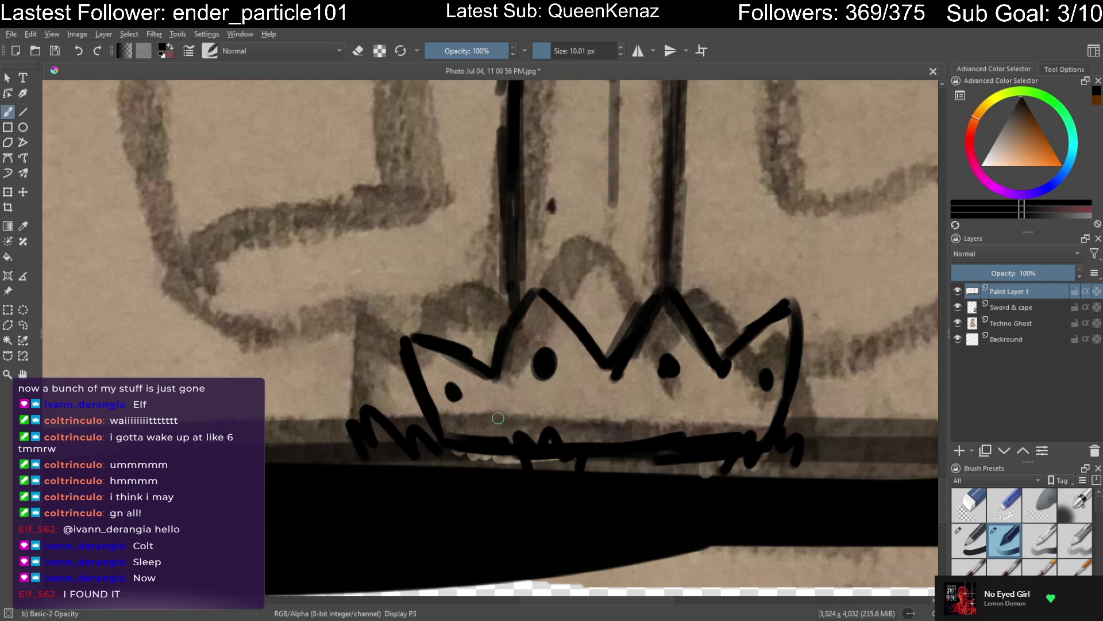
left_click_drag(480, 422, 546, 412)
mouse_move(629, 415)
left_mouse_down()
mouse_move(757, 416)
mouse_move(461, 427)
left_mouse_up()
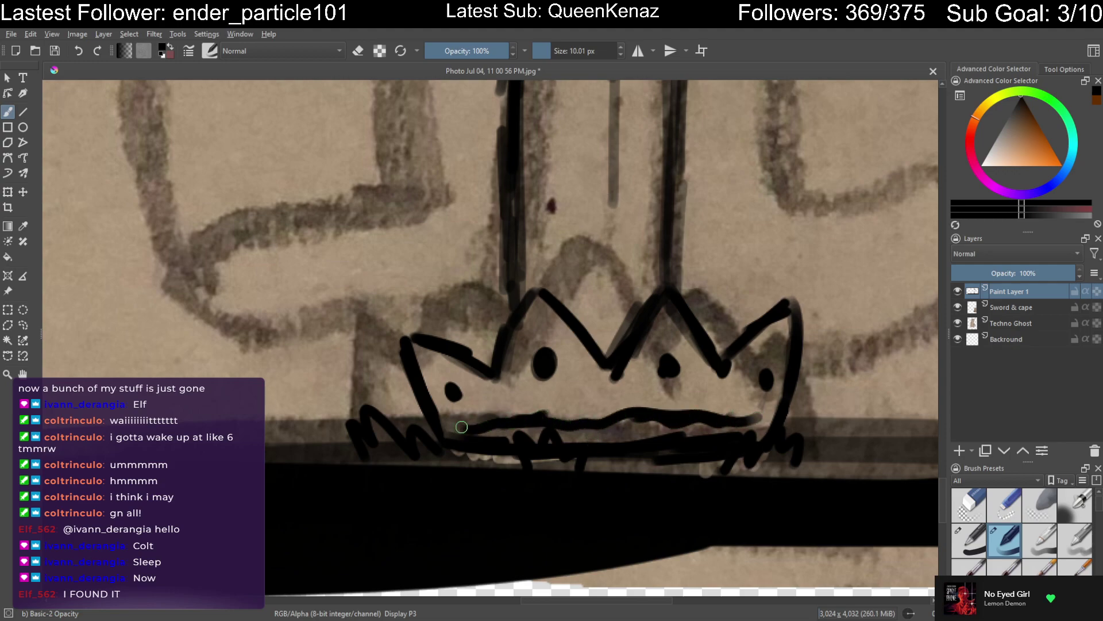
key("ctrl+z")
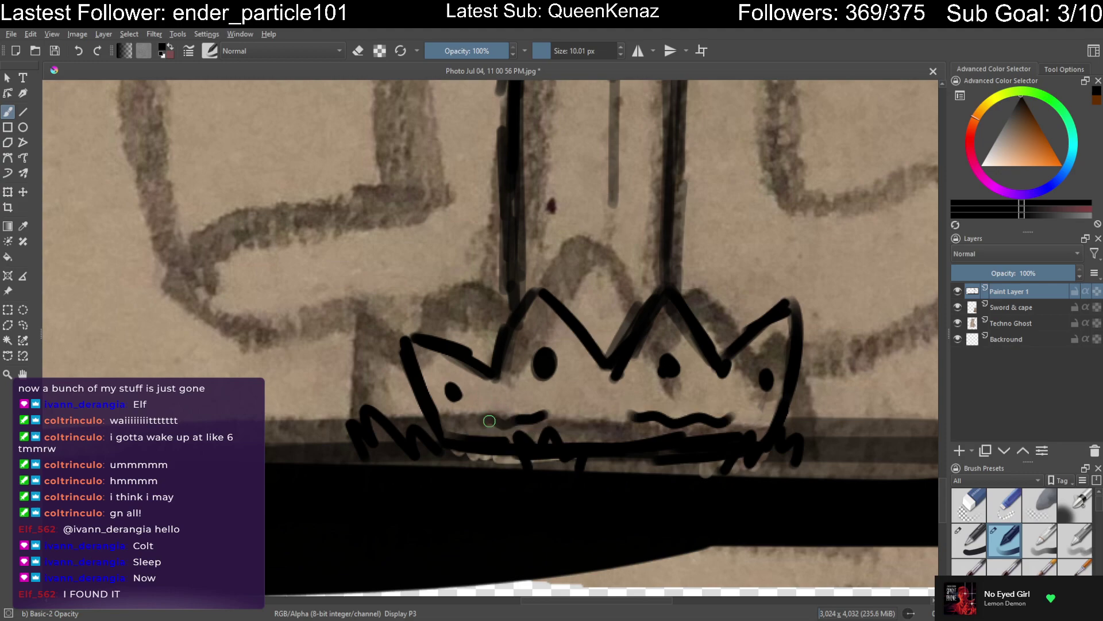
key("shift+Delete")
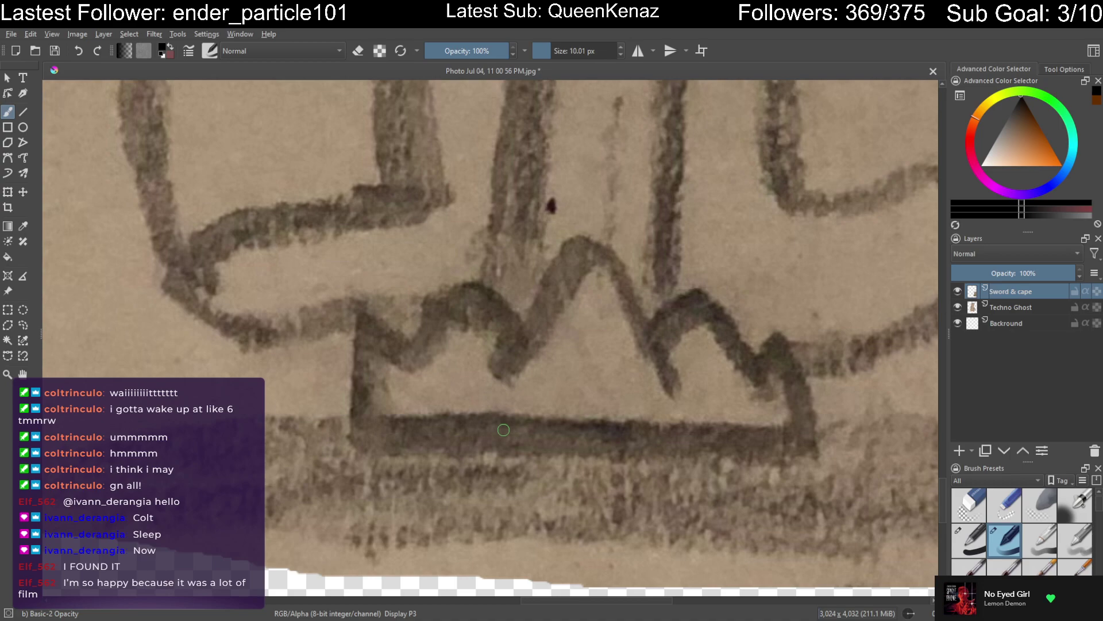
Zoom out, undo the deletion to restore Paint Layer 1's line art, and zoom in on the sword
scroll(503, 430, "down", 6)
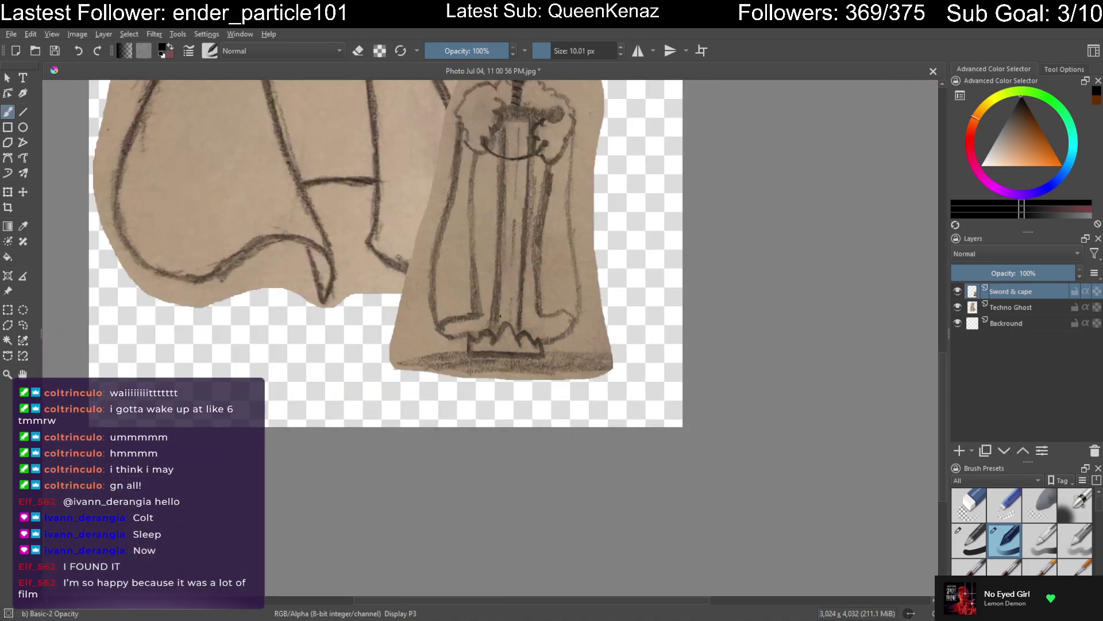
left_click_drag(529, 370, 581, 461)
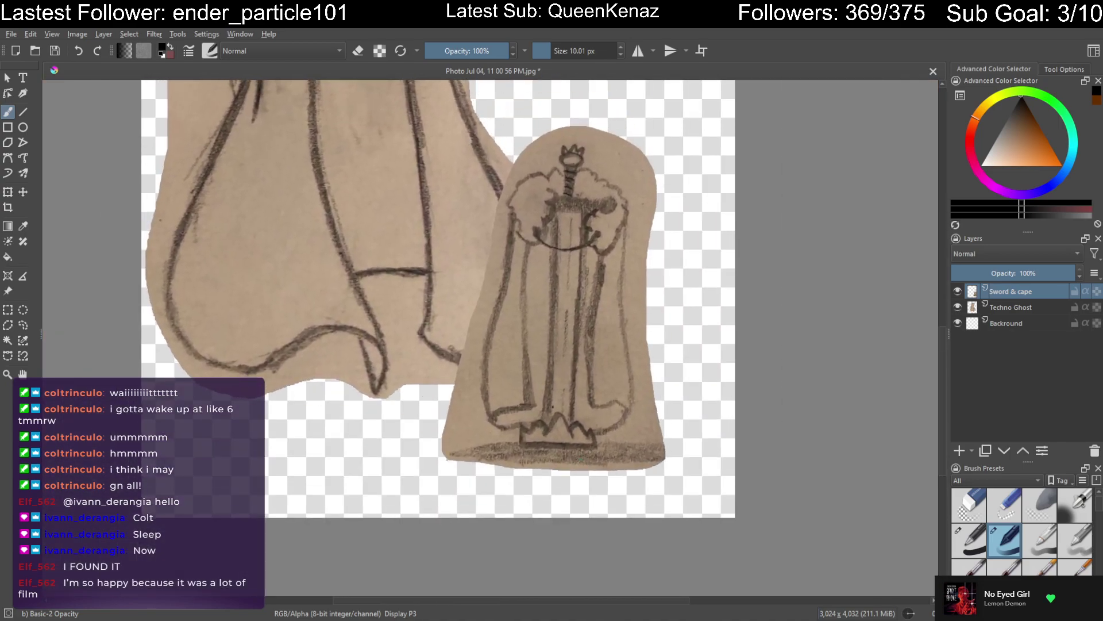
key("ctrl+z")
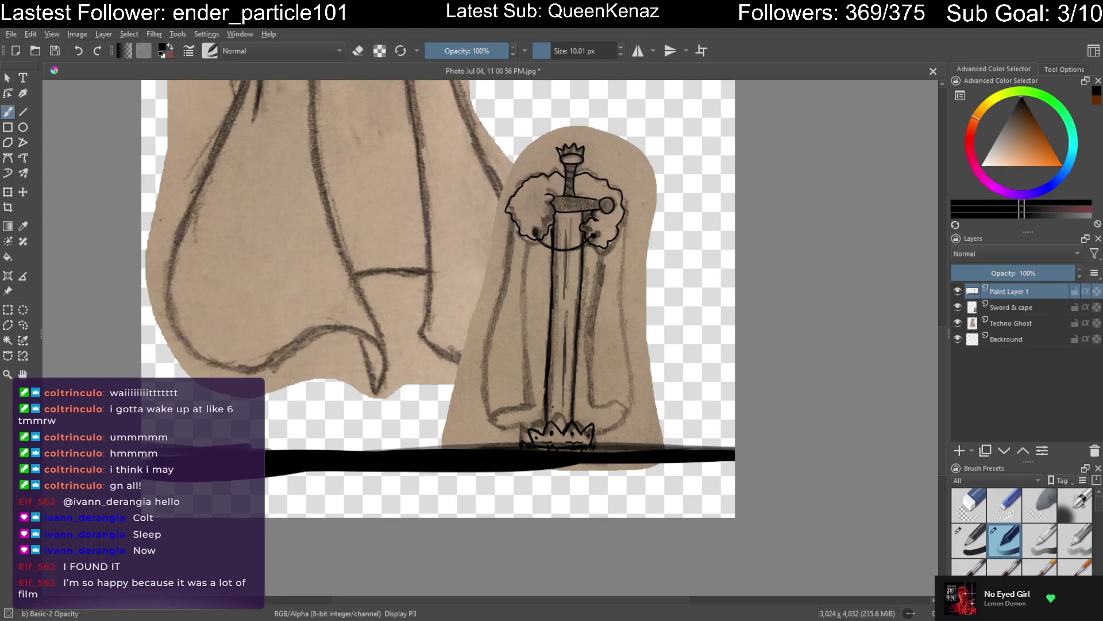
key("ctrl+plus")
key("ctrl+plus")
key("ctrl+plus")
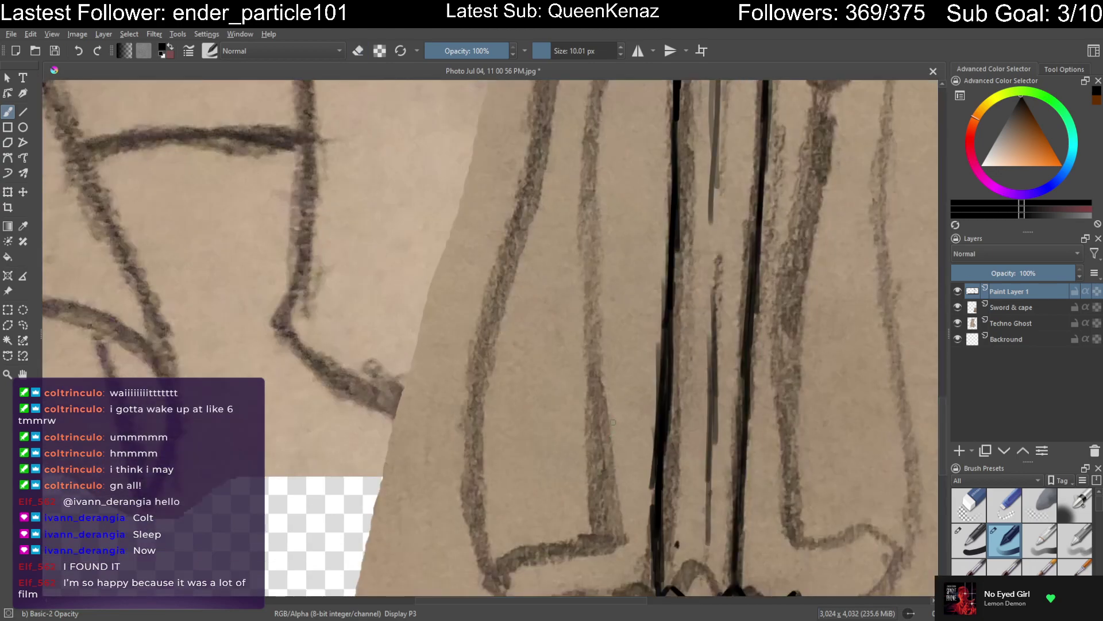
Ink one long curved black stroke from under the sword guard down the robe, left of the blade
left_click_drag(625, 261, 583, 375)
left_click_drag(602, 281, 515, 259)
key("ctrl+minus")
mouse_move(489, 186)
left_mouse_down()
mouse_move(474, 315)
mouse_move(495, 492)
left_mouse_up()
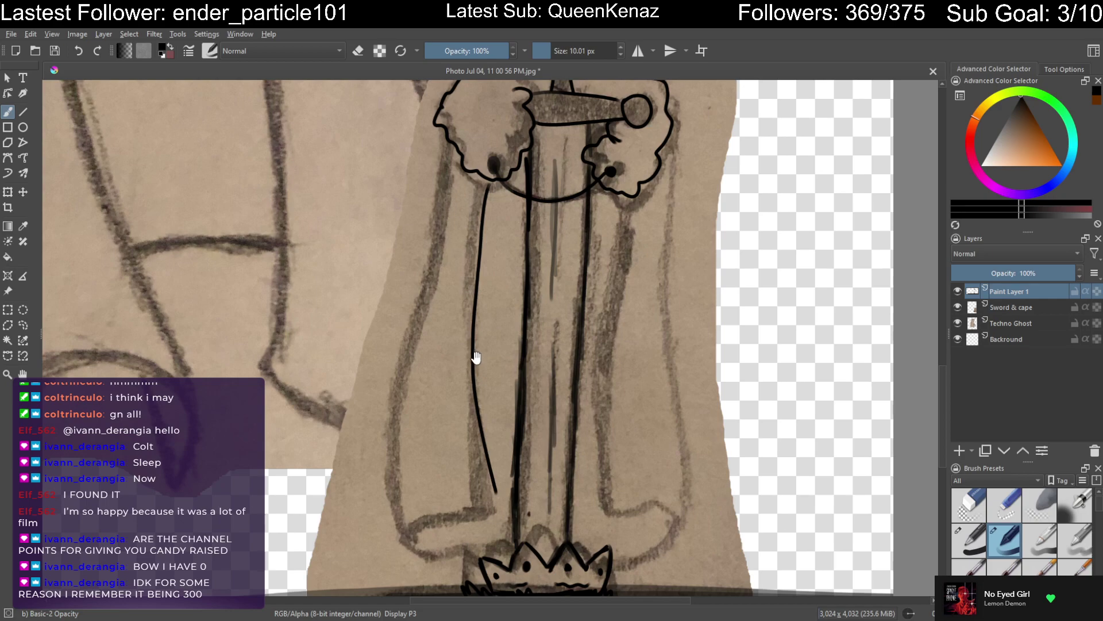
scroll(466, 342, "up", 2)
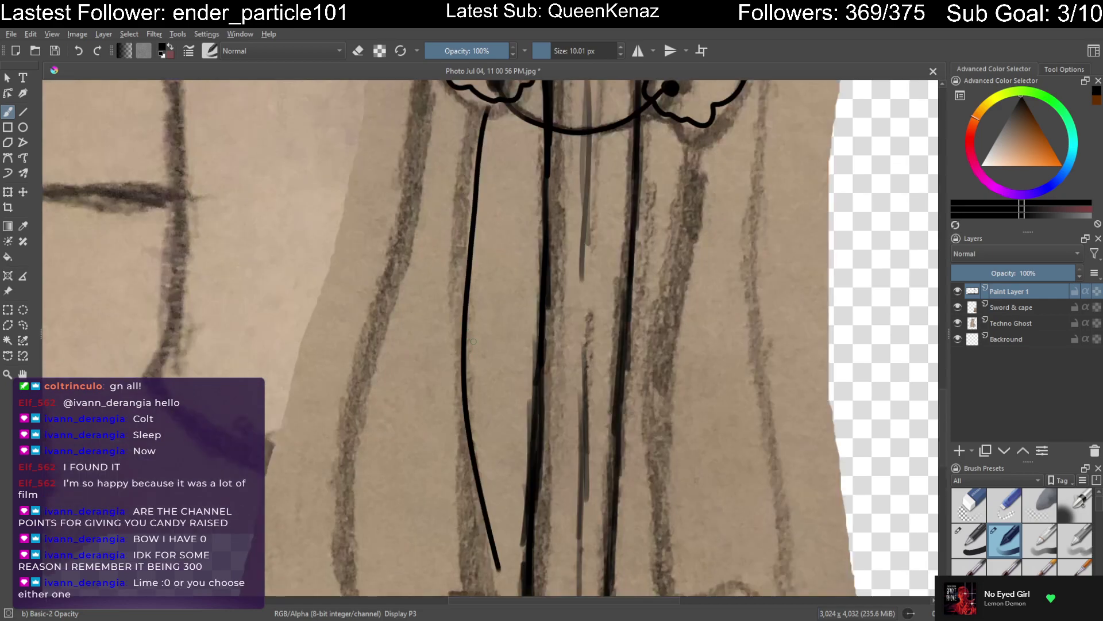
Ink the left sleeve line from the shoulder down, thickening it along the cape's left edge
scroll(474, 341, "down", 2)
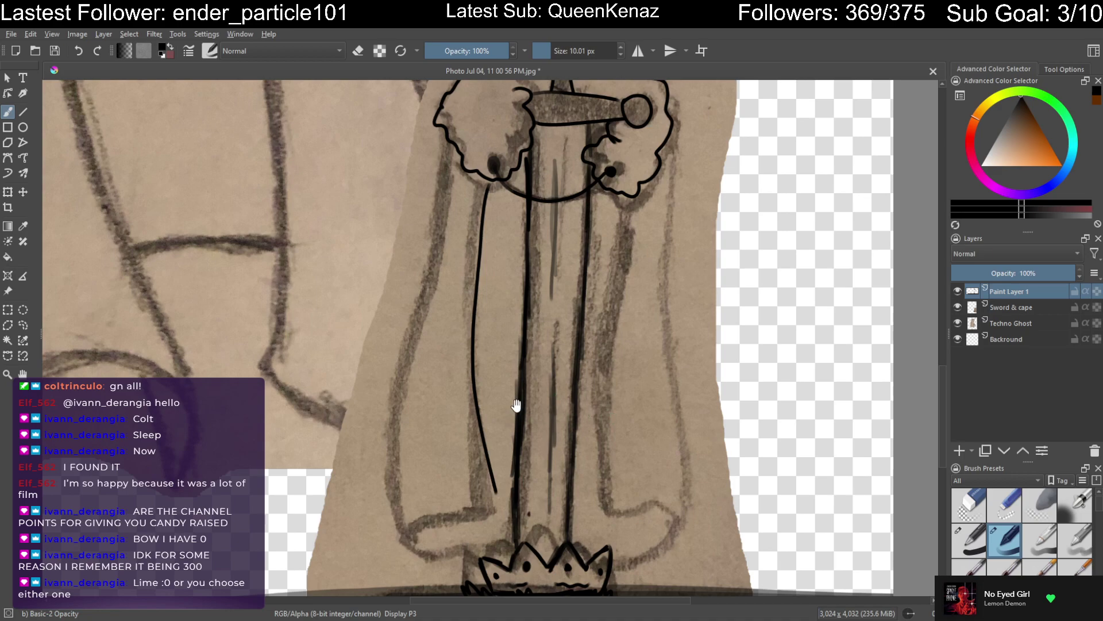
left_click_drag(494, 350, 514, 354)
left_click_drag(470, 156, 454, 234)
left_click_drag(469, 159, 444, 324)
left_click_drag(457, 270, 432, 347)
left_click_drag(441, 298, 422, 392)
left_click_drag(443, 329, 421, 412)
Carry the left cape line down to its bottom, thicken its middle, and start fading the Sword & cape sketch
left_click_drag(430, 357, 419, 441)
mouse_move(419, 382)
left_mouse_down()
mouse_move(417, 467)
mouse_move(424, 429)
mouse_move(423, 456)
left_mouse_up()
left_click_drag(424, 404, 417, 492)
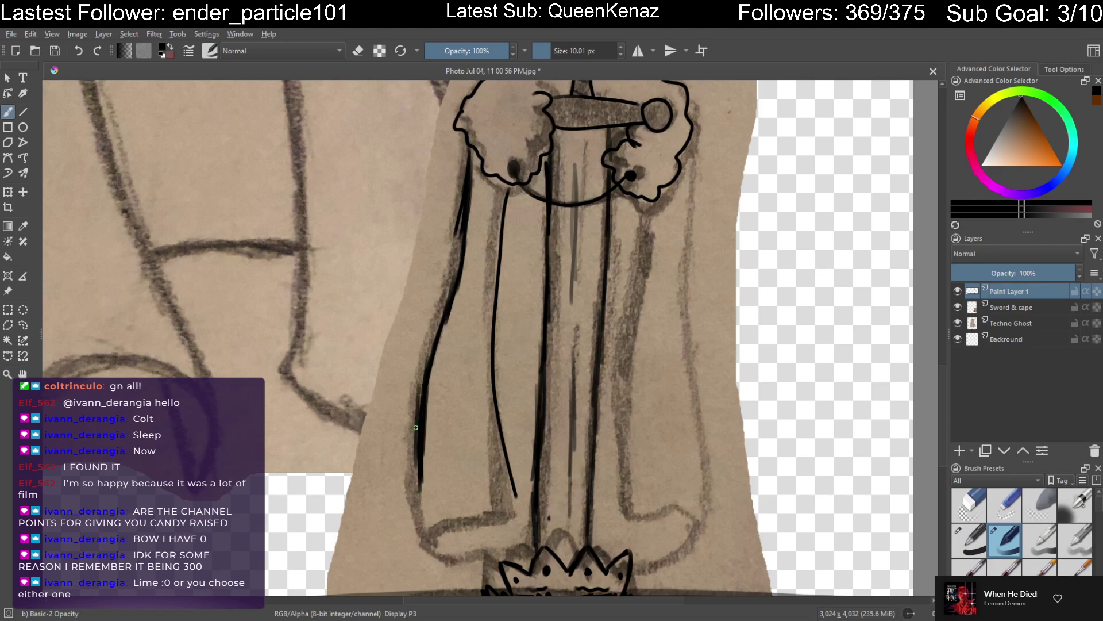
left_click_drag(420, 396, 421, 501)
mouse_move(418, 463)
left_mouse_down()
mouse_move(424, 523)
mouse_move(423, 454)
left_mouse_up()
left_click_drag(422, 408, 418, 480)
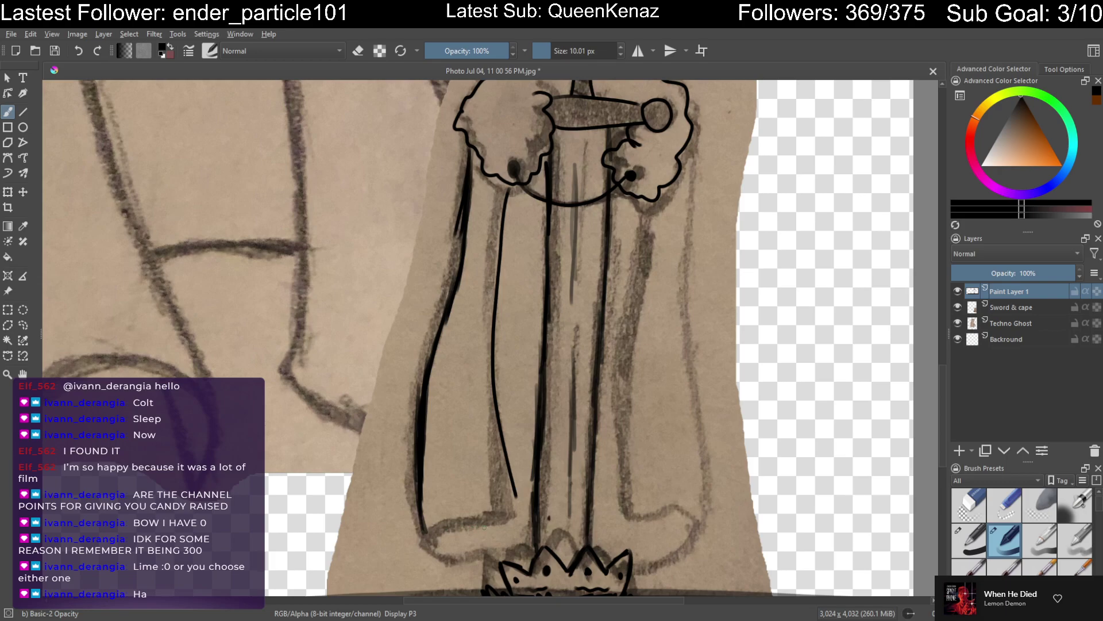
key("ctrl+plus")
key("ctrl+plus")
key("ctrl+plus")
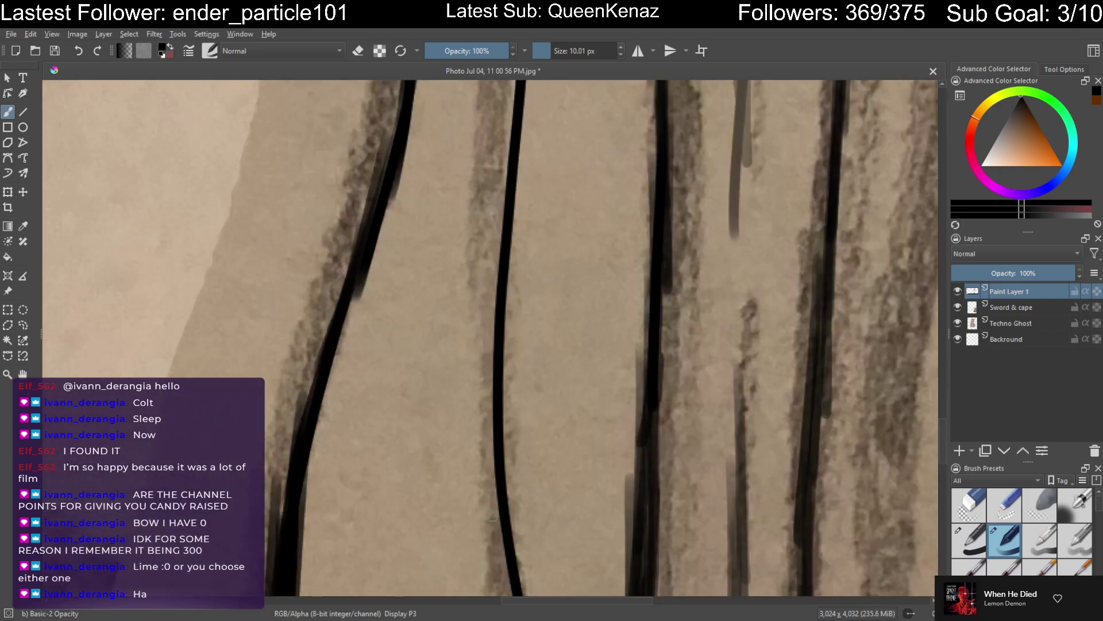
key("minus")
key("minus")
key("minus")
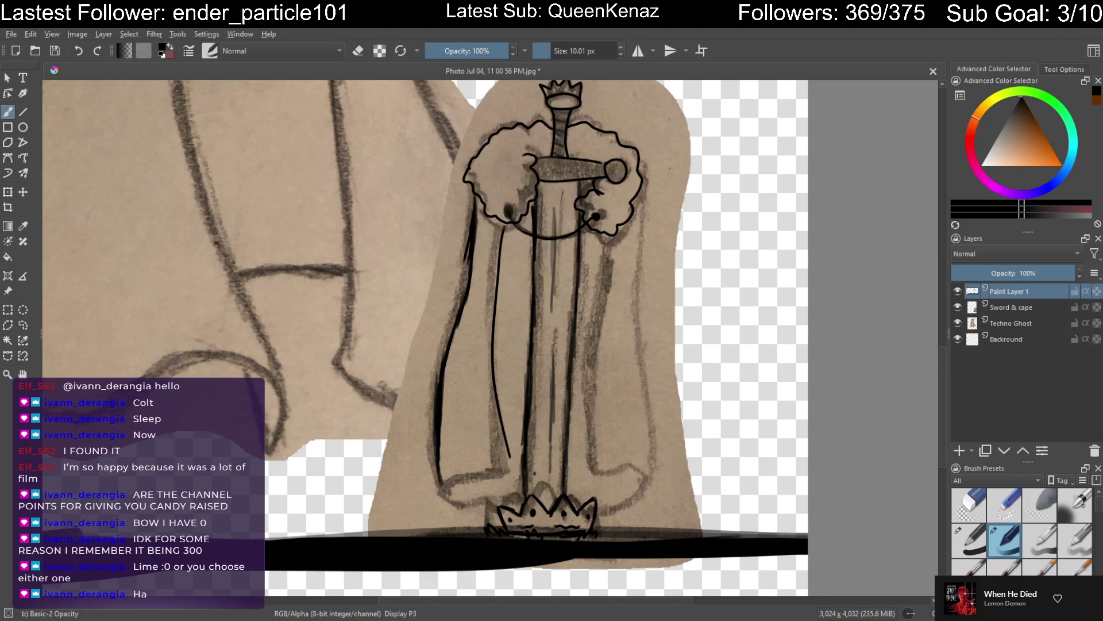
left_click(1011, 307)
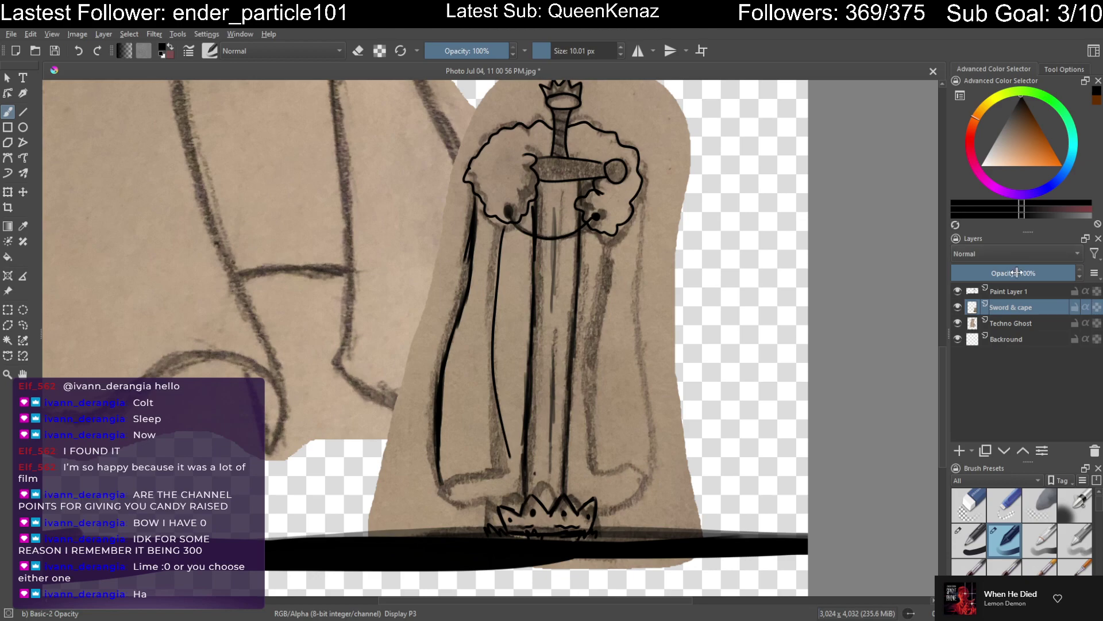
left_click_drag(1011, 274, 987, 274)
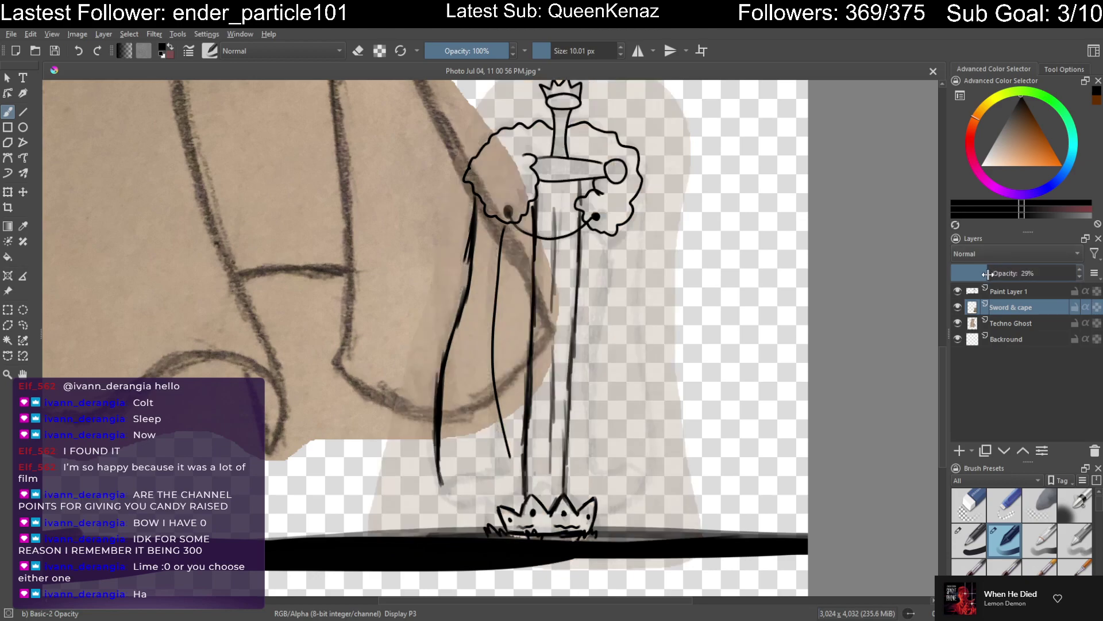
Set the Sword & cape layer to 48% opacity, then give Techno Ghost 48% too
left_click_drag(987, 274, 1012, 277)
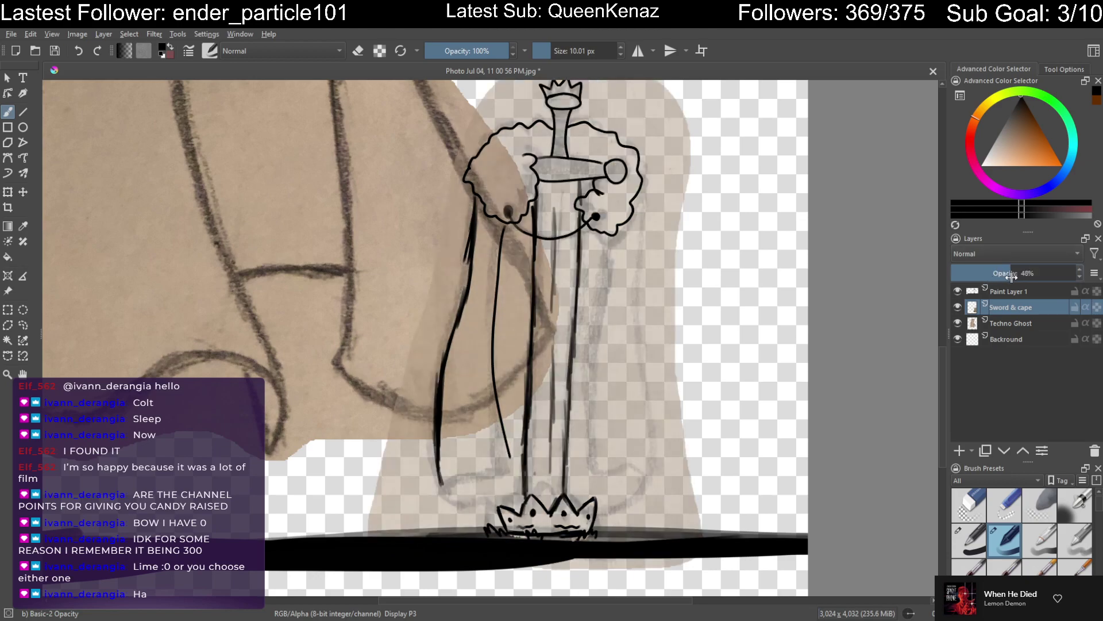
left_click(1014, 323)
left_click(1012, 273)
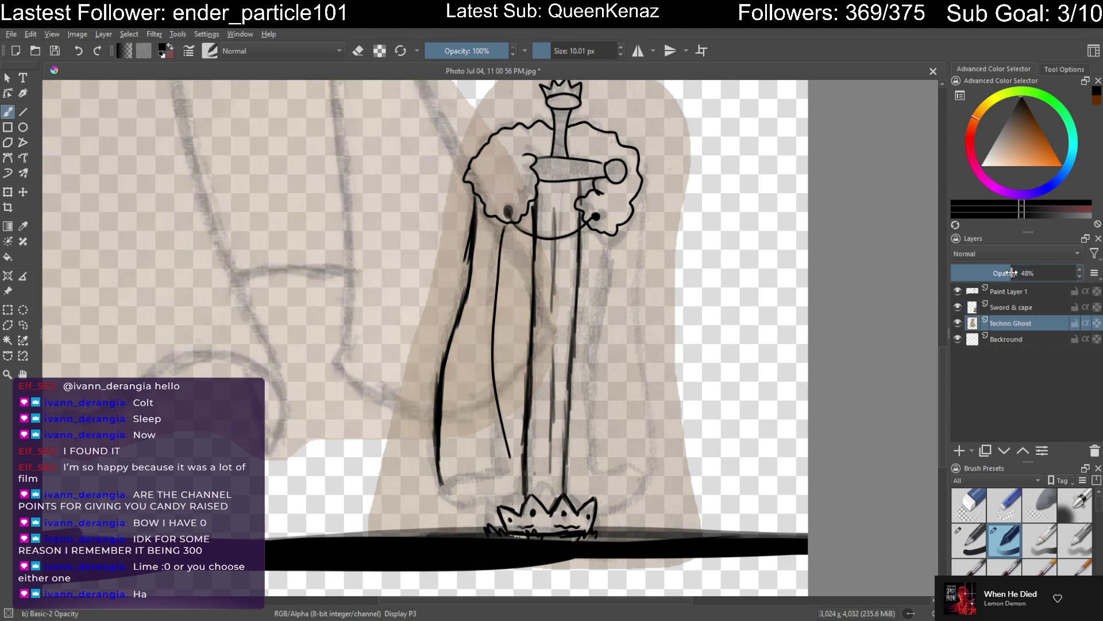
Fit the whole page in the window and zoom in and out to review the line art
key("2")
scroll(696, 285, "up", 4)
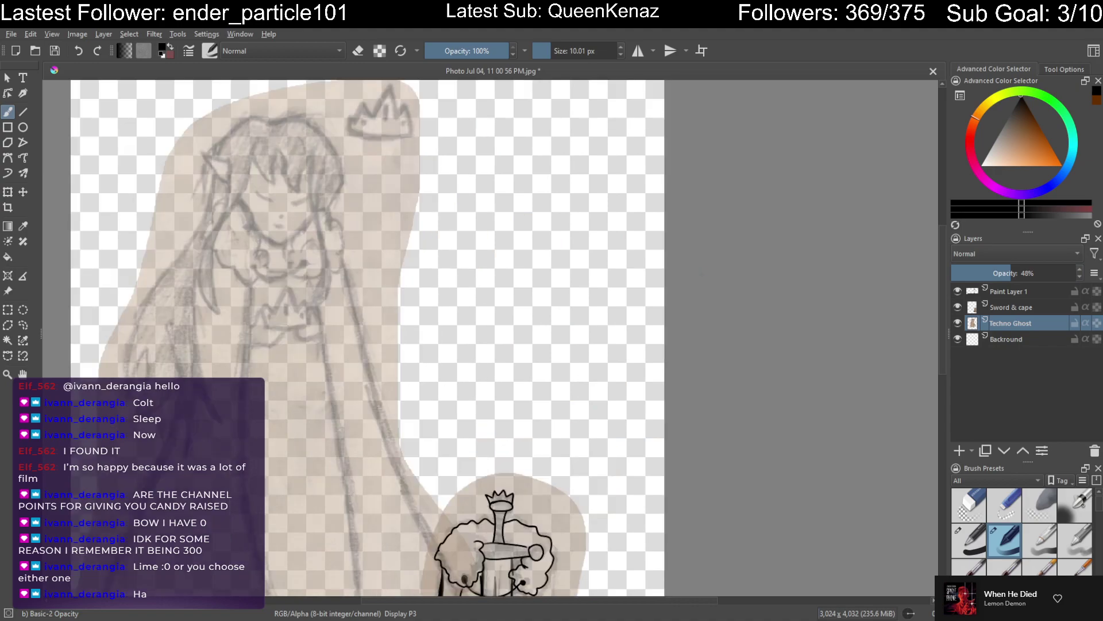
scroll(594, 158, "down", 3)
scroll(550, 268, "up", 3)
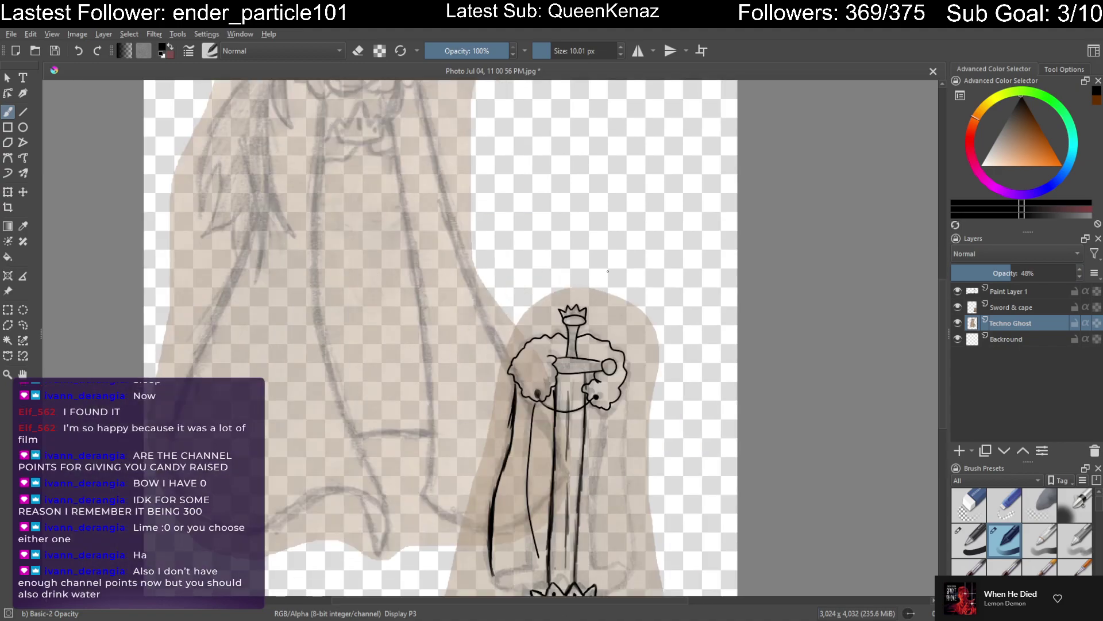
scroll(578, 602, "down", 3)
scroll(554, 343, "up", 3)
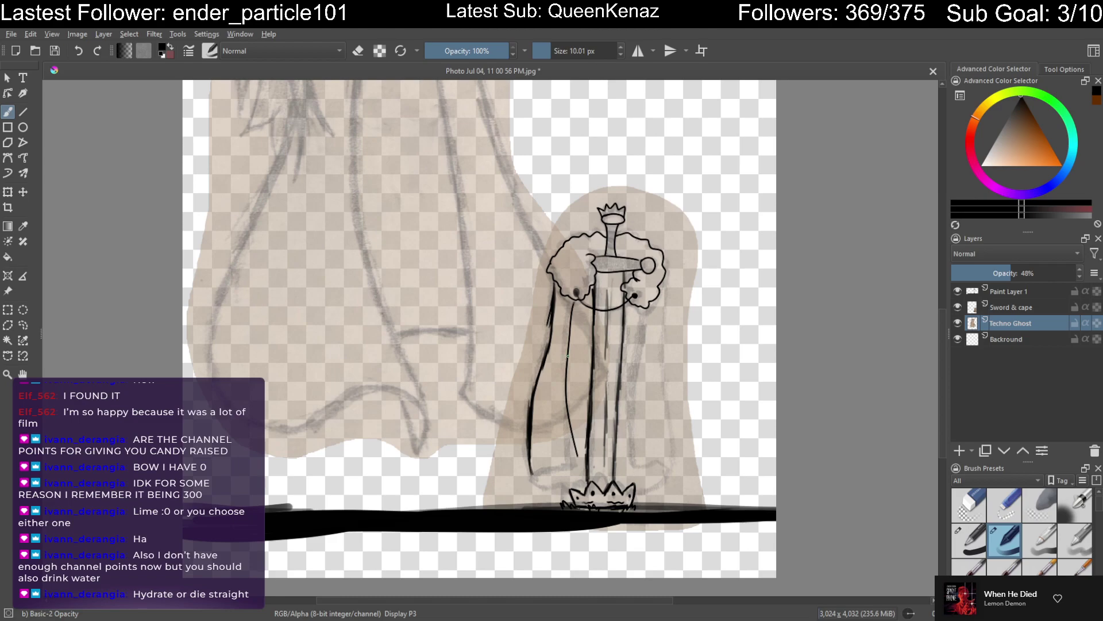
right_click(578, 350)
right_click(578, 350)
right_click(581, 350)
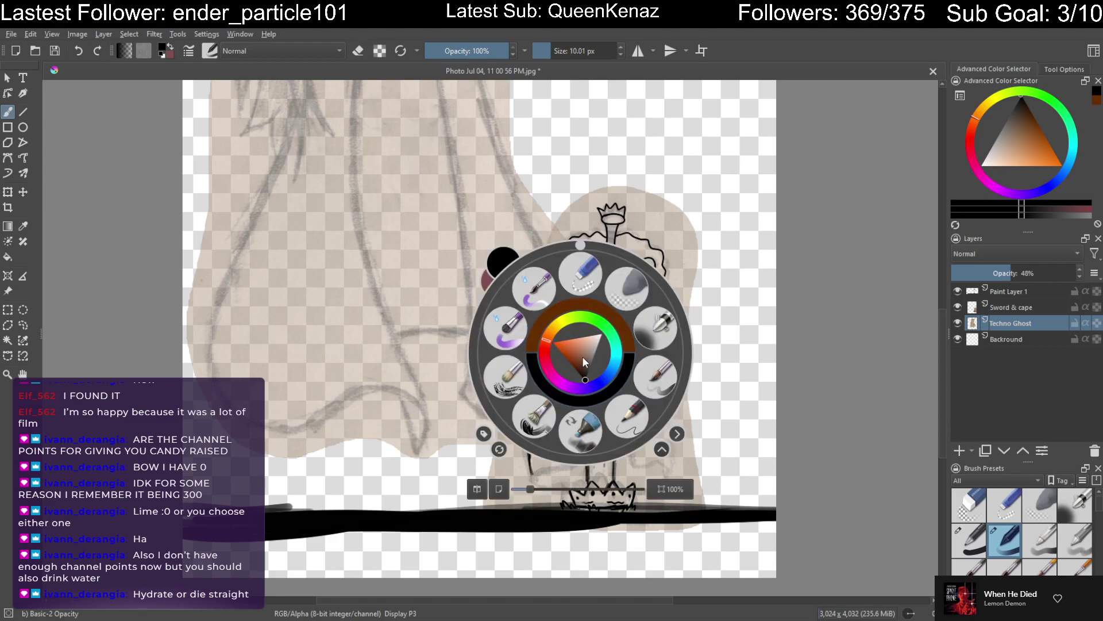
right_click(581, 357)
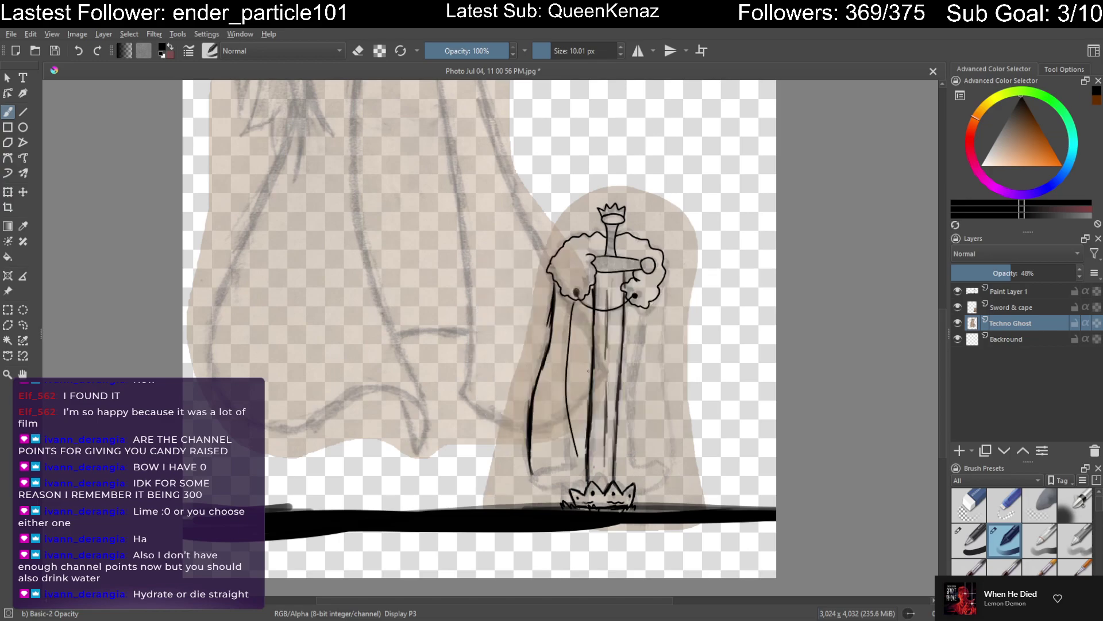
key("ctrl+plus")
key("ctrl+plus")
key("ctrl+plus")
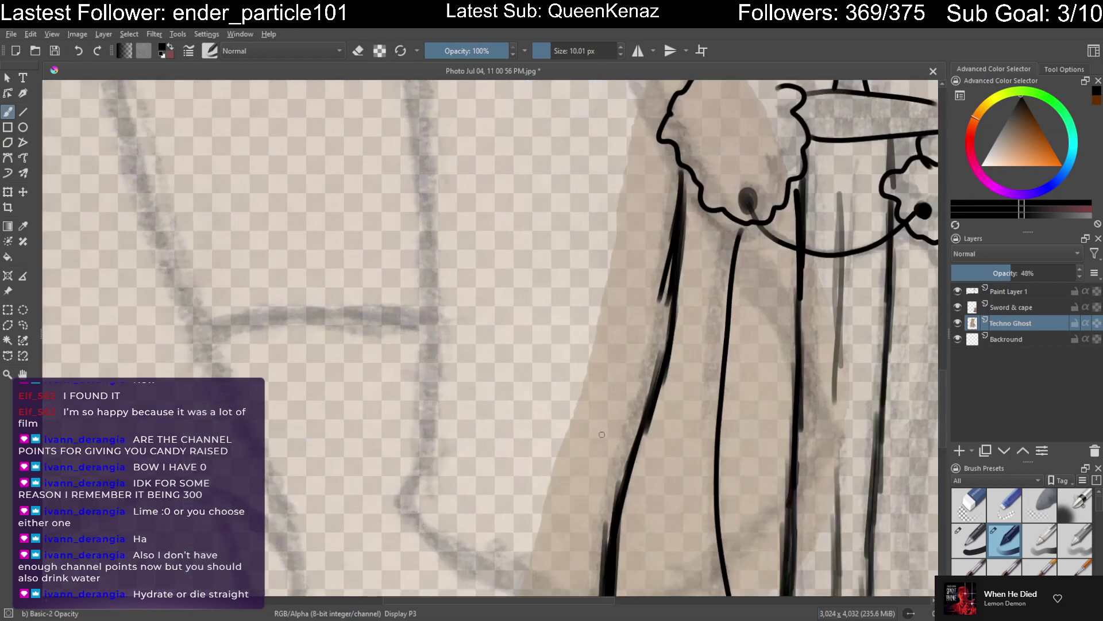
left_click_drag(672, 435, 456, 295)
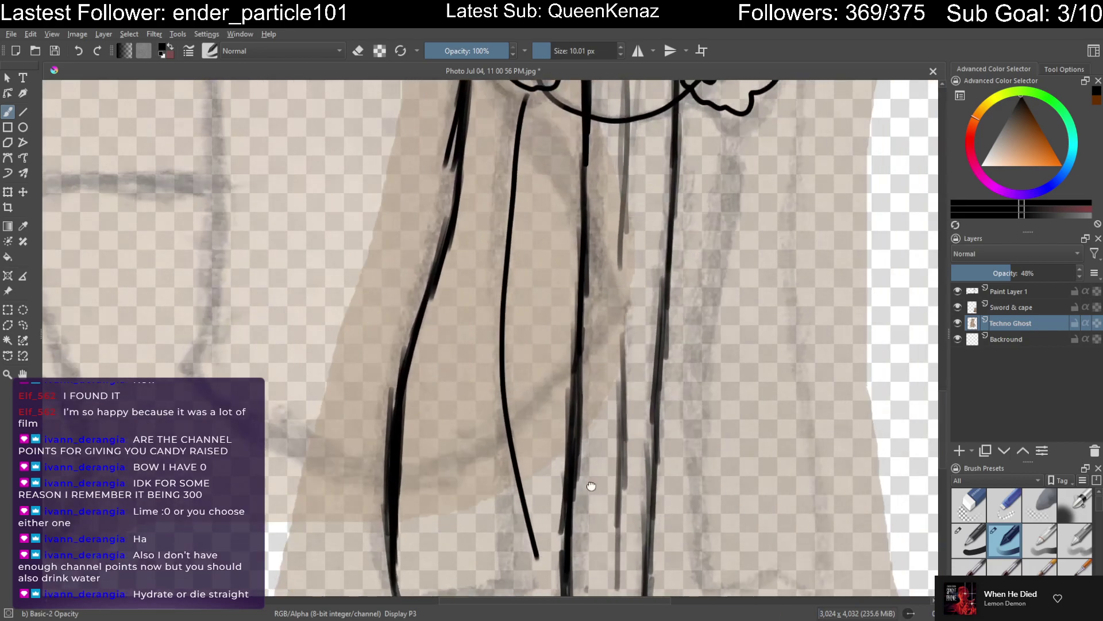
left_click_drag(584, 480, 547, 333)
left_click_drag(560, 412, 603, 414)
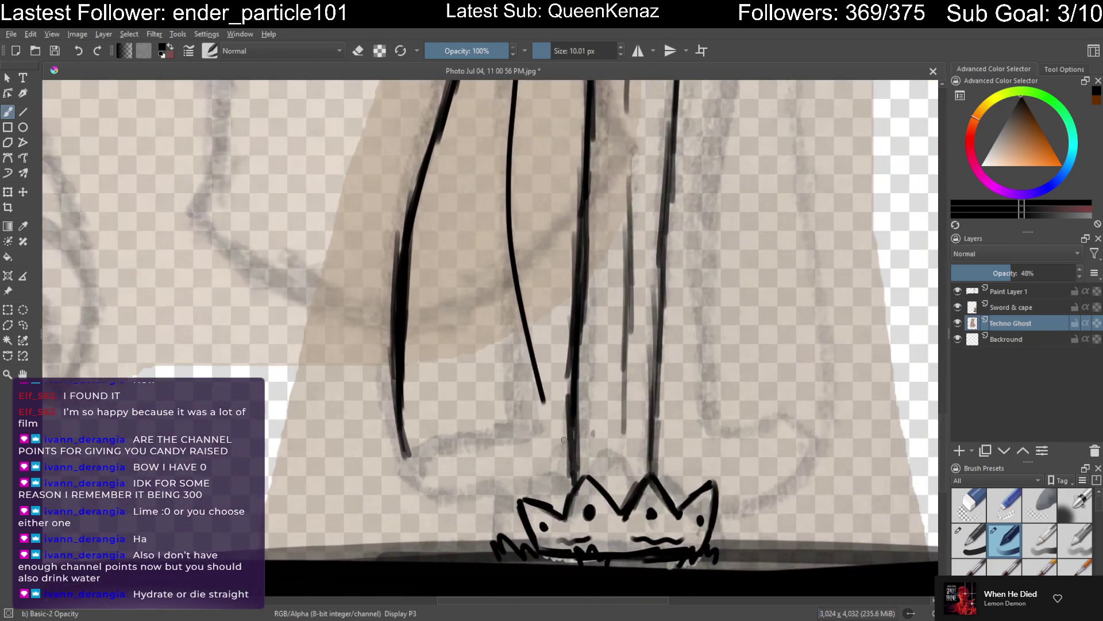
key("minus")
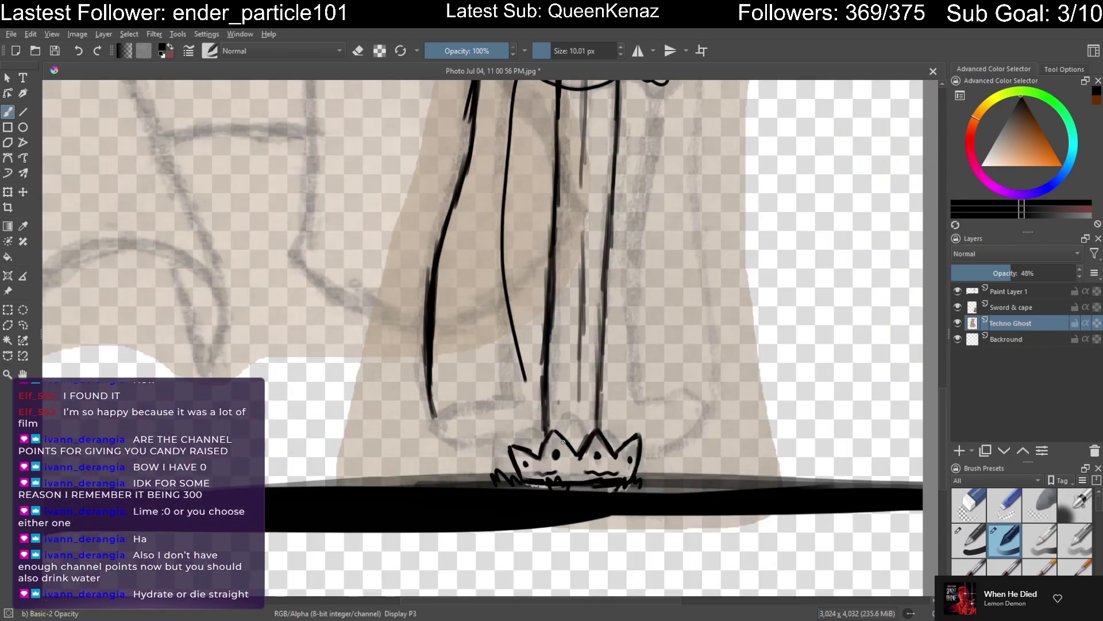
key("plus")
key("plus")
key("plus")
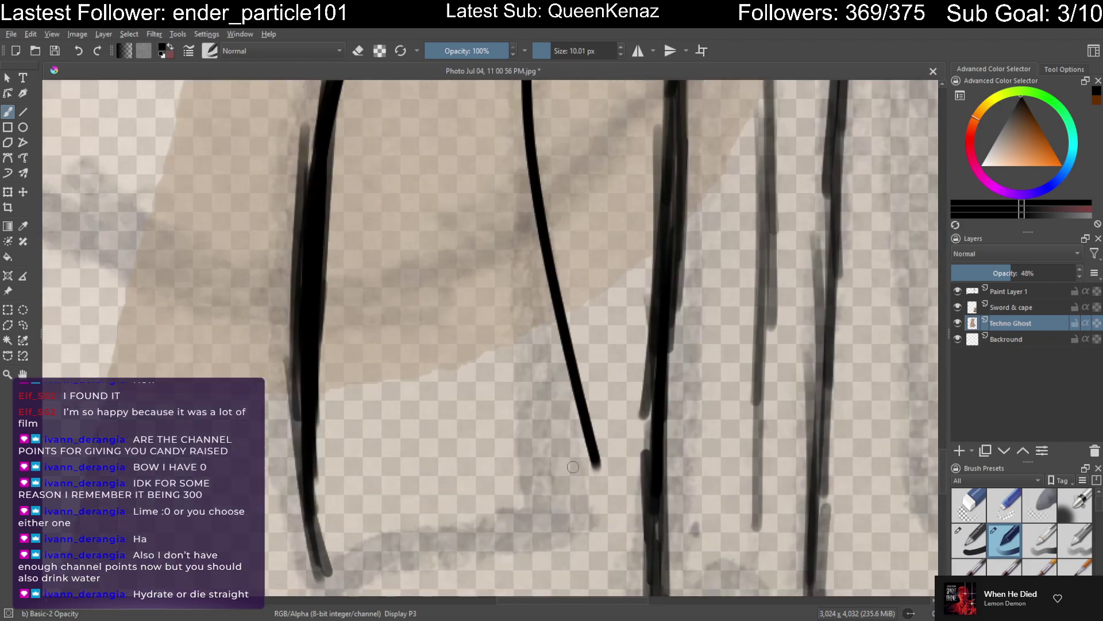
mouse_move(561, 467)
left_mouse_down()
mouse_move(581, 436)
mouse_move(593, 347)
mouse_move(642, 328)
mouse_move(635, 364)
left_mouse_up()
left_click_drag(637, 324, 618, 382)
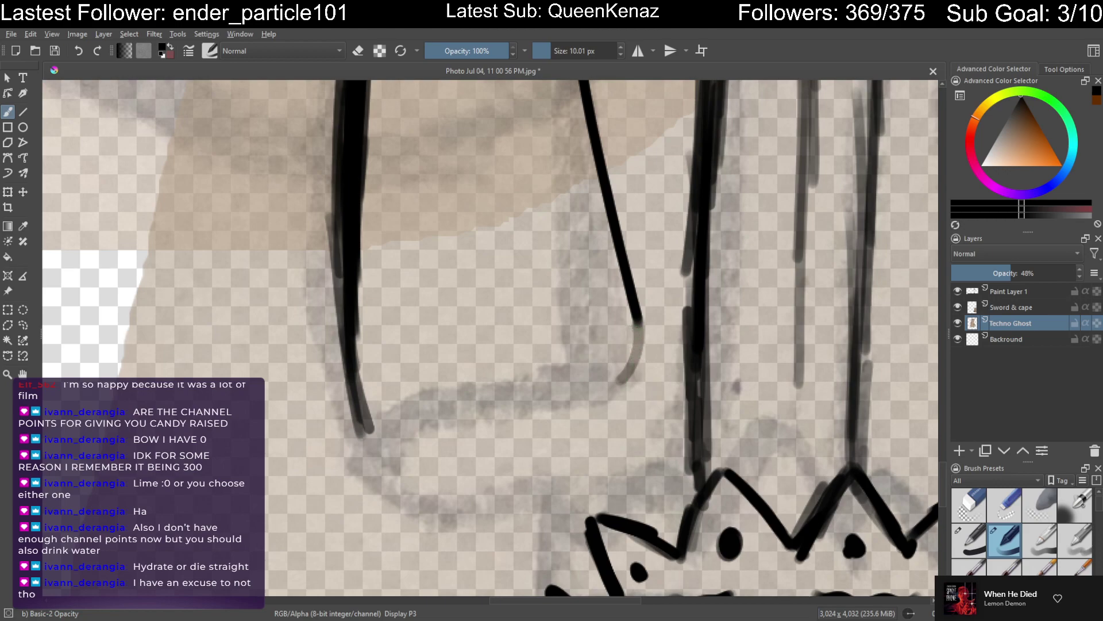
key("ctrl+z")
key("ctrl+z")
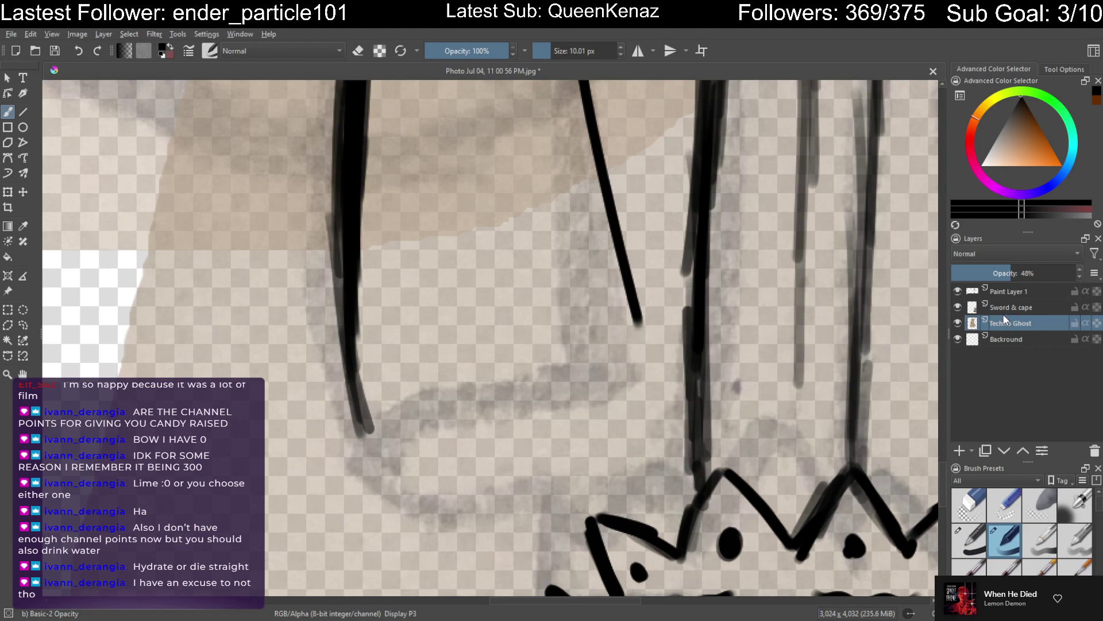
left_click(1024, 294)
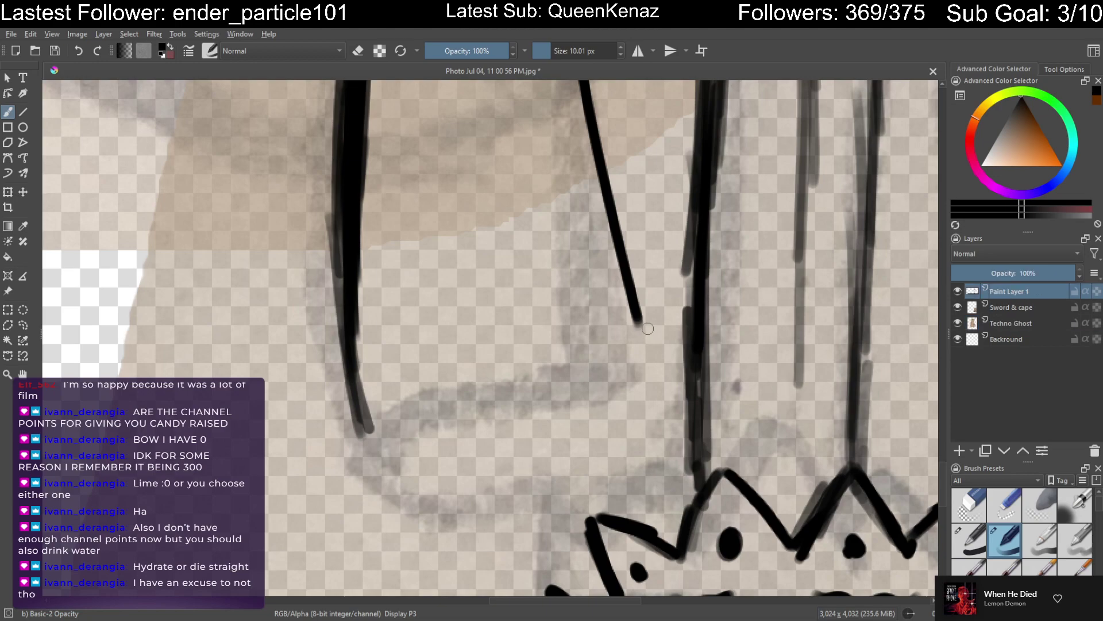
Close the sleeve's bottom edge by hooking the line's end down-right, undoing the trial strokes
left_click_drag(636, 326, 575, 405)
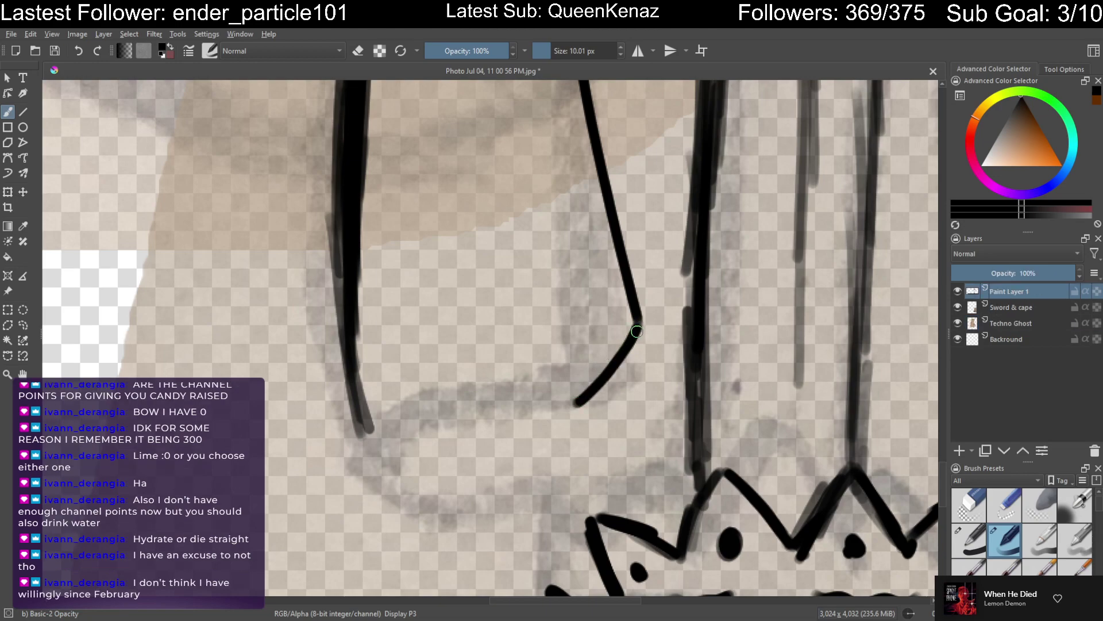
key("ctrl+z")
mouse_move(637, 326)
left_mouse_down()
mouse_move(548, 377)
mouse_move(384, 430)
left_mouse_up()
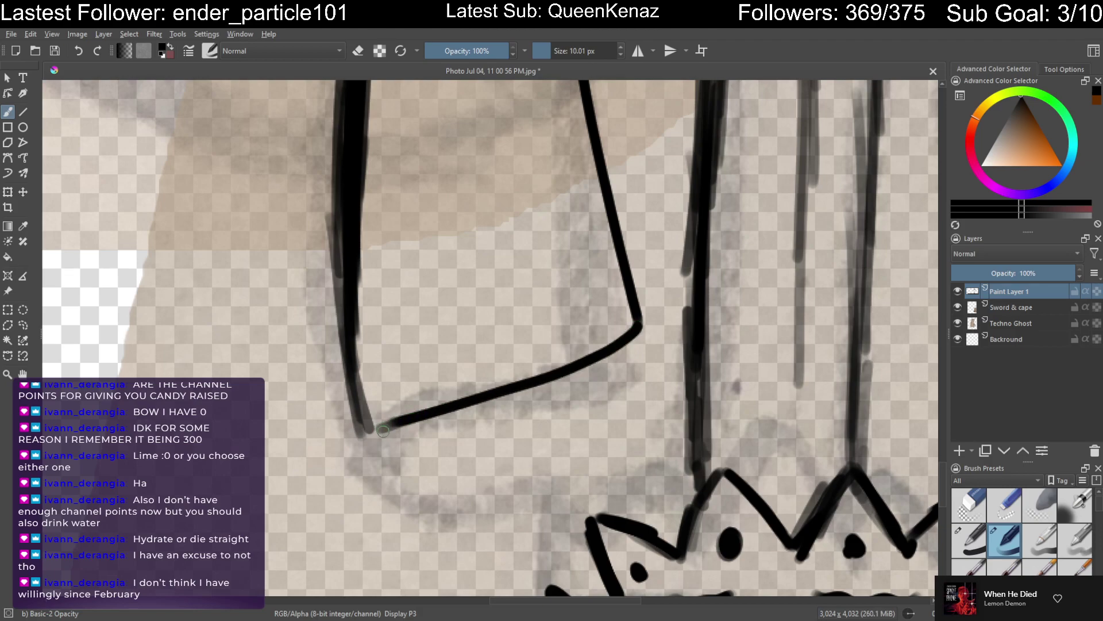
key("ctrl+z")
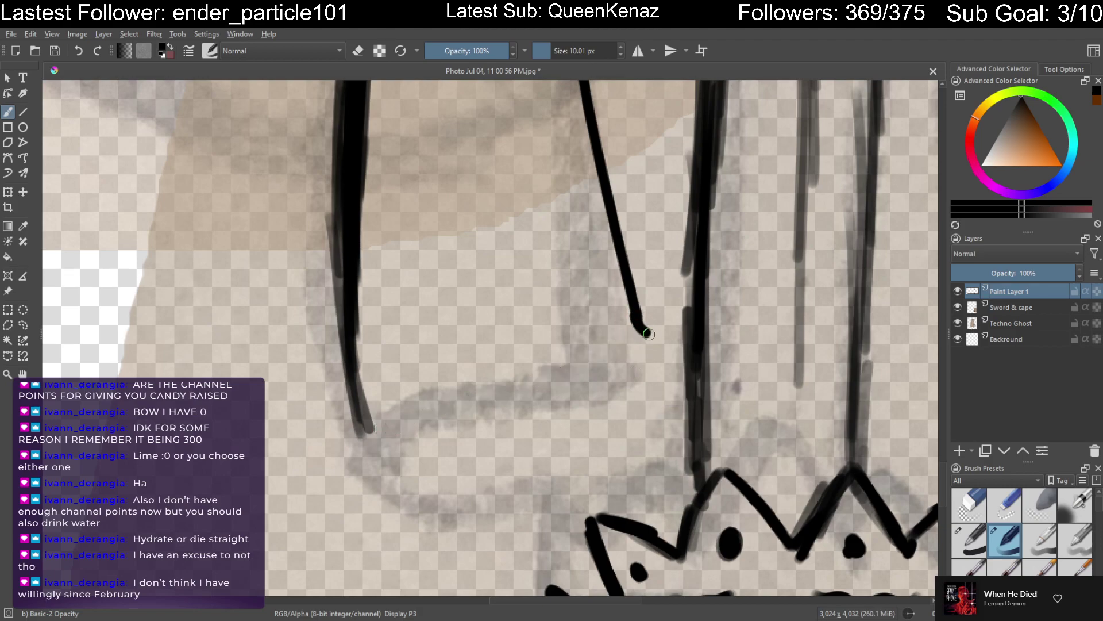
key("ctrl+z")
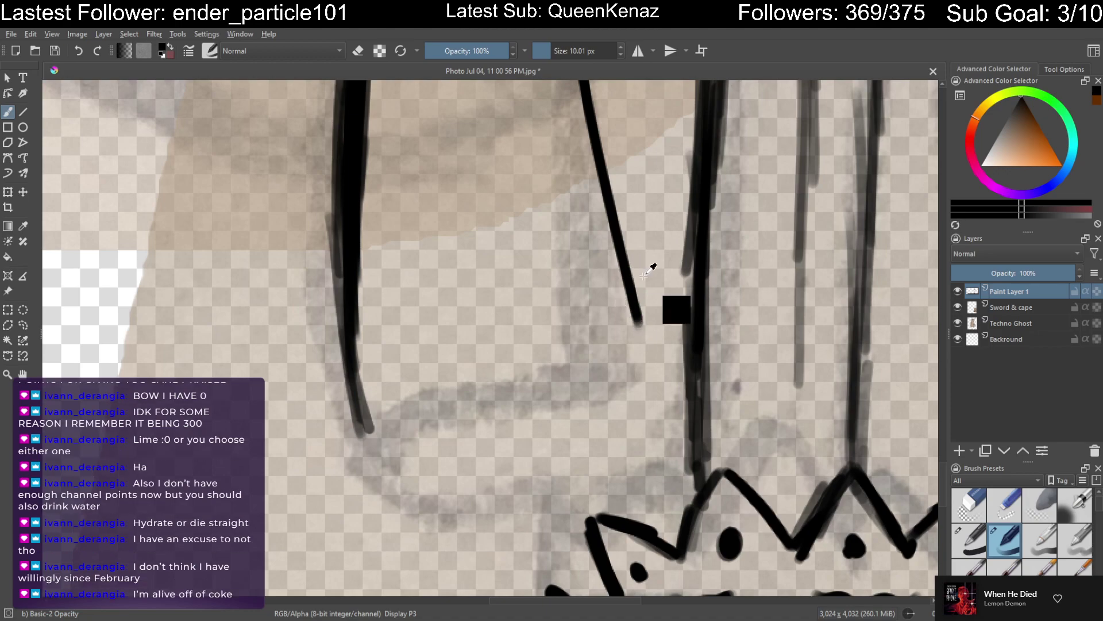
mouse_move(631, 303)
left_mouse_down()
mouse_move(667, 340)
mouse_move(608, 372)
mouse_move(386, 418)
mouse_move(363, 438)
mouse_move(380, 474)
mouse_move(506, 488)
mouse_move(690, 473)
left_mouse_up()
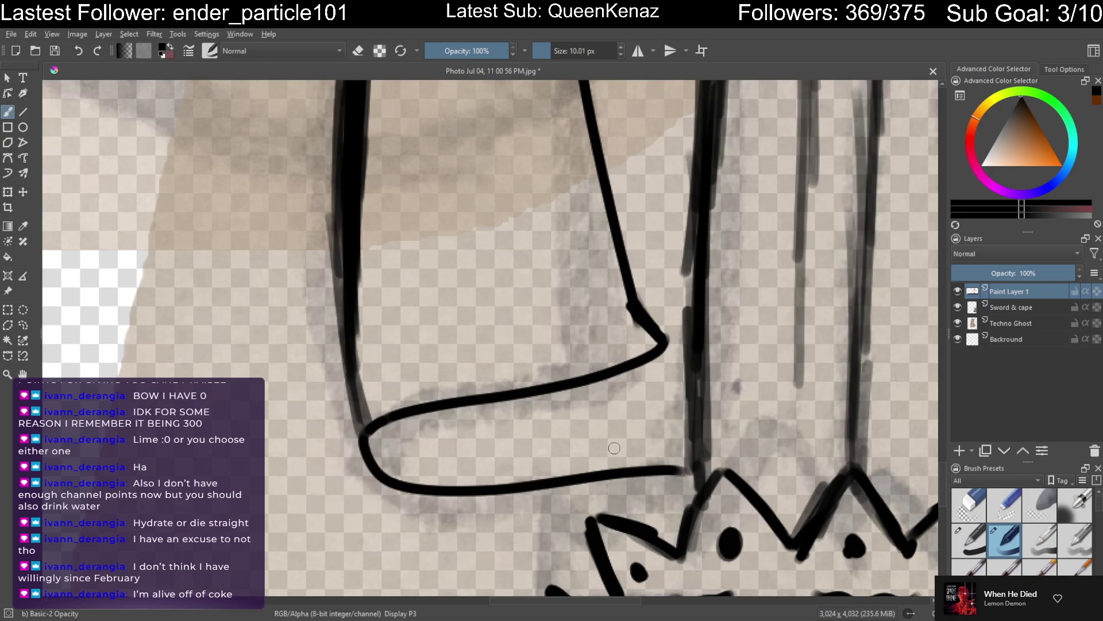
Thicken and darken the left pole line with two overlapping strokes
left_click_drag(643, 439, 451, 443)
mouse_move(674, 430)
left_mouse_down()
mouse_move(502, 446)
mouse_move(737, 412)
left_mouse_up()
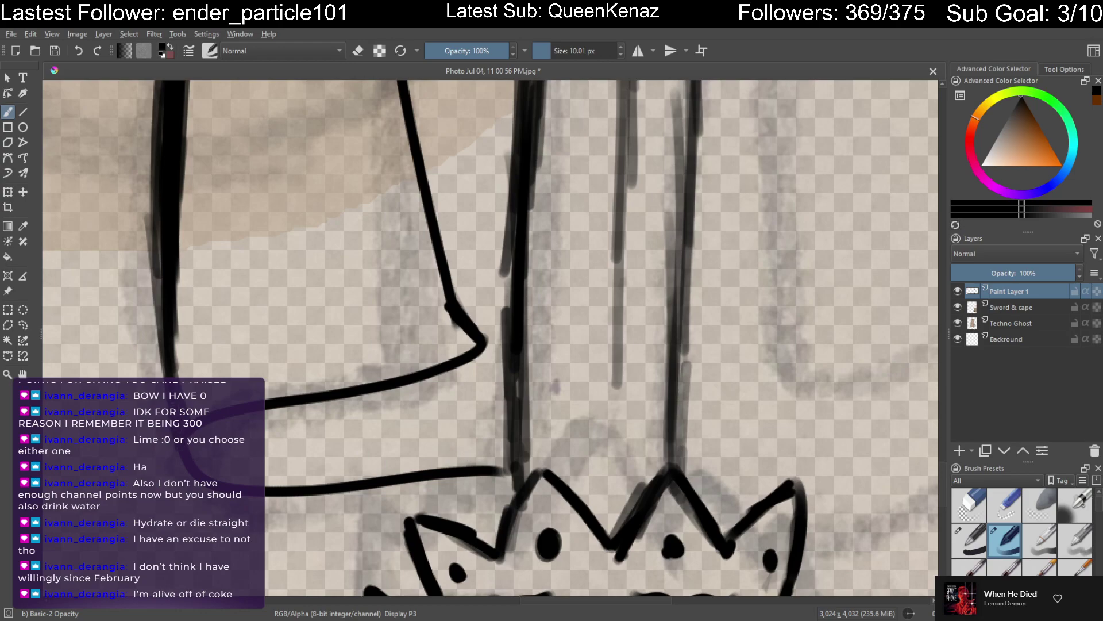
left_click_drag(159, 256, 159, 374)
left_click_drag(156, 304, 164, 377)
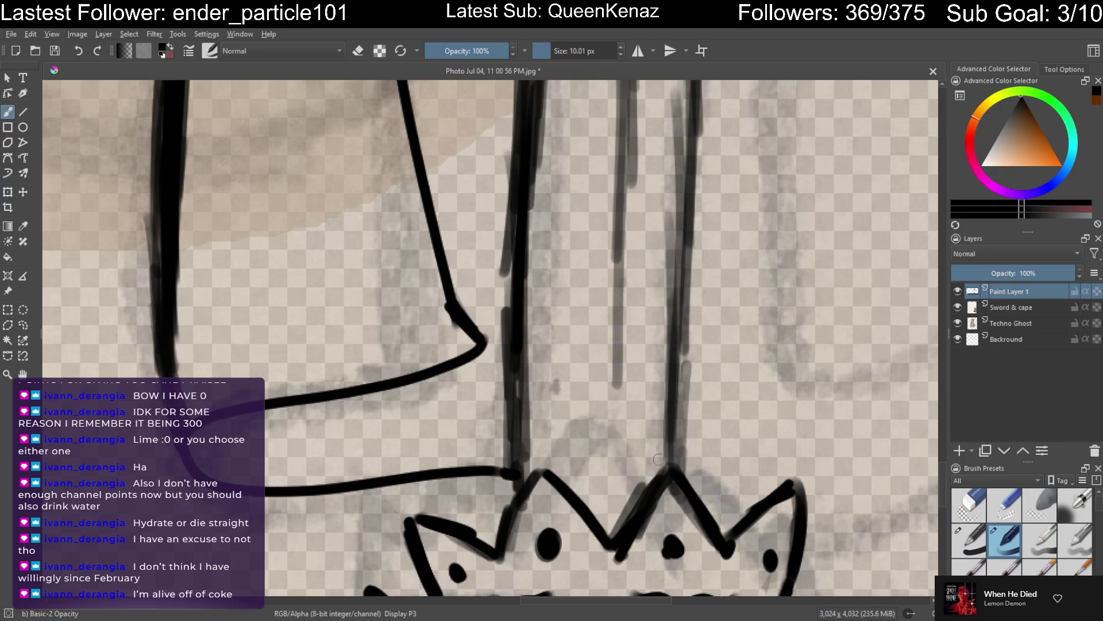
left_click_drag(753, 463, 475, 480)
left_click_drag(550, 260, 552, 528)
scroll(556, 392, "down", 5)
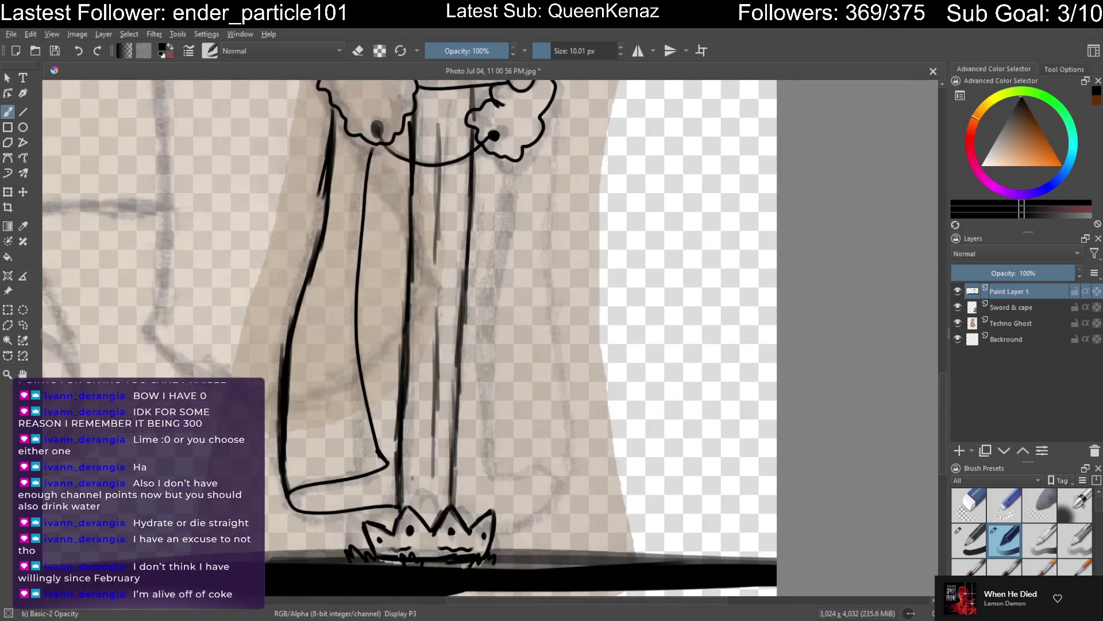
Draw the cape's right edge from below the right puff downward, redoing the first stroke
left_click_drag(504, 160, 485, 290)
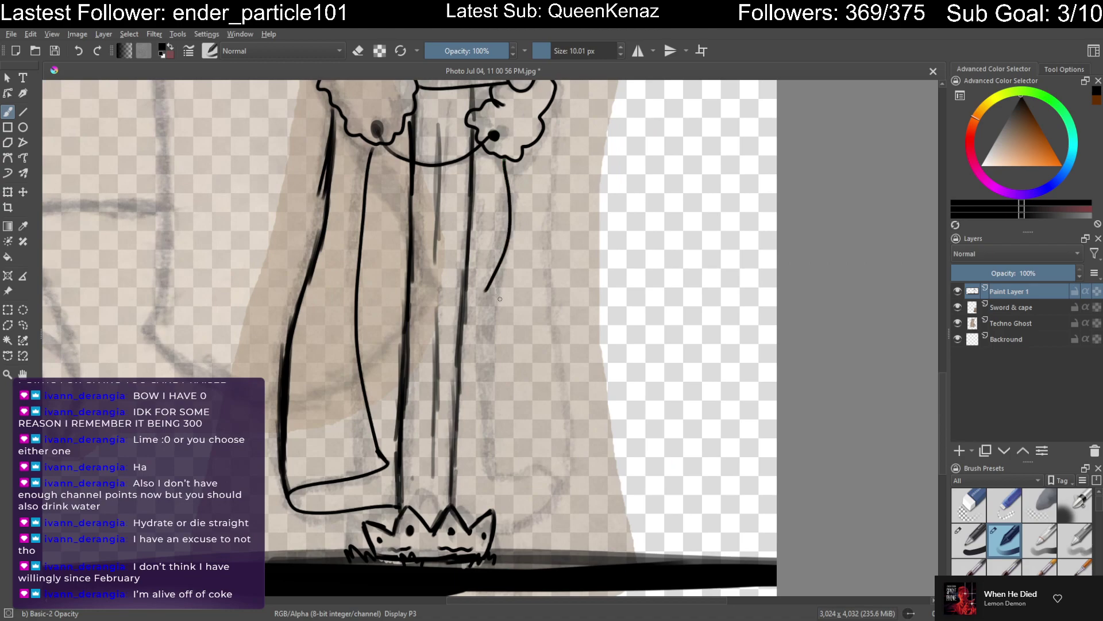
key("ctrl+z")
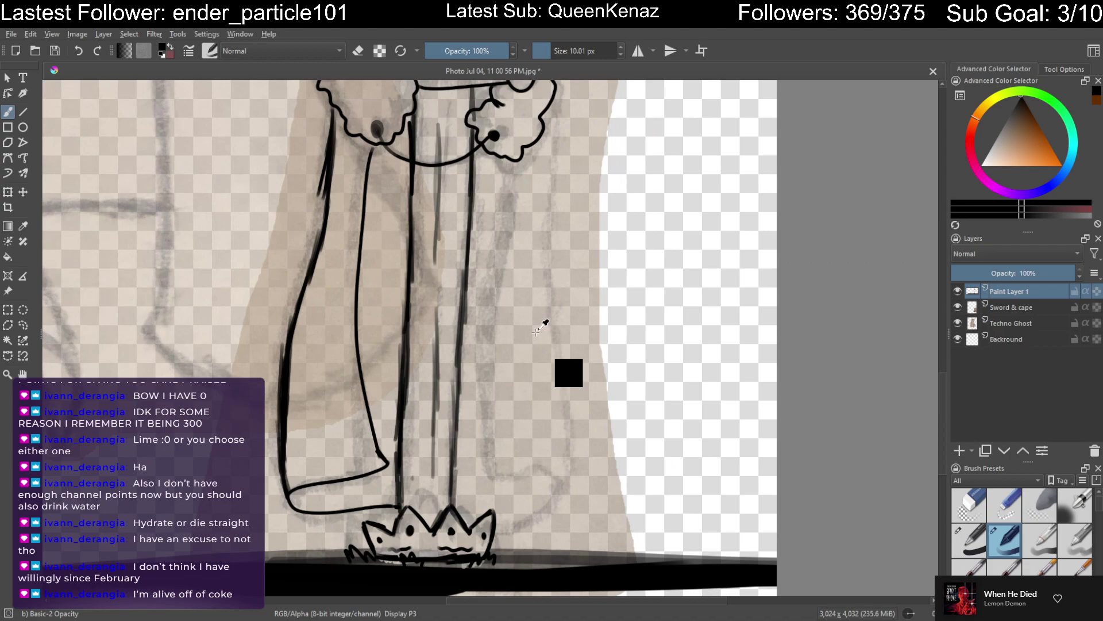
mouse_move(504, 159)
left_mouse_down()
mouse_move(508, 263)
mouse_move(513, 243)
mouse_move(493, 306)
left_mouse_up()
mouse_move(510, 261)
left_mouse_down()
mouse_move(482, 388)
mouse_move(492, 468)
left_mouse_up()
mouse_move(481, 424)
left_mouse_down()
mouse_move(495, 474)
mouse_move(489, 451)
left_mouse_up()
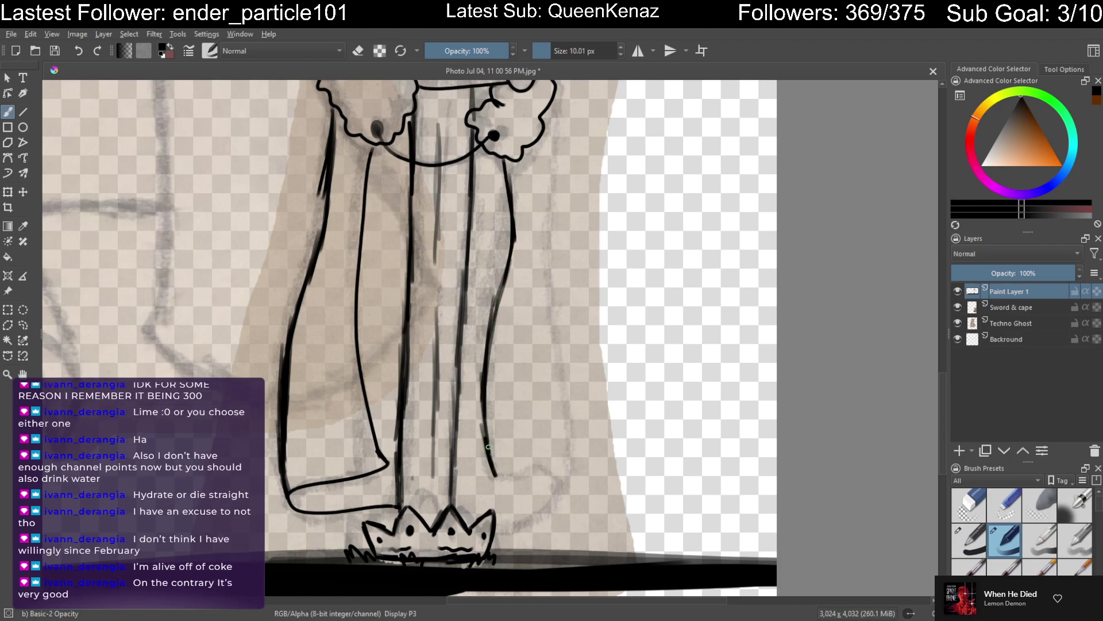
left_click_drag(484, 391, 507, 287)
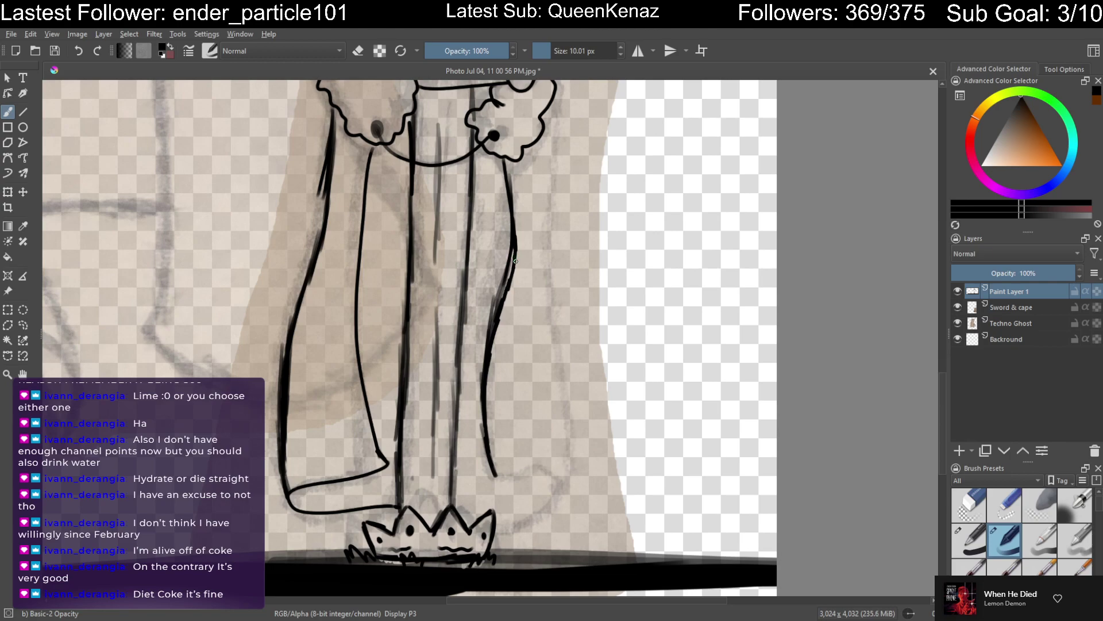
Thicken and darken the upper part of the cape's right edge below the collar
scroll(515, 261, "up", 2, "ctrl")
left_click_drag(541, 144, 497, 315)
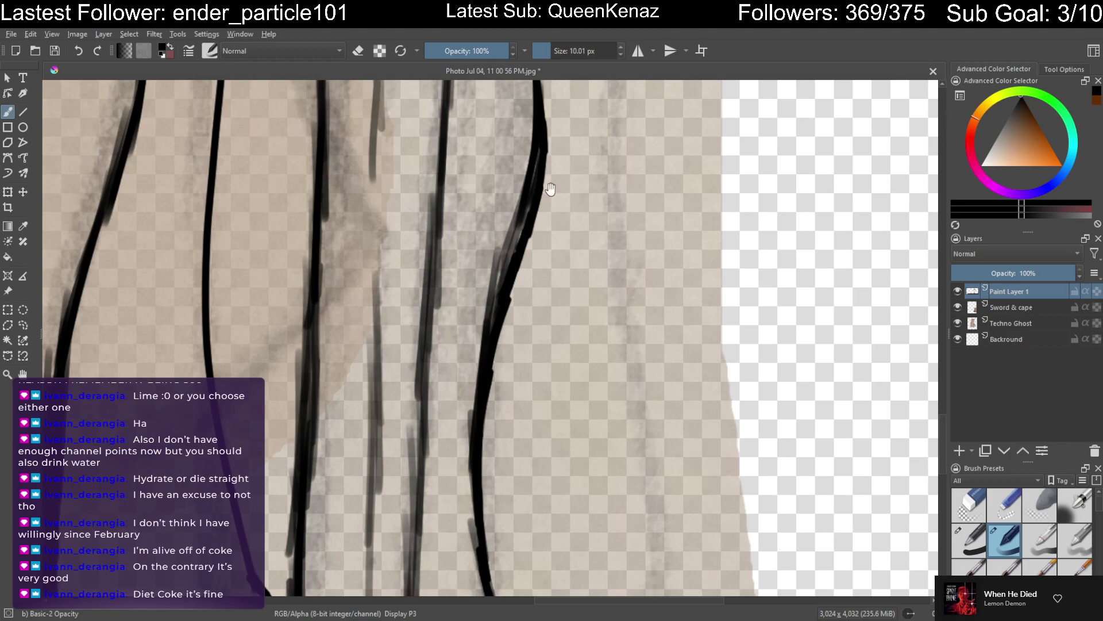
scroll(547, 190, "up", 6)
left_click_drag(506, 269, 526, 401)
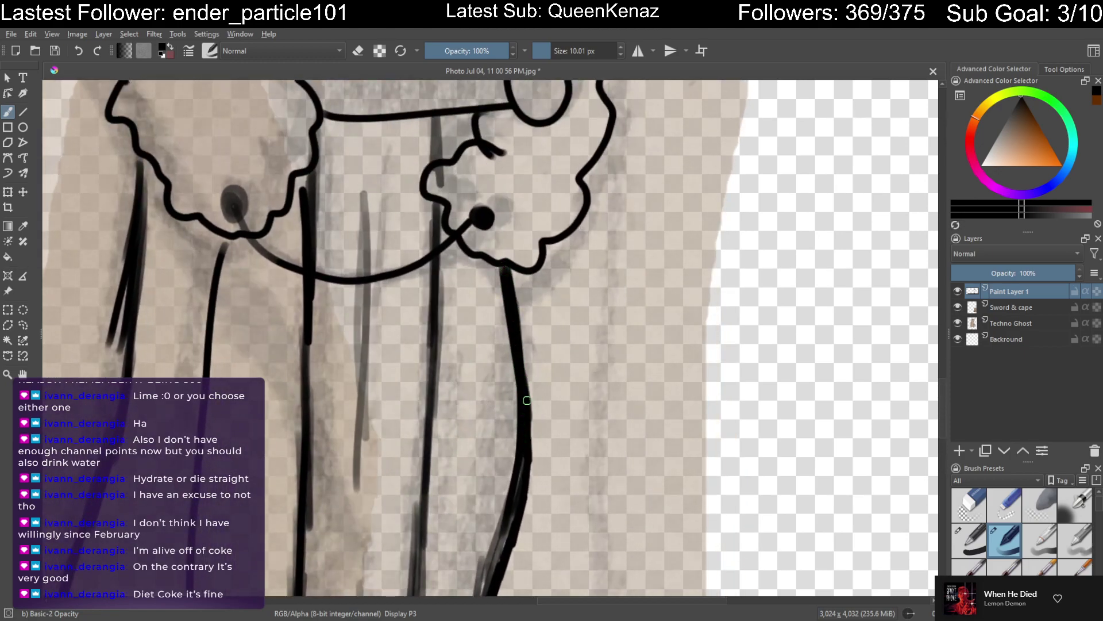
left_click_drag(532, 439, 543, 292)
mouse_move(565, 146)
left_mouse_down()
mouse_move(526, 248)
mouse_move(514, 330)
left_mouse_up()
scroll(535, 414, "down", 4)
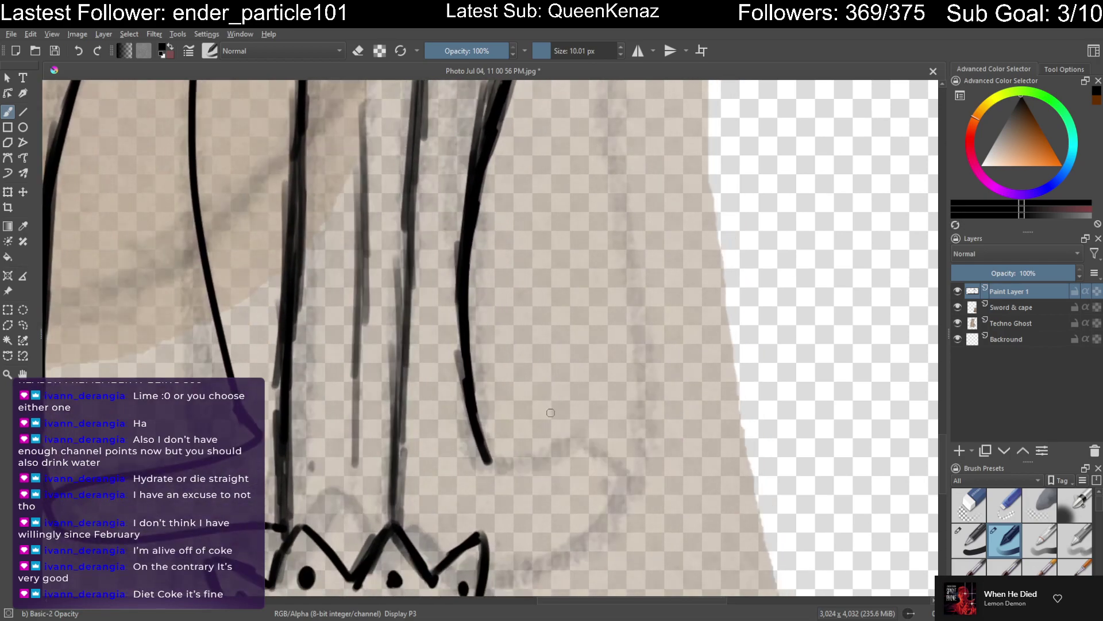
scroll(564, 430, "down", 2)
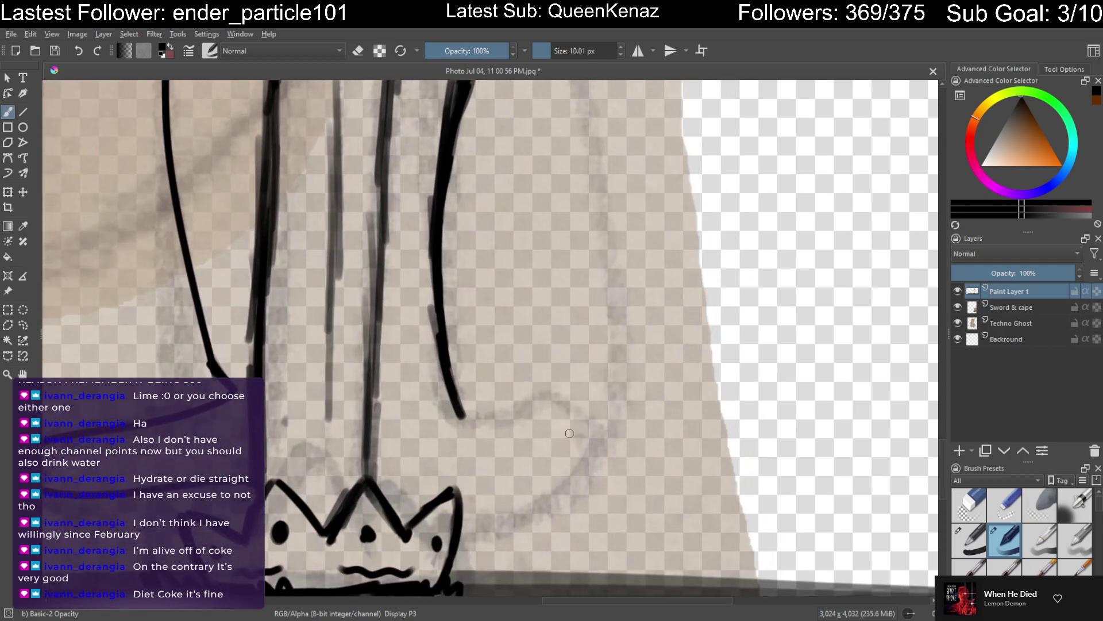
Try curving the edge's lower end right and up, then undo the extra curl and tail
key("ctrl+plus")
mouse_move(450, 447)
left_mouse_down()
mouse_move(510, 456)
mouse_move(498, 460)
mouse_move(543, 425)
mouse_move(522, 454)
mouse_move(563, 426)
mouse_move(619, 442)
mouse_move(588, 434)
left_mouse_up()
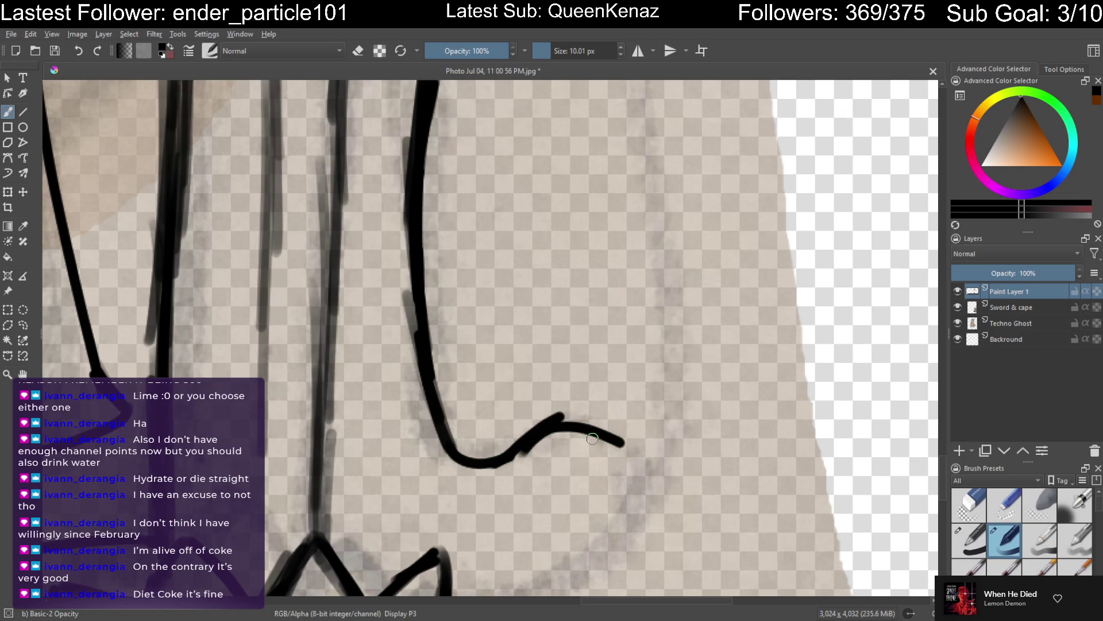
key("minus")
key("plus")
key("plus")
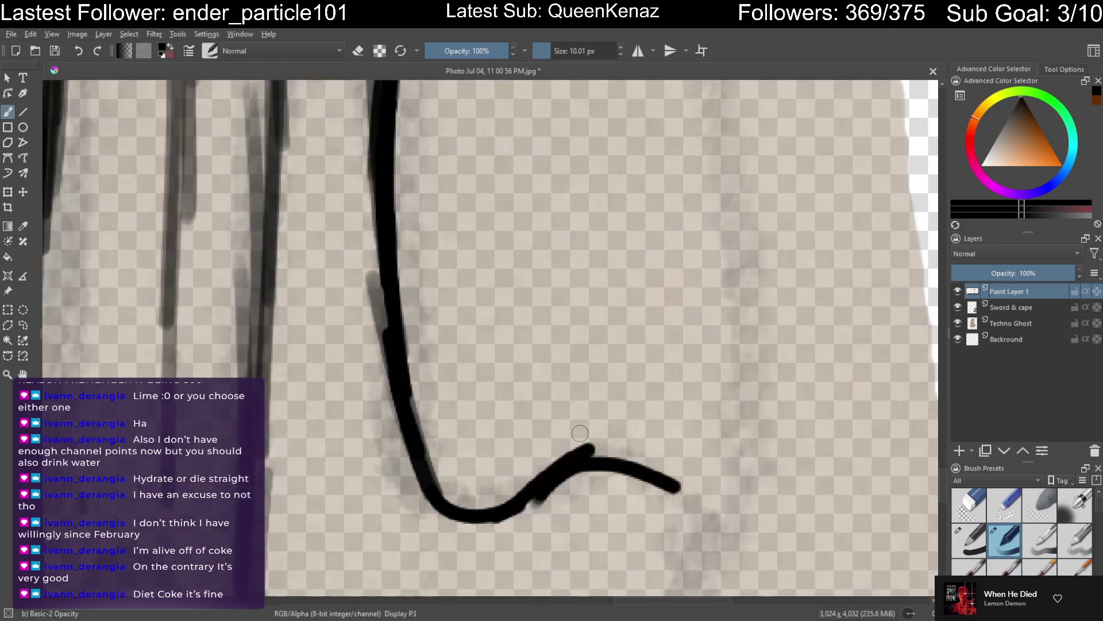
key("ctrl+z")
key("ctrl+z")
key("ctrl+z")
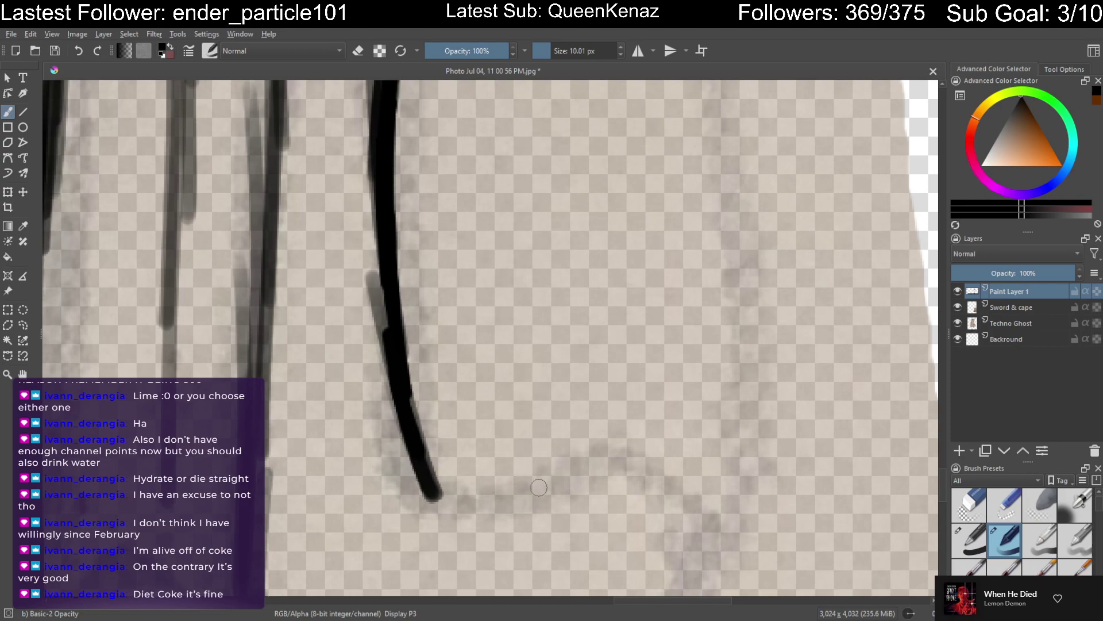
key("minus")
key("minus")
key("minus")
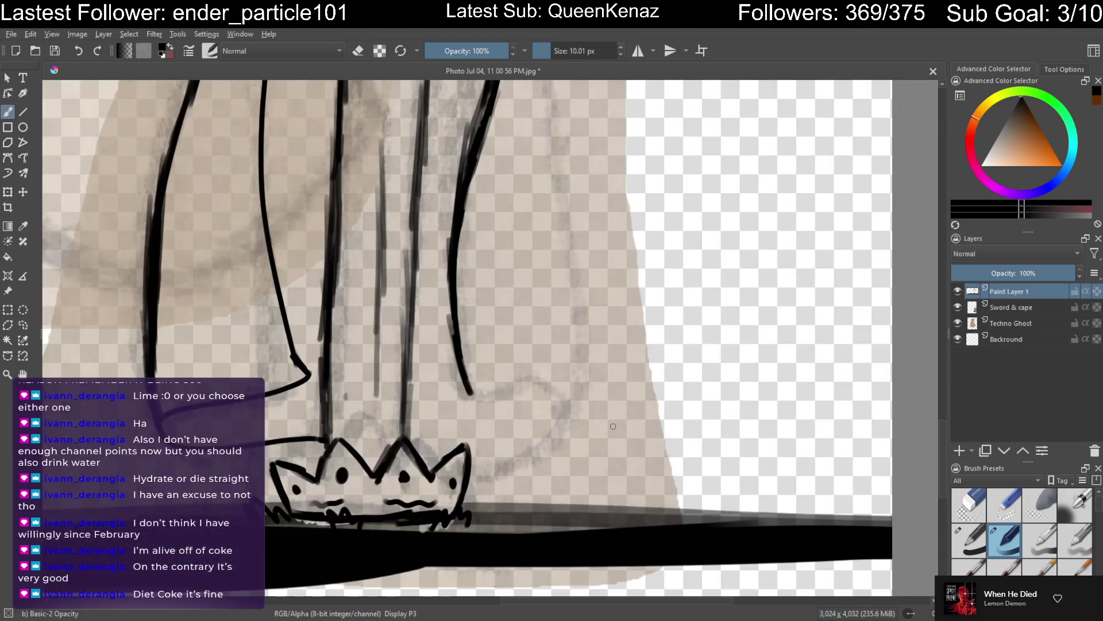
left_click_drag(628, 316, 614, 442)
left_click_drag(630, 229, 625, 435)
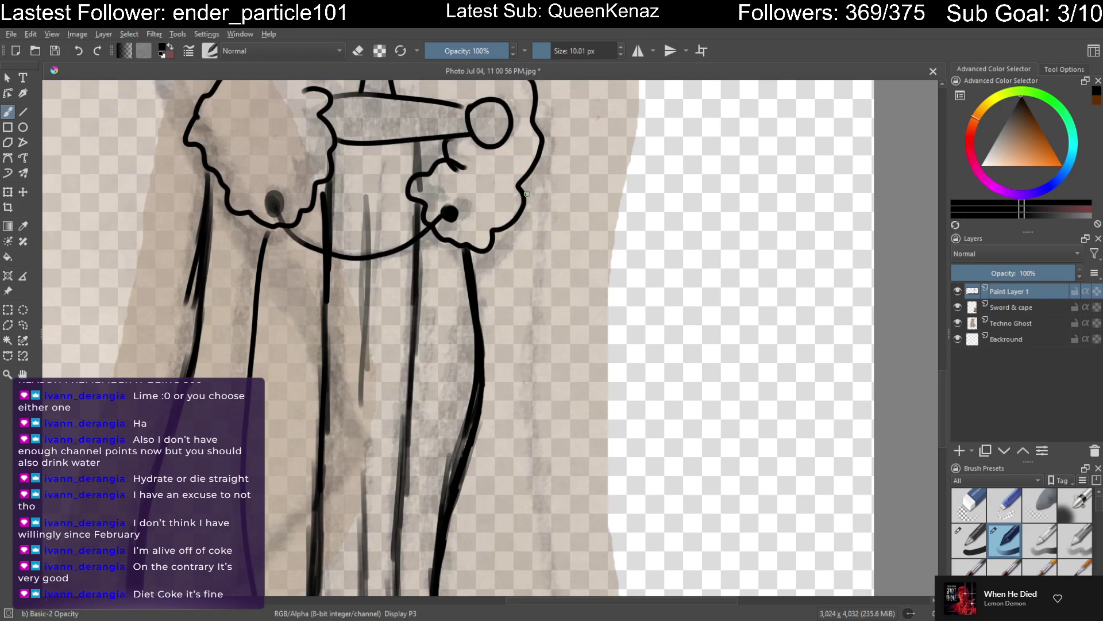
Try a thick line down from the cape curl, then undo the thin line hanging below it
left_click_drag(520, 212, 517, 268)
left_click_drag(519, 223, 530, 372)
scroll(548, 444, "down", 3)
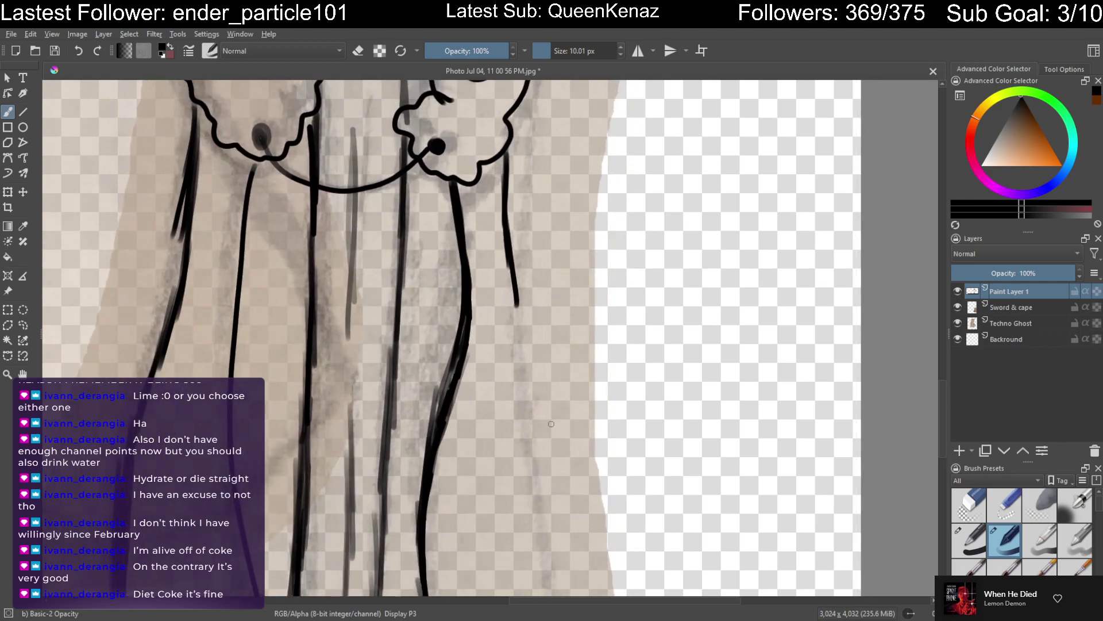
key("minus")
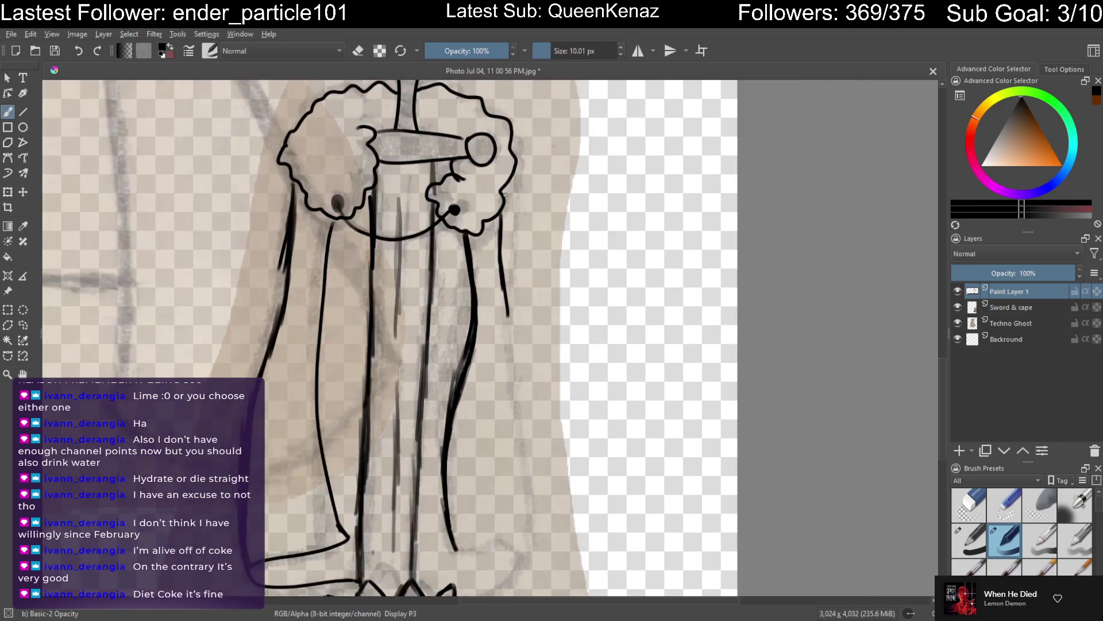
key("ctrl+z")
key("ctrl+z")
key("ctrl+z")
key("plus")
key("plus")
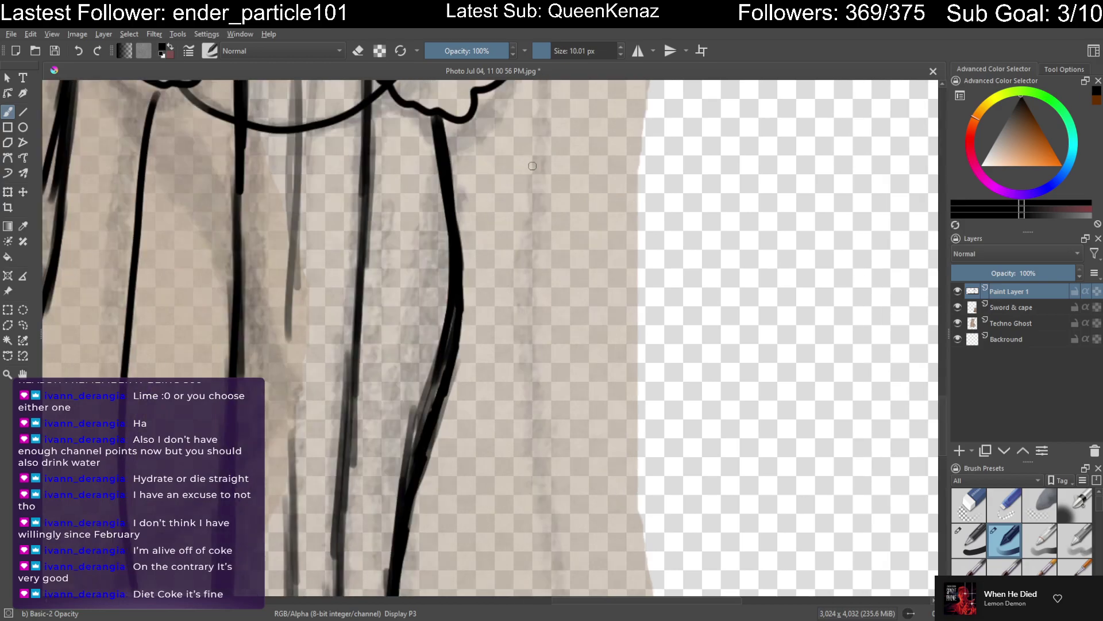
Zoom in on the sword guard and draw a short, darker line down from the curl outline
left_click_drag(529, 174, 527, 333)
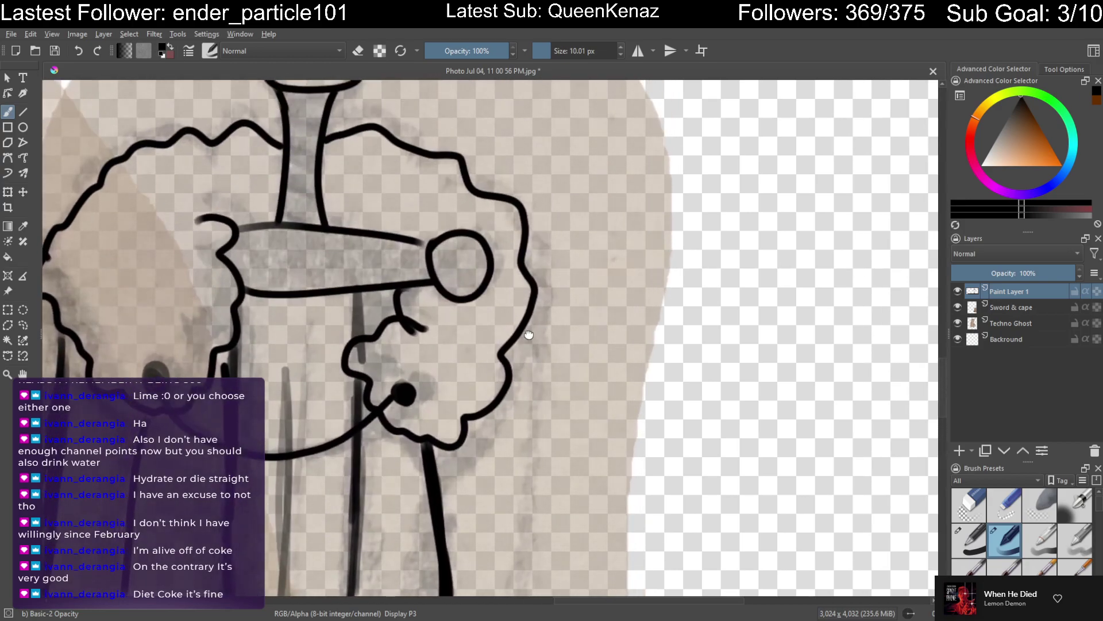
key("plus")
key("plus")
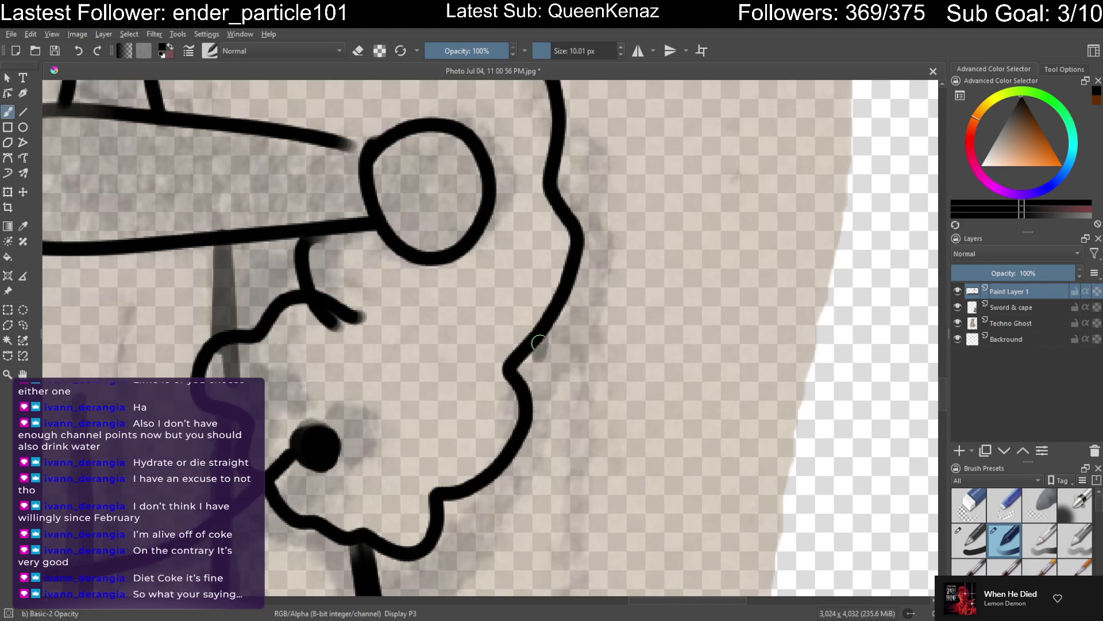
left_click_drag(539, 339, 542, 415)
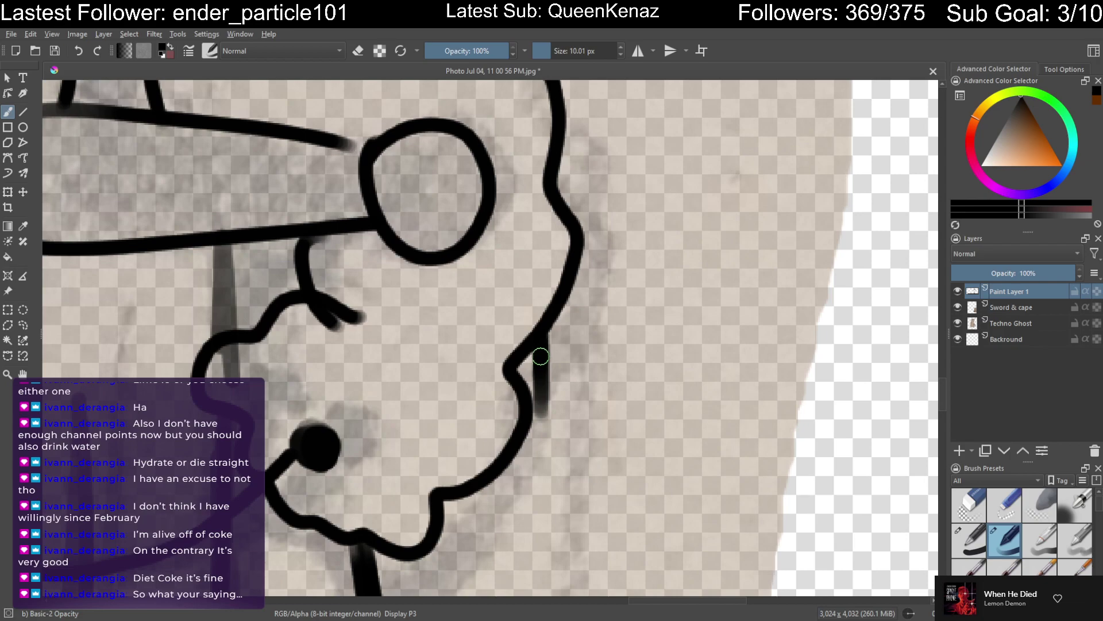
left_click_drag(542, 337, 541, 421)
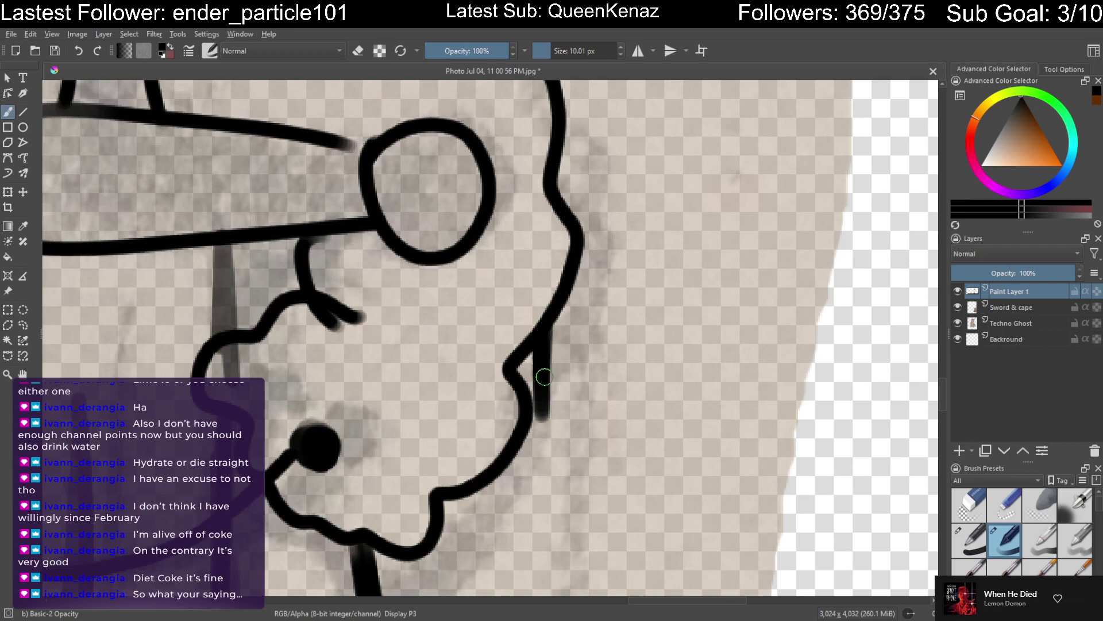
key("minus")
key("minus")
key("minus")
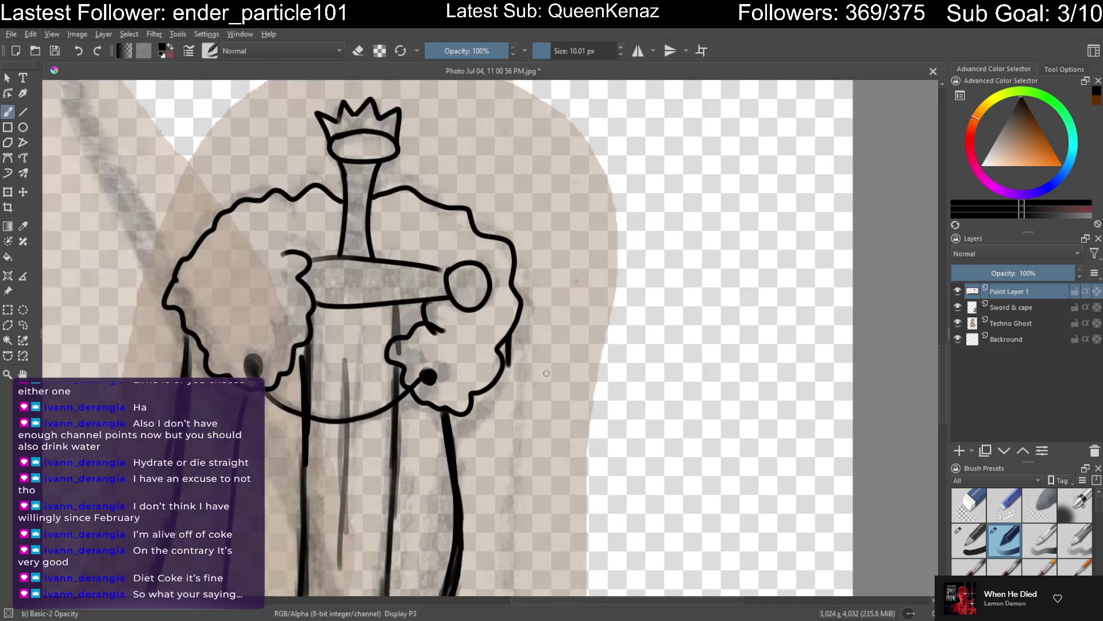
mouse_move(539, 406)
left_mouse_down()
mouse_move(544, 374)
mouse_move(564, 360)
left_mouse_up()
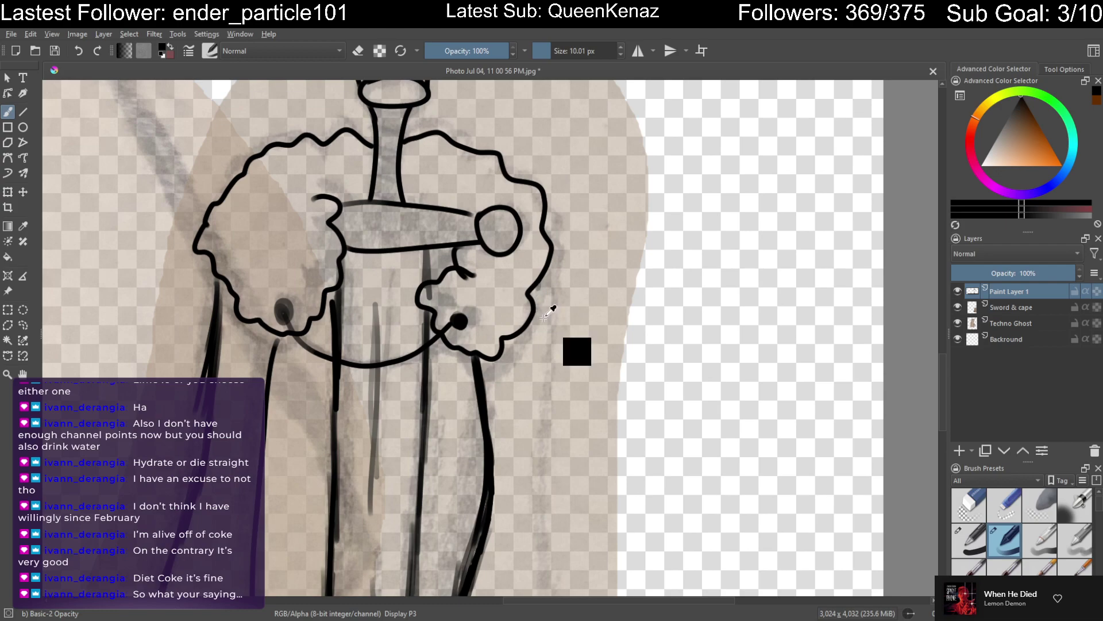
Fill the dark wedge beside the curl's corner with several overlapping black strokes
key("plus")
key("plus")
key("plus")
key("plus")
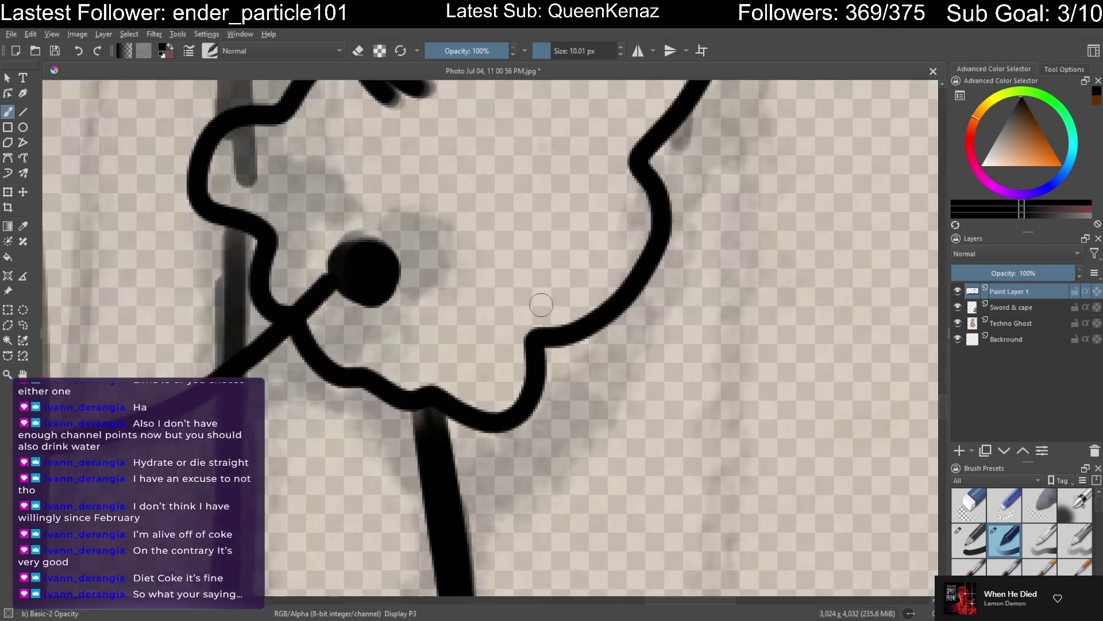
mouse_move(639, 195)
left_mouse_down()
mouse_move(594, 311)
mouse_move(564, 329)
left_mouse_up()
left_click_drag(611, 248, 591, 326)
left_click_drag(603, 266, 591, 340)
mouse_move(605, 261)
left_mouse_down()
mouse_move(582, 405)
mouse_move(574, 389)
mouse_move(568, 478)
left_mouse_up()
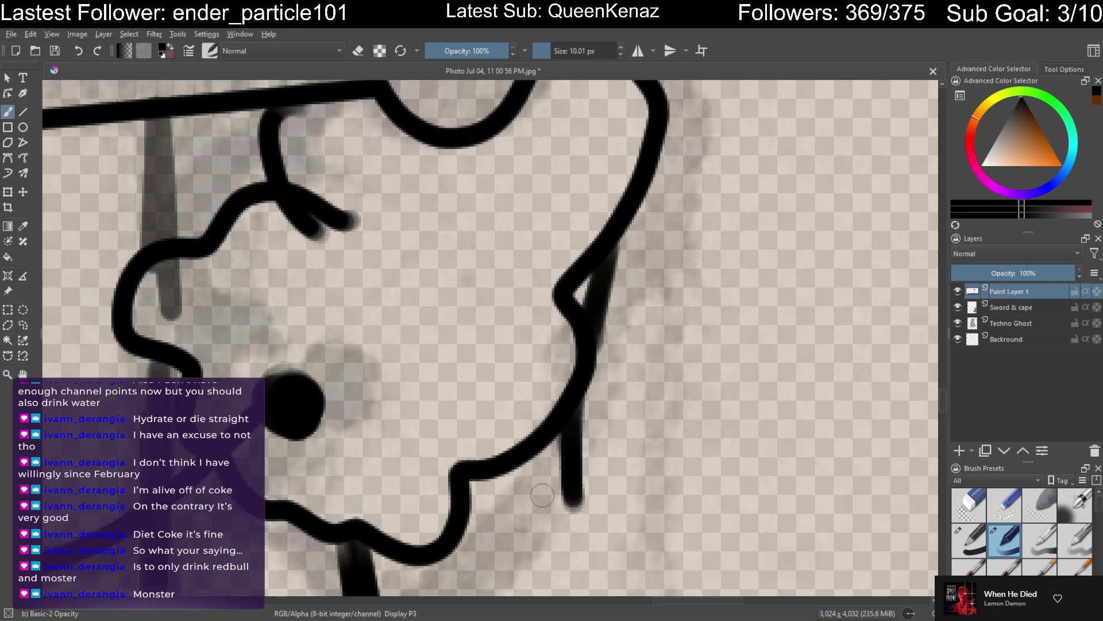
key("ctrl+minus")
key("ctrl+minus")
key("ctrl+minus")
key("ctrl+minus")
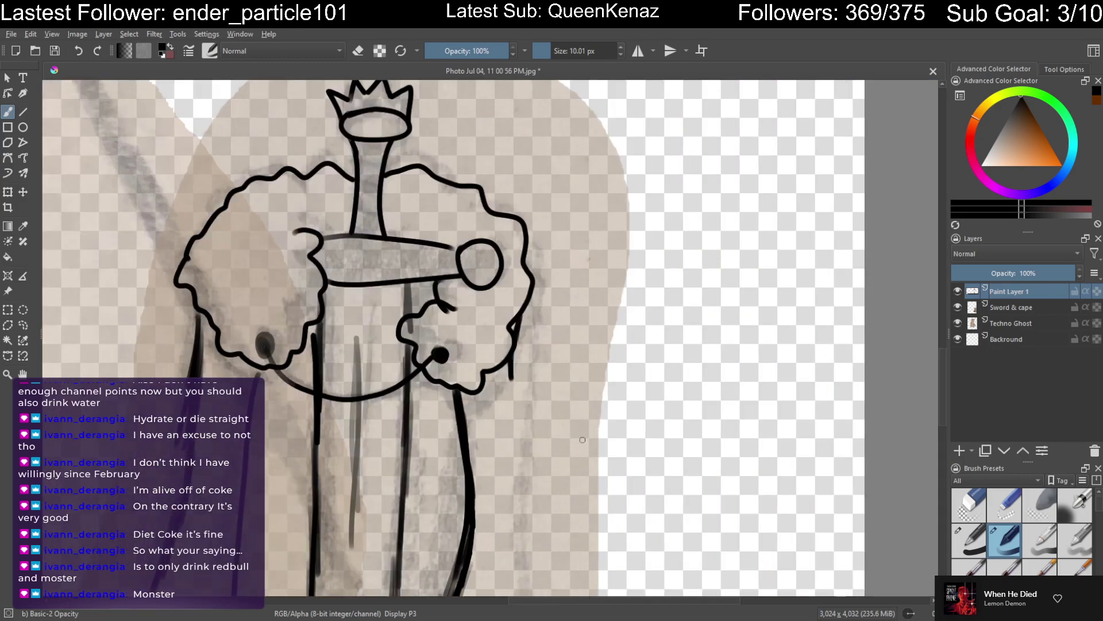
mouse_move(566, 468)
left_mouse_down()
mouse_move(572, 364)
mouse_move(604, 281)
left_mouse_up()
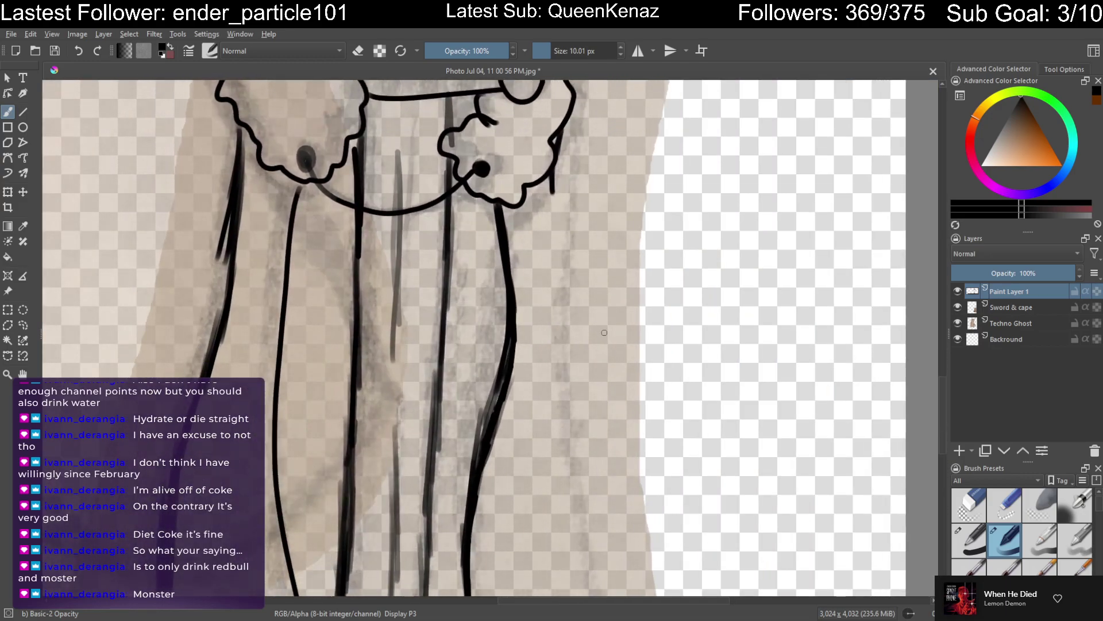
Ink a vertical cape line beside the hilt and extend the right hanging line downward
scroll(604, 333, "down", 2)
left_click_drag(530, 224, 528, 276)
mouse_move(531, 239)
left_mouse_down()
mouse_move(531, 329)
mouse_move(553, 464)
left_mouse_up()
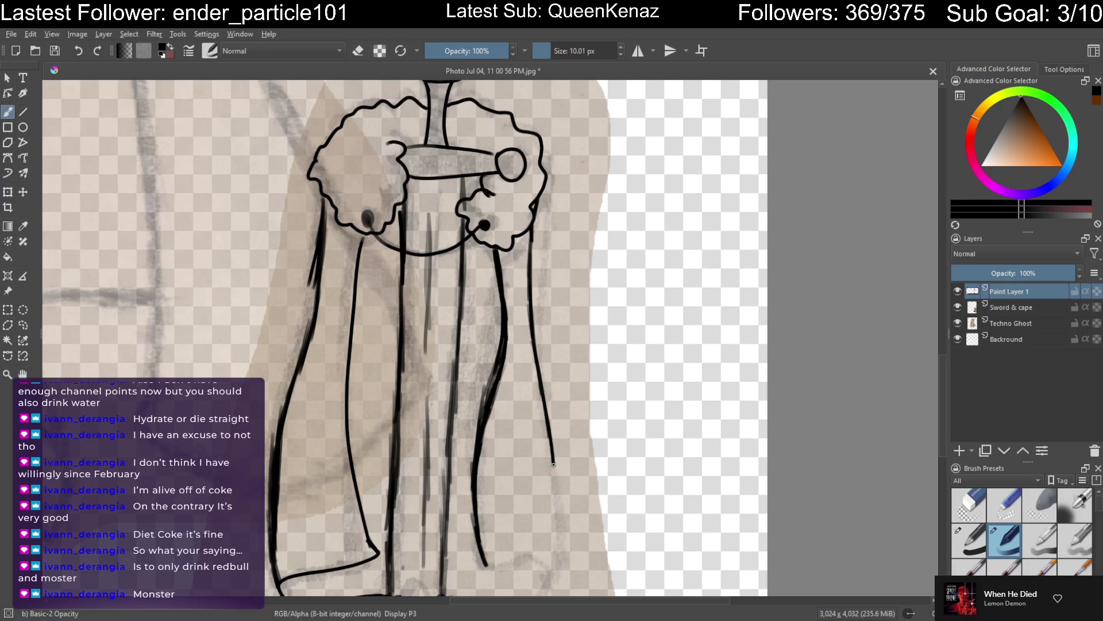
mouse_move(546, 421)
left_mouse_down()
mouse_move(561, 537)
mouse_move(590, 413)
mouse_move(585, 442)
left_mouse_up()
left_click_drag(590, 398, 575, 455)
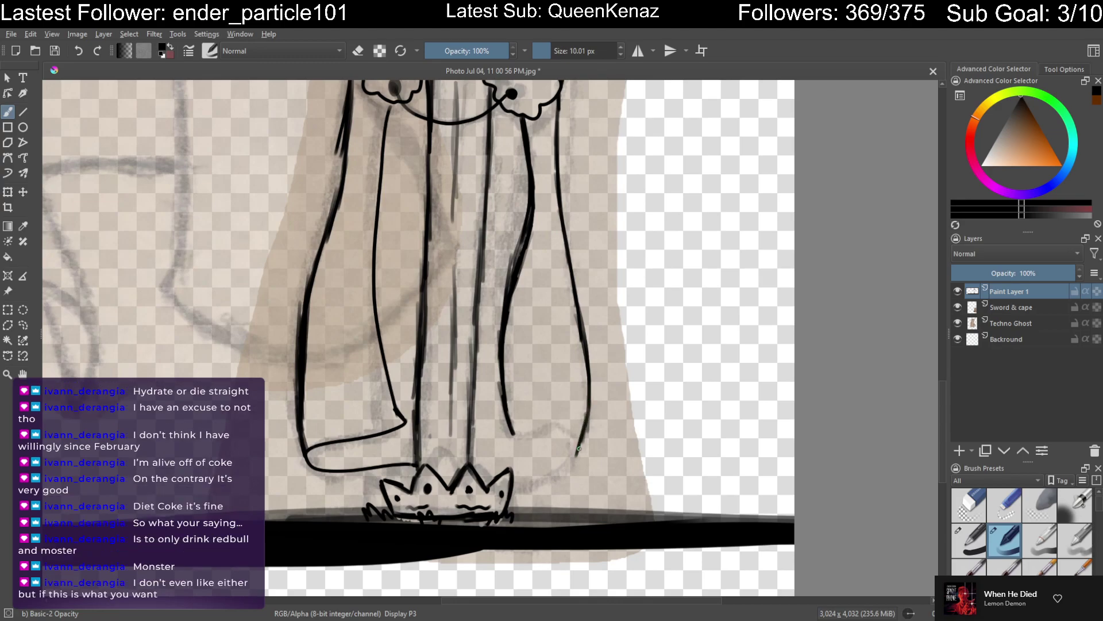
Zoom in and retrace the right hanging line, undoing a misplaced curved connecting stroke
key("ctrl+plus")
key("plus")
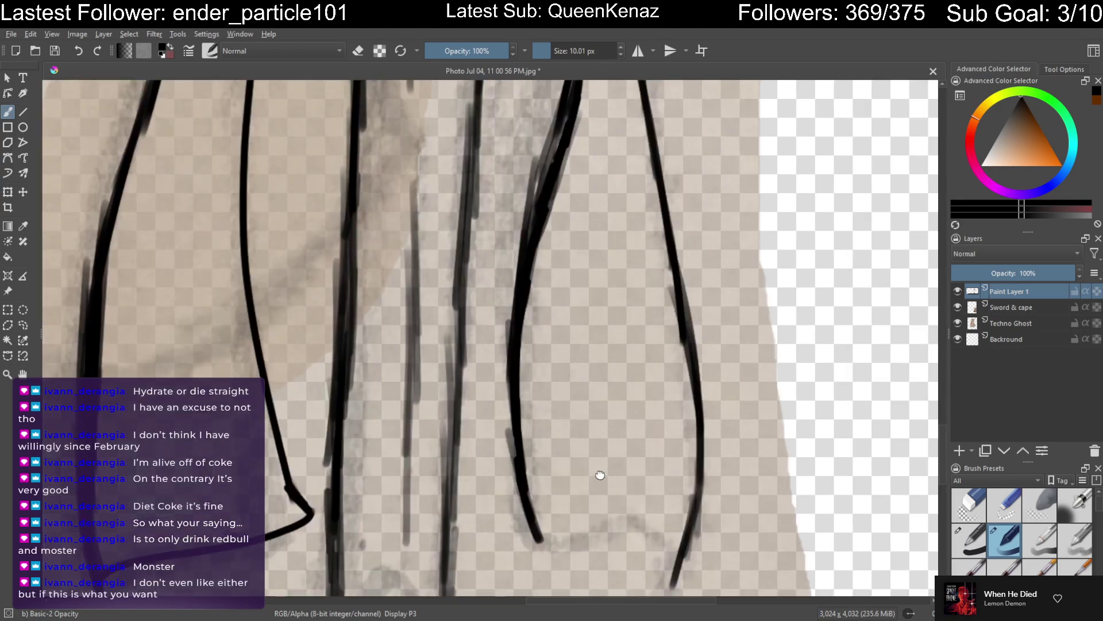
scroll(598, 475, "down", 5)
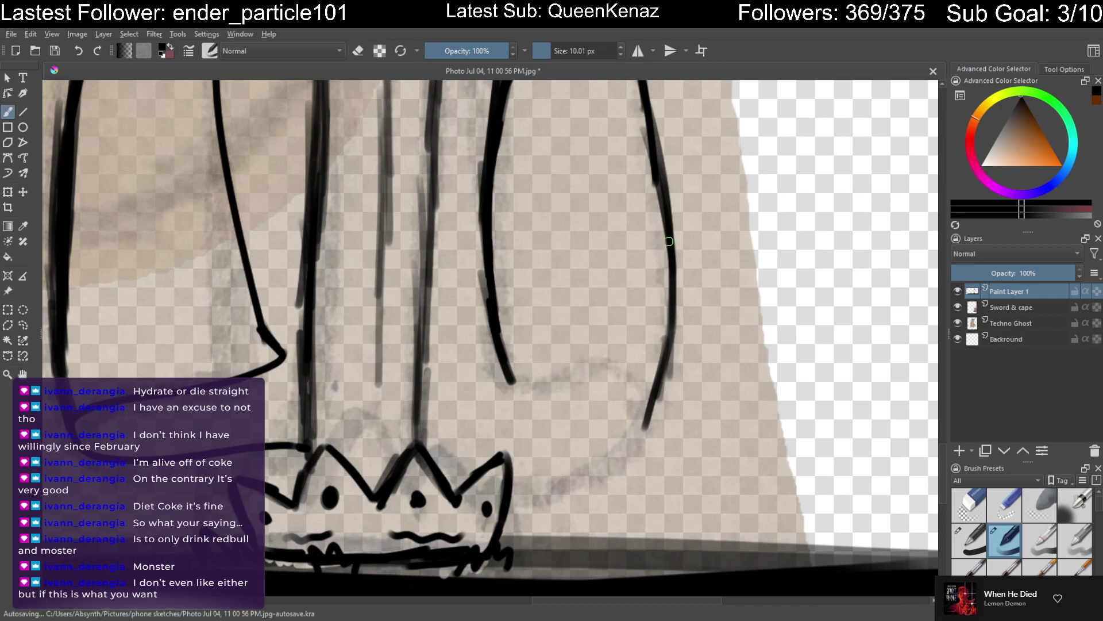
left_click_drag(669, 238, 656, 366)
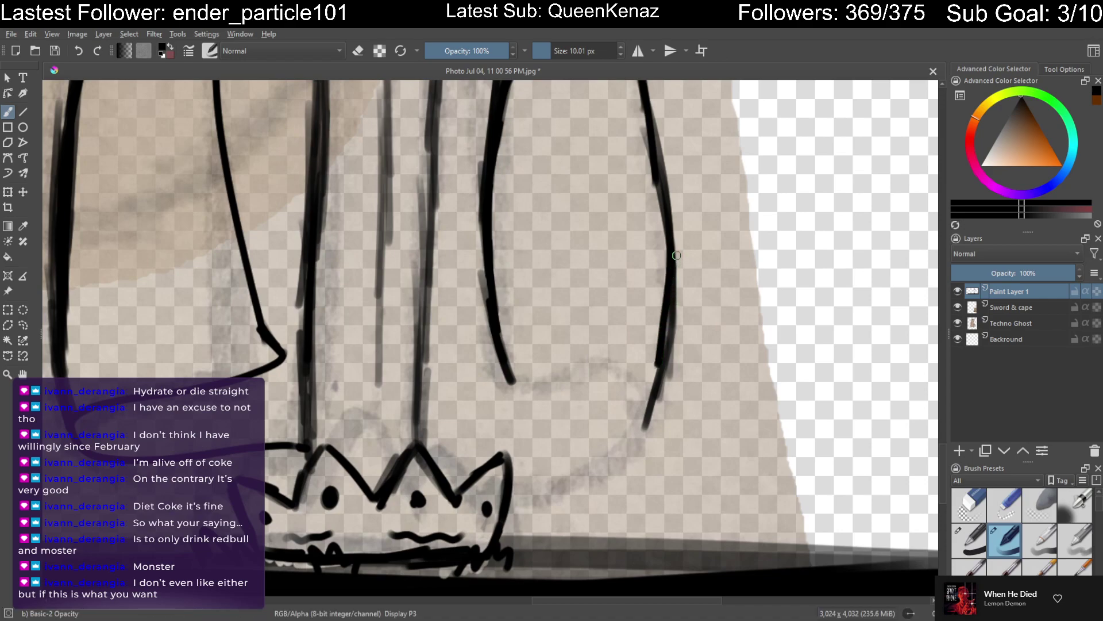
key("ctrl+z")
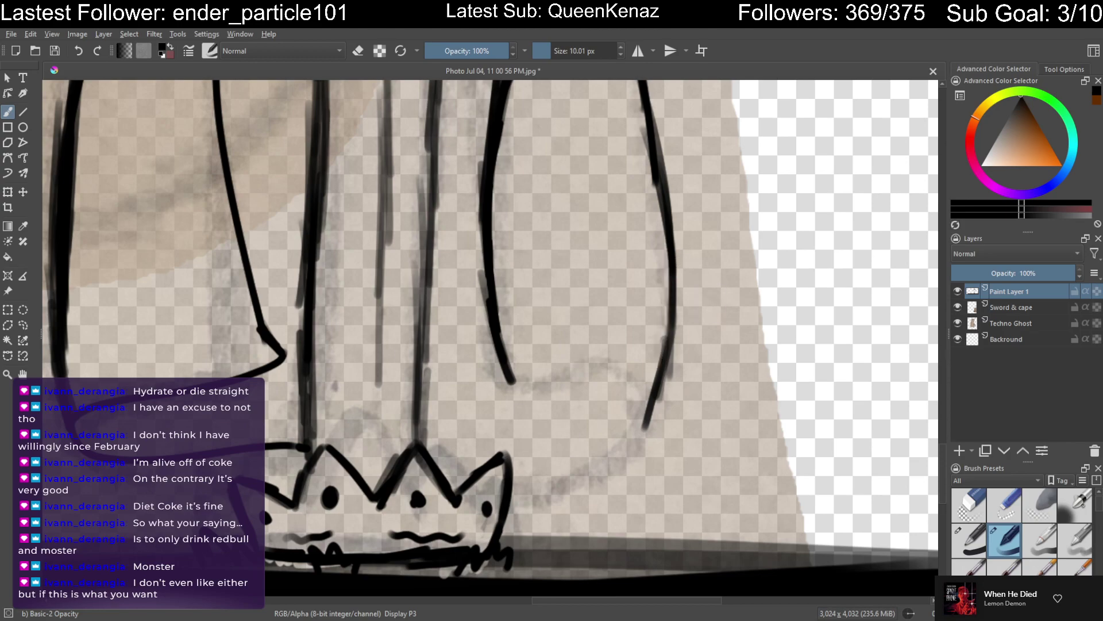
left_click_drag(674, 253, 671, 341)
mouse_move(655, 398)
left_mouse_down()
mouse_move(609, 368)
mouse_move(523, 396)
left_mouse_up()
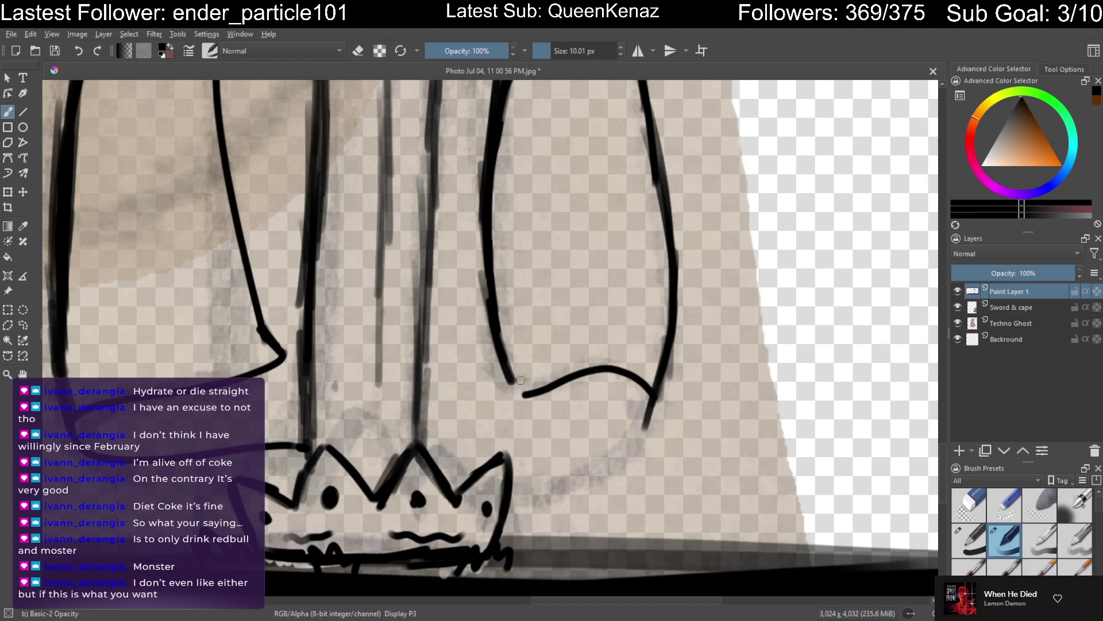
key("ctrl+z")
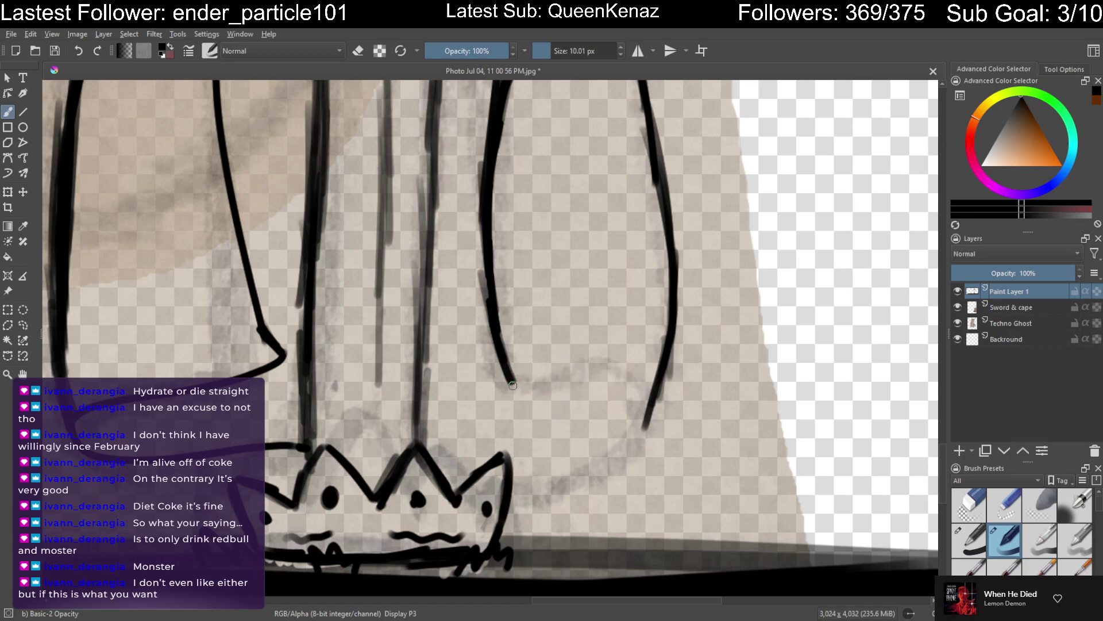
Undo the stray line-end arcs and thicken the right cape line down to a point
mouse_move(511, 380)
left_mouse_down()
mouse_move(526, 406)
mouse_move(543, 378)
mouse_move(579, 371)
mouse_move(623, 381)
mouse_move(629, 411)
left_mouse_up()
key("ctrl+z")
key("ctrl+z")
key("ctrl+z")
mouse_move(513, 385)
left_mouse_down()
mouse_move(614, 378)
mouse_move(633, 402)
mouse_move(632, 380)
mouse_move(571, 378)
mouse_move(582, 375)
mouse_move(525, 410)
left_mouse_up()
key("ctrl+z")
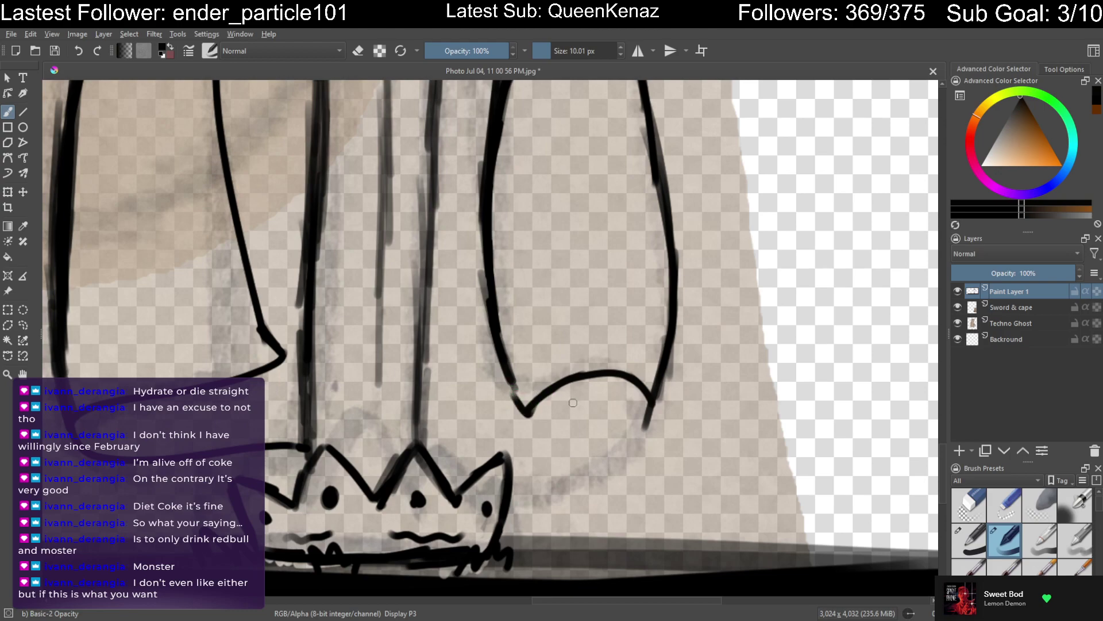
key("ctrl+z")
key("ctrl+z")
key("ctrl+z")
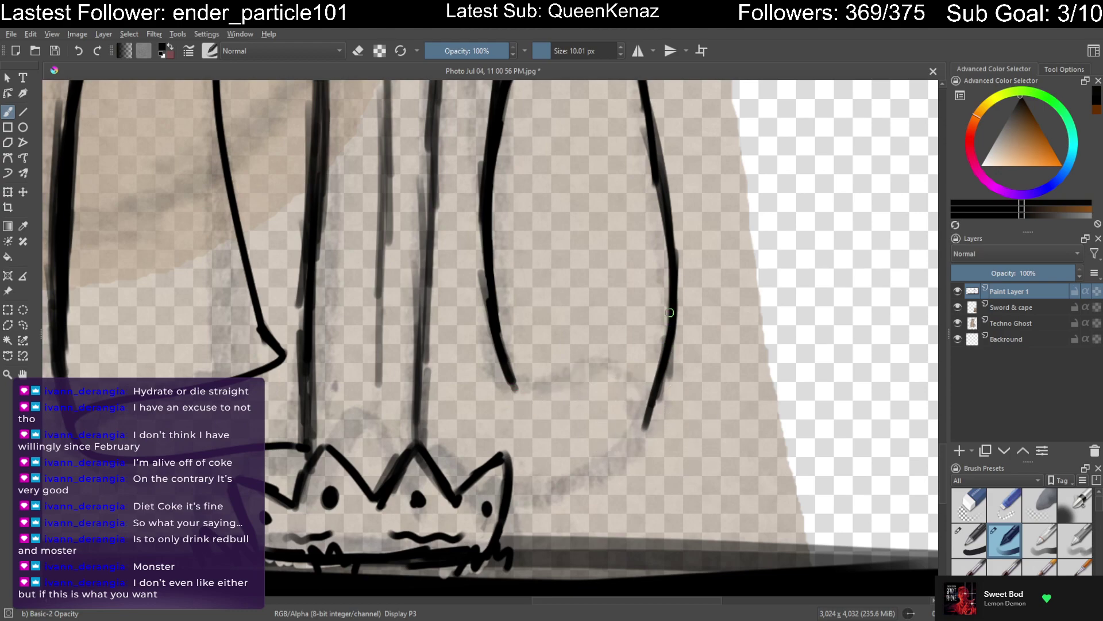
mouse_move(676, 273)
left_mouse_down()
mouse_move(653, 438)
mouse_move(662, 398)
mouse_move(628, 437)
left_mouse_up()
mouse_move(663, 401)
left_mouse_down()
mouse_move(630, 431)
mouse_move(635, 406)
mouse_move(605, 376)
mouse_move(547, 389)
mouse_move(541, 403)
left_mouse_up()
key("ctrl+z")
key("ctrl+z")
key("ctrl+z")
key("ctrl+z")
key("ctrl+z")
key("ctrl+z")
key("ctrl+z")
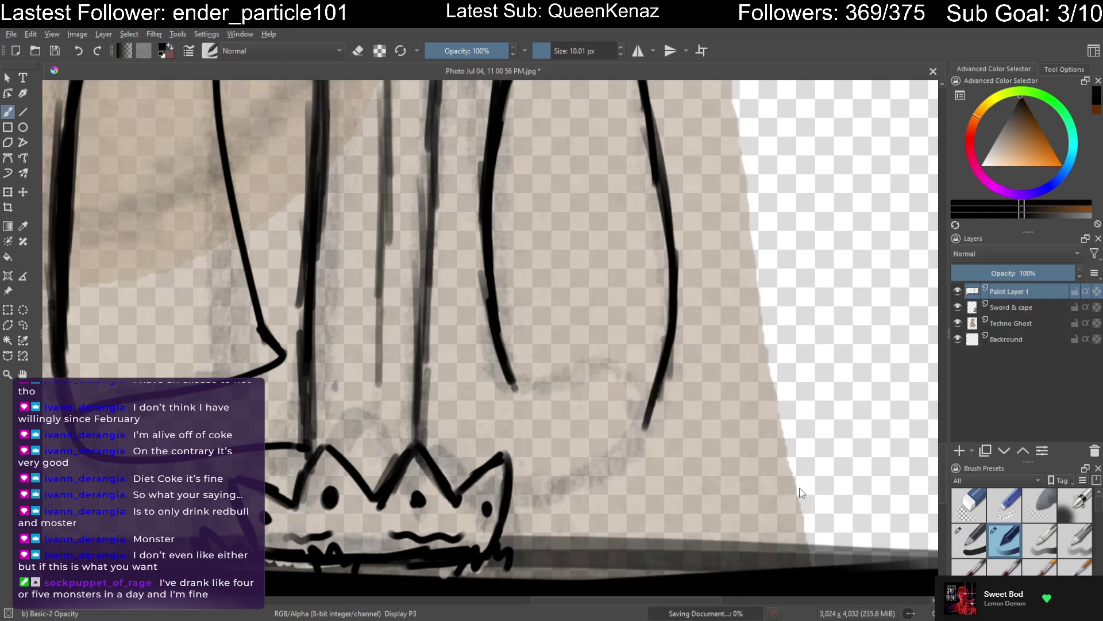
In eraser mode, trim and taper the right line's tip, then return to painting
key("e")
mouse_move(642, 419)
left_mouse_down()
mouse_move(660, 445)
mouse_move(649, 390)
left_mouse_up()
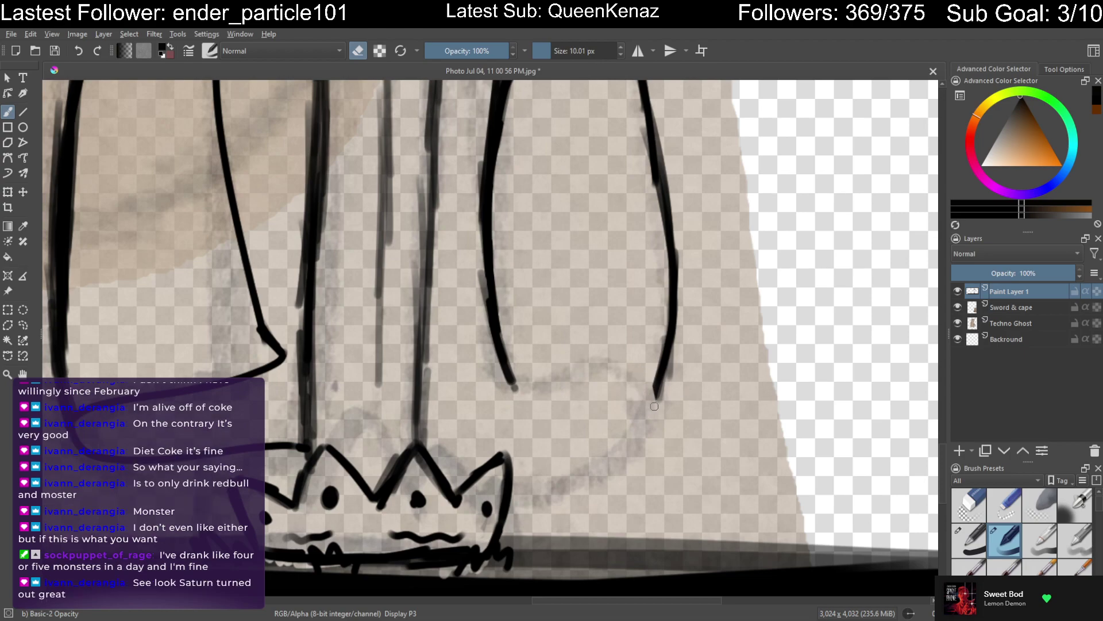
left_click_drag(674, 355, 653, 405)
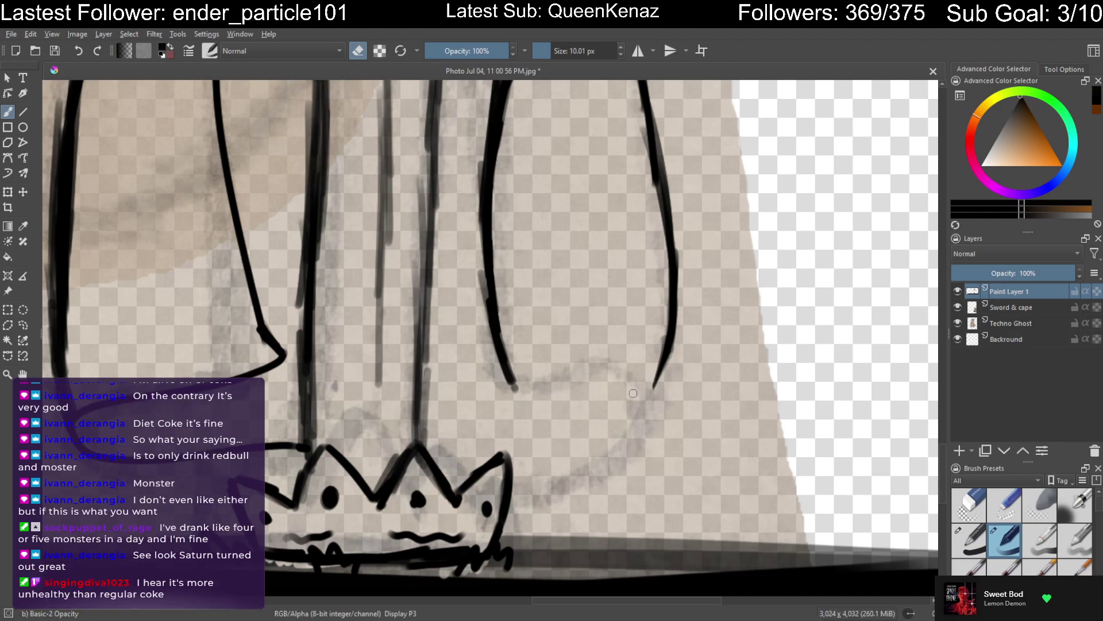
left_click_drag(652, 389, 667, 409)
key("e")
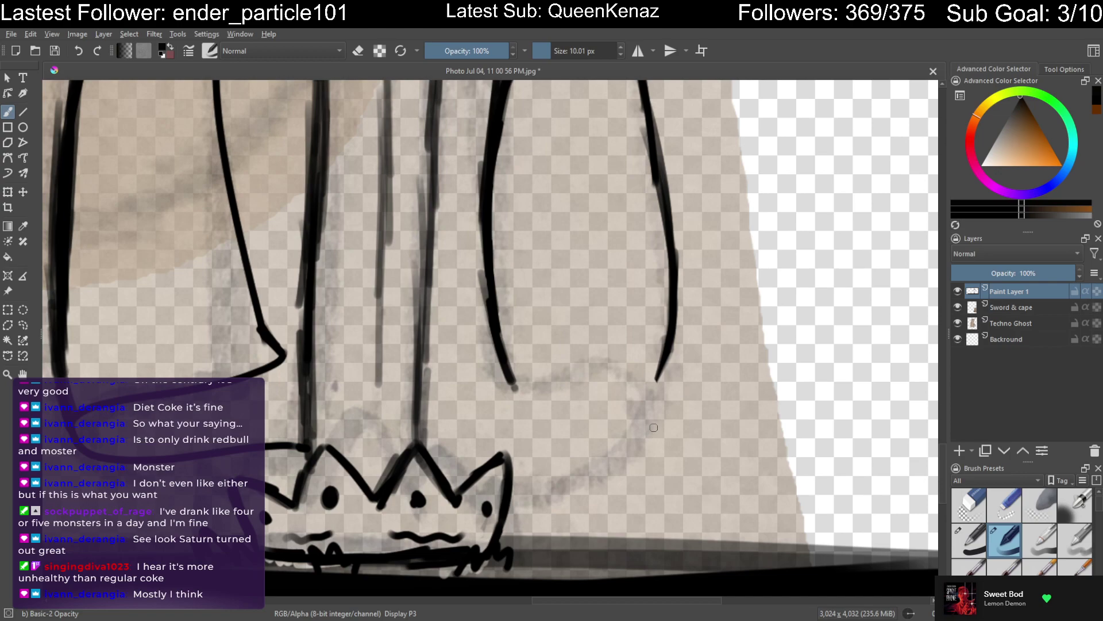
key("ctrl+plus")
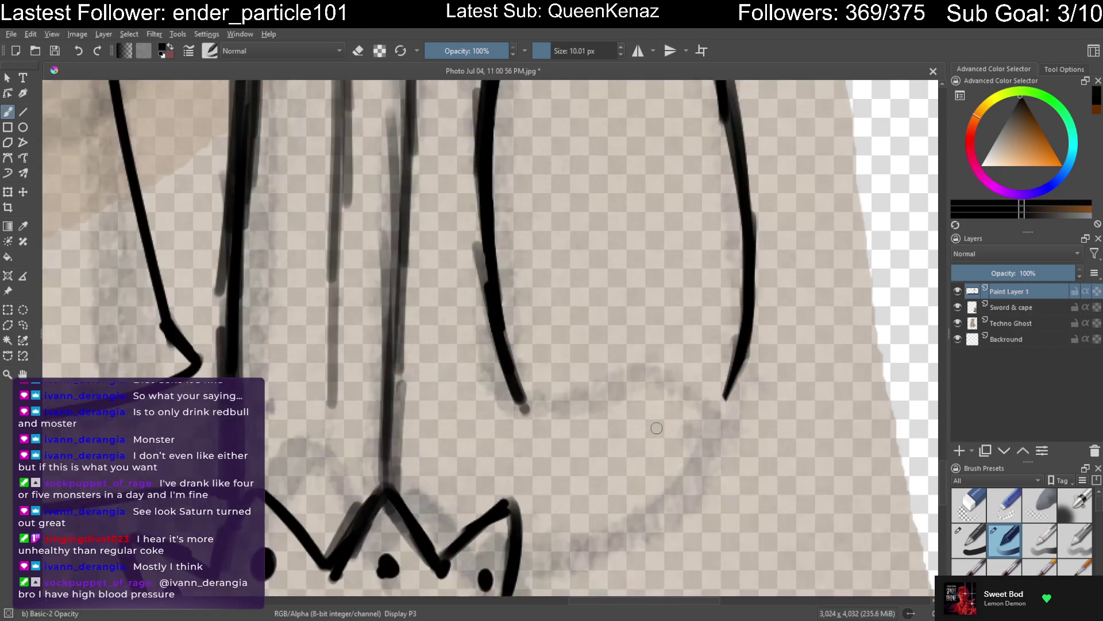
key("ctrl+plus")
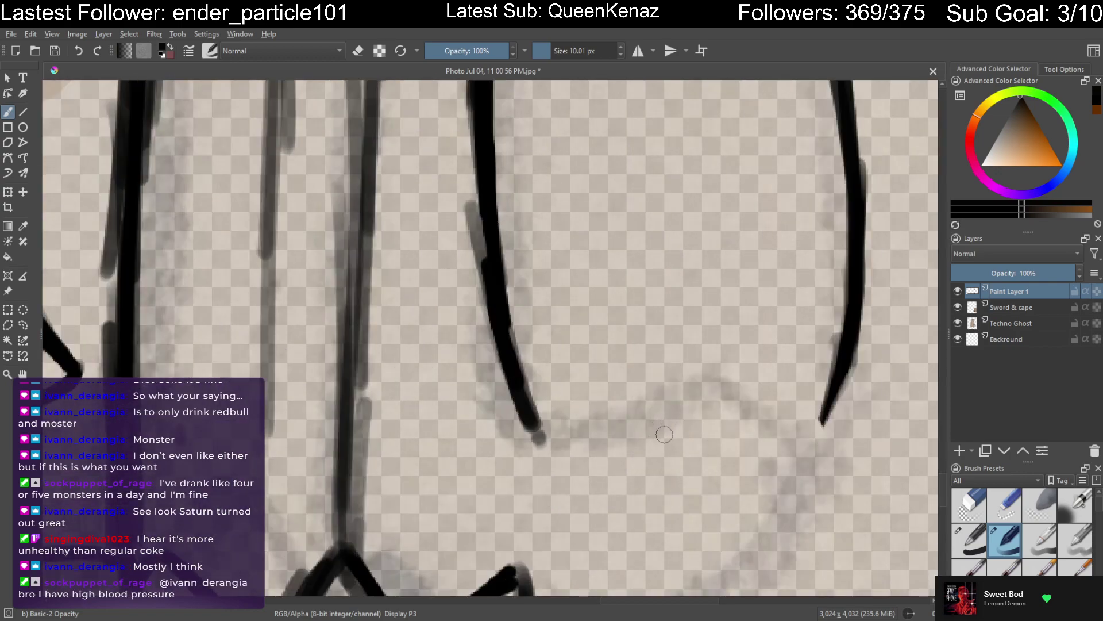
mouse_move(723, 436)
left_mouse_down()
mouse_move(647, 399)
mouse_move(586, 324)
left_mouse_up()
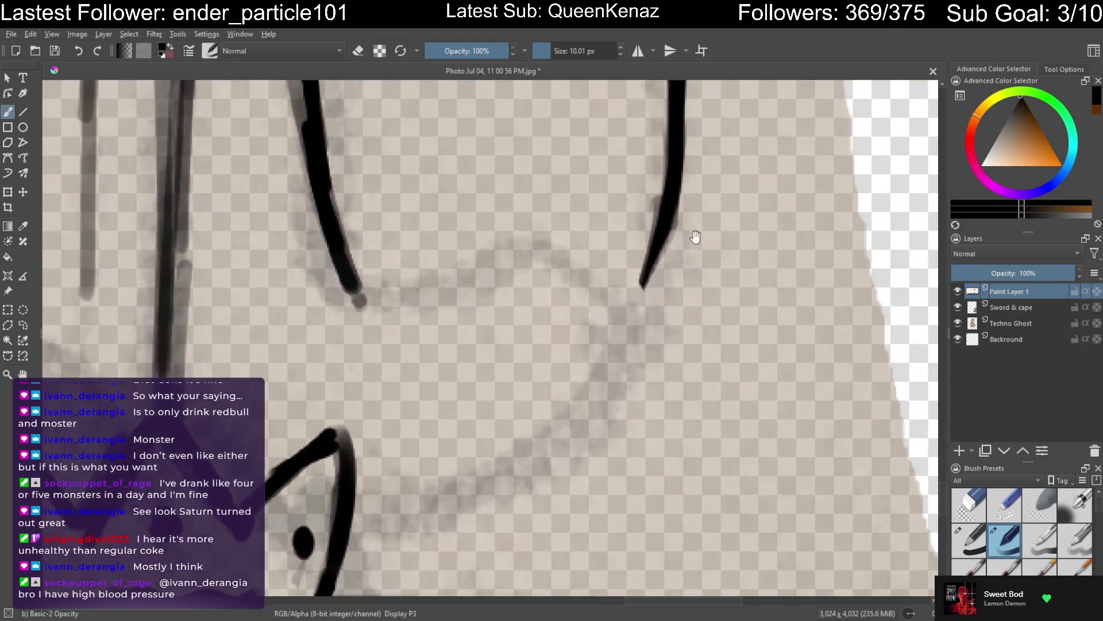
left_click_drag(667, 211, 636, 324)
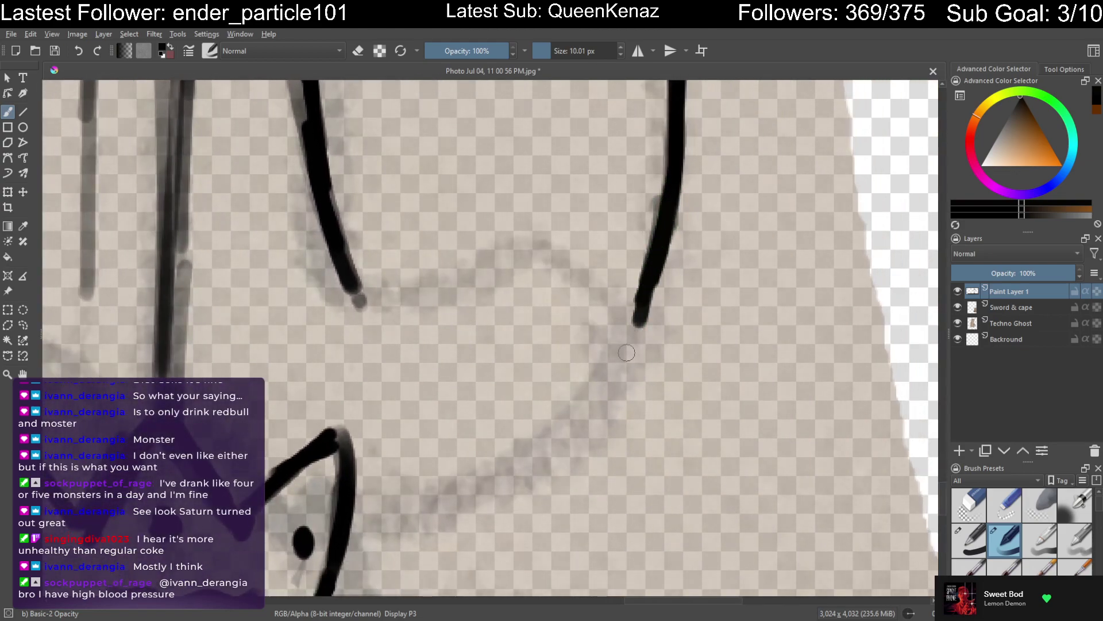
left_click_drag(419, 443, 645, 436)
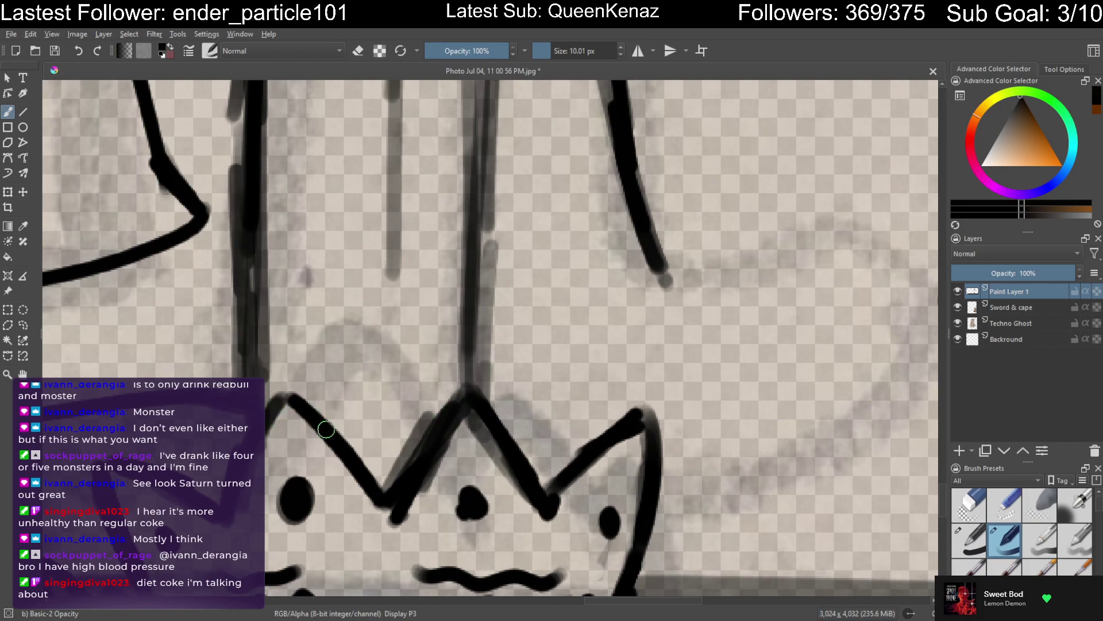
mouse_move(504, 436)
left_mouse_down()
mouse_move(633, 394)
mouse_move(787, 378)
left_mouse_up()
mouse_move(647, 385)
left_mouse_down()
mouse_move(505, 436)
mouse_move(734, 376)
left_mouse_up()
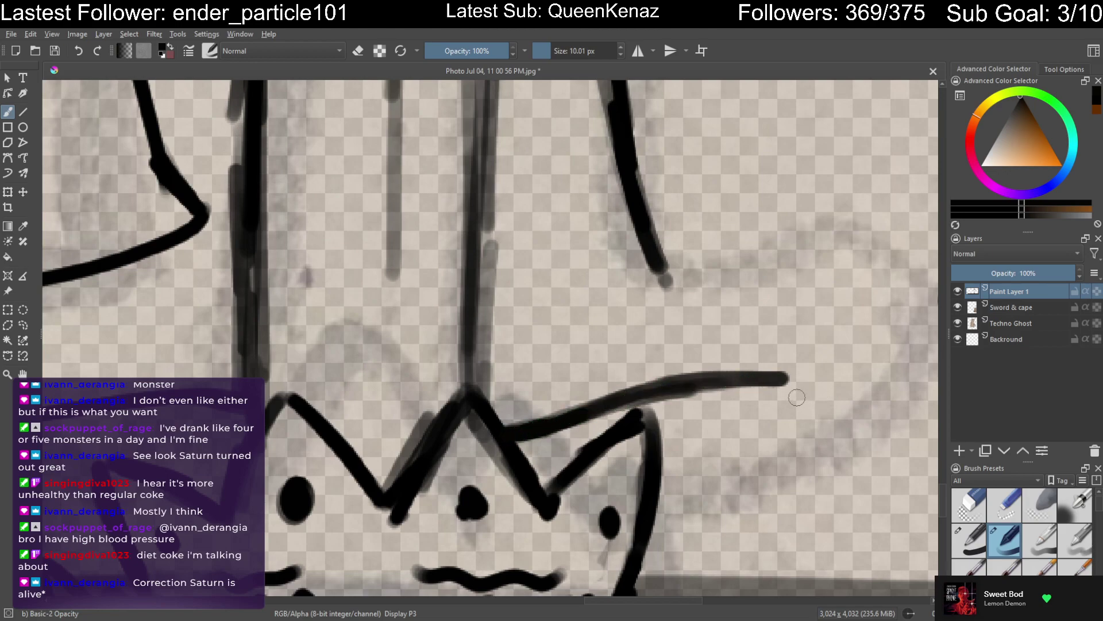
left_click_drag(804, 387, 613, 416)
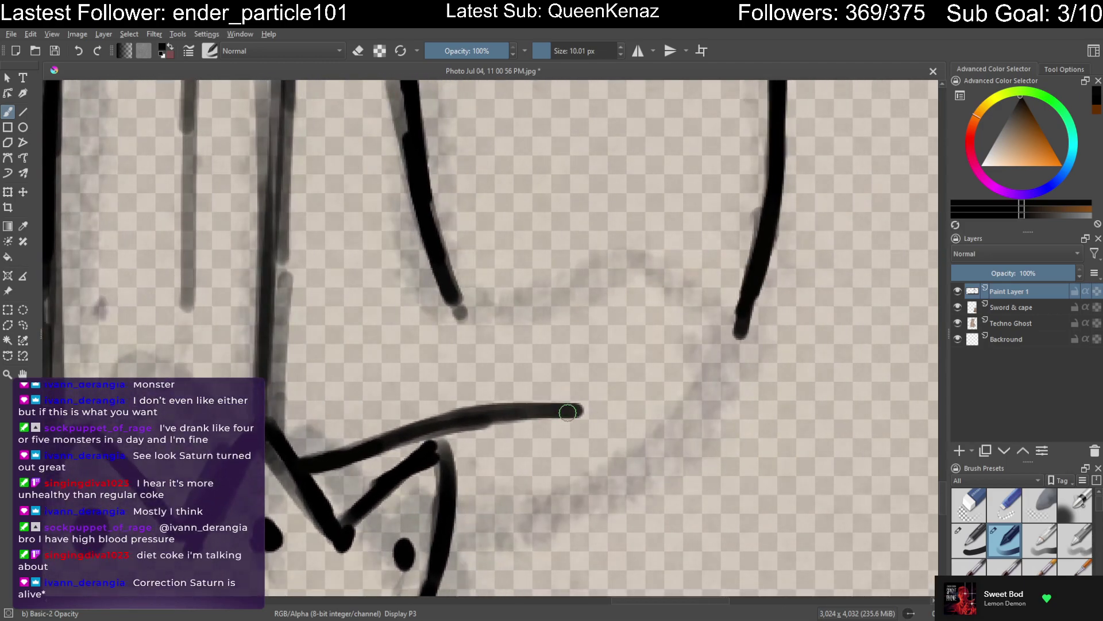
key("ctrl+minus")
key("ctrl+minus")
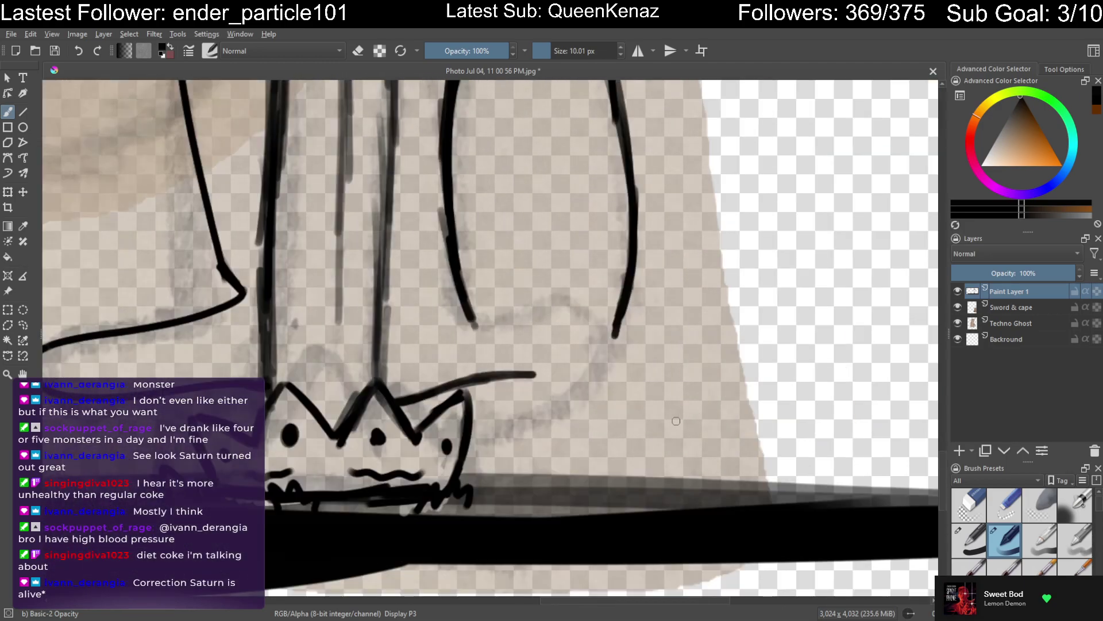
left_click_drag(617, 415, 700, 442)
key("ctrl+minus")
left_click_drag(595, 351, 671, 437)
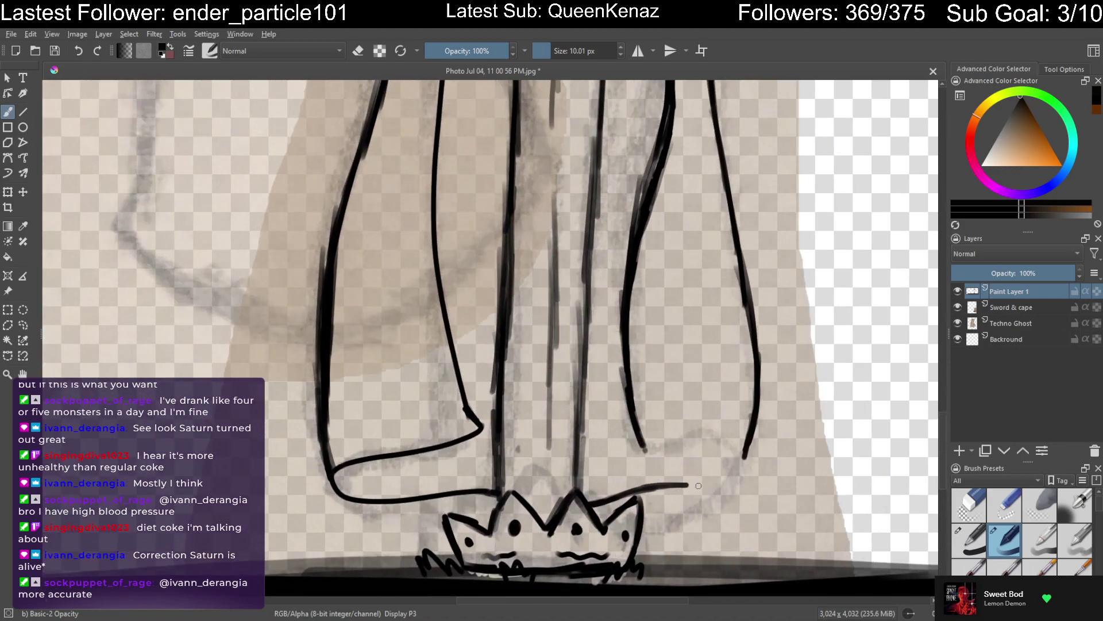
left_click_drag(719, 479, 657, 496)
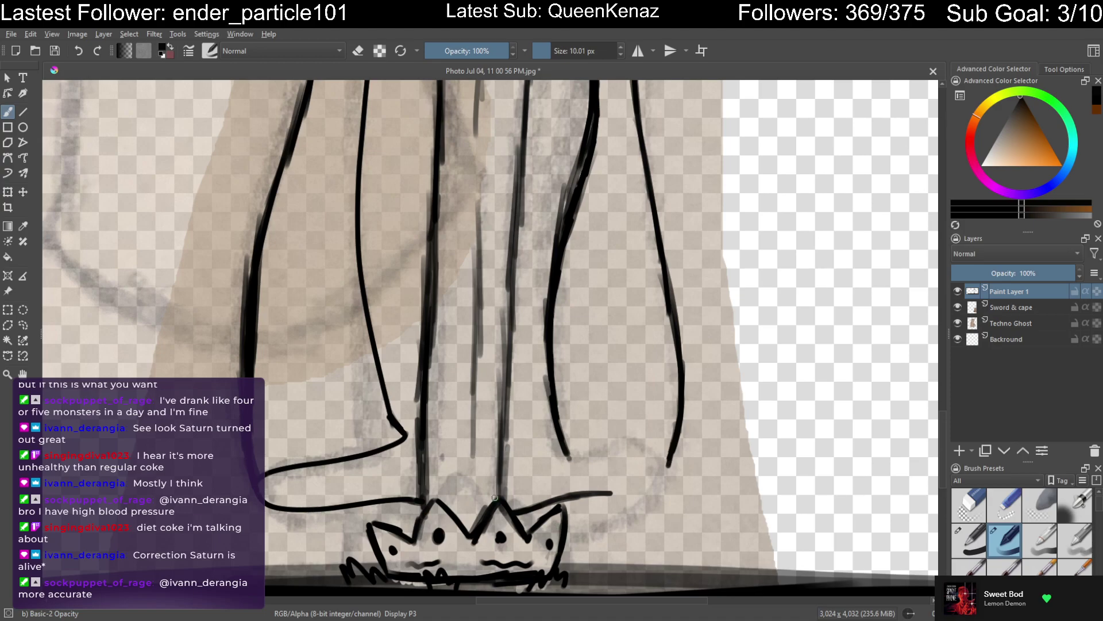
left_click_drag(481, 503, 538, 468)
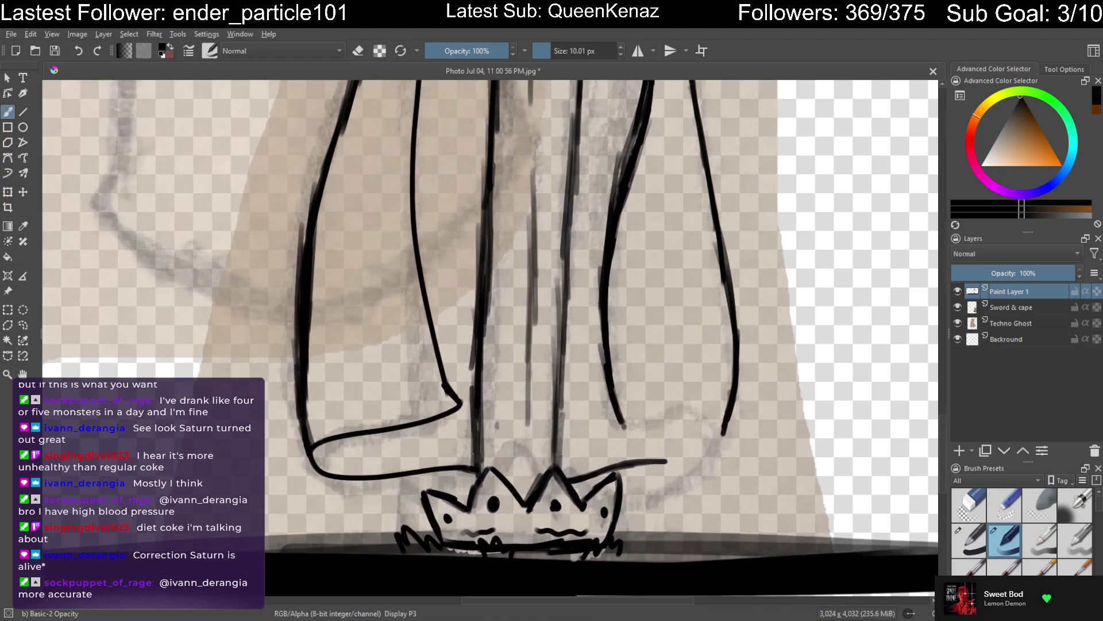
key("ctrl+plus")
scroll(538, 474, "down", 2)
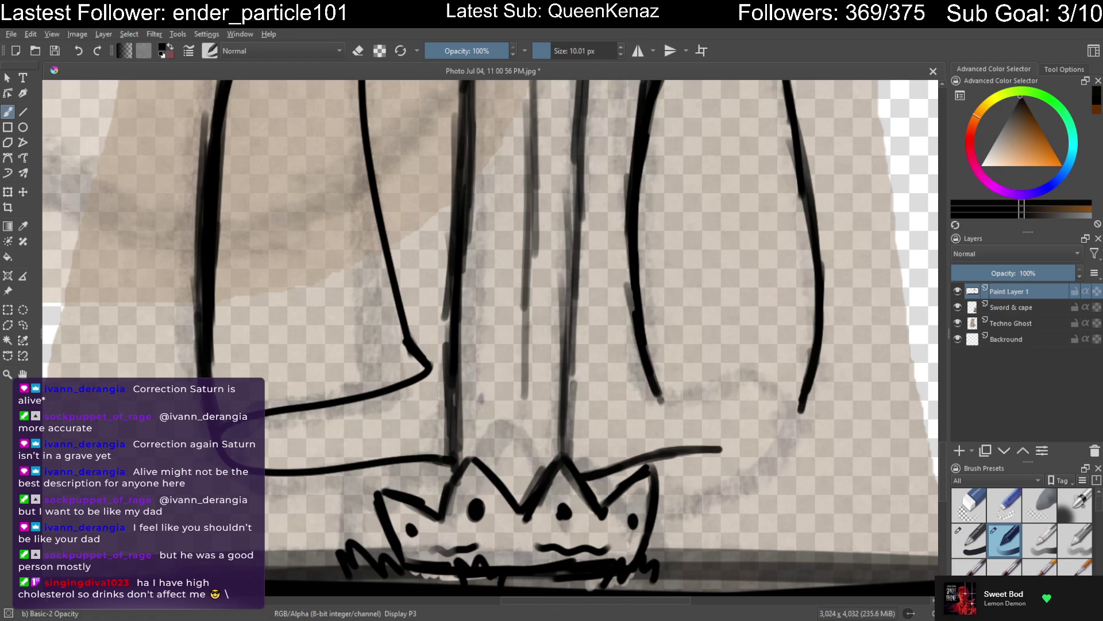
key("plus")
key("plus")
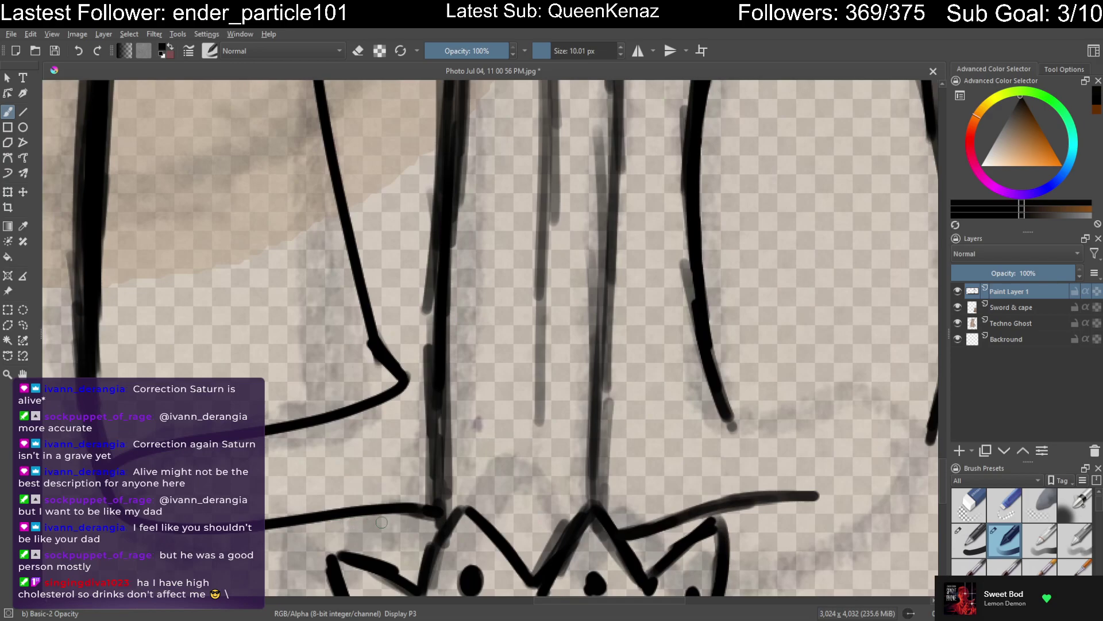
Ink the left fold's corner junction, thicken the vertical line, and draw the inner hem line
mouse_move(374, 505)
left_mouse_down()
mouse_move(510, 434)
mouse_move(654, 429)
left_mouse_up()
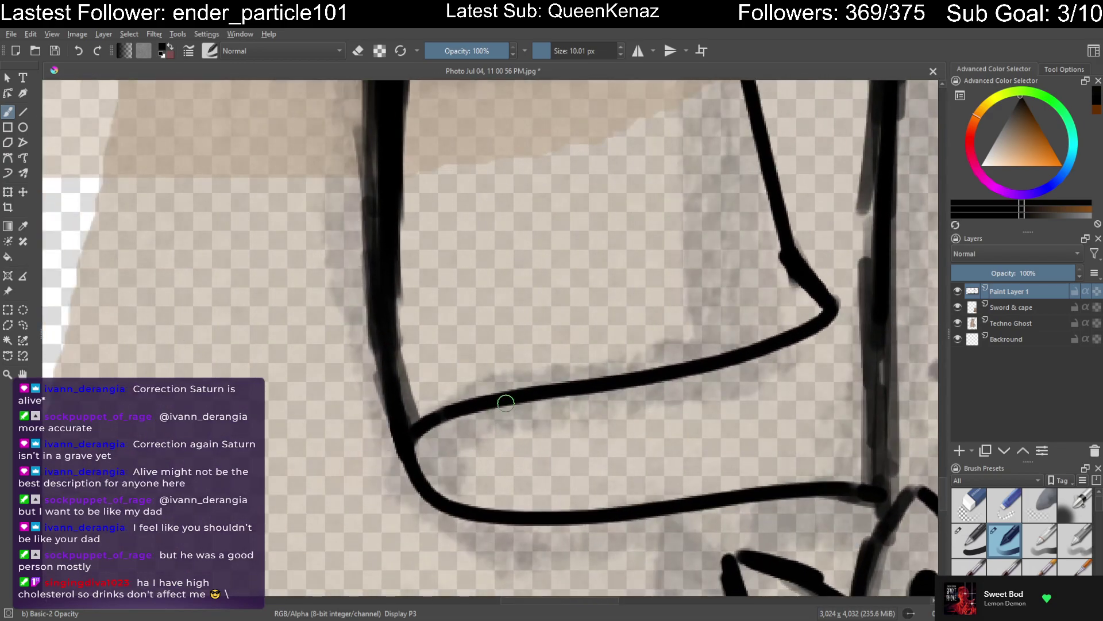
left_click_drag(406, 443, 381, 461)
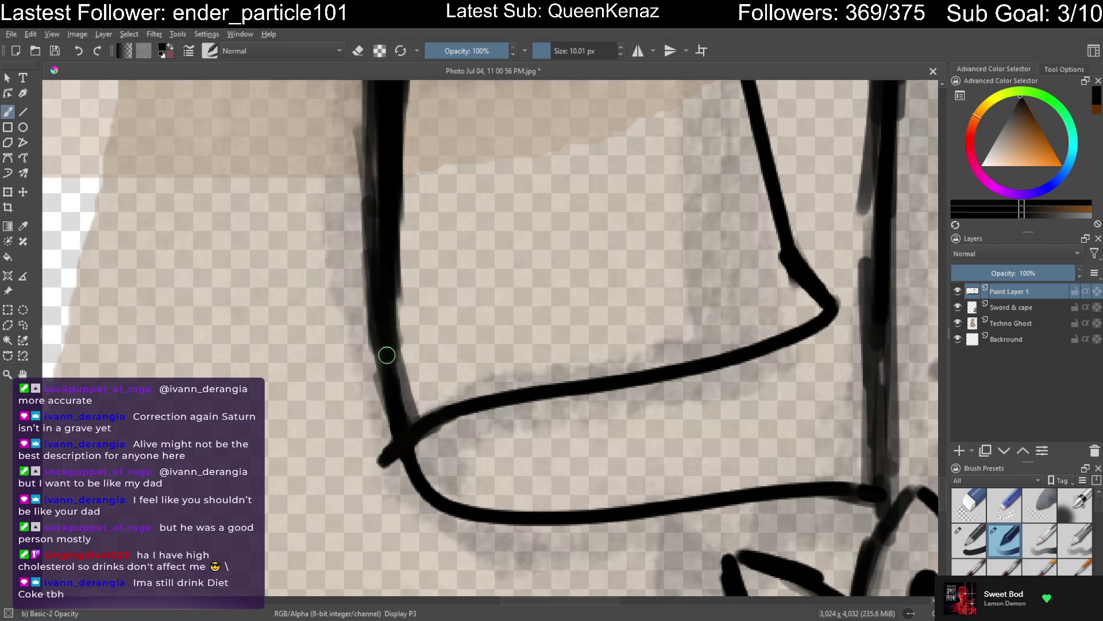
mouse_move(375, 346)
left_mouse_down()
mouse_move(370, 406)
mouse_move(392, 468)
mouse_move(528, 473)
left_mouse_up()
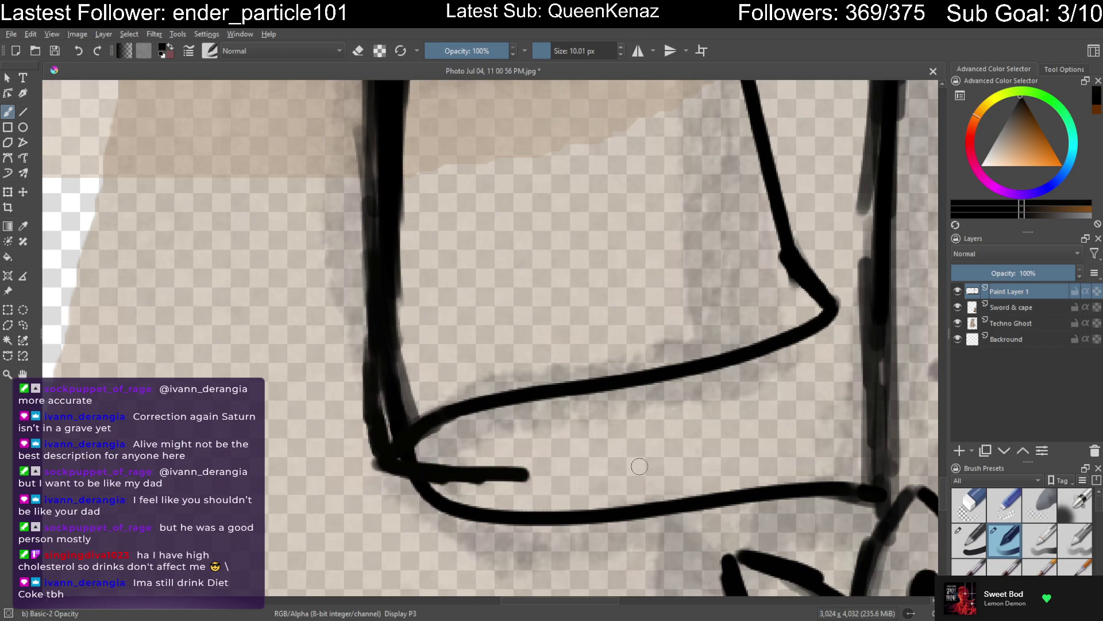
key("minus")
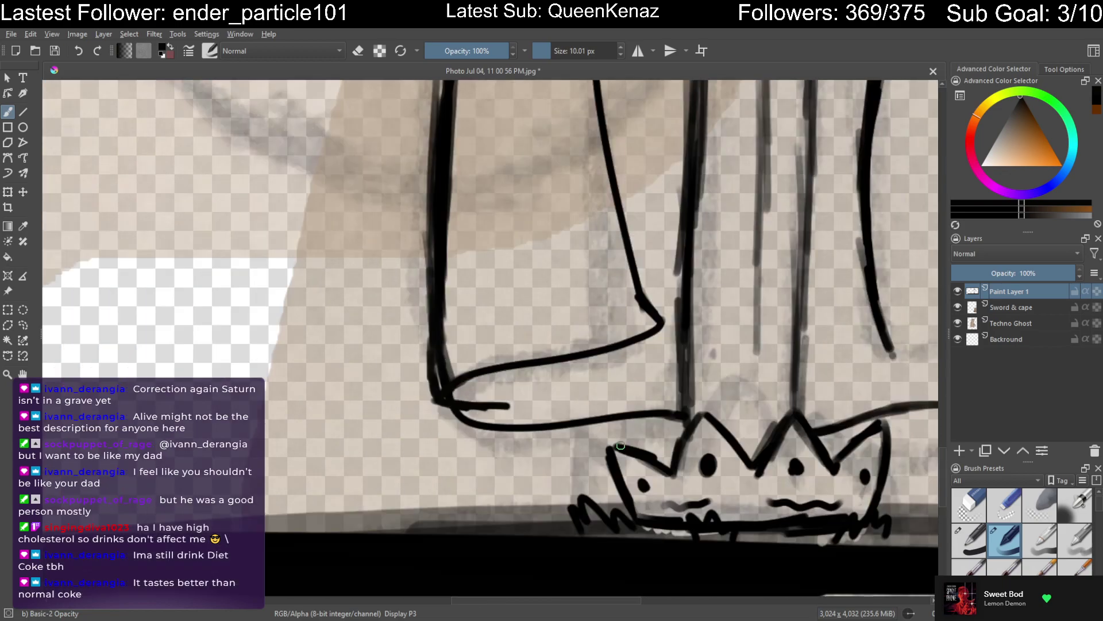
mouse_move(676, 433)
left_mouse_down()
mouse_move(616, 478)
mouse_move(519, 502)
mouse_move(565, 502)
left_mouse_up()
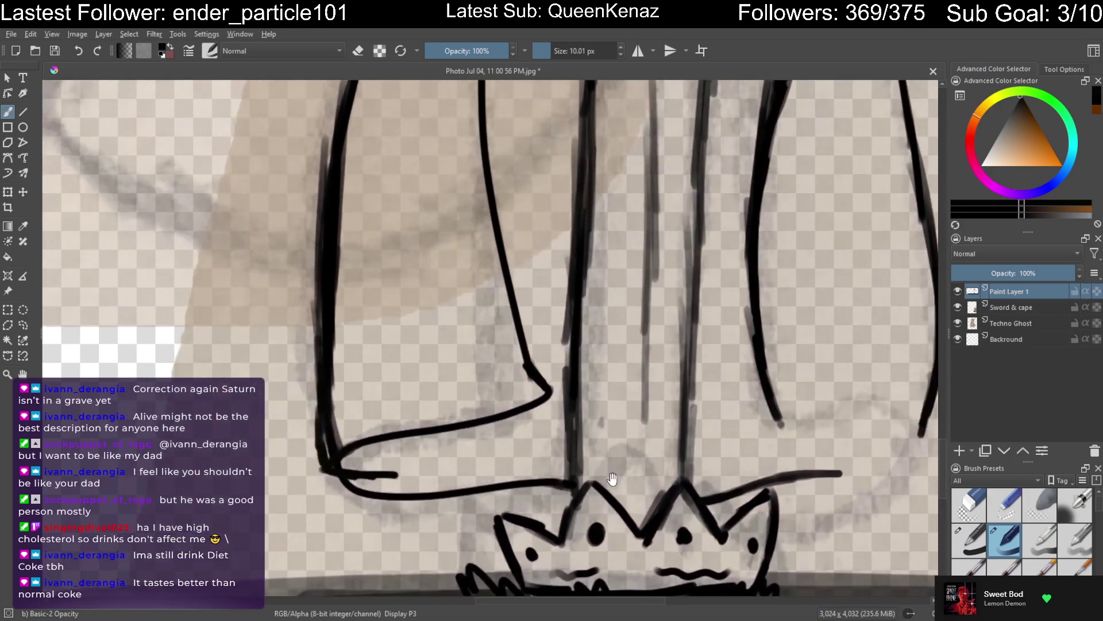
left_click_drag(330, 469, 462, 452)
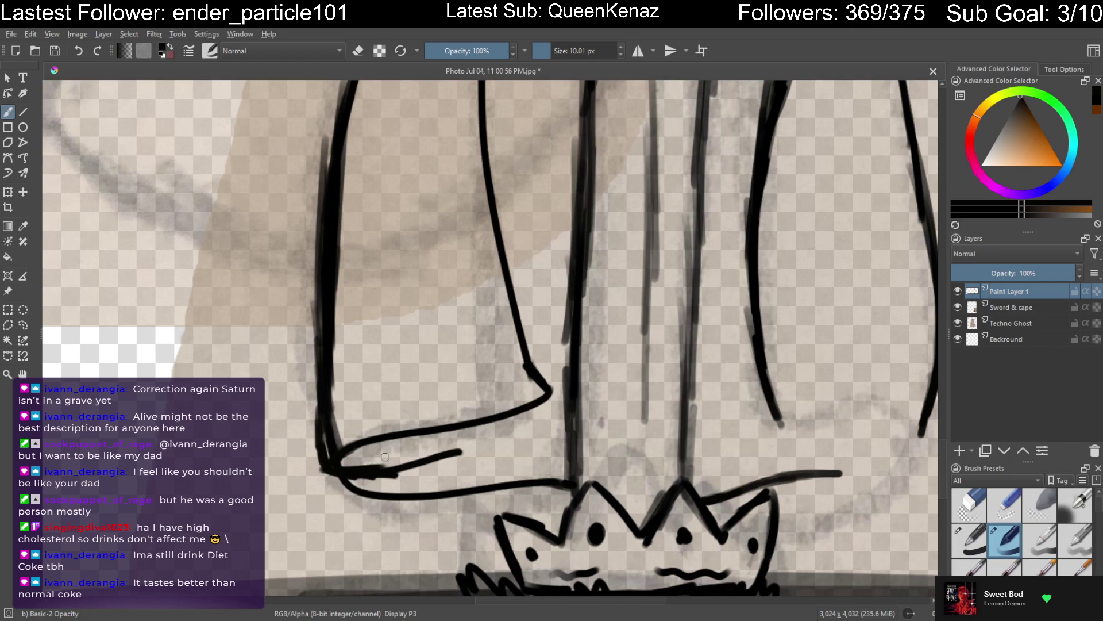
In eraser mode, erase the messy strokes at the fold's corner and the grey smudge nearby
key("e")
key("ctrl+plus")
key("ctrl+plus")
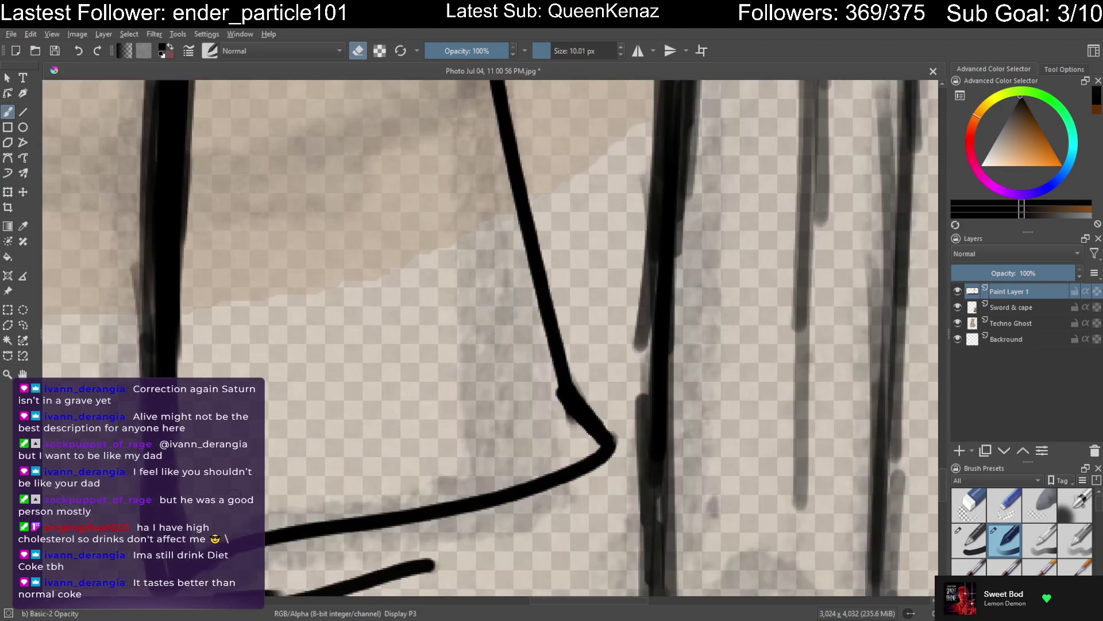
left_click_drag(308, 484, 438, 462)
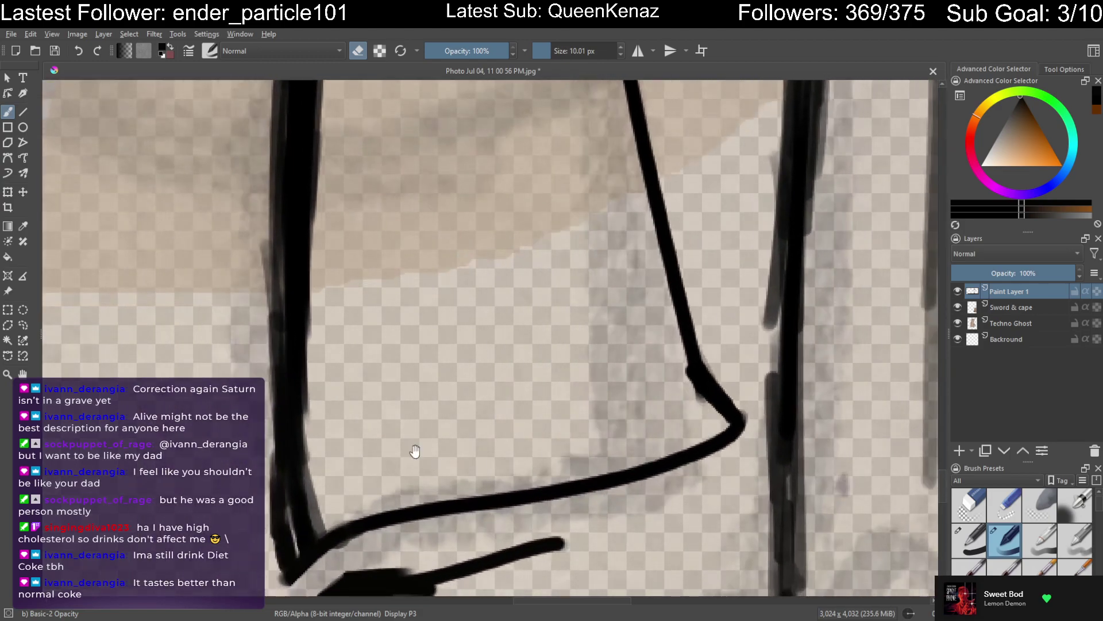
mouse_move(297, 470)
left_mouse_down()
mouse_move(303, 519)
mouse_move(316, 512)
mouse_move(307, 532)
mouse_move(316, 529)
mouse_move(302, 548)
mouse_move(303, 482)
mouse_move(306, 515)
left_mouse_up()
mouse_move(458, 529)
left_mouse_down()
mouse_move(409, 482)
mouse_move(470, 393)
left_mouse_up()
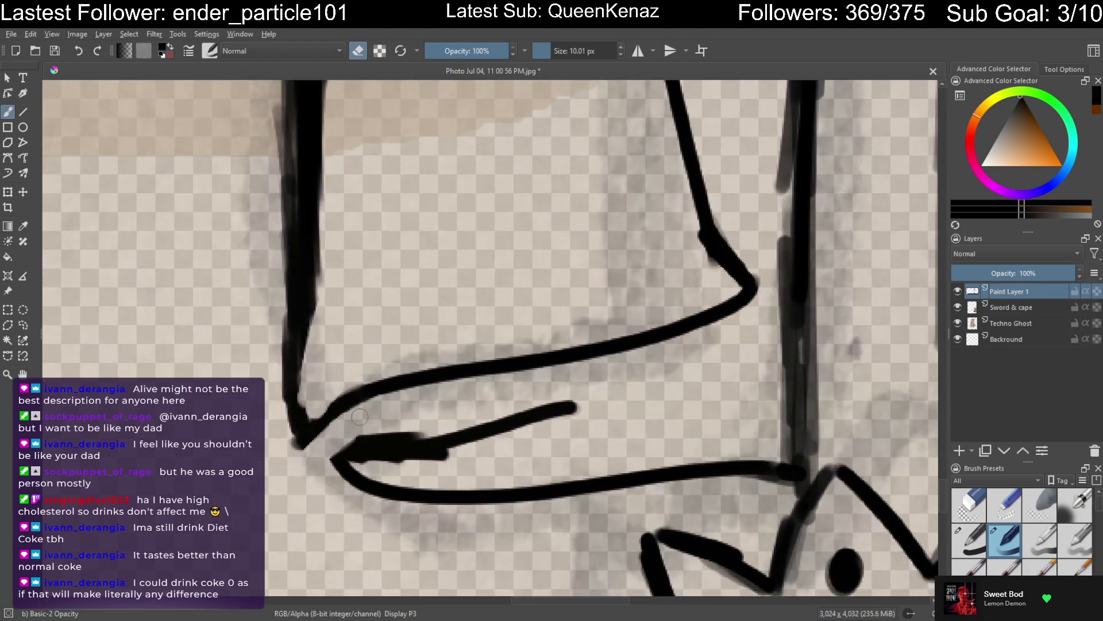
left_click_drag(274, 437, 307, 482)
Taper the short hem line's end and erase grey edges beside the right vertical line
left_click_drag(550, 431, 571, 406)
left_click_drag(557, 424, 573, 405)
mouse_move(519, 435)
left_mouse_down()
mouse_move(566, 409)
mouse_move(532, 401)
mouse_move(454, 438)
mouse_move(414, 445)
mouse_move(446, 430)
mouse_move(402, 445)
mouse_move(381, 466)
mouse_move(397, 440)
mouse_move(347, 465)
mouse_move(358, 444)
mouse_move(334, 462)
mouse_move(376, 460)
mouse_move(417, 477)
mouse_move(422, 499)
mouse_move(678, 465)
mouse_move(700, 489)
mouse_move(773, 480)
mouse_move(783, 493)
mouse_move(782, 371)
left_mouse_up()
mouse_move(792, 236)
left_mouse_down()
mouse_move(778, 286)
mouse_move(774, 271)
mouse_move(778, 263)
mouse_move(779, 409)
left_mouse_up()
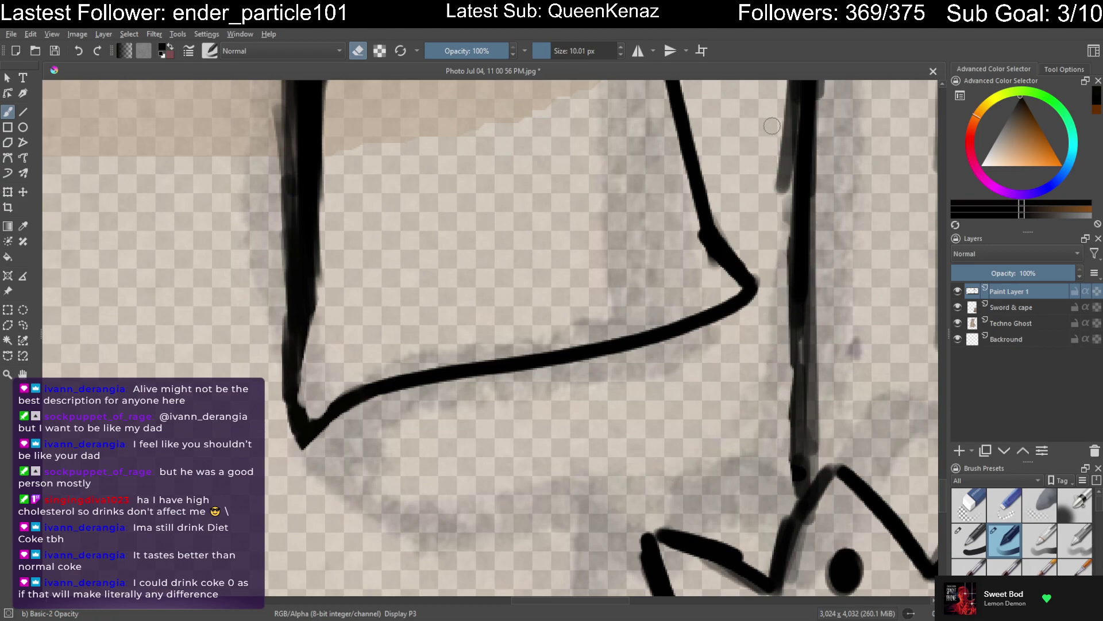
mouse_move(771, 126)
left_mouse_down()
mouse_move(769, 186)
mouse_move(771, 150)
mouse_move(777, 212)
mouse_move(778, 133)
mouse_move(779, 207)
left_mouse_up()
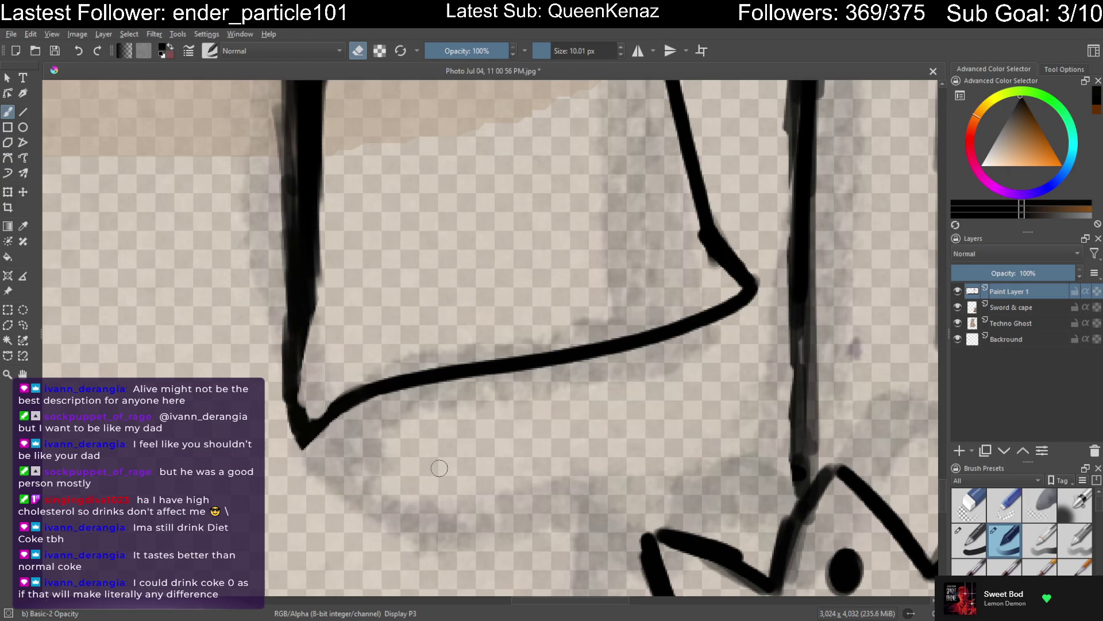
key("minus")
key("minus")
key("minus")
key("minus")
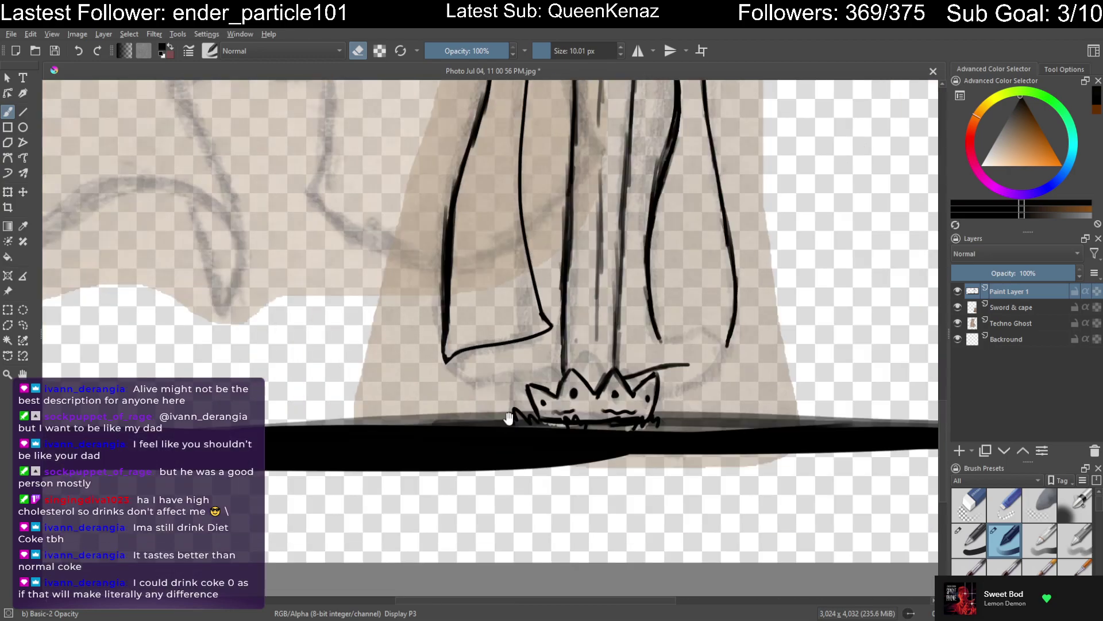
mouse_move(621, 341)
left_mouse_down()
mouse_move(531, 473)
mouse_move(537, 448)
mouse_move(554, 430)
mouse_move(553, 469)
mouse_move(492, 471)
left_mouse_up()
scroll(493, 471, "down", 2)
scroll(552, 458, "up", 4)
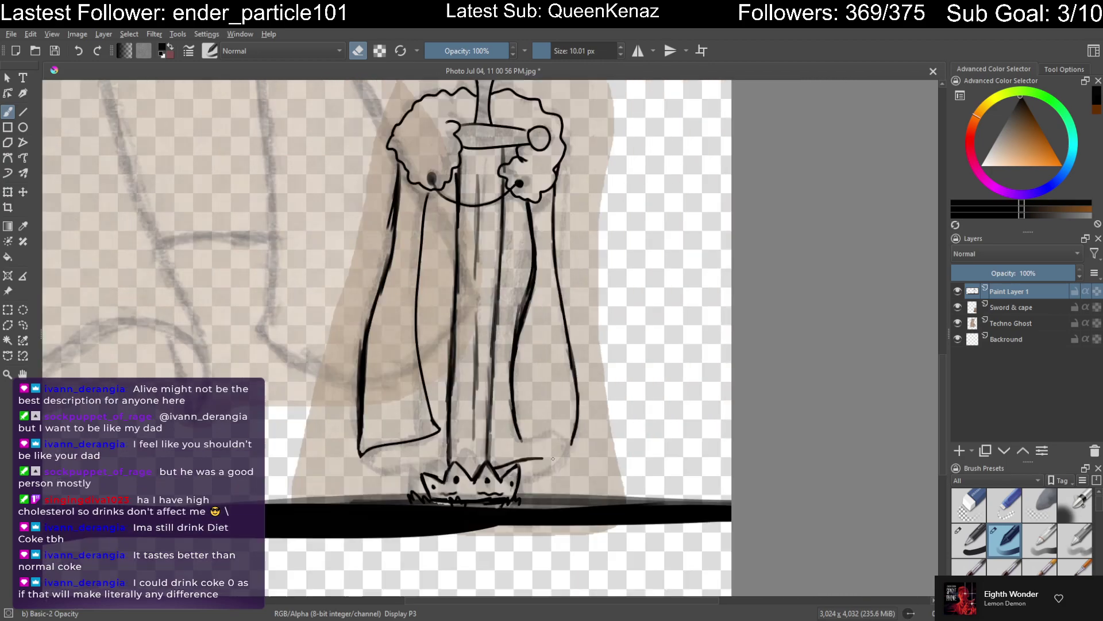
Erase the stray black blob below the cape's right-hand fold
scroll(552, 457, "up", 3)
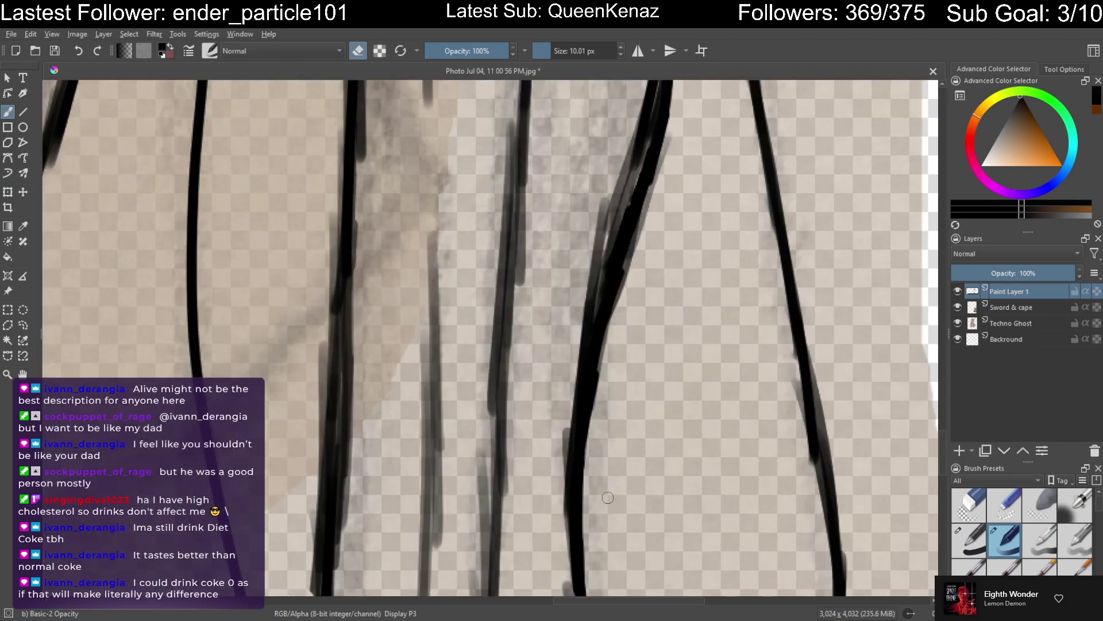
left_click_drag(614, 497, 543, 391)
mouse_move(598, 543)
left_mouse_down()
mouse_move(532, 412)
mouse_move(523, 452)
mouse_move(533, 448)
left_mouse_up()
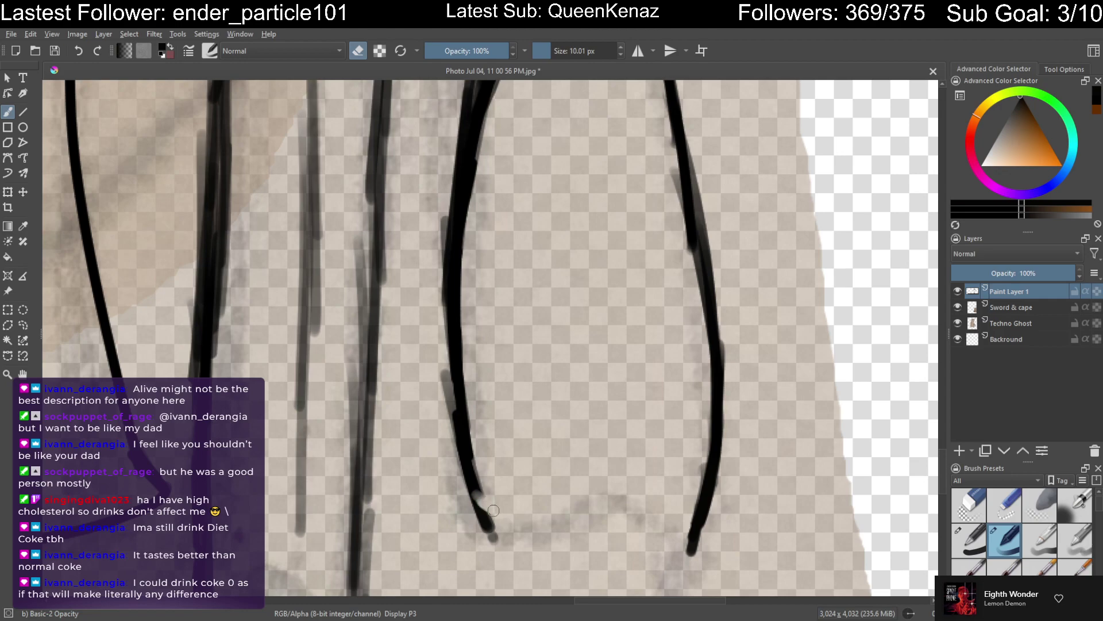
left_click_drag(496, 496, 482, 539)
Ink a thick hooked hem running right from the fold's looped bottom corner
scroll(508, 514, "up", 2)
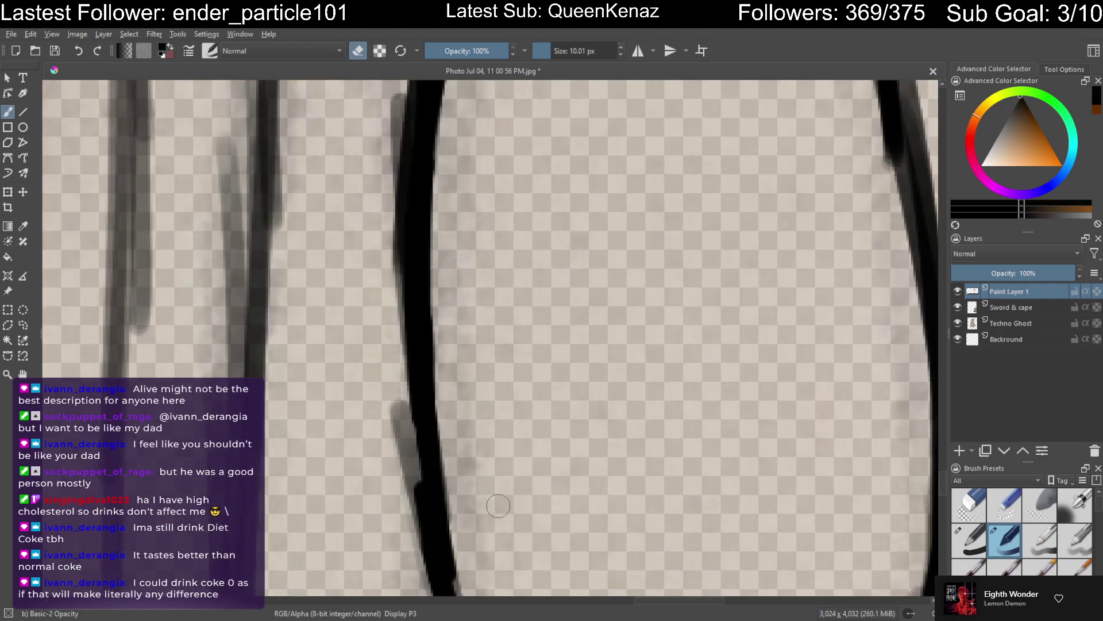
scroll(508, 520, "up", 3)
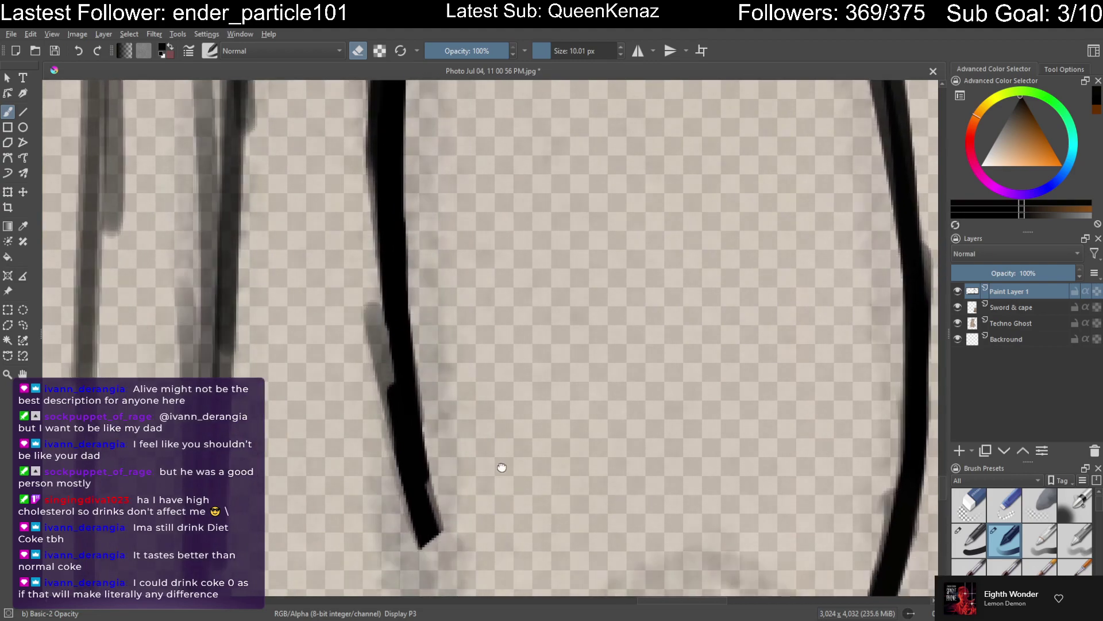
key("e")
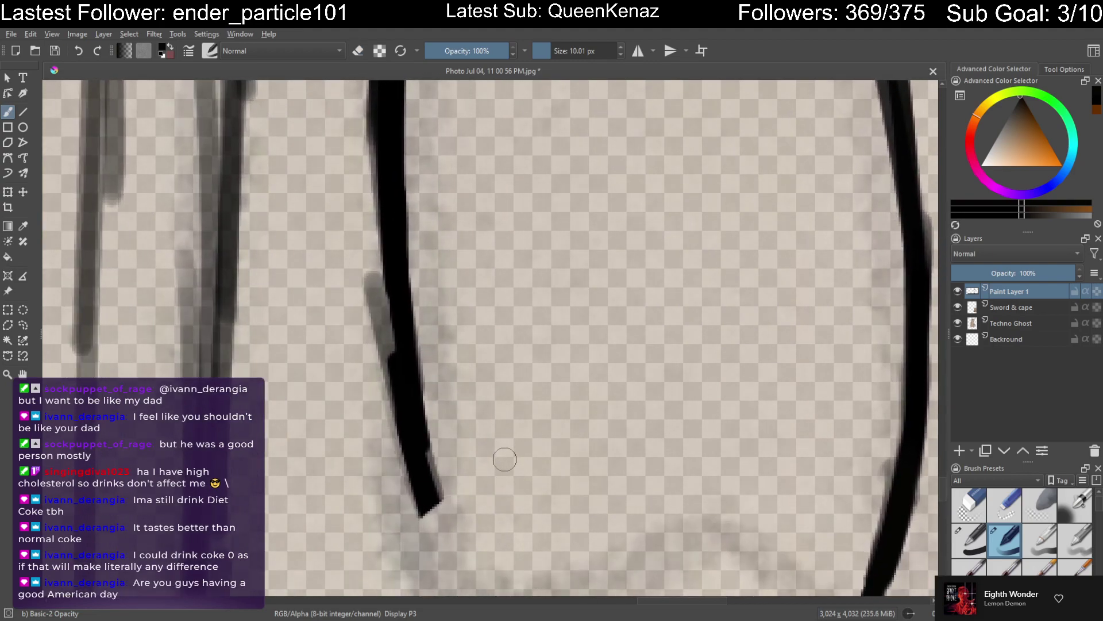
left_click_drag(514, 507, 461, 423)
left_click_drag(510, 467, 483, 478)
mouse_move(352, 406)
left_mouse_down()
mouse_move(381, 465)
mouse_move(366, 447)
mouse_move(384, 462)
mouse_move(378, 422)
mouse_move(376, 444)
mouse_move(388, 412)
mouse_move(378, 436)
mouse_move(416, 397)
mouse_move(456, 386)
mouse_move(635, 401)
mouse_move(776, 441)
left_mouse_up()
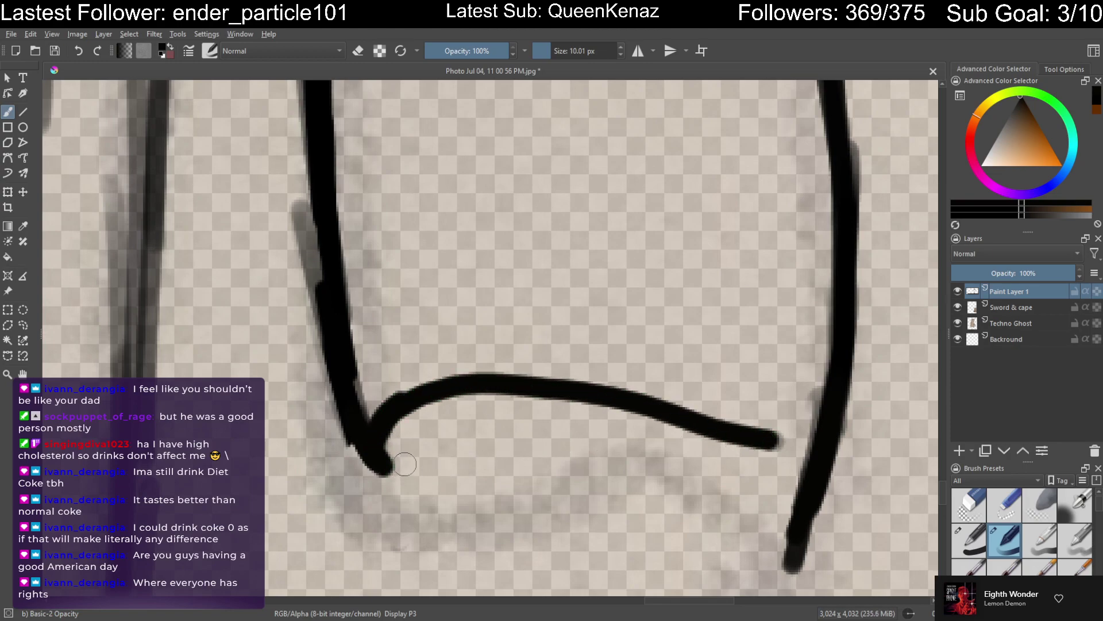
mouse_move(397, 422)
left_mouse_down()
mouse_move(414, 468)
mouse_move(399, 473)
mouse_move(381, 458)
mouse_move(425, 478)
left_mouse_up()
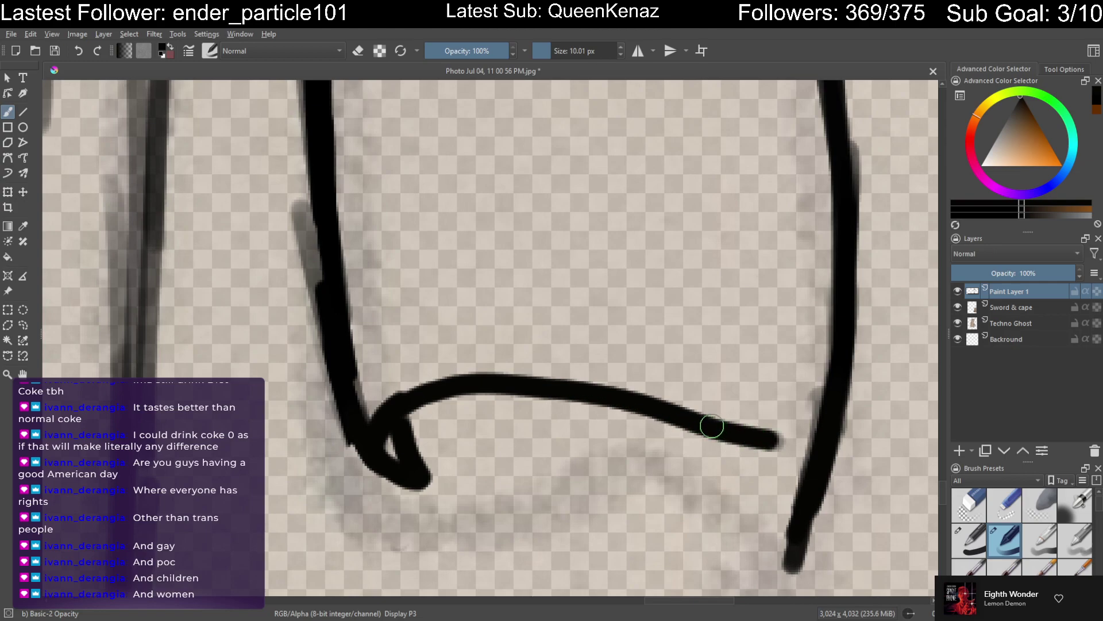
key("minus")
key("minus")
key("minus")
key("minus")
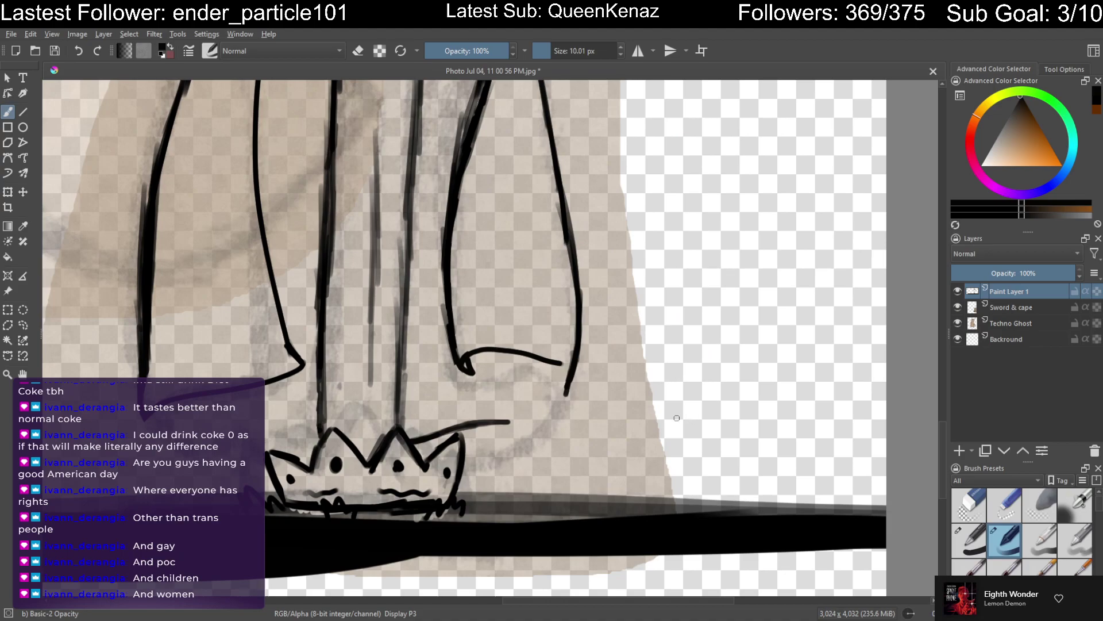
Try a thin grey crease line inside the right fold, then undo it
mouse_move(575, 407)
left_mouse_down()
mouse_move(632, 457)
mouse_move(655, 520)
mouse_move(646, 531)
mouse_move(601, 518)
mouse_move(605, 479)
left_mouse_up()
key("minus")
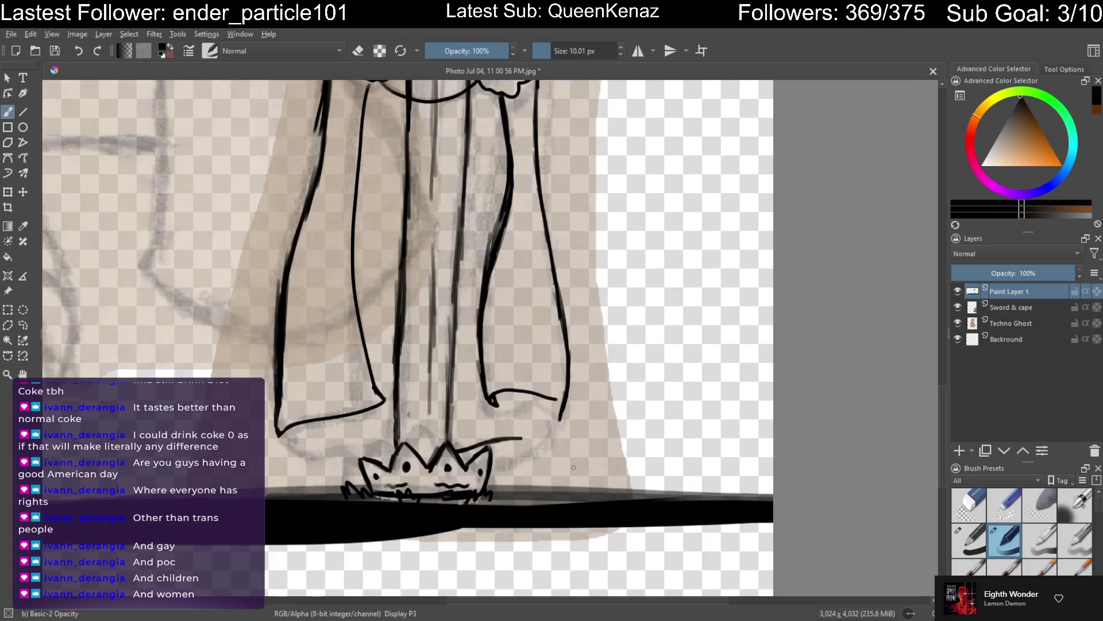
key("plus")
key("plus")
key("plus")
key("plus")
key("plus")
key("minus")
left_click_drag(628, 502, 520, 402)
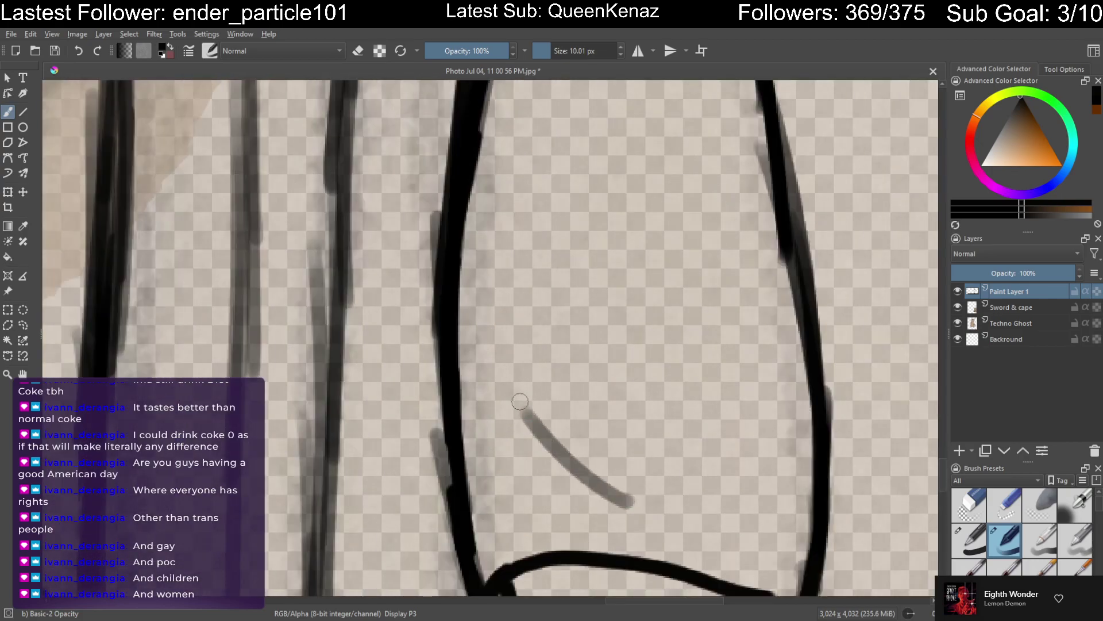
key("minus")
key("minus")
key("minus")
key("minus")
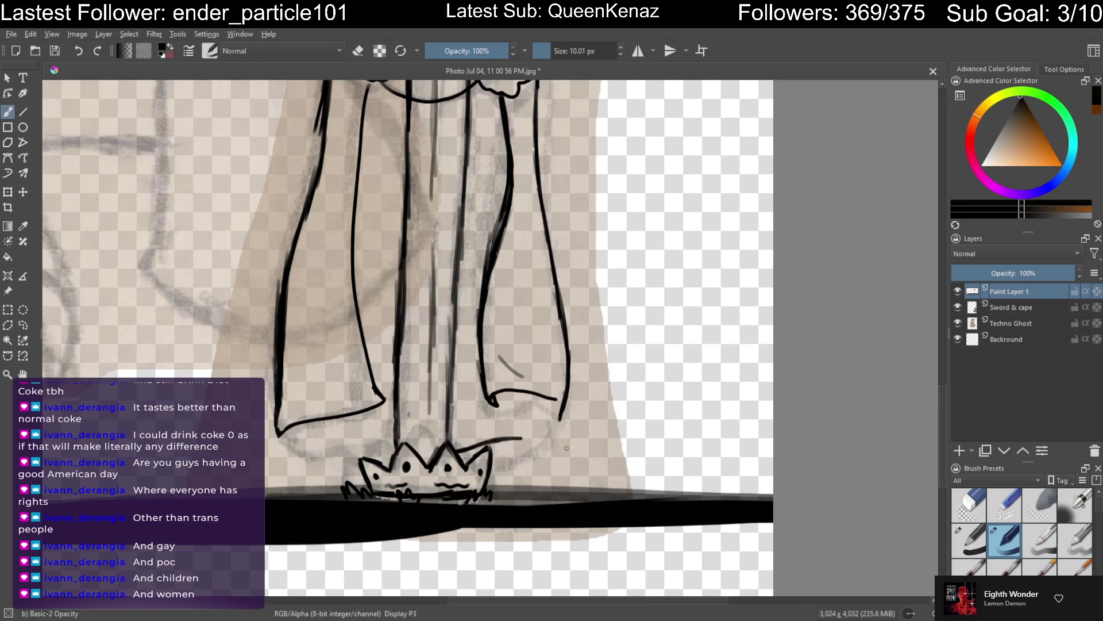
key("plus")
key("plus")
key("plus")
key("plus")
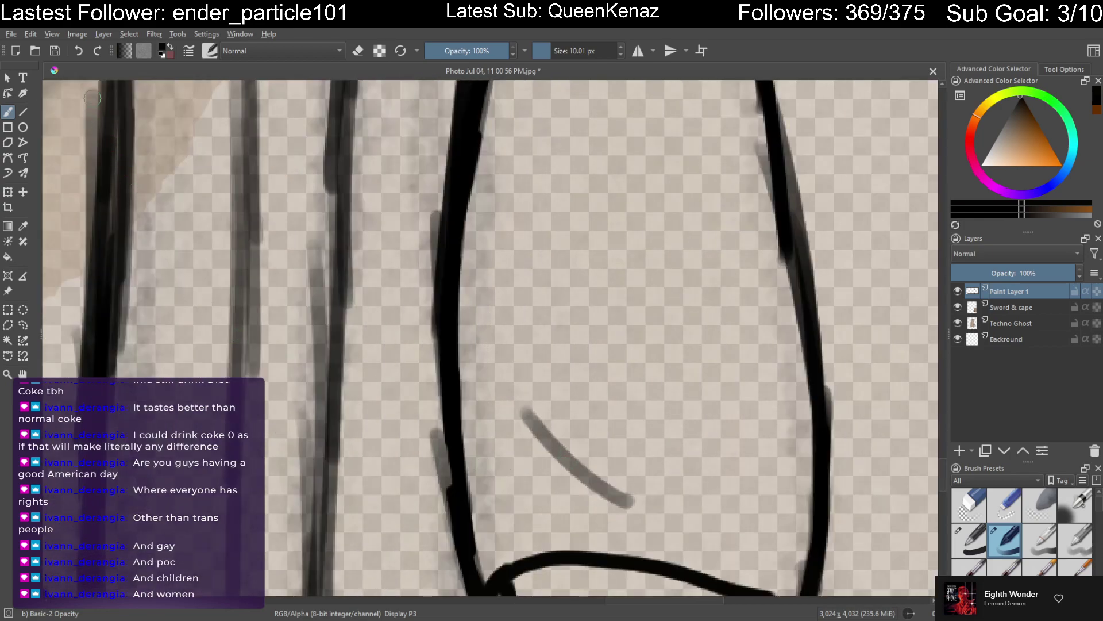
left_click(78, 51)
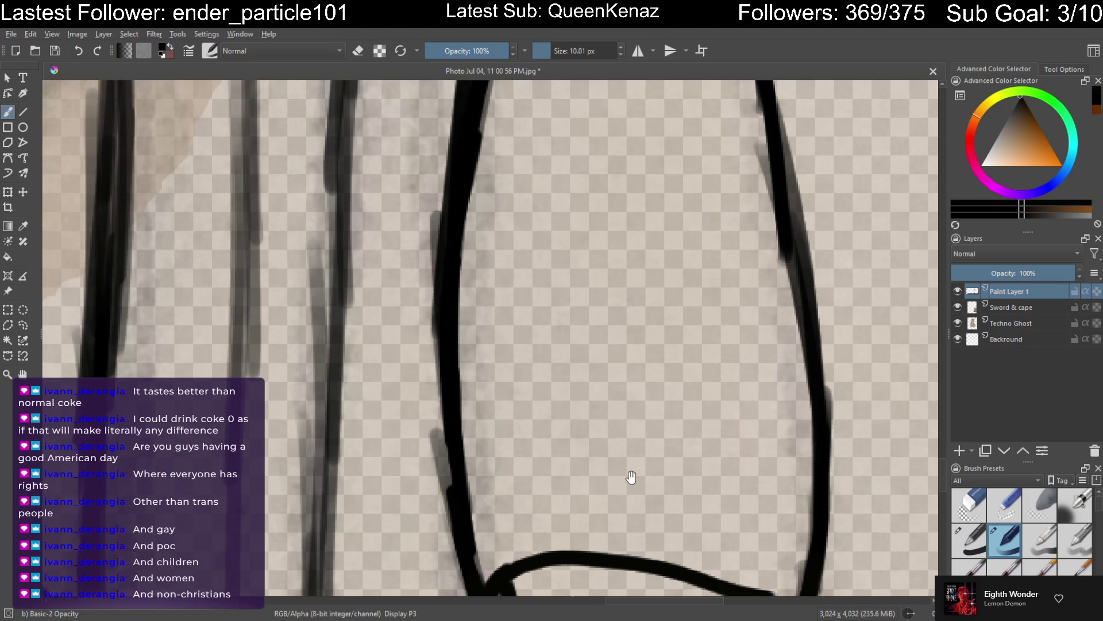
Restore the cape's lower curl stroke and remove the stray grey diagonal stroke
left_click_drag(661, 497, 554, 382)
left_click_drag(619, 475, 620, 340)
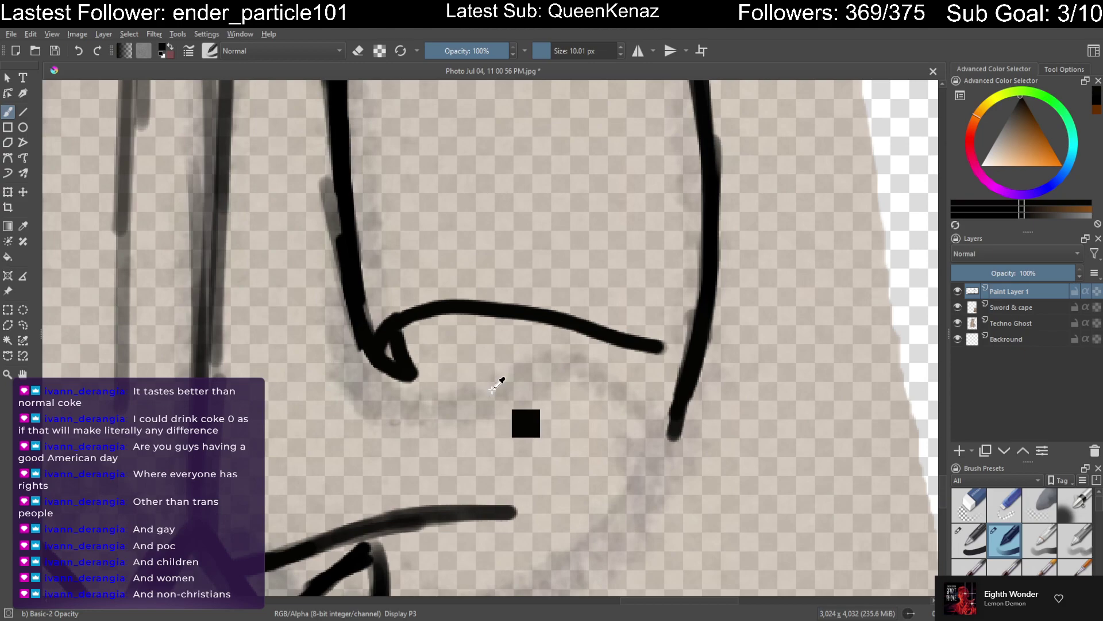
key("ctrl+z")
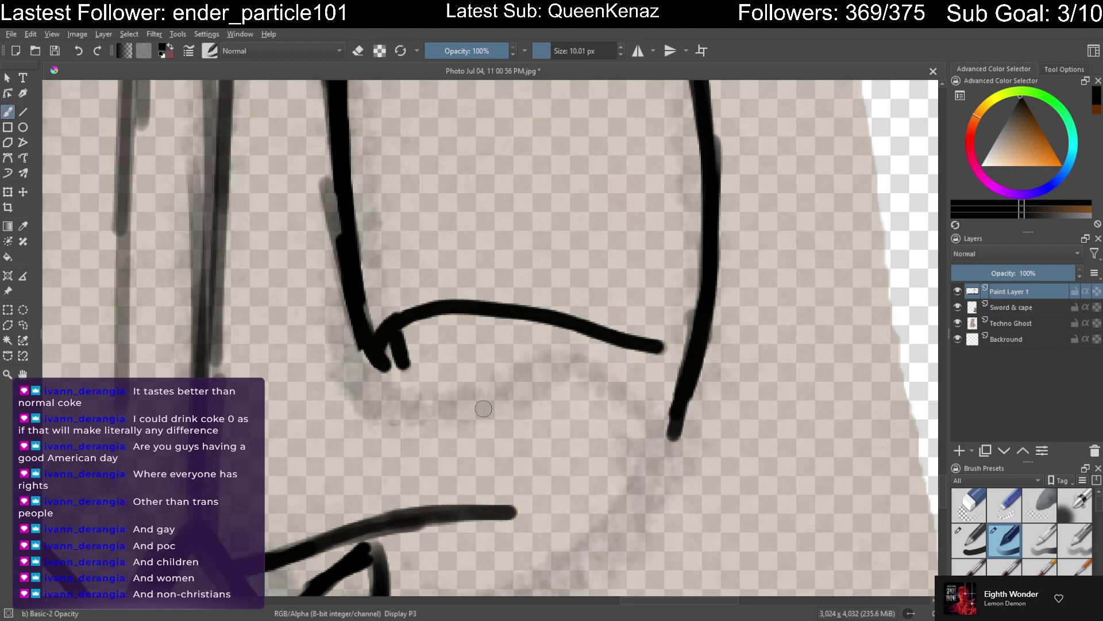
left_click(92, 54)
left_click(92, 54)
left_click(71, 50)
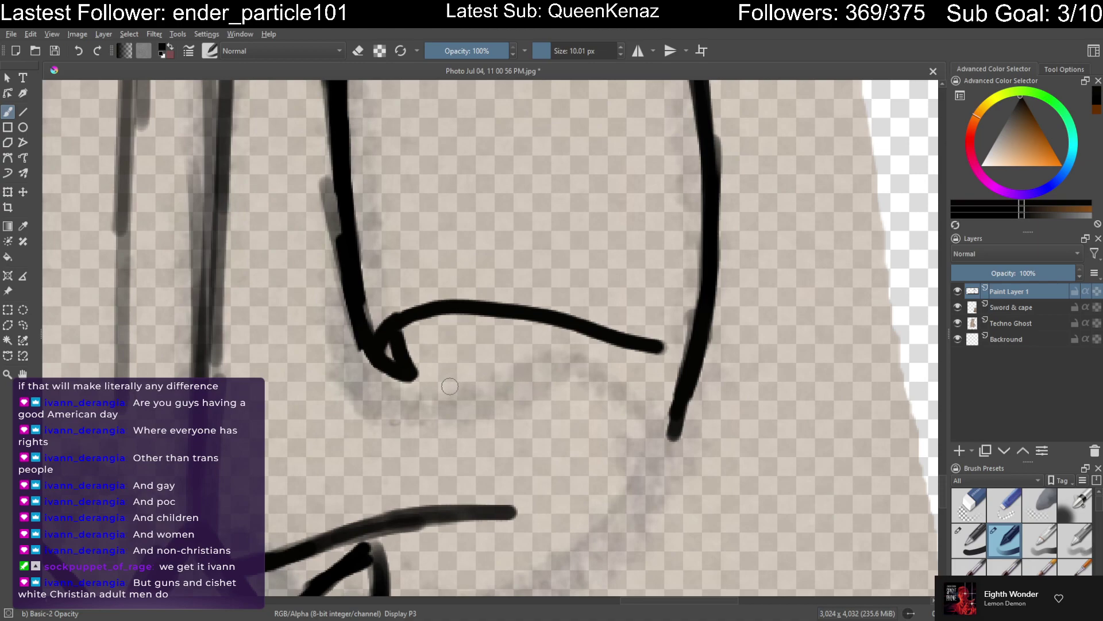
Ink a long stroke from the bottom curl down-right, crossing past the cape's right edge
mouse_move(385, 335)
left_mouse_down()
mouse_move(381, 347)
mouse_move(397, 320)
mouse_move(437, 316)
mouse_move(509, 381)
mouse_move(644, 450)
mouse_move(612, 438)
mouse_move(707, 452)
mouse_move(692, 454)
left_mouse_up()
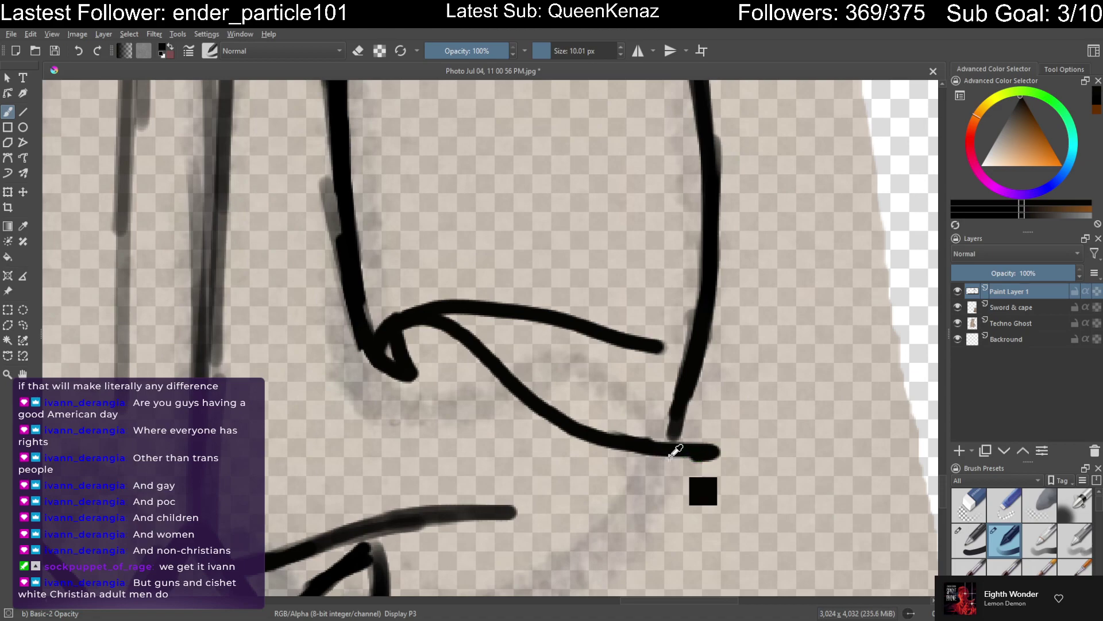
key("ctrl+z")
mouse_move(401, 363)
left_mouse_down()
mouse_move(403, 318)
mouse_move(483, 320)
mouse_move(655, 392)
mouse_move(759, 406)
left_mouse_up()
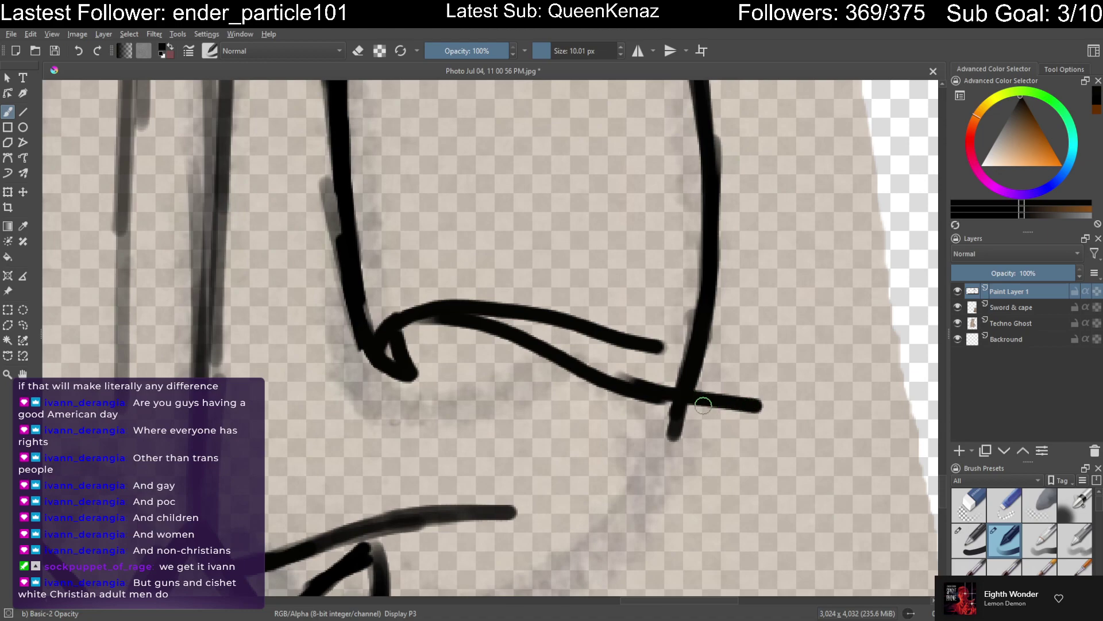
key("ctrl+z")
left_click_drag(614, 382, 879, 406)
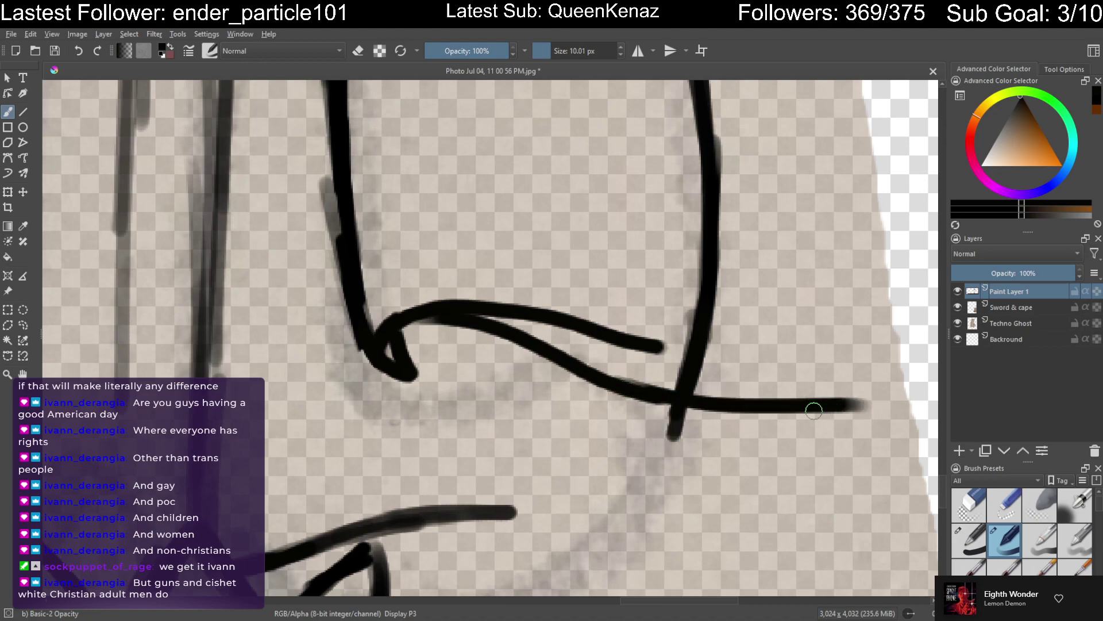
scroll(315, 450, "down", 2)
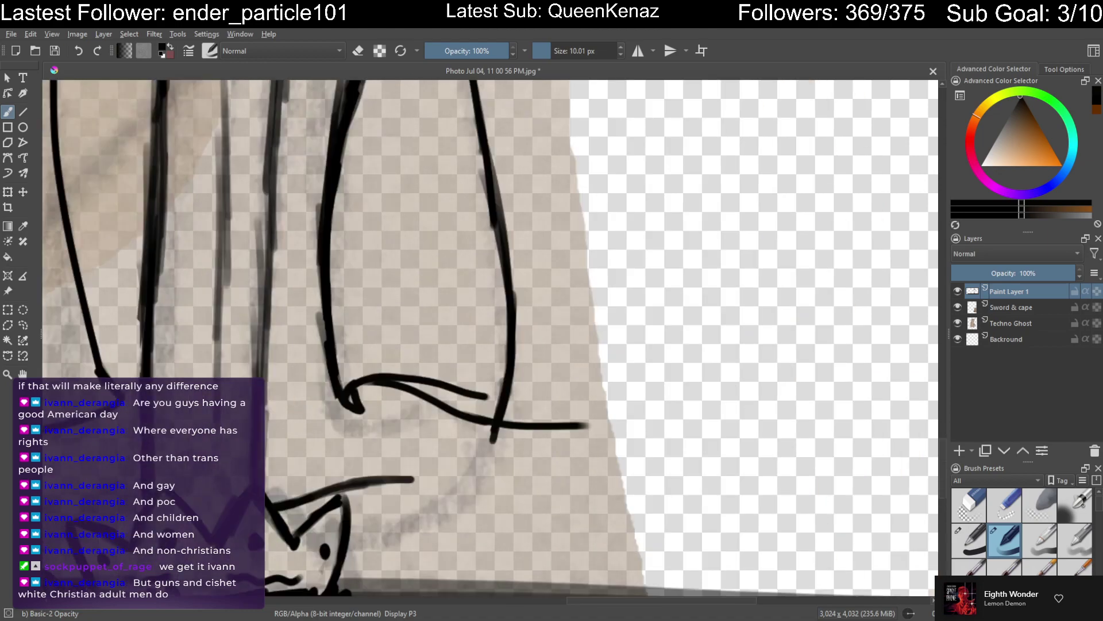
Undo the extra long stroke at the cape's bottom curl
scroll(989, 481, "down", 1)
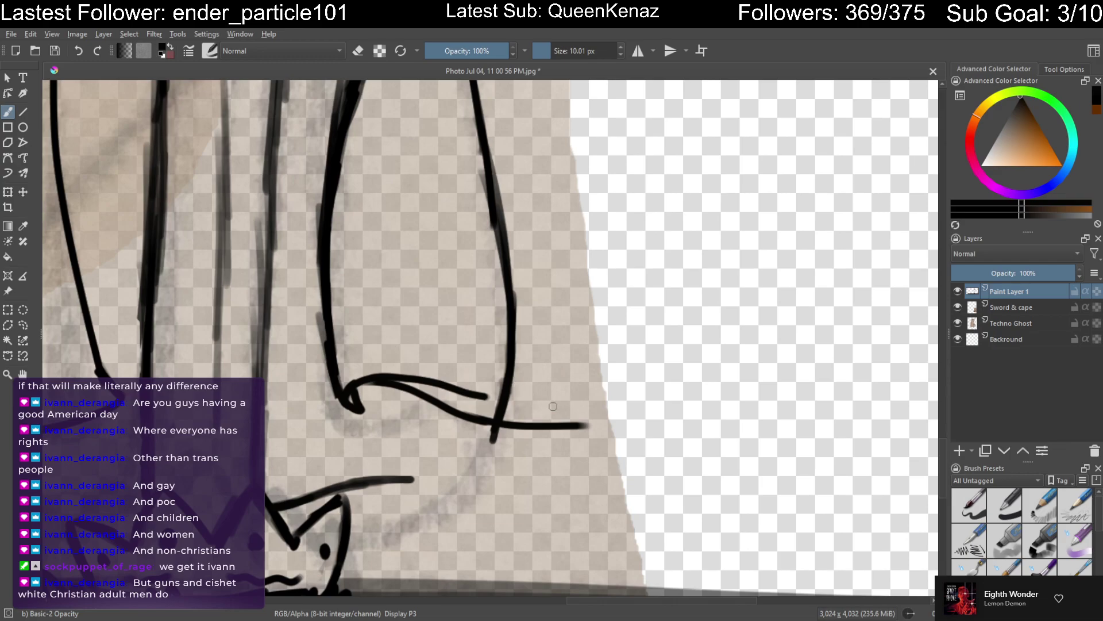
key("ctrl+minus")
key("ctrl+minus")
key("ctrl+minus")
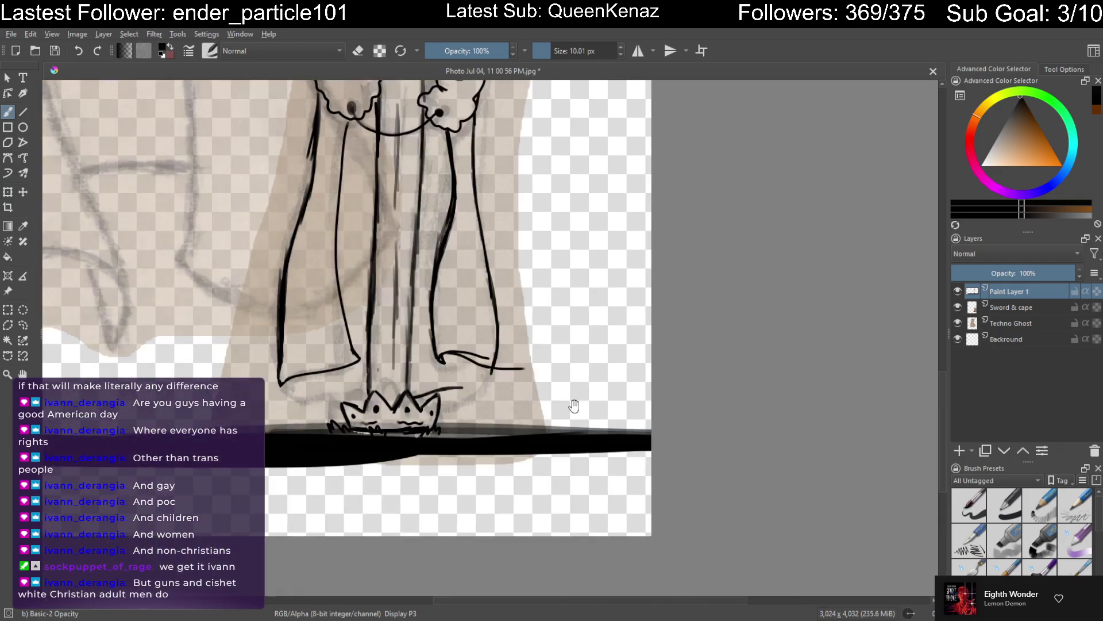
mouse_move(521, 316)
left_mouse_down()
mouse_move(569, 424)
mouse_move(583, 391)
left_mouse_up()
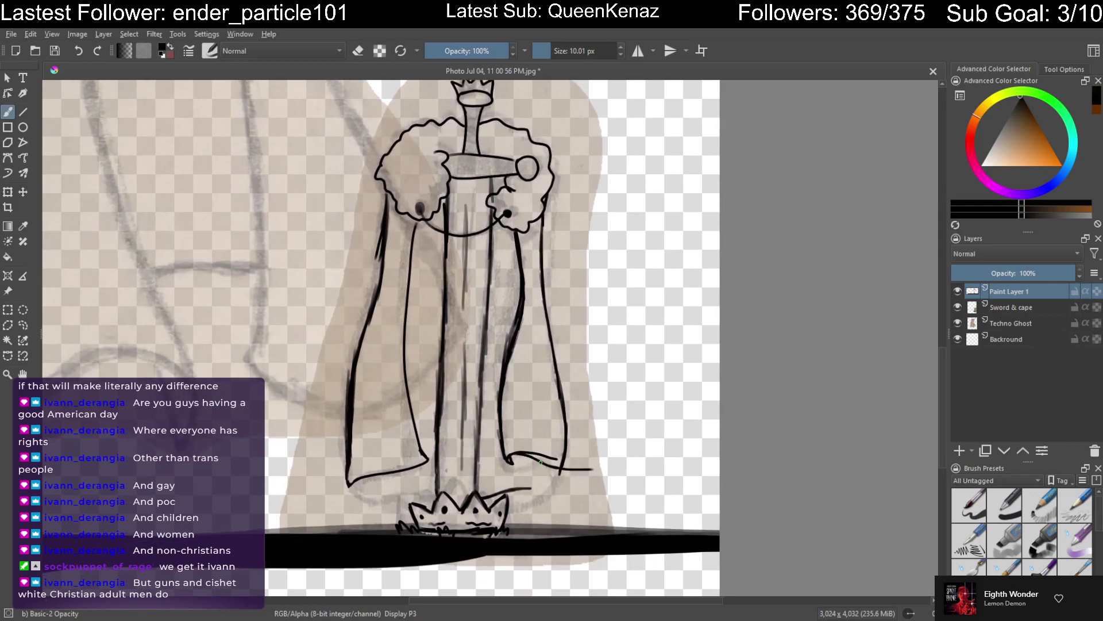
key("ctrl+z")
Erase part of the curve beside the bottom curl, leaving a gap
scroll(546, 469, "up", 6)
scroll(554, 471, "up", 3)
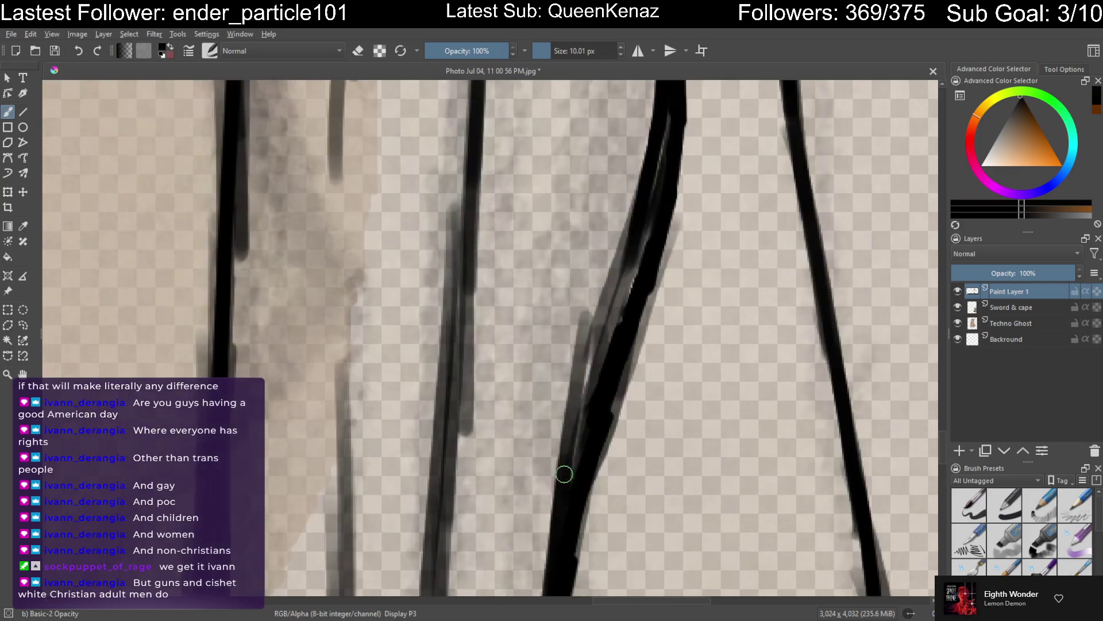
left_click_drag(620, 487, 460, 310)
left_click_drag(637, 477, 517, 285)
left_click_drag(575, 461, 559, 300)
left_click_drag(555, 440, 606, 292)
key("e")
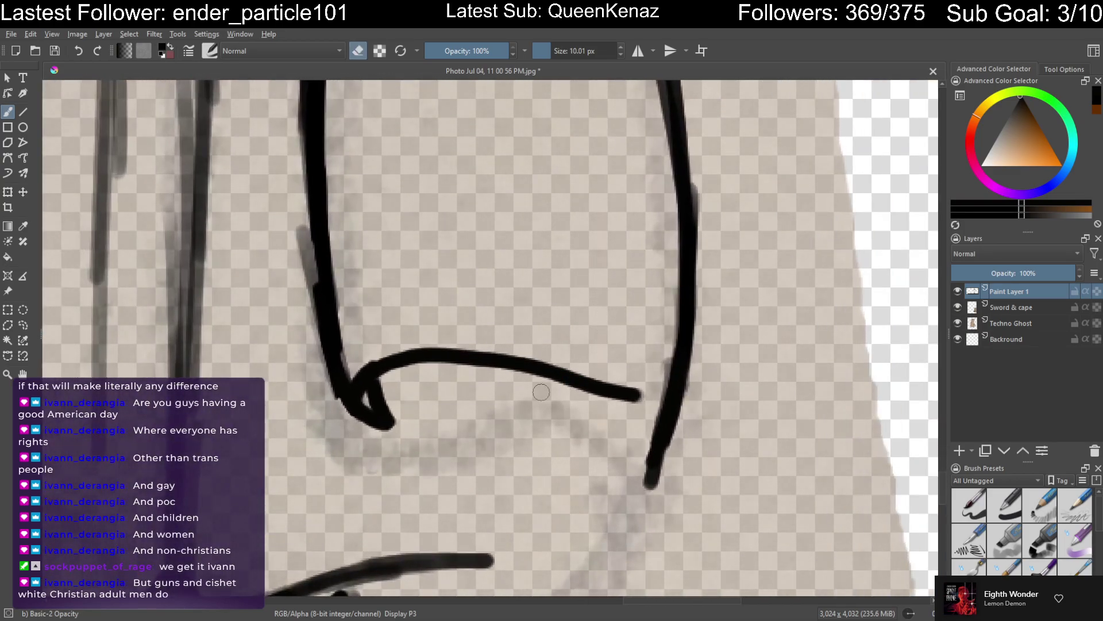
mouse_move(373, 343)
left_mouse_down()
mouse_move(407, 383)
mouse_move(406, 352)
mouse_move(432, 370)
mouse_move(417, 328)
mouse_move(485, 399)
mouse_move(451, 351)
left_mouse_up()
key("e")
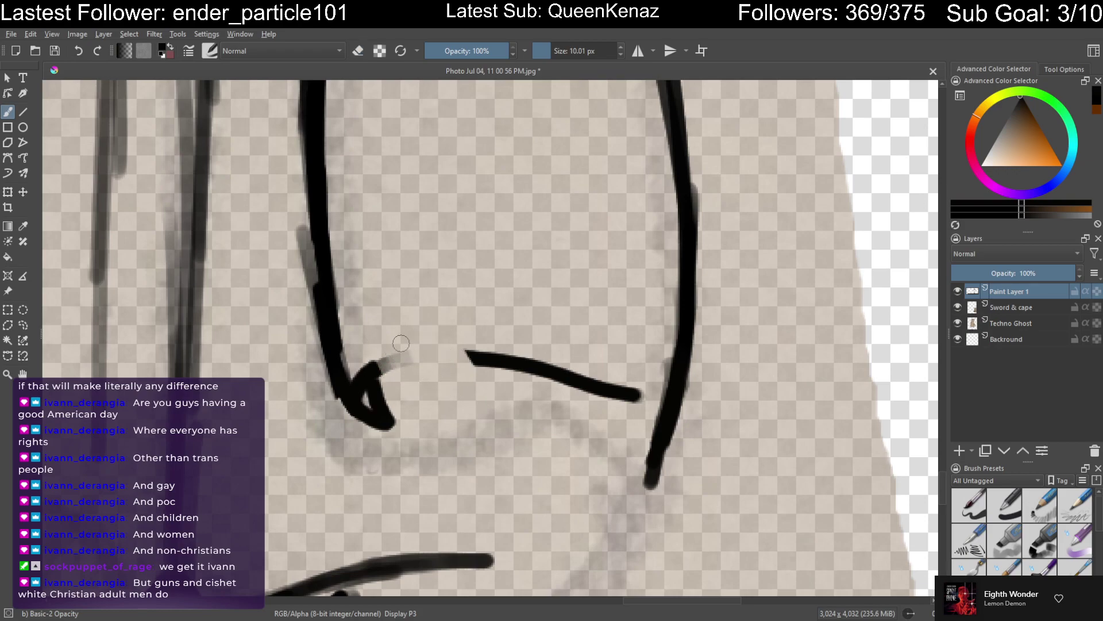
Erase more of the curve's left end and pick a different inking brush
right_click(407, 353)
left_click(420, 385)
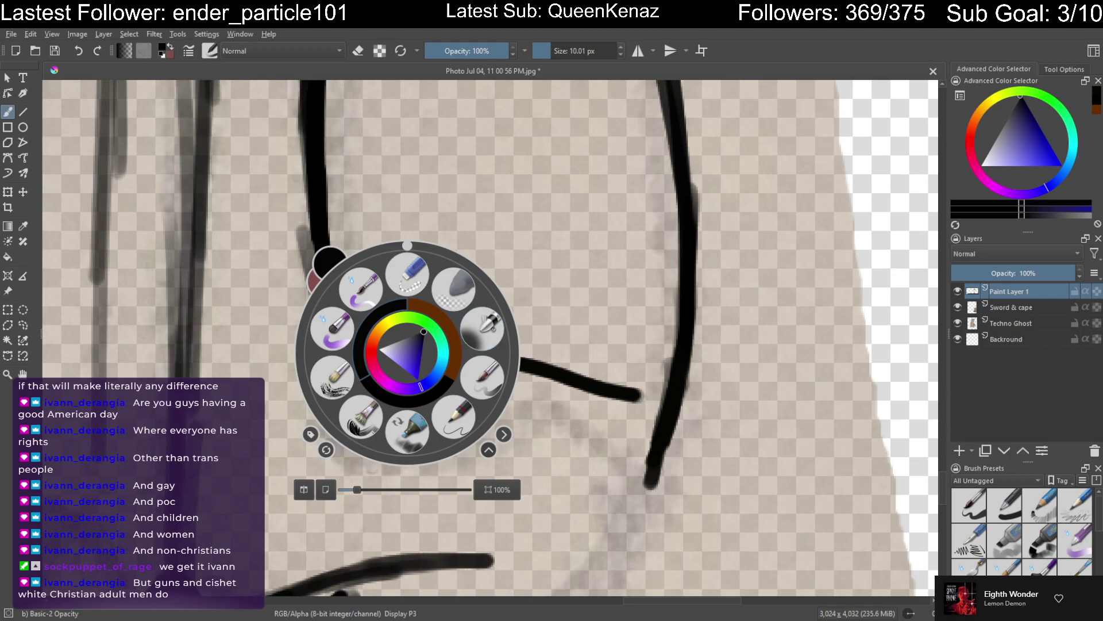
right_click(482, 329)
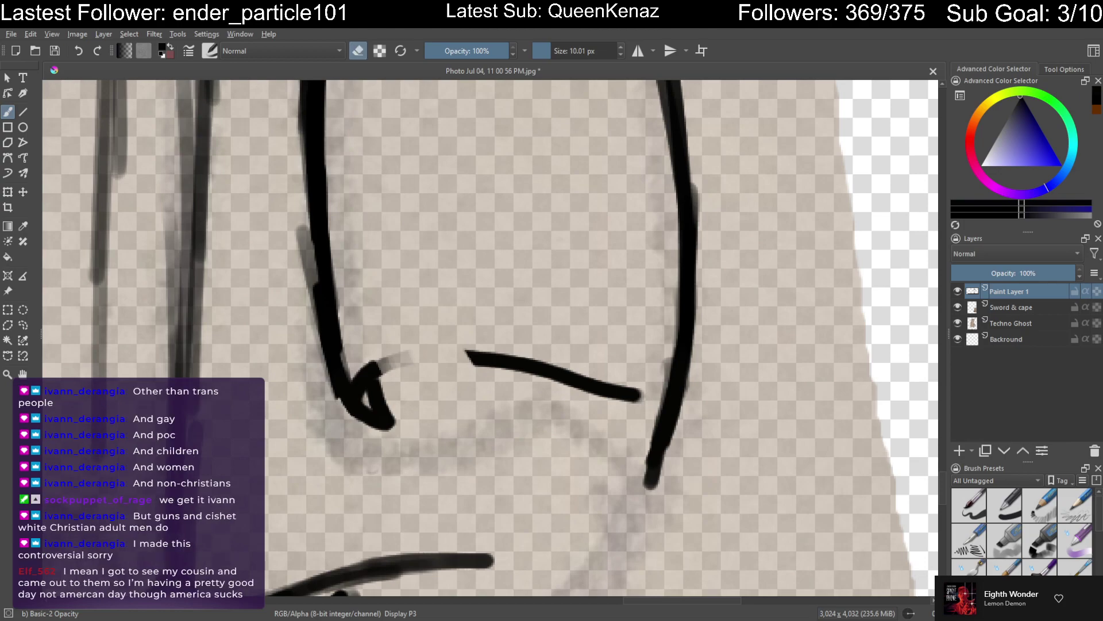
key("e")
key("e")
left_click(976, 516)
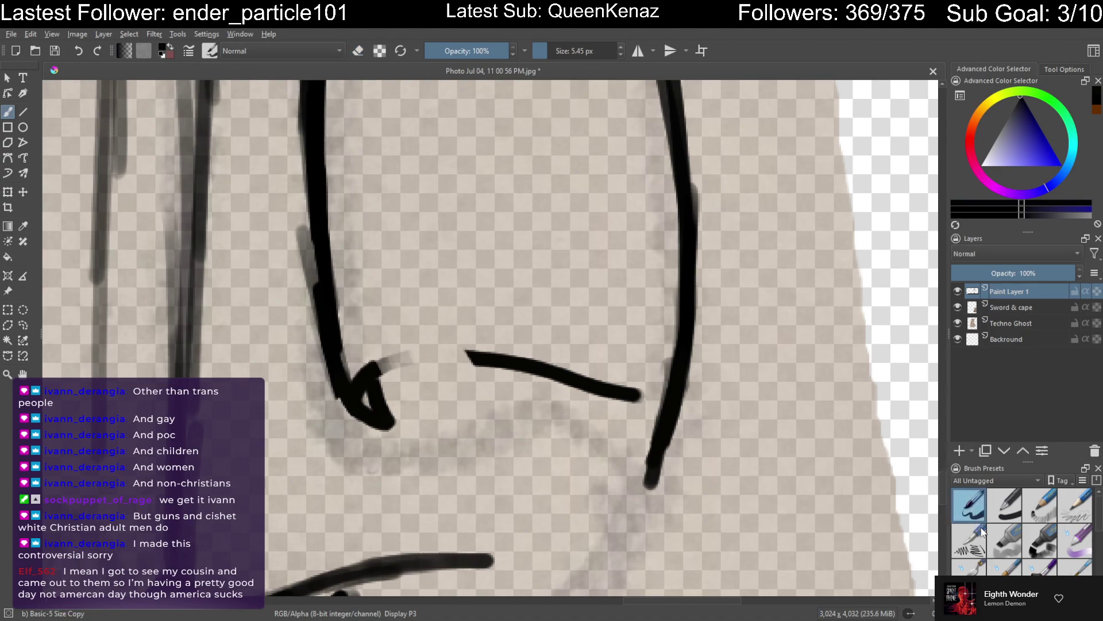
scroll(998, 525, "down", 3)
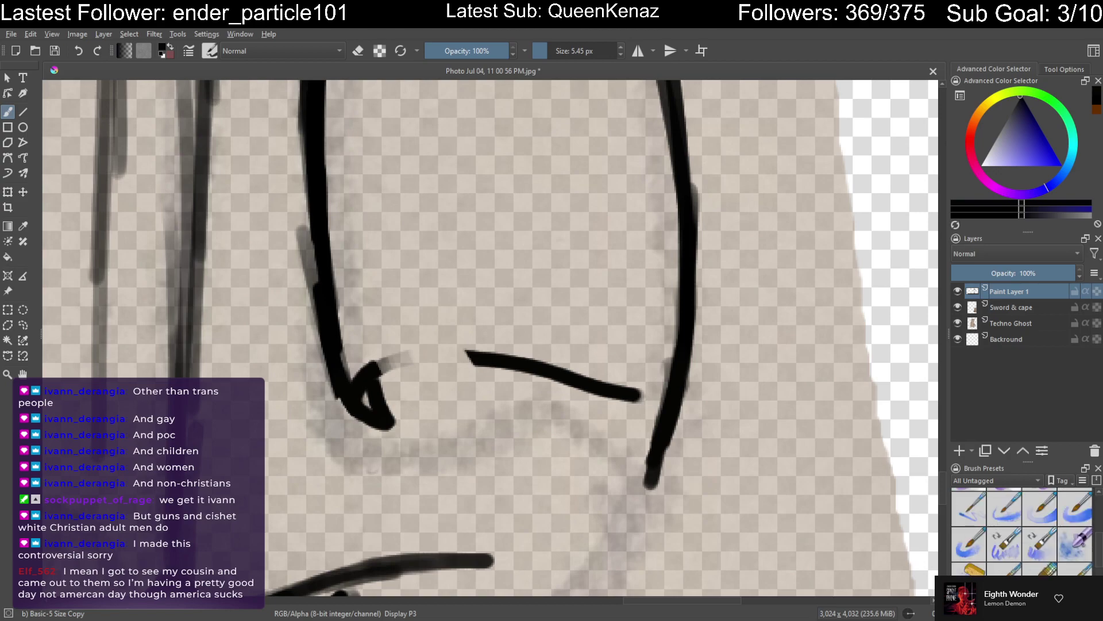
scroll(960, 523, "up", 3)
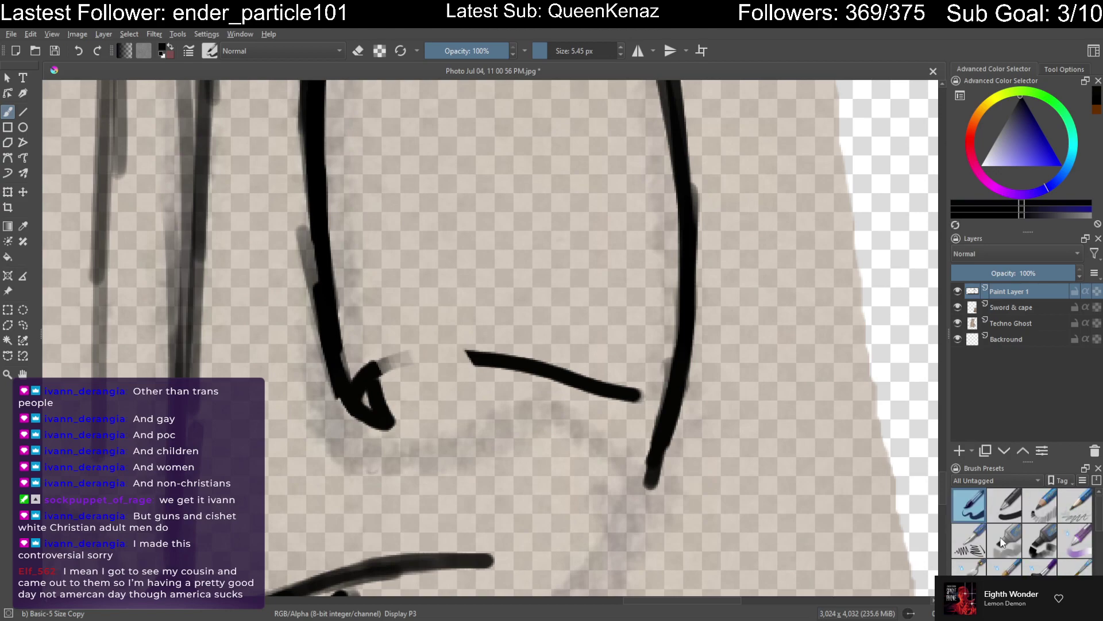
left_click(986, 463)
left_click(972, 550)
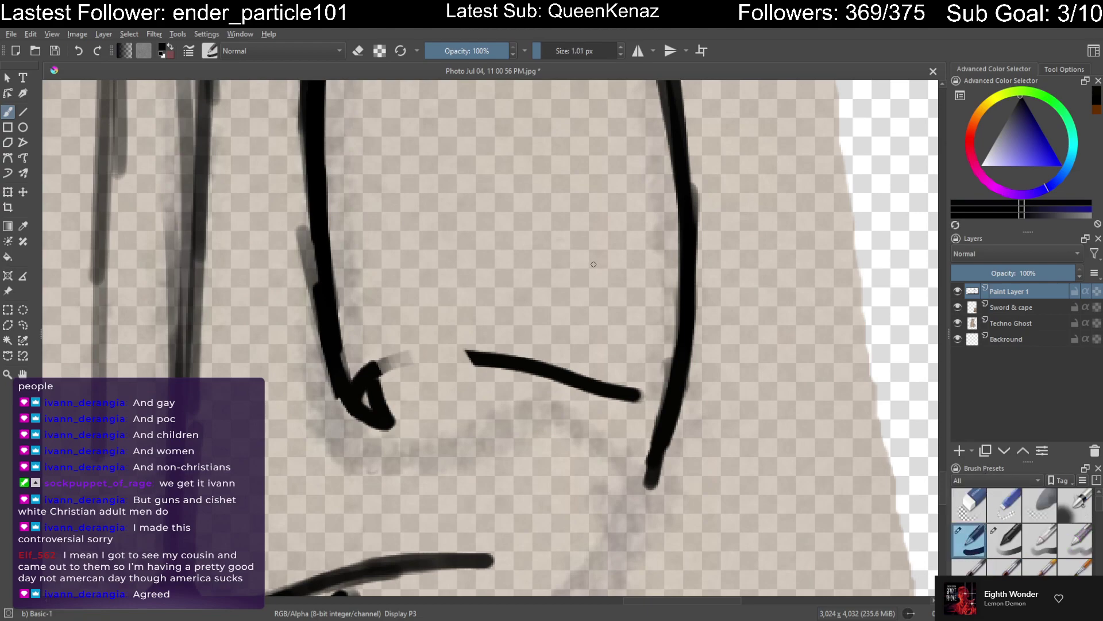
mouse_move(449, 327)
left_mouse_down()
mouse_move(472, 350)
mouse_move(618, 331)
left_mouse_up()
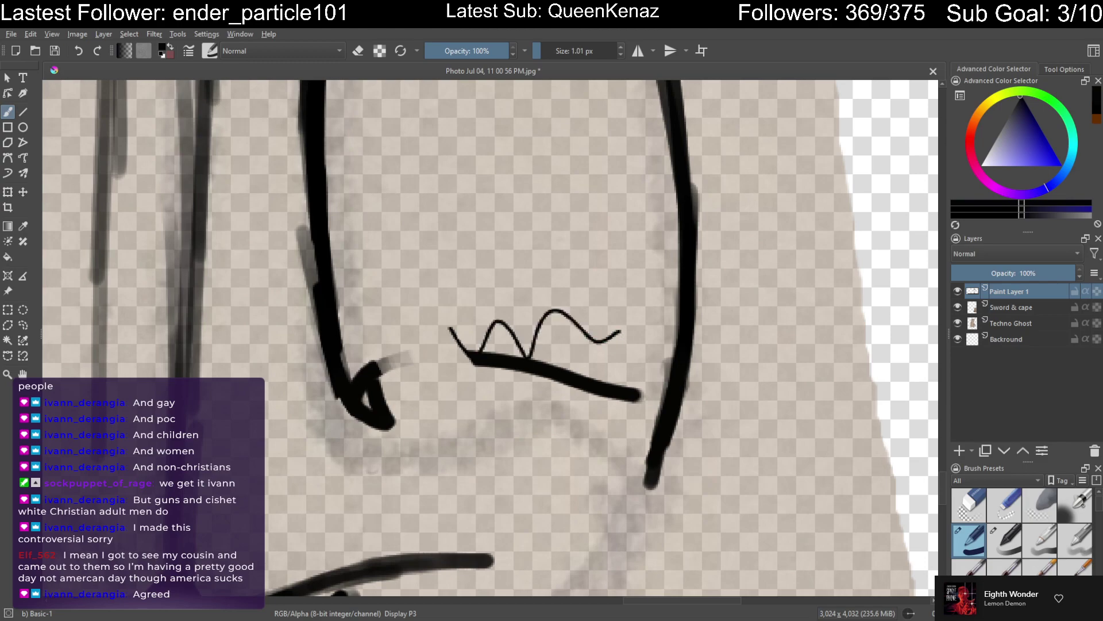
key("slash")
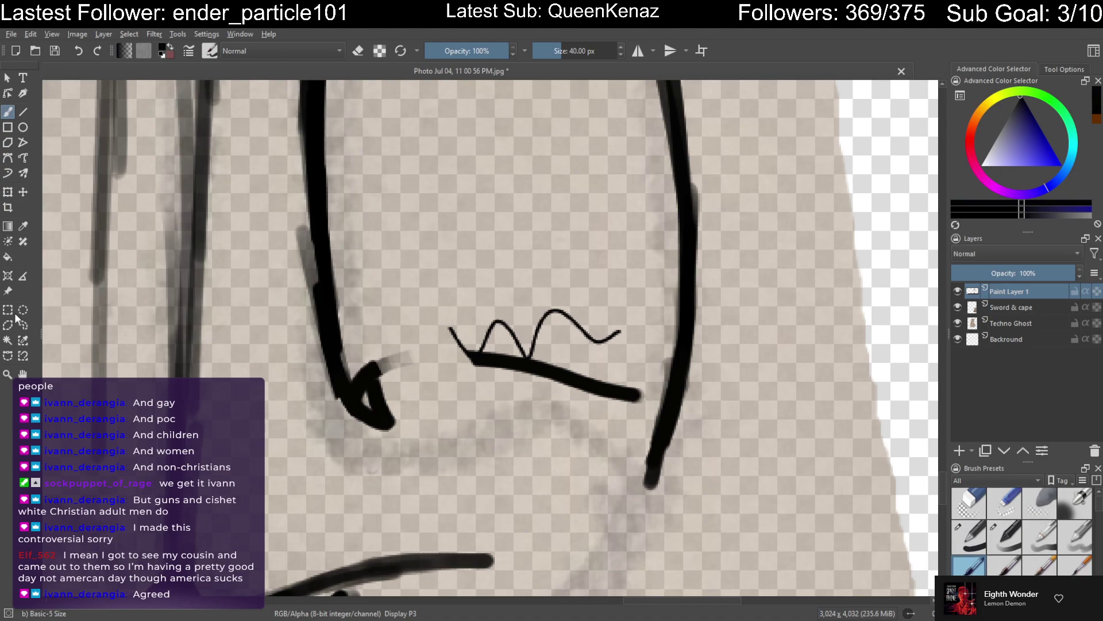
mouse_move(480, 221)
left_mouse_down()
mouse_move(682, 352)
mouse_move(744, 361)
left_mouse_up()
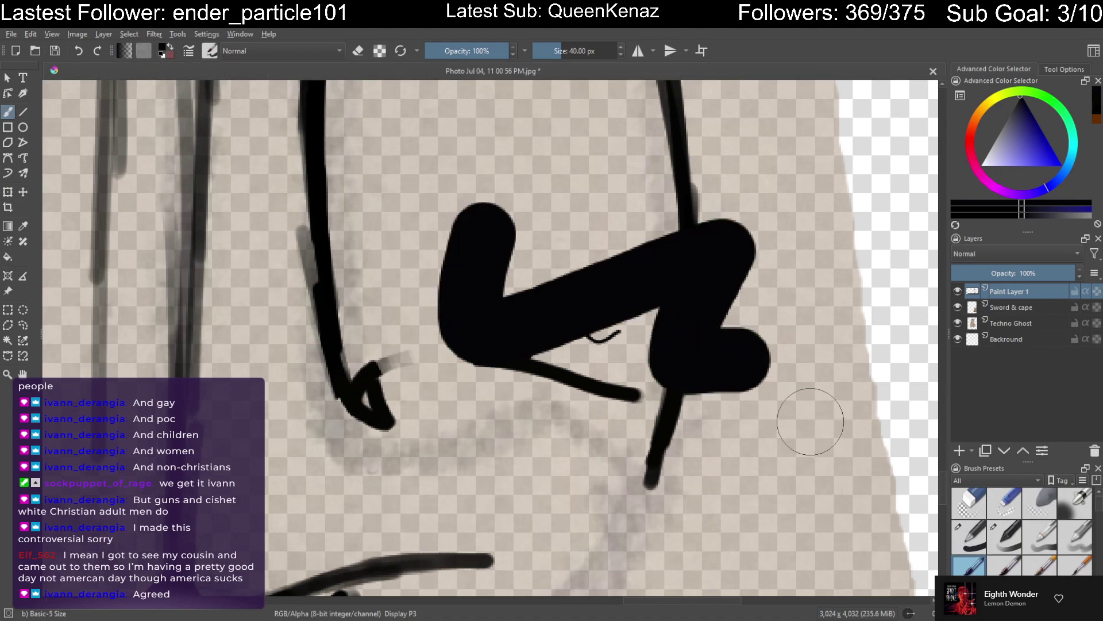
left_click(78, 51)
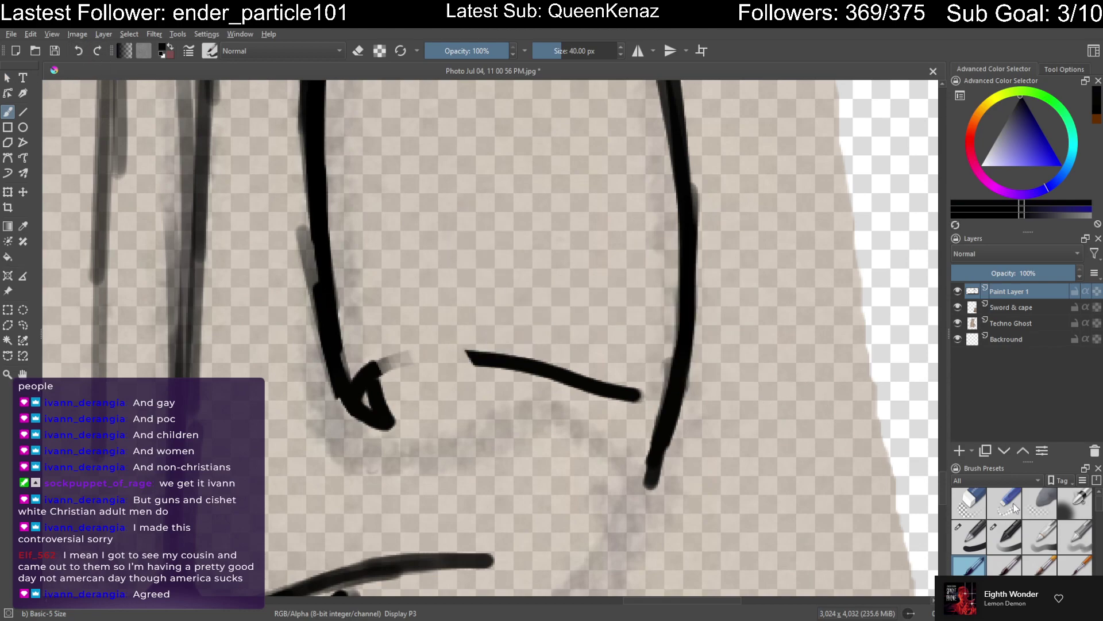
left_click(970, 534)
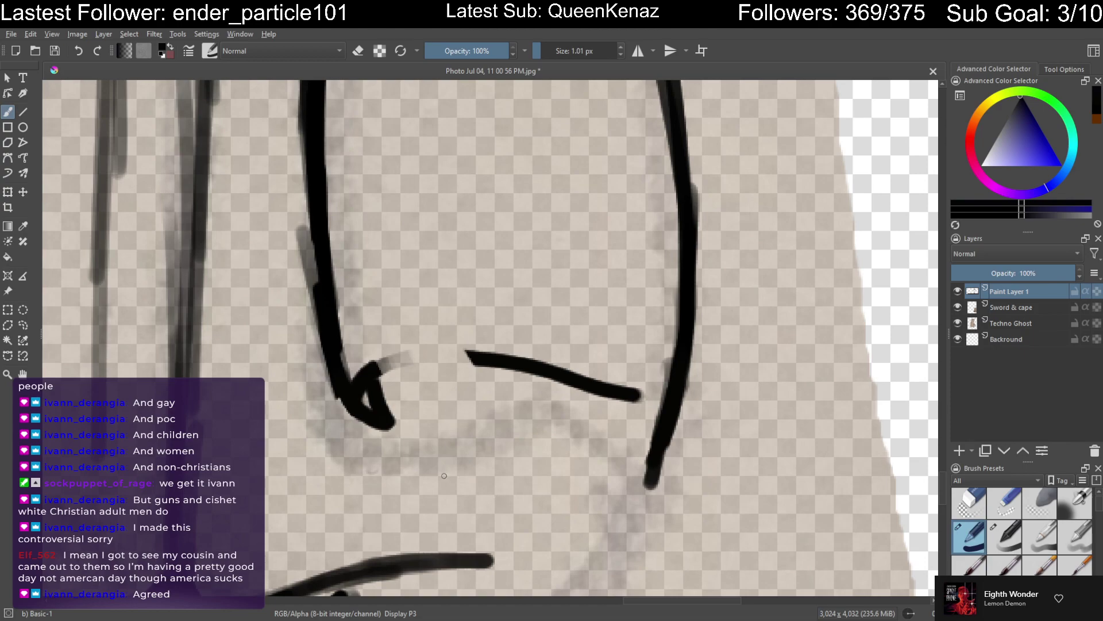
mouse_move(386, 278)
left_mouse_down()
mouse_move(419, 293)
mouse_move(473, 260)
mouse_move(607, 270)
mouse_move(651, 319)
left_mouse_up()
left_click_drag(392, 220, 639, 263)
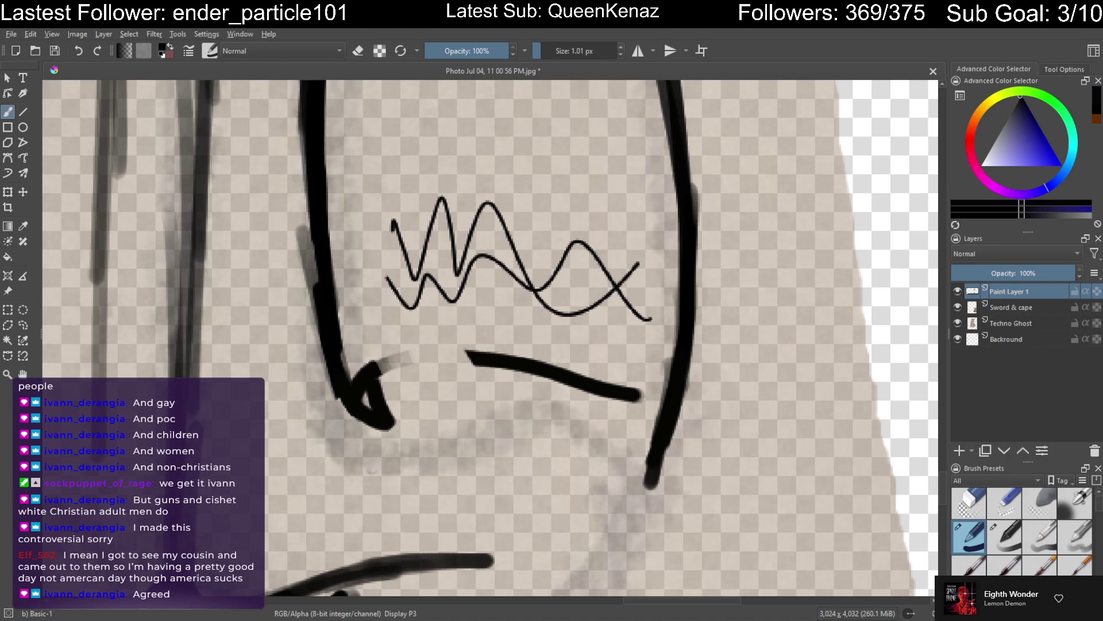
left_click(1005, 536)
key("e")
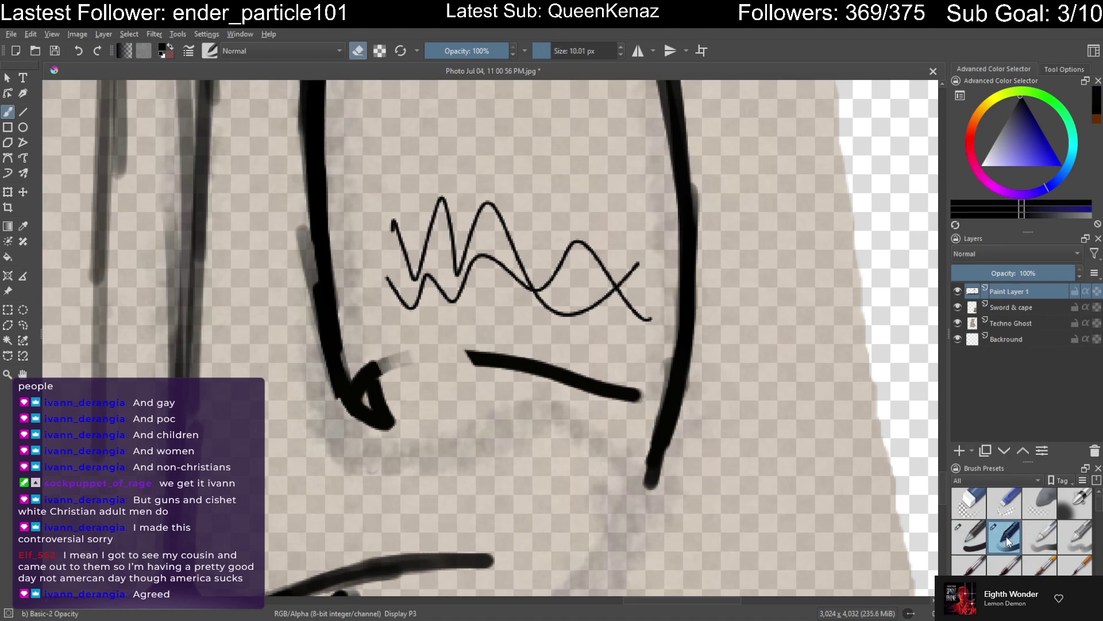
mouse_move(642, 461)
left_mouse_down()
mouse_move(743, 496)
mouse_move(742, 515)
mouse_move(616, 466)
left_mouse_up()
key("e")
mouse_move(439, 409)
left_mouse_down()
mouse_move(478, 410)
mouse_move(549, 478)
mouse_move(678, 486)
left_mouse_up()
mouse_move(387, 454)
left_mouse_down()
mouse_move(588, 459)
mouse_move(736, 438)
mouse_move(773, 373)
mouse_move(694, 337)
mouse_move(791, 301)
left_mouse_up()
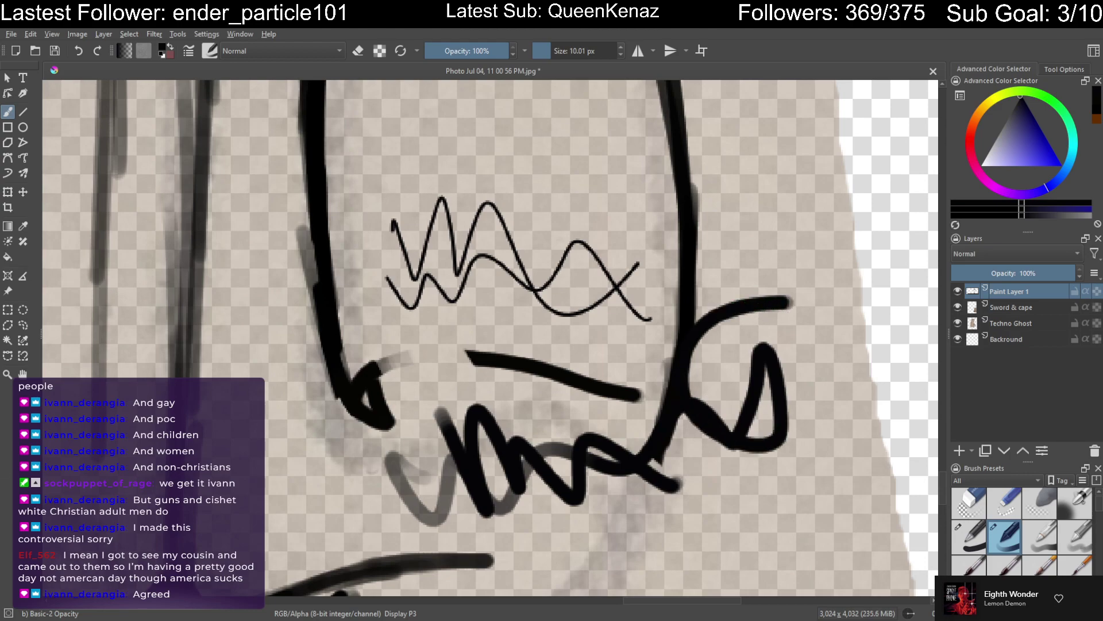
left_click(76, 52)
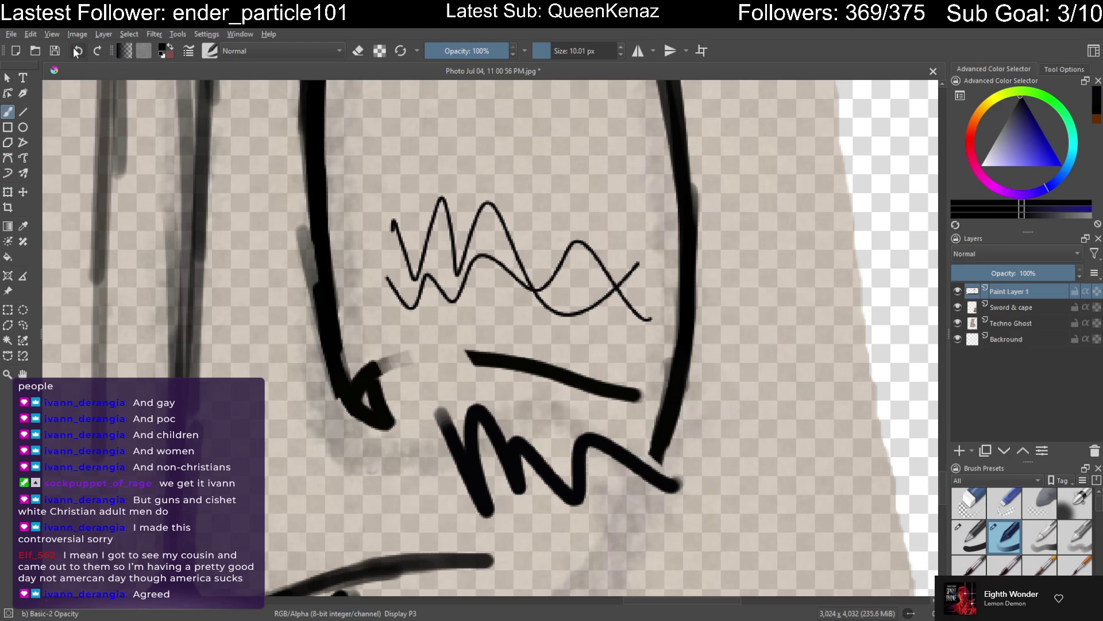
left_click(77, 51)
left_click(76, 52)
left_click(76, 51)
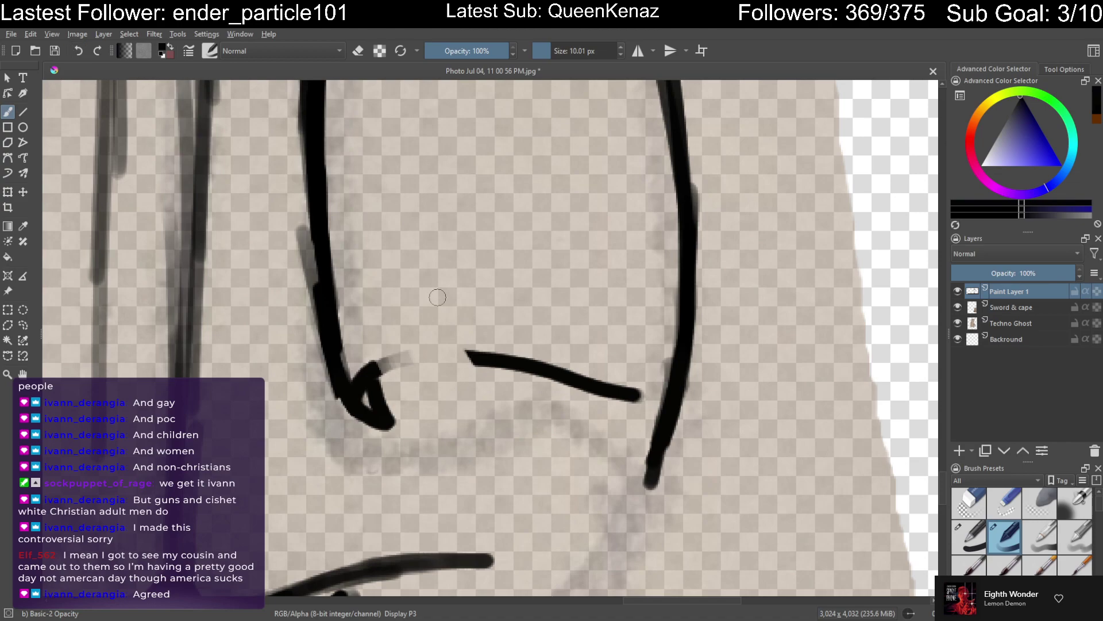
Erase the hem curve and a stray grey stroke beside the curl, undoing a trial arc
left_click_drag(382, 334, 394, 374)
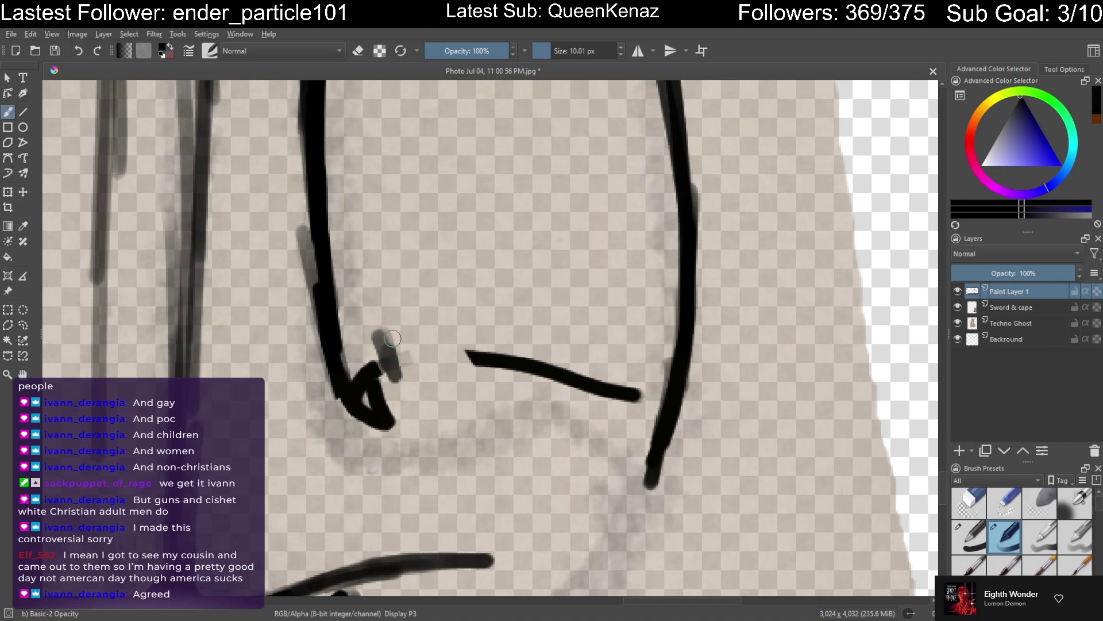
key("e")
mouse_move(381, 327)
left_mouse_down()
mouse_move(394, 373)
mouse_move(379, 345)
mouse_move(434, 404)
mouse_move(462, 353)
mouse_move(489, 395)
mouse_move(495, 358)
mouse_move(540, 405)
mouse_move(546, 368)
mouse_move(562, 365)
mouse_move(592, 396)
mouse_move(599, 378)
mouse_move(647, 421)
mouse_move(625, 388)
left_mouse_up()
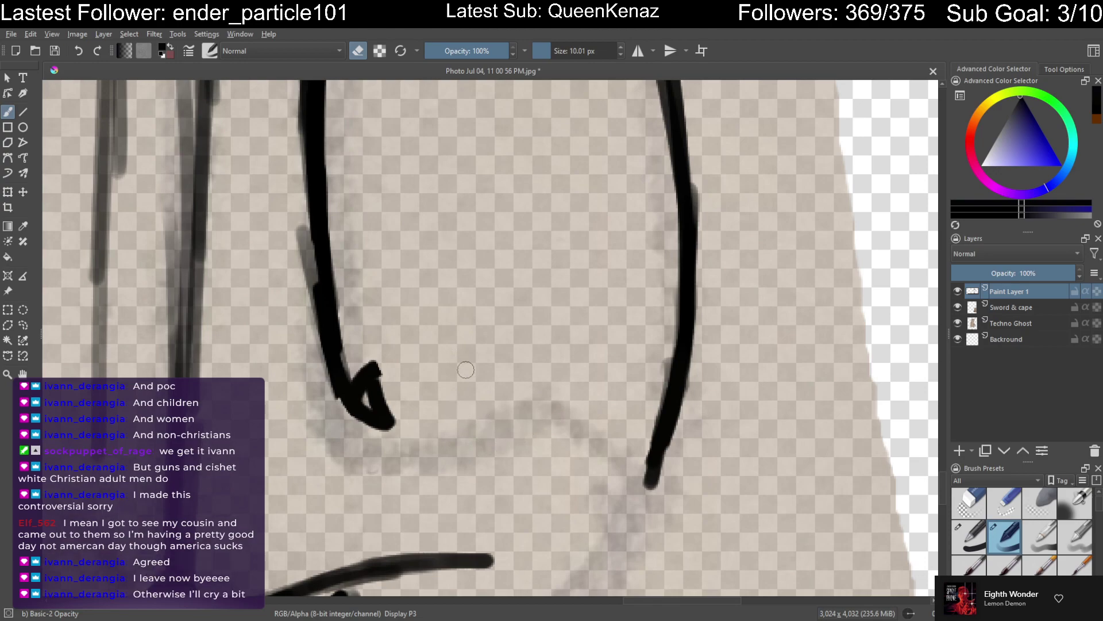
key("e")
mouse_move(363, 377)
left_mouse_down()
mouse_move(405, 361)
mouse_move(506, 424)
left_mouse_up()
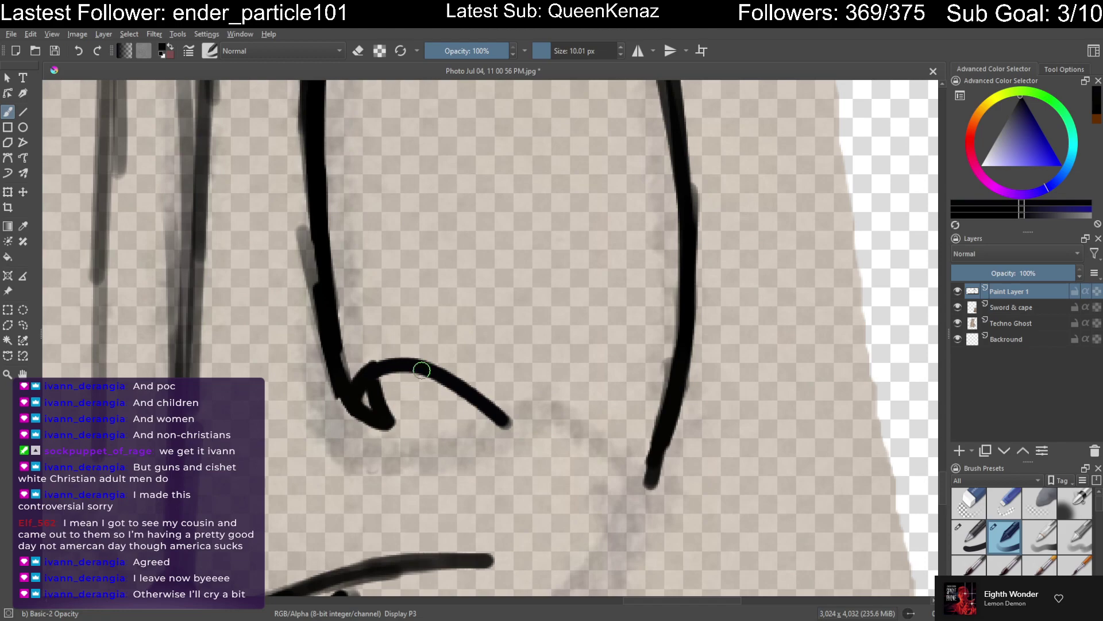
key("ctrl+z")
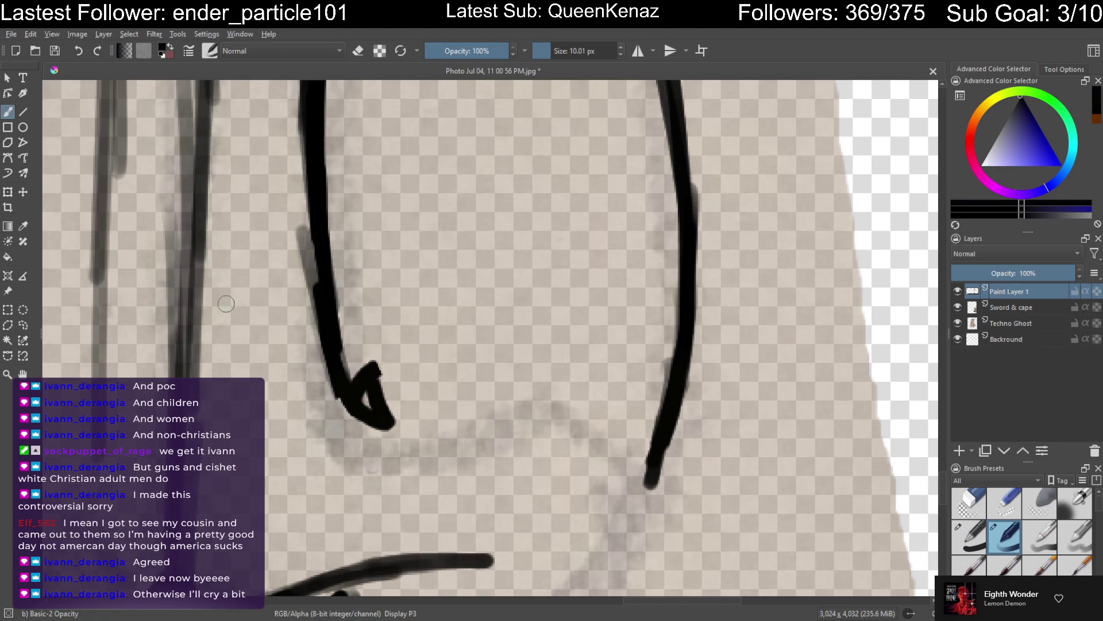
scroll(787, 520, "down", 4)
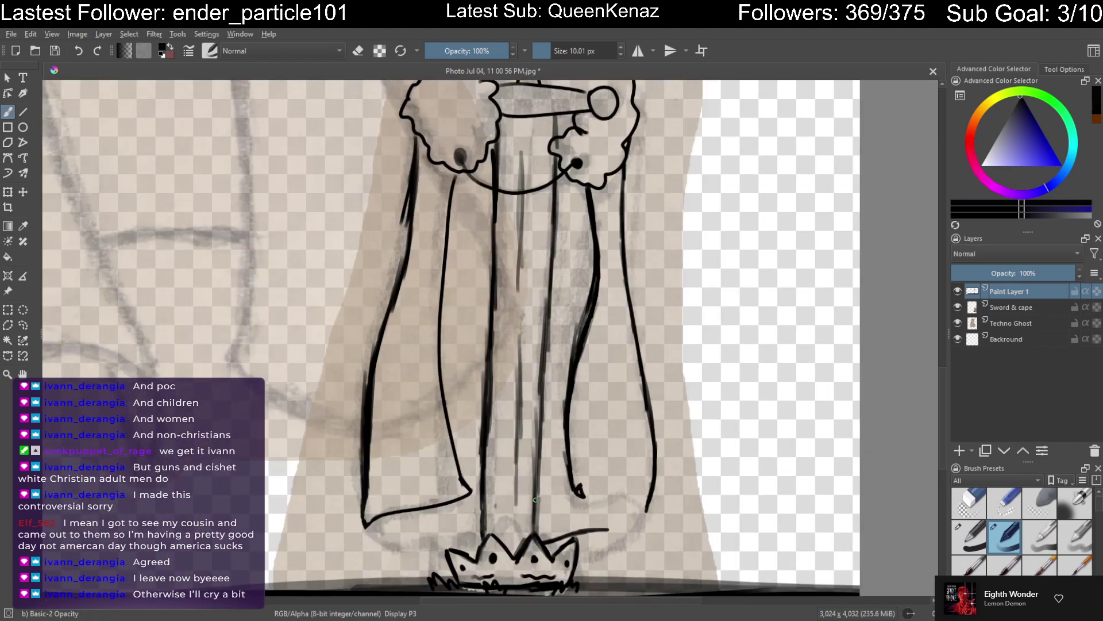
Ink short black lines joining the cape's bottom-left and bottom-right corners to the curl
scroll(535, 499, "down", 2)
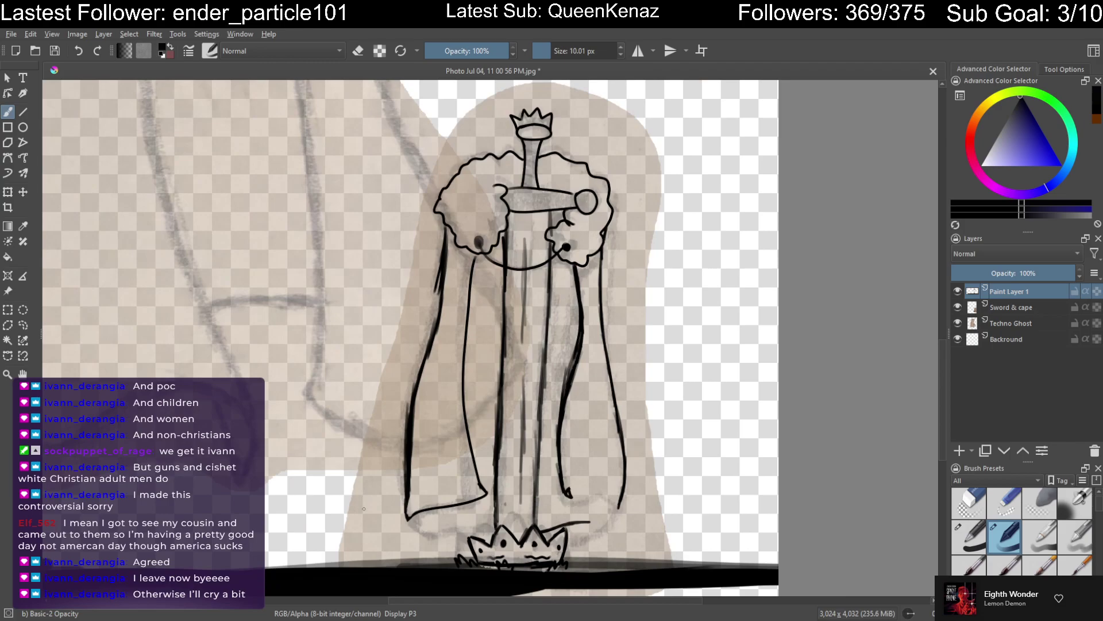
left_click_drag(601, 495, 571, 475)
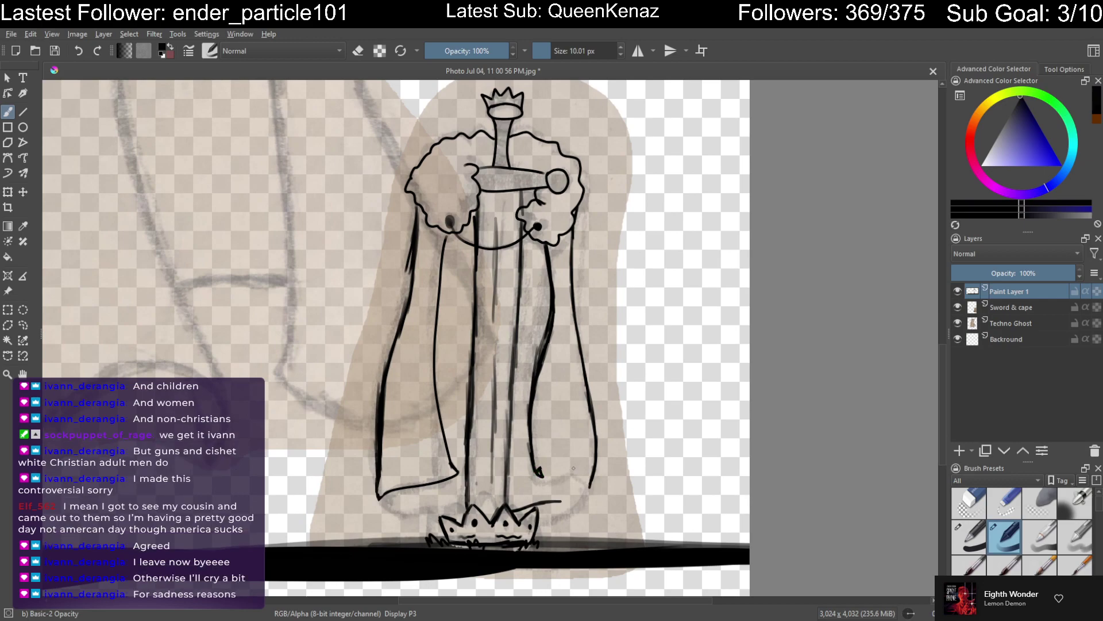
left_click_drag(576, 481, 574, 470)
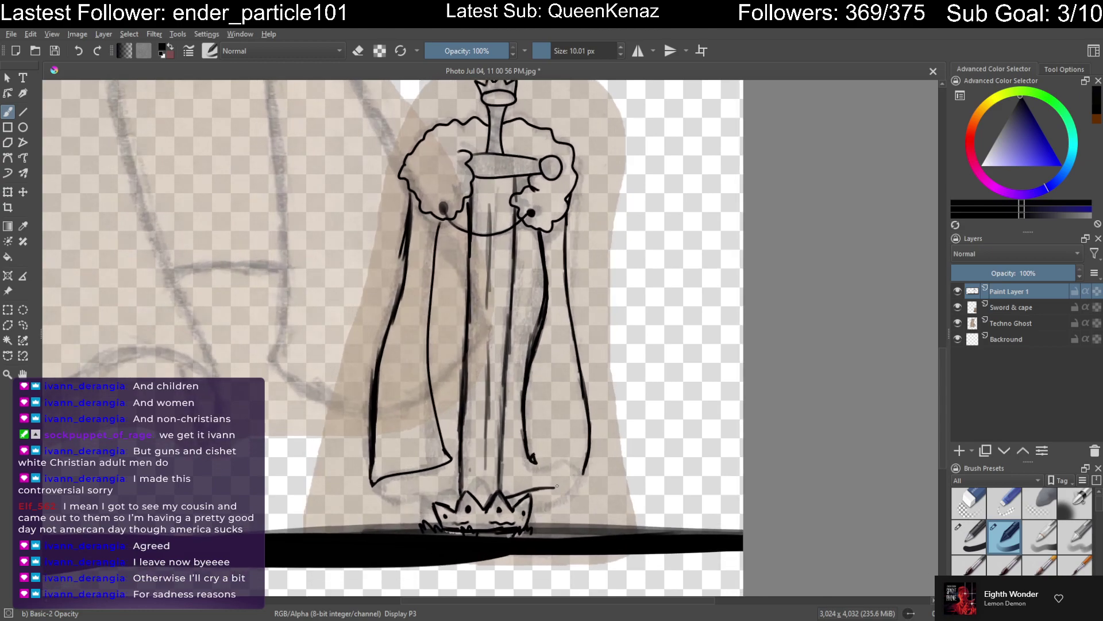
left_click_drag(372, 486, 451, 496)
left_click_drag(563, 474, 534, 462)
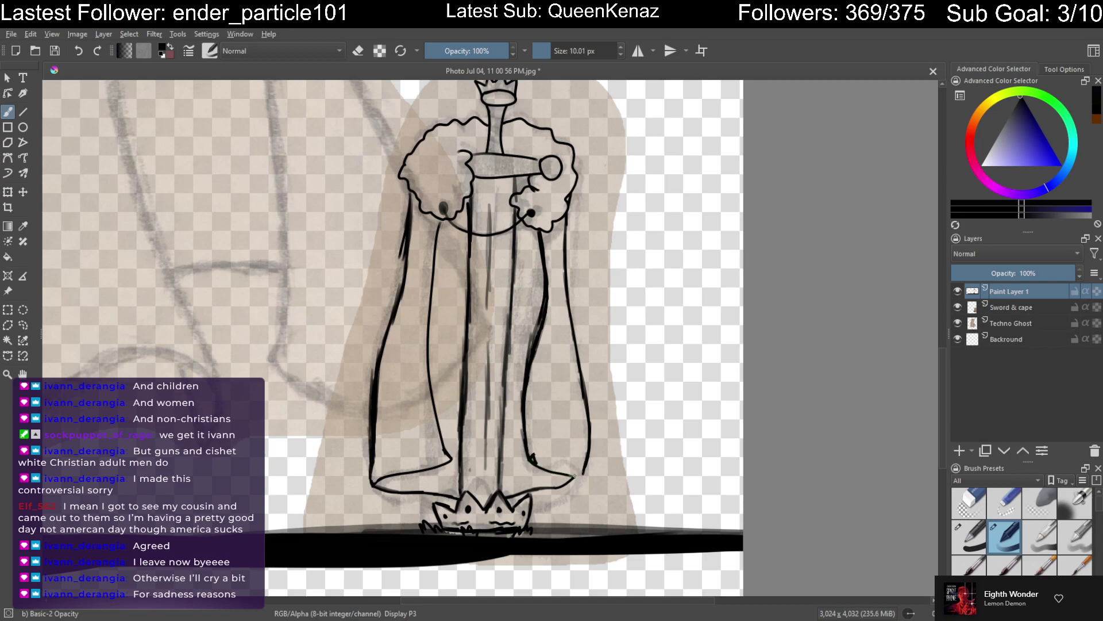
left_click_drag(577, 470, 570, 318)
key("ctrl+z")
left_click_drag(573, 477, 584, 469)
key("ctrl+z")
key("ctrl+z")
left_click(98, 50)
key("ctrl+plus")
key("ctrl+plus")
key("ctrl+plus")
key("ctrl+plus")
key("ctrl+plus")
key("ctrl+plus")
key("ctrl+plus")
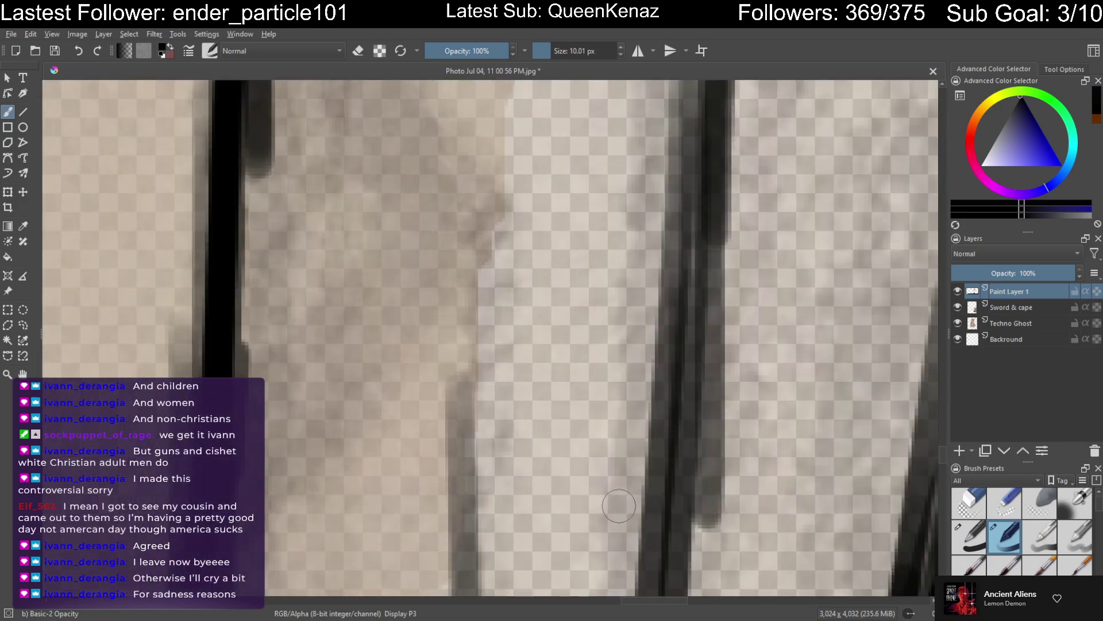
Darken the faded line into the cape's lower-right corner toward the boot tip
left_click_drag(672, 537, 390, 275)
mouse_move(705, 561)
left_mouse_down()
mouse_move(434, 308)
mouse_move(454, 359)
mouse_move(328, 275)
mouse_move(487, 45)
left_mouse_up()
mouse_move(523, 582)
left_mouse_down()
mouse_move(613, 343)
mouse_move(611, 384)
left_mouse_up()
mouse_move(366, 349)
left_mouse_down()
mouse_move(455, 373)
mouse_move(515, 413)
left_mouse_up()
scroll(571, 440, "down", 5)
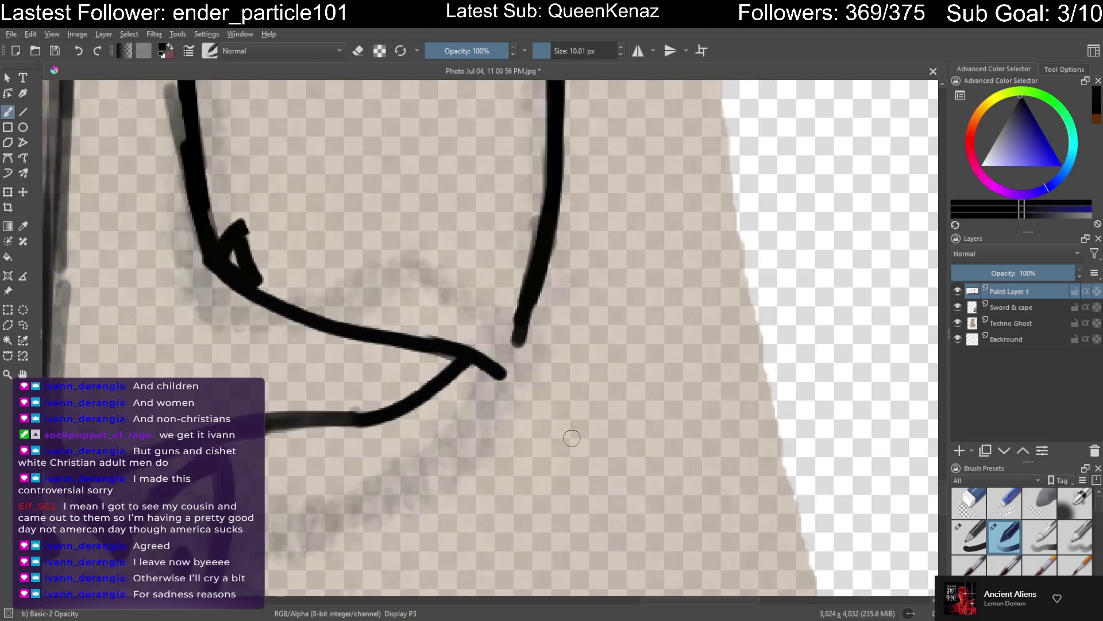
scroll(554, 429, "up", 5)
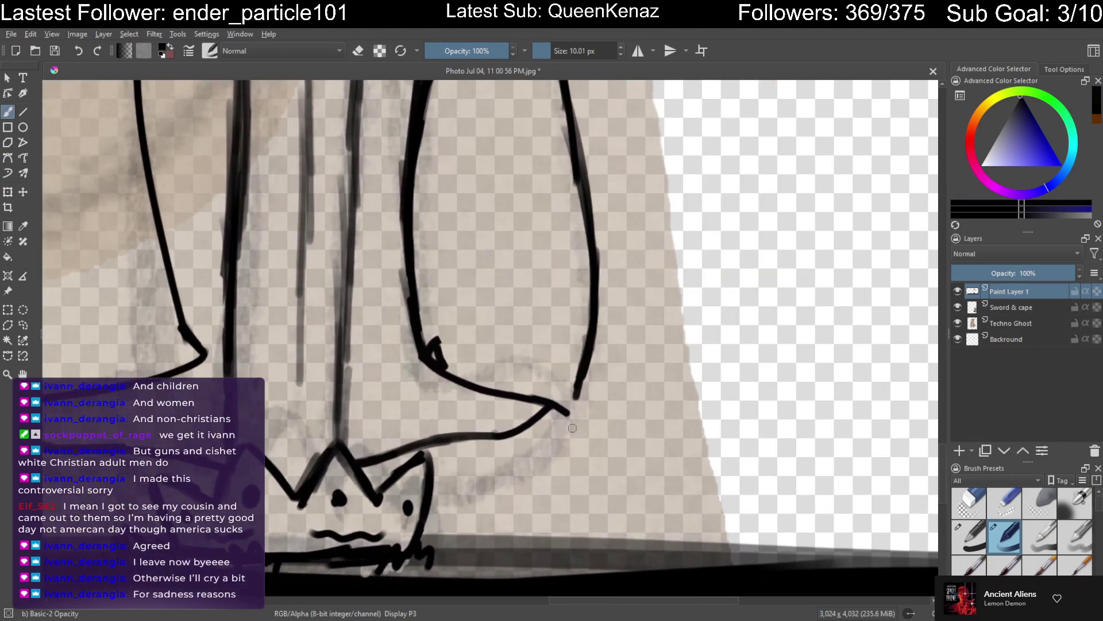
left_click(81, 53)
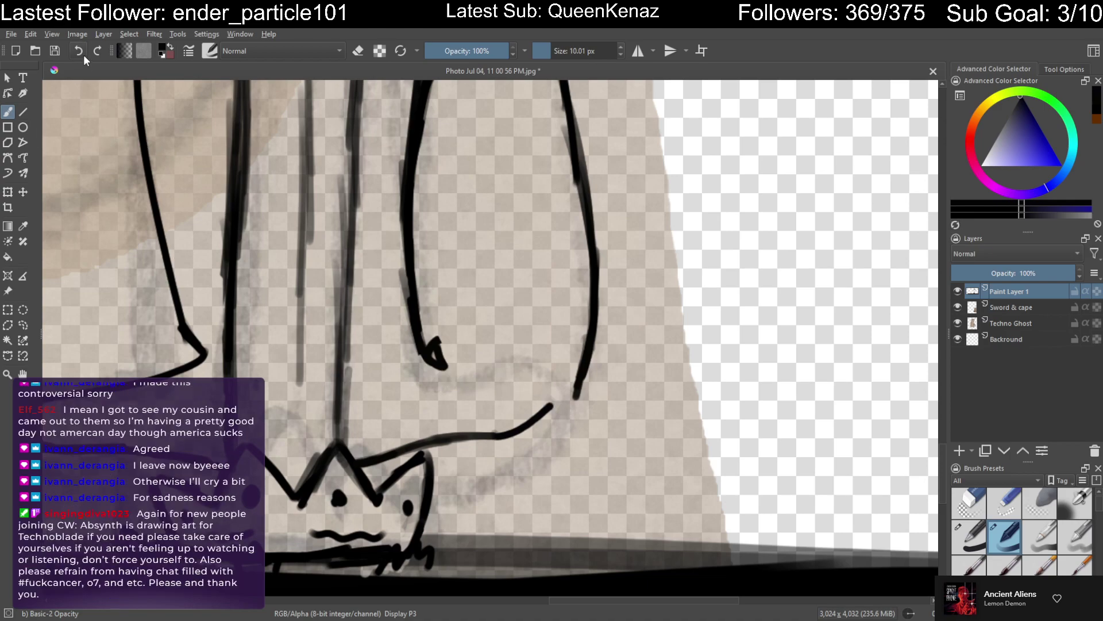
left_click(101, 53)
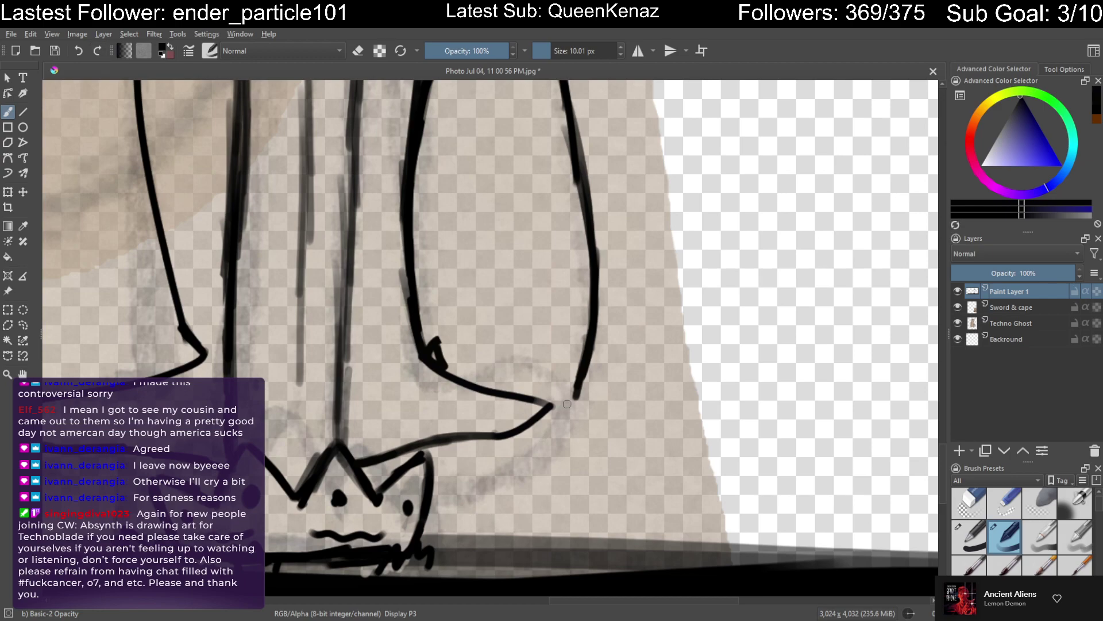
Outline the boot tip's underside, then erase part of the lower boot curve
left_click_drag(546, 406, 581, 424)
mouse_move(501, 438)
left_mouse_down()
mouse_move(555, 431)
mouse_move(515, 435)
mouse_move(564, 415)
left_mouse_up()
key("ctrl+z")
left_click(516, 434, "ctrl")
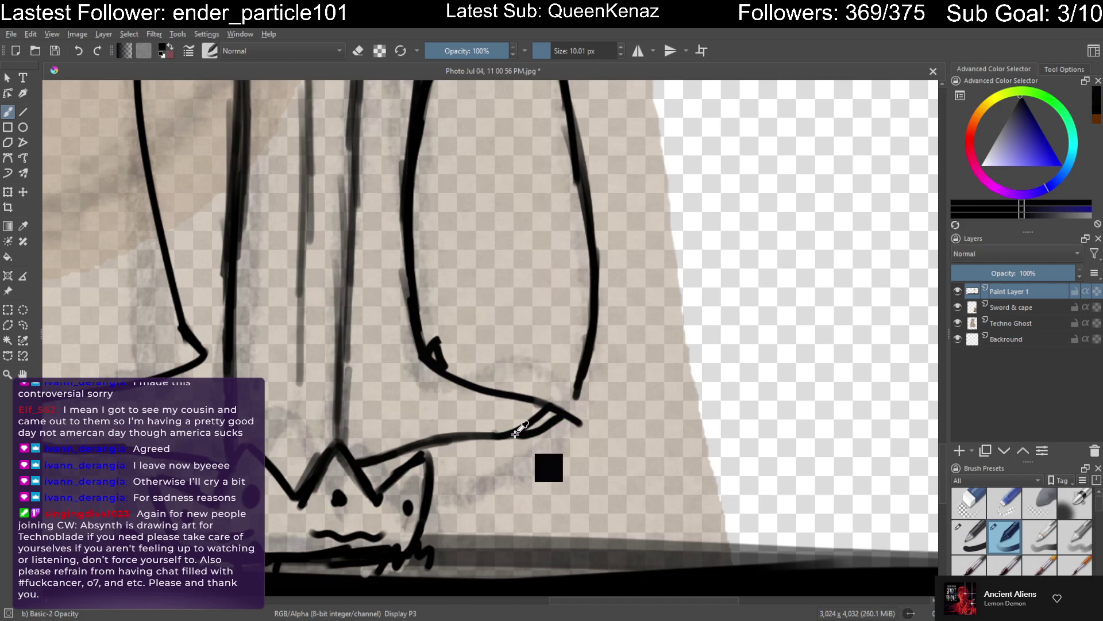
key("ctrl+z")
left_click_drag(519, 433, 538, 430)
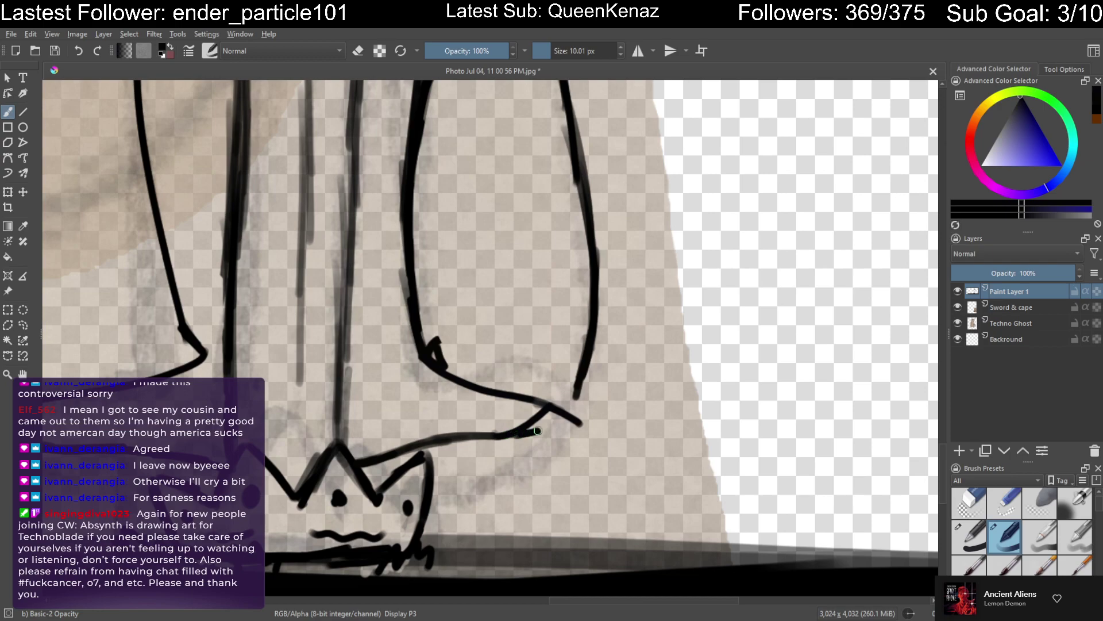
key("ctrl+z")
key("e")
mouse_move(518, 422)
left_mouse_down()
mouse_move(526, 432)
mouse_move(533, 409)
mouse_move(552, 417)
left_mouse_up()
Erase a gap at the tip of the right foot line
scroll(547, 413, "down", 2)
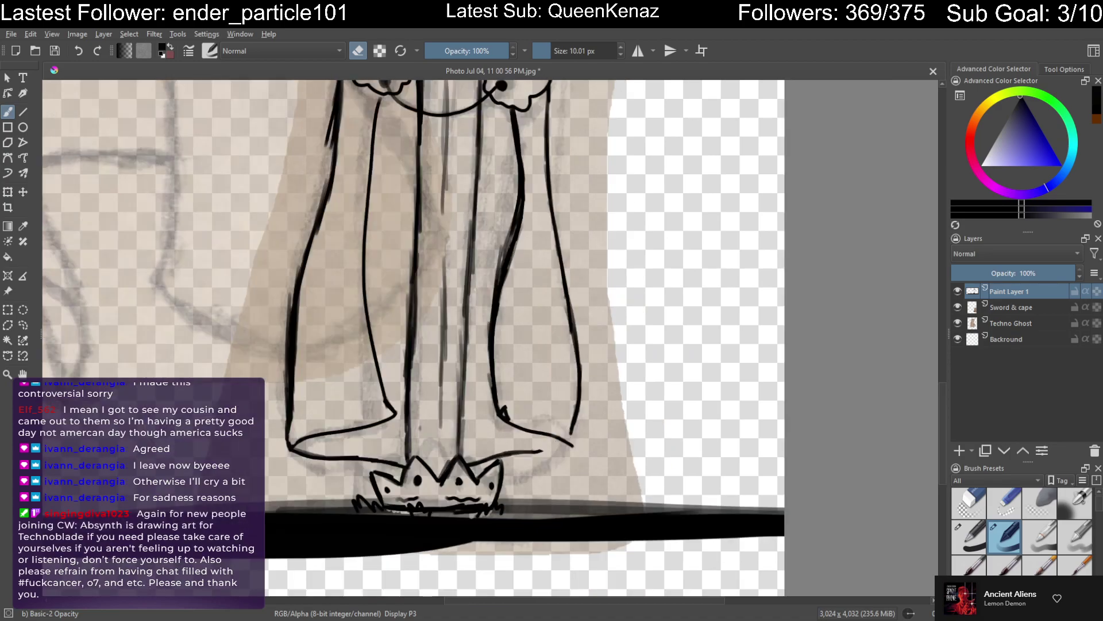
scroll(545, 443, "down", 2)
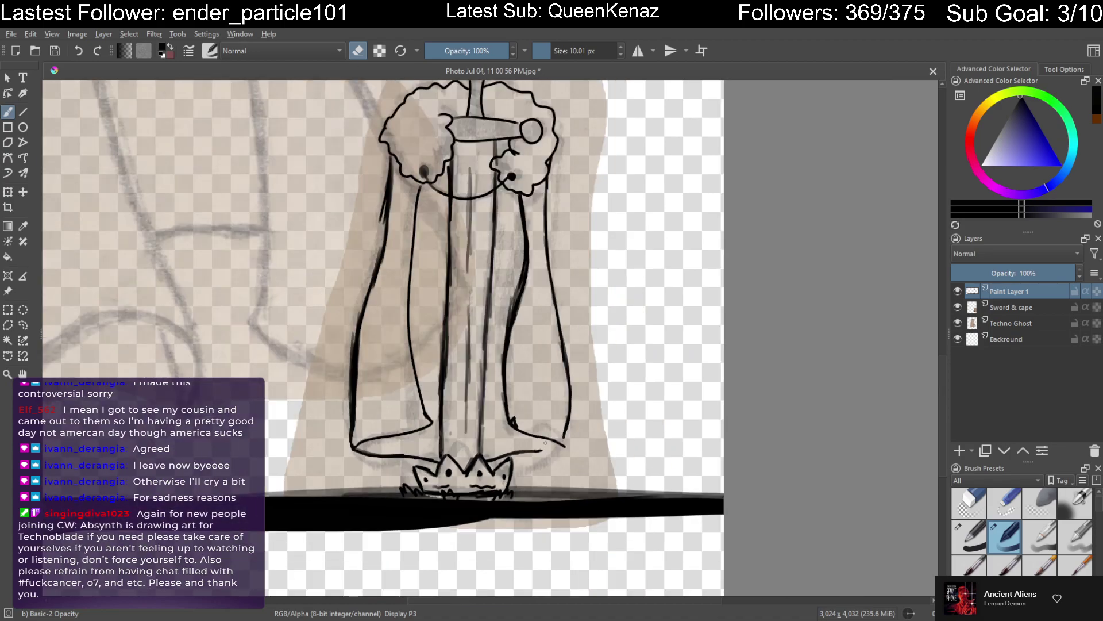
scroll(546, 494, "up", 5)
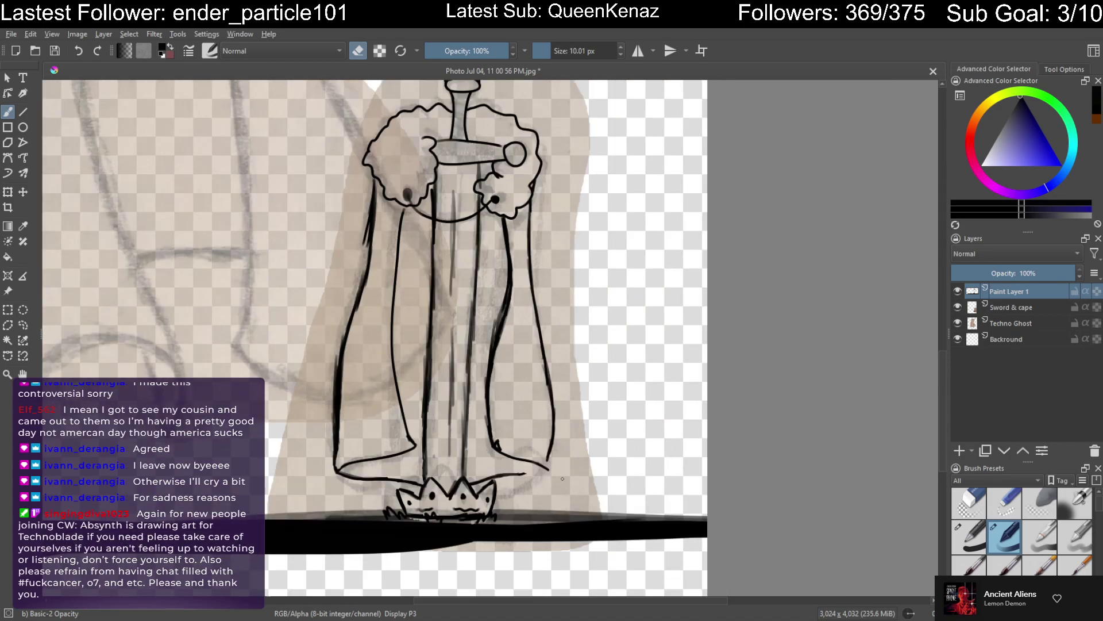
scroll(566, 486, "up", 2)
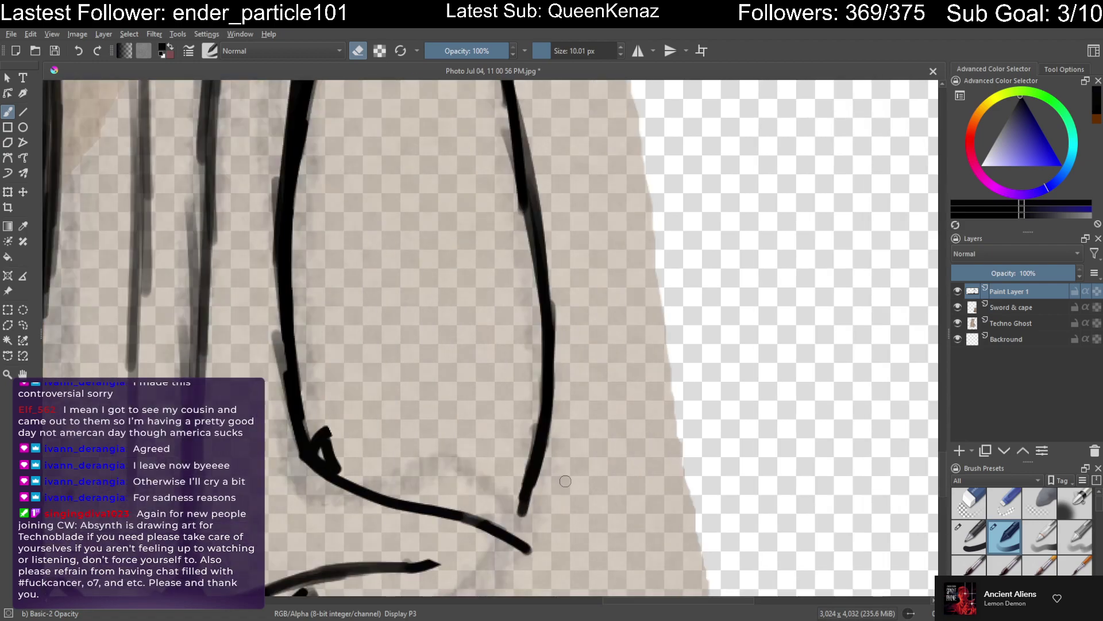
mouse_move(524, 428)
left_mouse_down()
mouse_move(535, 460)
mouse_move(517, 511)
mouse_move(526, 443)
mouse_move(550, 396)
mouse_move(549, 446)
left_mouse_up()
key("e")
Extend the bottom curve and carry the cape's right-hand line upward in one continuous stroke
mouse_move(524, 549)
left_mouse_down()
mouse_move(547, 550)
mouse_move(517, 404)
left_mouse_up()
left_click_drag(528, 479, 521, 366)
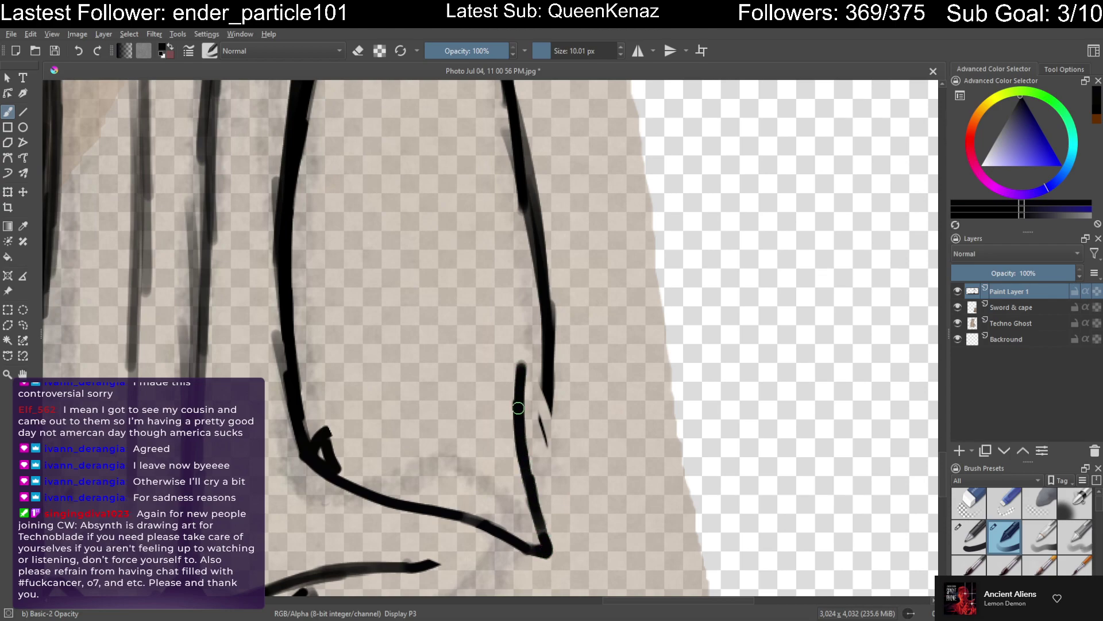
left_click_drag(518, 408, 523, 287)
left_click_drag(520, 326, 517, 208)
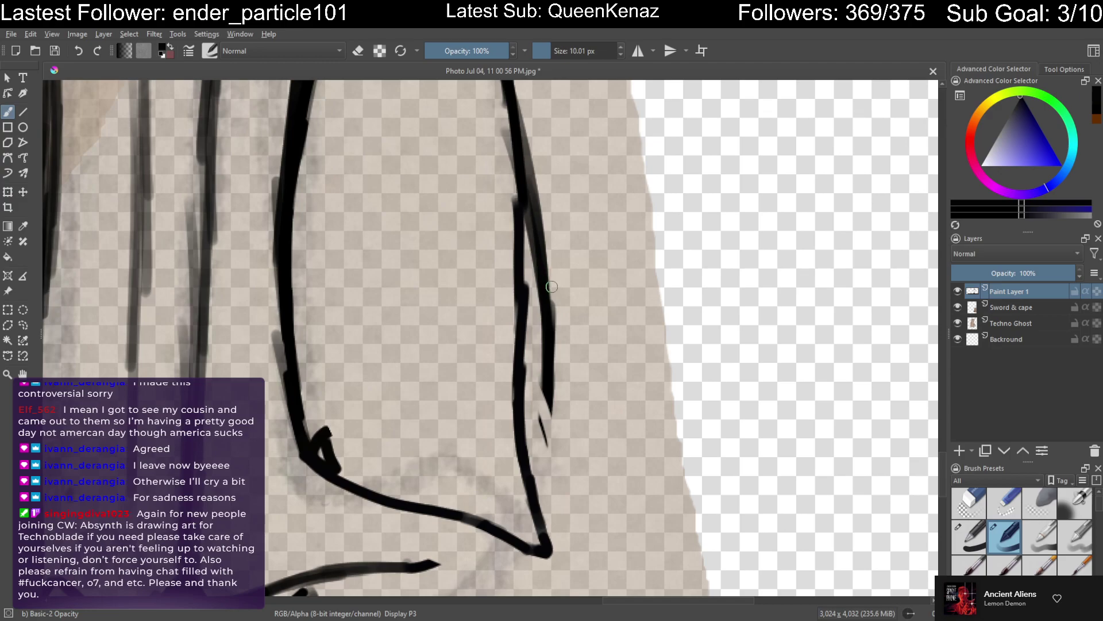
key("minus")
key("minus")
key("minus")
mouse_move(532, 268)
left_mouse_down()
mouse_move(554, 356)
mouse_move(536, 347)
left_mouse_up()
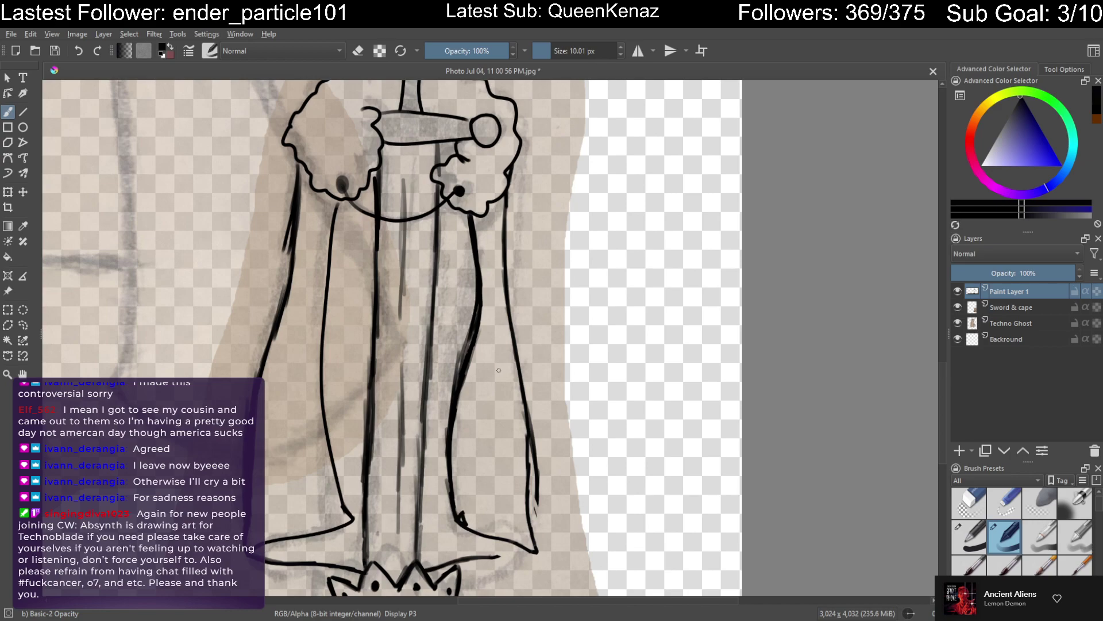
Draw a single thin inner fold line down the cape's right side, discarding extra strokes
left_click_drag(479, 285, 495, 378)
left_click_drag(481, 301, 505, 417)
left_click_drag(482, 332, 501, 444)
left_click_drag(484, 358, 503, 485)
mouse_move(493, 434)
left_mouse_down()
mouse_move(489, 539)
mouse_move(489, 425)
left_mouse_up()
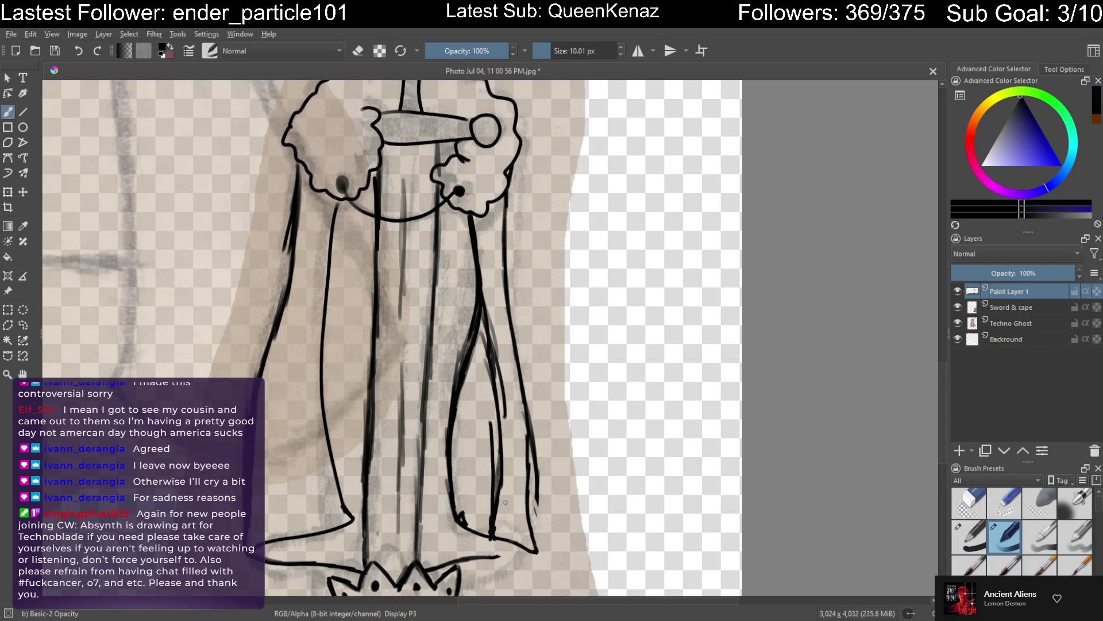
key("ctrl+z")
key("ctrl+z")
key("ctrl+z")
key("ctrl+z")
key("ctrl+z")
key("ctrl+z")
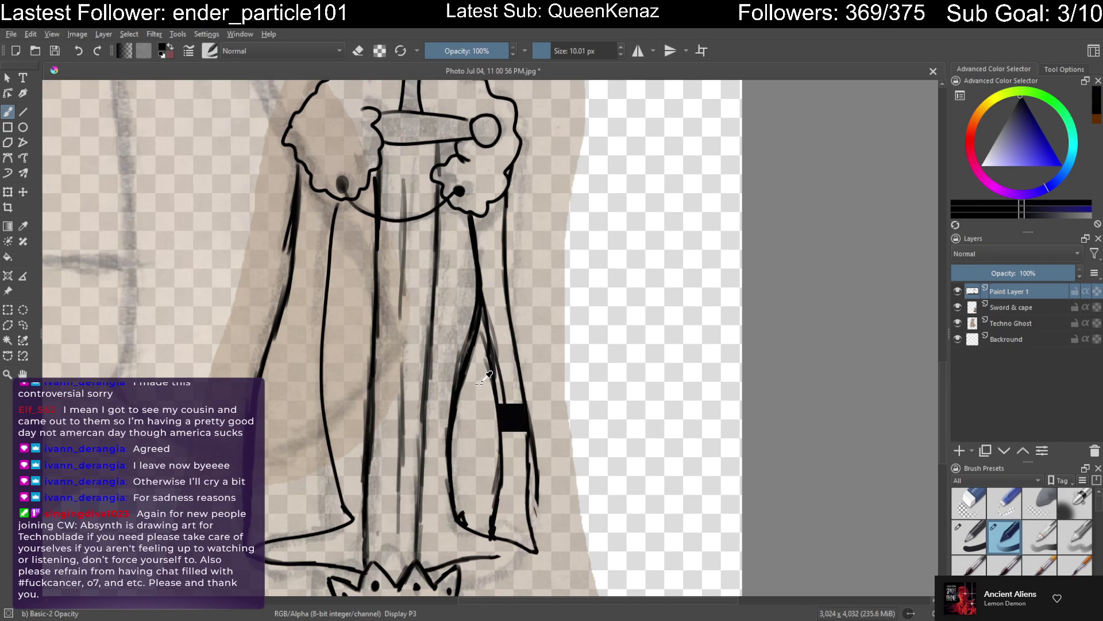
key("ctrl+z")
key("ctrl+z")
key("ctrl+z")
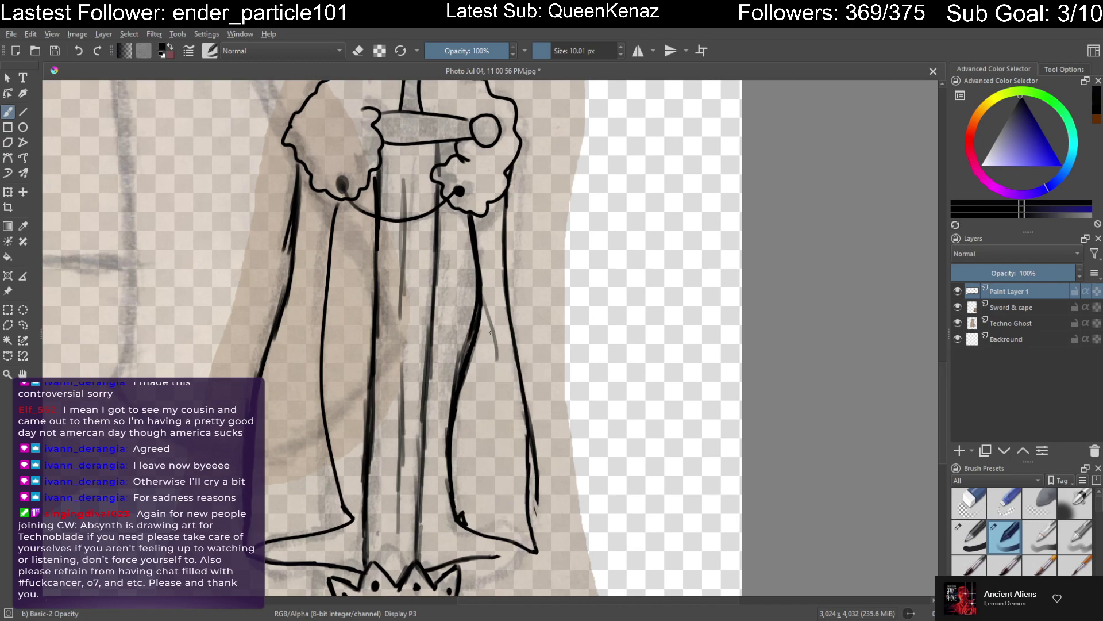
mouse_move(481, 285)
left_mouse_down()
mouse_move(496, 377)
mouse_move(488, 473)
mouse_move(505, 540)
mouse_move(489, 479)
mouse_move(560, 485)
mouse_move(521, 422)
mouse_move(514, 384)
mouse_move(530, 408)
left_mouse_up()
Thicken the hem toward the cape tip and erase stray marks on the right edge and fold
left_click_drag(515, 514, 546, 506)
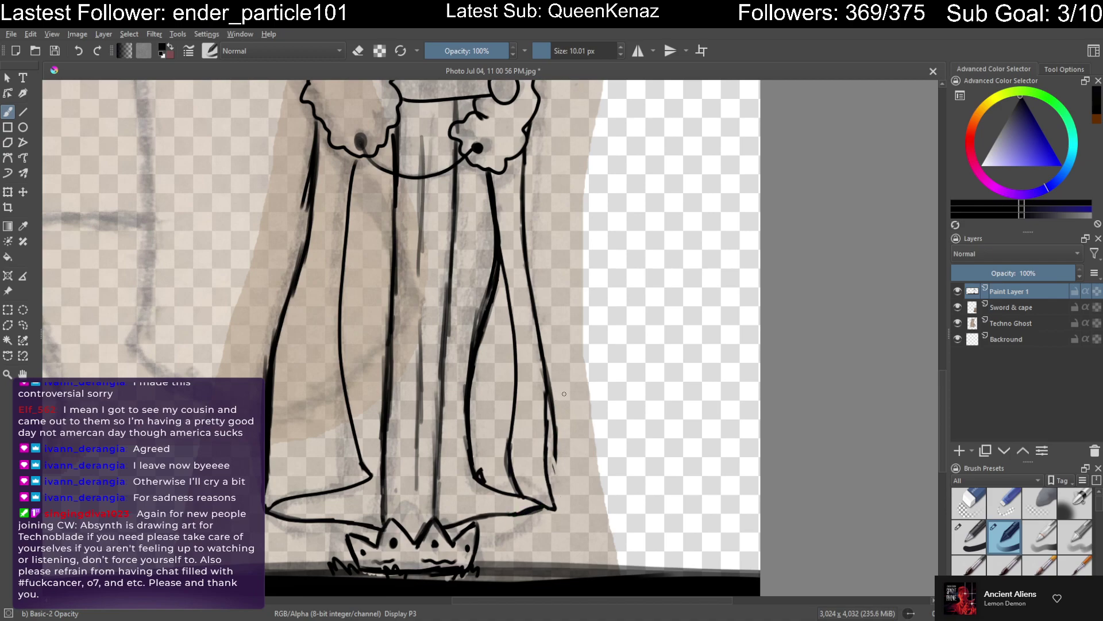
key("e")
left_click_drag(551, 376, 559, 469)
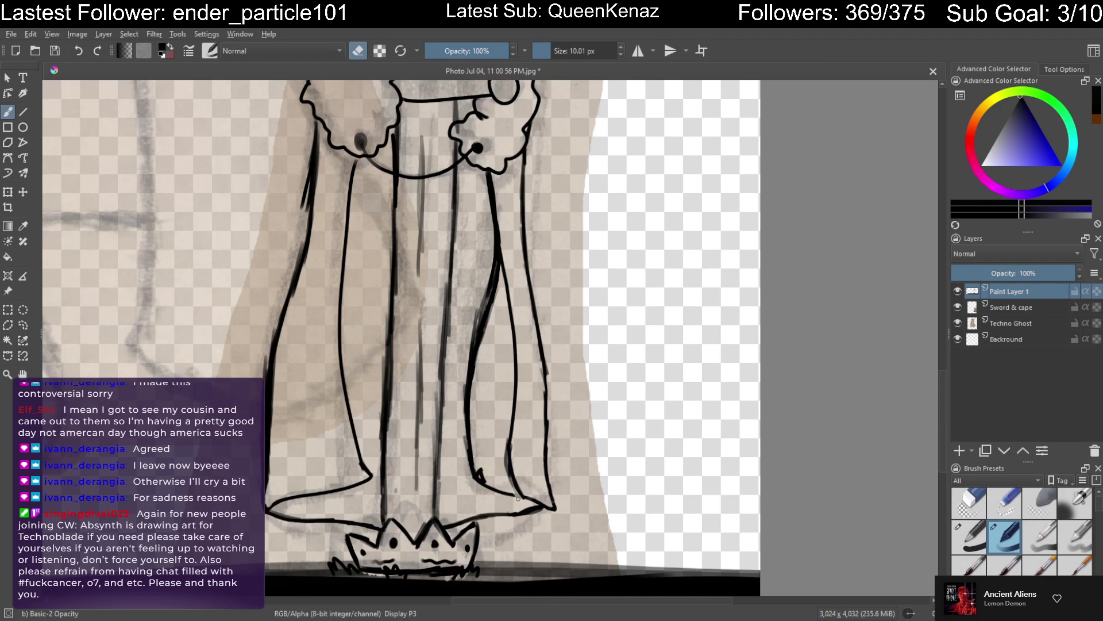
left_click_drag(504, 490, 504, 498)
mouse_move(489, 244)
left_mouse_down()
mouse_move(499, 284)
mouse_move(490, 270)
mouse_move(481, 309)
mouse_move(483, 299)
left_mouse_up()
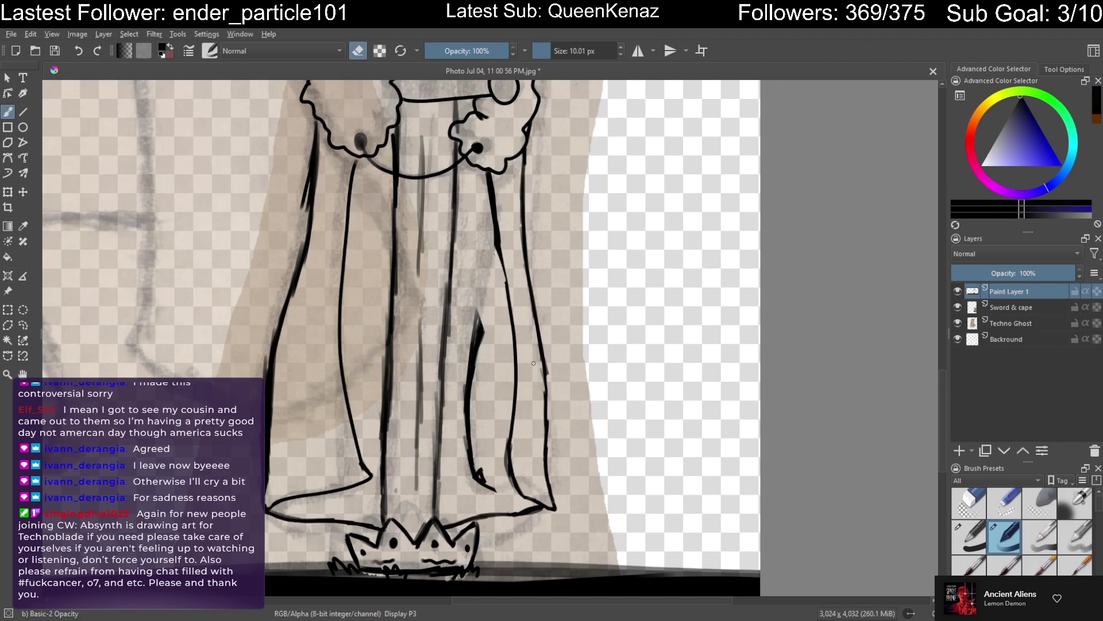
Extend the inner fold line upward, restore the erased edge piece, and pick black
scroll(533, 360, "down", 1)
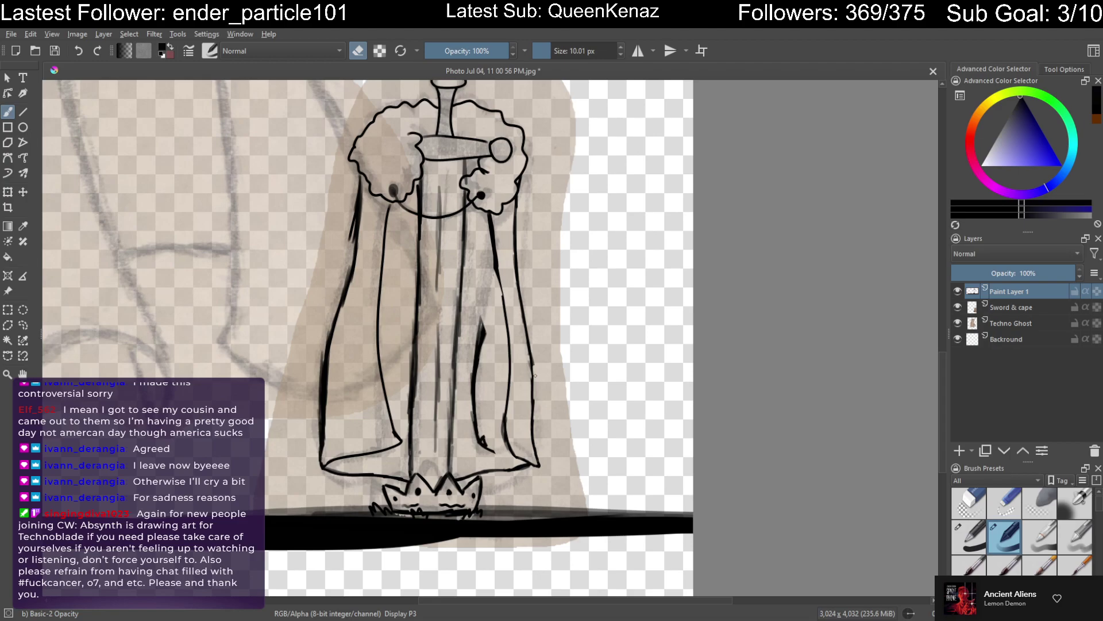
left_click_drag(484, 391, 524, 435)
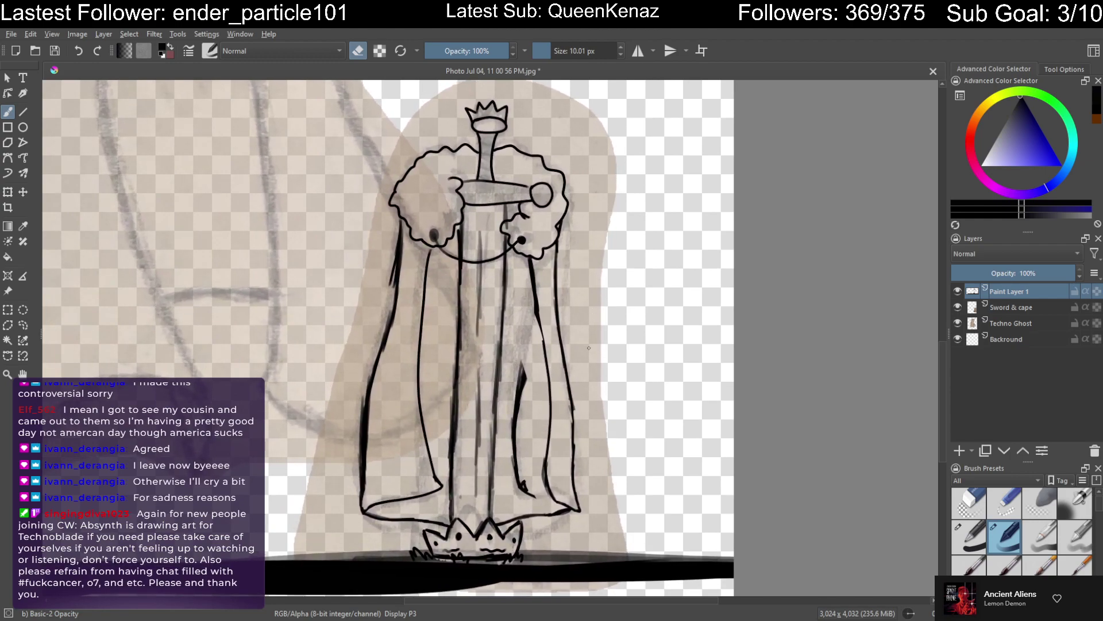
left_click_drag(535, 313, 521, 379)
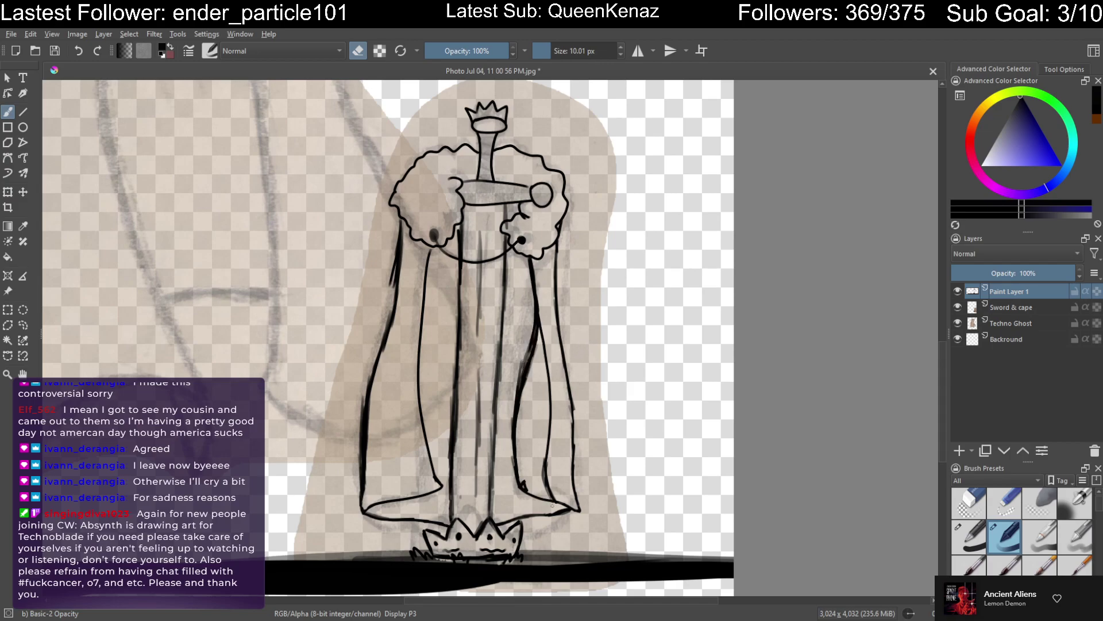
left_click_drag(558, 476, 529, 434)
key("ctrl+z")
left_click(506, 330, "ctrl")
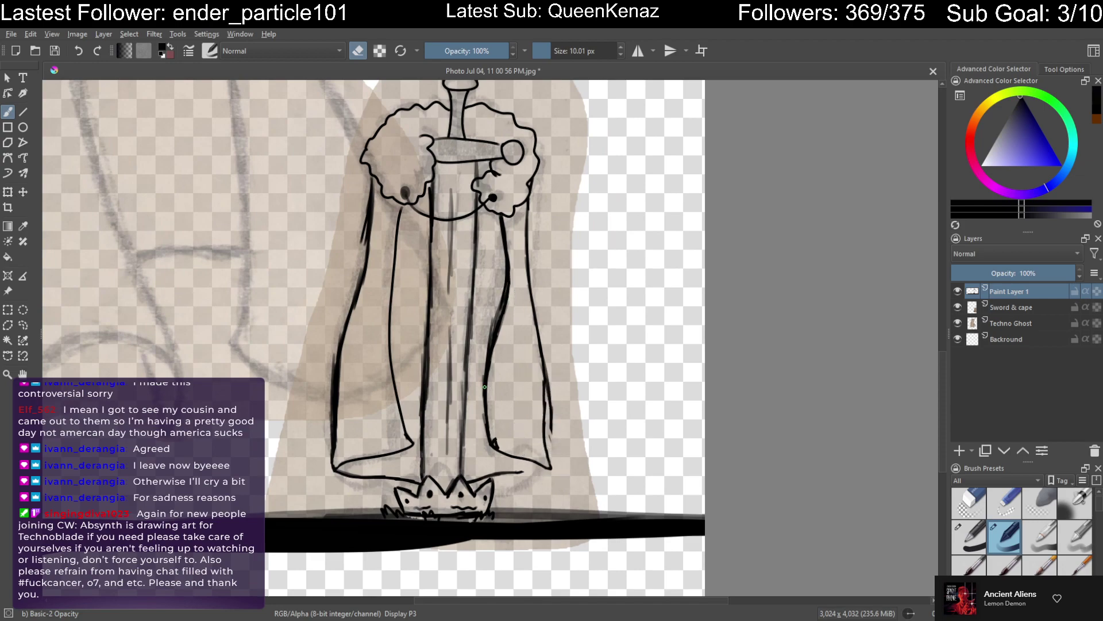
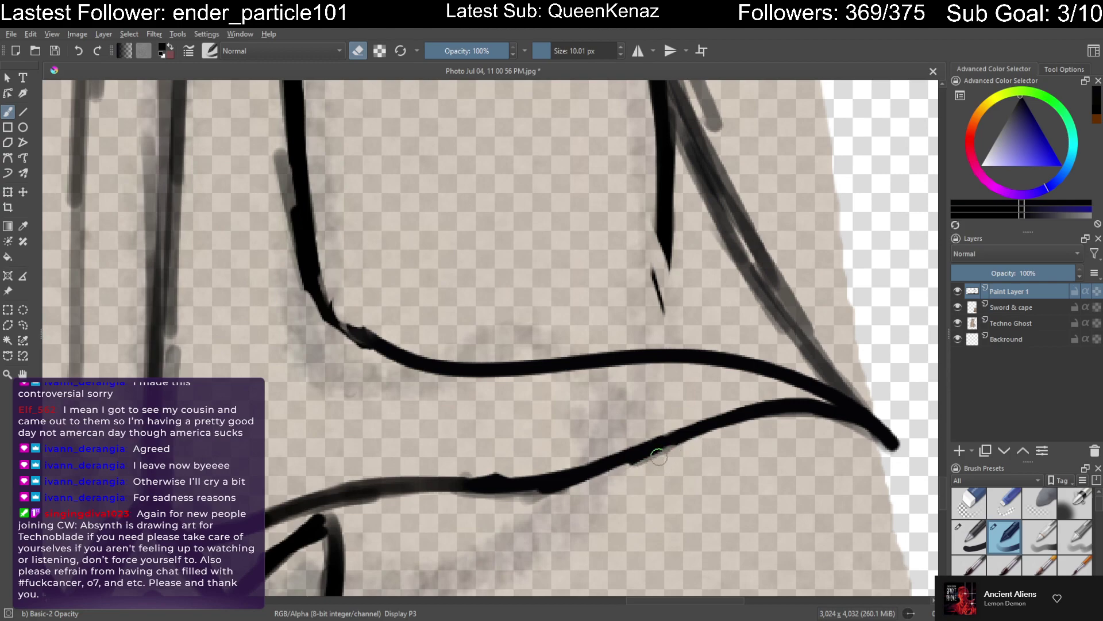
Smooth the lower cape stroke, remove the smudge and erase a small detached fragment
mouse_move(566, 499)
left_mouse_down()
mouse_move(484, 504)
mouse_move(576, 493)
mouse_move(459, 501)
mouse_move(456, 493)
mouse_move(509, 471)
mouse_move(472, 472)
left_mouse_up()
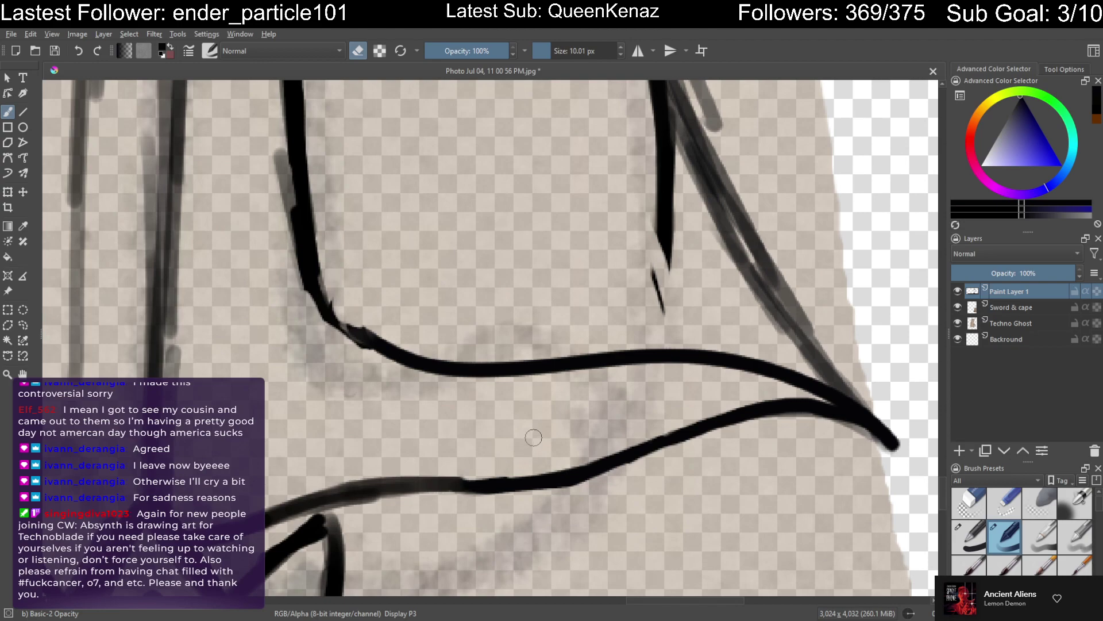
left_click_drag(634, 266, 649, 259)
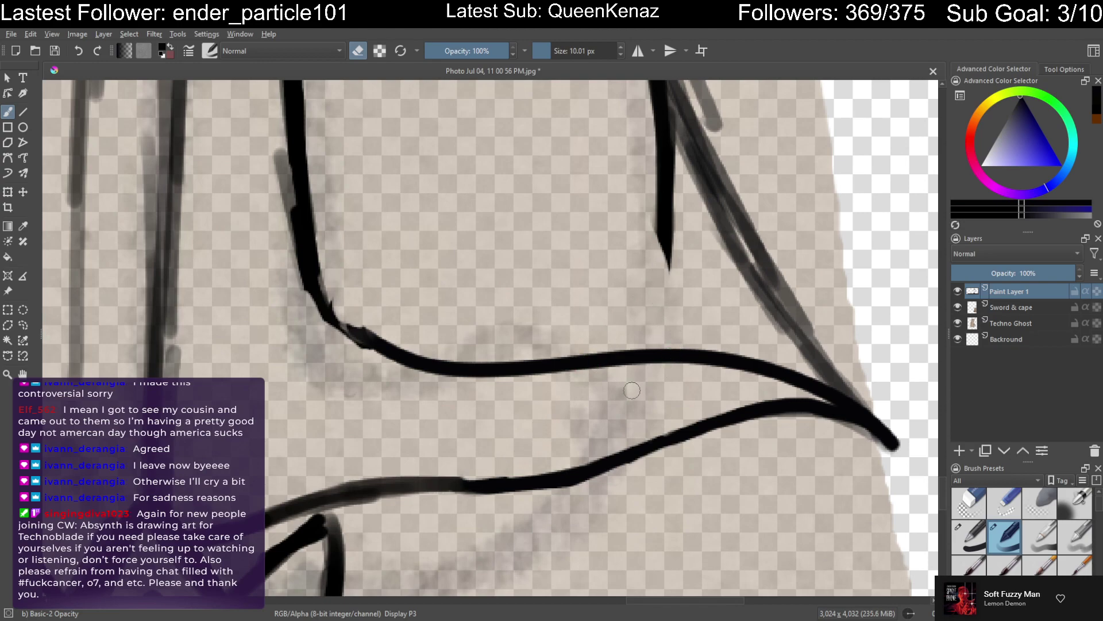
scroll(622, 384, "down", 5)
left_click_drag(577, 281, 610, 361)
mouse_move(574, 274)
left_mouse_down()
mouse_move(601, 365)
mouse_move(610, 342)
left_mouse_up()
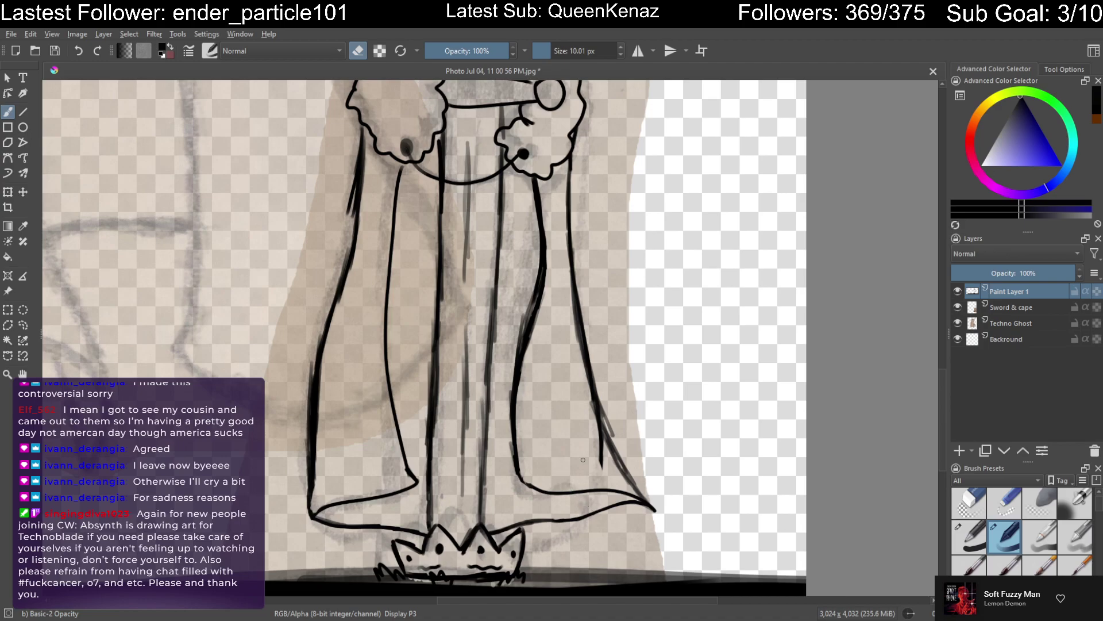
scroll(633, 347, "up", 3)
mouse_move(635, 341)
left_mouse_down()
mouse_move(632, 236)
mouse_move(618, 425)
mouse_move(598, 294)
mouse_move(563, 216)
mouse_move(589, 280)
left_mouse_up()
scroll(568, 442, "up", 5)
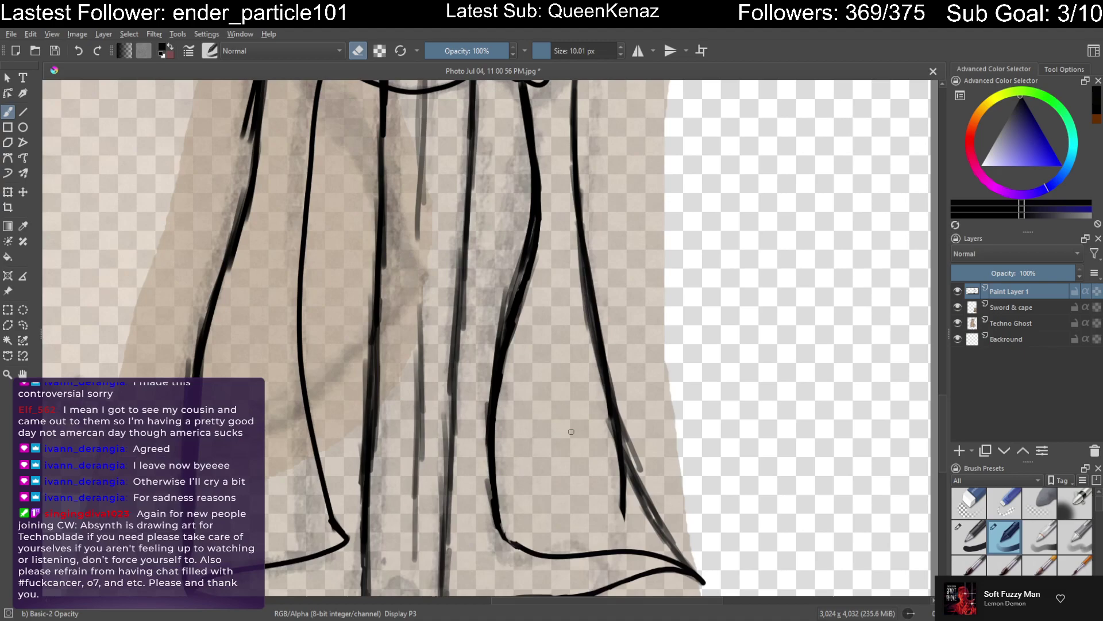
Paint along the cape's right edge line and erase the stray grey stroke and misplaced black section
left_click_drag(661, 461, 435, 160)
left_click_drag(606, 458, 534, 350)
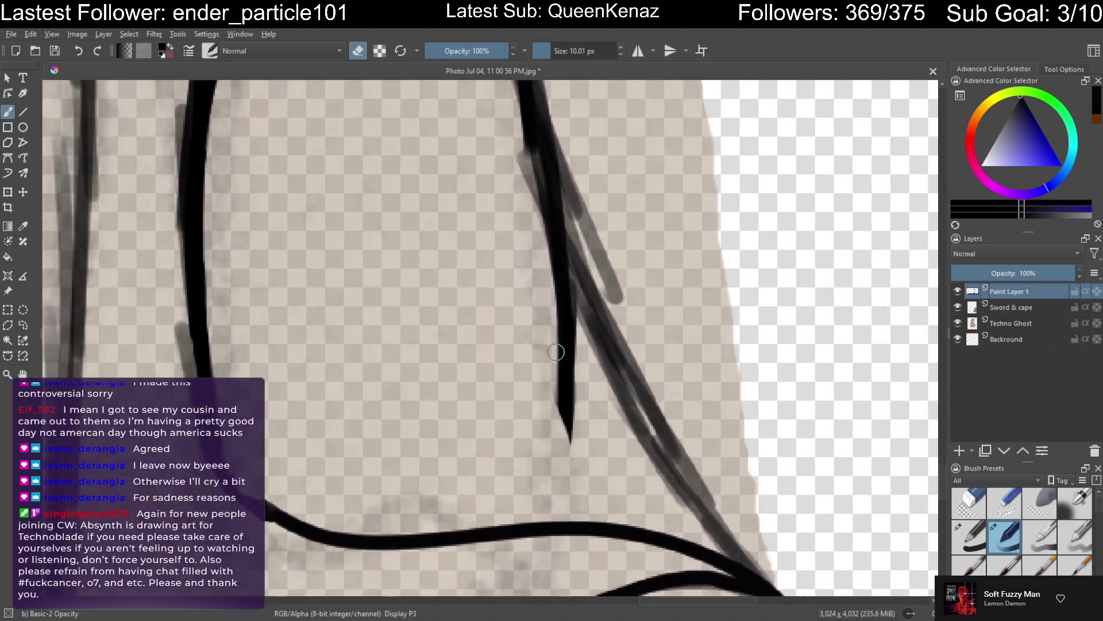
left_click_drag(538, 288, 578, 398)
left_click_drag(532, 287, 565, 382)
mouse_move(532, 288)
left_mouse_down()
mouse_move(549, 308)
mouse_move(547, 287)
mouse_move(592, 382)
mouse_move(546, 239)
mouse_move(562, 309)
mouse_move(549, 283)
mouse_move(519, 143)
left_mouse_up()
mouse_move(555, 367)
left_mouse_down()
mouse_move(560, 424)
mouse_move(551, 393)
mouse_move(574, 431)
left_mouse_up()
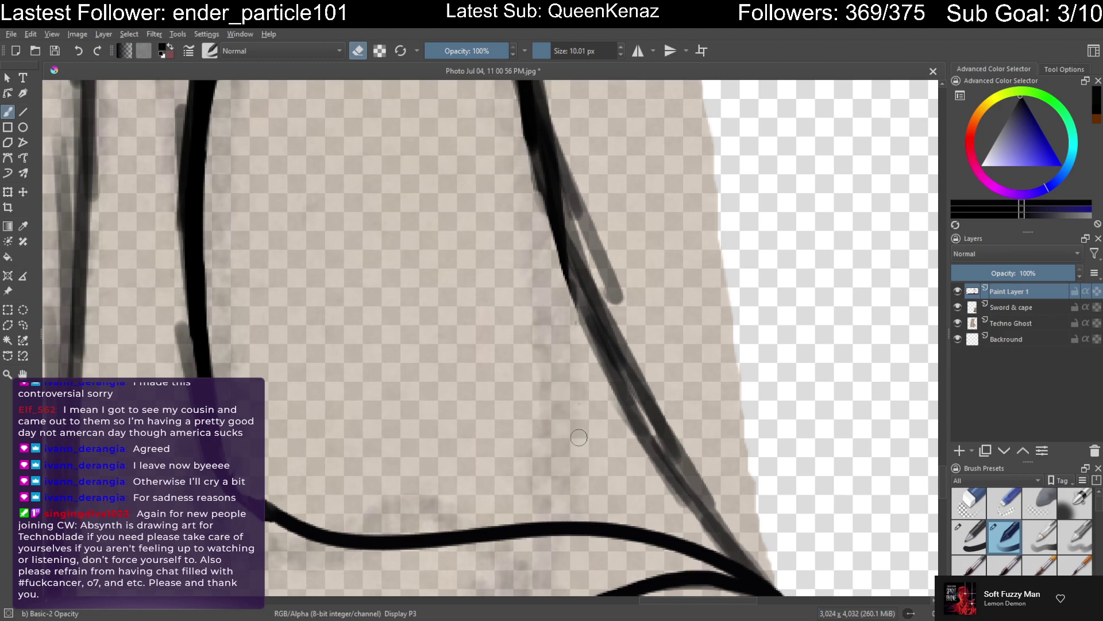
Back on the brush, thicken the cape's curve junction and the line above it
key("e")
left_click_drag(244, 482, 285, 512)
mouse_move(269, 506)
left_mouse_down()
mouse_move(229, 453)
mouse_move(207, 354)
left_mouse_up()
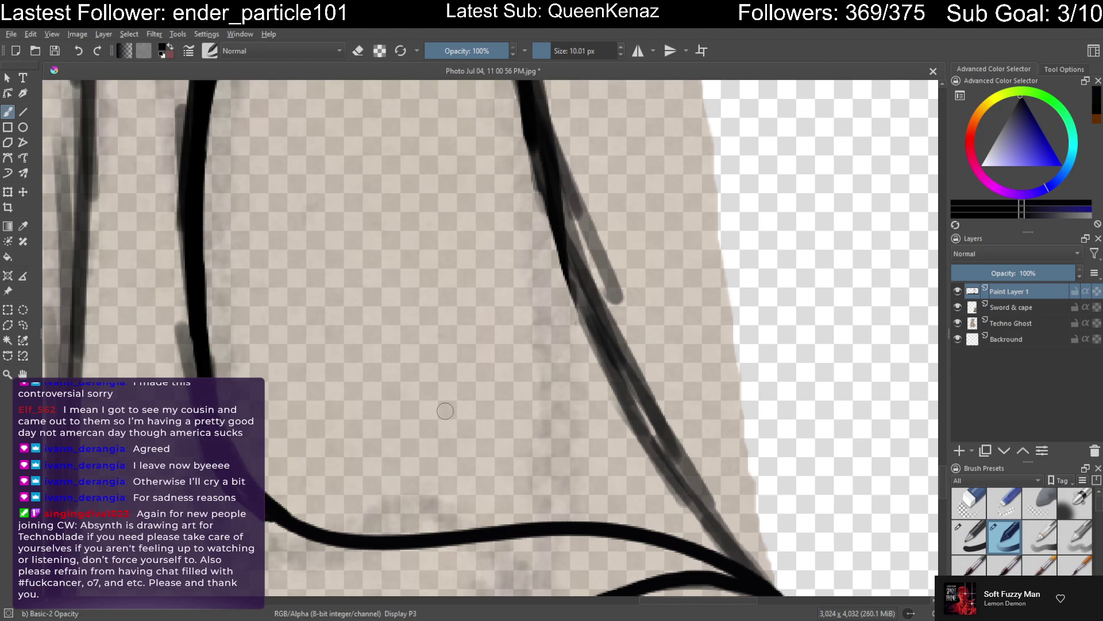
scroll(511, 439, "down", 1)
scroll(518, 433, "down", 2)
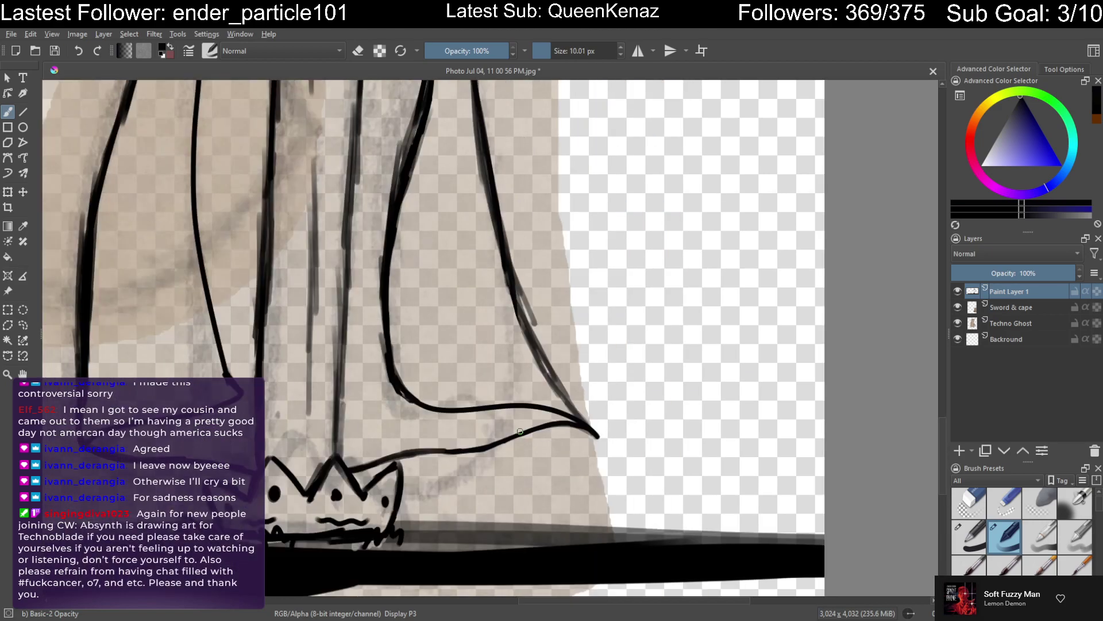
scroll(521, 434, "down", 1)
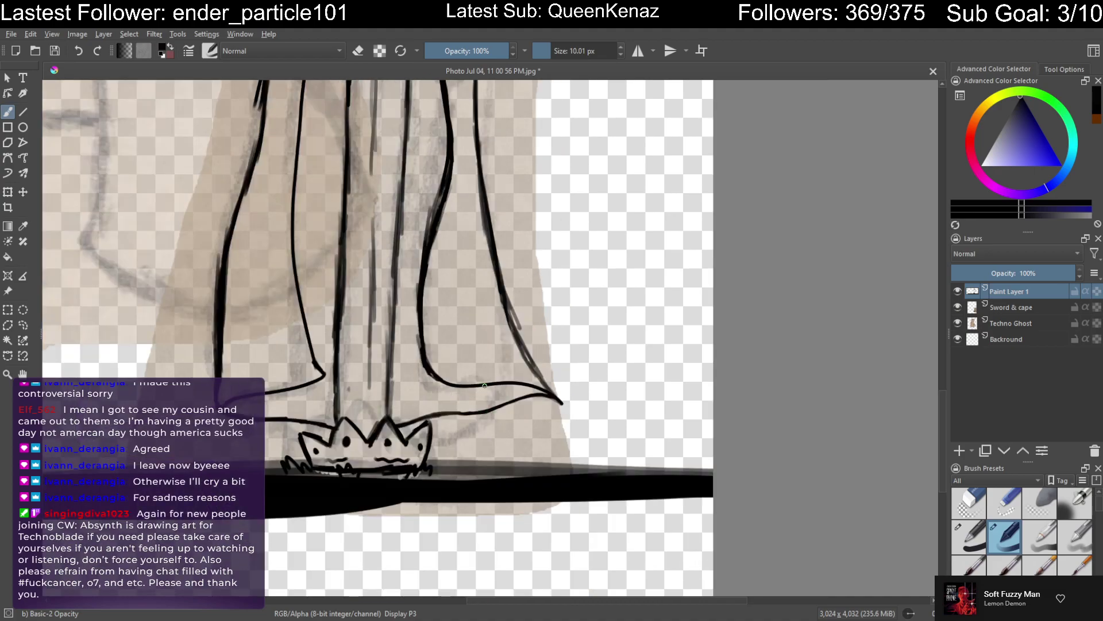
left_click_drag(470, 382, 545, 462)
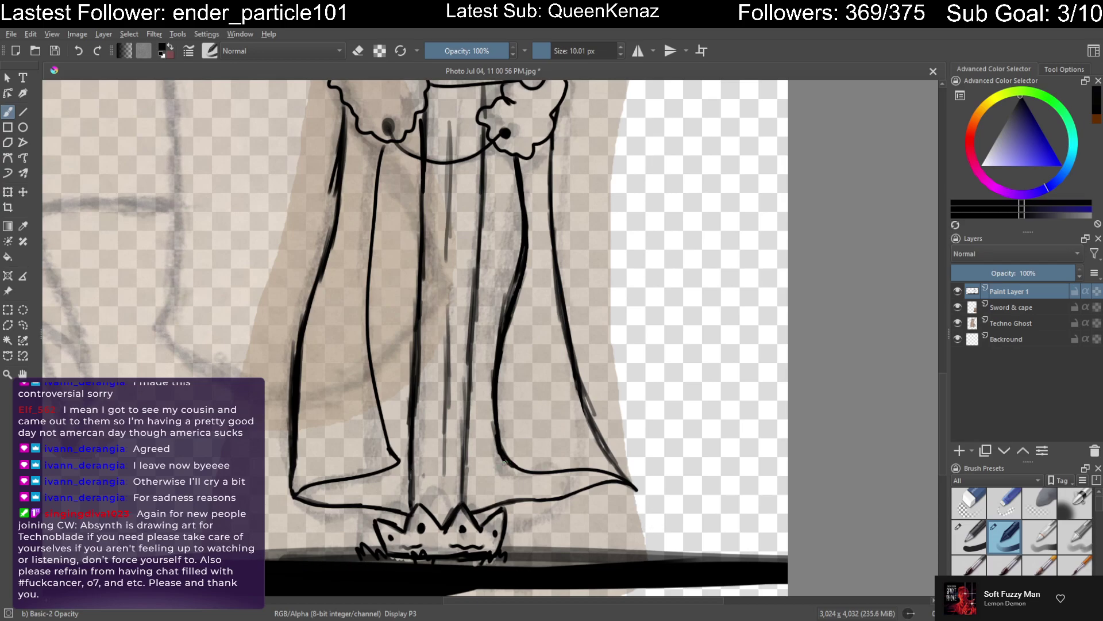
left_click_drag(455, 268, 489, 448)
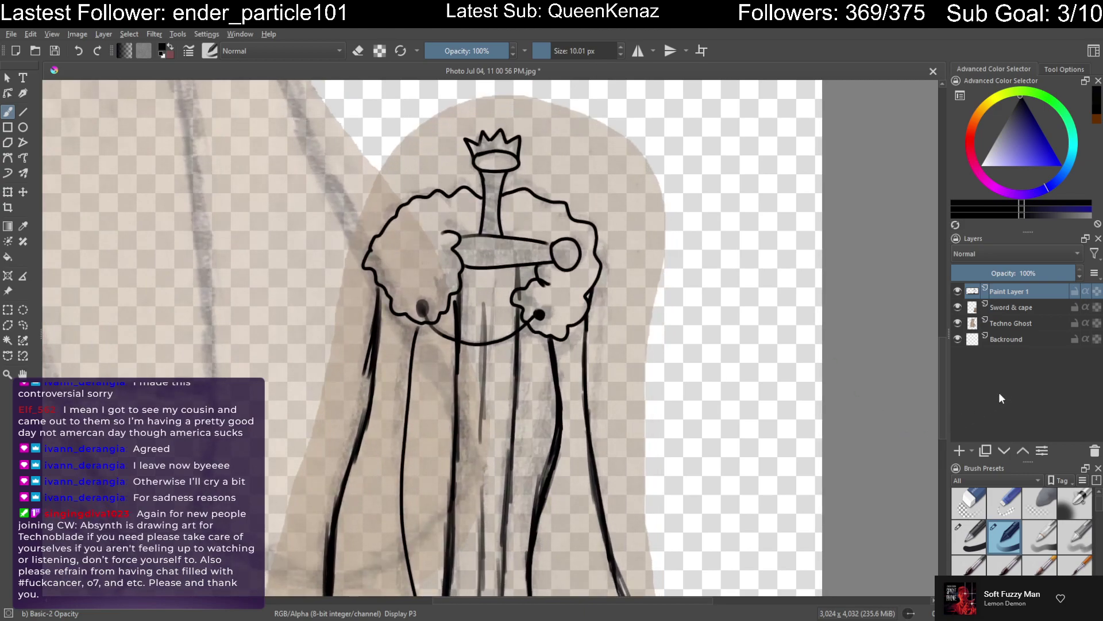
Add a new Paint Layer 2 and zoom out to show the whole figure
left_click(959, 451)
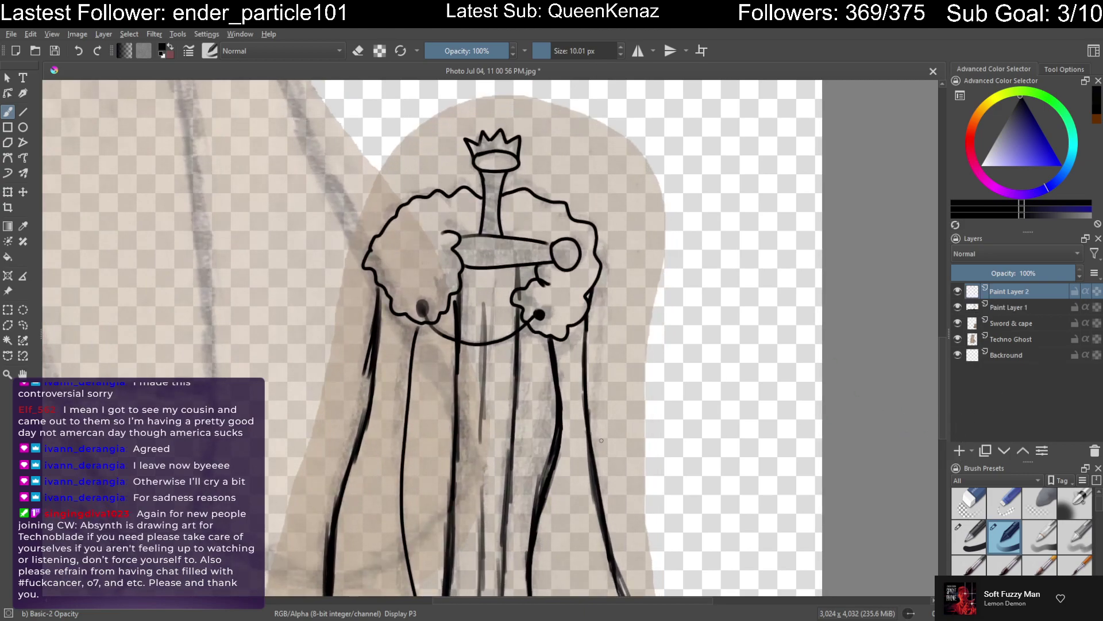
left_click_drag(357, 389, 538, 511)
mouse_move(416, 310)
left_mouse_down()
mouse_move(446, 377)
mouse_move(426, 316)
left_mouse_up()
key("minus")
key("minus")
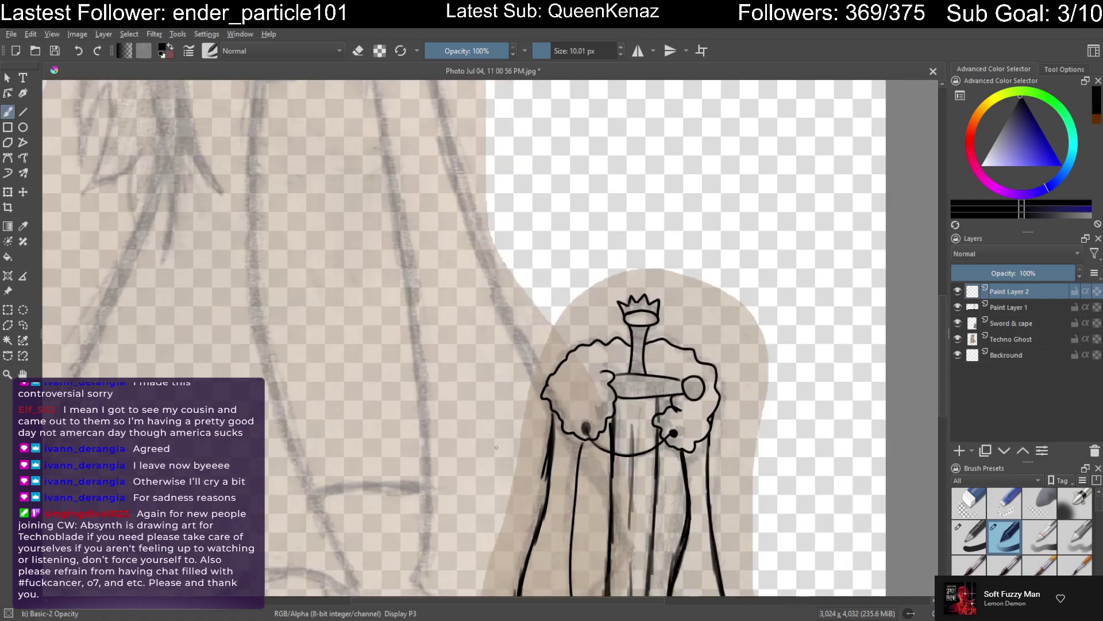
left_click_drag(423, 320, 490, 403)
scroll(465, 383, "down", 2)
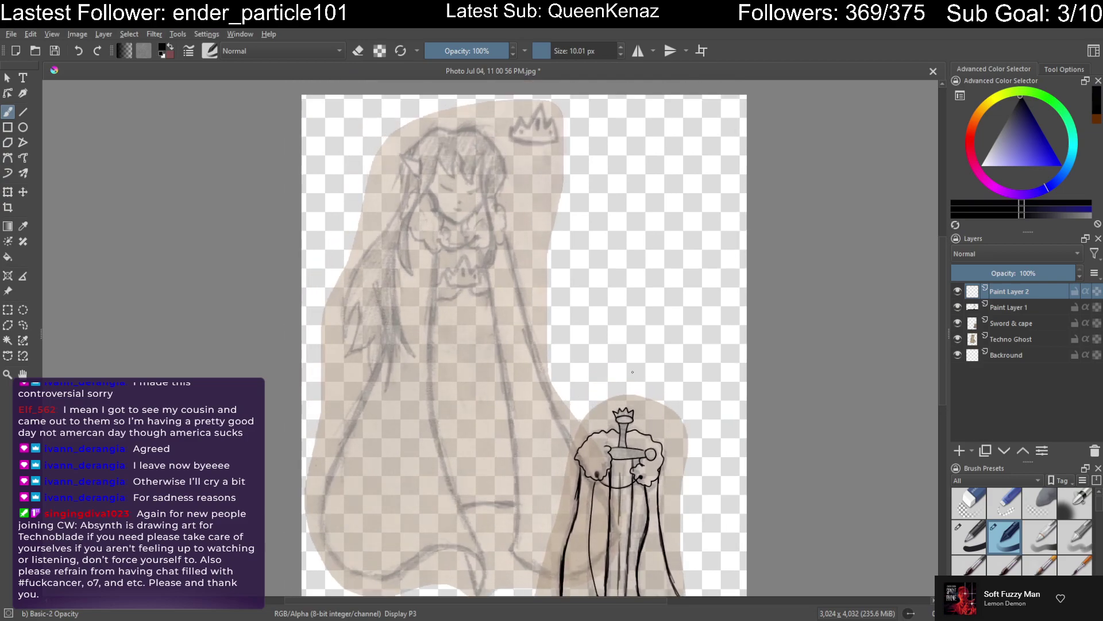
Hide Paint Layer 1 and the Sword & cape layer, centring the figure
left_click(957, 308)
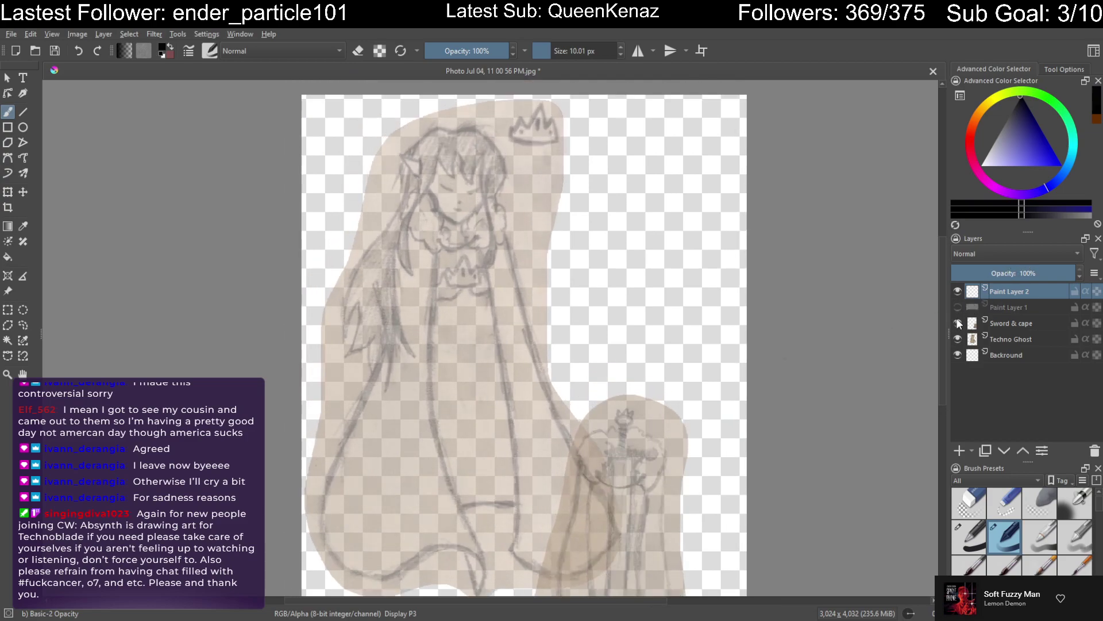
left_click(956, 323)
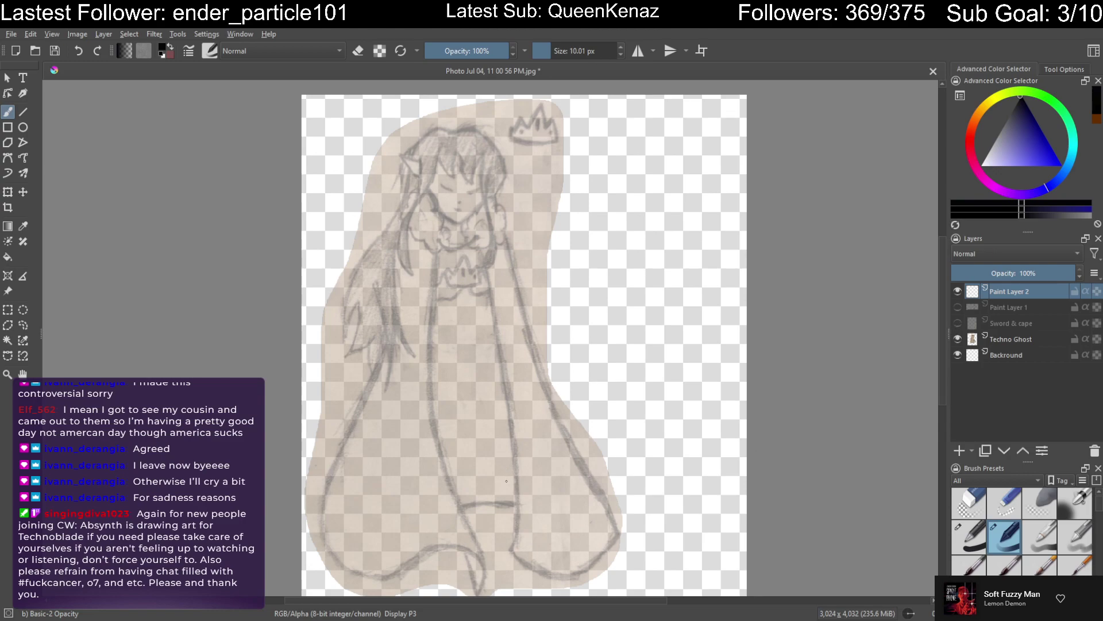
mouse_move(468, 450)
left_mouse_down()
mouse_move(455, 429)
mouse_move(482, 419)
mouse_move(490, 428)
left_mouse_up()
Sketch rough loops around the head and upper body, then undo them
mouse_move(518, 166)
left_mouse_down()
mouse_move(470, 168)
mouse_move(550, 213)
mouse_move(419, 258)
left_mouse_up()
mouse_move(469, 223)
left_mouse_down()
mouse_move(572, 344)
mouse_move(455, 204)
mouse_move(601, 287)
mouse_move(463, 332)
mouse_move(570, 295)
left_mouse_up()
key("ctrl+z")
key("ctrl+z")
key("ctrl+z")
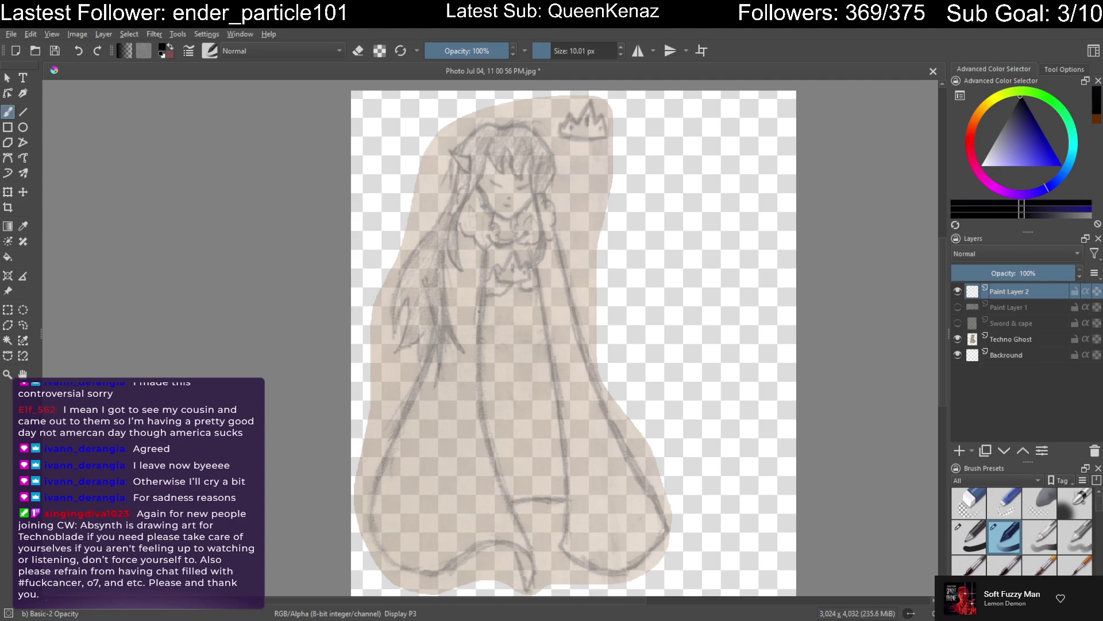
scroll(478, 310, "up", 2)
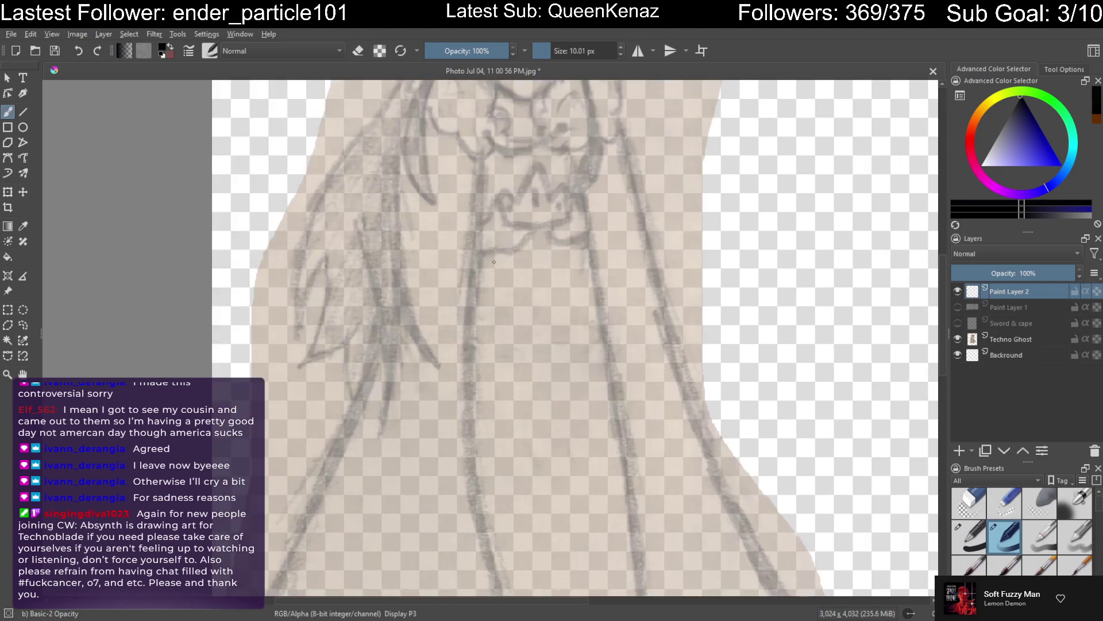
left_click_drag(481, 238, 504, 320)
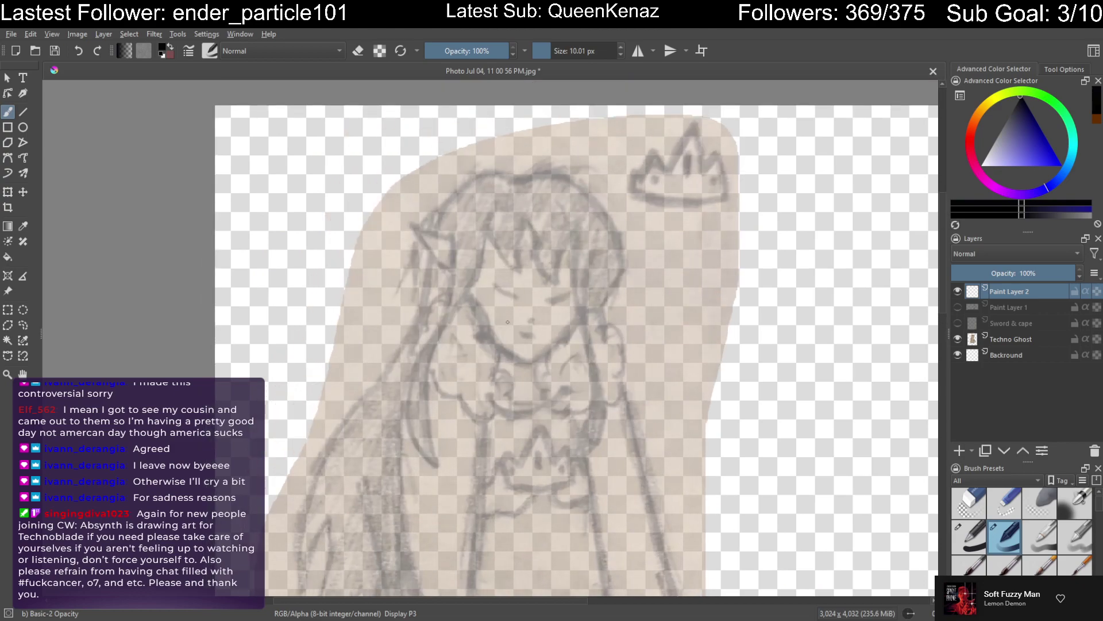
scroll(505, 311, "up", 4)
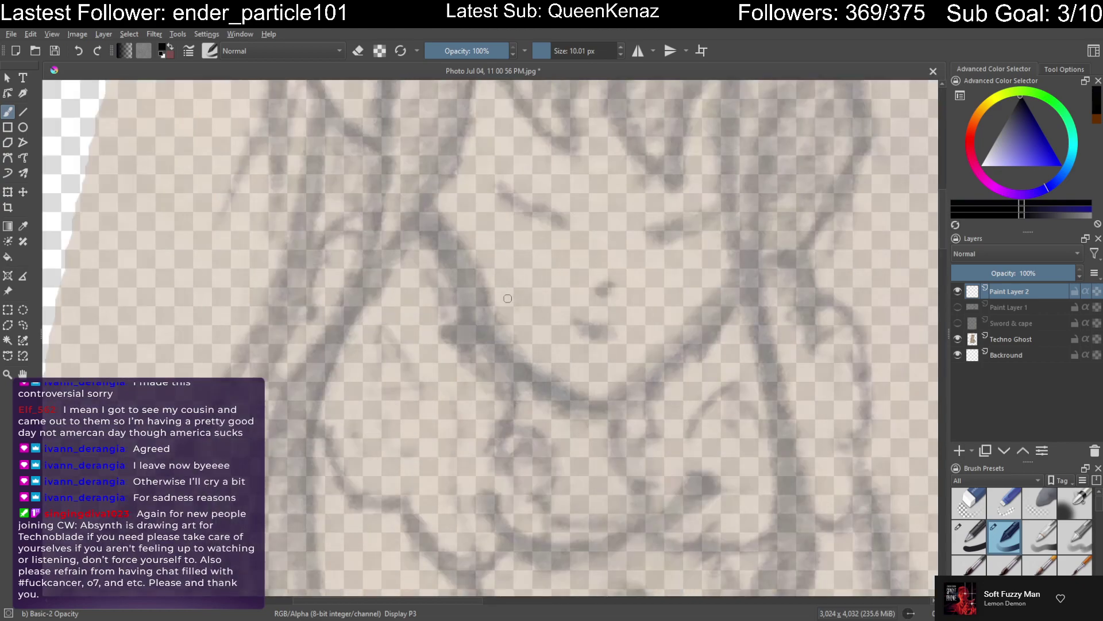
Ink a wavy black line along the left of the face and trim its lower part
mouse_move(420, 223)
left_mouse_down()
mouse_move(451, 243)
mouse_move(470, 290)
mouse_move(476, 314)
mouse_move(462, 334)
mouse_move(514, 378)
mouse_move(524, 414)
mouse_move(503, 440)
left_mouse_up()
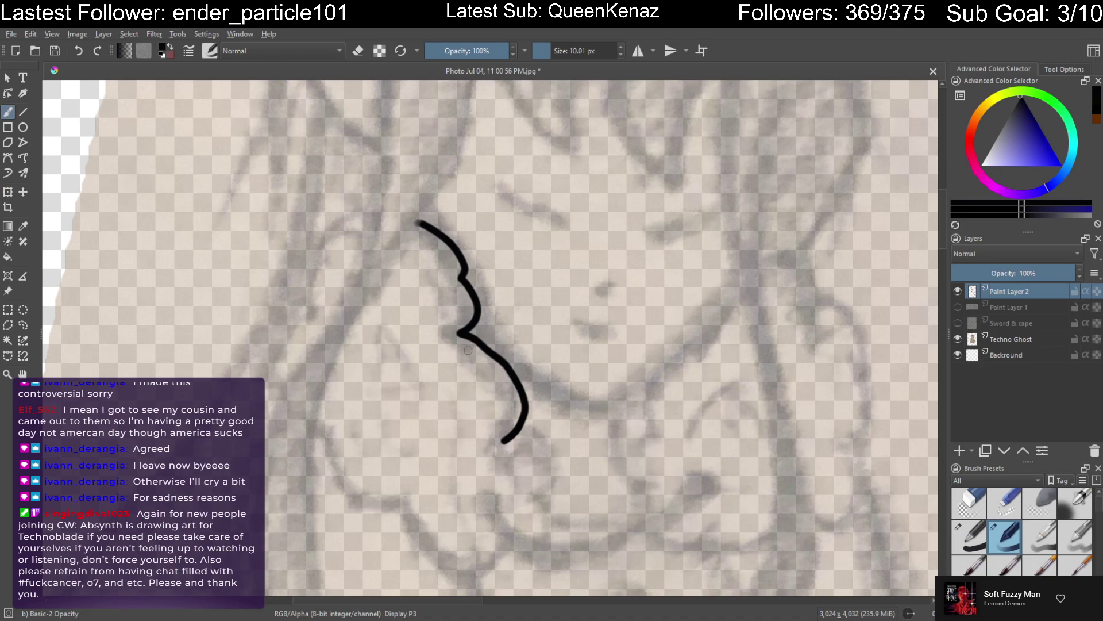
key("e")
left_click_drag(469, 337, 460, 343)
left_click_drag(458, 344, 485, 348)
scroll(489, 347, "up", 3)
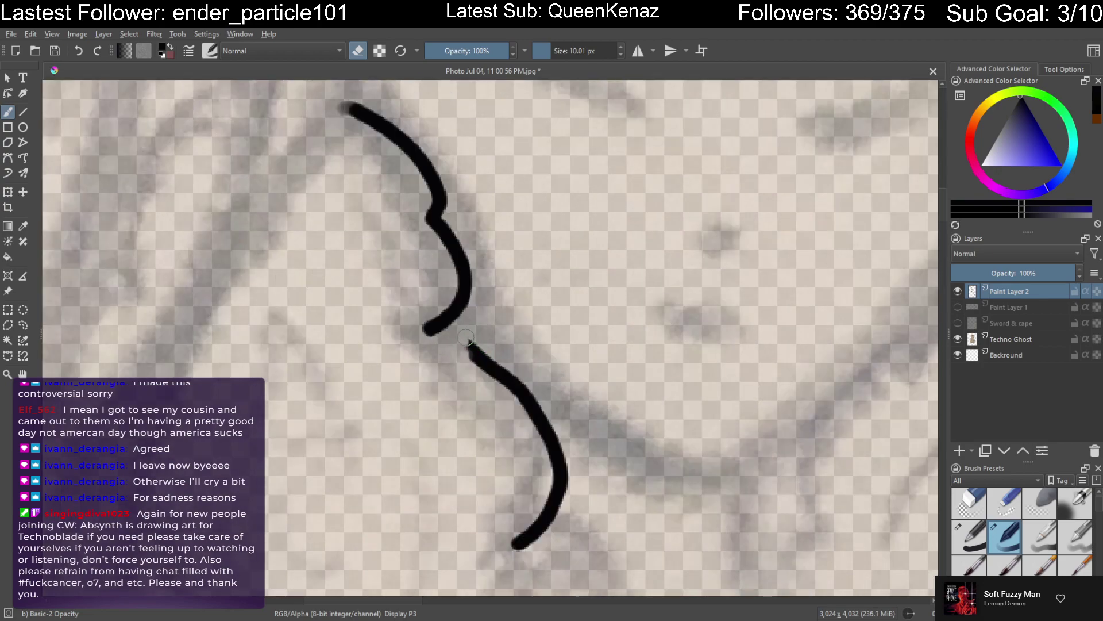
mouse_move(479, 335)
left_mouse_down()
mouse_move(474, 365)
mouse_move(506, 351)
mouse_move(493, 374)
mouse_move(479, 362)
mouse_move(484, 349)
mouse_move(566, 457)
mouse_move(547, 444)
mouse_move(563, 535)
mouse_move(551, 523)
mouse_move(553, 499)
mouse_move(532, 522)
left_mouse_up()
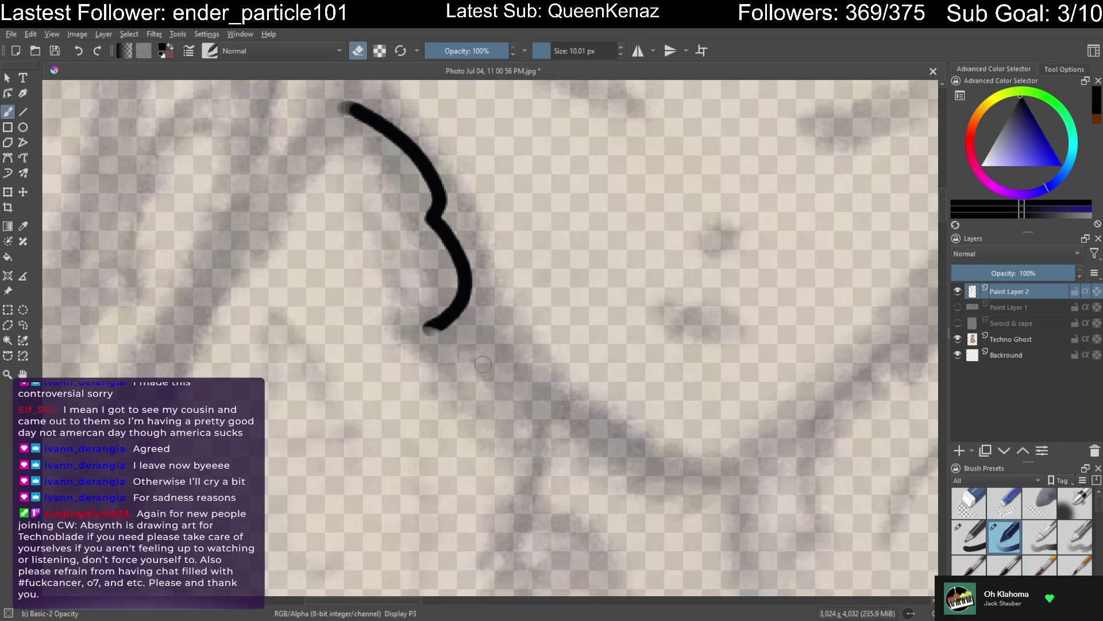
key("e")
Extend the outline downward through its curls and redo its lower curve
mouse_move(425, 331)
left_mouse_down()
mouse_move(486, 358)
mouse_move(504, 385)
left_mouse_up()
left_click_drag(508, 426, 532, 258)
mouse_move(500, 213)
left_mouse_down()
mouse_move(542, 245)
mouse_move(561, 301)
mouse_move(555, 328)
left_mouse_up()
left_click_drag(557, 377, 471, 271)
mouse_move(446, 226)
left_mouse_down()
mouse_move(538, 250)
mouse_move(543, 314)
mouse_move(518, 393)
left_mouse_up()
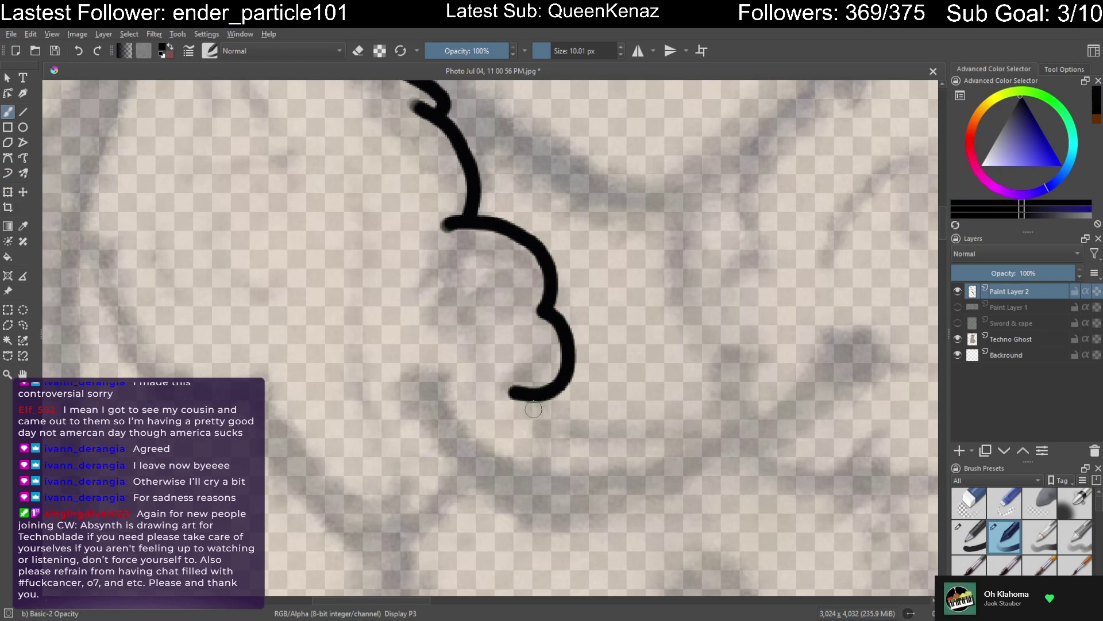
left_click_drag(522, 436, 577, 328)
mouse_move(573, 282)
left_mouse_down()
mouse_move(567, 355)
mouse_move(464, 403)
mouse_move(367, 388)
mouse_move(316, 349)
mouse_move(310, 298)
left_mouse_up()
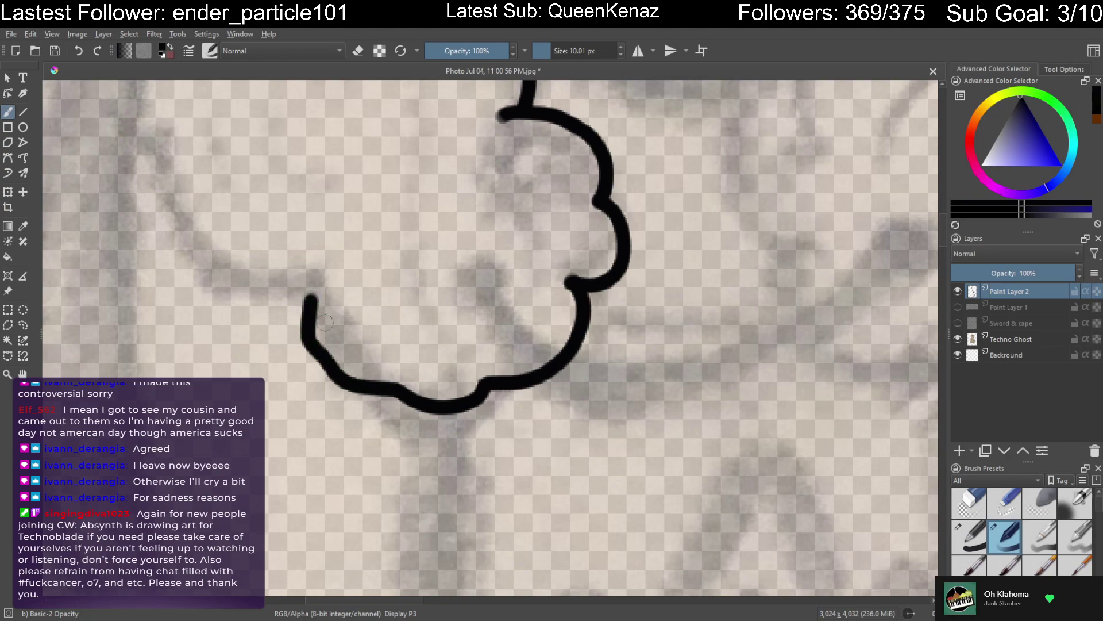
key("ctrl+z")
mouse_move(572, 282)
left_mouse_down()
mouse_move(576, 327)
mouse_move(536, 359)
mouse_move(499, 360)
mouse_move(455, 385)
mouse_move(366, 365)
mouse_move(324, 325)
mouse_move(309, 286)
left_mouse_up()
Frame the face and try a long hair line down its left, then undo it
left_click_drag(321, 282, 429, 385)
left_click_drag(297, 228, 358, 396)
left_click_drag(361, 307, 352, 452)
mouse_move(369, 339)
left_mouse_down()
mouse_move(372, 423)
mouse_move(330, 524)
mouse_move(204, 508)
mouse_move(345, 438)
mouse_move(312, 411)
mouse_move(268, 277)
mouse_move(304, 300)
left_mouse_up()
left_click_drag(324, 260, 400, 316)
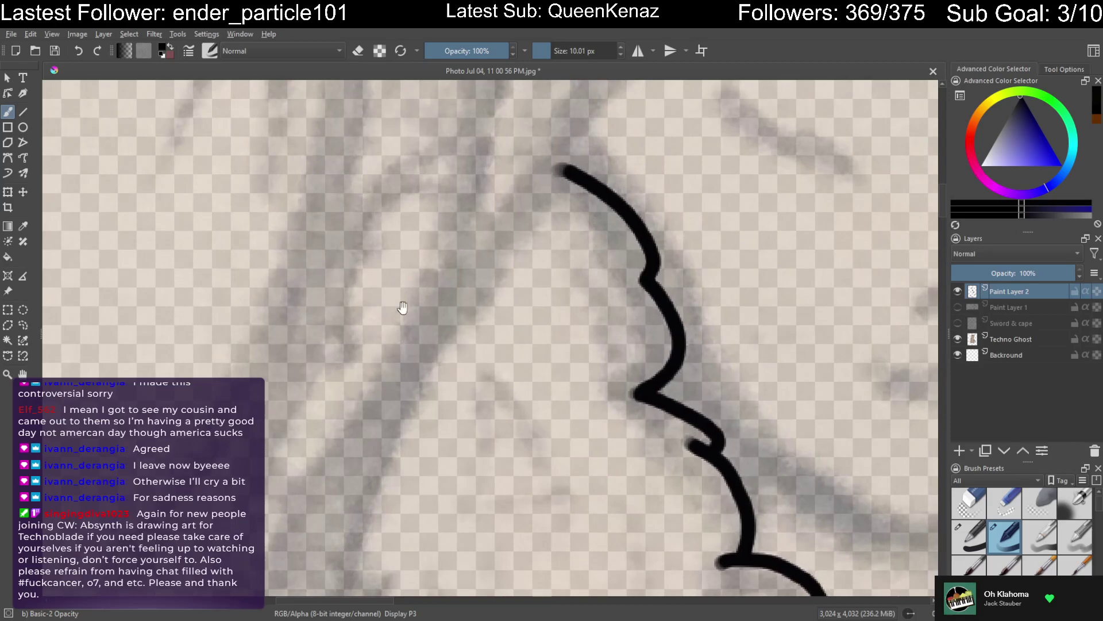
left_click_drag(481, 181, 474, 249)
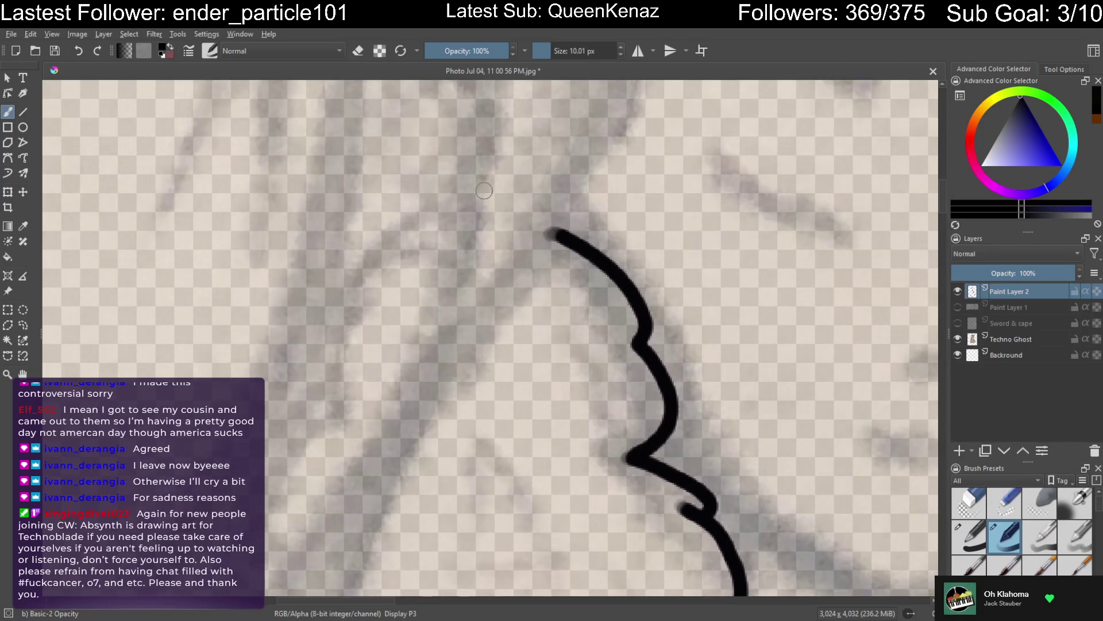
scroll(515, 279, "down", 3)
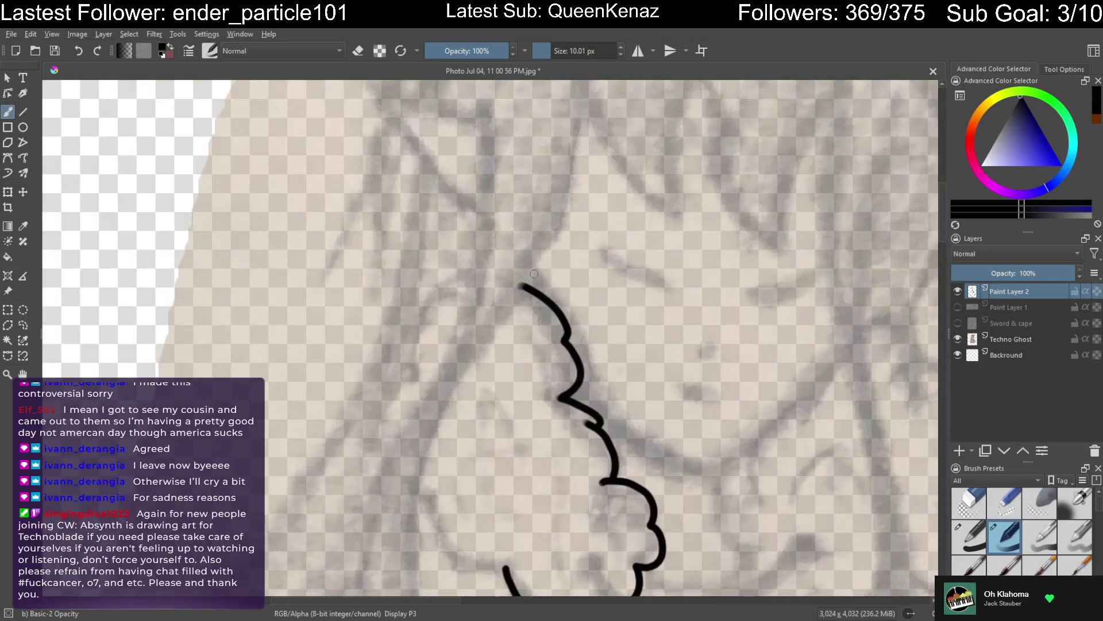
mouse_move(583, 252)
left_mouse_down()
mouse_move(517, 295)
mouse_move(497, 327)
mouse_move(455, 251)
left_mouse_up()
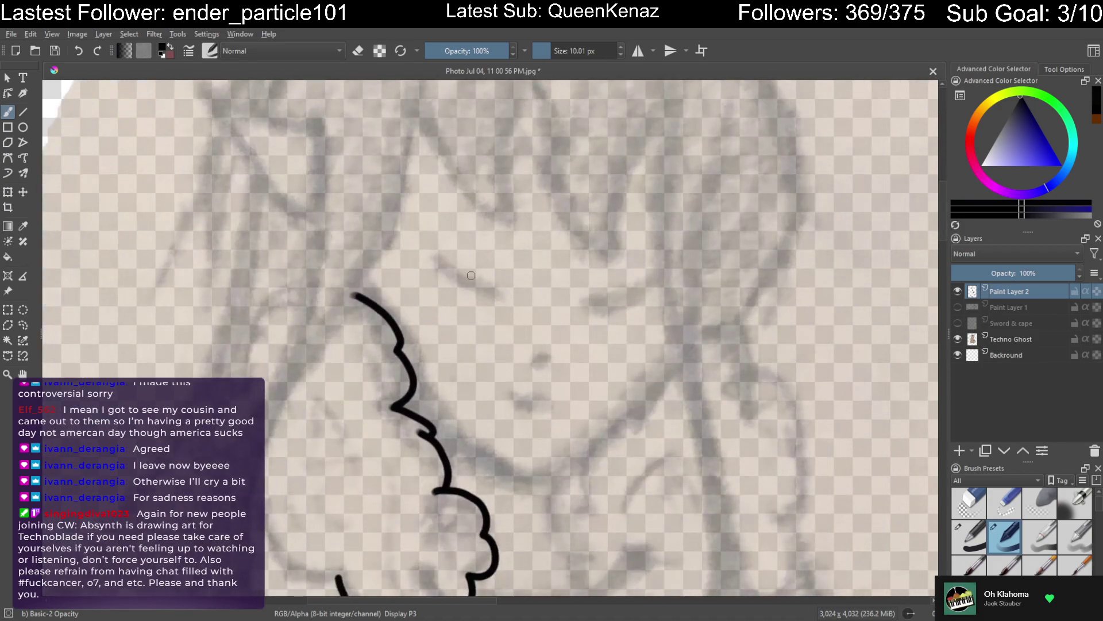
mouse_move(419, 96)
left_mouse_down()
mouse_move(404, 194)
mouse_move(265, 475)
left_mouse_up()
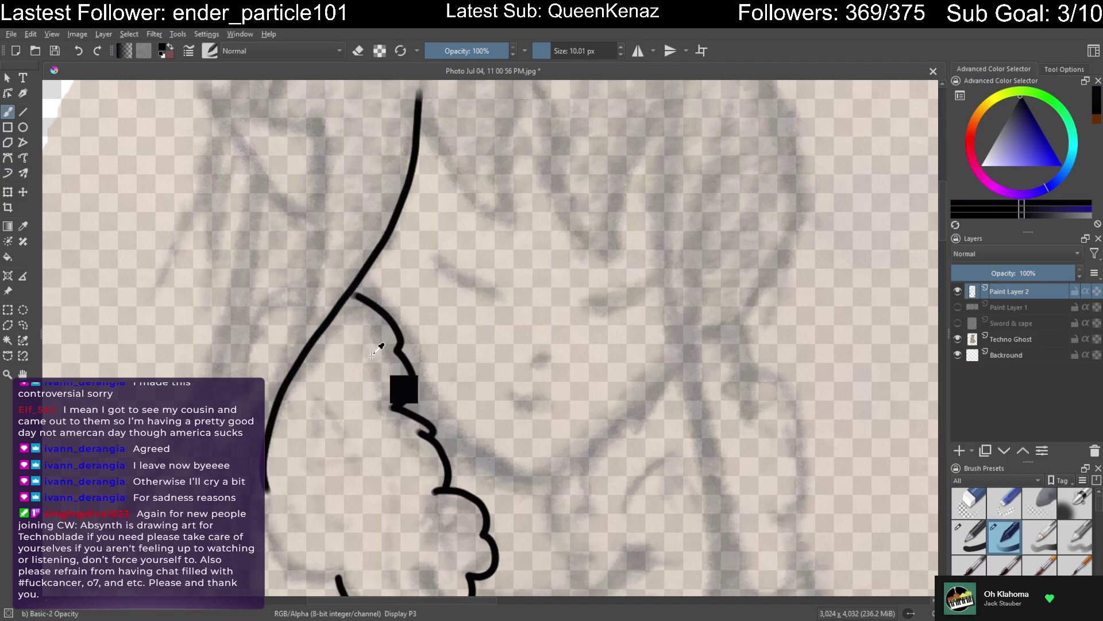
key("ctrl+z")
Try another long line beside the face, undo it, and start a new line from the hair
key("minus")
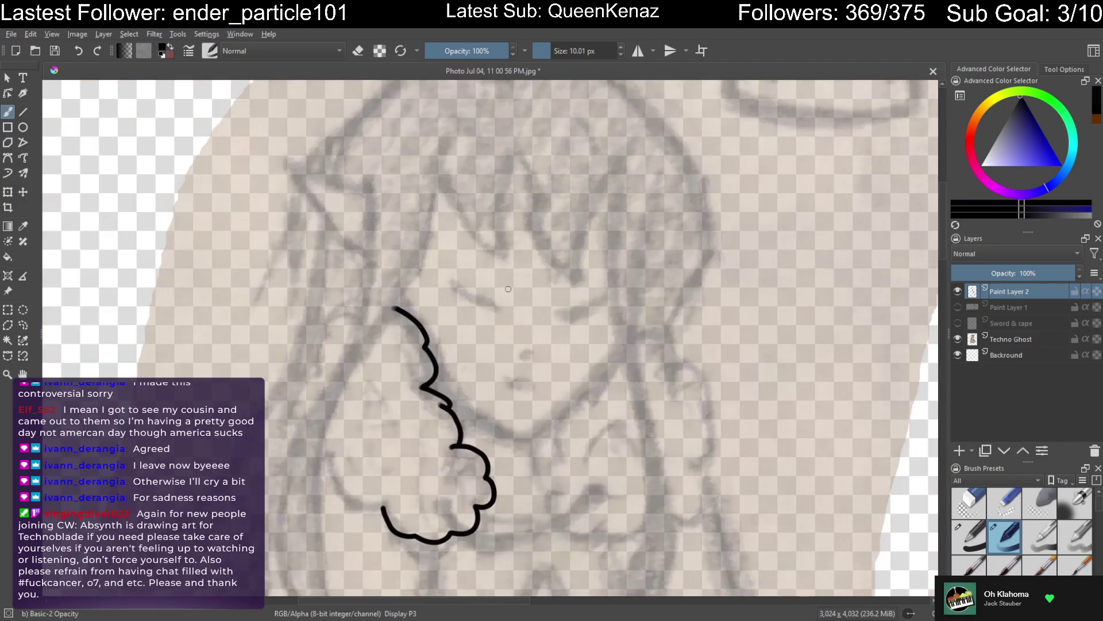
mouse_move(483, 352)
left_mouse_down()
mouse_move(542, 264)
mouse_move(547, 278)
left_mouse_up()
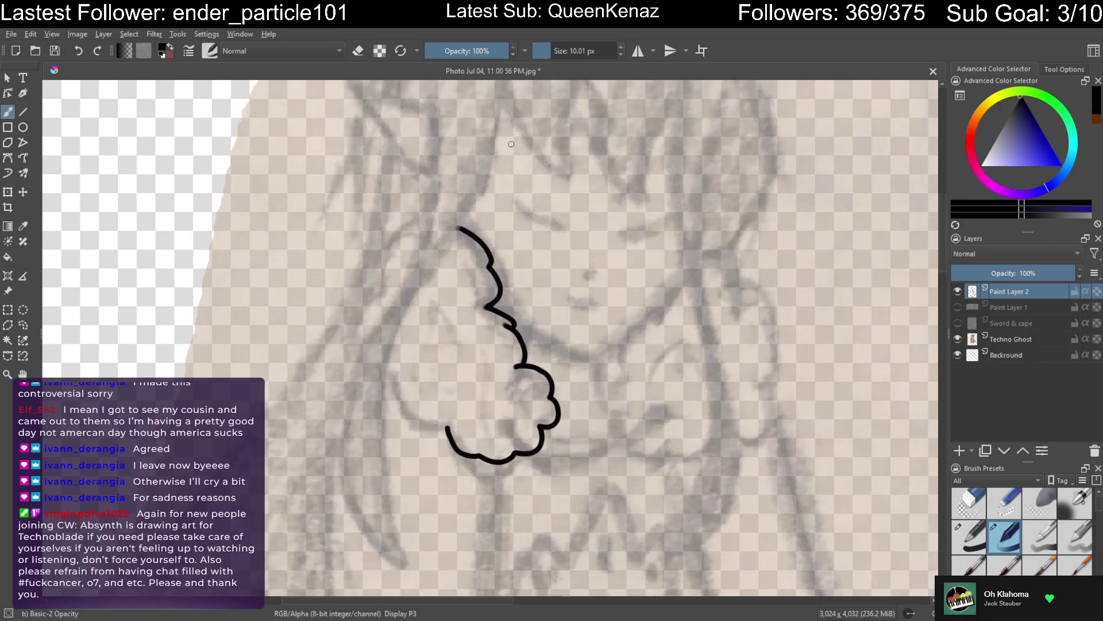
mouse_move(497, 98)
left_mouse_down()
mouse_move(494, 149)
mouse_move(394, 325)
mouse_move(399, 486)
left_mouse_up()
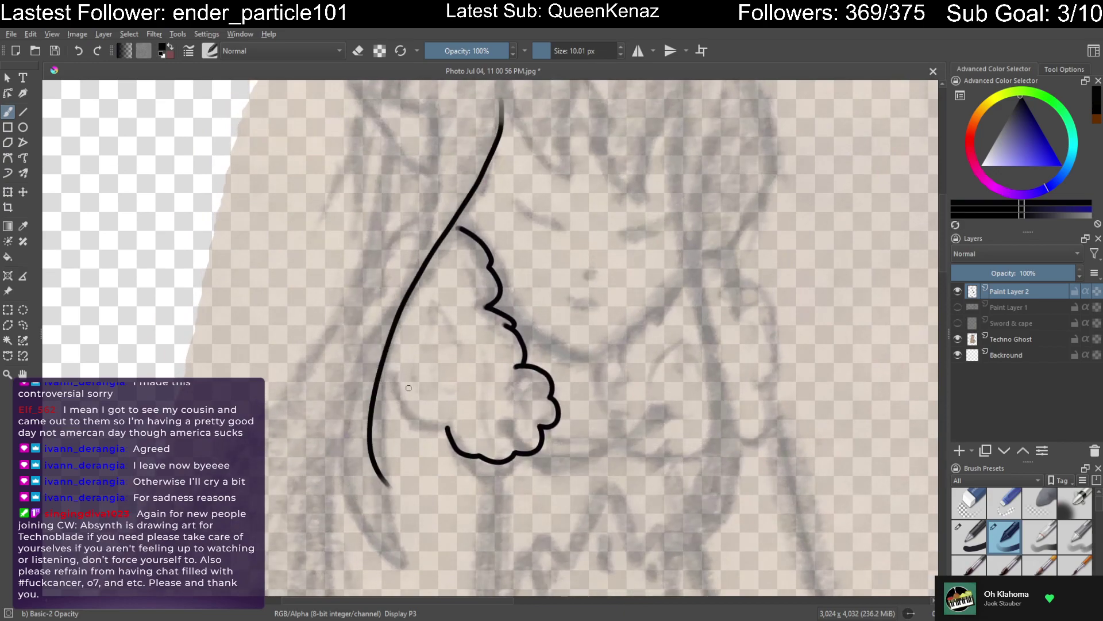
key("ctrl+z")
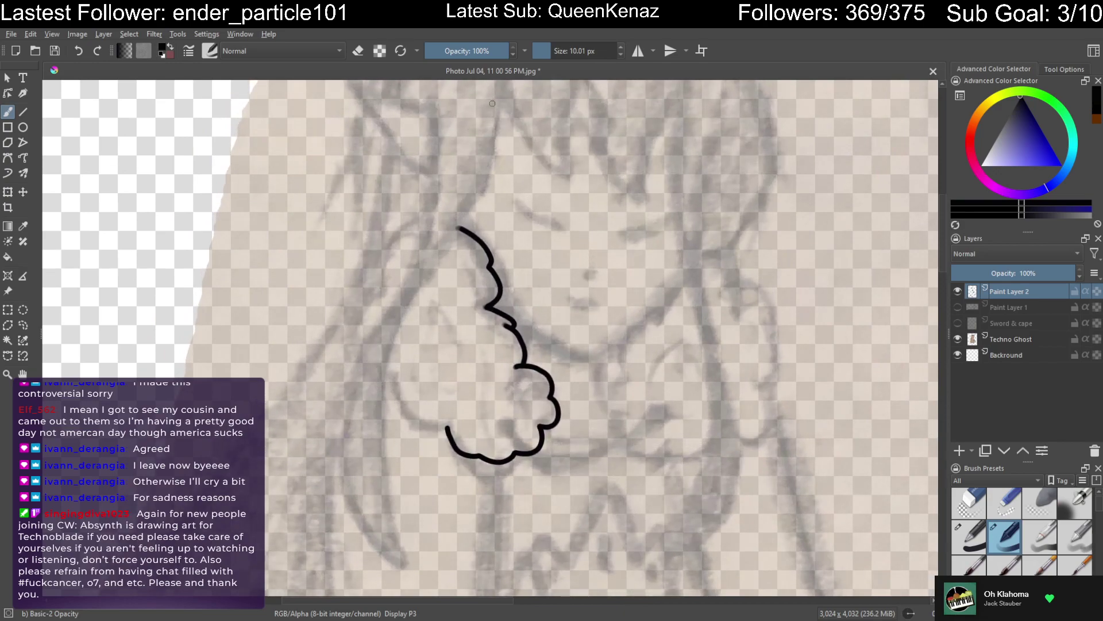
left_click_drag(500, 89, 491, 145)
left_click_drag(501, 84, 476, 199)
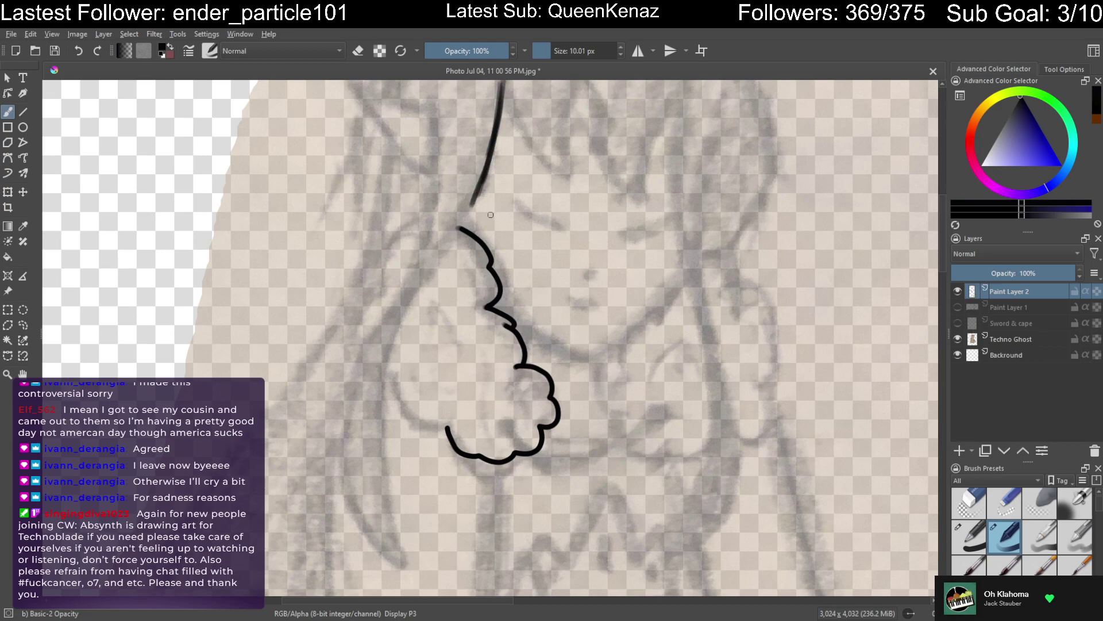
Extend the outline down and left beside the face, thickening its lower end
scroll(489, 227, "up", 3)
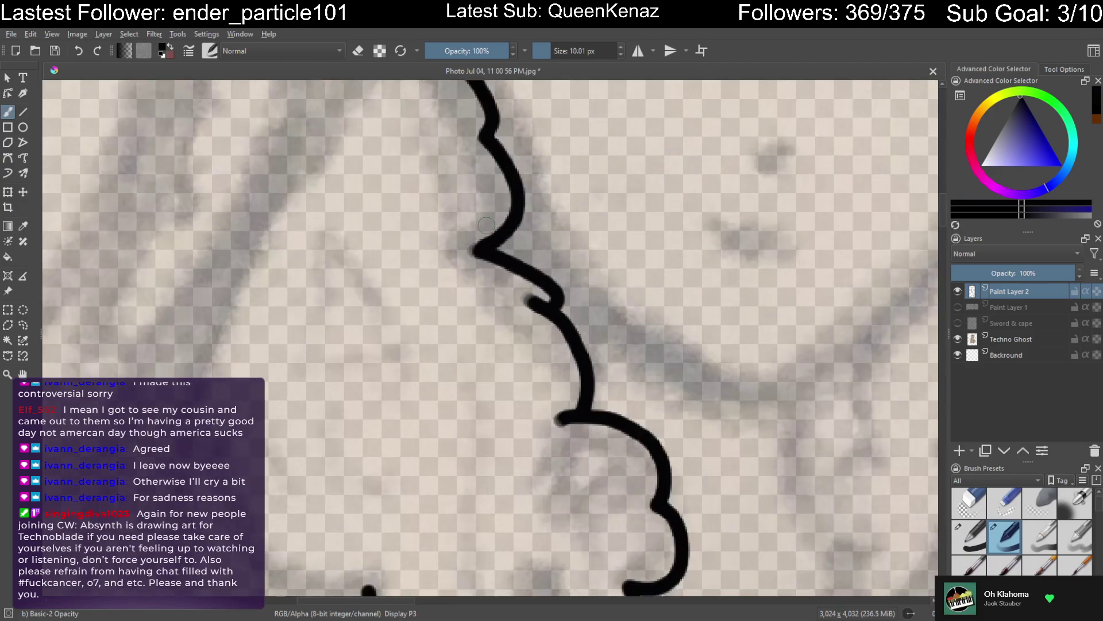
mouse_move(418, 213)
left_mouse_down()
mouse_move(476, 290)
mouse_move(558, 271)
left_mouse_up()
left_click_drag(558, 136, 515, 228)
left_click_drag(546, 167, 474, 287)
left_click_drag(512, 229, 440, 325)
left_click_drag(478, 280, 401, 380)
left_click_drag(451, 319, 386, 409)
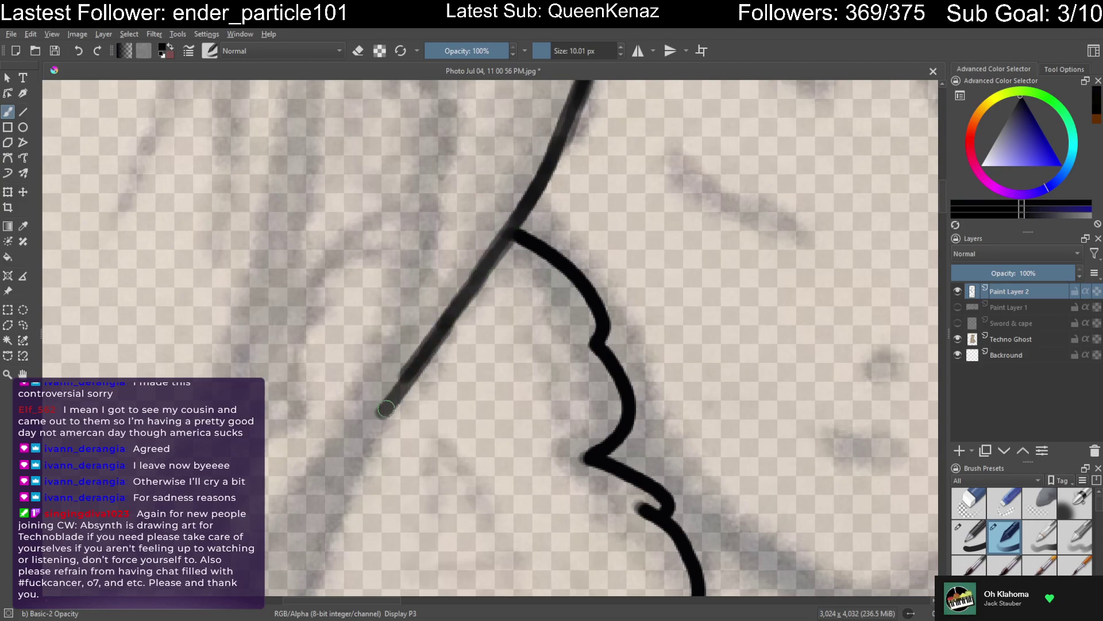
mouse_move(466, 293)
left_mouse_down()
mouse_move(363, 431)
mouse_move(413, 386)
mouse_move(558, 151)
left_mouse_up()
Redraw and darken the outline further down-left
left_click_drag(565, 112, 482, 192)
left_click_drag(534, 143, 472, 218)
left_click_drag(552, 126, 445, 248)
left_click_drag(475, 201, 423, 296)
left_click_drag(446, 249, 418, 349)
left_click_drag(435, 451, 434, 310)
Thicken the outline and carry it down to its pointed tip at the lower right
left_click_drag(432, 136, 381, 298)
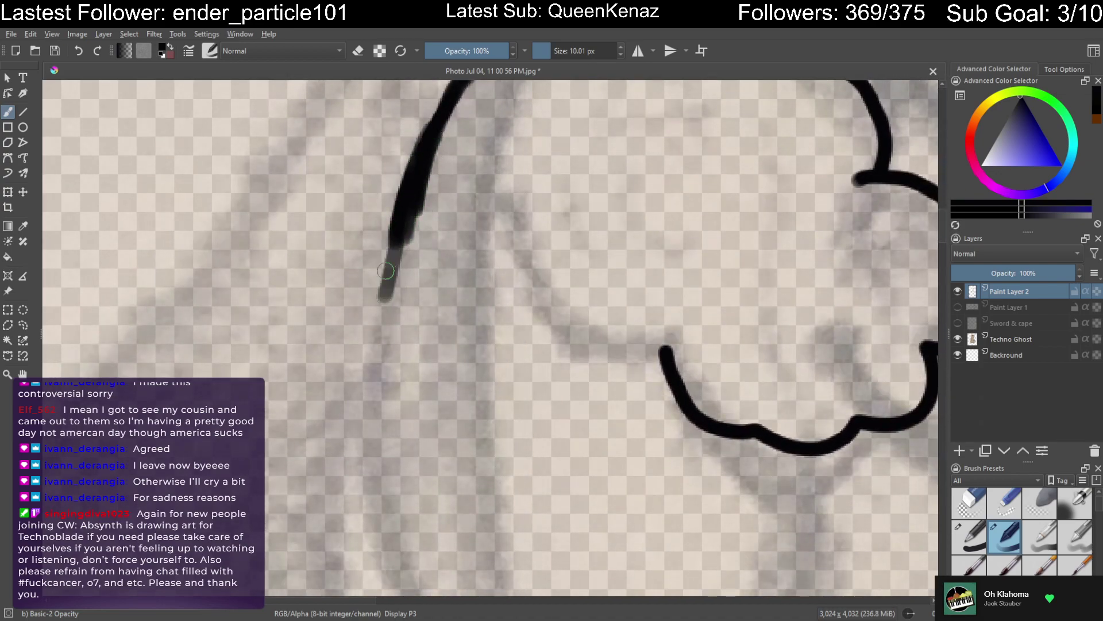
left_click_drag(398, 227, 377, 376)
left_click_drag(389, 257, 373, 413)
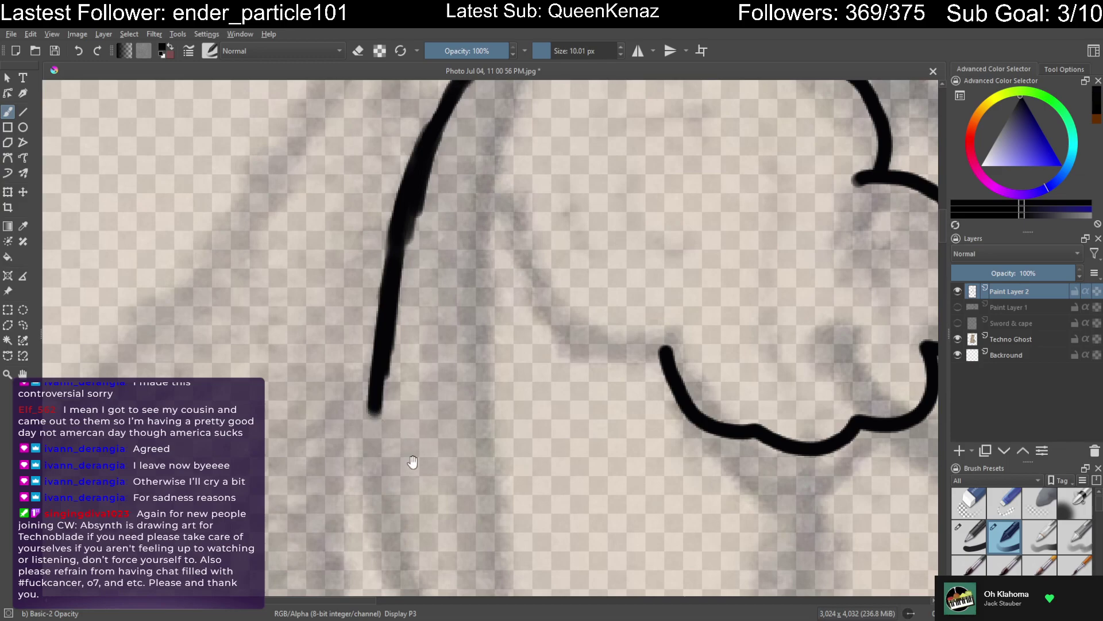
left_click_drag(412, 459, 390, 336)
left_click_drag(362, 244, 347, 347)
left_click_drag(356, 276, 350, 376)
left_click_drag(376, 424, 351, 325)
left_click_drag(326, 267, 353, 347)
left_click_drag(327, 286, 401, 423)
mouse_move(358, 370)
left_mouse_down()
mouse_move(496, 518)
mouse_move(457, 427)
mouse_move(464, 439)
left_mouse_up()
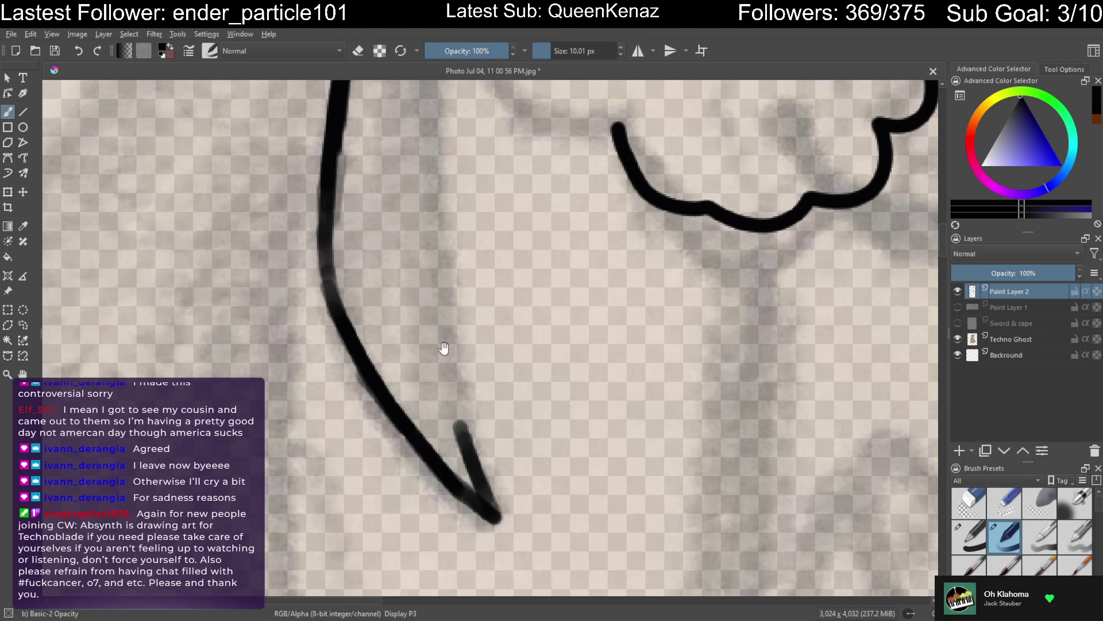
Draw an inner line up from the tip and a second line beside the outer outline
scroll(445, 349, "up", 3)
mouse_move(464, 503)
left_mouse_down()
mouse_move(452, 457)
mouse_move(469, 519)
mouse_move(444, 433)
left_mouse_up()
left_click_drag(453, 480, 440, 388)
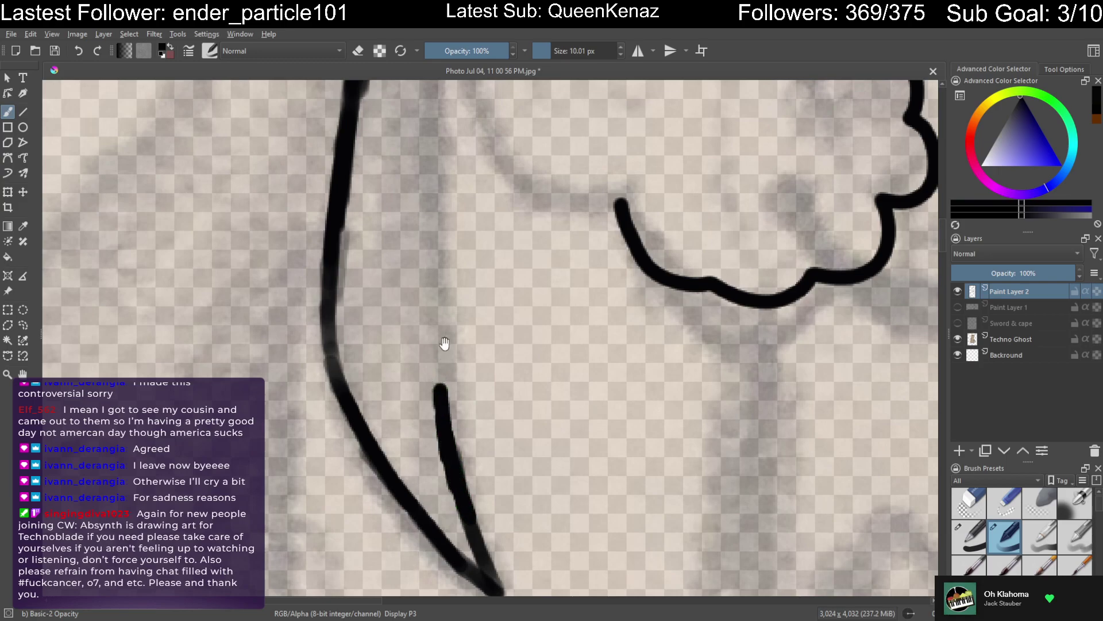
left_click_drag(450, 273, 448, 417)
left_click_drag(461, 118, 434, 402)
mouse_move(479, 234)
left_mouse_down()
mouse_move(449, 361)
mouse_move(479, 201)
left_mouse_up()
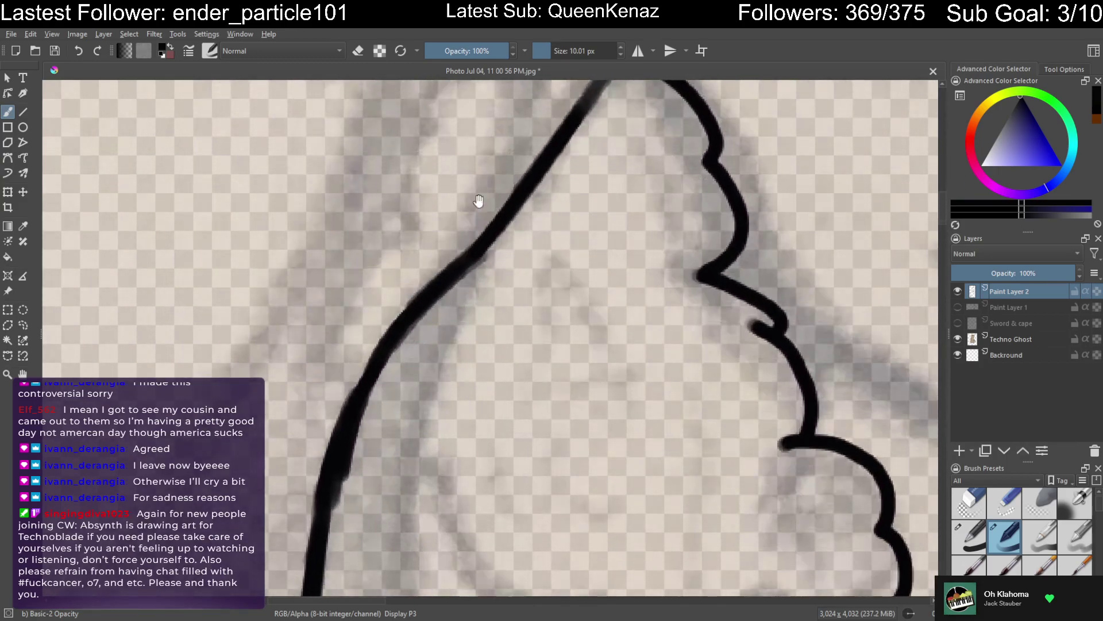
left_click_drag(519, 111, 480, 195)
left_click_drag(505, 141, 463, 229)
mouse_move(483, 183)
left_mouse_down()
mouse_move(449, 266)
mouse_move(432, 379)
left_mouse_up()
Extend the inner line downward, join its two parts and darken it along its length
left_click_drag(434, 440, 445, 271)
mouse_move(454, 163)
left_mouse_down()
mouse_move(426, 263)
mouse_move(442, 201)
mouse_move(423, 379)
left_mouse_up()
left_click_drag(422, 297, 419, 434)
mouse_move(420, 340)
left_mouse_down()
mouse_move(422, 466)
mouse_move(418, 293)
left_mouse_up()
left_click_drag(443, 474, 422, 273)
left_click_drag(397, 197, 398, 297)
left_click_drag(395, 223, 393, 365)
mouse_move(391, 259)
left_mouse_down()
mouse_move(403, 453)
mouse_move(392, 254)
left_mouse_up()
left_click_drag(414, 105, 404, 395)
left_click_drag(406, 358, 453, 282)
Thin the right line's left edge with the eraser and darken the lighter left line in black
key("e")
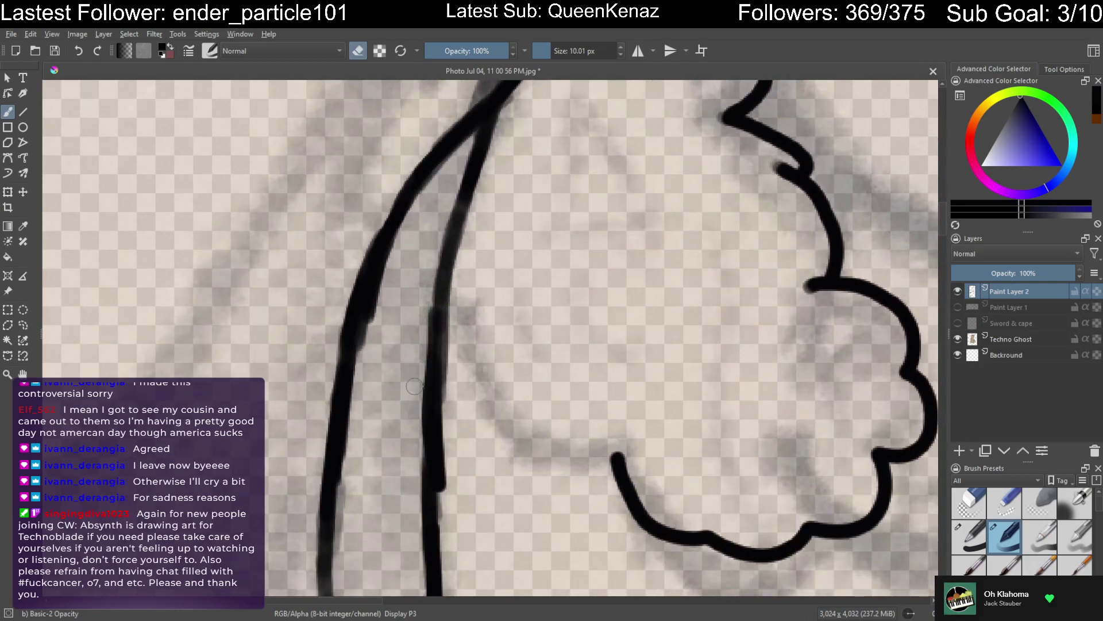
mouse_move(411, 428)
left_mouse_down()
mouse_move(451, 239)
mouse_move(425, 402)
mouse_move(438, 366)
left_mouse_up()
key("e")
left_click_drag(467, 269, 441, 400)
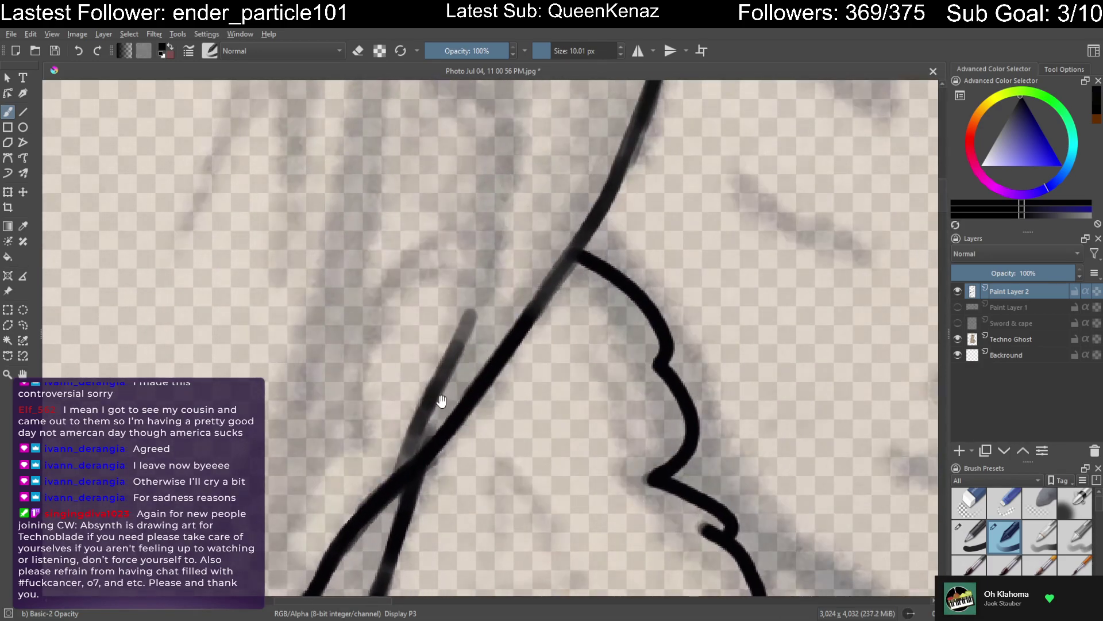
left_click_drag(394, 479, 456, 344)
left_click_drag(499, 154, 464, 390)
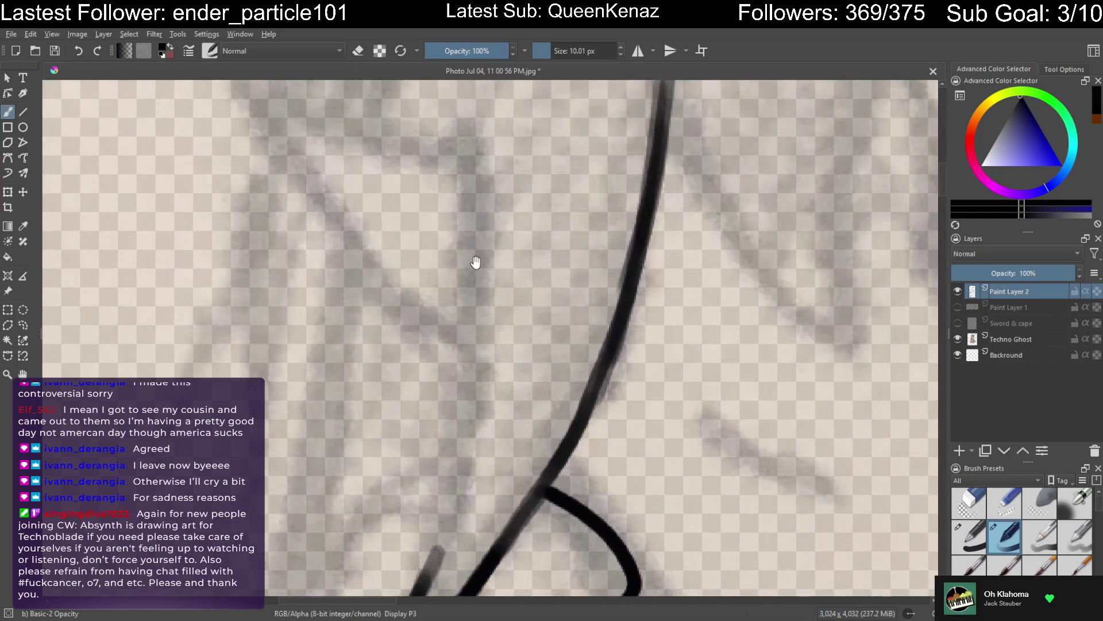
Draw and thicken a vertical hair line, bend its top left, and add a short stroke below
left_click_drag(463, 136, 465, 303)
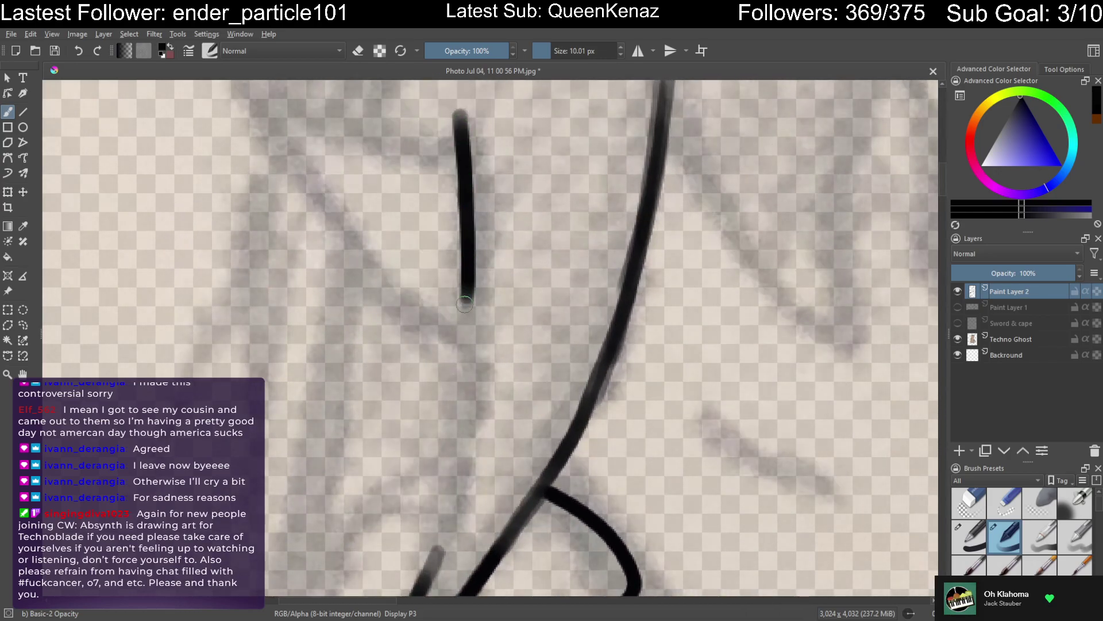
mouse_move(425, 585)
left_mouse_down()
mouse_move(446, 520)
mouse_move(450, 467)
mouse_move(439, 557)
mouse_move(462, 348)
mouse_move(456, 438)
mouse_move(468, 183)
left_mouse_up()
left_click_drag(462, 126, 464, 366)
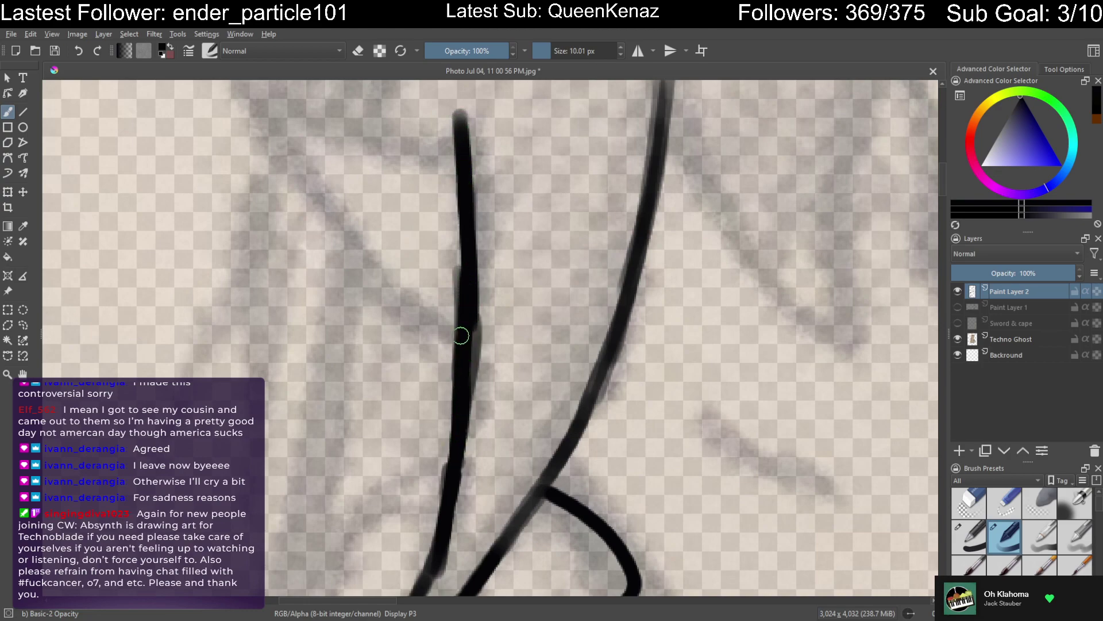
left_click_drag(435, 305, 491, 395)
left_click_drag(444, 299, 503, 376)
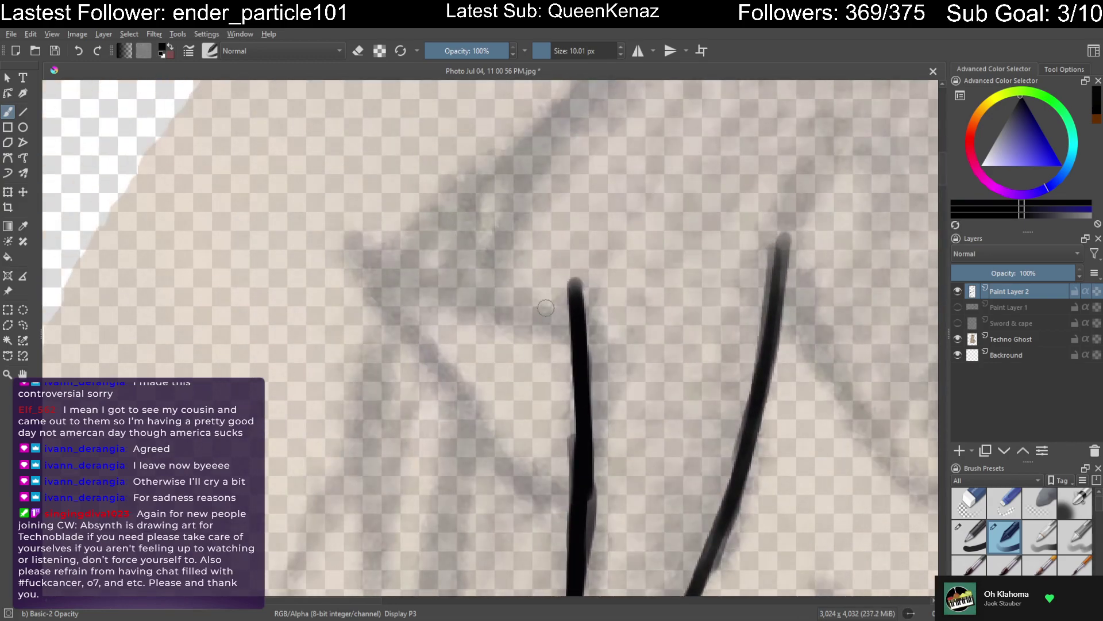
mouse_move(570, 295)
left_mouse_down()
mouse_move(520, 280)
mouse_move(356, 278)
left_mouse_up()
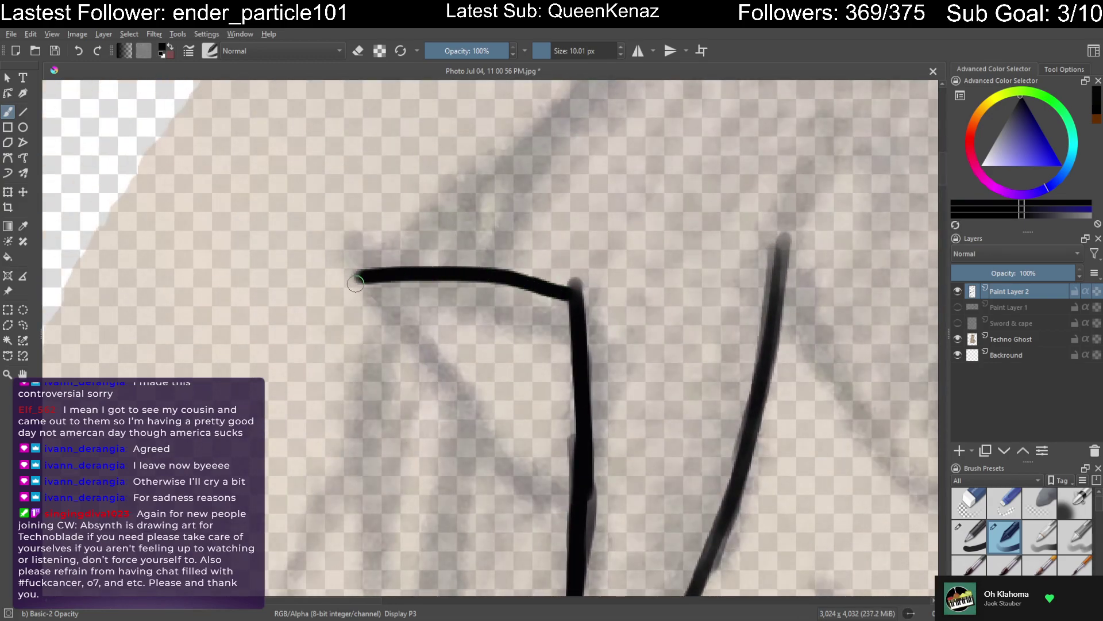
left_click_drag(424, 313, 544, 342)
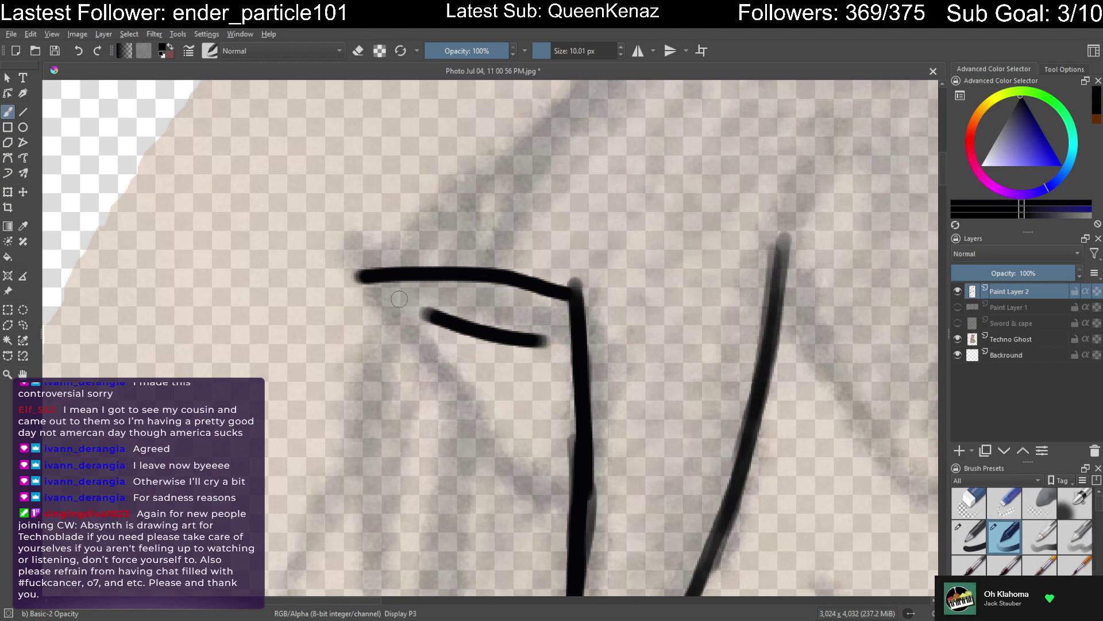
Draw diagonals from the upper-left tip, connect the right line's top to it, and begin a handwritten note
mouse_move(366, 285)
left_mouse_down()
mouse_move(419, 402)
mouse_move(477, 468)
mouse_move(571, 522)
mouse_move(433, 418)
mouse_move(375, 275)
left_mouse_up()
scroll(488, 349, "down", 4)
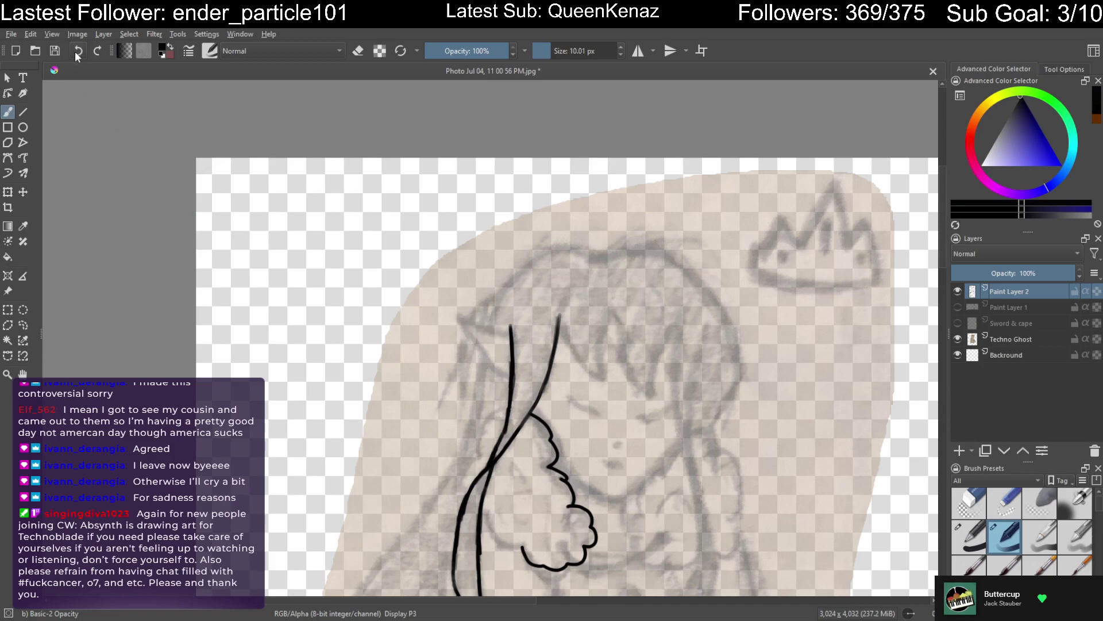
scroll(481, 332, "up", 6)
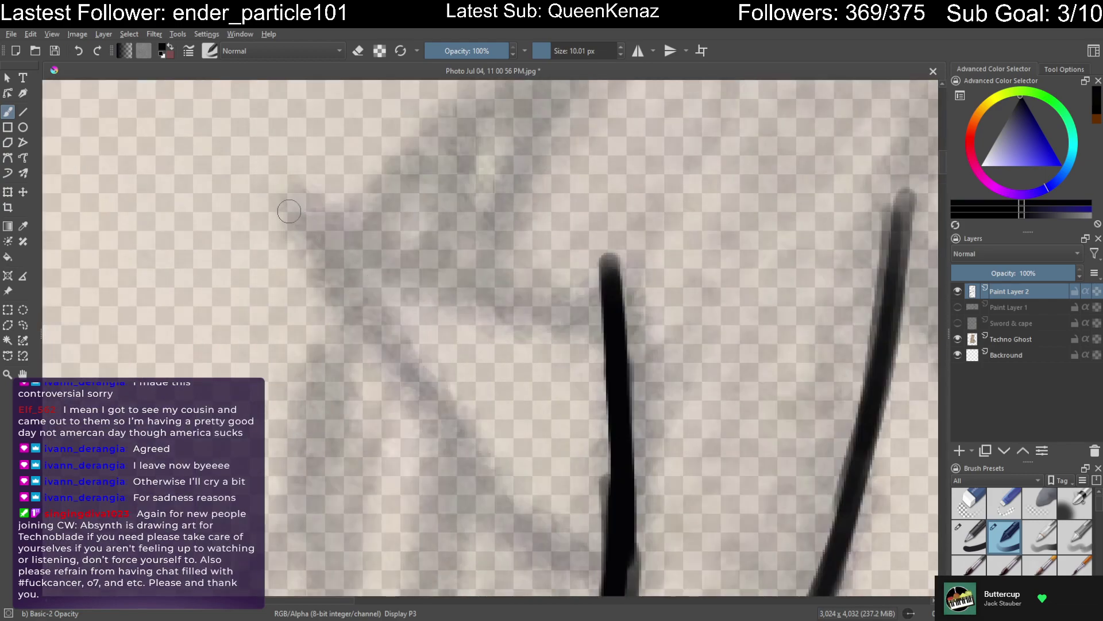
mouse_move(289, 212)
left_mouse_down()
mouse_move(377, 330)
mouse_move(481, 504)
mouse_move(595, 584)
mouse_move(513, 537)
mouse_move(446, 458)
mouse_move(402, 360)
mouse_move(281, 202)
left_mouse_up()
mouse_move(605, 292)
left_mouse_down()
mouse_move(498, 278)
mouse_move(344, 229)
mouse_move(394, 258)
left_mouse_up()
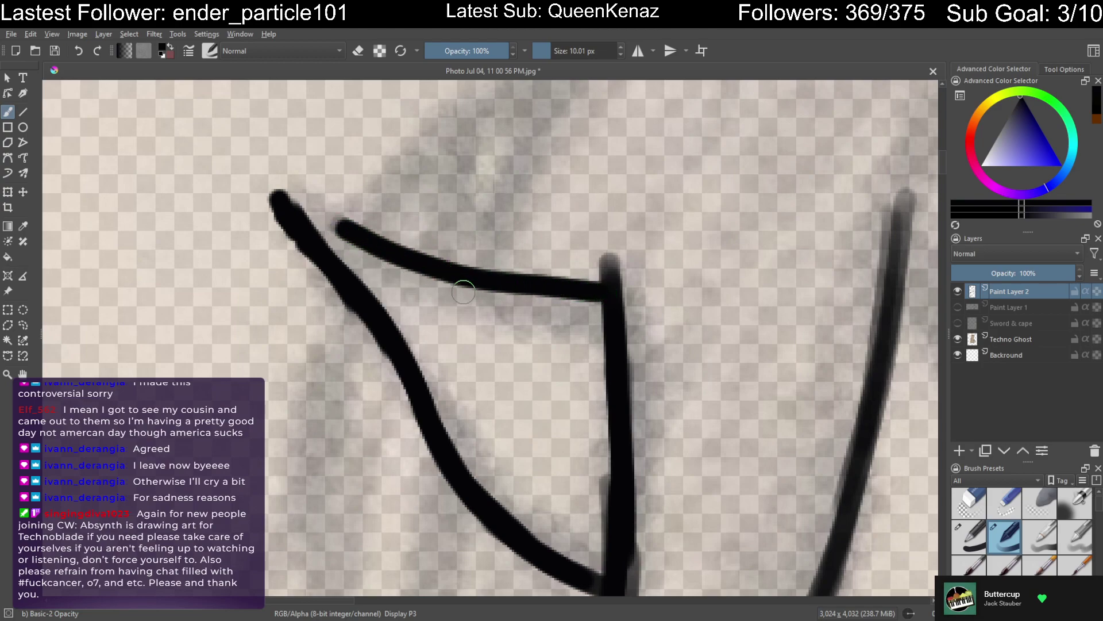
left_click(78, 50)
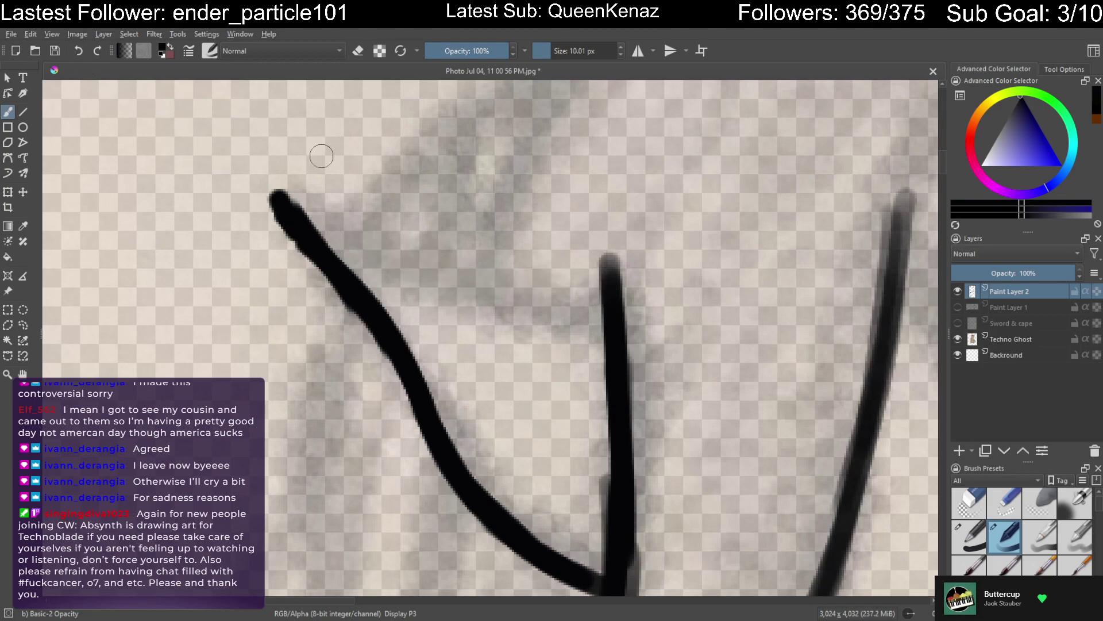
mouse_move(601, 300)
left_mouse_down()
mouse_move(320, 198)
mouse_move(194, 182)
mouse_move(308, 219)
left_mouse_up()
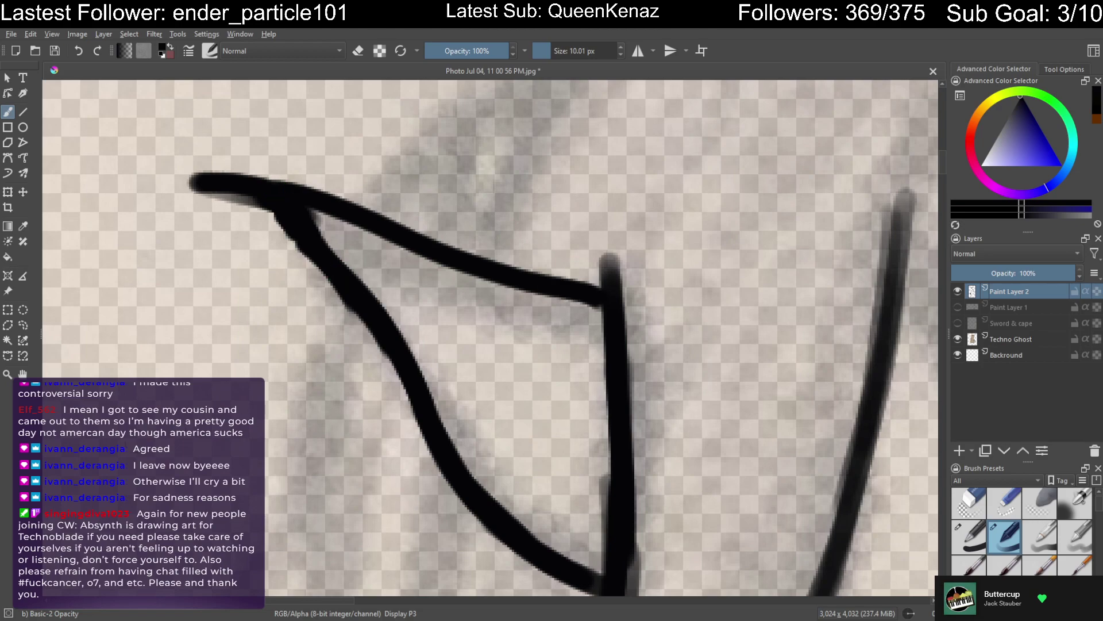
left_click_drag(92, 422, 147, 531)
Scrawl a handwritten 'came in' note with 'BRB' lettering on the ink layer
mouse_move(92, 415)
left_mouse_down()
mouse_move(131, 394)
mouse_move(161, 516)
left_mouse_up()
left_click_drag(208, 376, 268, 444)
mouse_move(245, 396)
left_mouse_down()
mouse_move(262, 335)
mouse_move(315, 357)
mouse_move(397, 293)
mouse_move(460, 356)
mouse_move(520, 350)
mouse_move(665, 237)
mouse_move(680, 239)
left_mouse_up()
mouse_move(302, 471)
left_mouse_down()
mouse_move(368, 482)
mouse_move(448, 471)
mouse_move(600, 402)
mouse_move(623, 371)
mouse_move(698, 395)
left_mouse_up()
left_click_drag(741, 311, 770, 365)
left_click_drag(741, 253, 879, 310)
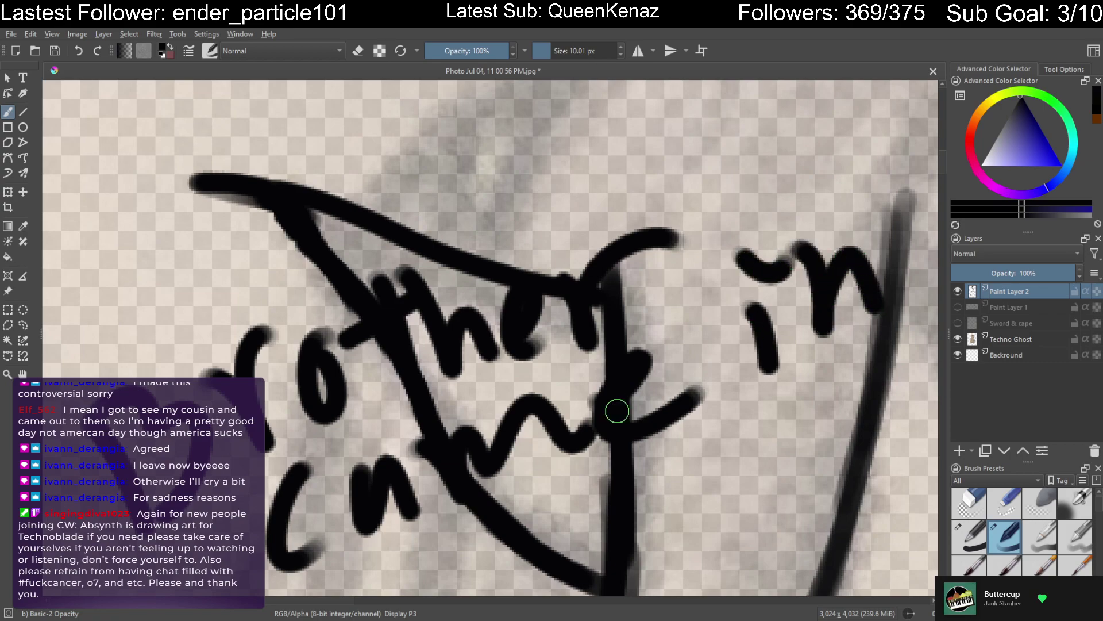
mouse_move(451, 115)
left_mouse_down()
mouse_move(469, 211)
mouse_move(500, 138)
mouse_move(468, 212)
left_mouse_up()
mouse_move(571, 134)
left_mouse_down()
mouse_move(577, 150)
mouse_move(630, 145)
mouse_move(661, 192)
left_mouse_up()
mouse_move(686, 95)
left_mouse_down()
mouse_move(704, 175)
mouse_move(800, 195)
left_mouse_up()
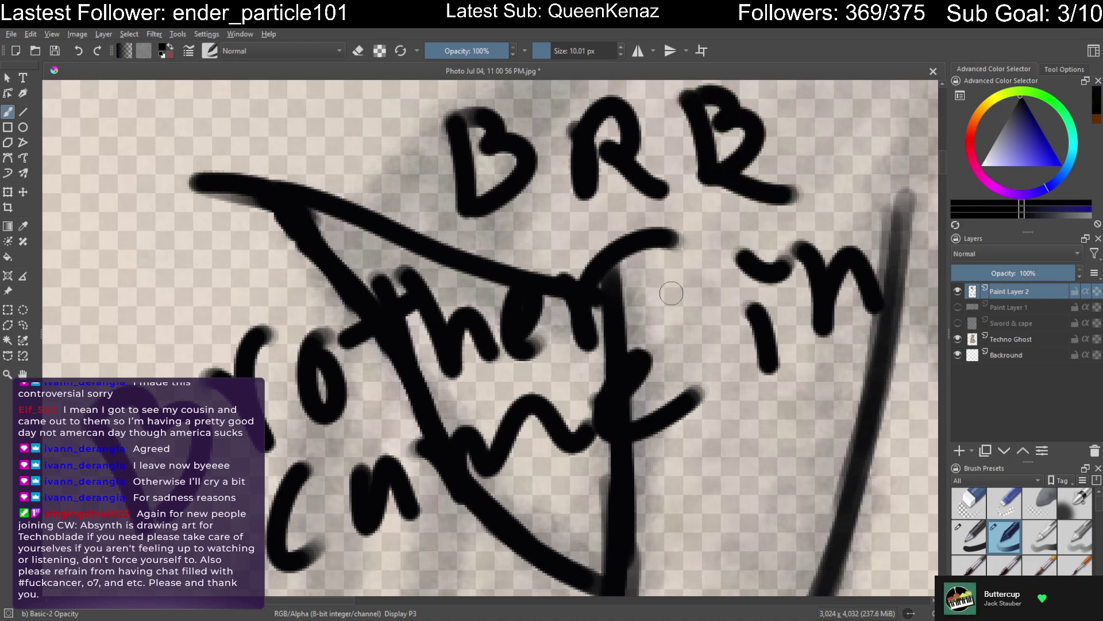
Erase the stray leg of the lettering so it reads BRB, then resume painting
key("e")
mouse_move(785, 177)
left_mouse_down()
mouse_move(735, 195)
mouse_move(808, 191)
left_mouse_up()
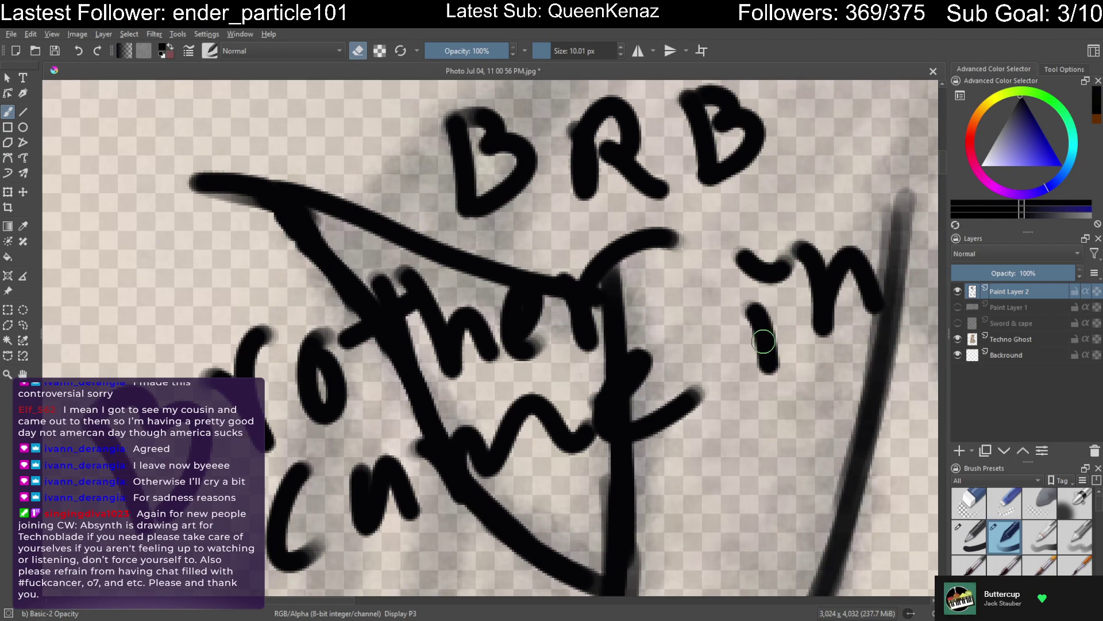
key("e")
scroll(678, 467, "down", 5)
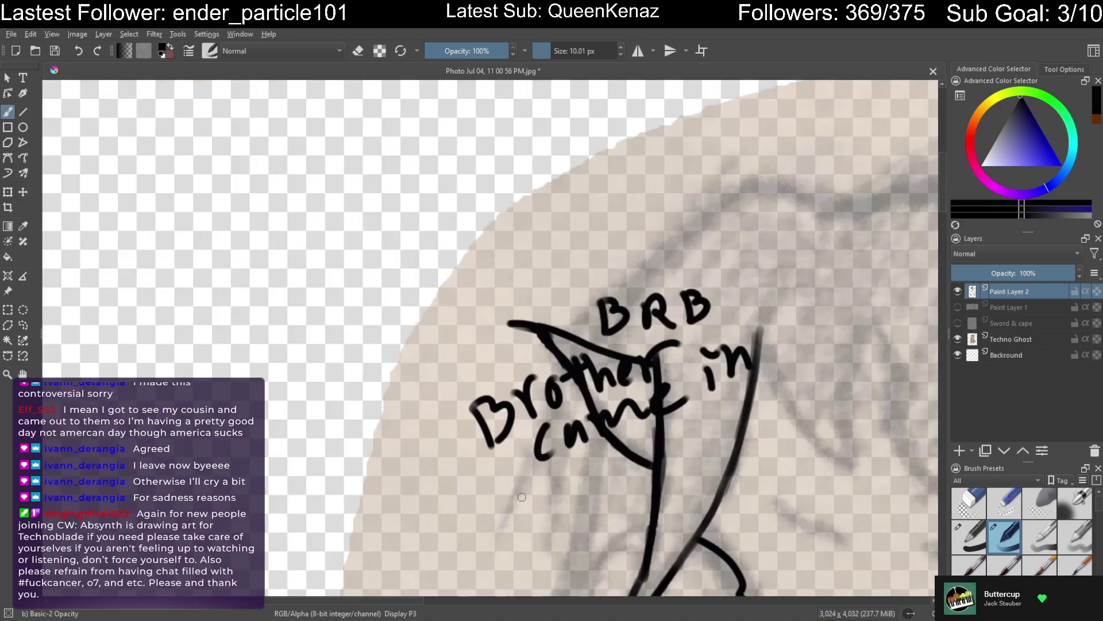
scroll(654, 349, "down", 6)
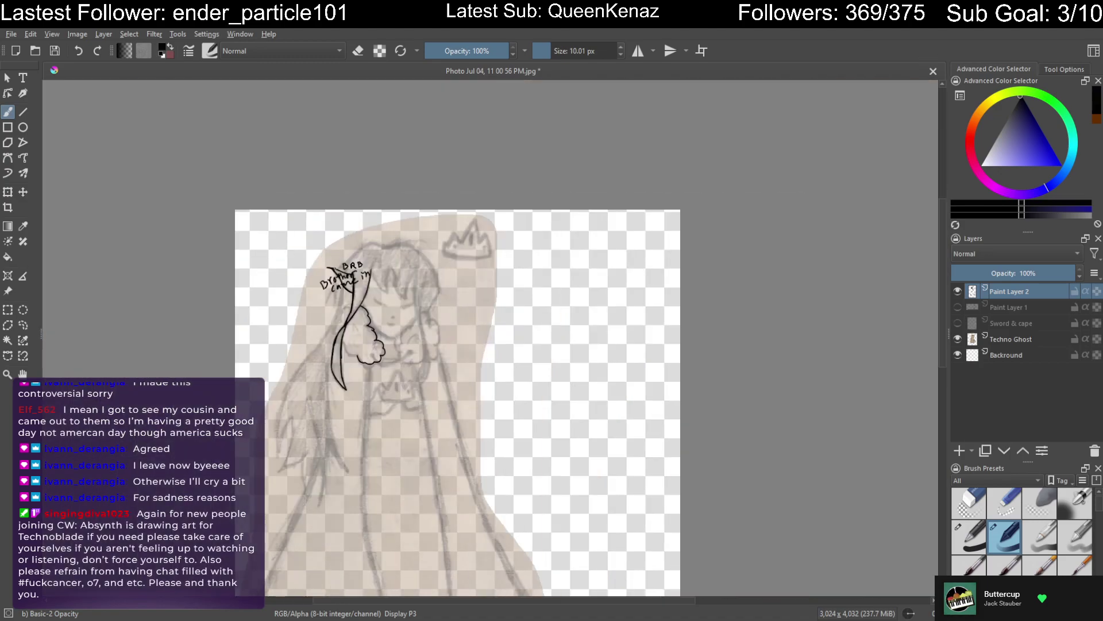
scroll(458, 431, "up", 6)
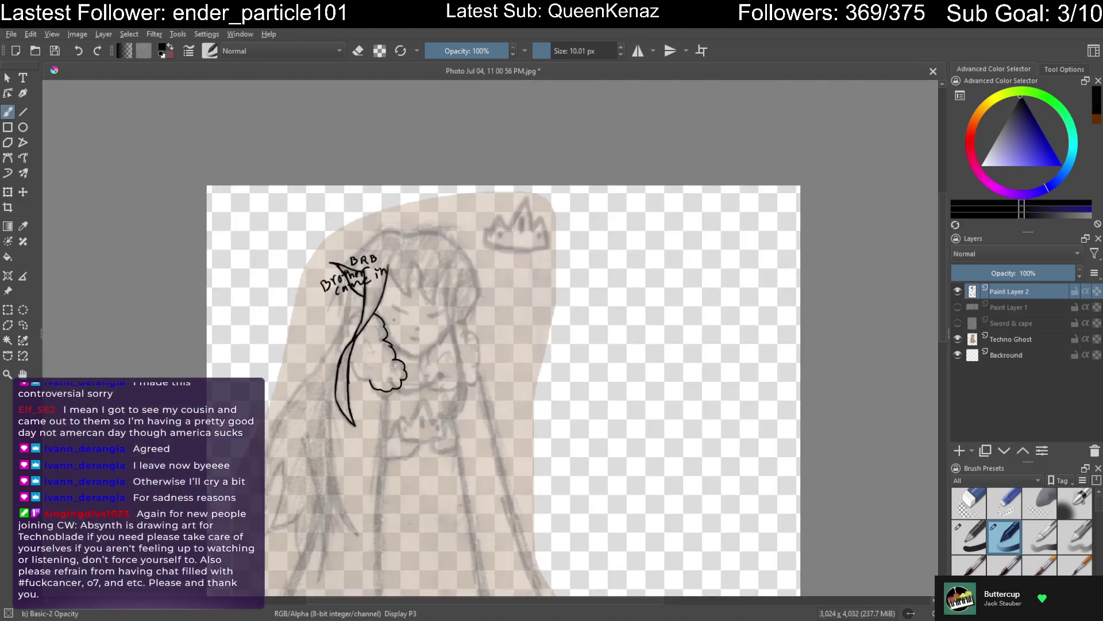
scroll(457, 431, "up", 4)
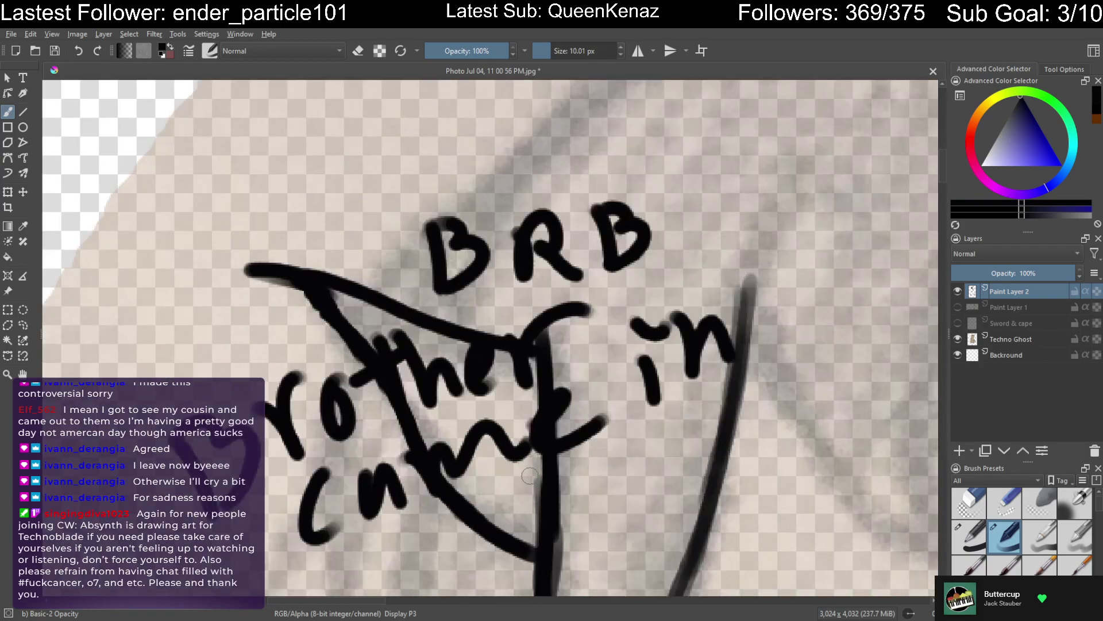
mouse_move(580, 357)
left_mouse_down()
mouse_move(805, 394)
mouse_move(631, 334)
mouse_move(631, 350)
left_mouse_up()
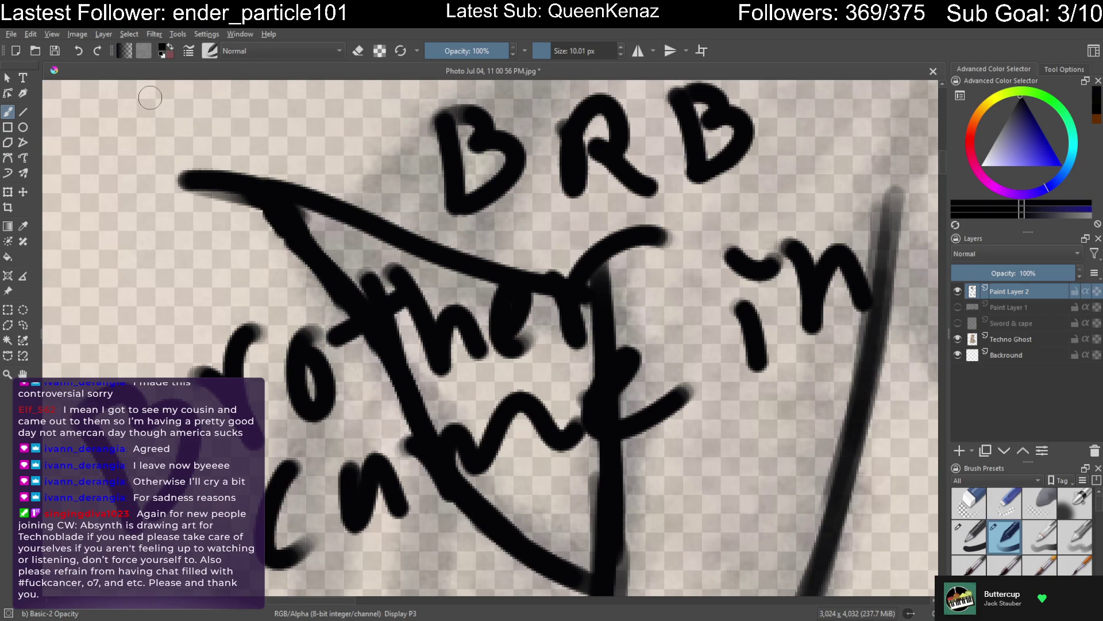
Undo the BRB note strokes until only a partial 'roth' fragment remains
left_click(79, 50)
left_click(80, 50)
left_click(81, 47)
left_click(81, 47)
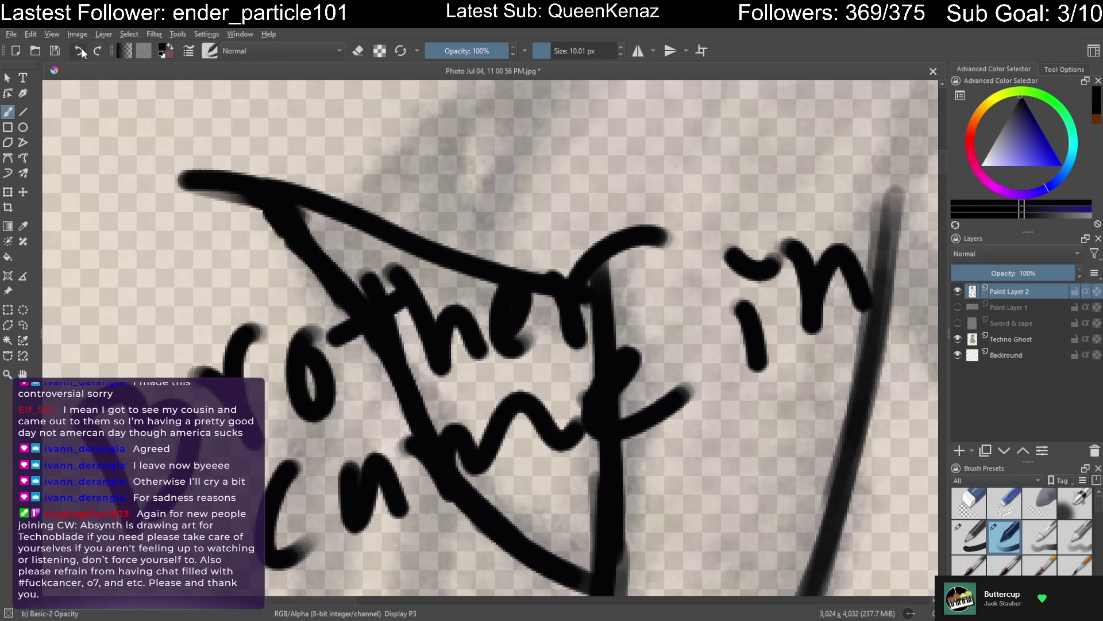
left_click(81, 47)
left_click(81, 47)
left_click(81, 47)
left_click(81, 47)
left_click(81, 48)
left_click(81, 49)
left_click(81, 50)
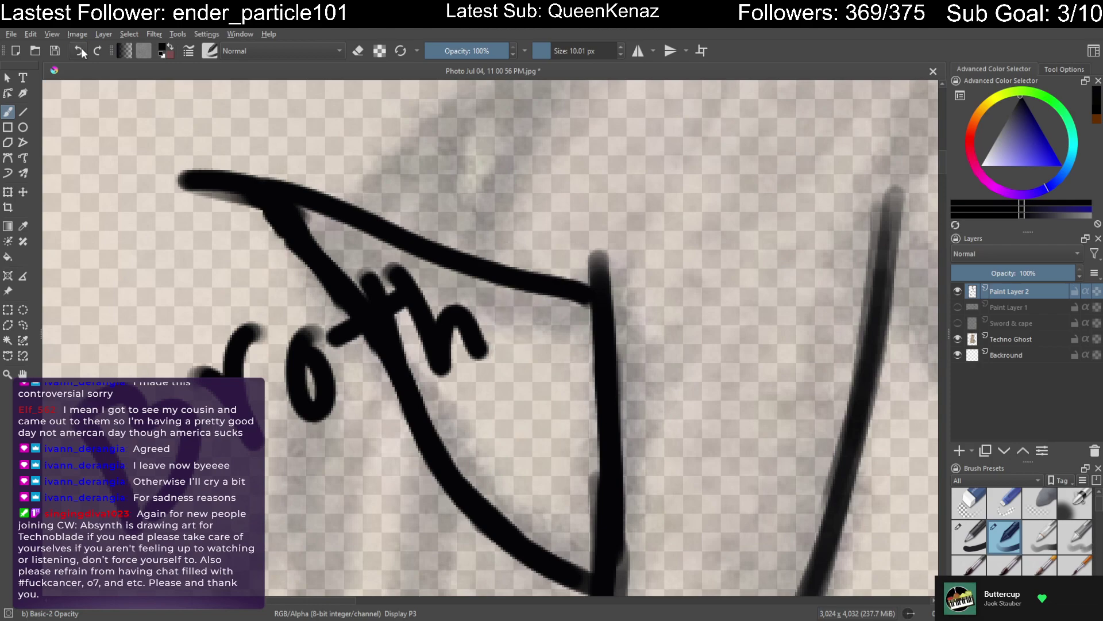
left_click(81, 50)
left_click(81, 50)
left_click(81, 49)
left_click(81, 49)
left_click(81, 49)
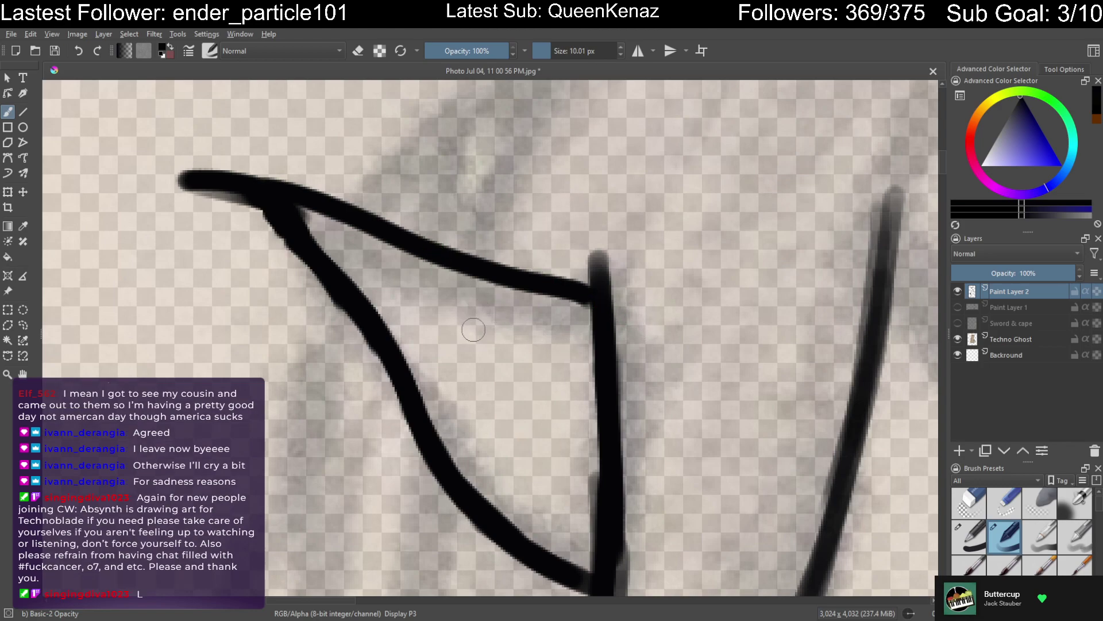
Ink the crown's zigzag points and darken their curves into sharper tips
scroll(480, 337, "down", 4)
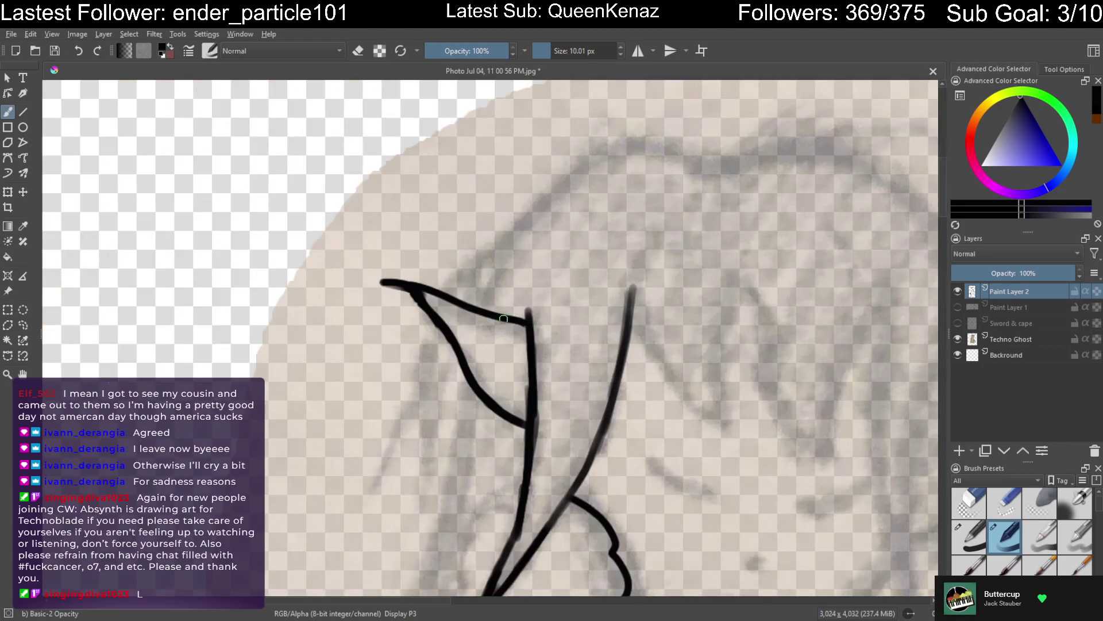
scroll(533, 316, "up", 2)
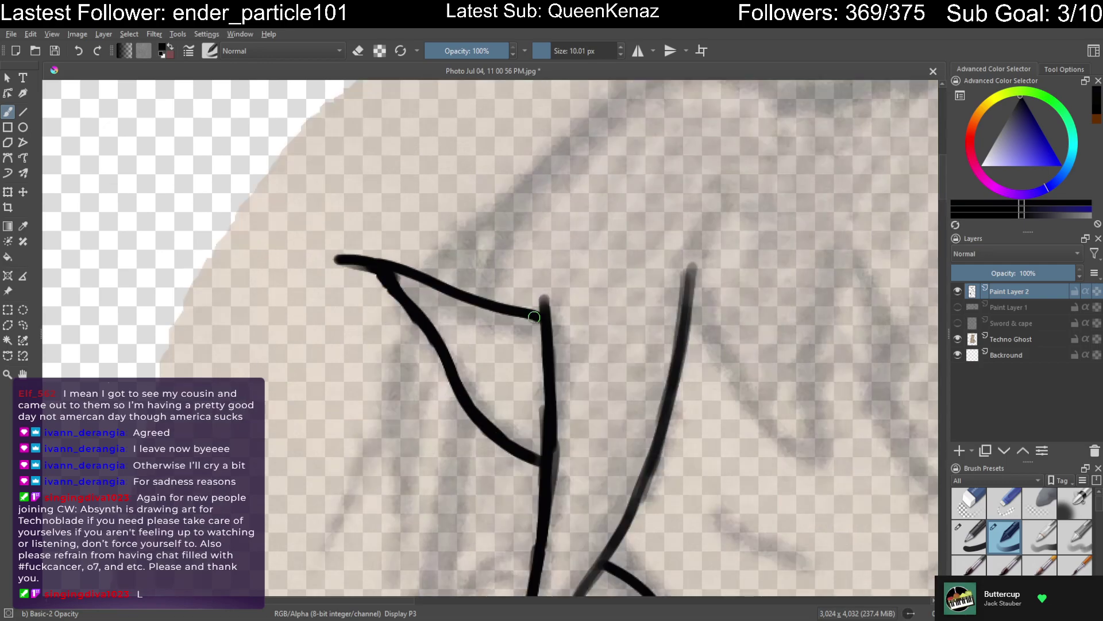
left_click_drag(625, 344, 468, 298)
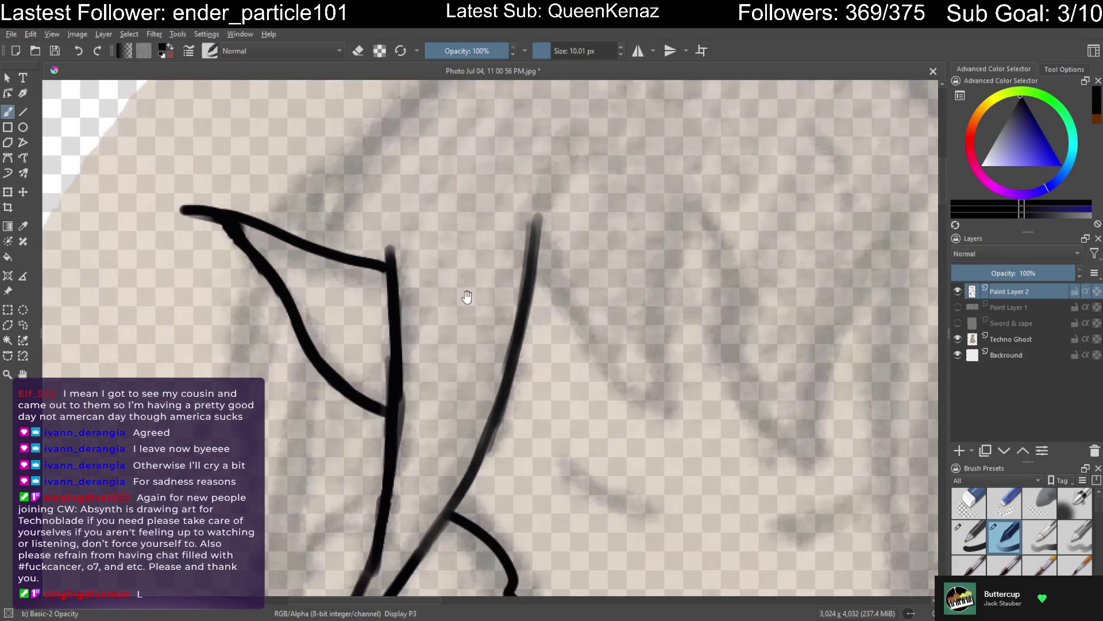
left_click_drag(591, 349, 429, 303)
mouse_move(507, 357)
left_mouse_down()
mouse_move(475, 342)
mouse_move(461, 351)
left_mouse_up()
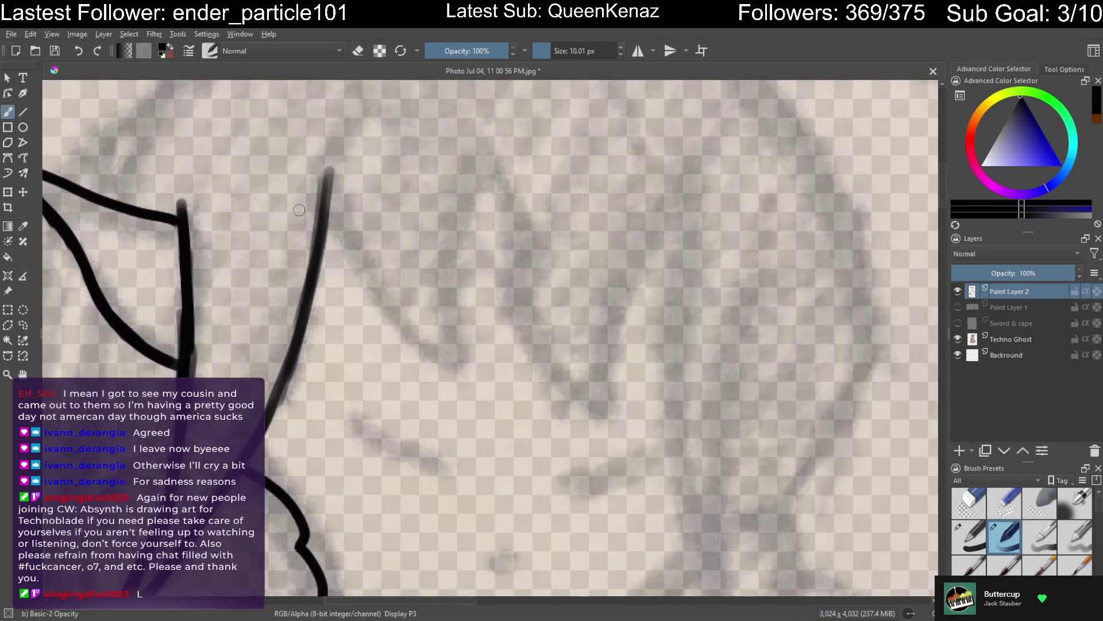
mouse_move(328, 180)
left_mouse_down()
mouse_move(339, 255)
mouse_move(372, 296)
left_mouse_up()
mouse_move(351, 234)
left_mouse_down()
mouse_move(388, 318)
mouse_move(419, 350)
mouse_move(461, 368)
left_mouse_up()
mouse_move(451, 317)
left_mouse_down()
mouse_move(473, 378)
mouse_move(453, 361)
mouse_move(466, 369)
mouse_move(450, 273)
mouse_move(451, 323)
mouse_move(476, 160)
mouse_move(515, 243)
mouse_move(510, 307)
mouse_move(583, 413)
mouse_move(610, 425)
mouse_move(623, 267)
mouse_move(669, 211)
mouse_move(627, 264)
mouse_move(608, 369)
mouse_move(610, 307)
mouse_move(669, 212)
left_mouse_up()
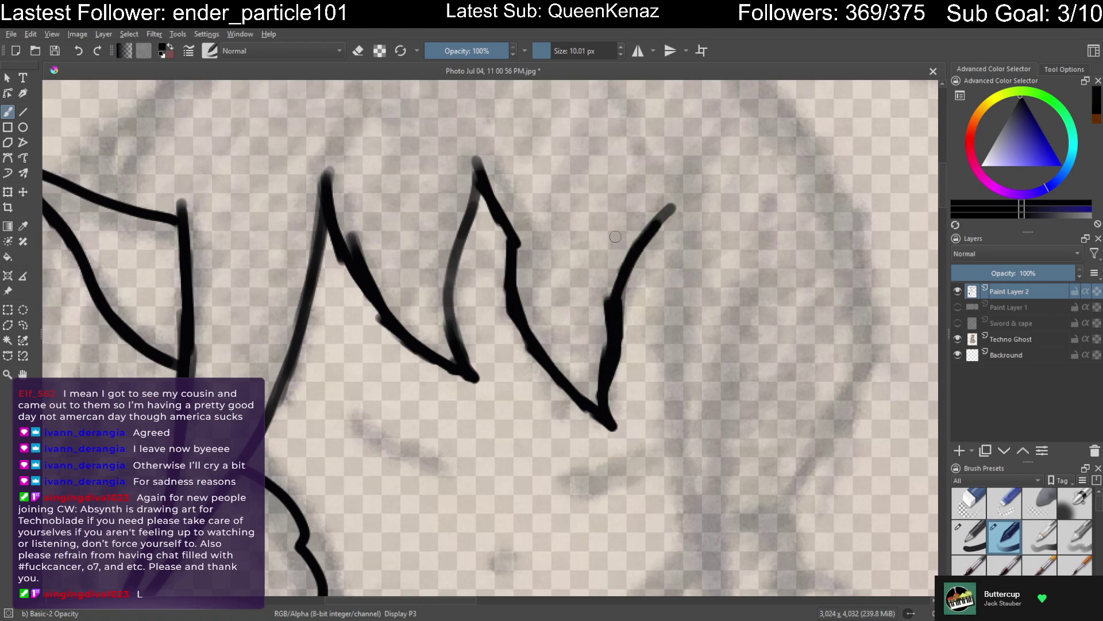
mouse_move(512, 251)
left_mouse_down()
mouse_move(484, 214)
mouse_move(479, 175)
mouse_move(455, 270)
mouse_move(468, 351)
left_mouse_up()
mouse_move(452, 287)
left_mouse_down()
mouse_move(458, 343)
mouse_move(485, 391)
left_mouse_up()
Start the long vertical outline down the right side, thickening it as it goes
mouse_move(650, 394)
left_mouse_down()
mouse_move(581, 320)
mouse_move(542, 305)
mouse_move(550, 270)
mouse_move(542, 340)
left_mouse_up()
mouse_move(539, 143)
left_mouse_down()
mouse_move(519, 257)
mouse_move(519, 204)
mouse_move(516, 242)
mouse_move(530, 348)
left_mouse_up()
left_click_drag(563, 440, 538, 326)
left_click_drag(498, 90, 502, 244)
left_click_drag(491, 168, 504, 296)
left_click_drag(497, 123, 506, 290)
left_click_drag(499, 247, 514, 343)
left_click_drag(496, 269, 515, 361)
left_click_drag(502, 292, 527, 395)
left_click_drag(509, 337, 531, 409)
left_click_drag(547, 478, 534, 312)
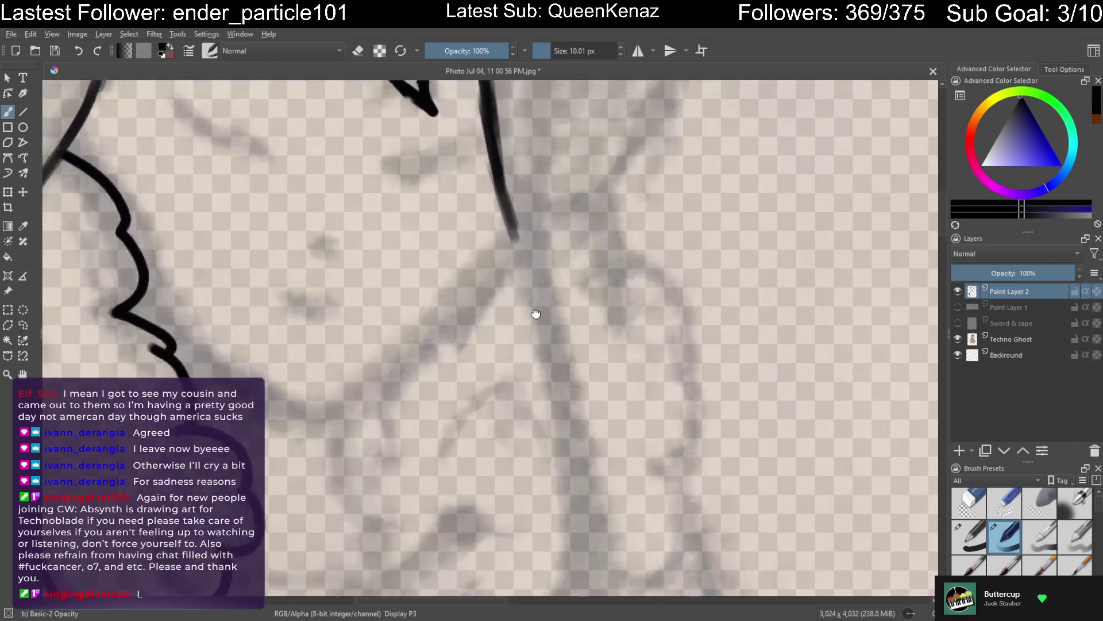
Re-stroke and extend the right vertical line further down, then begin a diagonal stroke below the cloud outline
left_click_drag(493, 192, 540, 296)
left_click_drag(510, 217, 552, 325)
left_click_drag(520, 256, 572, 402)
left_click_drag(586, 465, 565, 331)
left_click_drag(538, 227, 569, 329)
left_click_drag(549, 255, 578, 368)
left_click_drag(563, 285, 589, 402)
left_click_drag(572, 339, 595, 451)
left_click_drag(568, 316, 592, 445)
left_click_drag(576, 369, 594, 458)
left_click_drag(598, 504, 591, 279)
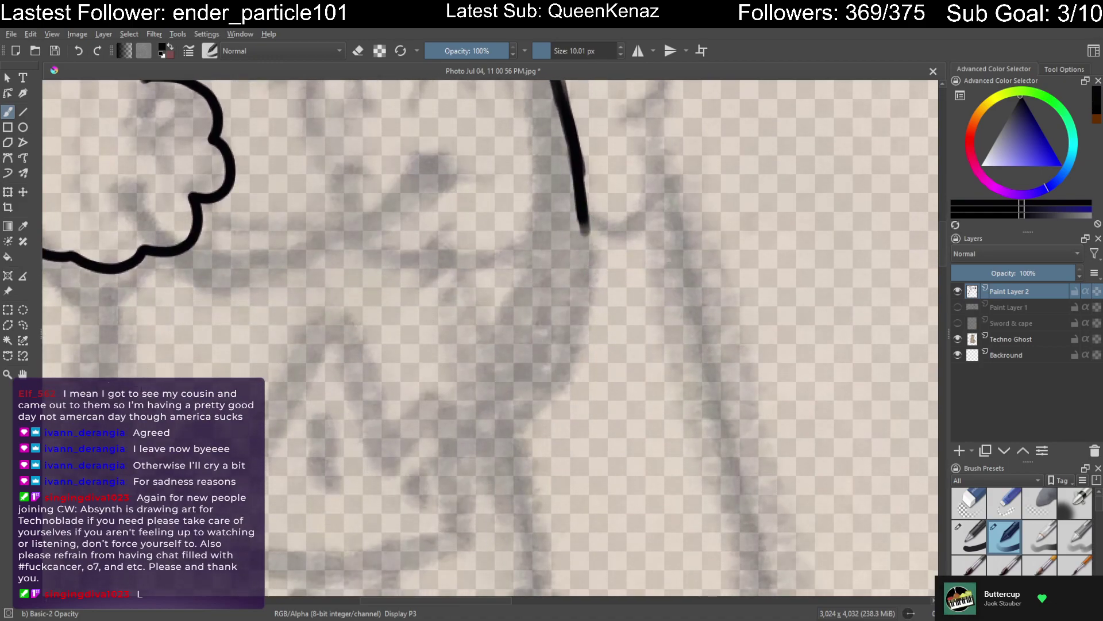
left_click_drag(109, 400, 164, 347)
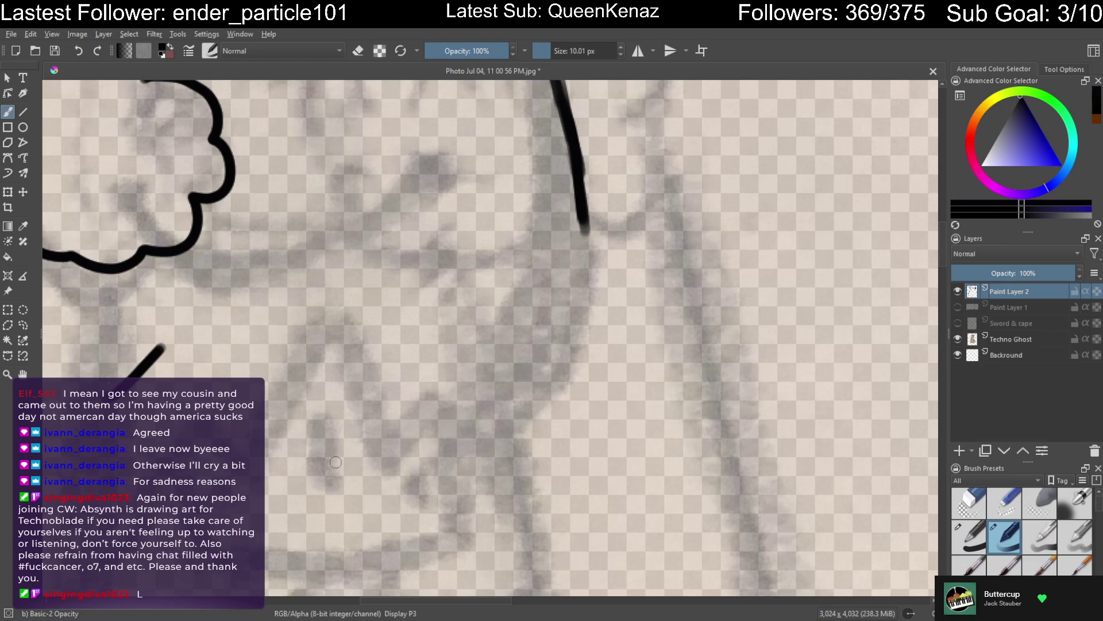
Draw a stroke forming an x beside the diagonal mark below the cloud outline
left_click_drag(112, 352, 154, 428)
Scrawl 'x3 is play' in ink beside the diagonal stroke
left_click_drag(164, 364, 126, 425)
left_click_drag(183, 345, 157, 380)
left_click_drag(177, 321, 246, 402)
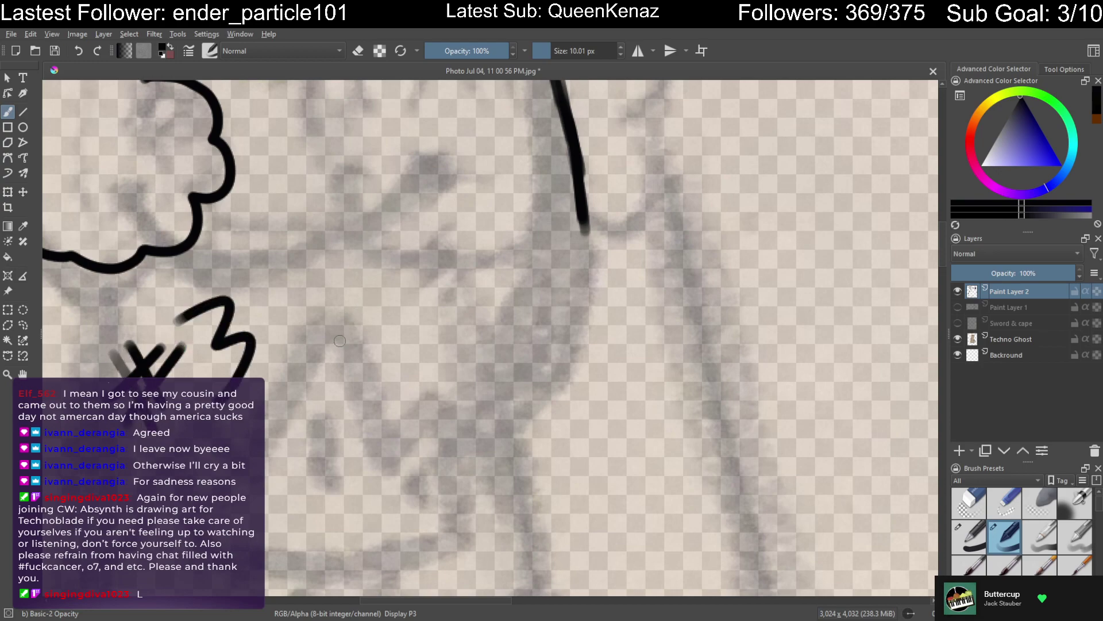
left_click_drag(337, 331, 362, 376)
mouse_move(315, 290)
left_mouse_down()
mouse_move(330, 304)
mouse_move(348, 285)
left_mouse_up()
mouse_move(397, 374)
left_mouse_down()
mouse_move(423, 359)
mouse_move(405, 290)
left_mouse_up()
mouse_move(528, 334)
left_mouse_down()
mouse_move(534, 310)
mouse_move(552, 402)
left_mouse_up()
left_click_drag(549, 264, 572, 336)
left_click_drag(584, 284, 600, 337)
mouse_move(600, 336)
left_mouse_down()
mouse_move(624, 299)
mouse_move(626, 324)
left_mouse_up()
left_click_drag(644, 267, 641, 364)
Finish the note as 'playing Roblox' and loop a circle around 'is playing'
left_click_drag(681, 256, 696, 302)
left_click_drag(669, 227, 695, 232)
left_click_drag(704, 219, 761, 278)
mouse_move(783, 227)
left_mouse_down()
mouse_move(789, 255)
mouse_move(712, 365)
left_mouse_up()
mouse_move(270, 469)
left_mouse_down()
mouse_move(296, 506)
mouse_move(408, 499)
left_mouse_up()
mouse_move(430, 437)
left_mouse_down()
mouse_move(454, 445)
mouse_move(520, 420)
mouse_move(561, 463)
left_mouse_up()
mouse_move(632, 414)
left_mouse_down()
mouse_move(635, 428)
mouse_move(739, 411)
left_mouse_up()
left_click_drag(707, 374, 635, 463)
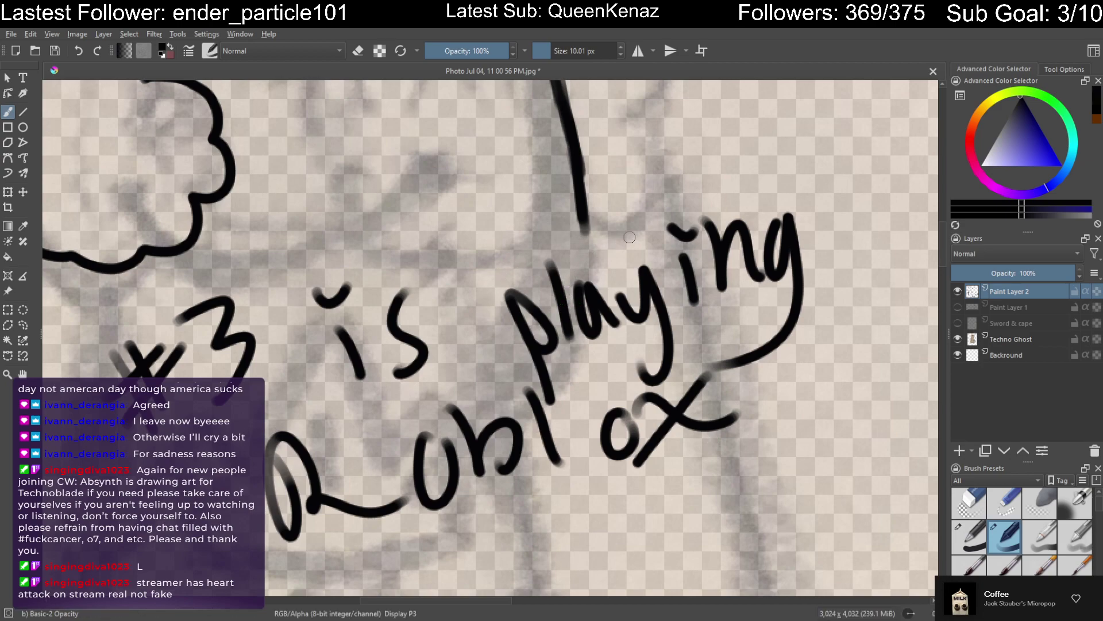
mouse_move(624, 345)
left_mouse_down()
mouse_move(384, 463)
mouse_move(335, 434)
mouse_move(563, 394)
left_mouse_up()
Undo the loop and the rest of the handwritten note with Ctrl+Z
key("ctrl+z")
key("ctrl+z")
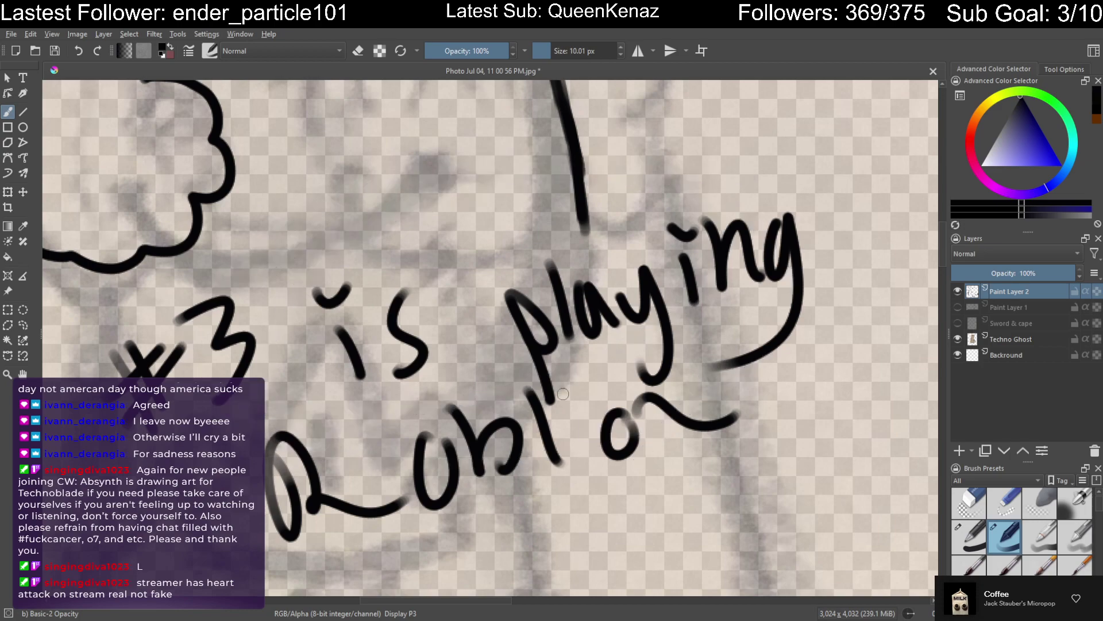
key("ctrl+z")
key("ctrl+z")
key("ctrl+z")
key("ctrl+z")
key("ctrl+z")
key("ctrl+z")
key("ctrl+z")
key("ctrl+z")
key("ctrl+z")
key("ctrl+z")
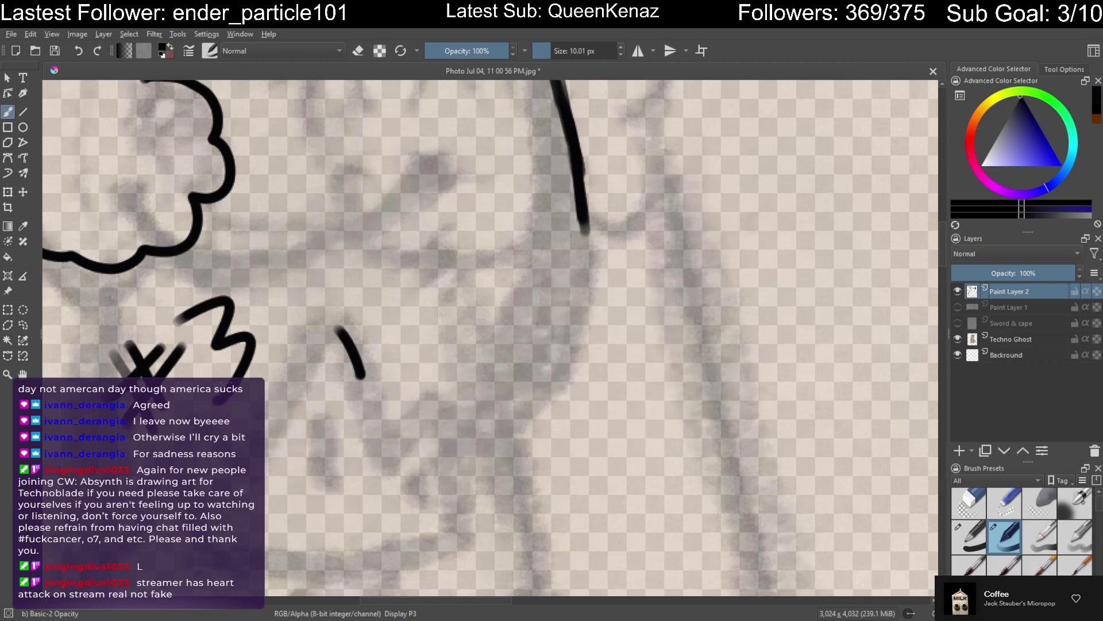
key("ctrl+z")
key("ctrl+z")
key("ctrl+z")
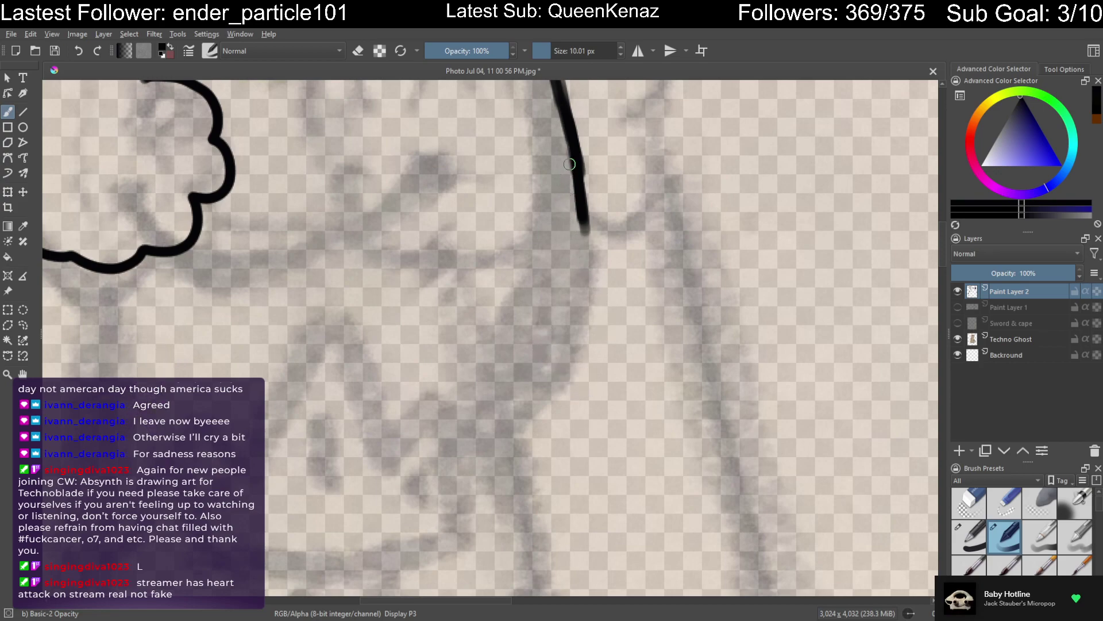
key("plus")
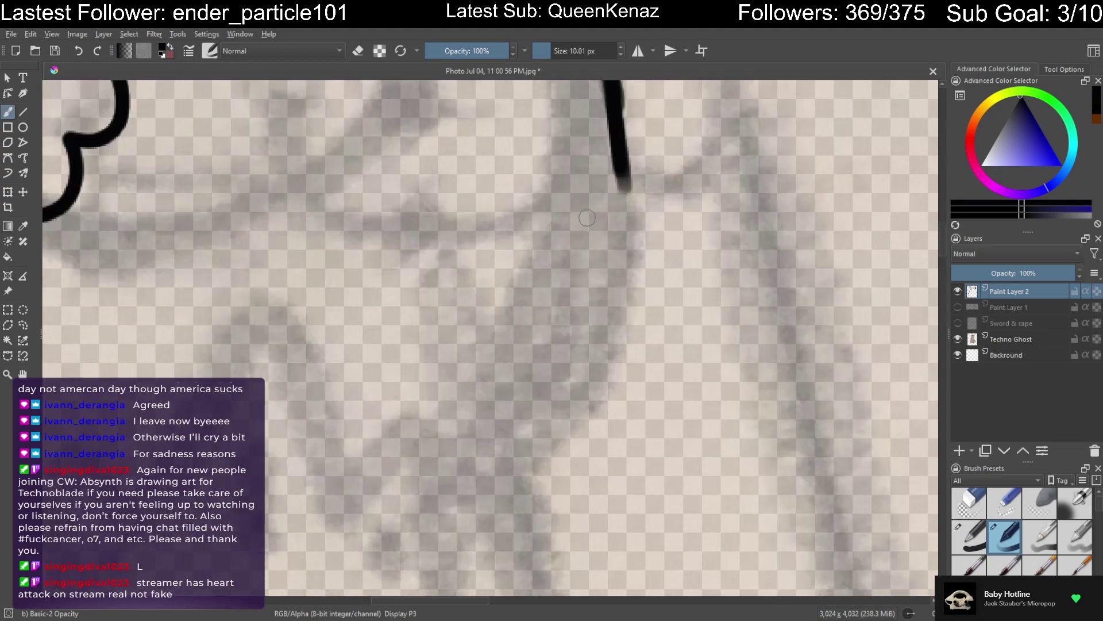
Brush a longer stroke continuing the vertical ink line downward with its end curving left
left_click_drag(618, 258, 598, 258)
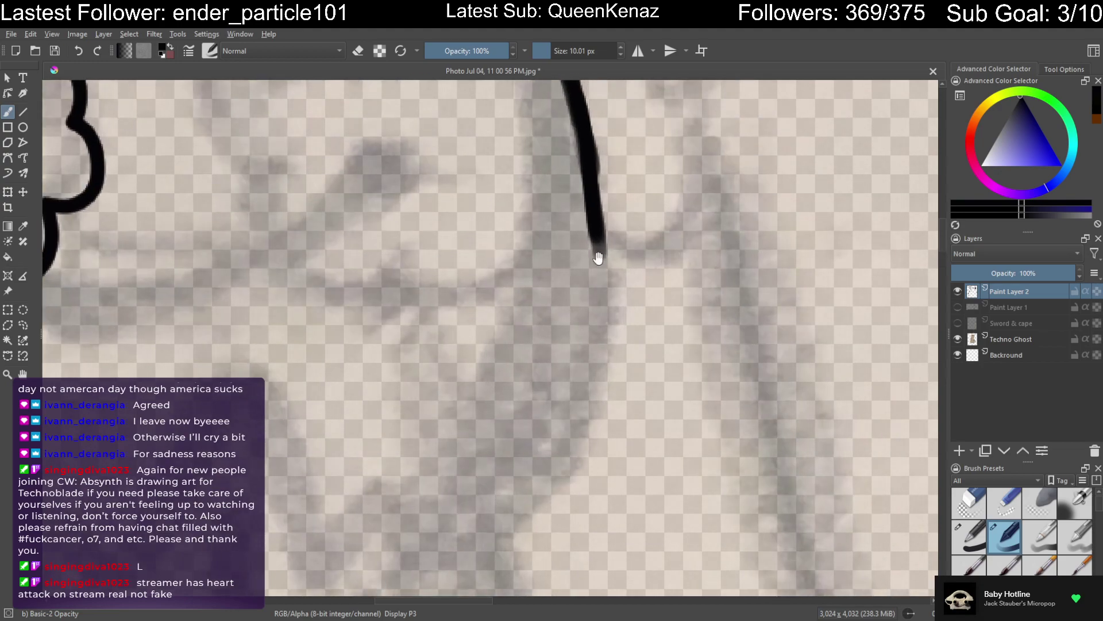
mouse_move(587, 146)
left_mouse_down()
mouse_move(589, 295)
mouse_move(562, 408)
left_mouse_up()
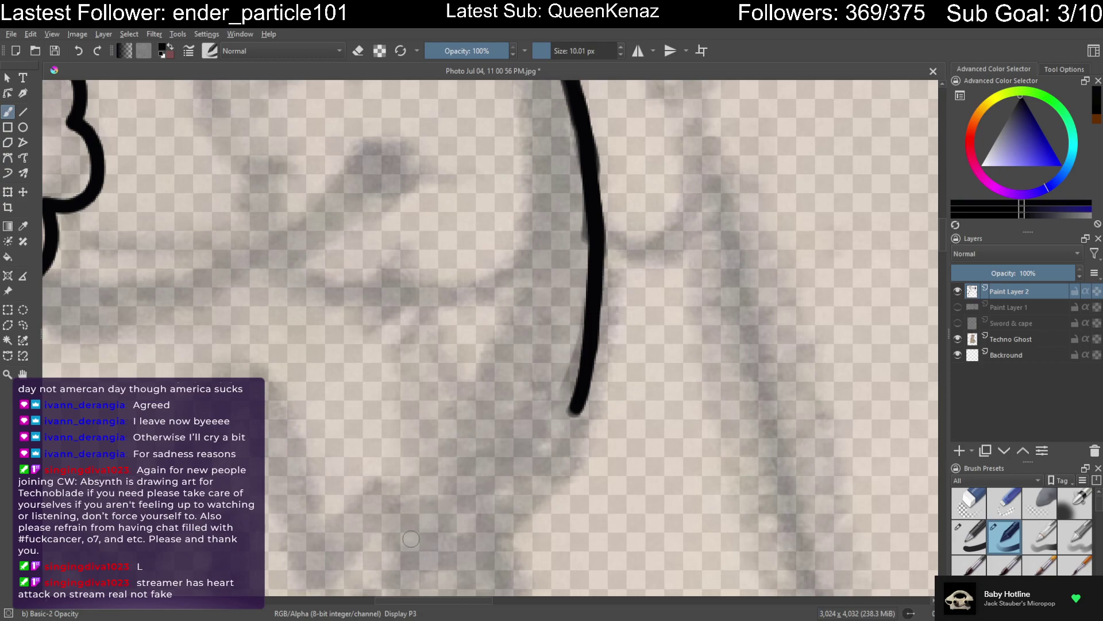
left_click_drag(478, 526, 521, 465)
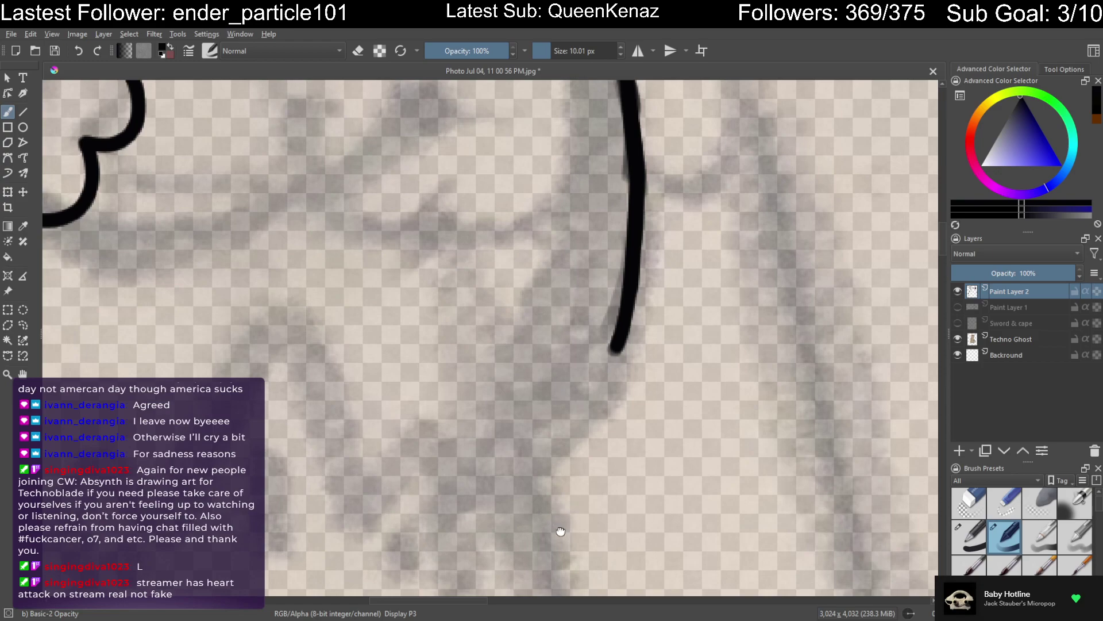
left_click_drag(561, 529, 727, 442)
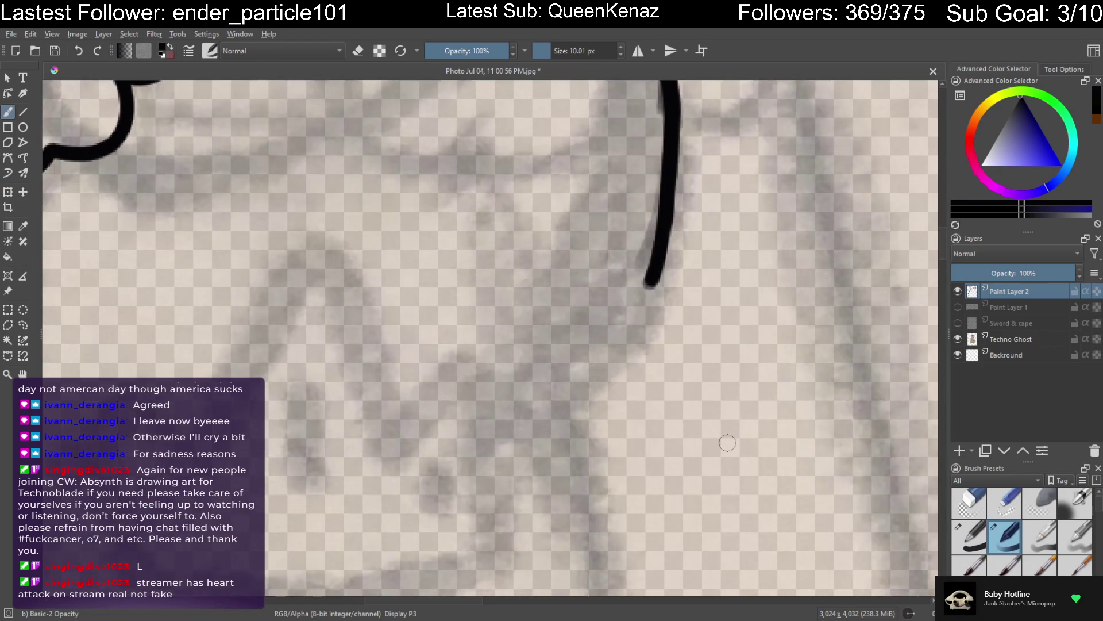
Set the Techno Ghost sketch layer opacity to 72% and return to Paint Layer 2
left_click(1015, 340)
mouse_move(1022, 274)
left_mouse_down()
mouse_move(1009, 274)
mouse_move(1041, 274)
left_mouse_up()
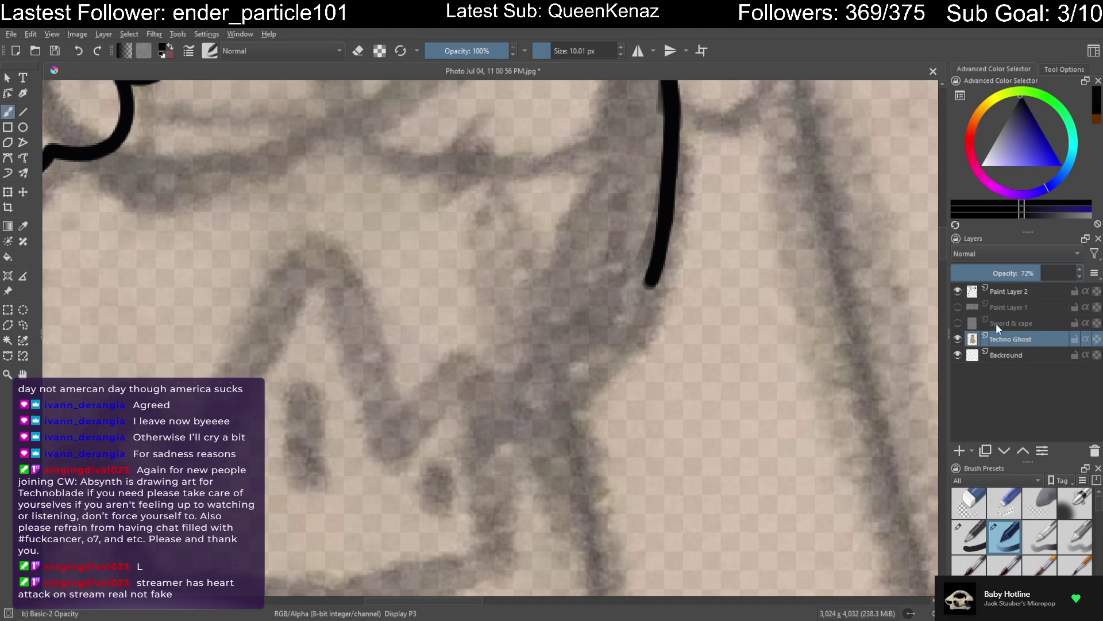
left_click(1020, 292)
left_click_drag(603, 334, 589, 356)
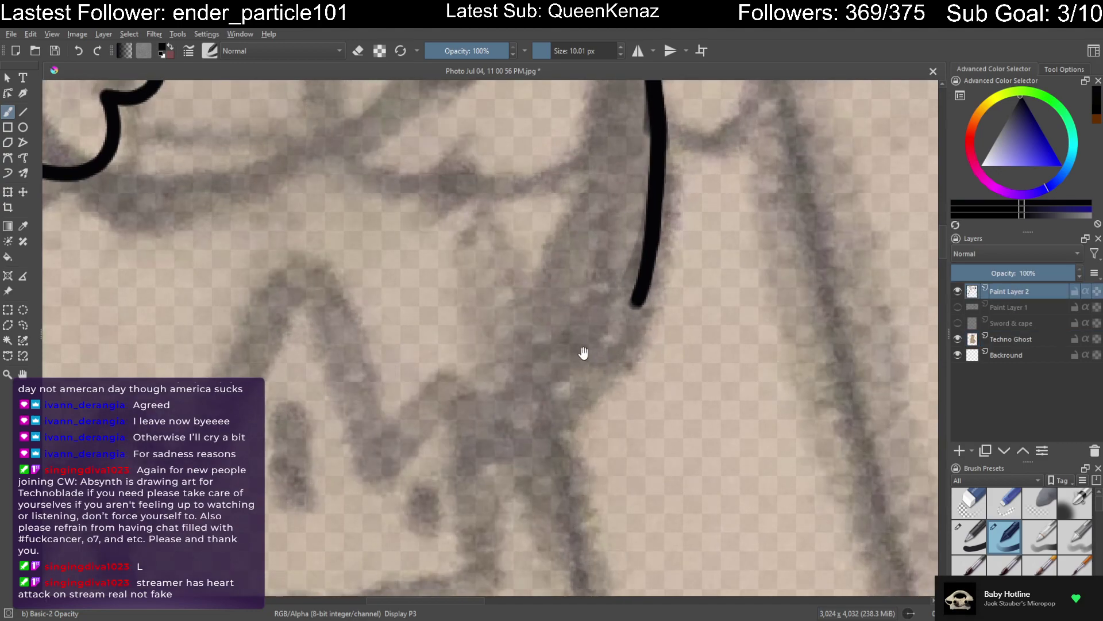
Ink a second line beside the black stroke, curving to meet it lower down
left_click_drag(586, 158, 537, 279)
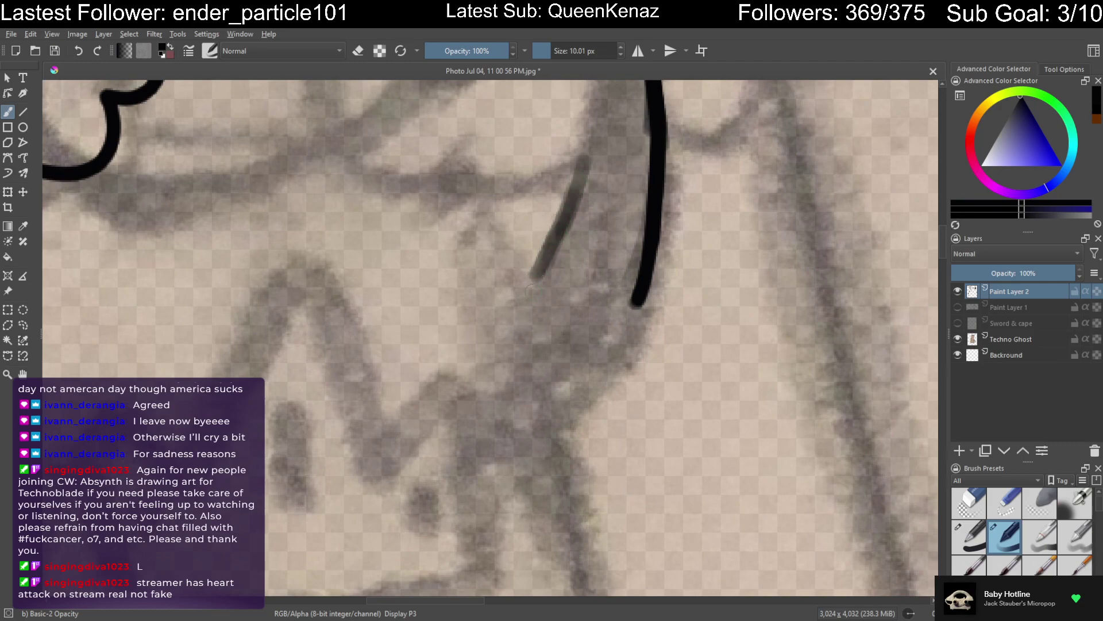
mouse_move(468, 434)
left_mouse_down()
mouse_move(570, 397)
mouse_move(619, 339)
mouse_move(651, 277)
left_mouse_up()
mouse_move(587, 133)
left_mouse_down()
mouse_move(527, 304)
mouse_move(455, 423)
mouse_move(479, 426)
left_mouse_up()
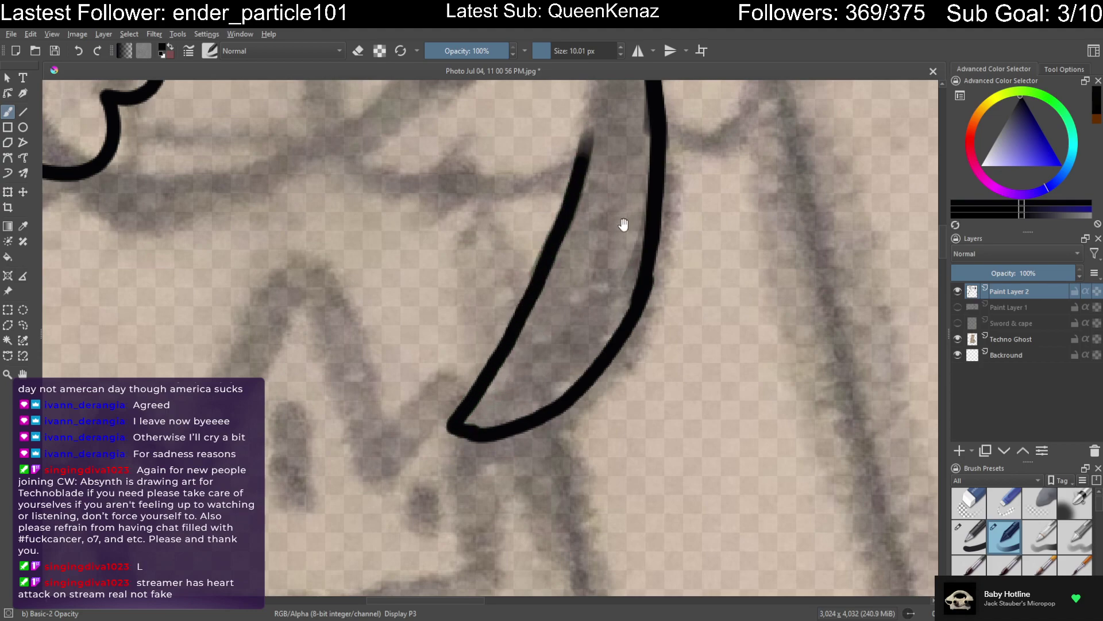
left_click_drag(624, 224, 602, 294)
mouse_move(573, 211)
left_mouse_down()
mouse_move(512, 495)
mouse_move(491, 177)
left_mouse_up()
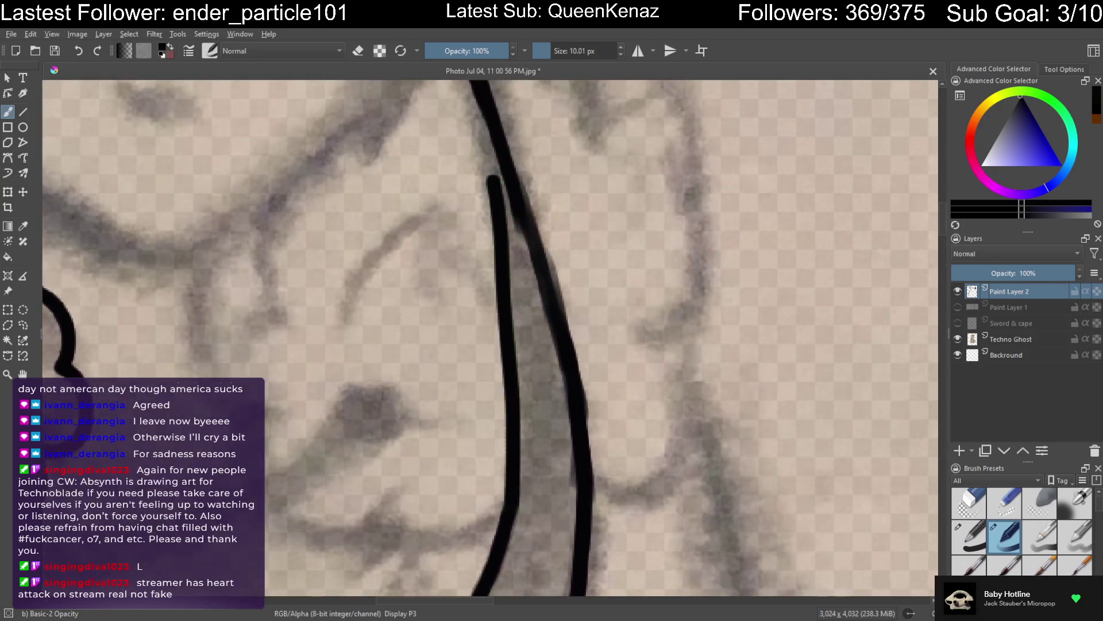
key("ctrl+z")
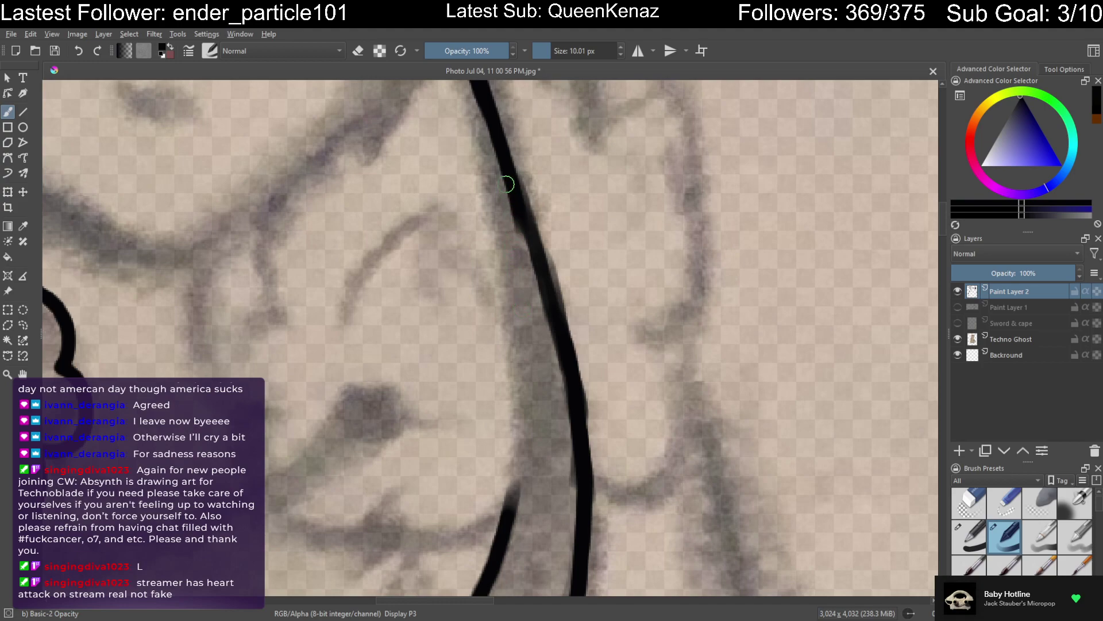
left_click_drag(503, 164, 499, 411)
mouse_move(511, 507)
left_mouse_down()
mouse_move(509, 408)
mouse_move(513, 489)
mouse_move(519, 408)
mouse_move(516, 447)
mouse_move(509, 346)
mouse_move(513, 485)
mouse_move(508, 313)
left_mouse_up()
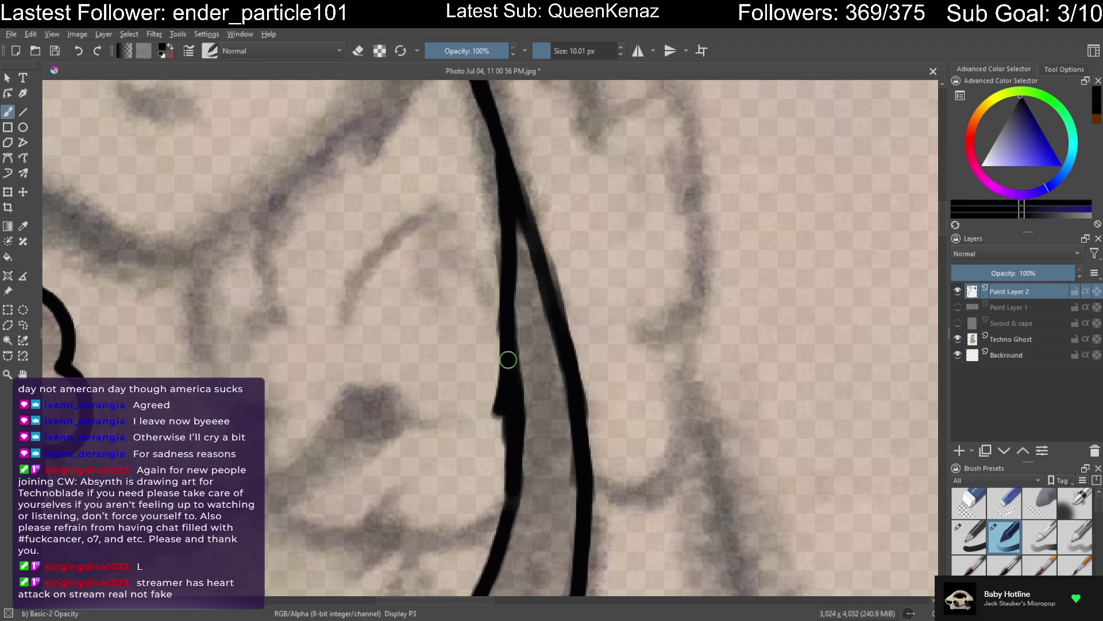
mouse_move(536, 253)
left_mouse_down()
mouse_move(523, 286)
mouse_move(493, 241)
mouse_move(516, 298)
mouse_move(494, 269)
mouse_move(525, 445)
left_mouse_up()
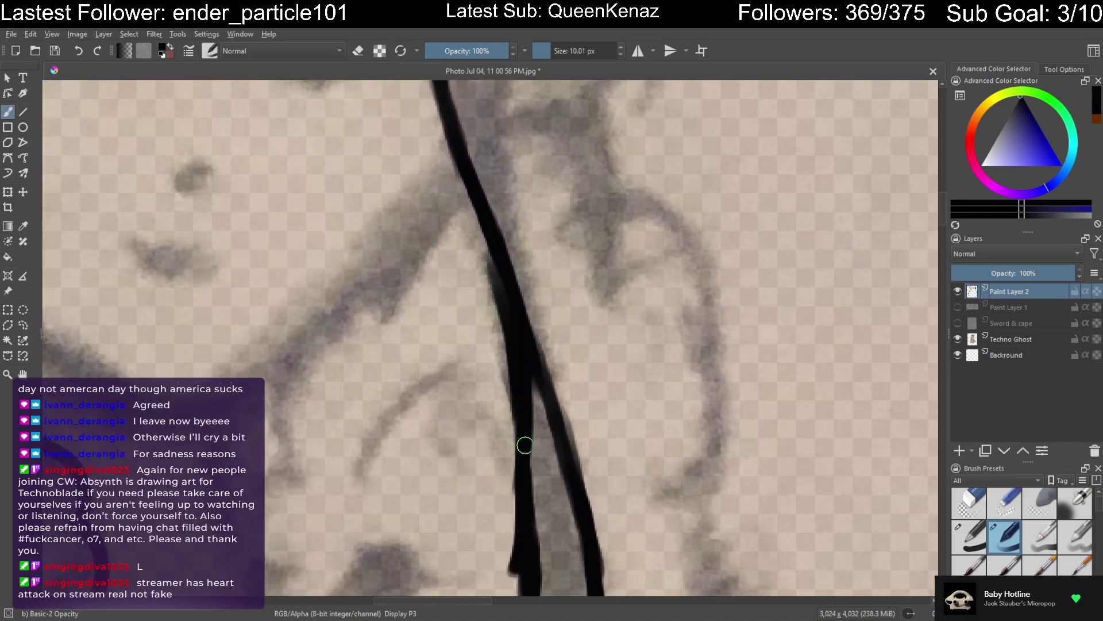
left_click_drag(519, 190, 532, 458)
mouse_move(510, 516)
left_mouse_down()
mouse_move(522, 536)
mouse_move(513, 474)
left_mouse_up()
Ink a long hair line down the sketch, undoing it and redrawing it more thinly
mouse_move(518, 301)
left_mouse_down()
mouse_move(497, 349)
mouse_move(477, 305)
left_mouse_up()
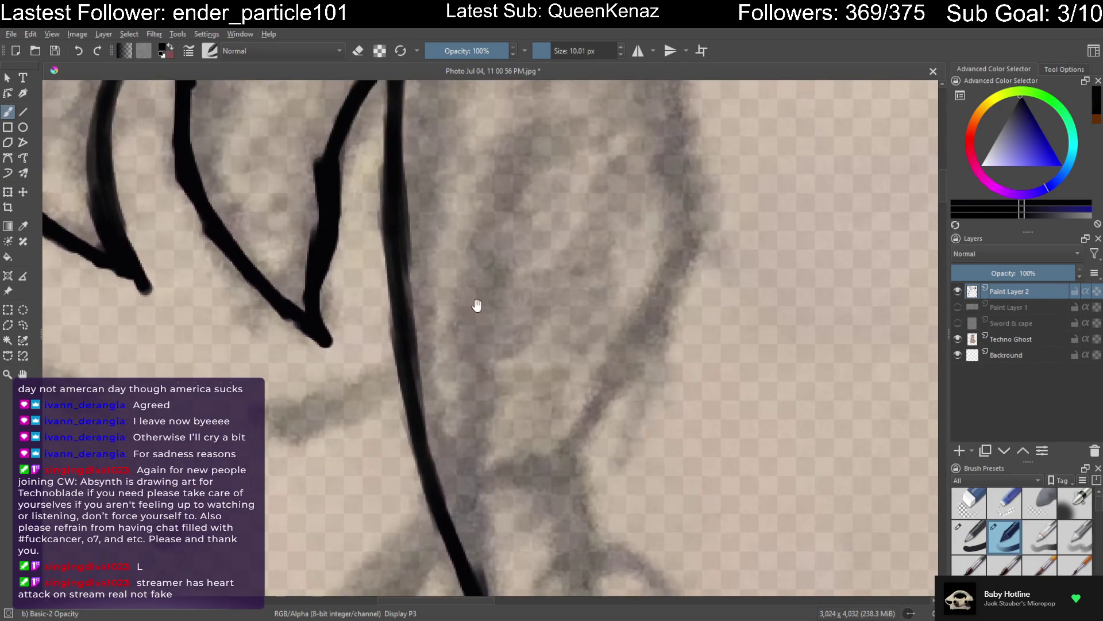
mouse_move(522, 159)
left_mouse_down()
mouse_move(504, 249)
mouse_move(510, 221)
mouse_move(503, 476)
left_mouse_up()
scroll(503, 476, "down", 5)
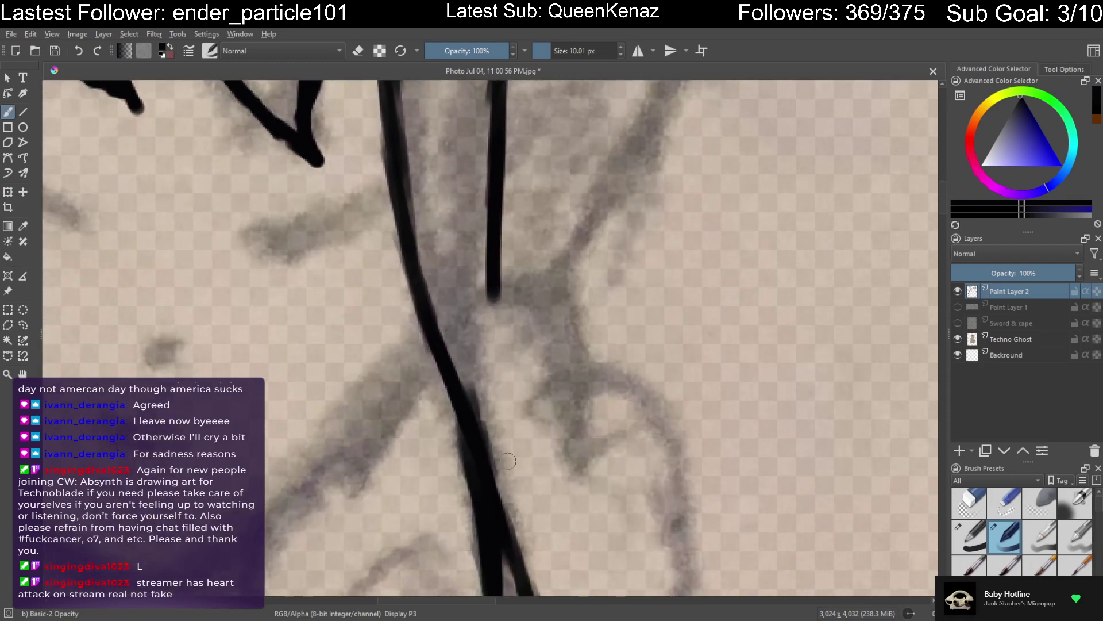
left_click_drag(475, 399, 486, 452)
key("ctrl+z")
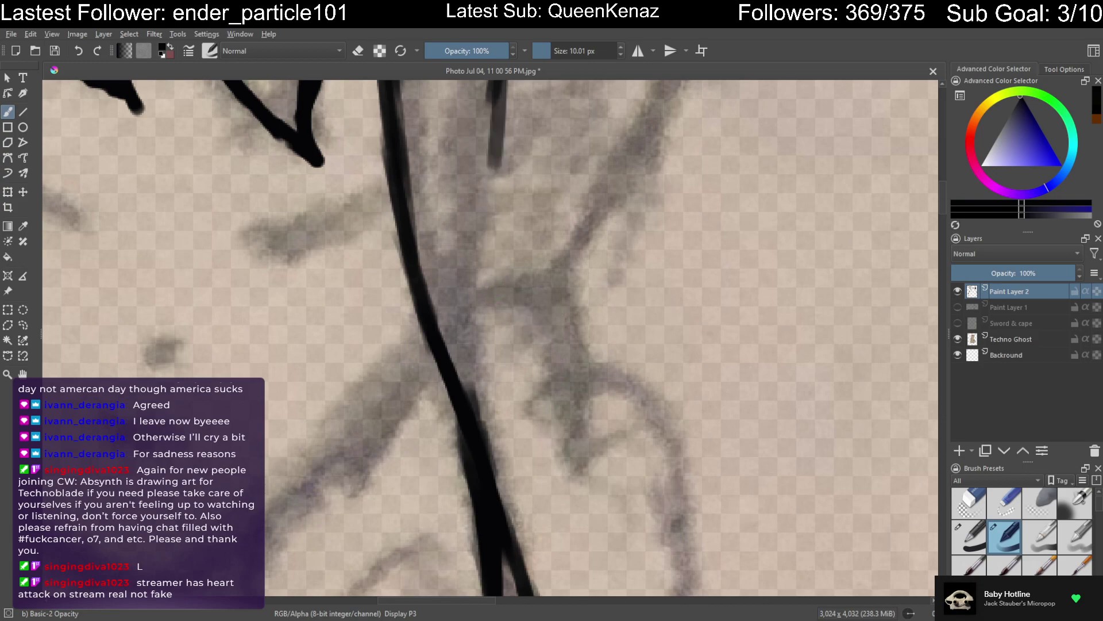
key("ctrl+z")
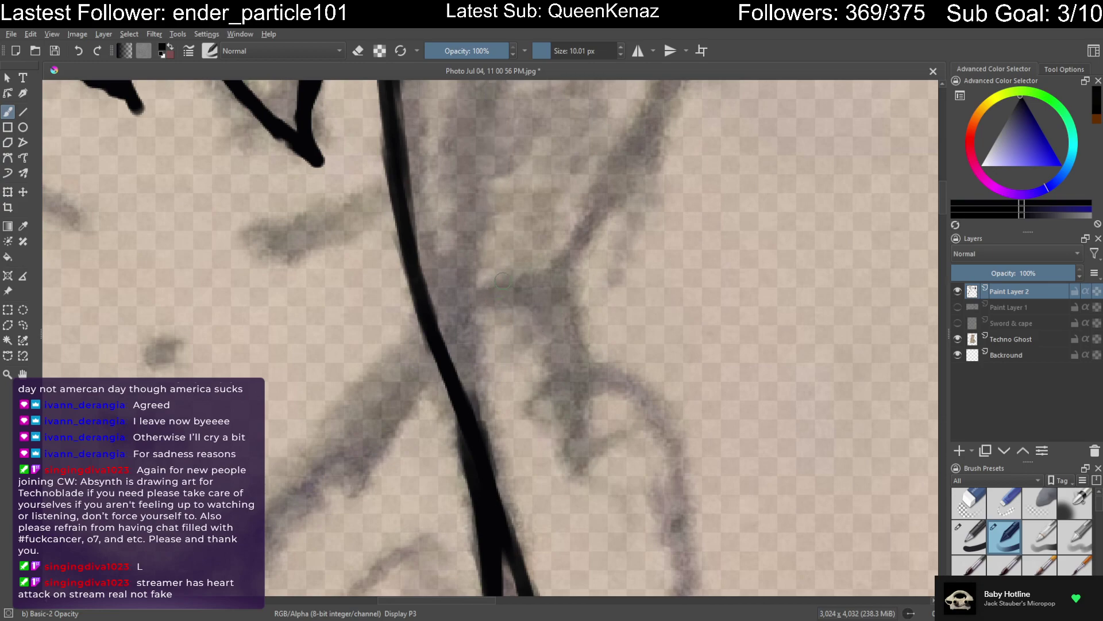
left_click_drag(508, 207, 486, 312)
key("ctrl+minus")
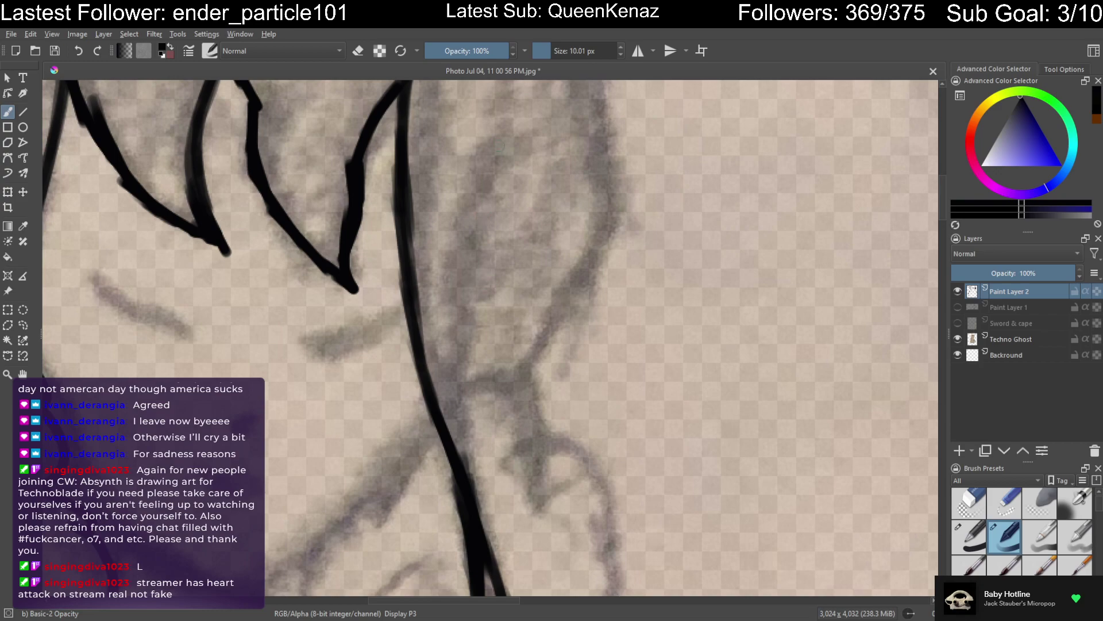
mouse_move(490, 162)
left_mouse_down()
mouse_move(473, 293)
mouse_move(480, 481)
mouse_move(471, 331)
mouse_move(494, 182)
left_mouse_up()
Pan and zoom in on the ghost's face to bring the sketched eyes into view
left_click_drag(505, 318, 661, 263)
mouse_move(291, 287)
left_mouse_down()
mouse_move(327, 328)
mouse_move(372, 334)
left_mouse_up()
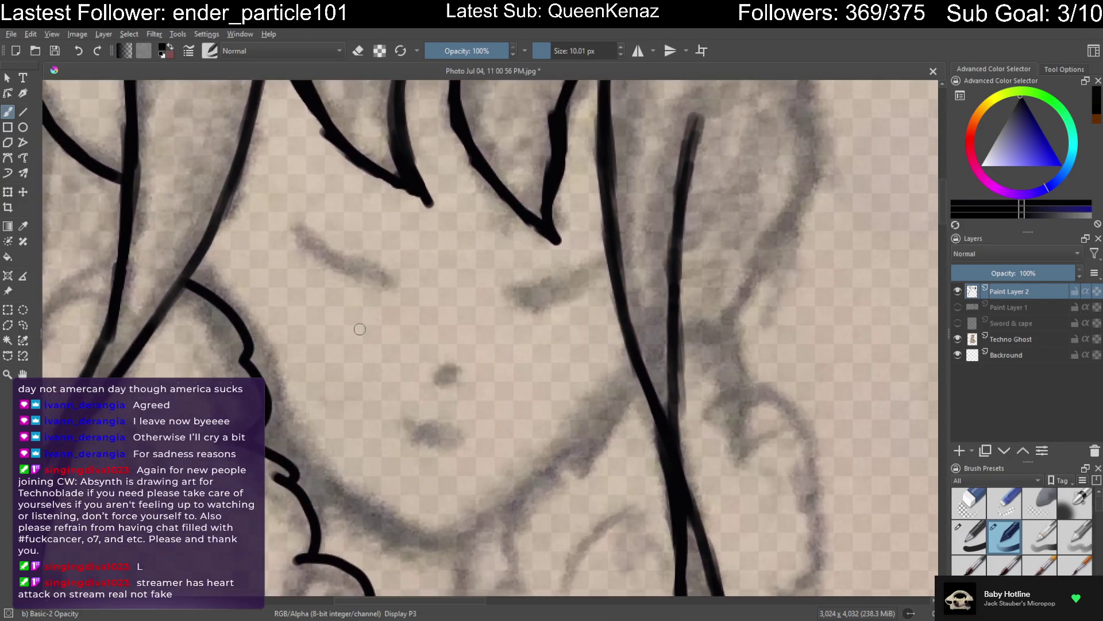
key("ctrl+plus")
left_click_drag(316, 260, 351, 296)
key("ctrl+plus")
Ink the left and right closed eyes as slanted black strokes and thicken their upper ends
mouse_move(298, 252)
left_mouse_down()
mouse_move(350, 263)
mouse_move(351, 275)
left_mouse_up()
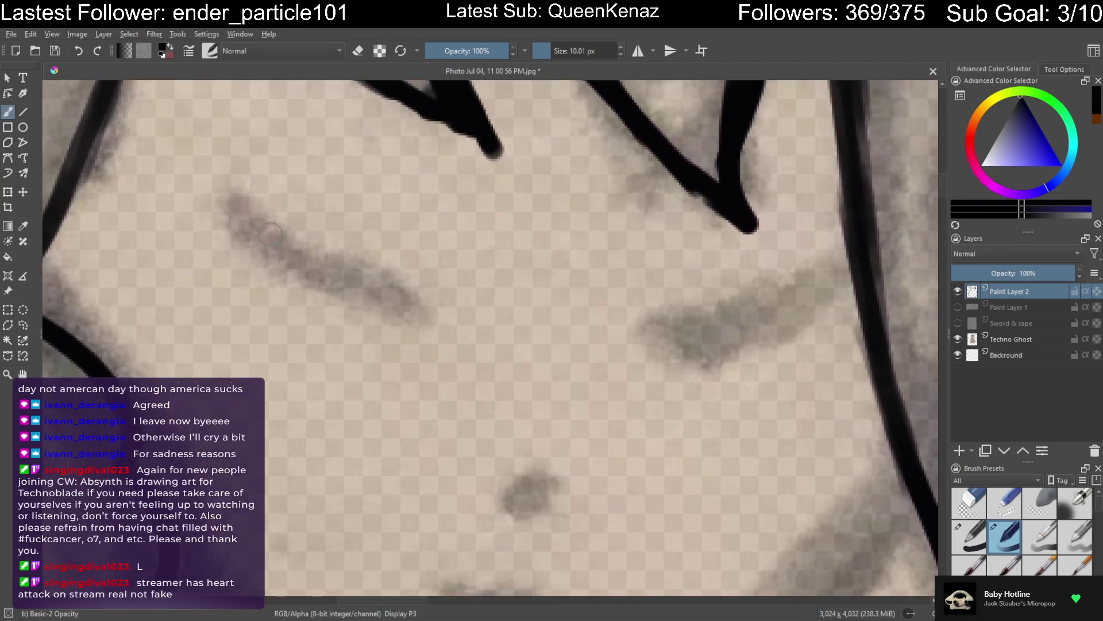
mouse_move(226, 200)
left_mouse_down()
mouse_move(271, 247)
mouse_move(381, 285)
mouse_move(289, 263)
mouse_move(317, 286)
mouse_move(400, 320)
mouse_move(386, 300)
mouse_move(305, 266)
mouse_move(352, 300)
mouse_move(343, 296)
mouse_move(399, 310)
mouse_move(391, 295)
mouse_move(405, 308)
left_mouse_up()
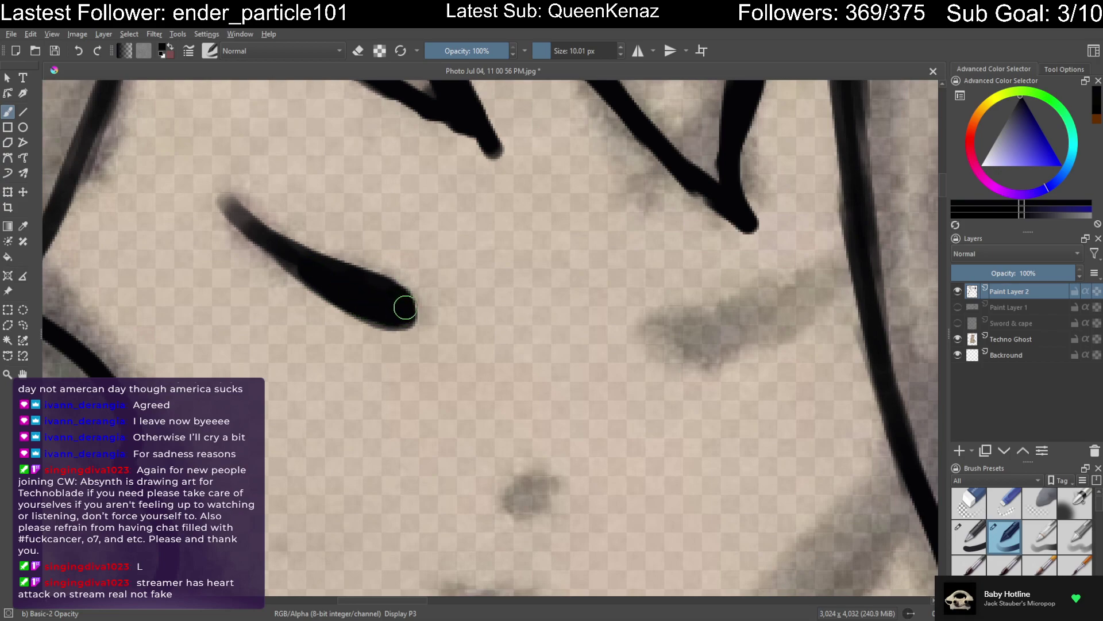
left_click_drag(667, 321, 667, 327)
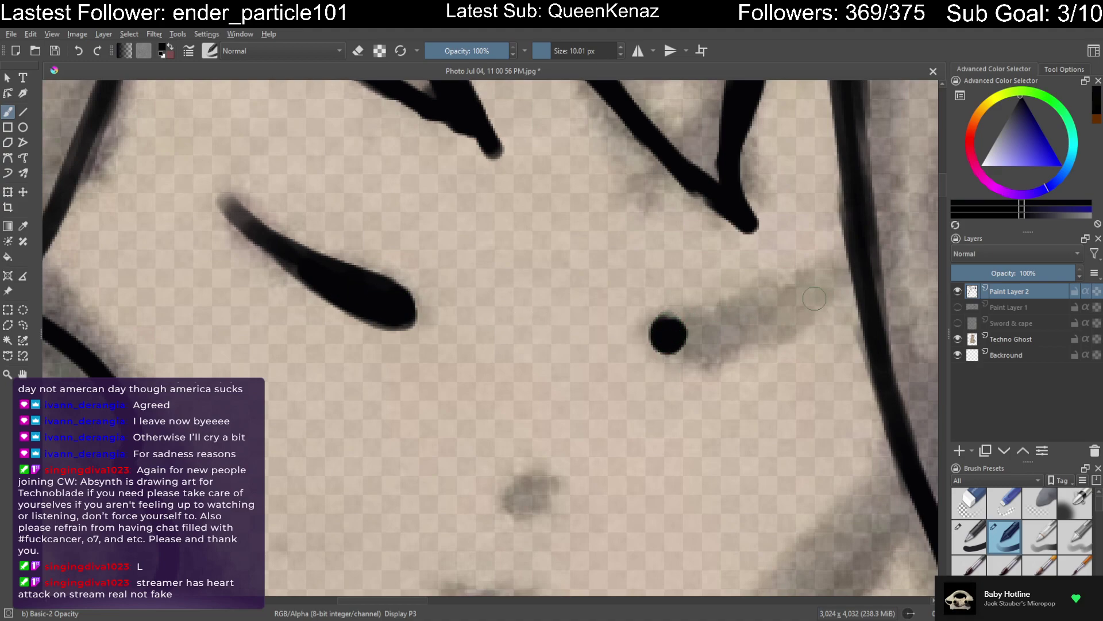
mouse_move(821, 274)
left_mouse_down()
mouse_move(670, 323)
mouse_move(676, 337)
mouse_move(714, 327)
mouse_move(825, 272)
mouse_move(665, 343)
mouse_move(680, 335)
mouse_move(679, 349)
left_mouse_up()
scroll(655, 382, "down", 4)
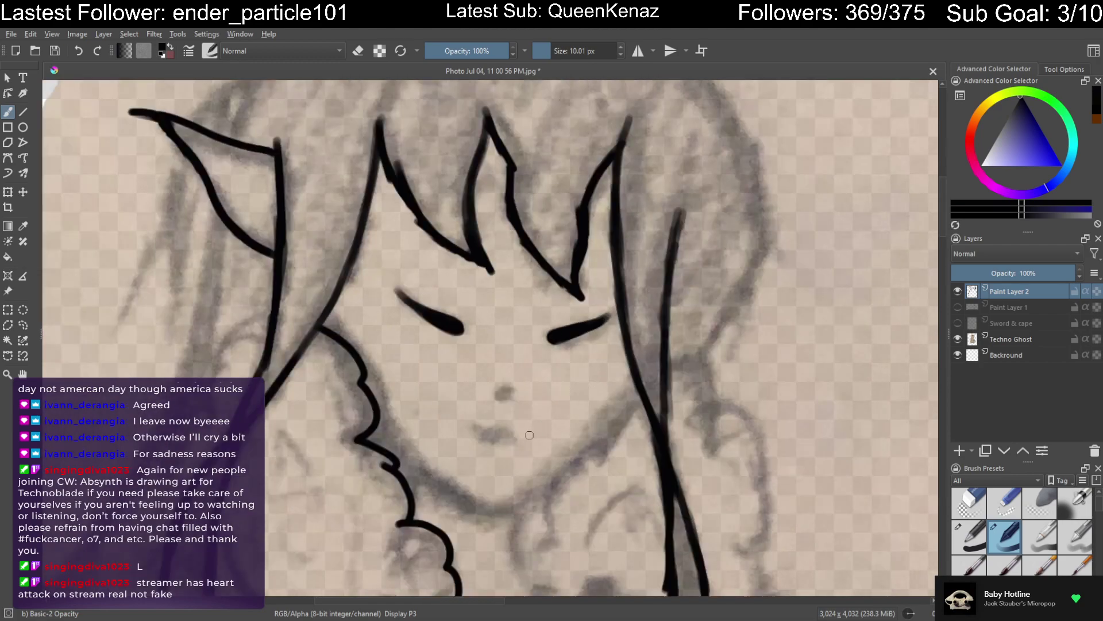
scroll(525, 428, "up", 5)
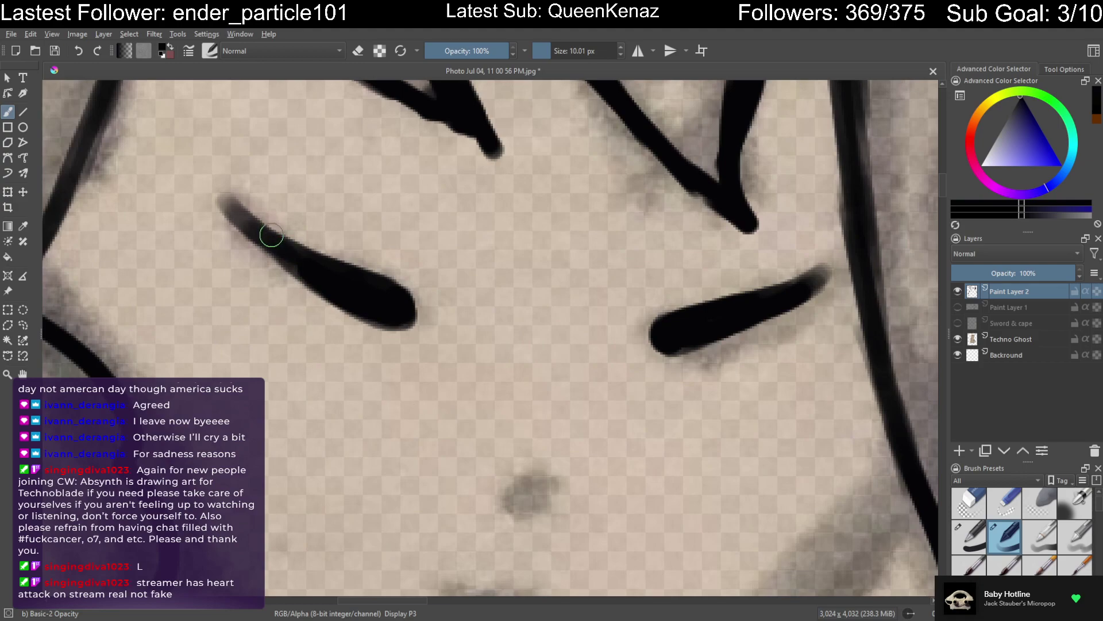
mouse_move(259, 226)
left_mouse_down()
mouse_move(306, 263)
mouse_move(243, 211)
left_mouse_up()
mouse_move(771, 289)
left_mouse_down()
mouse_move(815, 272)
mouse_move(797, 295)
left_mouse_up()
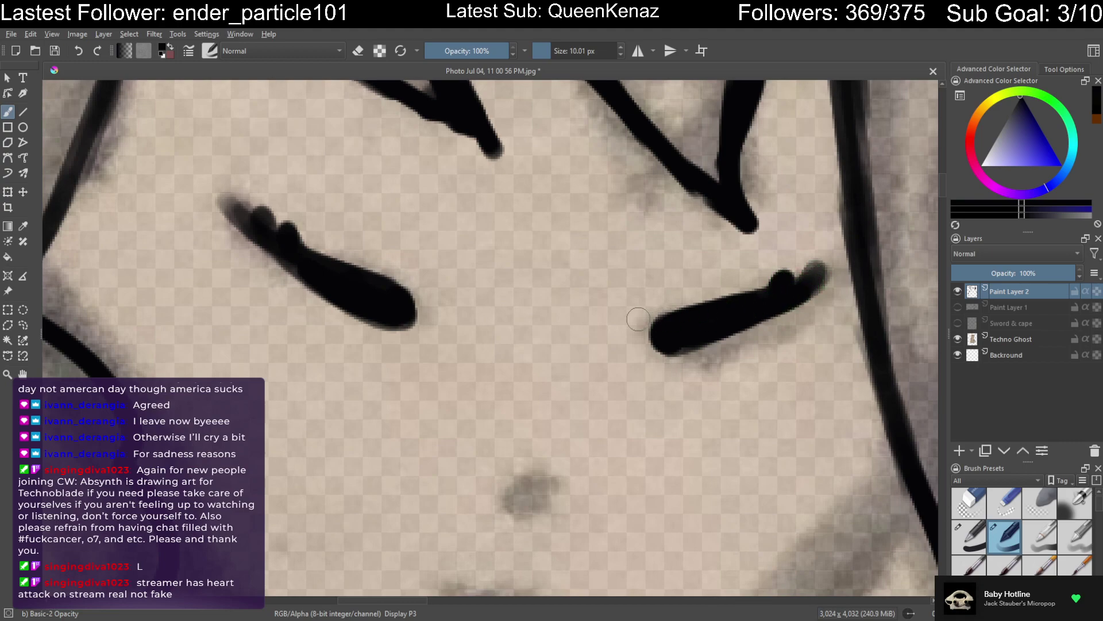
Undo the right eye's extra tip and bump, erase the tip to a point, and redraw the stroke
left_click(79, 53)
left_click(79, 54)
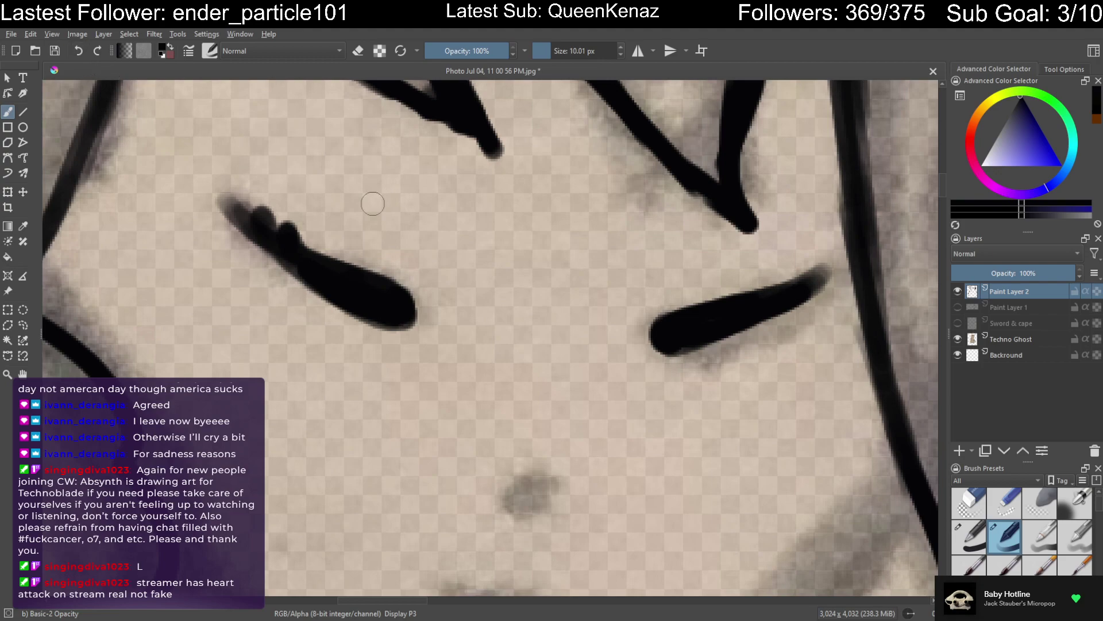
mouse_move(768, 296)
left_mouse_down()
mouse_move(807, 274)
mouse_move(795, 287)
mouse_move(820, 282)
left_mouse_up()
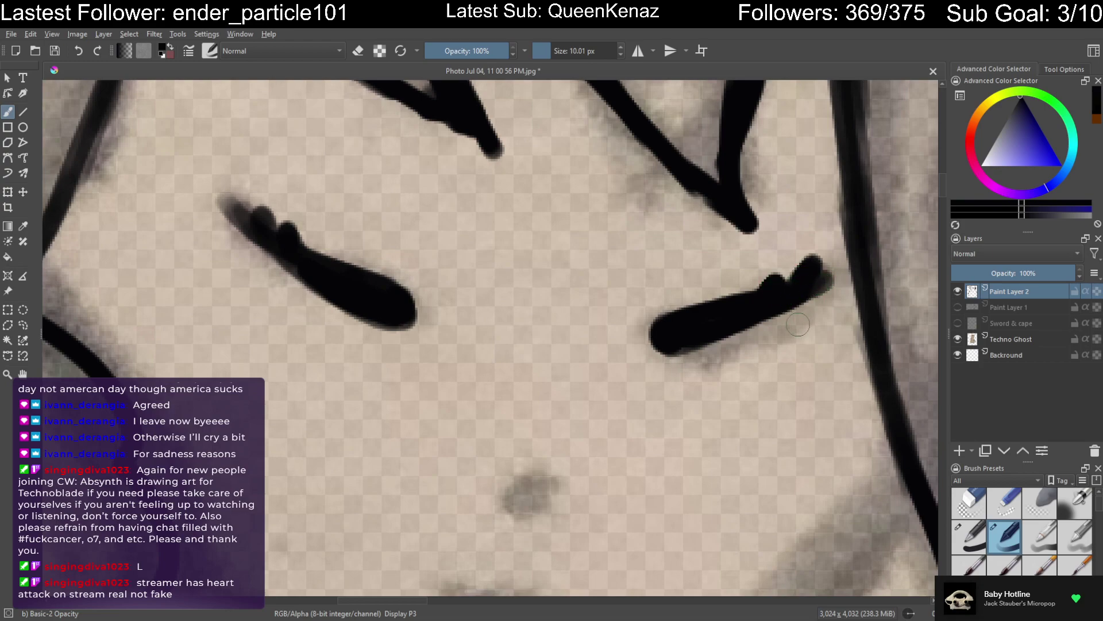
key("e")
mouse_move(774, 324)
left_mouse_down()
mouse_move(819, 277)
mouse_move(806, 292)
mouse_move(811, 313)
mouse_move(830, 263)
mouse_move(819, 259)
mouse_move(685, 360)
mouse_move(644, 367)
mouse_move(657, 324)
left_mouse_up()
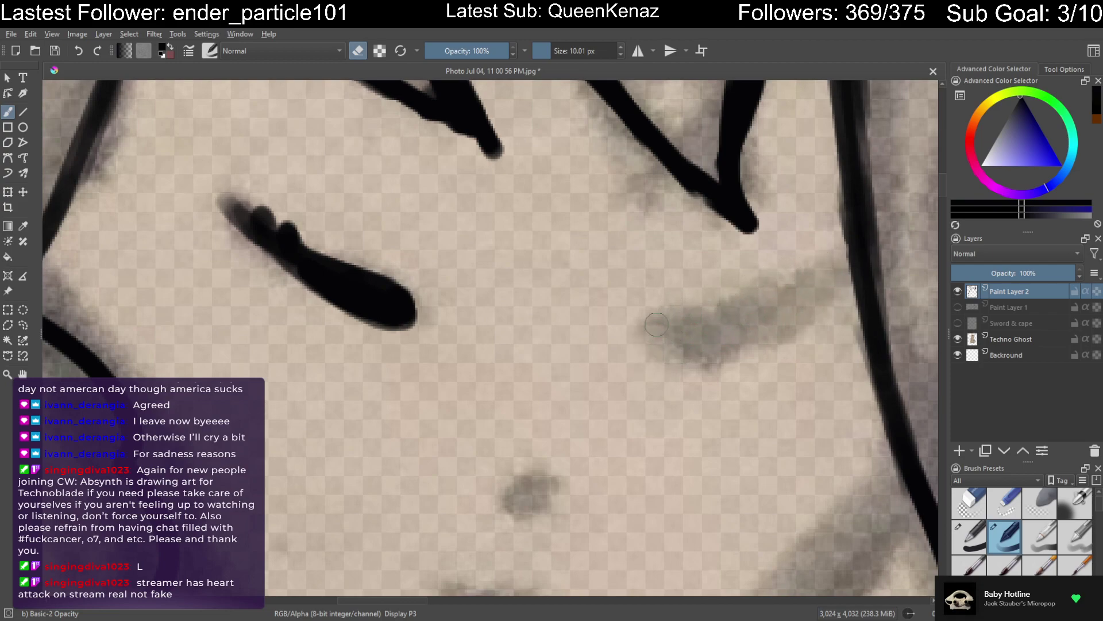
key("e")
mouse_move(677, 327)
left_mouse_down()
mouse_move(721, 317)
mouse_move(682, 320)
mouse_move(690, 326)
left_mouse_up()
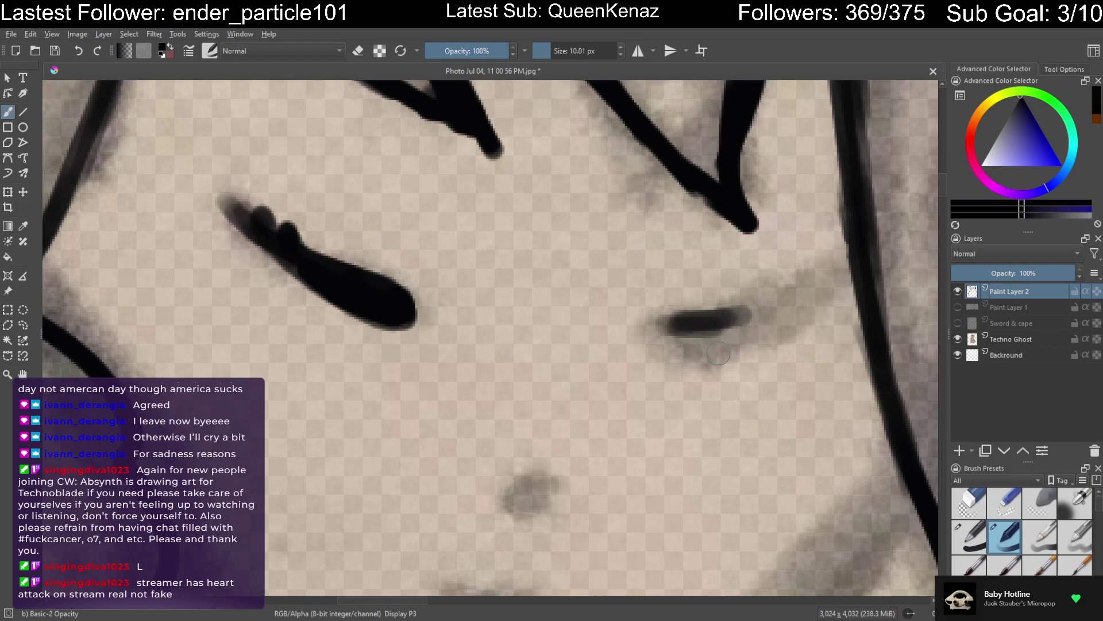
Restart the right eye with a short darkened mark, then undo those grey upper strokes
left_click(78, 51)
left_click(78, 51)
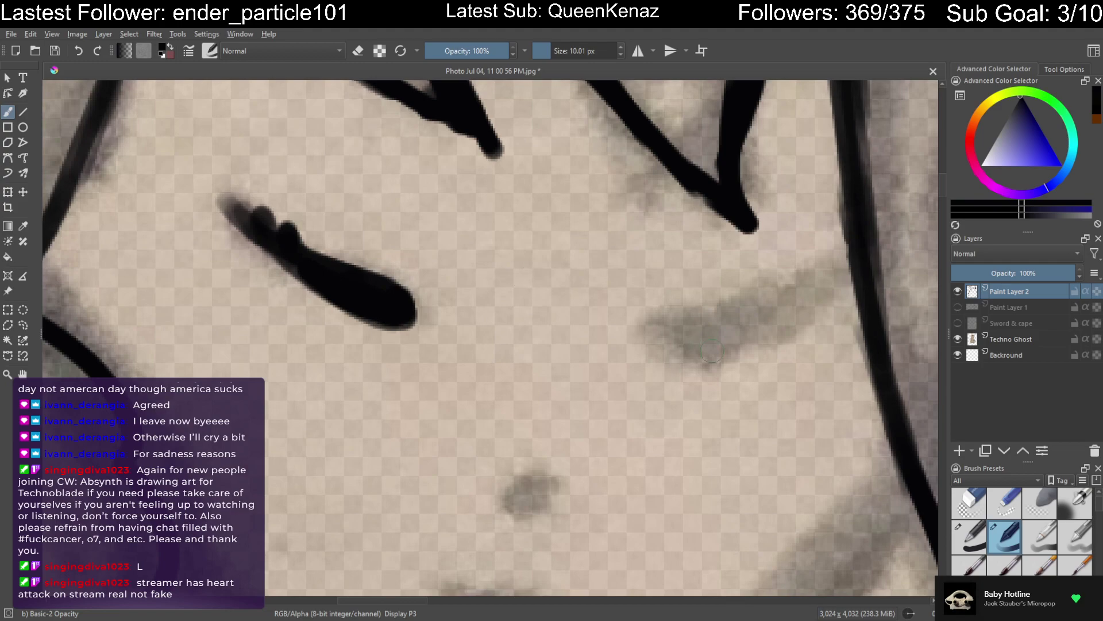
mouse_move(670, 331)
left_mouse_down()
mouse_move(675, 351)
mouse_move(753, 348)
mouse_move(747, 317)
mouse_move(713, 323)
mouse_move(824, 281)
mouse_move(747, 345)
mouse_move(769, 322)
mouse_move(710, 341)
left_mouse_up()
mouse_move(695, 330)
left_mouse_down()
mouse_move(700, 340)
mouse_move(667, 348)
left_mouse_up()
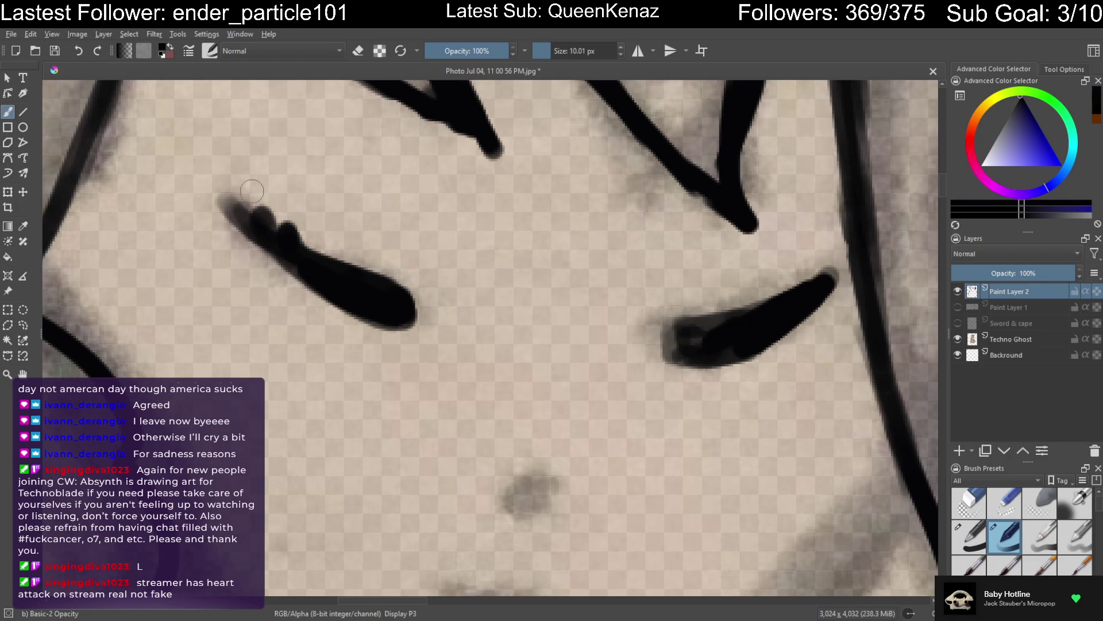
left_click(80, 52)
left_click(79, 51)
left_click(80, 53)
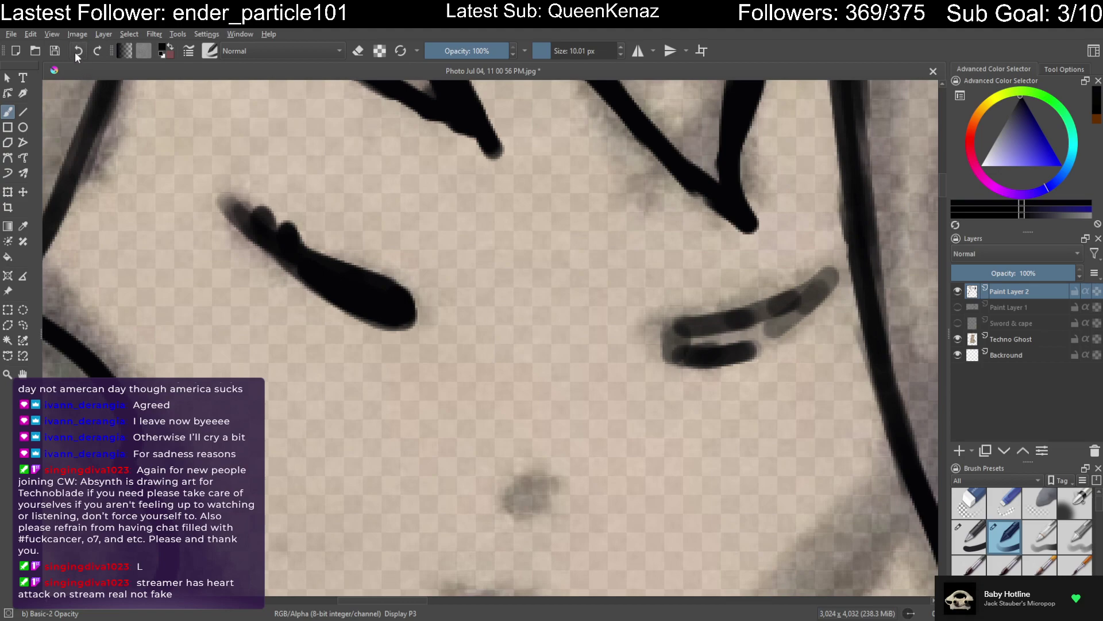
left_click(77, 54)
left_click(79, 56)
left_click(80, 55)
left_click(81, 57)
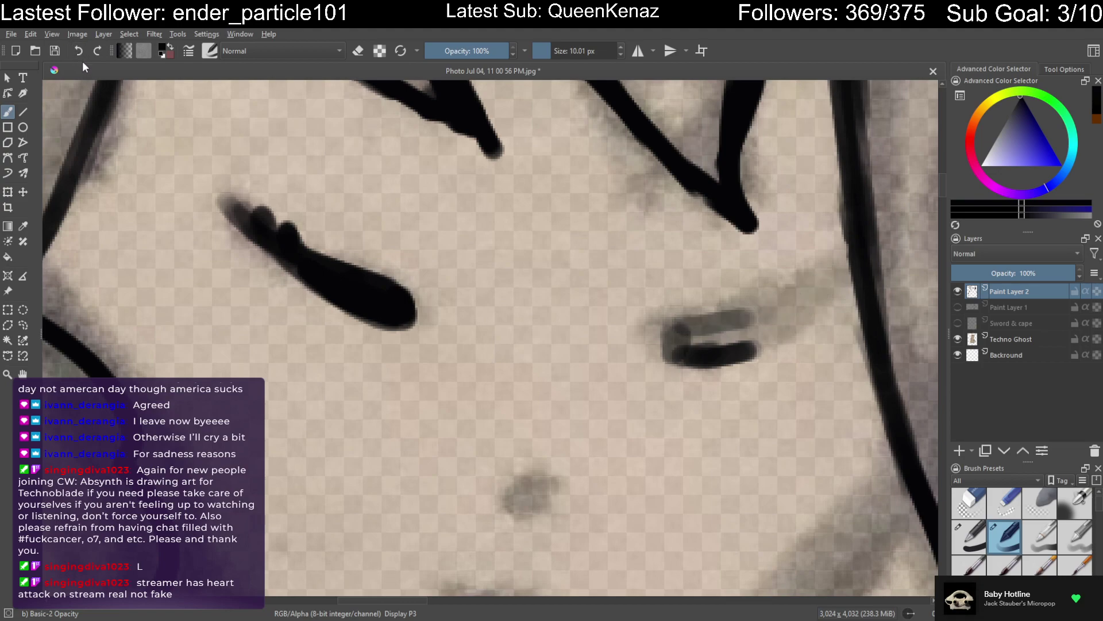
left_click(80, 50)
left_click(84, 56)
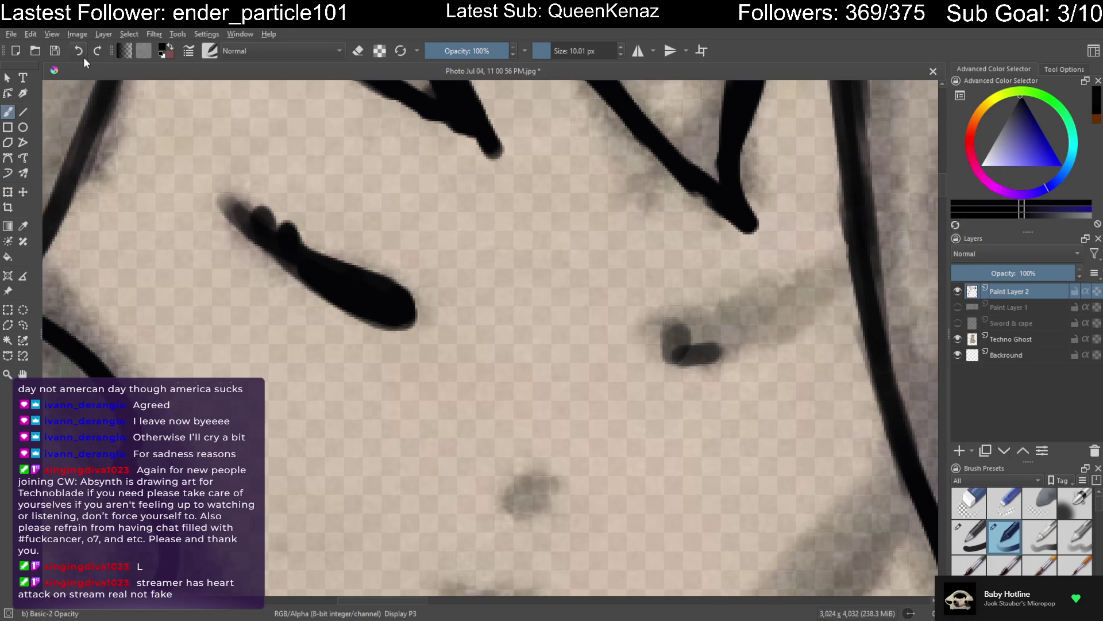
Ink the right eye from its outer tip inward and thicken its lower edge
mouse_move(833, 269)
left_mouse_down()
mouse_move(720, 333)
mouse_move(676, 341)
mouse_move(792, 316)
mouse_move(813, 303)
mouse_move(673, 335)
mouse_move(670, 355)
mouse_move(768, 334)
mouse_move(838, 286)
mouse_move(811, 293)
mouse_move(835, 263)
mouse_move(758, 287)
mouse_move(823, 271)
mouse_move(754, 300)
mouse_move(671, 310)
mouse_move(838, 280)
left_mouse_up()
key("e")
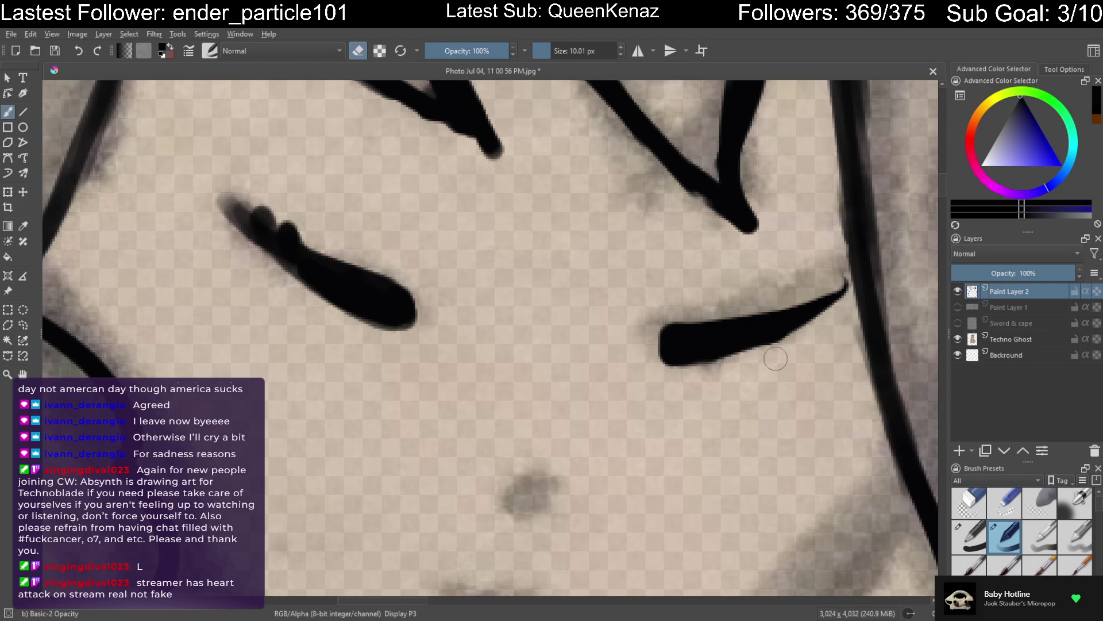
key("e")
mouse_move(773, 342)
left_mouse_down()
mouse_move(711, 352)
mouse_move(771, 338)
mouse_move(839, 288)
mouse_move(802, 311)
mouse_move(741, 321)
mouse_move(794, 304)
left_mouse_up()
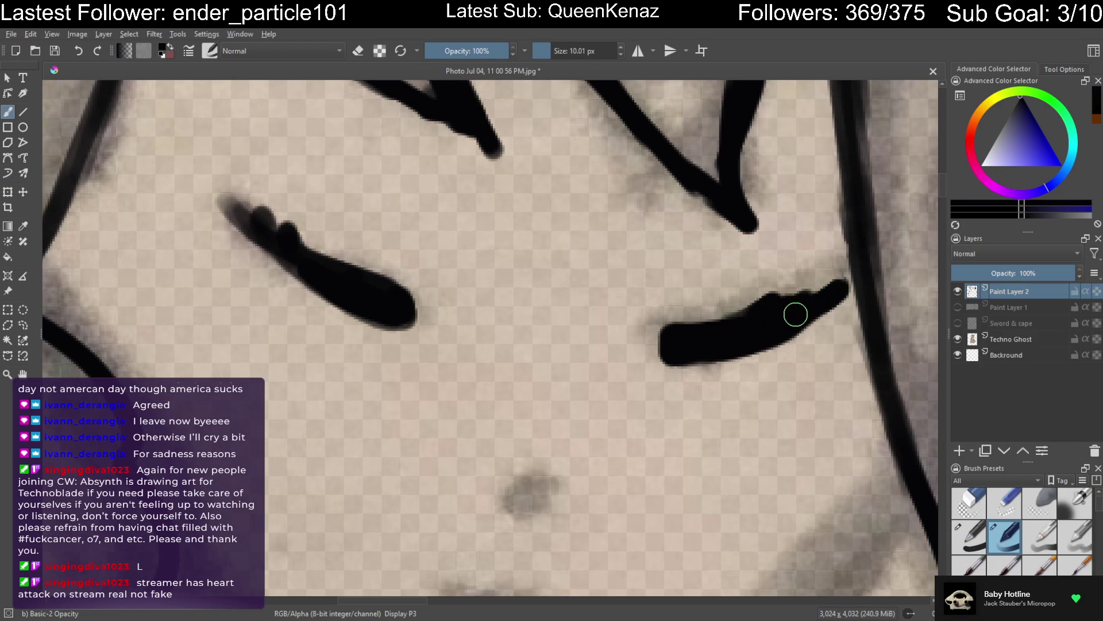
key("minus")
key("minus")
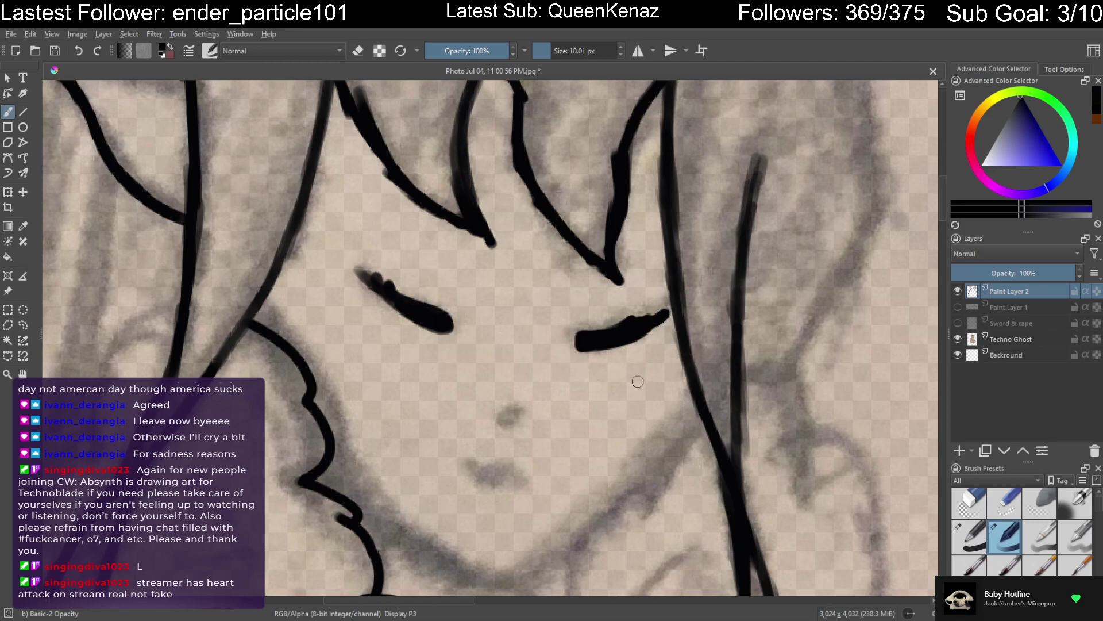
Zoom back in and erase the existing right eye stroke from end to end
key("ctrl+plus")
key("ctrl+plus")
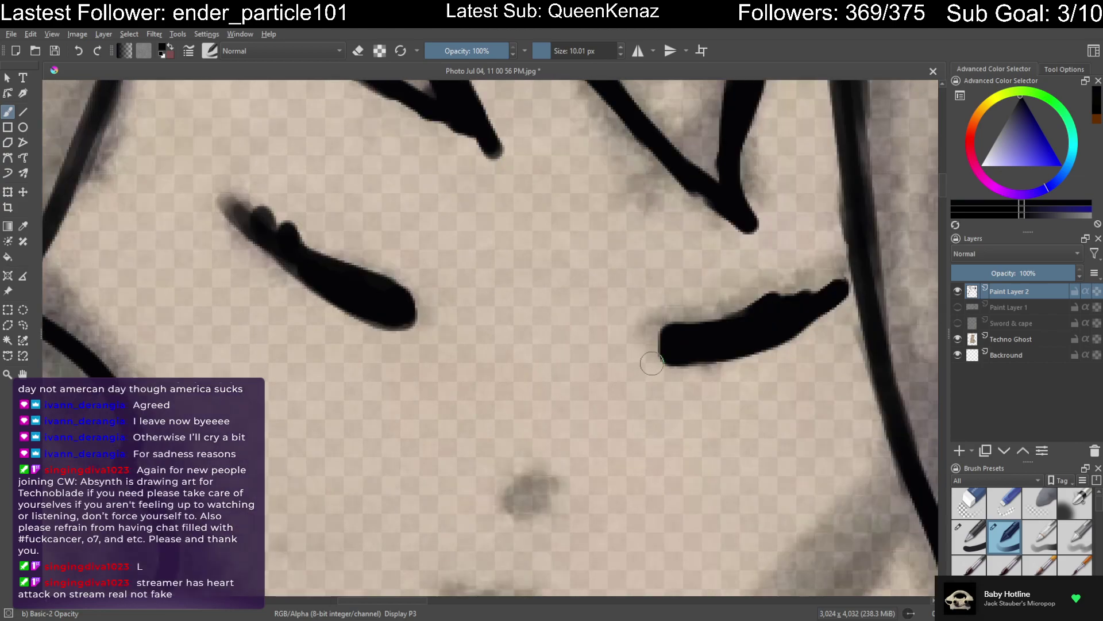
key("e")
mouse_move(652, 370)
left_mouse_down()
mouse_move(646, 339)
mouse_move(690, 373)
left_mouse_up()
mouse_move(727, 320)
left_mouse_down()
mouse_move(761, 379)
mouse_move(800, 292)
mouse_move(813, 331)
mouse_move(826, 287)
mouse_move(839, 313)
left_mouse_up()
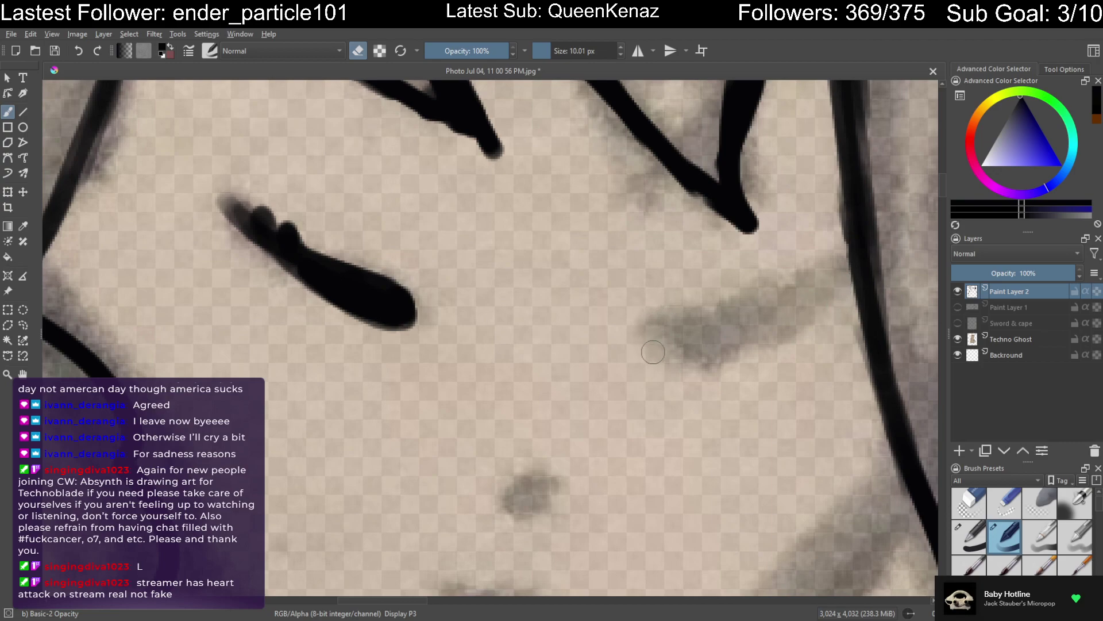
key("e")
Paint a new right eye stroke extended from a dot, then undo it
left_click_drag(680, 336, 788, 302)
left_click_drag(695, 339, 816, 301)
mouse_move(750, 330)
left_mouse_down()
mouse_move(807, 302)
mouse_move(679, 351)
mouse_move(776, 330)
mouse_move(780, 321)
mouse_move(729, 338)
mouse_move(796, 312)
mouse_move(739, 345)
left_mouse_up()
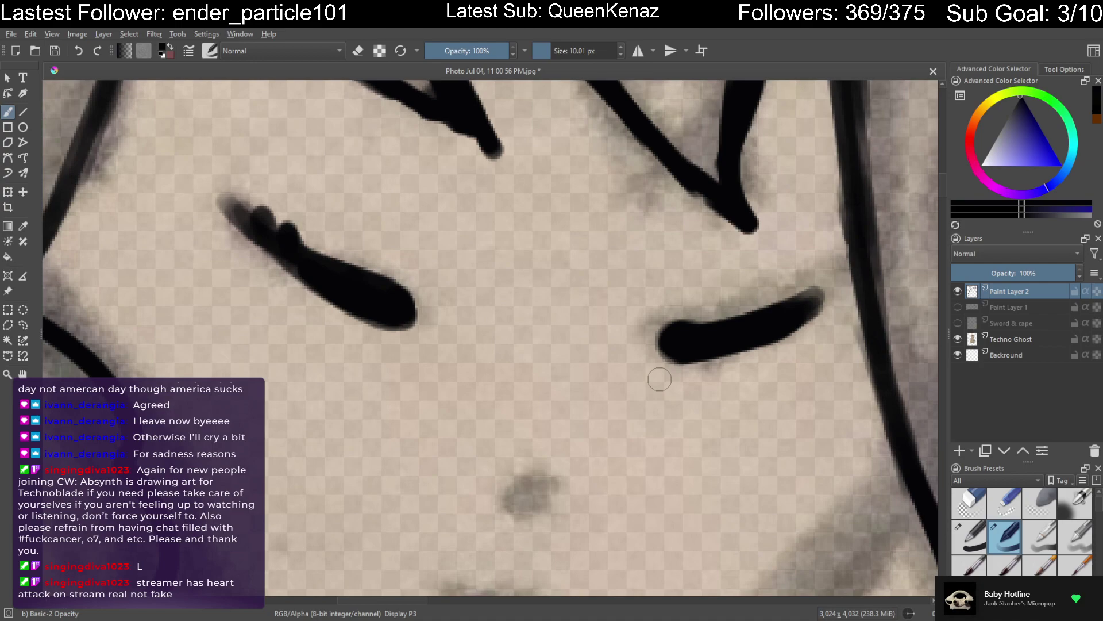
left_click(79, 51)
left_click(80, 53)
left_click(79, 52)
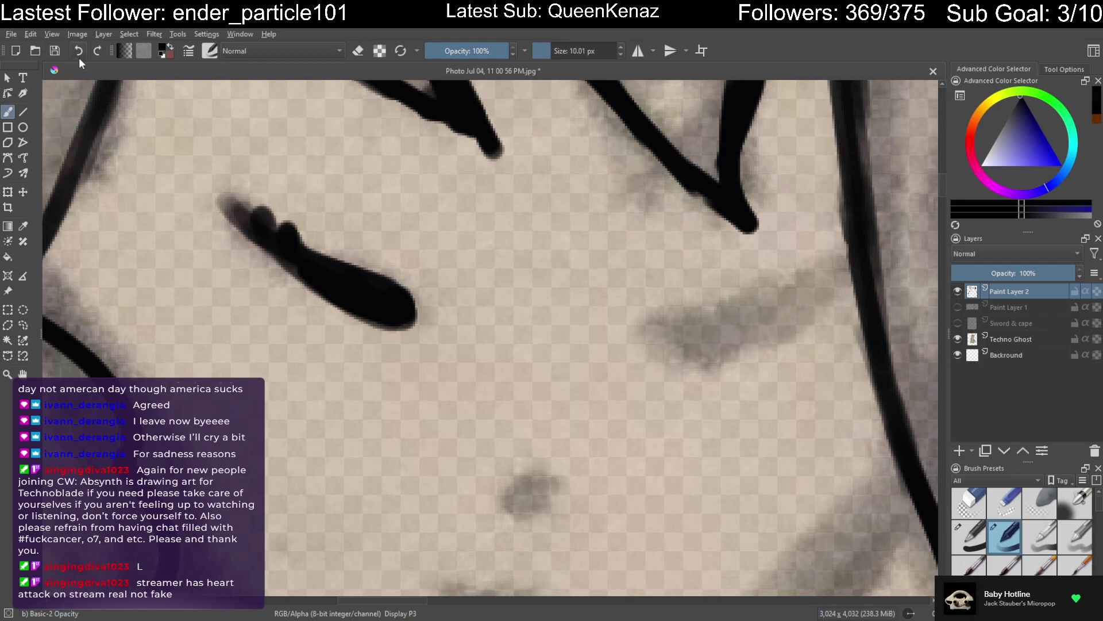
Redraw the right eye with a curled end and tapered point, then undo that attempt
mouse_move(704, 333)
left_mouse_down()
mouse_move(731, 346)
mouse_move(817, 301)
mouse_move(700, 327)
mouse_move(717, 325)
mouse_move(697, 340)
mouse_move(746, 329)
mouse_move(714, 328)
left_mouse_up()
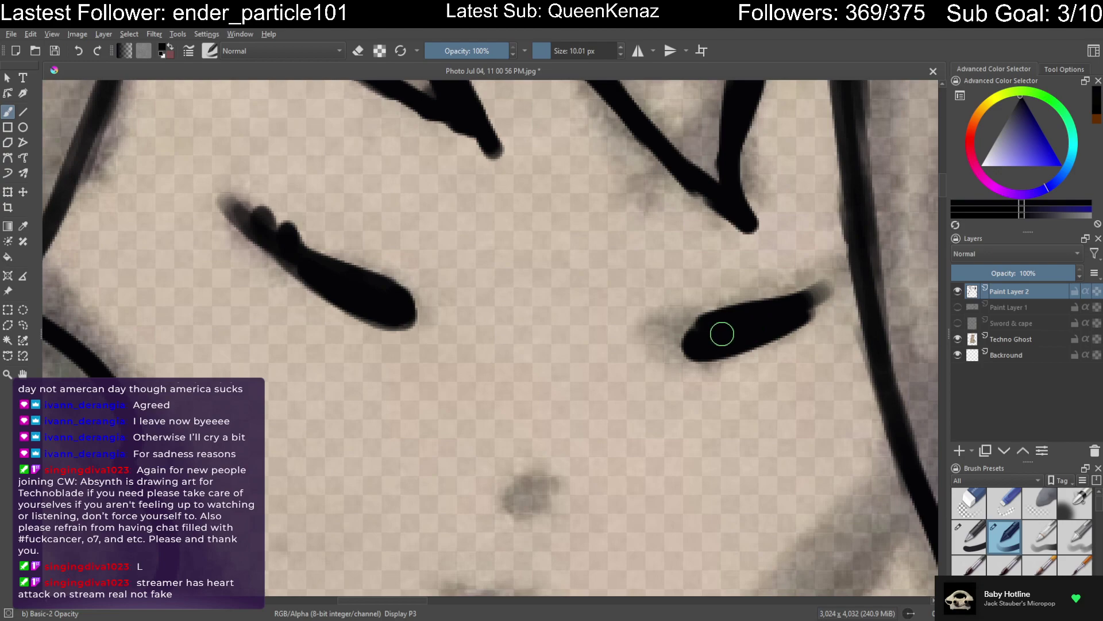
left_click_drag(805, 310, 853, 277)
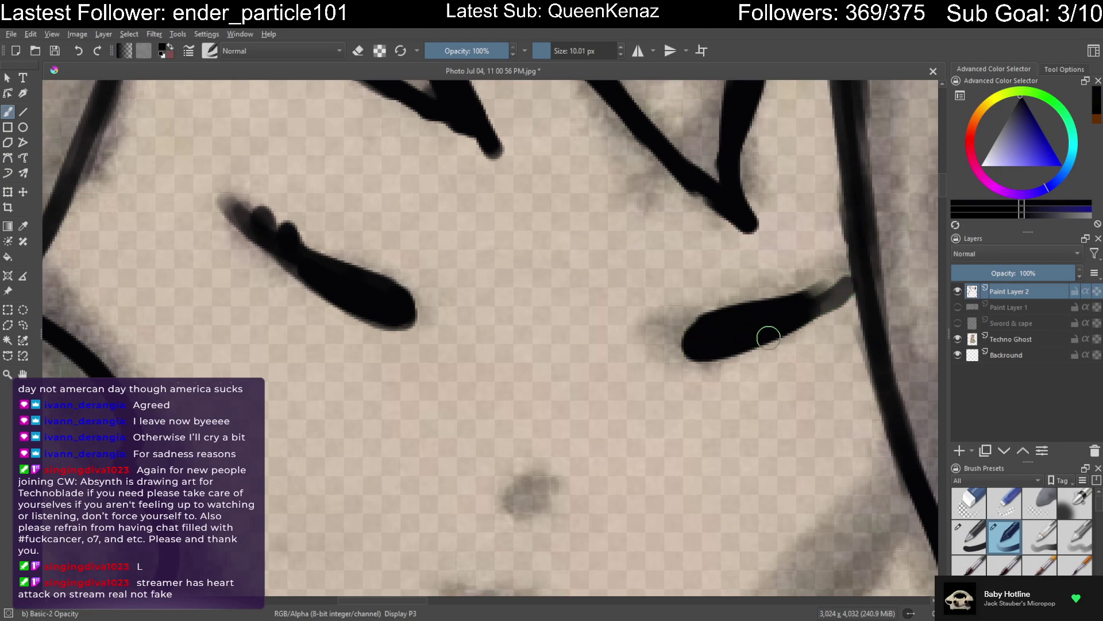
left_click(78, 51)
left_click(77, 55)
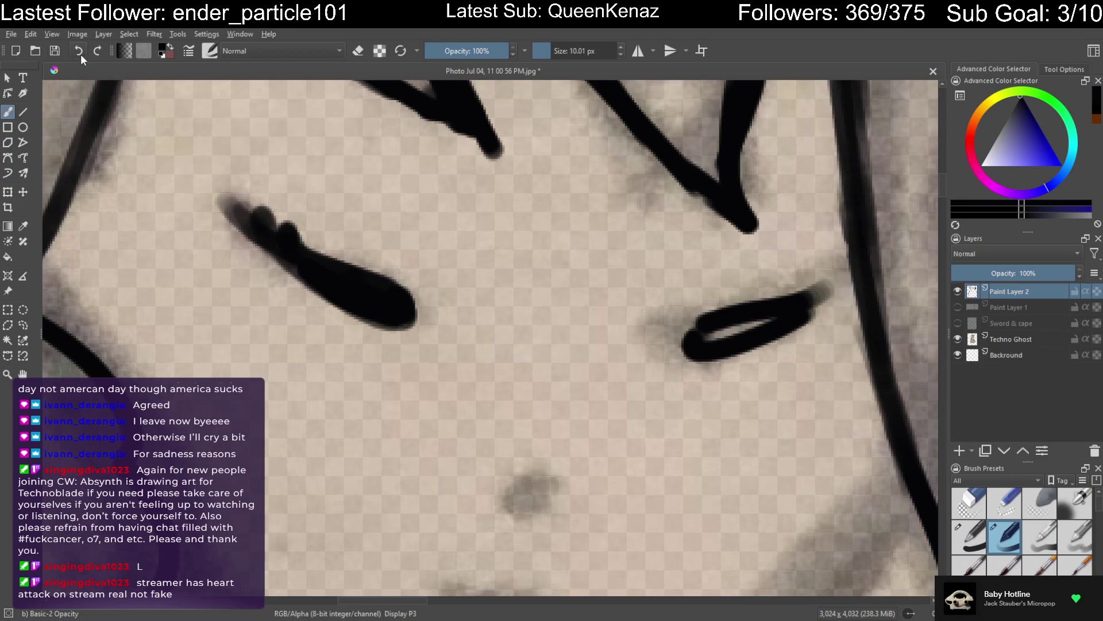
left_click(81, 54)
left_click(79, 56)
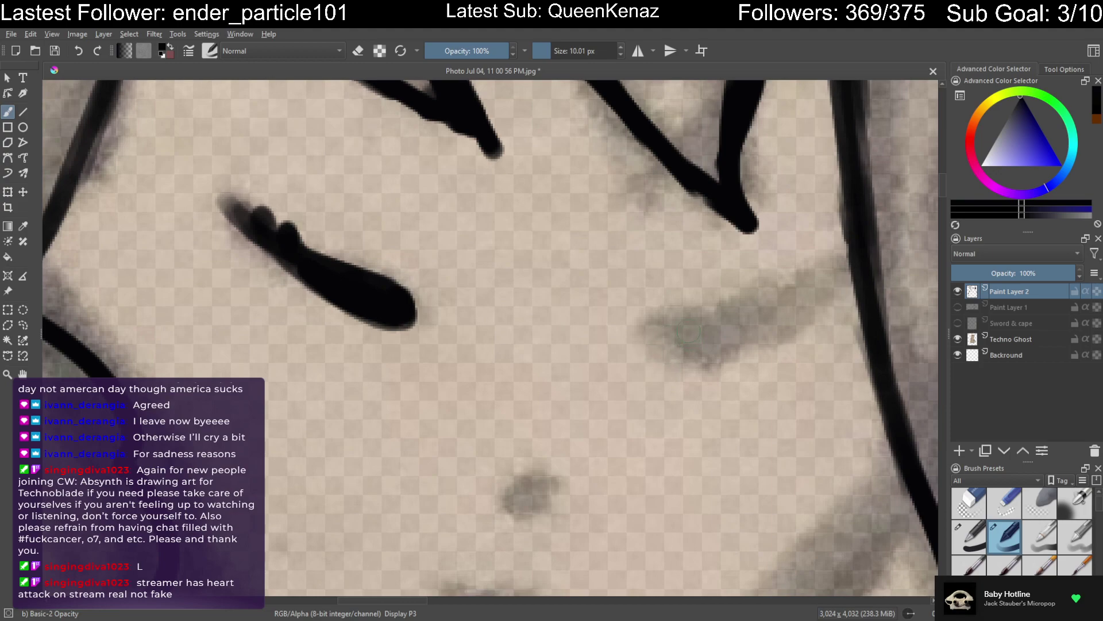
Try a dark blob extended up and right for the right eye, then undo it all
mouse_move(689, 332)
left_mouse_down()
mouse_move(678, 333)
mouse_move(684, 344)
left_mouse_up()
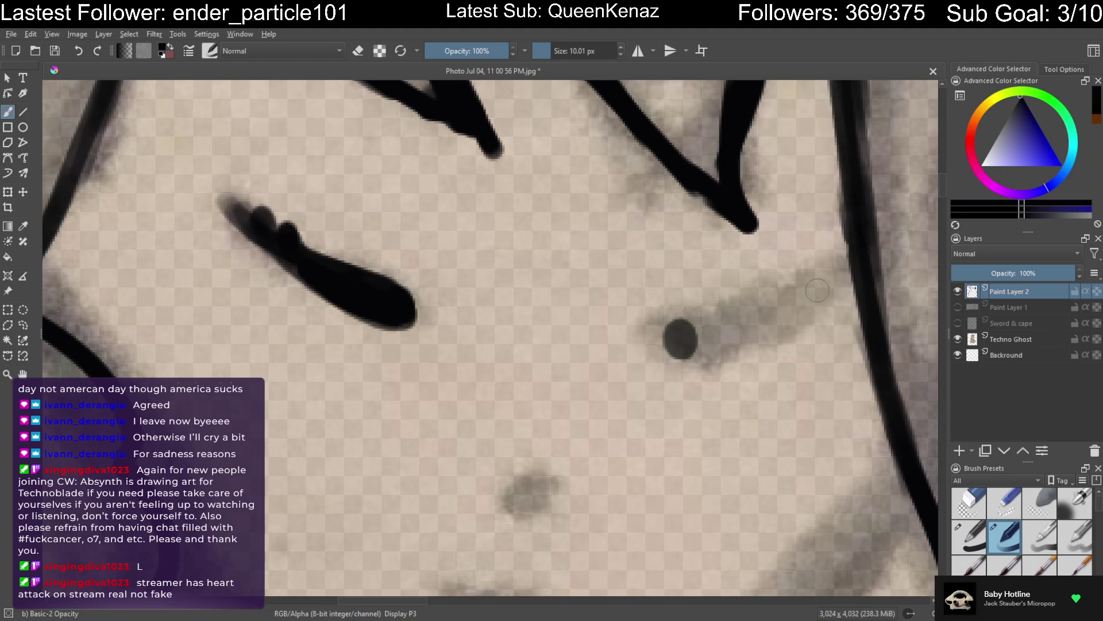
mouse_move(827, 285)
left_mouse_down()
mouse_move(701, 318)
mouse_move(819, 296)
mouse_move(705, 344)
mouse_move(773, 311)
mouse_move(717, 340)
left_mouse_up()
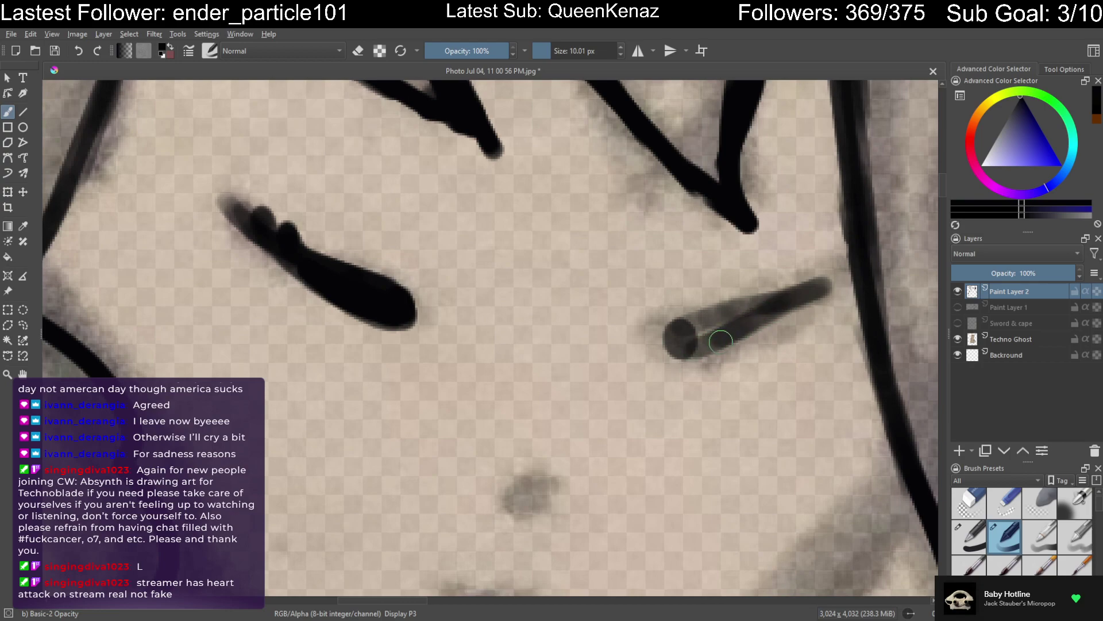
left_click(80, 51)
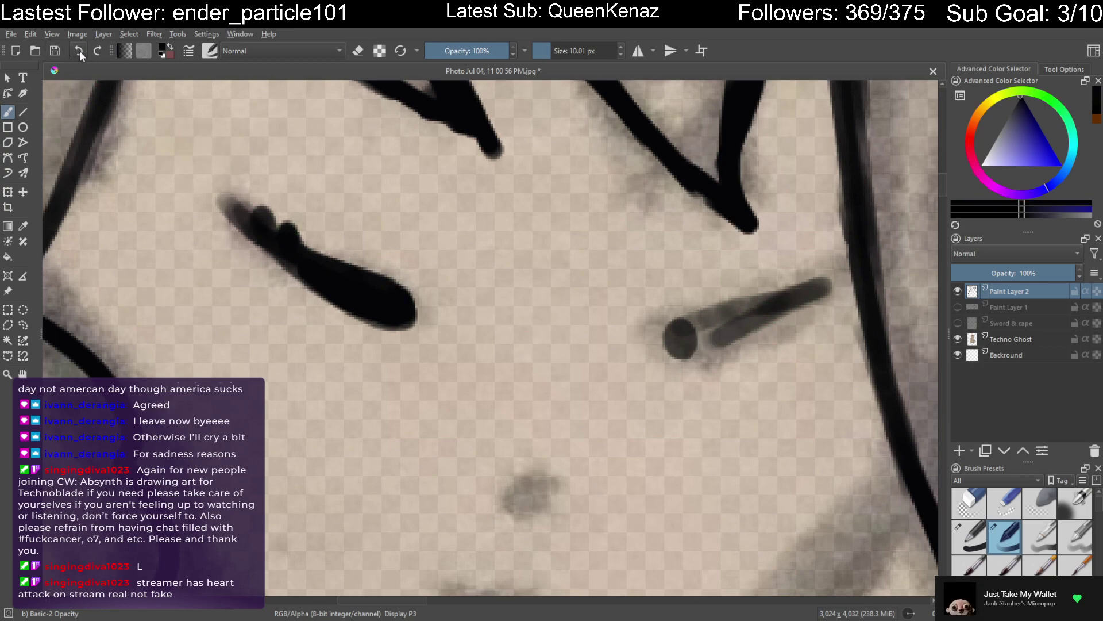
left_click(80, 53)
left_click(81, 55)
left_click(82, 57)
left_click(81, 57)
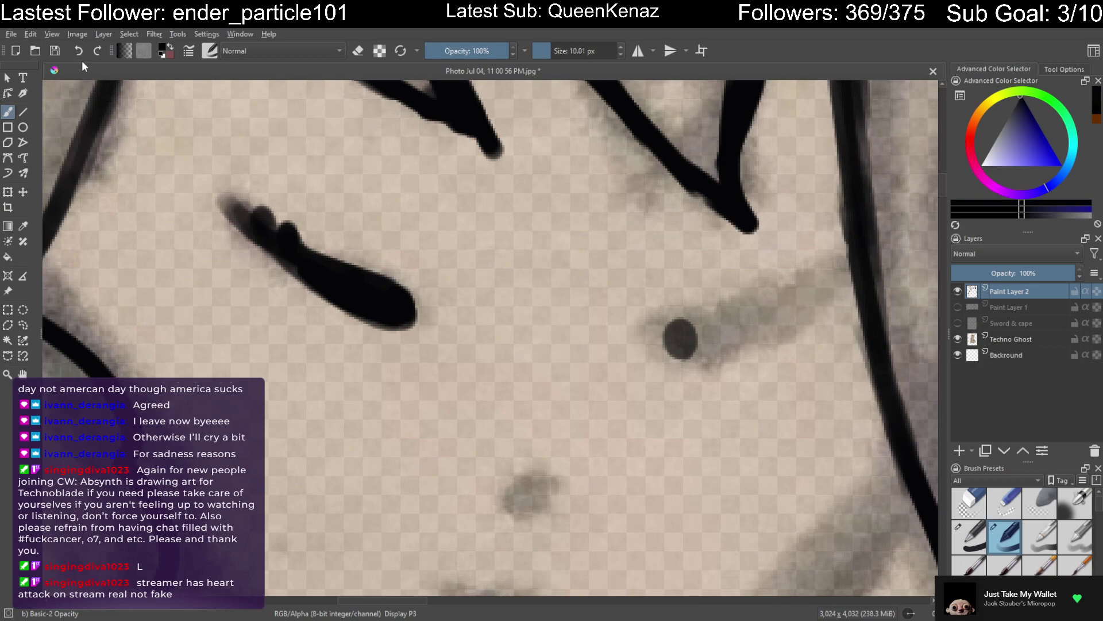
left_click(78, 51)
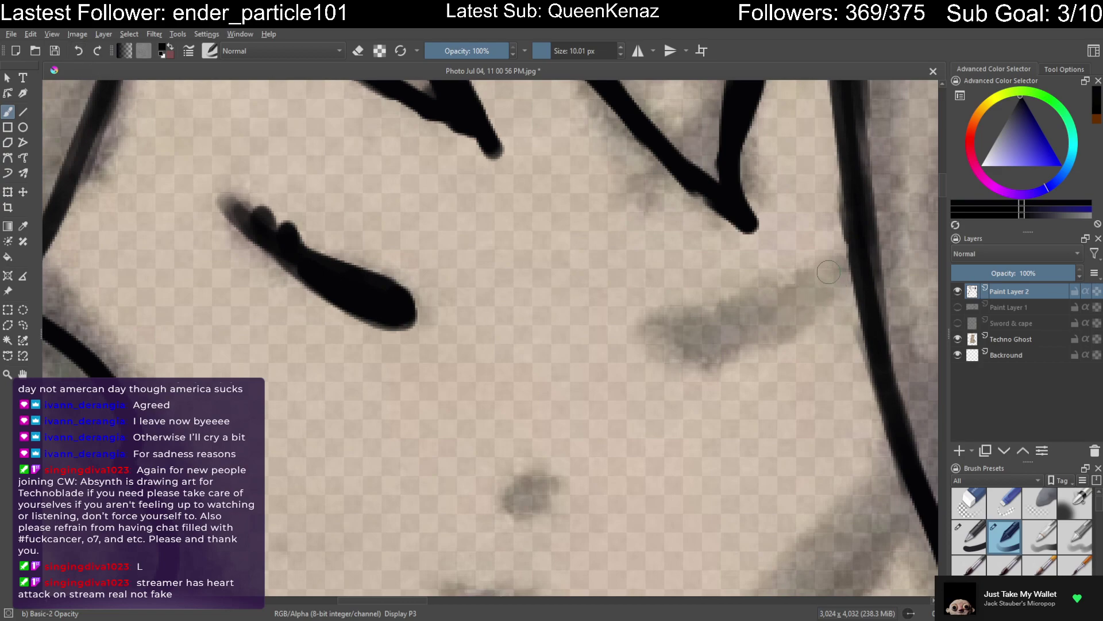
Paint the right eye along the sketch in thick black with a second pass above
left_click_drag(831, 271, 684, 339)
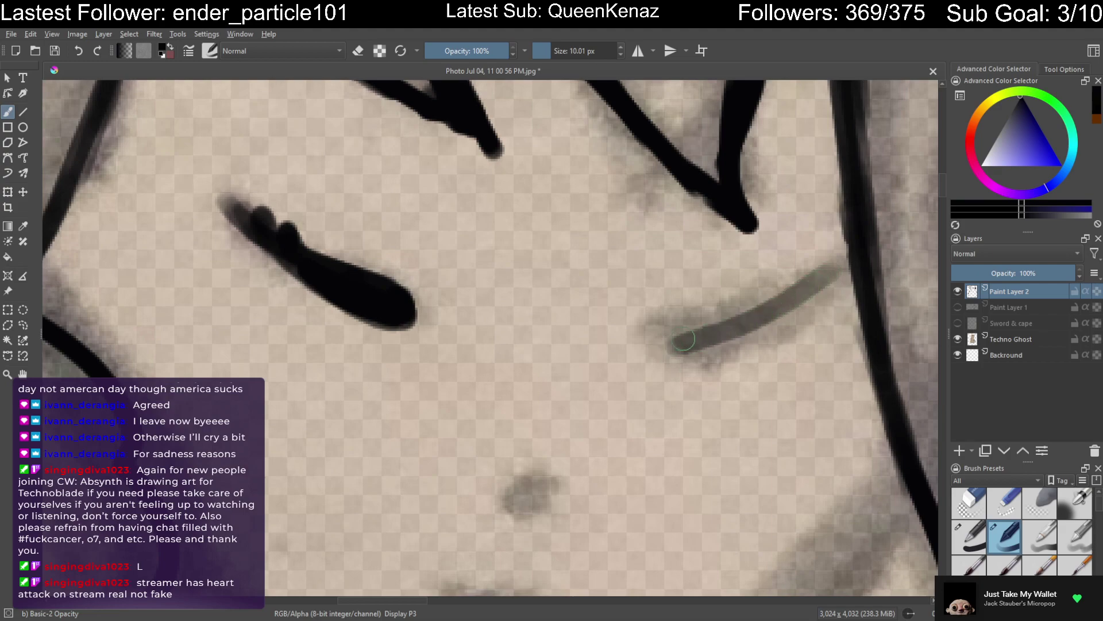
mouse_move(828, 276)
left_mouse_down()
mouse_move(686, 316)
mouse_move(660, 333)
mouse_move(670, 327)
mouse_move(665, 347)
mouse_move(757, 322)
mouse_move(830, 282)
left_mouse_up()
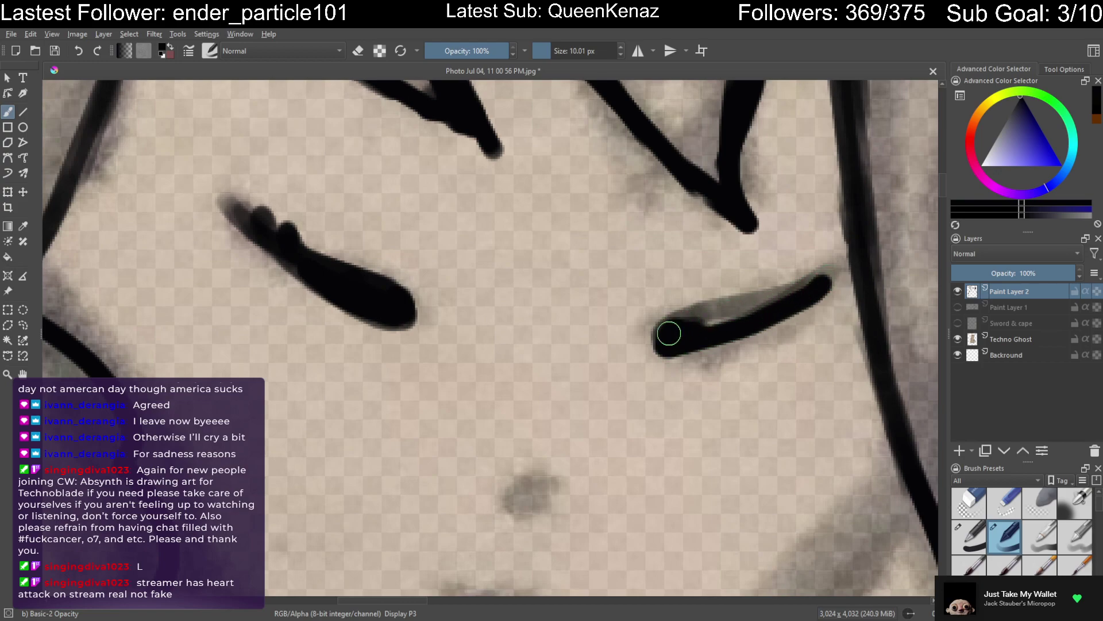
mouse_move(698, 316)
left_mouse_down()
mouse_move(797, 290)
mouse_move(695, 322)
mouse_move(717, 341)
left_mouse_up()
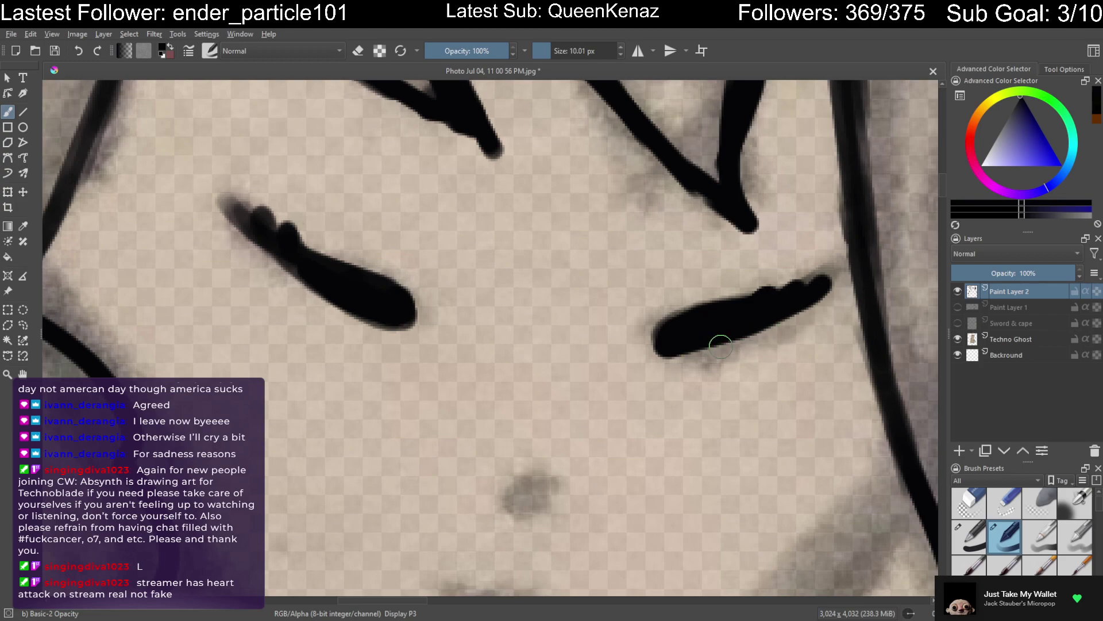
Reshape the right eye by erasing its lower edge, thickening the top, then thinning it
key("e")
left_click_drag(832, 309, 749, 344)
key("e")
left_click_drag(793, 304, 670, 356)
key("e")
mouse_move(734, 294)
left_mouse_down()
mouse_move(651, 328)
mouse_move(717, 306)
mouse_move(694, 309)
mouse_move(747, 279)
mouse_move(707, 300)
mouse_move(767, 324)
mouse_move(744, 297)
mouse_move(754, 279)
mouse_move(733, 303)
mouse_move(701, 307)
left_mouse_up()
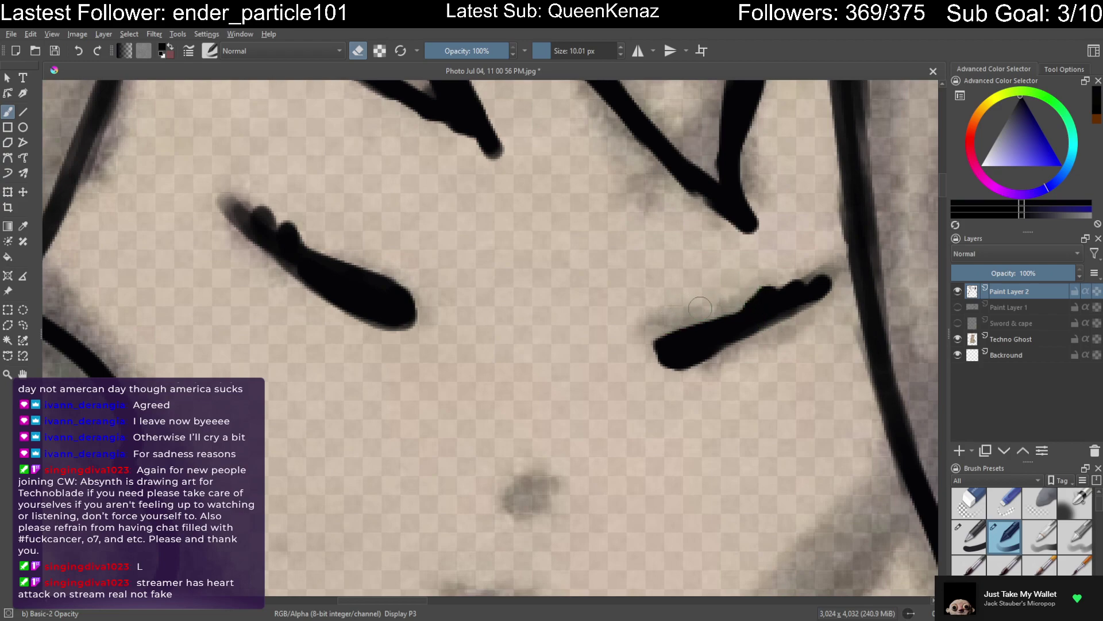
key("e")
Fill out the left eye in black, fill the right eye's lower edge, and clean its fuzzy top
mouse_move(253, 233)
left_mouse_down()
mouse_move(321, 297)
mouse_move(313, 288)
mouse_move(366, 318)
mouse_move(400, 319)
mouse_move(320, 292)
mouse_move(374, 316)
left_mouse_up()
mouse_move(723, 352)
left_mouse_down()
mouse_move(695, 345)
mouse_move(738, 324)
mouse_move(678, 338)
mouse_move(689, 346)
mouse_move(680, 361)
mouse_move(721, 354)
mouse_move(705, 355)
mouse_move(810, 299)
mouse_move(729, 343)
left_mouse_up()
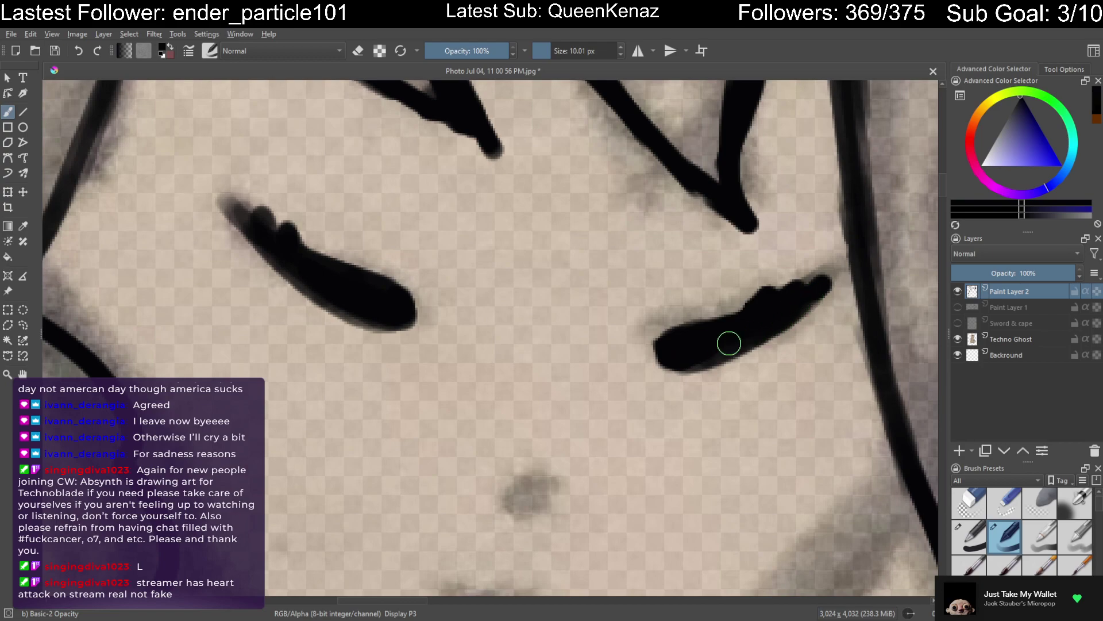
key("e")
mouse_move(712, 304)
left_mouse_down()
mouse_move(748, 299)
mouse_move(726, 302)
mouse_move(764, 276)
mouse_move(714, 304)
left_mouse_up()
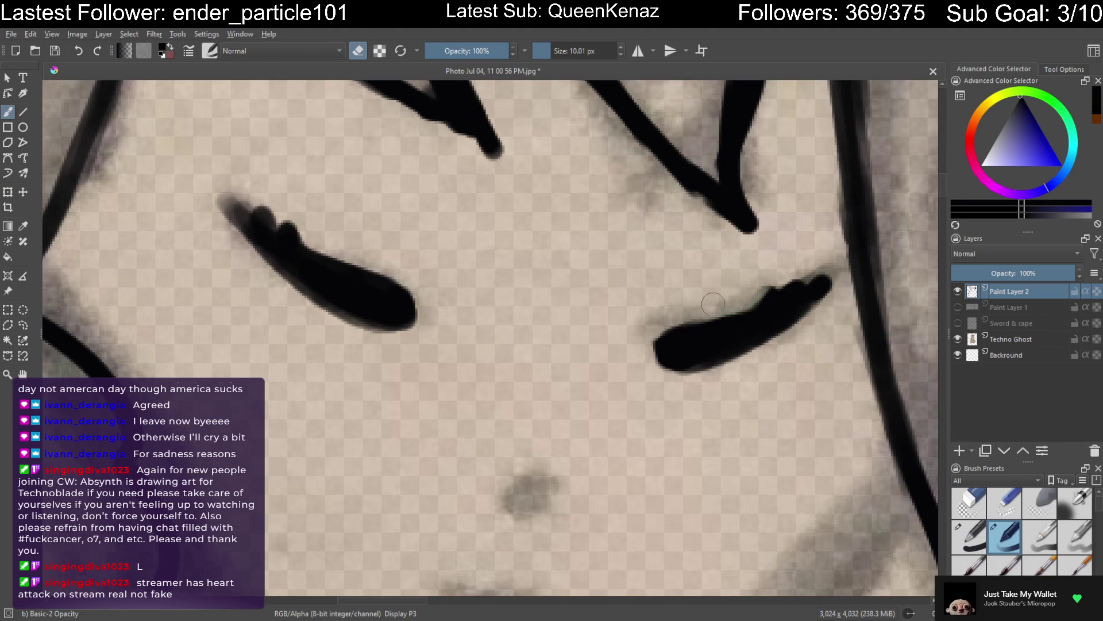
key("e")
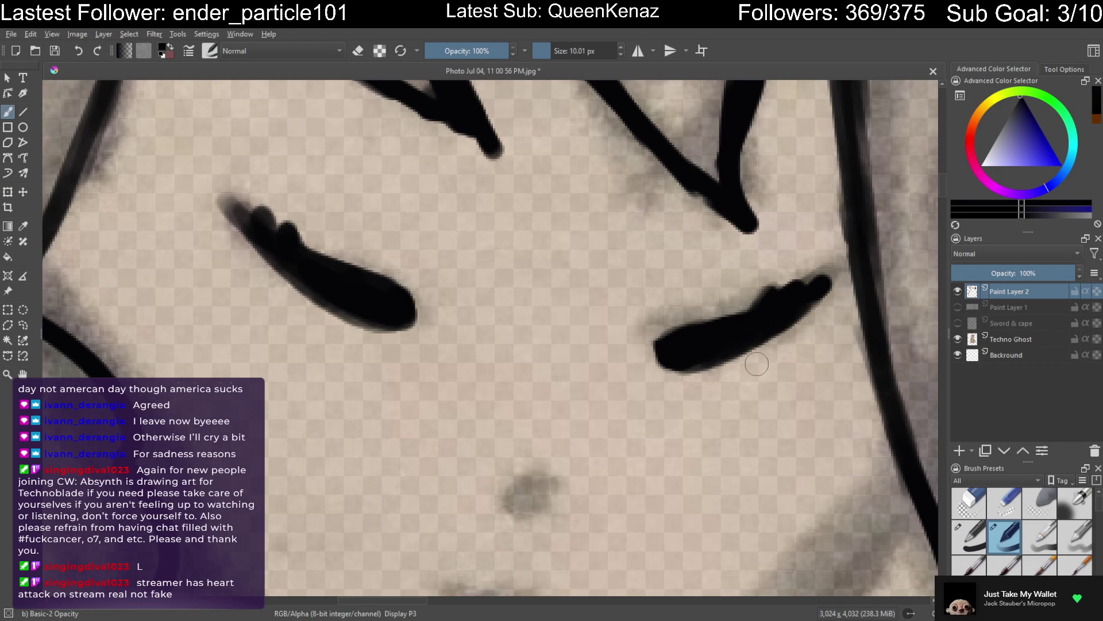
scroll(739, 380, "down", 2)
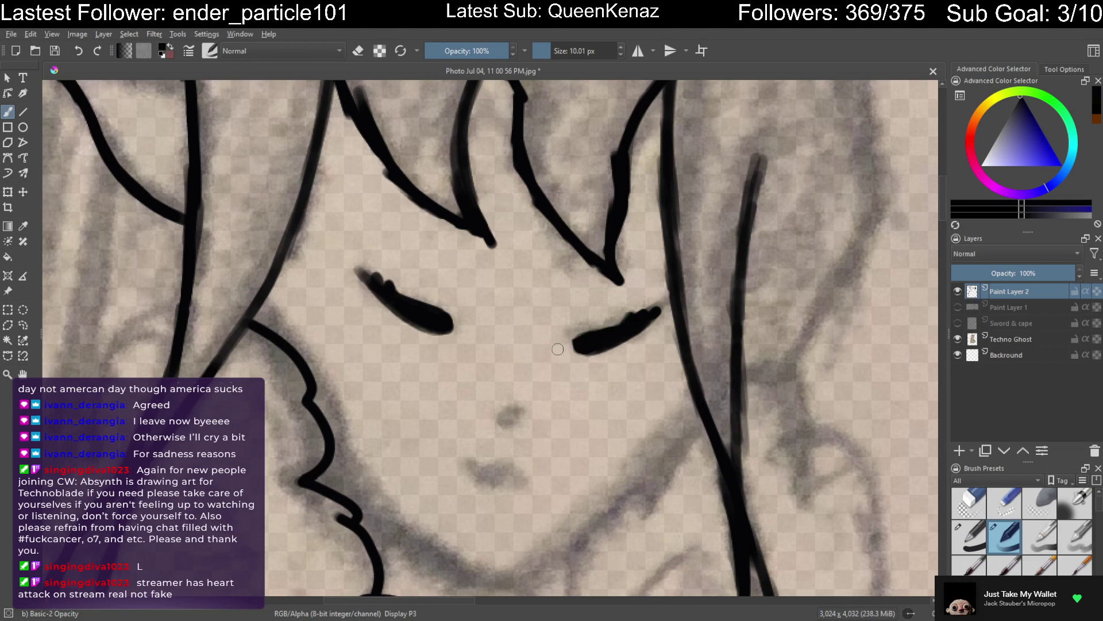
left_click_drag(581, 382, 697, 330)
left_click_drag(655, 370, 523, 412)
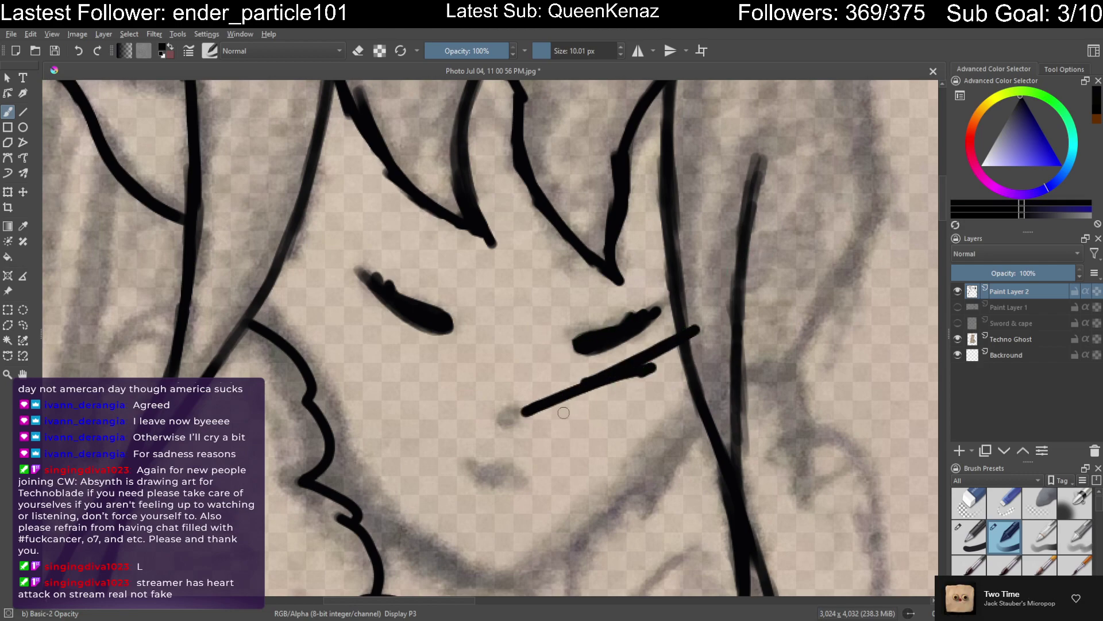
mouse_move(702, 423)
left_mouse_down()
mouse_move(504, 418)
mouse_move(632, 432)
left_mouse_up()
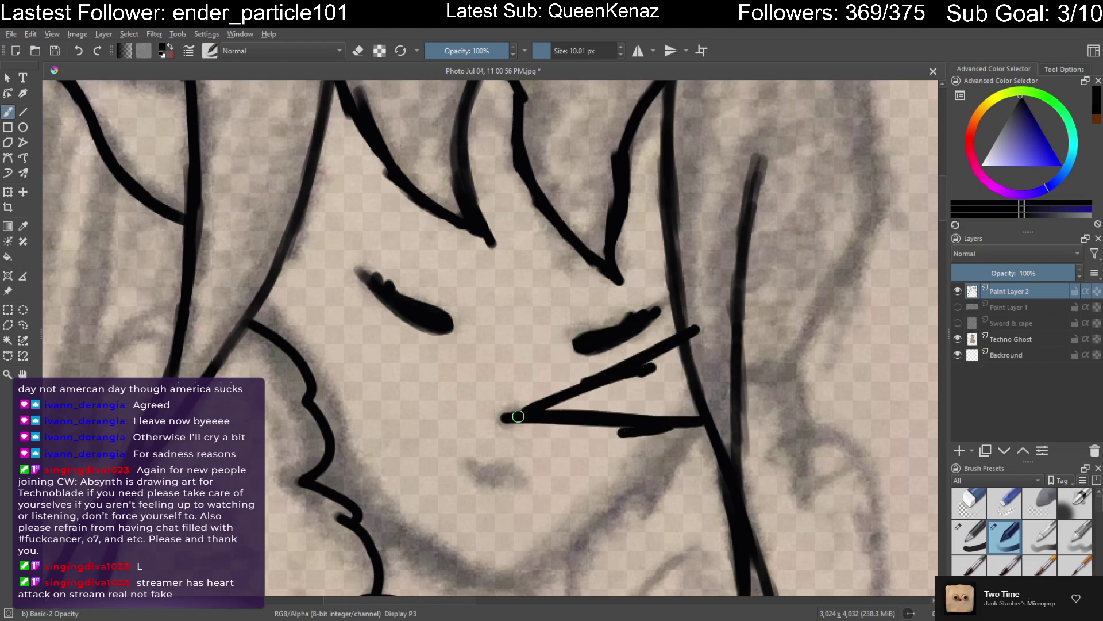
left_click(77, 50)
left_click(78, 50)
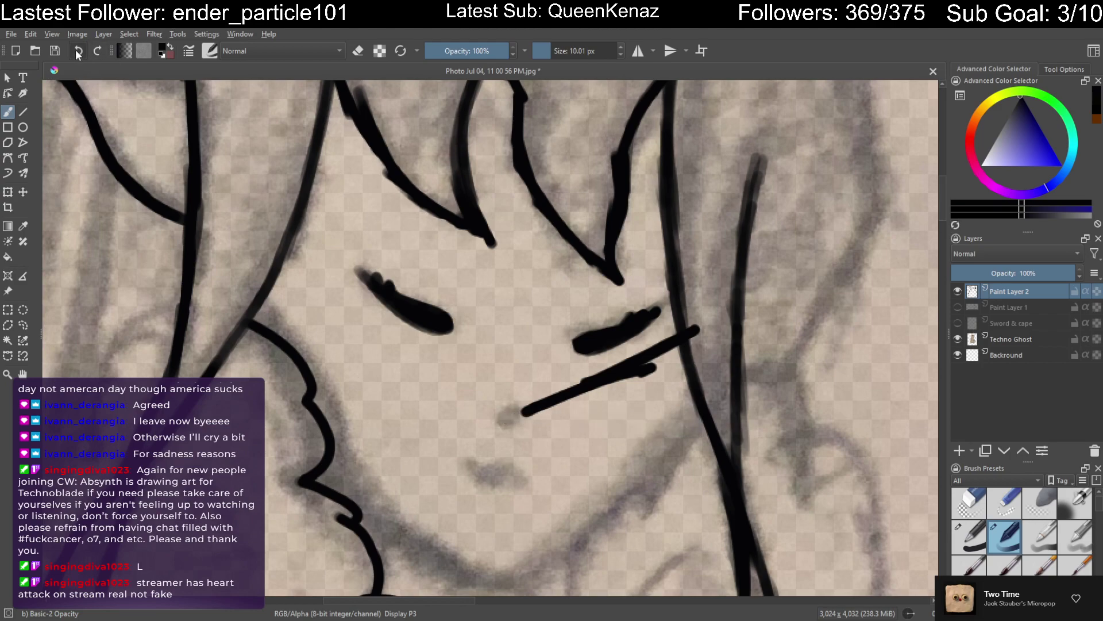
left_click(75, 51)
left_click(76, 51)
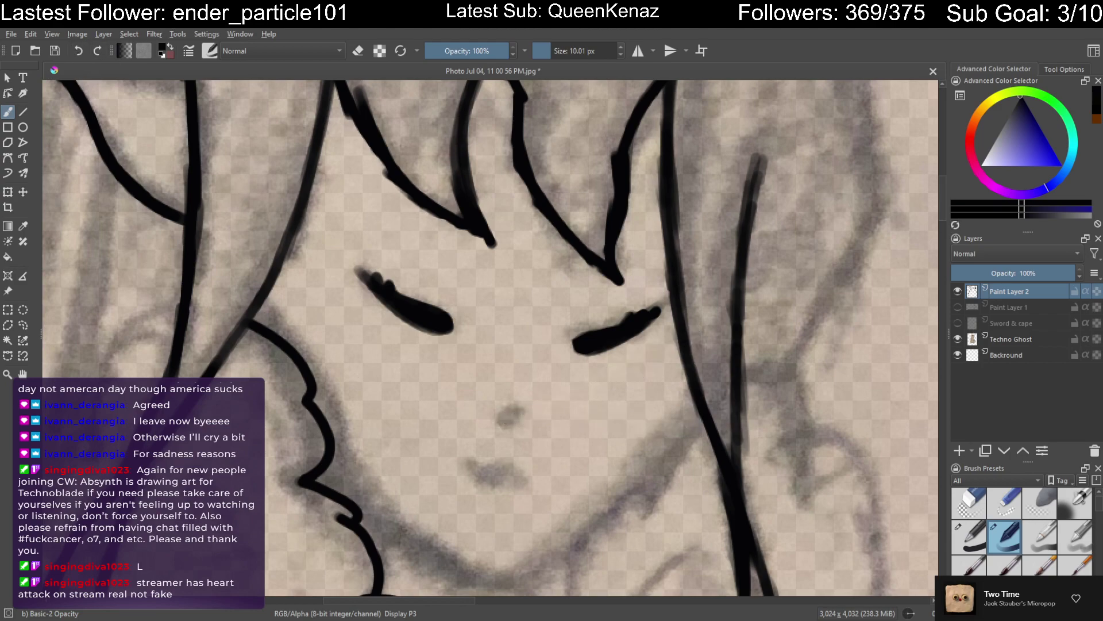
Freehand-select the right eye, rotate it clockwise, and move it up and left
left_click(23, 324)
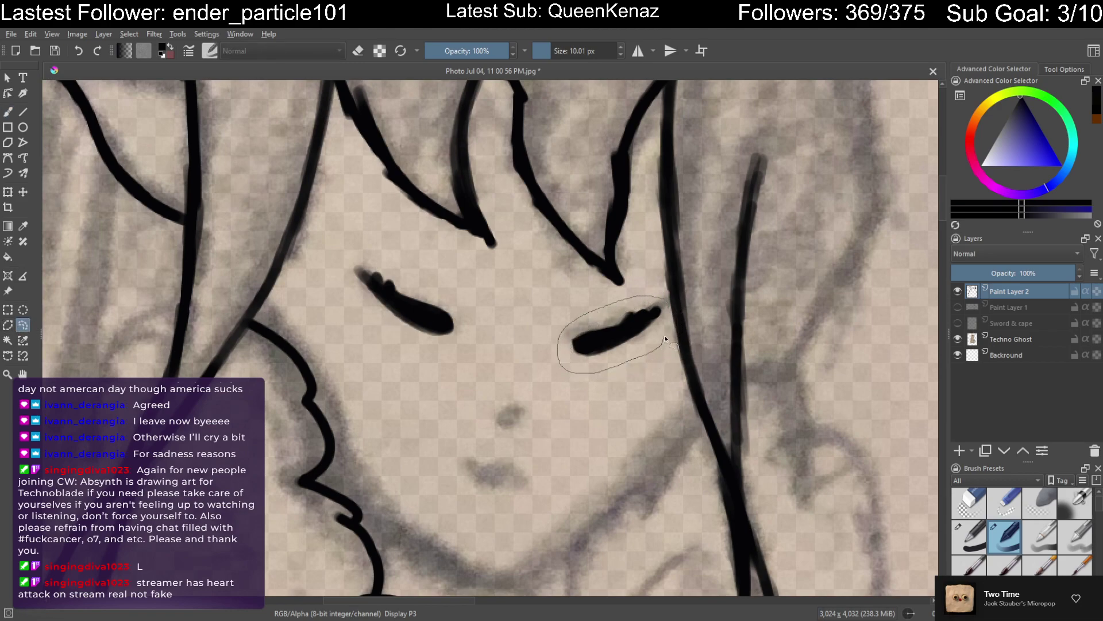
left_click_drag(668, 313, 668, 310)
key("ctrl+t")
left_click_drag(744, 337, 751, 377)
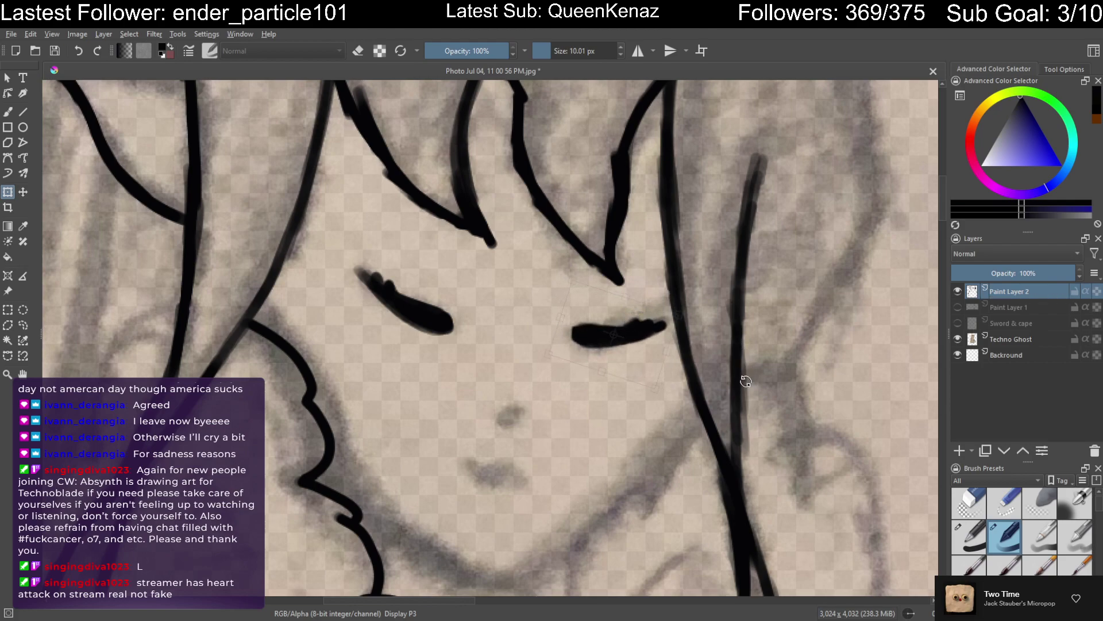
mouse_move(625, 375)
left_mouse_down()
mouse_move(626, 364)
mouse_move(578, 374)
mouse_move(603, 367)
left_mouse_up()
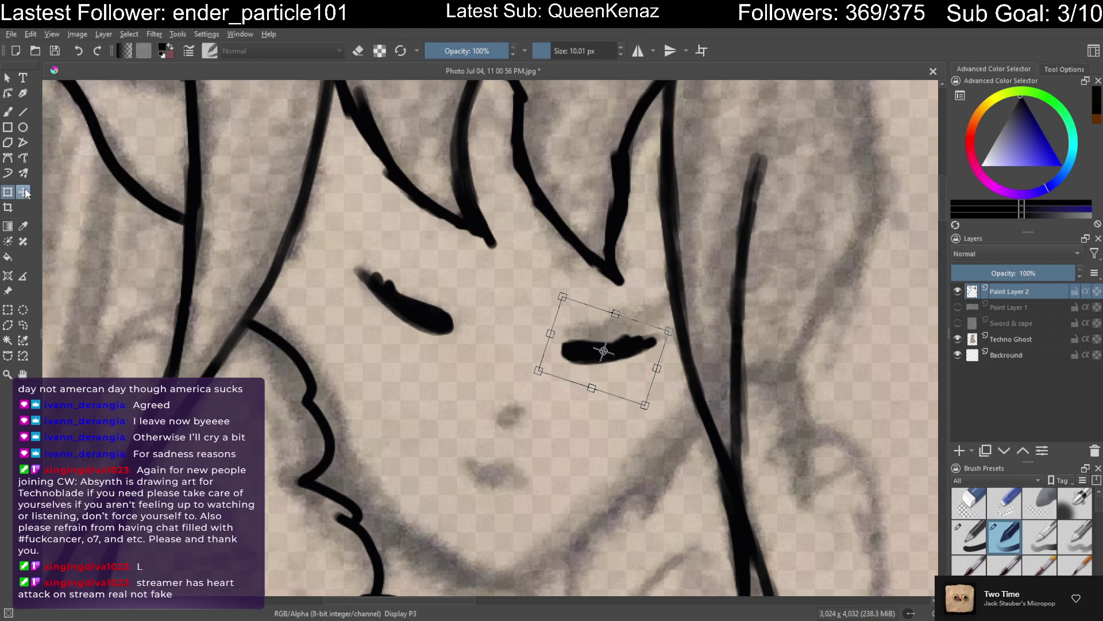
left_click(8, 309)
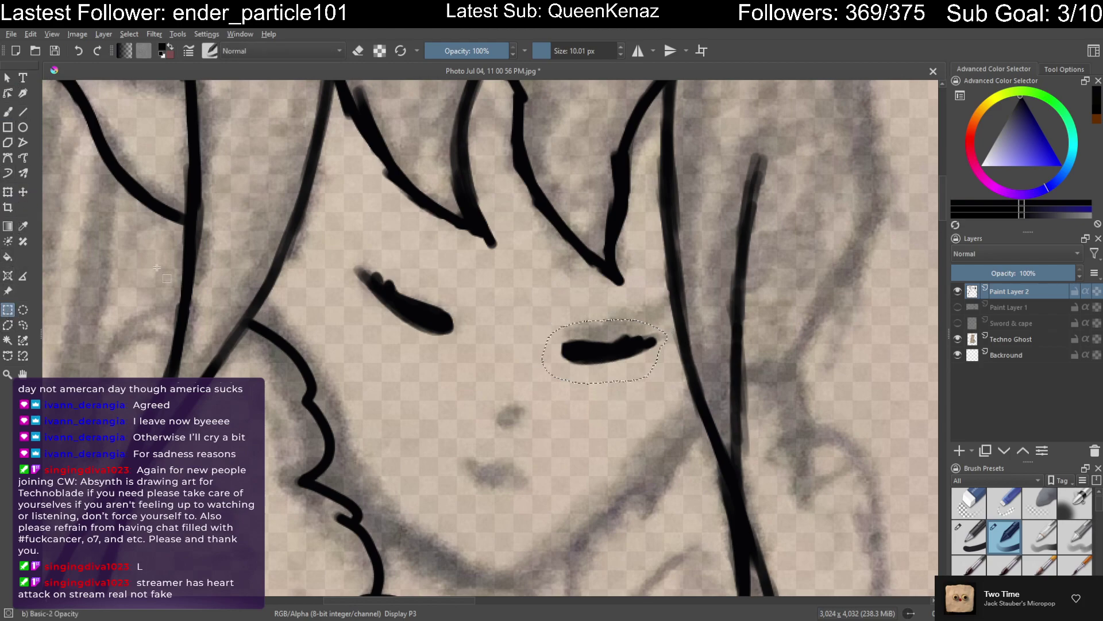
With the inking brush, draw a short grey nose stroke below the eyes
left_click(7, 110)
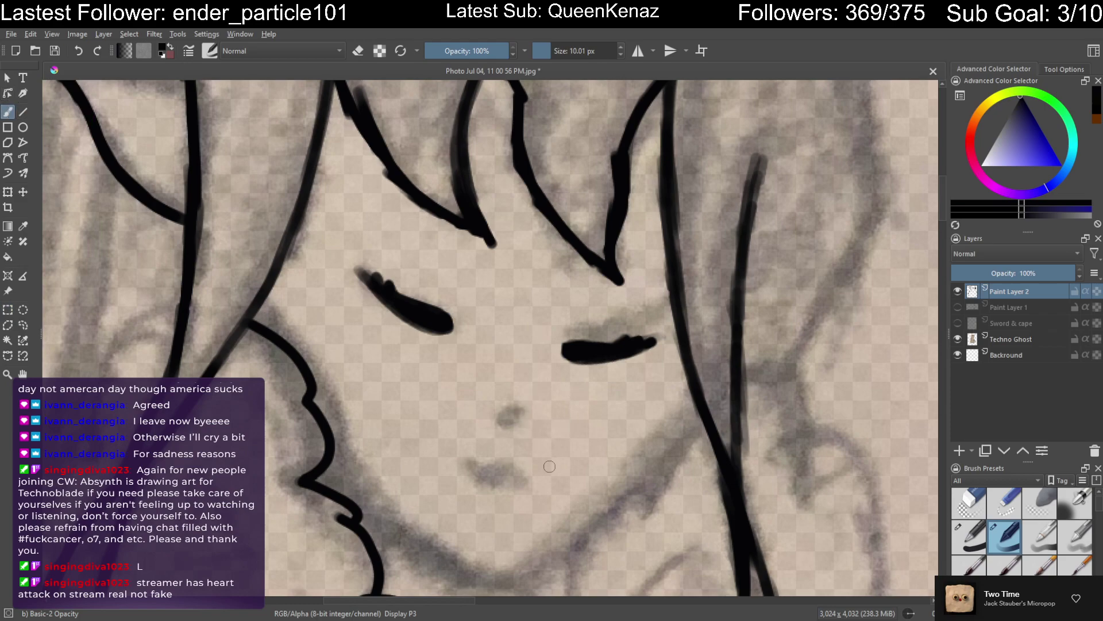
key("ctrl+plus")
key("ctrl+plus")
key("ctrl+plus")
key("ctrl+minus")
left_click_drag(549, 481, 515, 427)
key("minus")
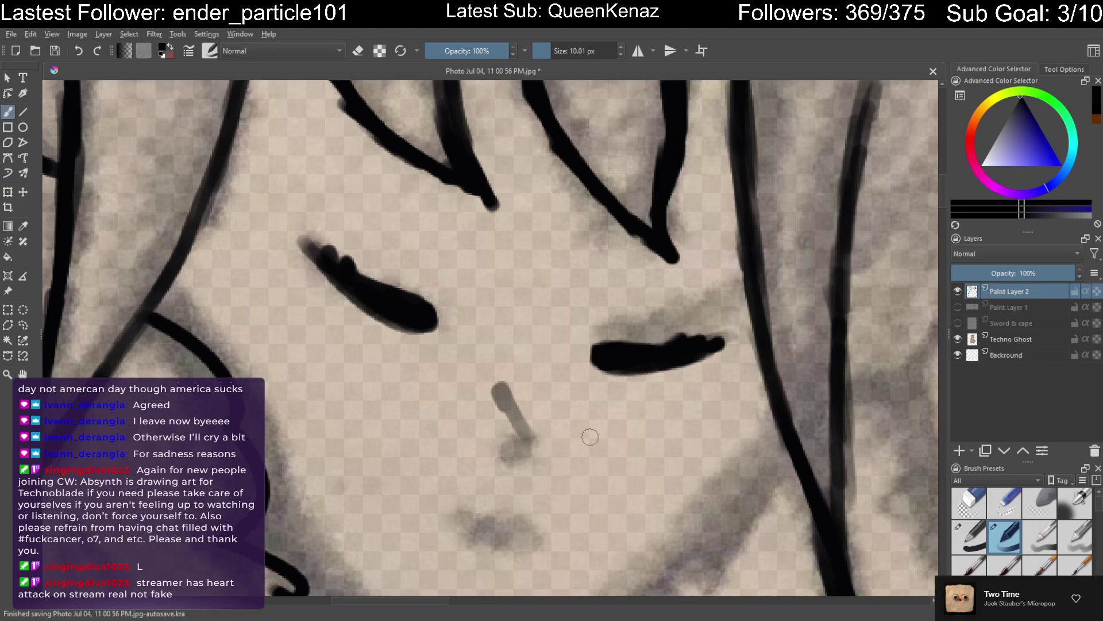
Undo the grey nose, clear the eye selection, and ink the nose as a short hooked line
left_click(77, 50)
left_click(77, 51)
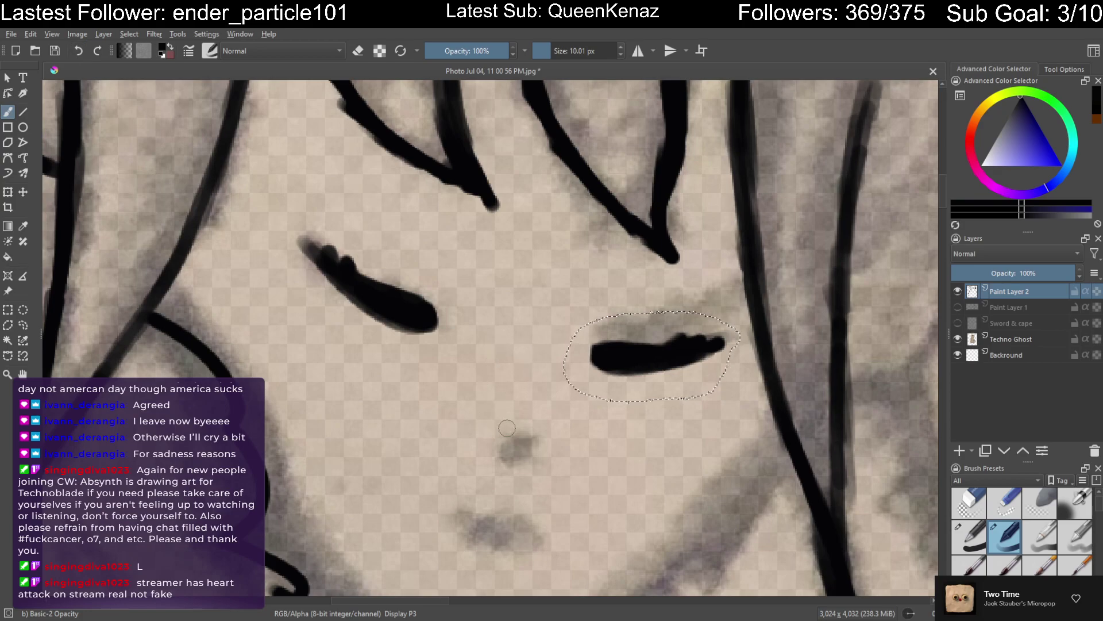
mouse_move(556, 471)
left_mouse_down()
mouse_move(520, 408)
mouse_move(540, 403)
left_mouse_up()
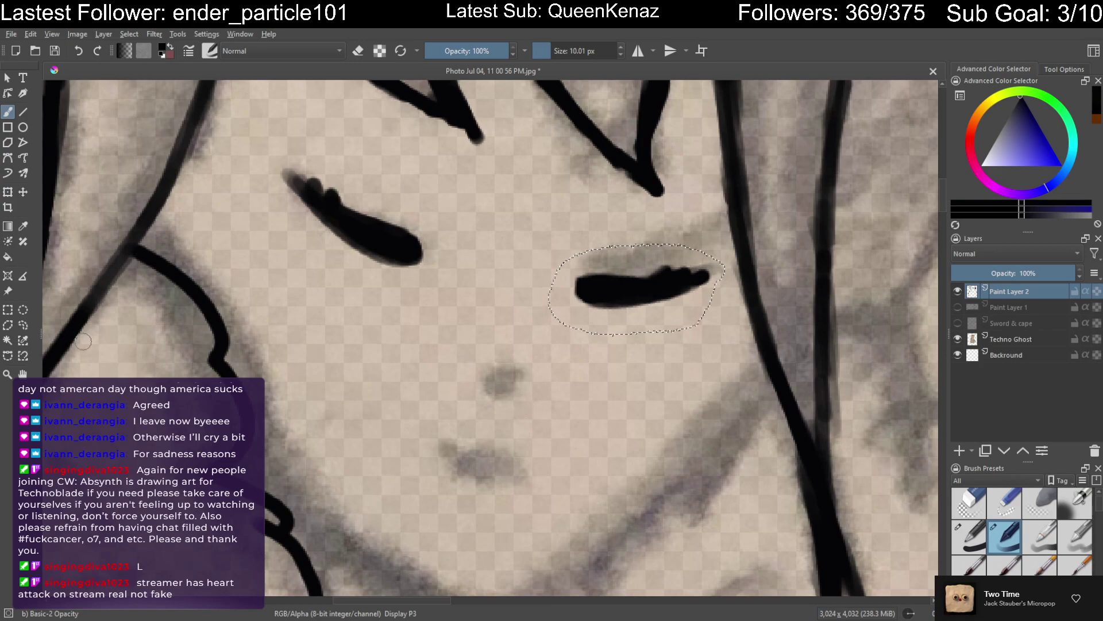
left_click(8, 309)
left_click(91, 306)
left_click(7, 111)
mouse_move(488, 392)
left_mouse_down()
mouse_move(511, 381)
mouse_move(512, 353)
left_mouse_up()
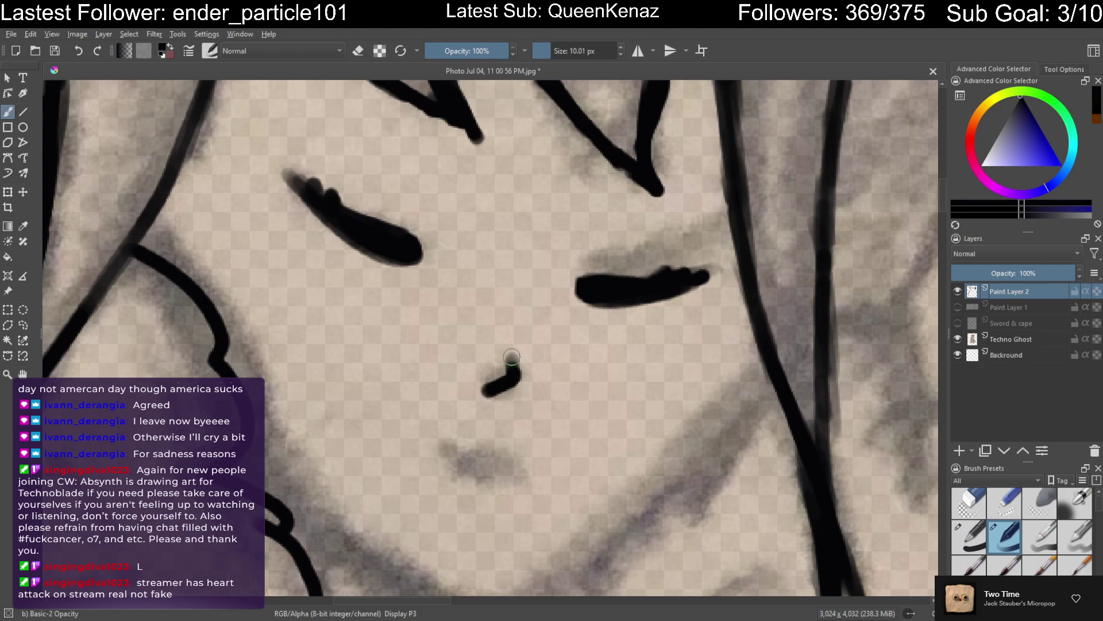
Ink a short slanted mouth line below the nose
key("ctrl+plus")
key("ctrl+plus")
key("ctrl+plus")
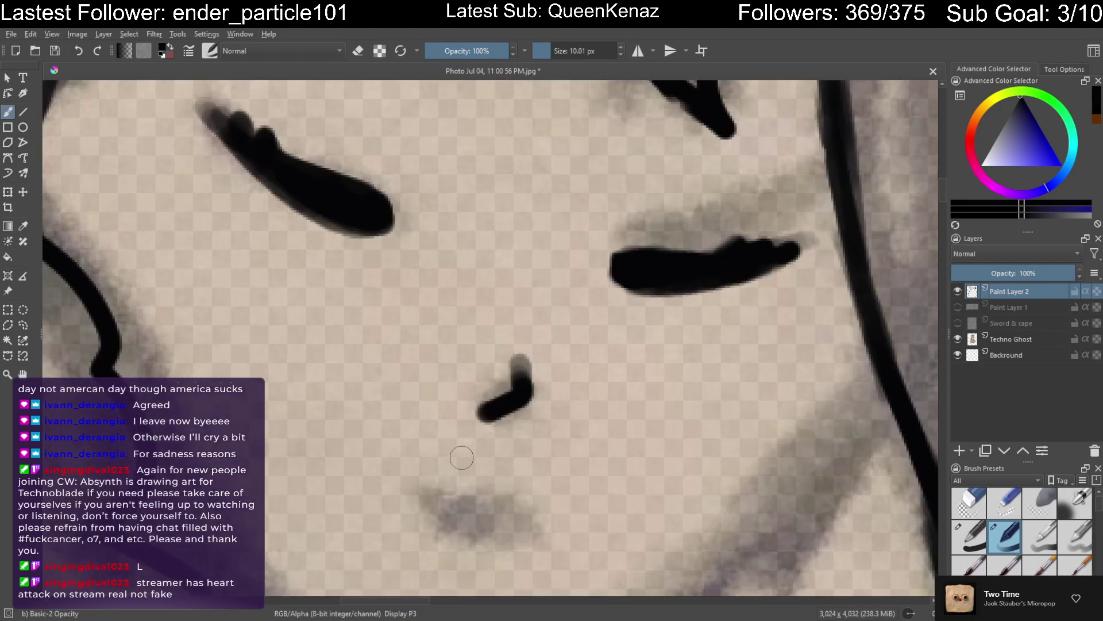
mouse_move(500, 467)
left_mouse_down()
mouse_move(487, 330)
mouse_move(497, 154)
left_mouse_up()
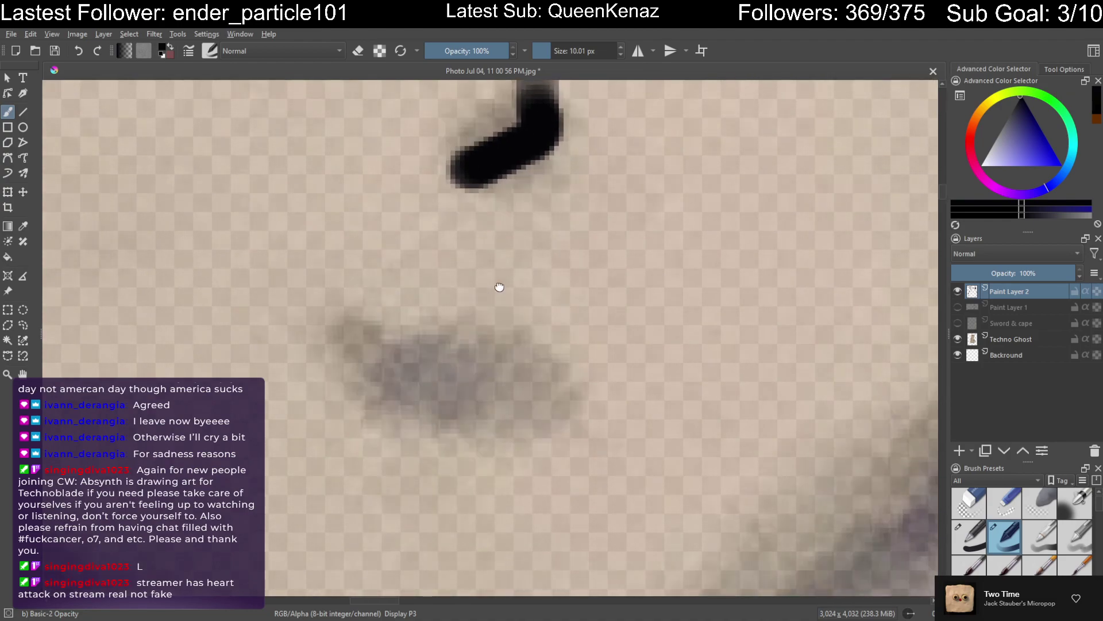
mouse_move(346, 348)
left_mouse_down()
mouse_move(439, 402)
mouse_move(354, 362)
mouse_move(367, 370)
mouse_move(483, 411)
left_mouse_up()
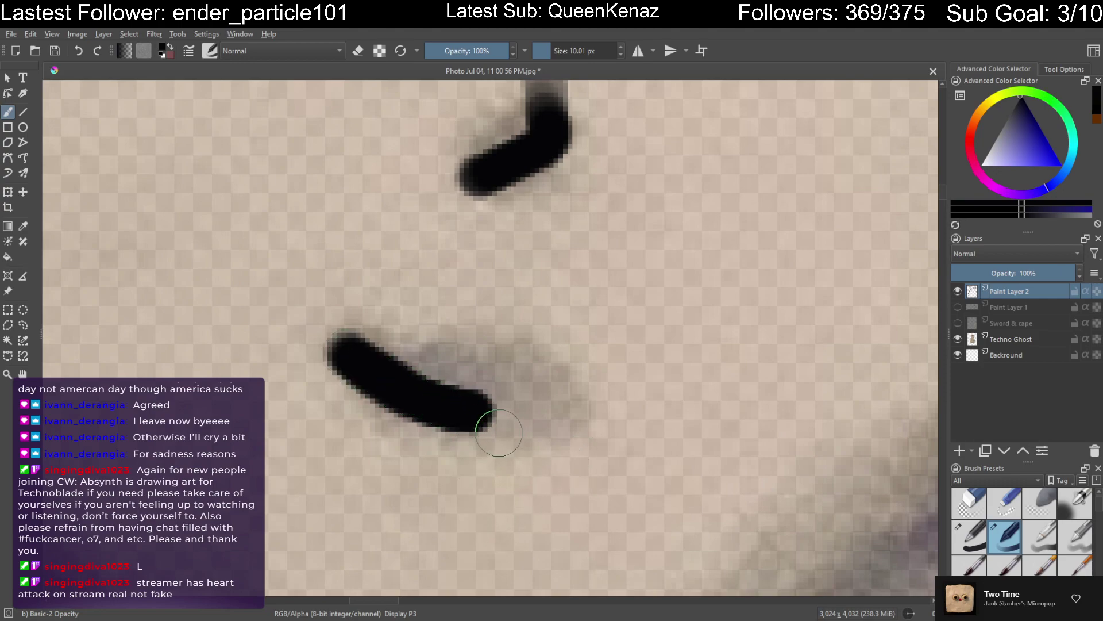
scroll(492, 426, "down", 5)
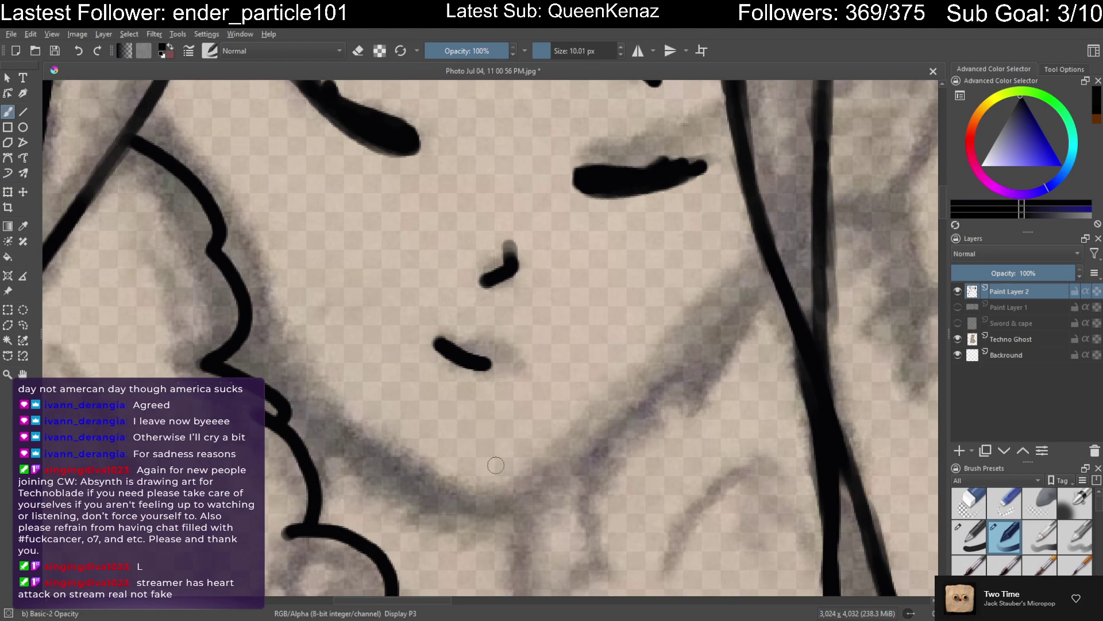
scroll(492, 378, "up", 3)
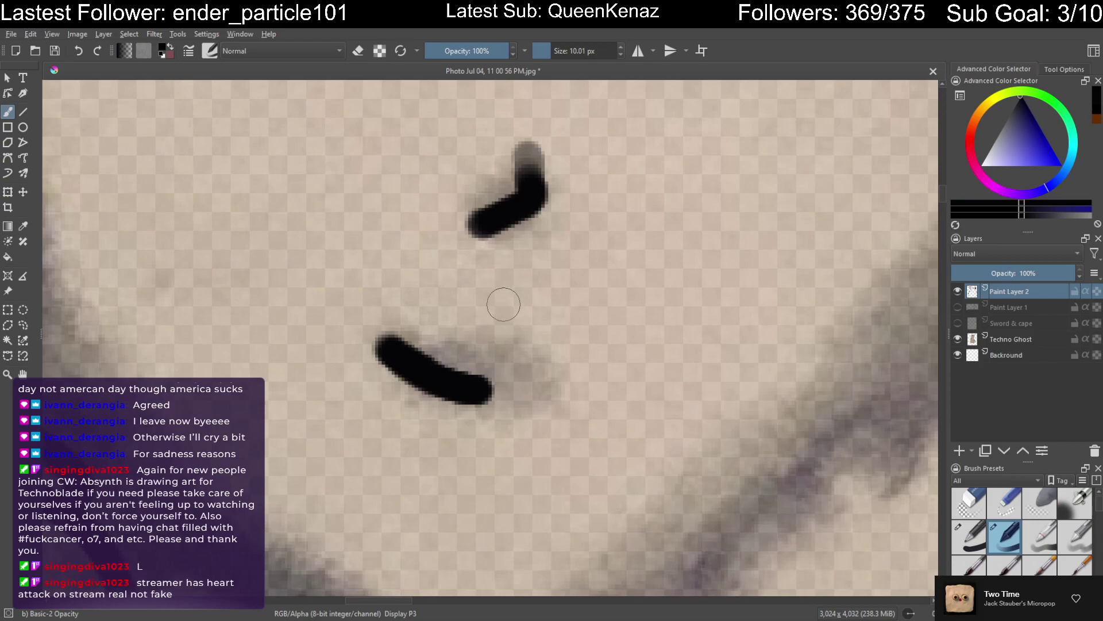
mouse_move(524, 276)
left_mouse_down()
mouse_move(502, 376)
mouse_move(468, 357)
mouse_move(466, 337)
mouse_move(466, 359)
mouse_move(445, 307)
mouse_move(469, 298)
mouse_move(501, 335)
mouse_move(477, 338)
mouse_move(504, 342)
mouse_move(543, 316)
left_mouse_up()
Toggle eraser mode, then remove a stray short stroke made left of the hair line
key("e")
key("e")
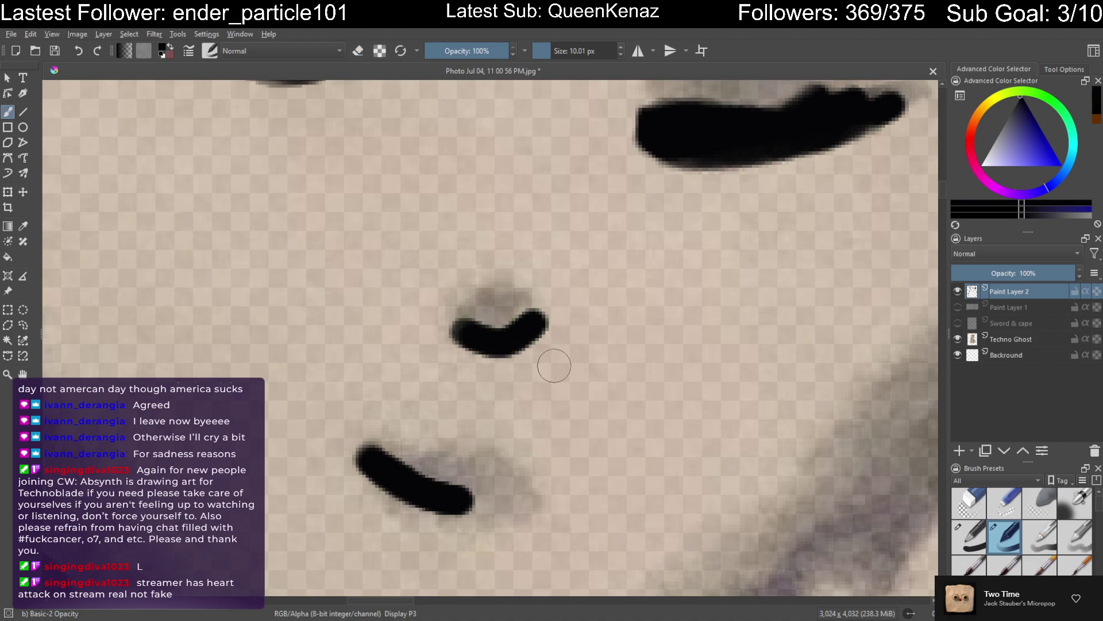
scroll(551, 364, "down", 4)
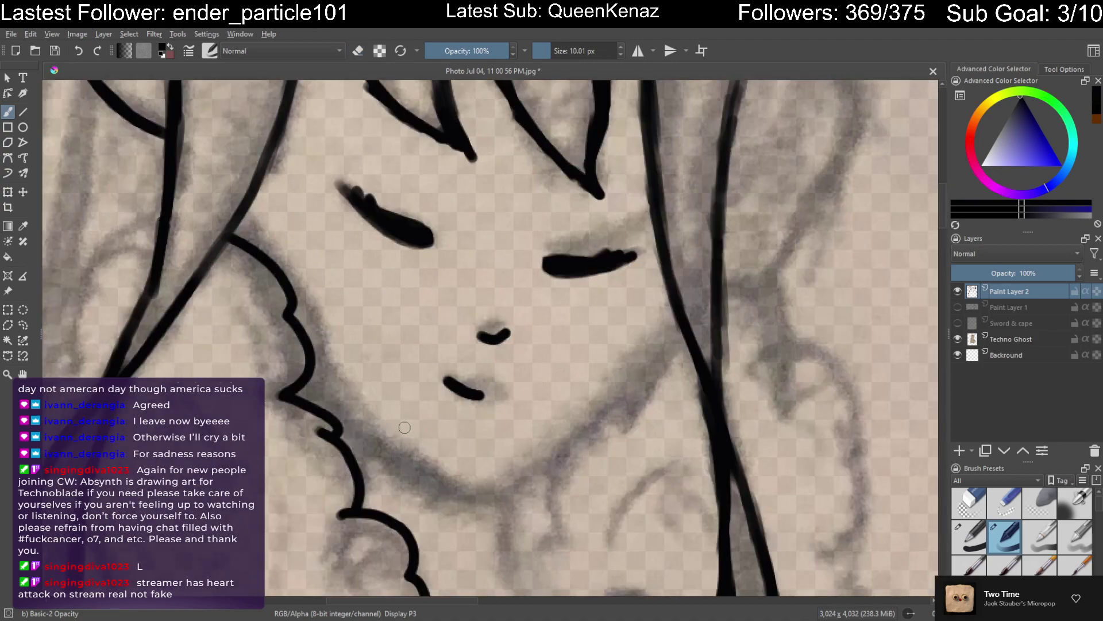
scroll(380, 445, "up", 2)
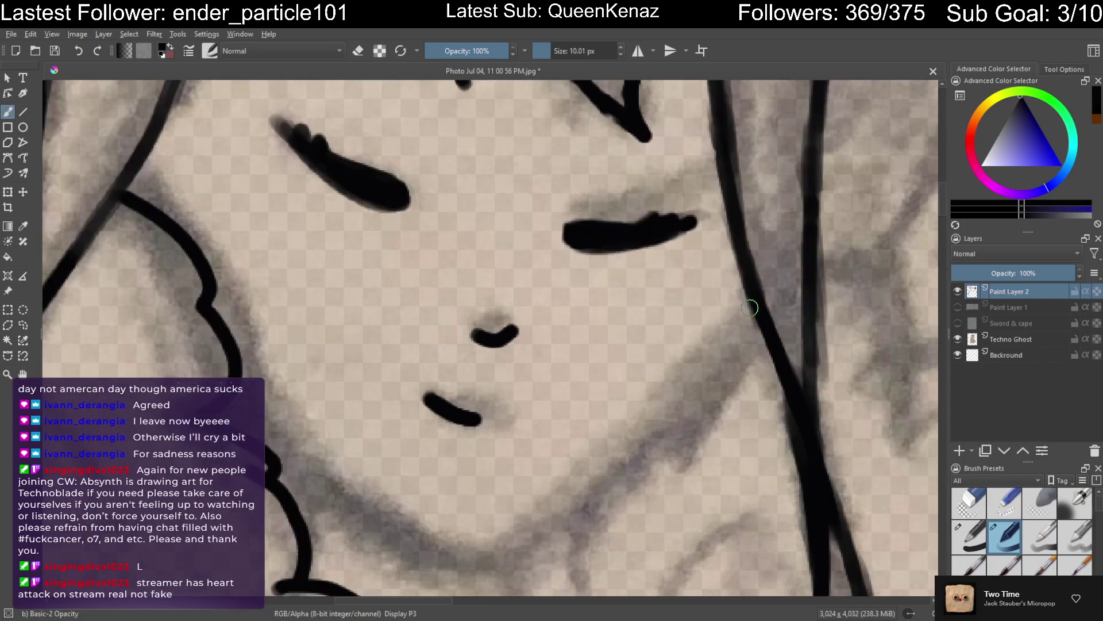
mouse_move(754, 301)
left_mouse_down()
mouse_move(712, 352)
mouse_move(746, 310)
mouse_move(738, 324)
left_mouse_up()
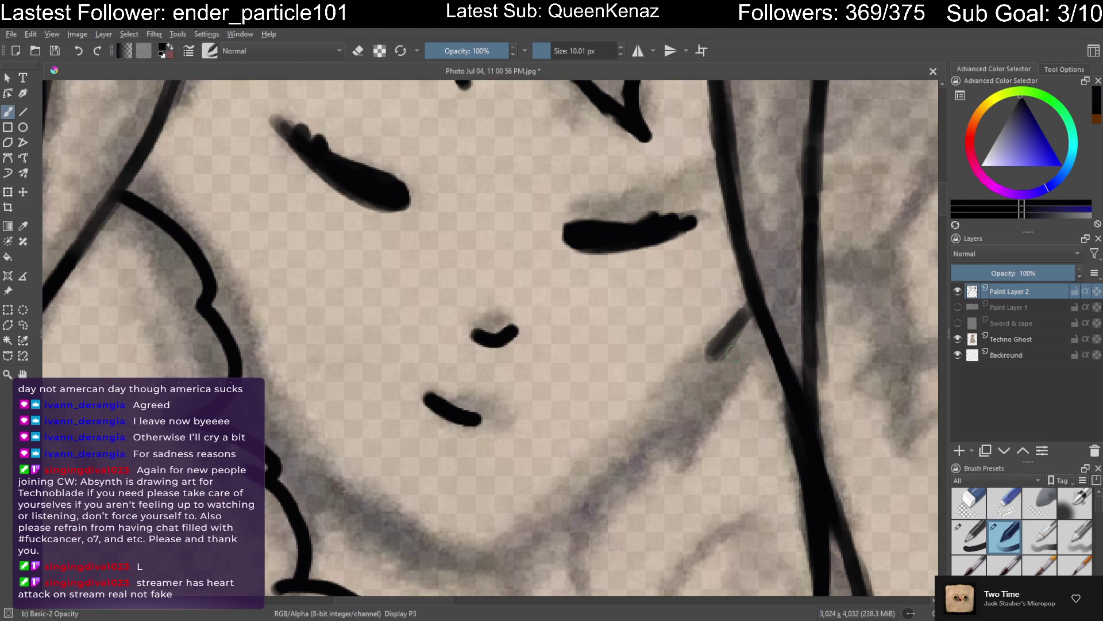
left_click(80, 52)
Ink a thick black jawline from the left side across the chin up to the right hair line
left_click(81, 52)
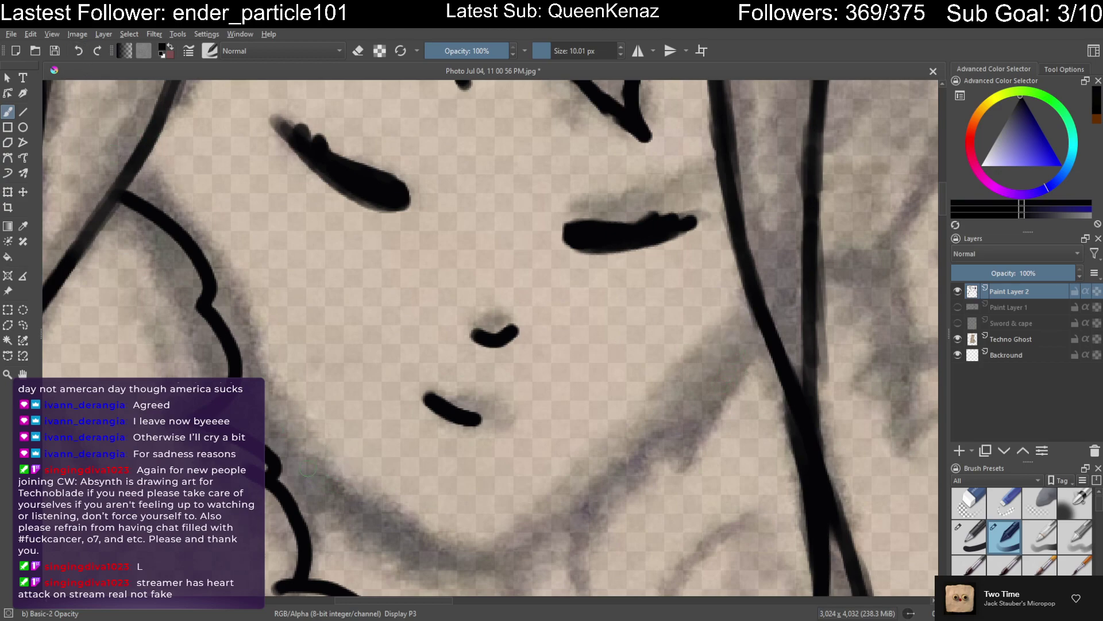
mouse_move(308, 469)
left_mouse_down()
mouse_move(461, 535)
mouse_move(356, 509)
left_mouse_up()
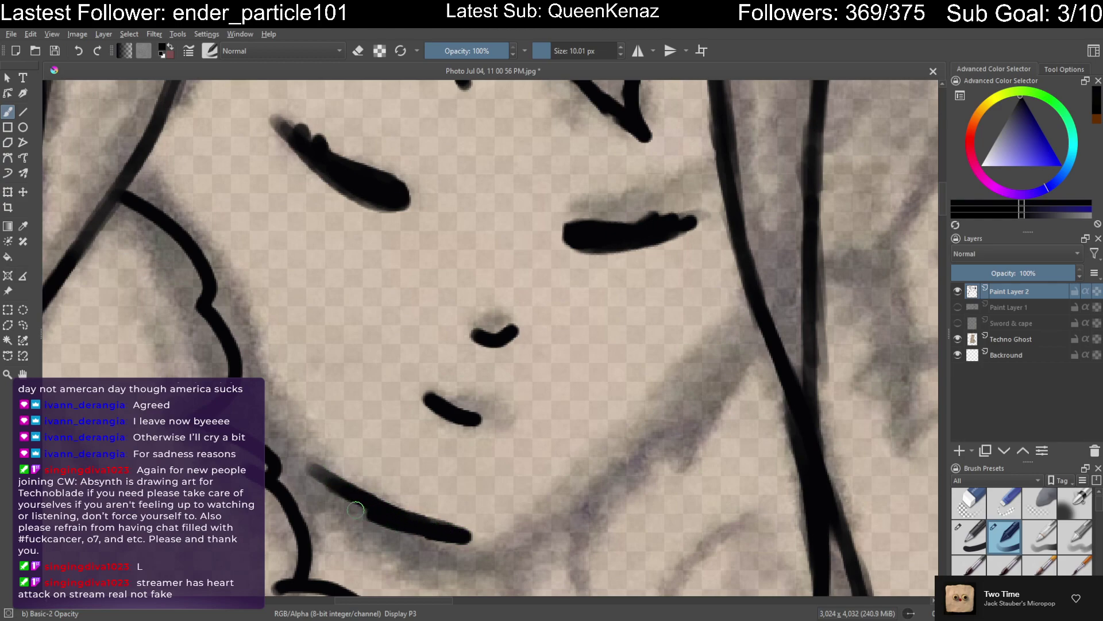
left_click_drag(264, 426, 381, 504)
mouse_move(297, 449)
left_mouse_down()
mouse_move(350, 491)
mouse_move(460, 528)
mouse_move(466, 541)
mouse_move(526, 522)
left_mouse_up()
mouse_move(458, 531)
left_mouse_down()
mouse_move(546, 503)
mouse_move(584, 477)
left_mouse_up()
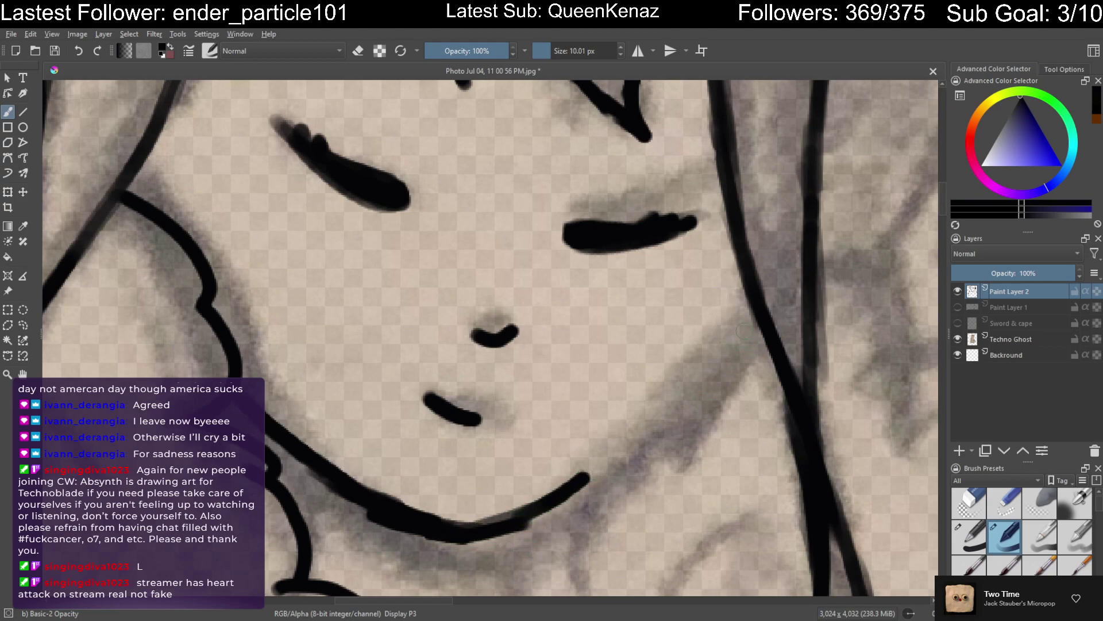
mouse_move(745, 312)
left_mouse_down()
mouse_move(580, 480)
mouse_move(685, 392)
mouse_move(653, 421)
mouse_move(749, 308)
mouse_move(531, 528)
mouse_move(544, 513)
mouse_move(495, 533)
mouse_move(517, 514)
mouse_move(471, 544)
mouse_move(501, 539)
left_mouse_up()
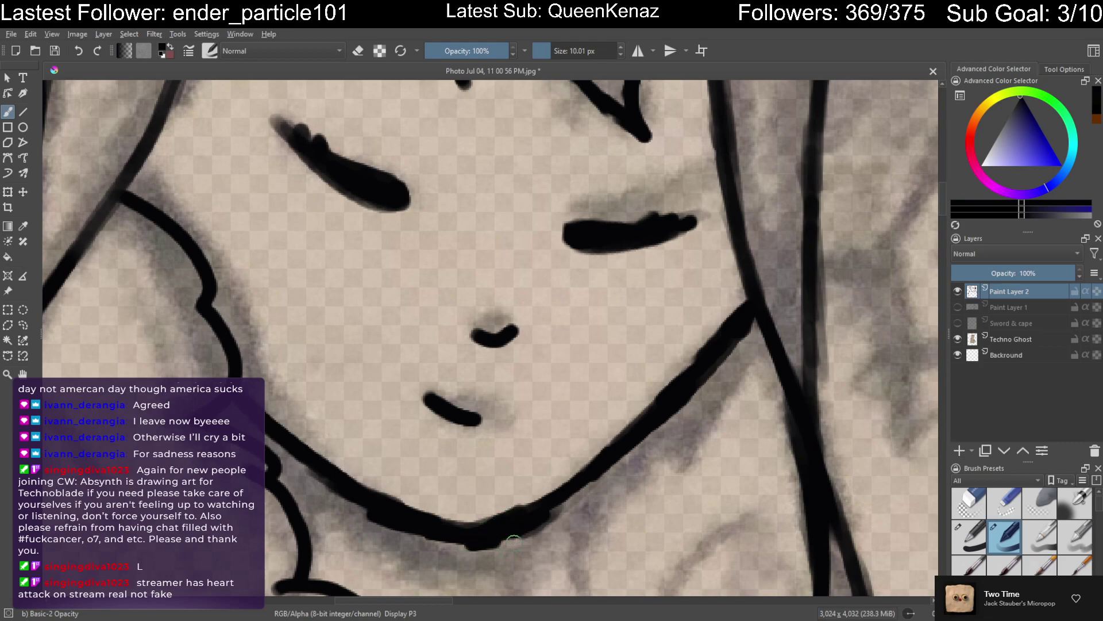
scroll(518, 535, "down", 2)
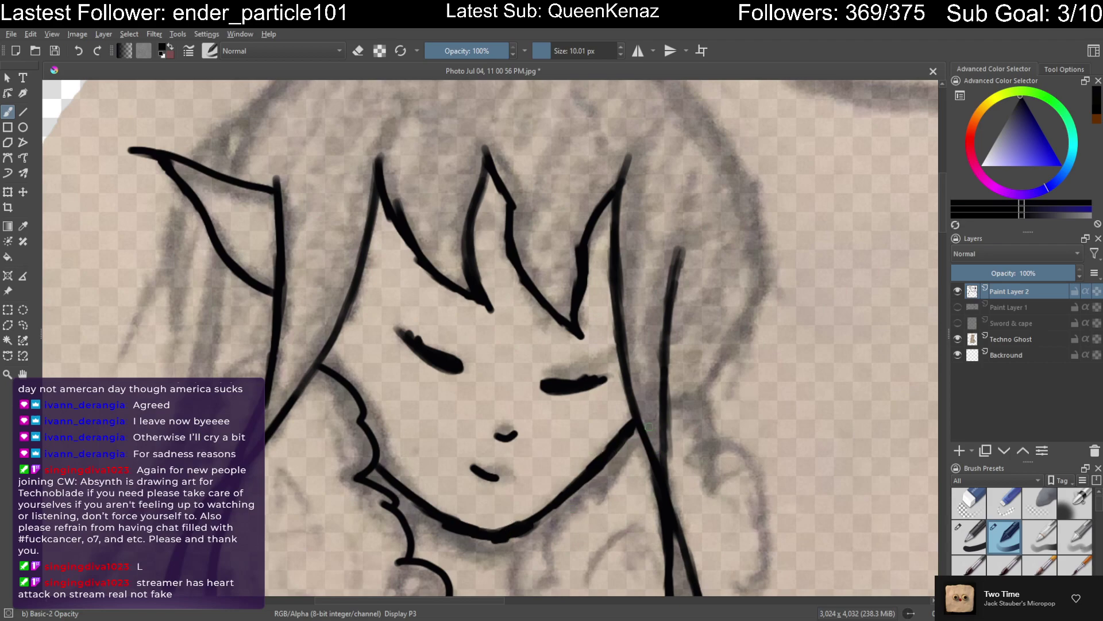
mouse_move(635, 395)
left_mouse_down()
mouse_move(615, 438)
mouse_move(633, 320)
mouse_move(618, 173)
mouse_move(602, 278)
mouse_move(537, 394)
mouse_move(621, 458)
left_mouse_up()
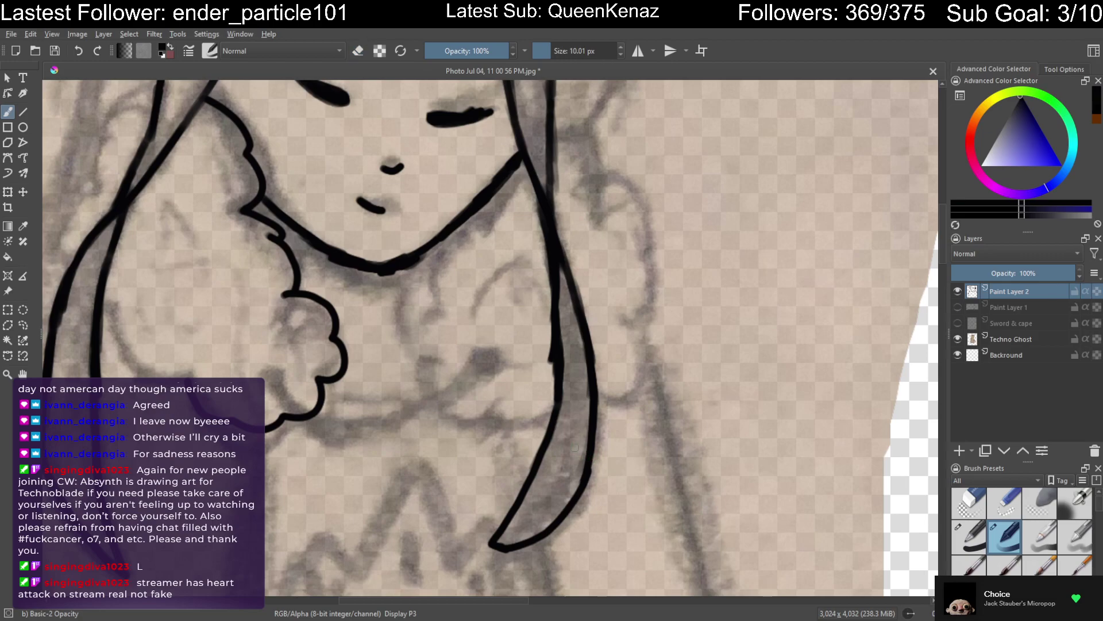
Erase the bump on the long hair line beside the neck
scroll(556, 413, "up", 2)
scroll(551, 354, "up", 1)
left_click_drag(629, 444, 587, 420)
key("e")
mouse_move(558, 318)
left_mouse_down()
mouse_move(567, 380)
mouse_move(567, 287)
mouse_move(570, 431)
mouse_move(569, 293)
left_mouse_up()
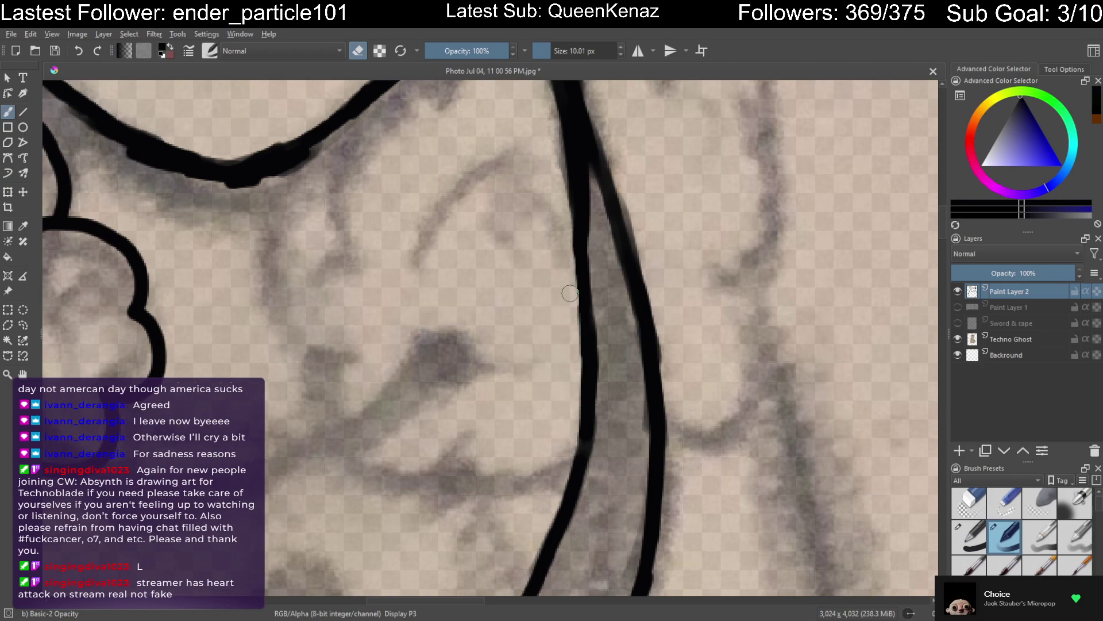
scroll(625, 374, "down", 3)
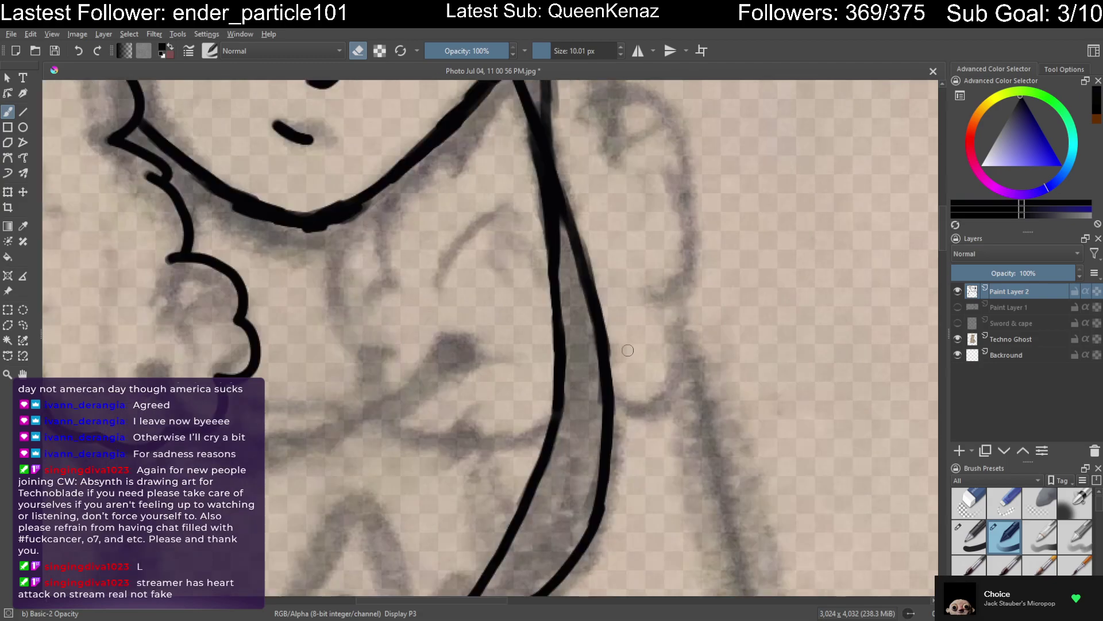
scroll(624, 356, "up", 2)
key("e")
Ink the curved outline across the top of the hair
left_click_drag(613, 204, 592, 335)
left_click_drag(609, 230, 581, 389)
left_click_drag(607, 326, 643, 434)
mouse_move(537, 319)
left_mouse_down()
mouse_move(623, 374)
mouse_move(665, 344)
left_mouse_up()
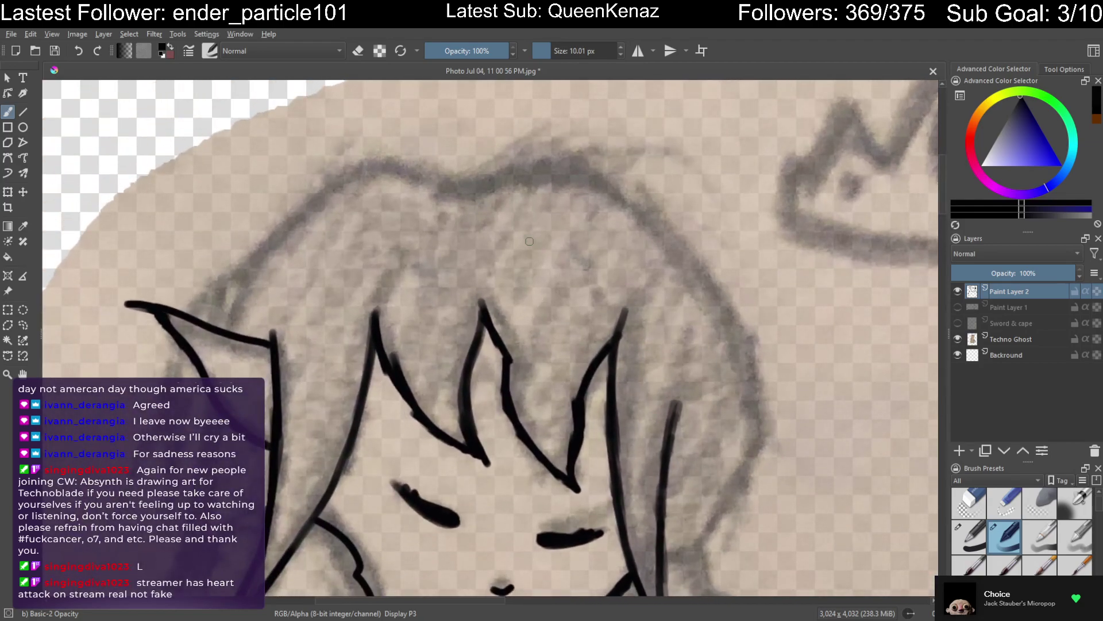
mouse_move(441, 187)
left_mouse_down()
mouse_move(390, 168)
mouse_move(296, 227)
mouse_move(204, 307)
mouse_move(242, 275)
mouse_move(227, 331)
mouse_move(376, 167)
left_mouse_up()
left_click_drag(280, 388, 401, 225)
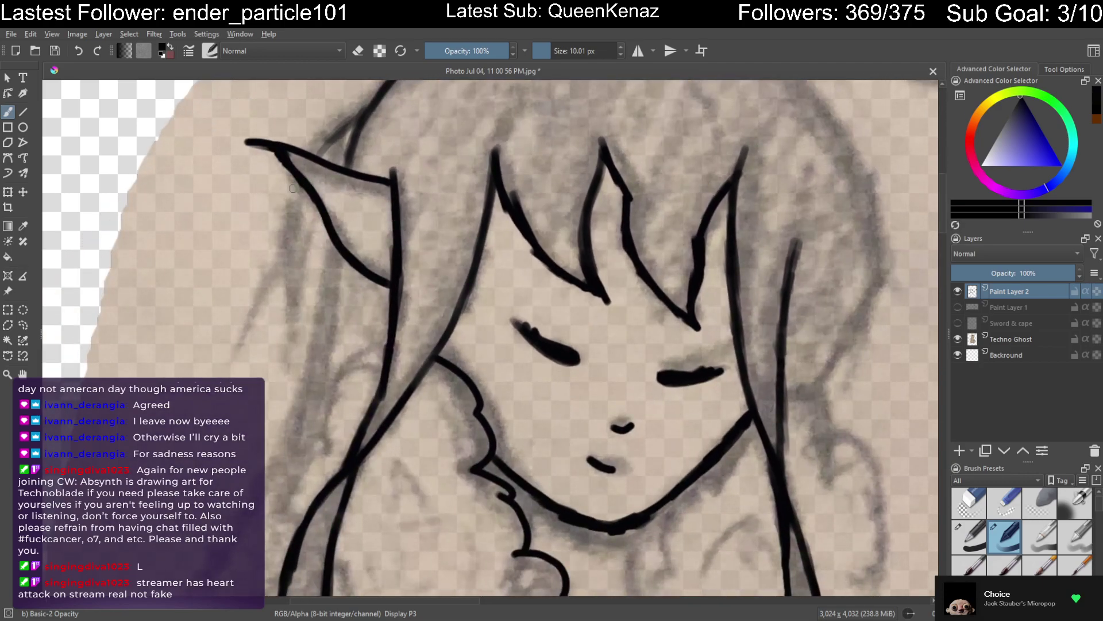
Ink hair strands along the left edge, redoing bad ones, extending one up beside the ear
mouse_move(298, 181)
left_mouse_down()
mouse_move(293, 316)
mouse_move(317, 209)
mouse_move(297, 308)
left_mouse_up()
mouse_move(288, 222)
left_mouse_down()
mouse_move(253, 327)
mouse_move(282, 221)
left_mouse_up()
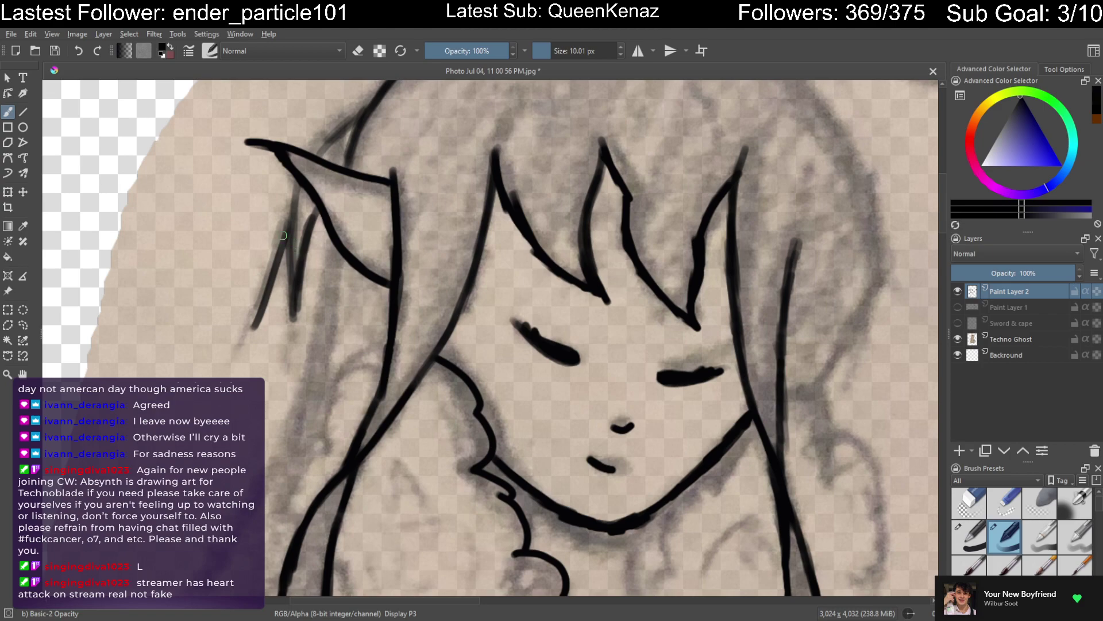
left_click(79, 56)
left_click(80, 56)
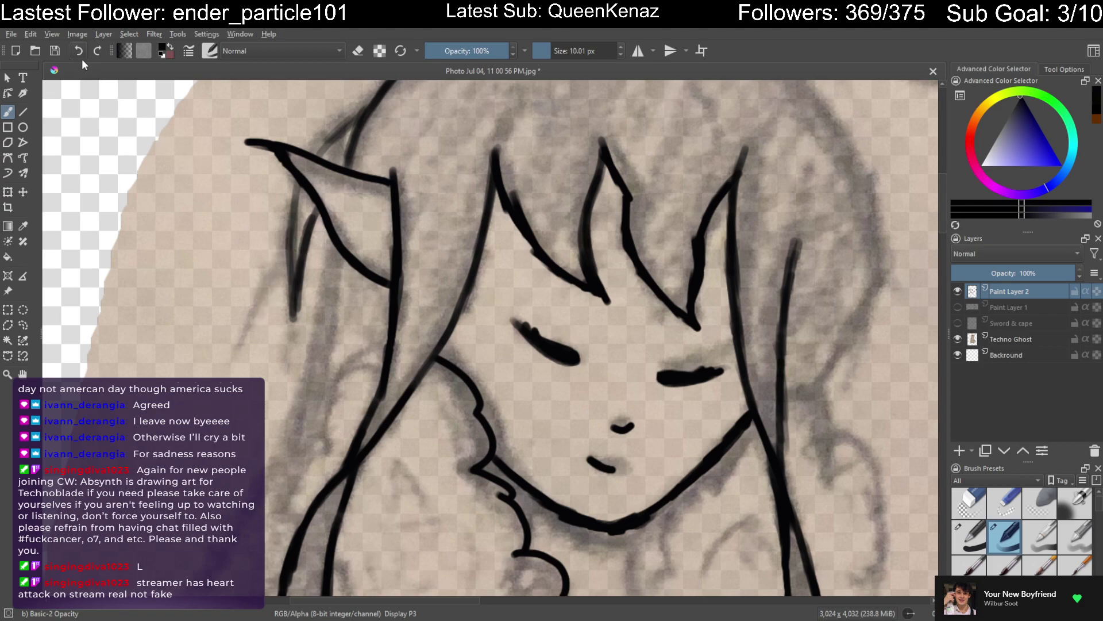
left_click_drag(292, 219, 240, 342)
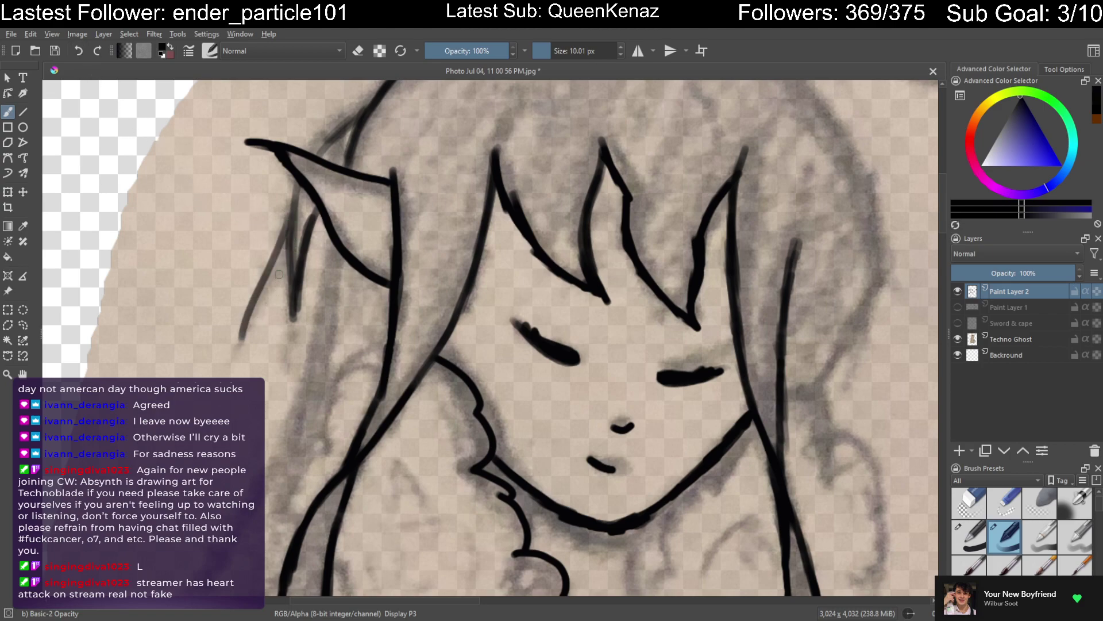
left_click_drag(283, 261, 241, 343)
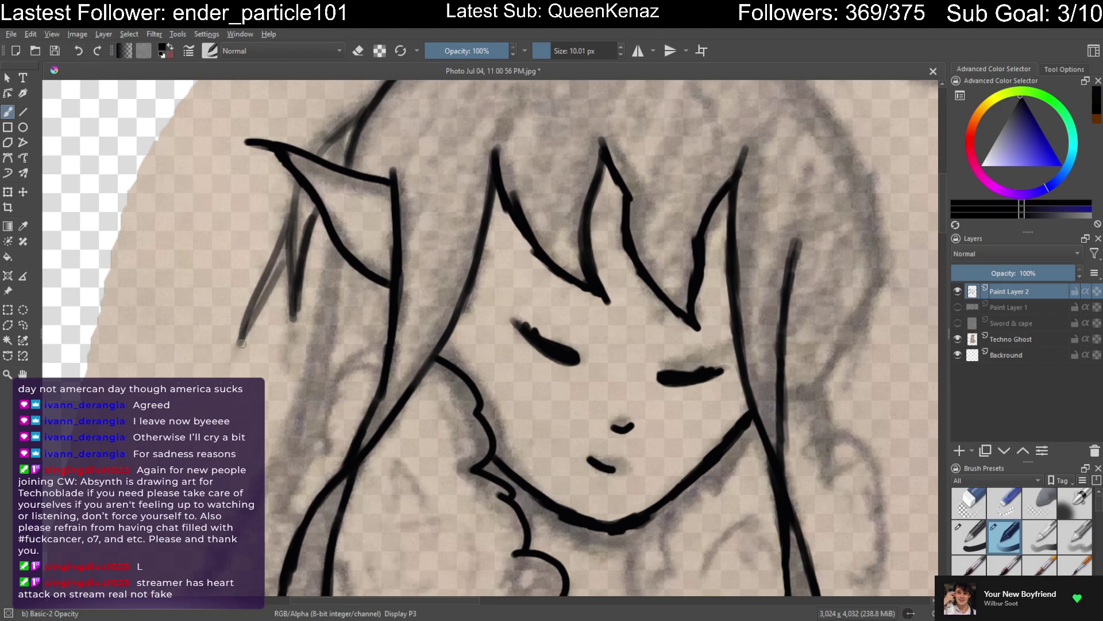
left_click(79, 53)
mouse_move(288, 241)
left_mouse_down()
mouse_move(244, 346)
mouse_move(248, 308)
mouse_move(293, 198)
left_mouse_up()
mouse_move(333, 136)
left_mouse_down()
mouse_move(313, 154)
mouse_move(387, 84)
mouse_move(309, 152)
mouse_move(291, 210)
left_mouse_up()
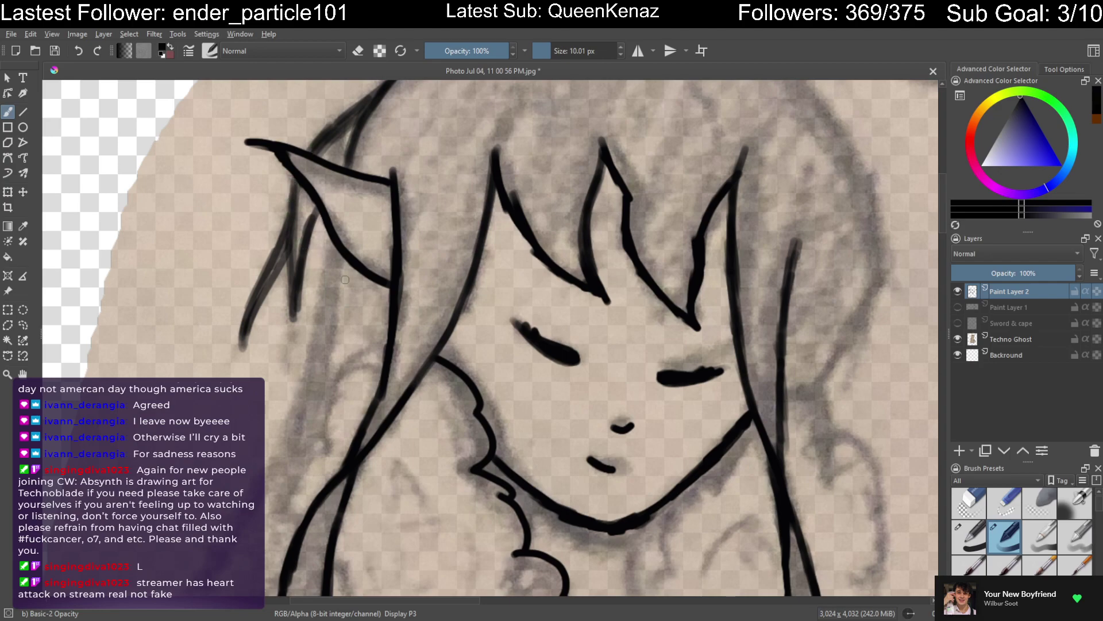
Ink a thick vertical strand below the ear and extend it diagonally down the canvas
key("plus")
left_click_drag(310, 328, 366, 296)
mouse_move(324, 166)
left_mouse_down()
mouse_move(312, 255)
mouse_move(315, 204)
left_mouse_up()
left_click_drag(315, 157, 316, 223)
left_click_drag(320, 179, 312, 295)
left_click_drag(300, 337, 385, 251)
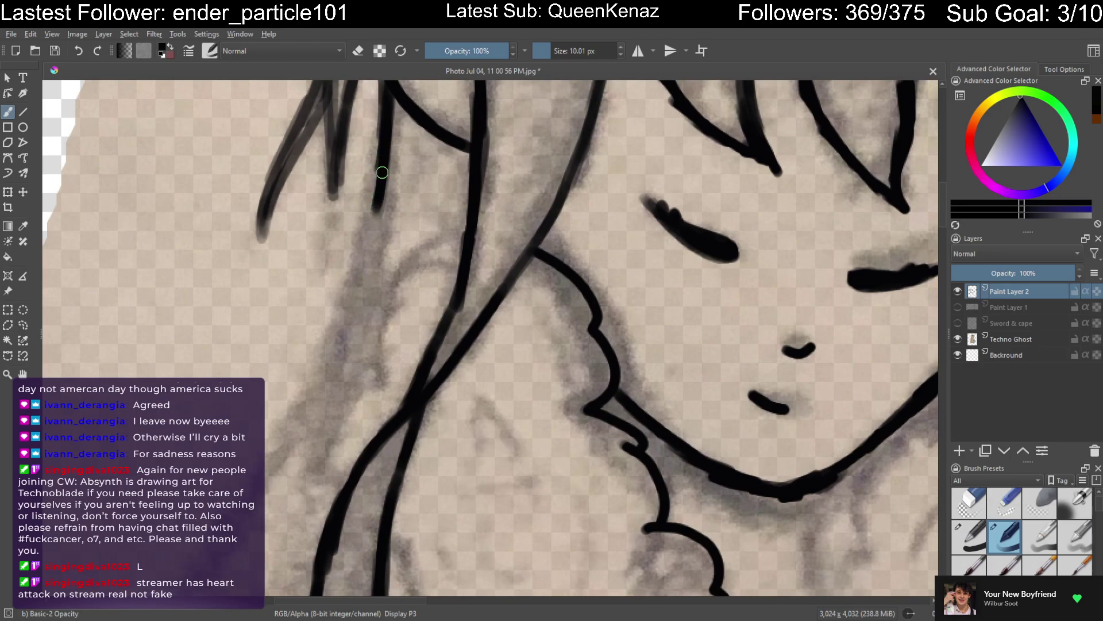
left_click_drag(382, 173, 359, 323)
left_click_drag(371, 228, 344, 347)
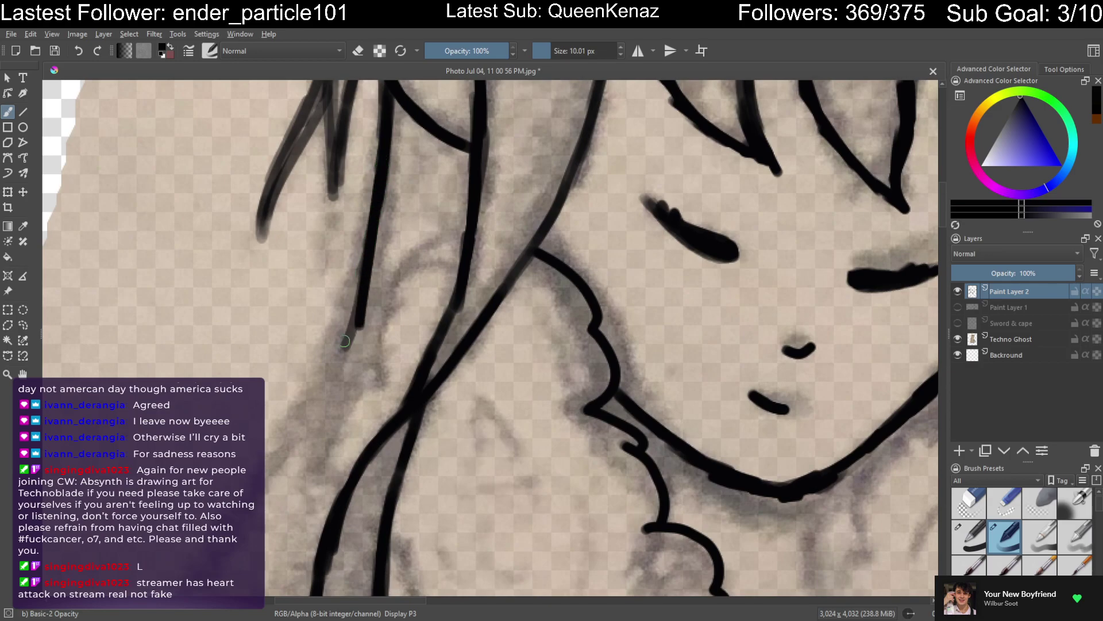
left_click_drag(352, 394, 427, 217)
left_click_drag(437, 136, 396, 245)
scroll(471, 354, "down", 2)
scroll(471, 354, "down", 1)
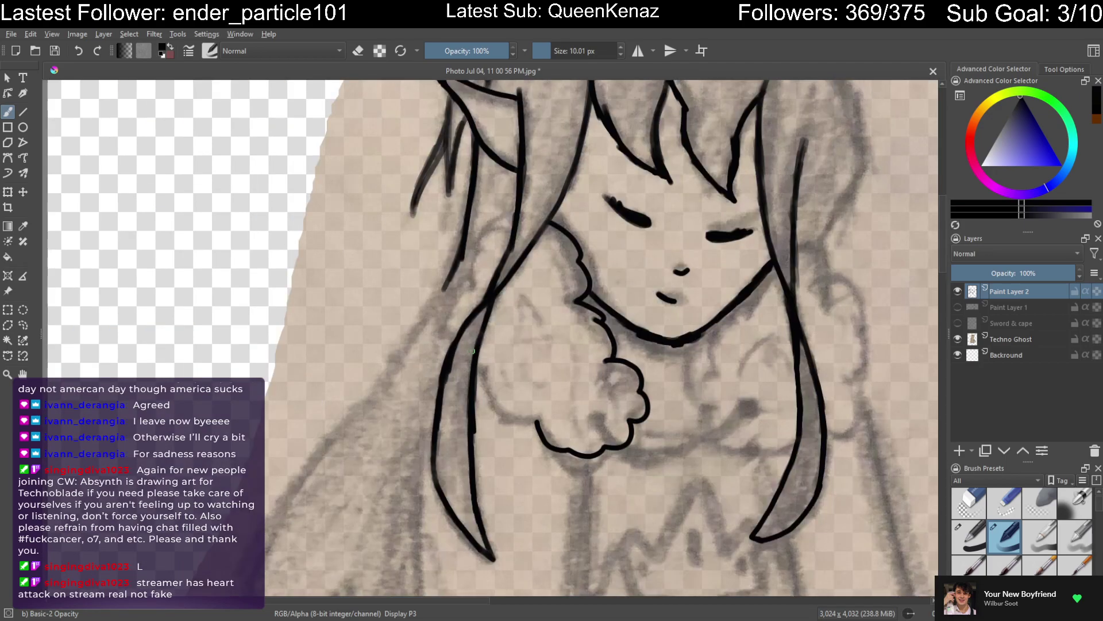
mouse_move(476, 352)
left_mouse_down()
mouse_move(426, 270)
mouse_move(443, 153)
mouse_move(482, 315)
left_mouse_up()
Extend the outer hair line down-left and ink a parallel line beside it
left_click_drag(449, 140, 368, 289)
left_click_drag(392, 253, 324, 346)
left_click_drag(365, 288, 312, 362)
left_click_drag(359, 312, 296, 390)
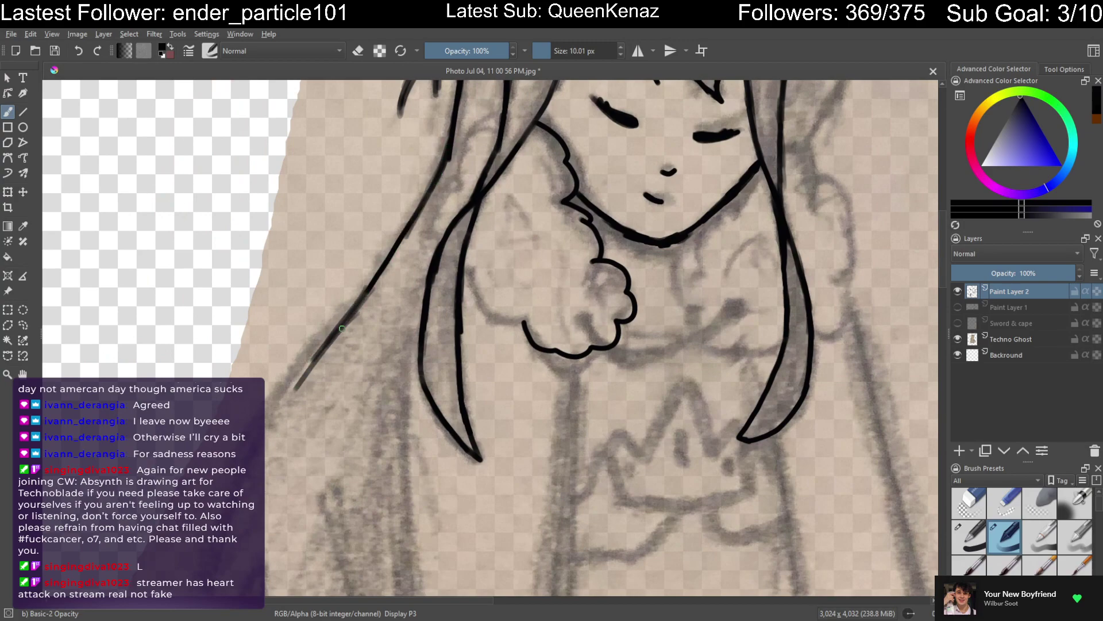
mouse_move(394, 400)
left_mouse_down()
mouse_move(476, 322)
mouse_move(474, 246)
left_mouse_up()
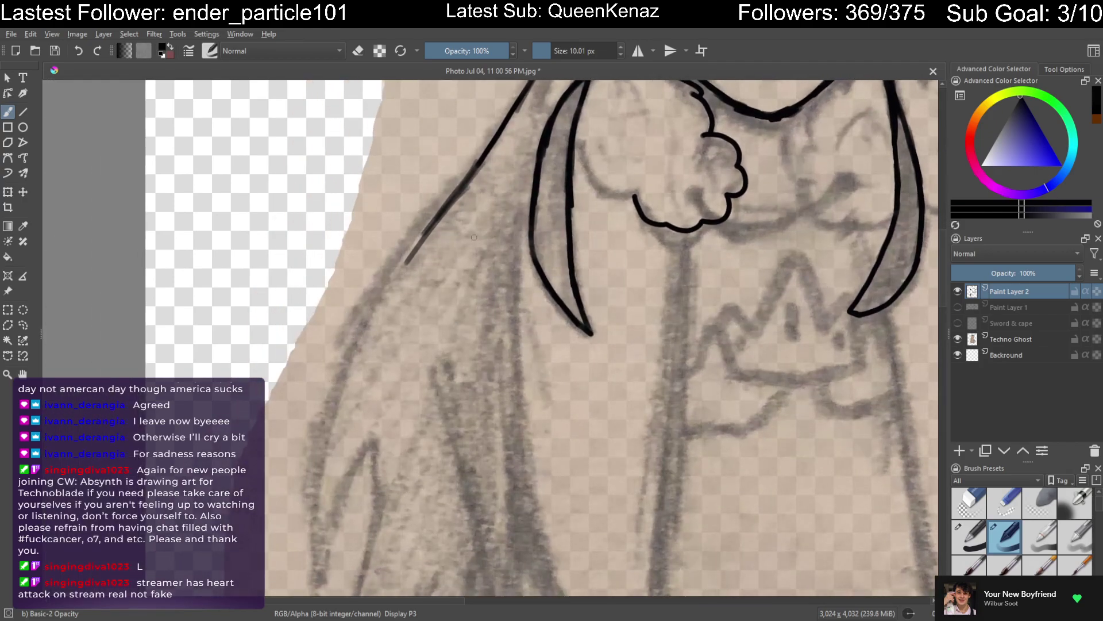
mouse_move(484, 158)
left_mouse_down()
mouse_move(399, 241)
mouse_move(419, 222)
mouse_move(375, 285)
left_mouse_up()
left_click_drag(414, 231, 360, 322)
left_click_drag(398, 248, 335, 396)
left_click_drag(356, 327, 328, 447)
Ink the figure's lower left edge, join it up to the hair line, and thicken it
left_click_drag(315, 590, 311, 460)
left_click_drag(309, 524, 324, 431)
left_click_drag(311, 482, 330, 395)
left_click_drag(308, 487, 336, 372)
left_click_drag(330, 411, 363, 322)
left_click_drag(341, 378, 382, 293)
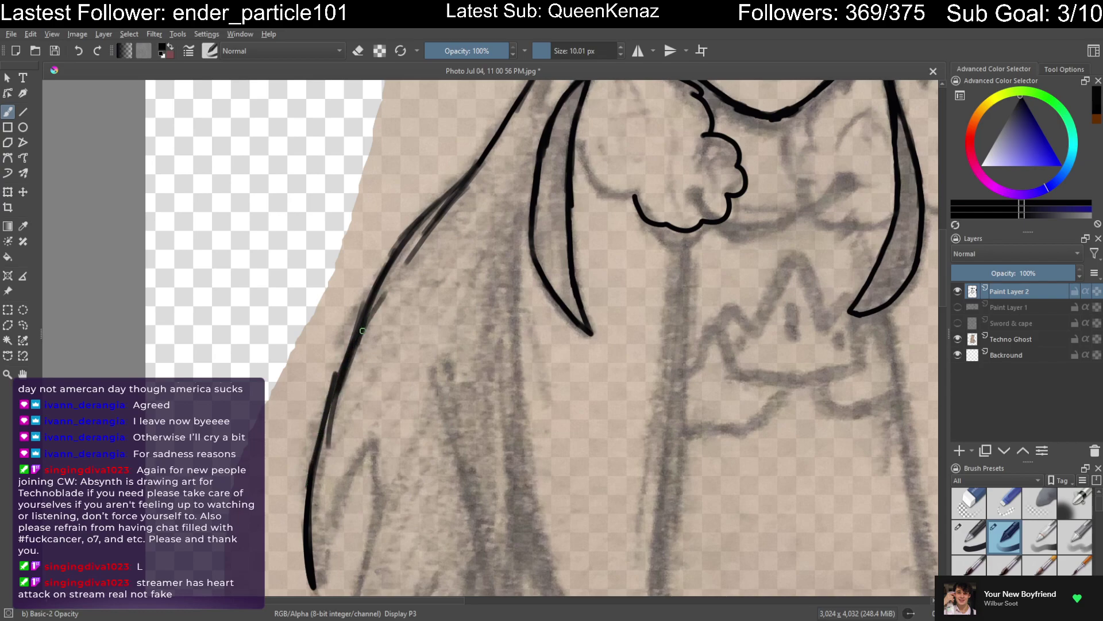
left_click_drag(359, 339, 400, 255)
left_click_drag(379, 293, 428, 221)
Ink the right side of the pointed hair lock, a diagonal inside it, and its left outline
left_click_drag(427, 394, 492, 231)
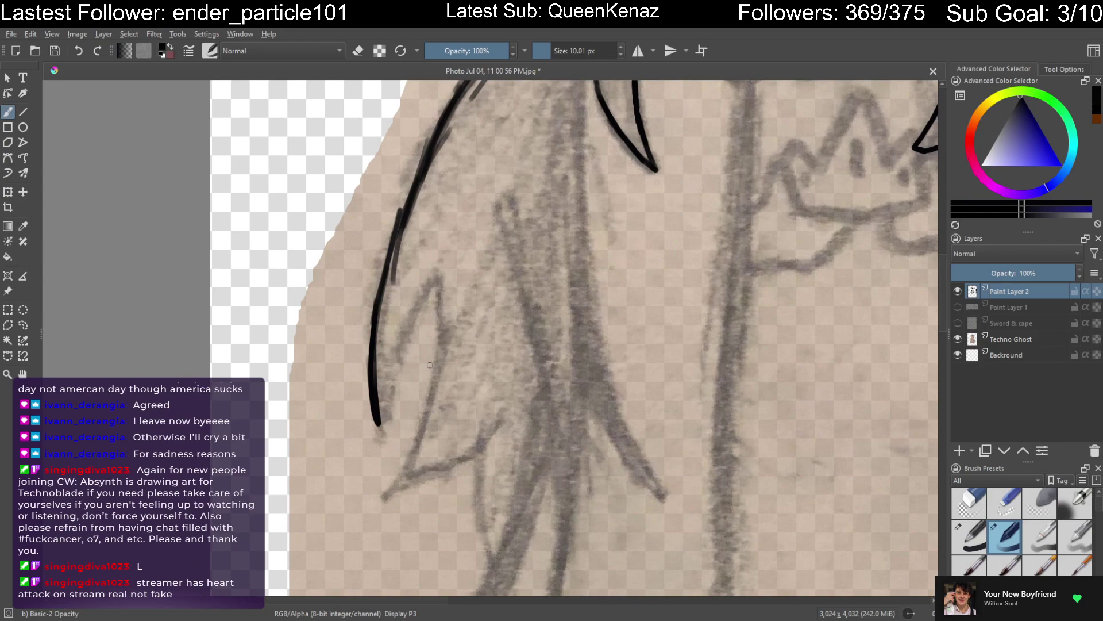
scroll(430, 365, "up", 2)
mouse_move(374, 169)
left_mouse_down()
mouse_move(388, 277)
mouse_move(384, 254)
left_mouse_up()
left_click_drag(398, 355, 410, 296)
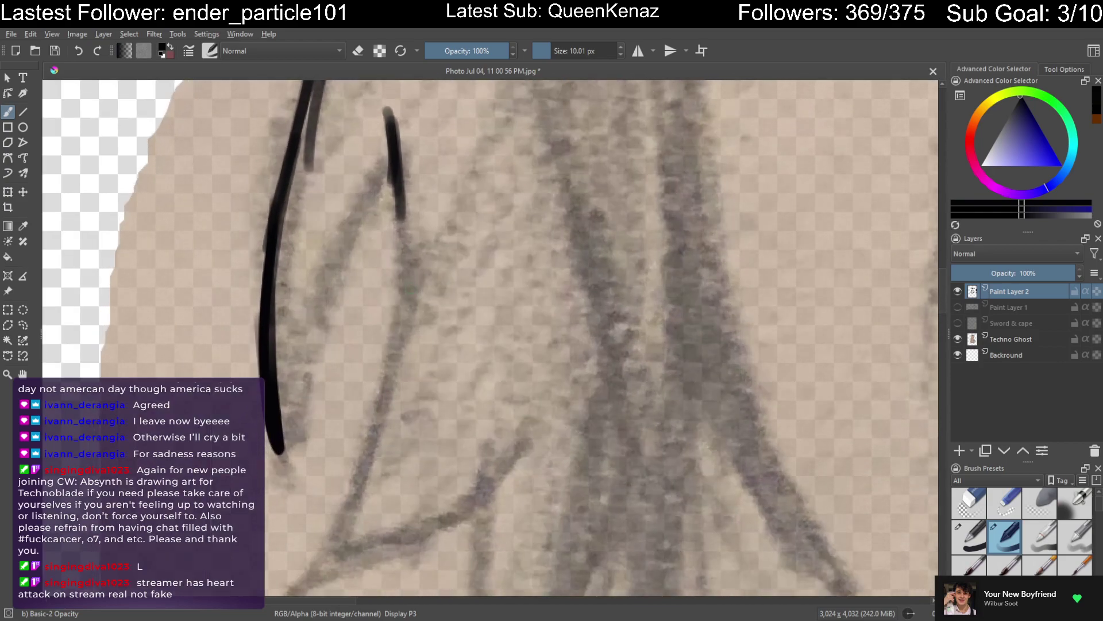
left_click_drag(393, 135, 410, 275)
left_click_drag(400, 197, 397, 328)
left_click_drag(401, 248, 375, 383)
mouse_move(388, 164)
left_mouse_down()
mouse_move(343, 257)
mouse_move(350, 237)
mouse_move(317, 345)
left_mouse_up()
mouse_move(318, 253)
left_mouse_down()
mouse_move(313, 351)
mouse_move(296, 403)
left_mouse_up()
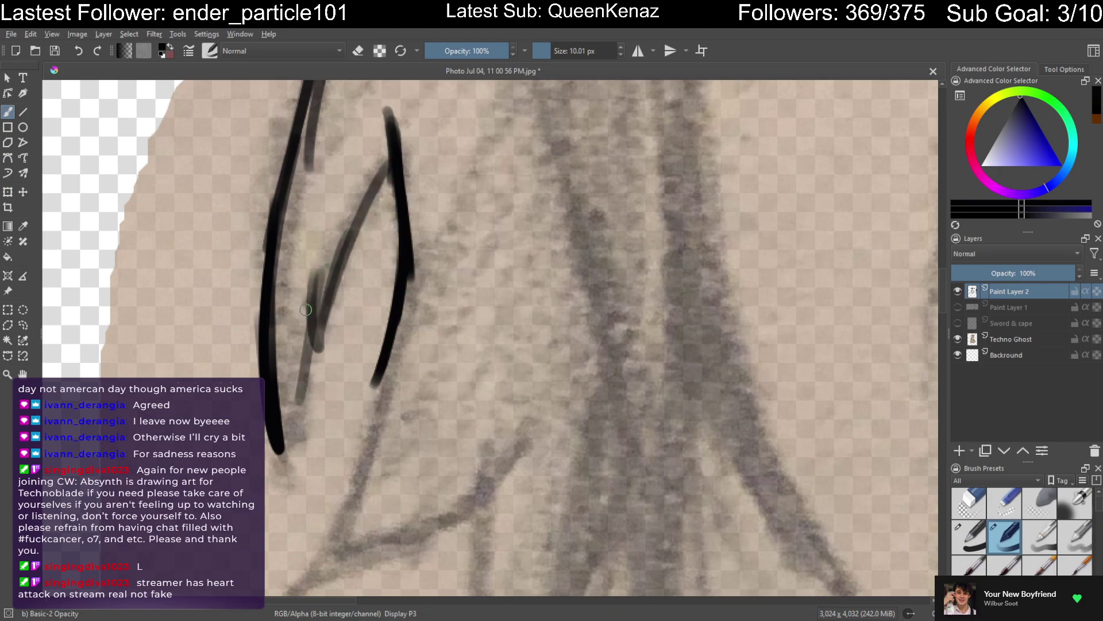
mouse_move(307, 306)
left_mouse_down()
mouse_move(295, 426)
mouse_move(308, 499)
left_mouse_up()
left_click_drag(270, 402, 290, 477)
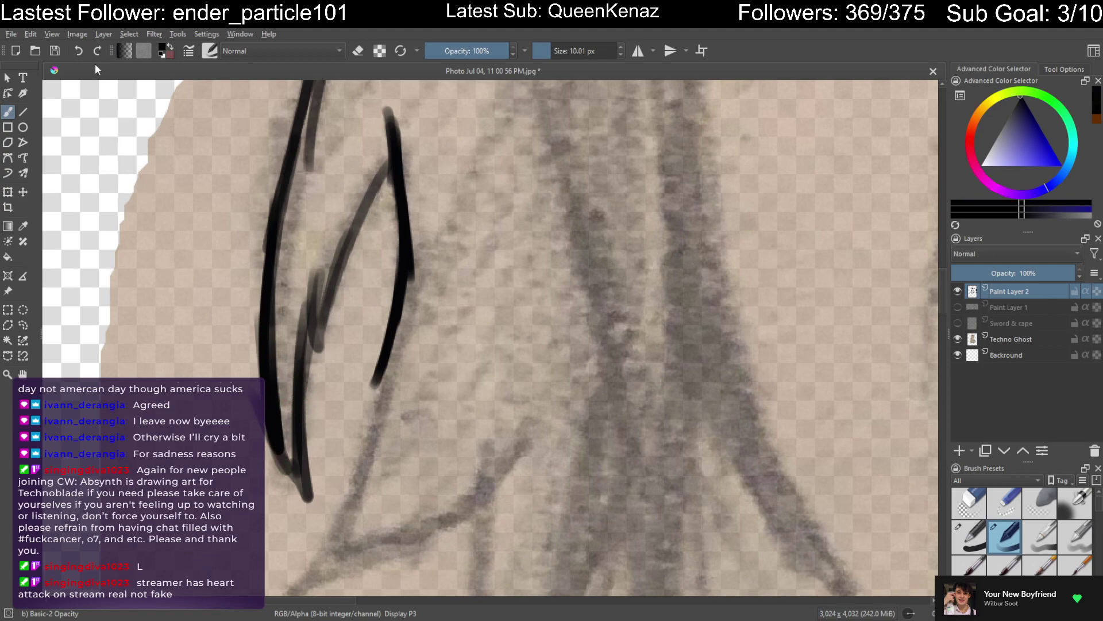
Undo the six most recent strokes inside the pointed shape
left_click(77, 51)
left_click(77, 52)
left_click(77, 53)
left_click(76, 54)
left_click(77, 54)
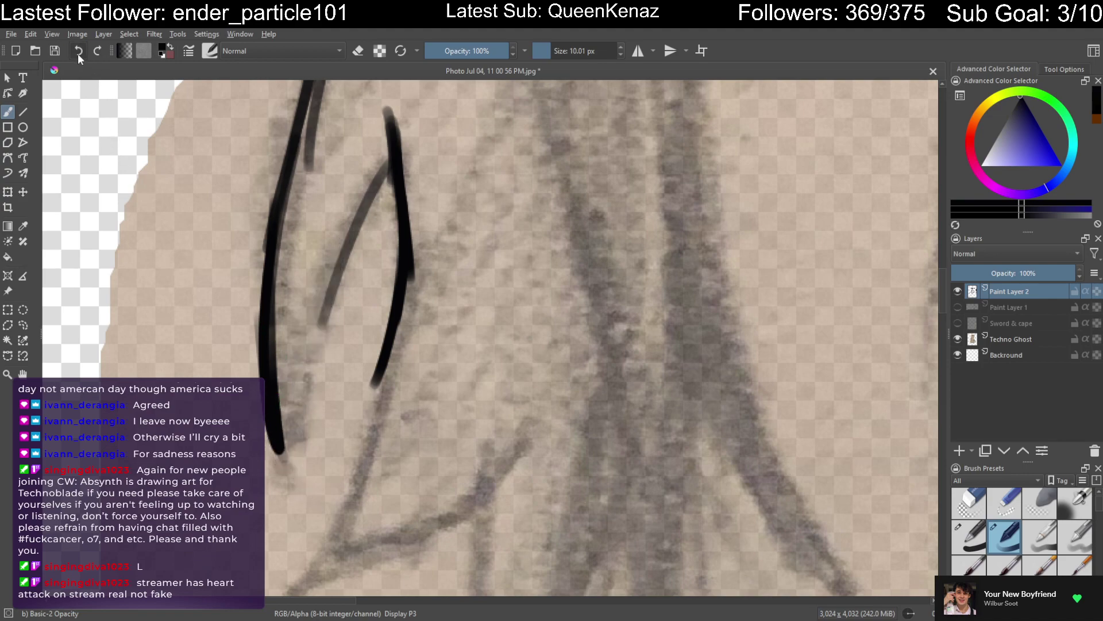
left_click(78, 54)
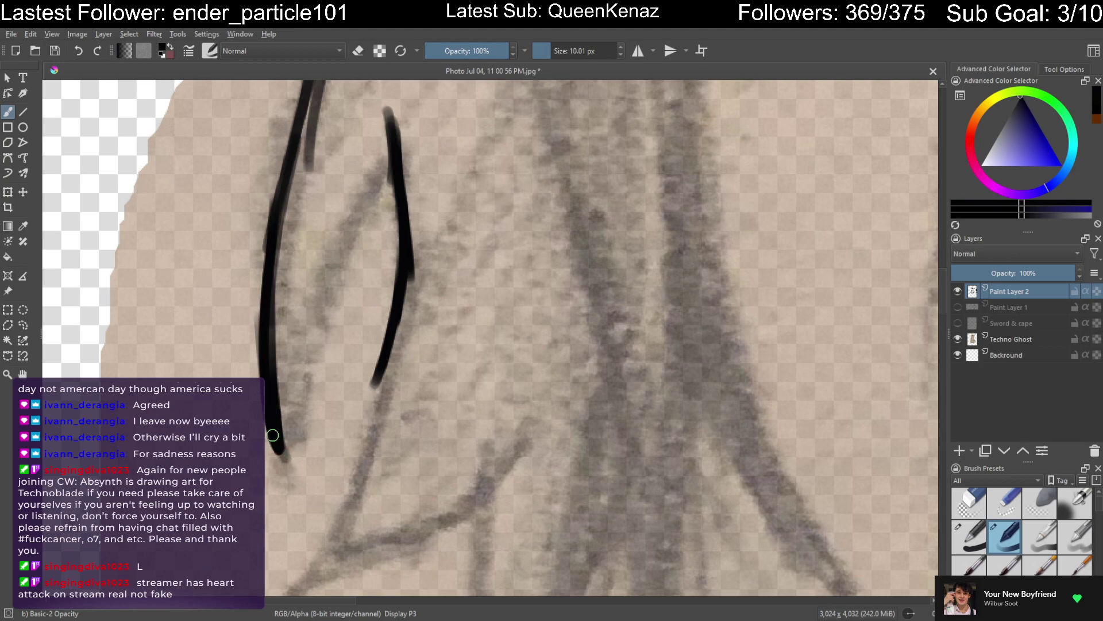
Redraw the shape with a darkened curved line and a V beside the left outline
mouse_move(284, 376)
left_mouse_down()
mouse_move(277, 447)
mouse_move(295, 478)
left_mouse_up()
left_click_drag(392, 186, 296, 371)
left_click_drag(335, 265, 286, 422)
mouse_move(302, 349)
left_mouse_down()
mouse_move(285, 425)
mouse_move(316, 434)
left_mouse_up()
left_click_drag(303, 382, 326, 466)
left_click_drag(289, 434, 330, 478)
mouse_move(301, 411)
left_mouse_down()
mouse_move(312, 438)
mouse_move(298, 375)
mouse_move(286, 443)
left_mouse_up()
left_click_drag(265, 368, 279, 469)
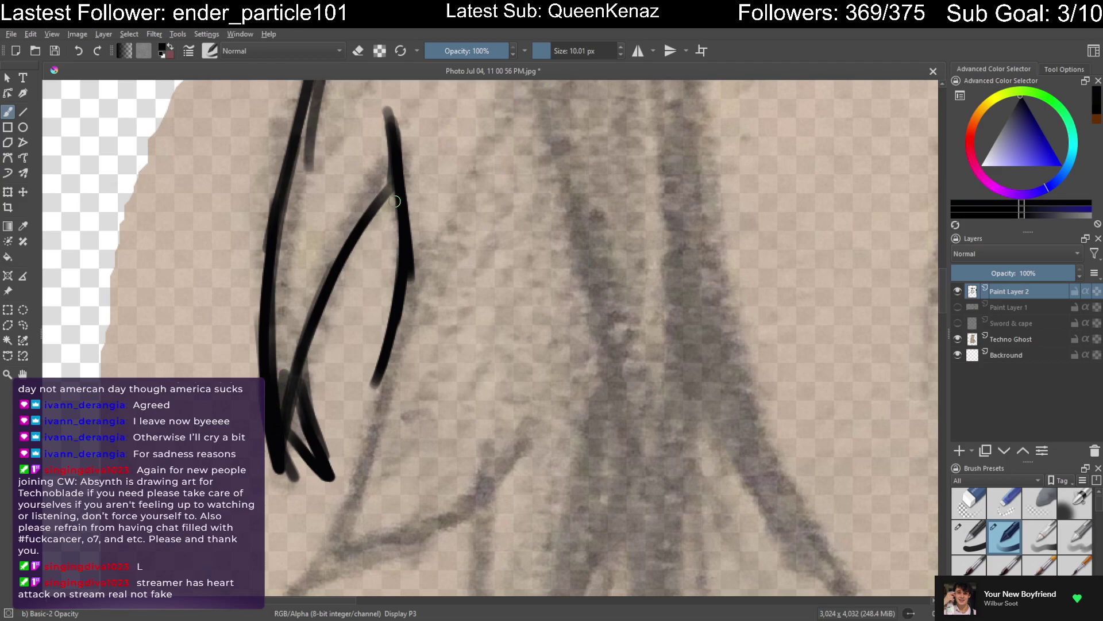
Lengthen the hair strand line downward and add a long strand sweeping down-left
left_click_drag(406, 278, 388, 371)
mouse_move(396, 319)
left_mouse_down()
mouse_move(377, 404)
mouse_move(385, 431)
mouse_move(418, 320)
left_mouse_up()
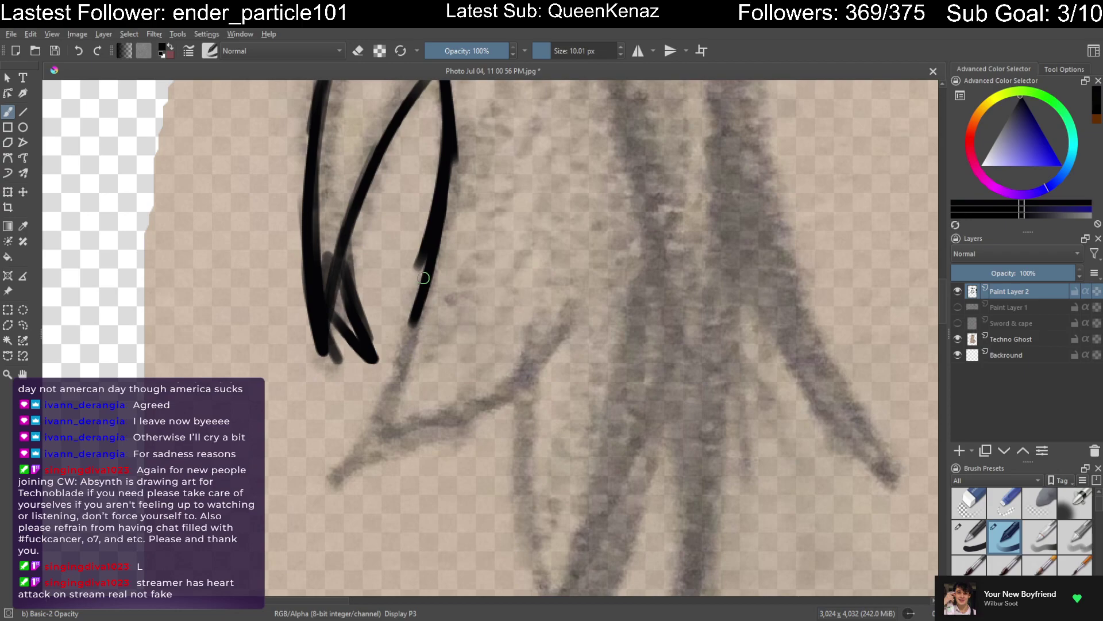
left_click_drag(424, 263, 391, 373)
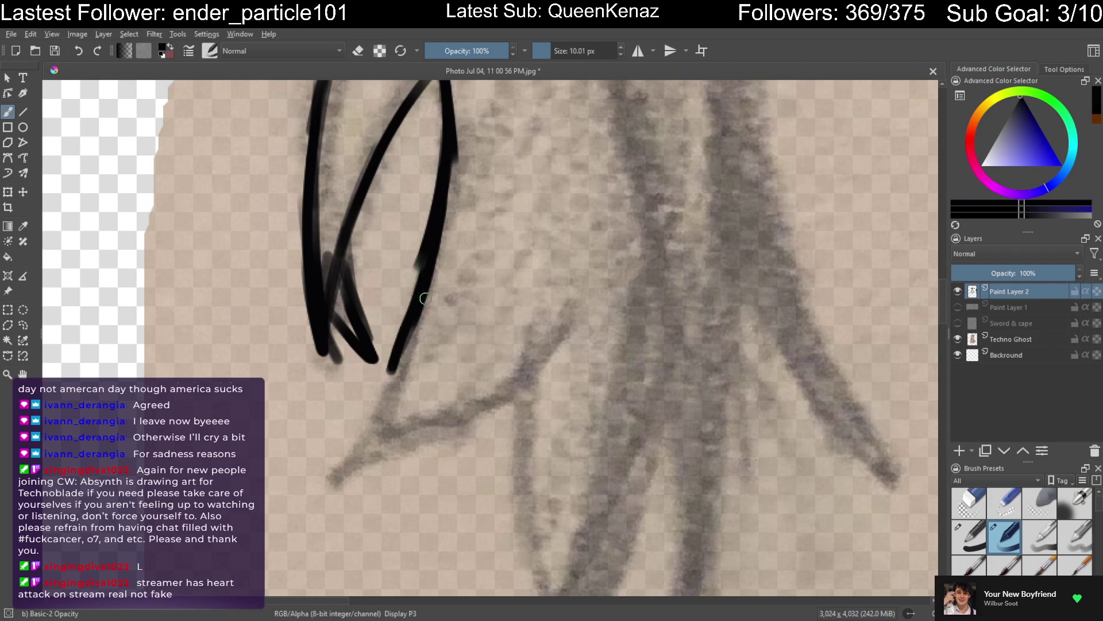
left_click_drag(430, 264, 390, 376)
left_click_drag(419, 287, 368, 418)
left_click_drag(400, 334, 337, 464)
left_click_drag(371, 410, 333, 467)
mouse_move(575, 290)
left_mouse_down()
mouse_move(505, 374)
mouse_move(399, 439)
mouse_move(420, 433)
mouse_move(330, 501)
mouse_move(351, 474)
mouse_move(305, 527)
mouse_move(339, 437)
mouse_move(324, 488)
left_mouse_up()
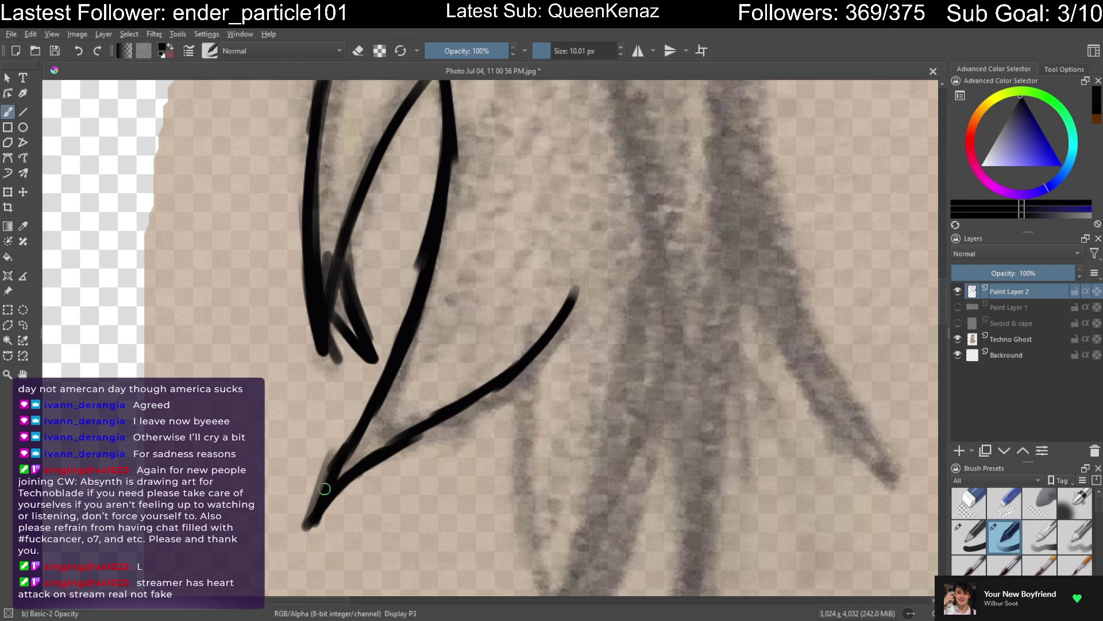
Ink another black strand over a faint guide stroke, thickening its lower tip
left_click_drag(460, 445, 443, 342)
left_click_drag(500, 218, 469, 299)
mouse_move(482, 249)
left_mouse_down()
mouse_move(471, 394)
mouse_move(477, 254)
mouse_move(466, 390)
mouse_move(468, 318)
mouse_move(462, 362)
mouse_move(487, 487)
left_mouse_up()
left_click_drag(465, 402, 491, 498)
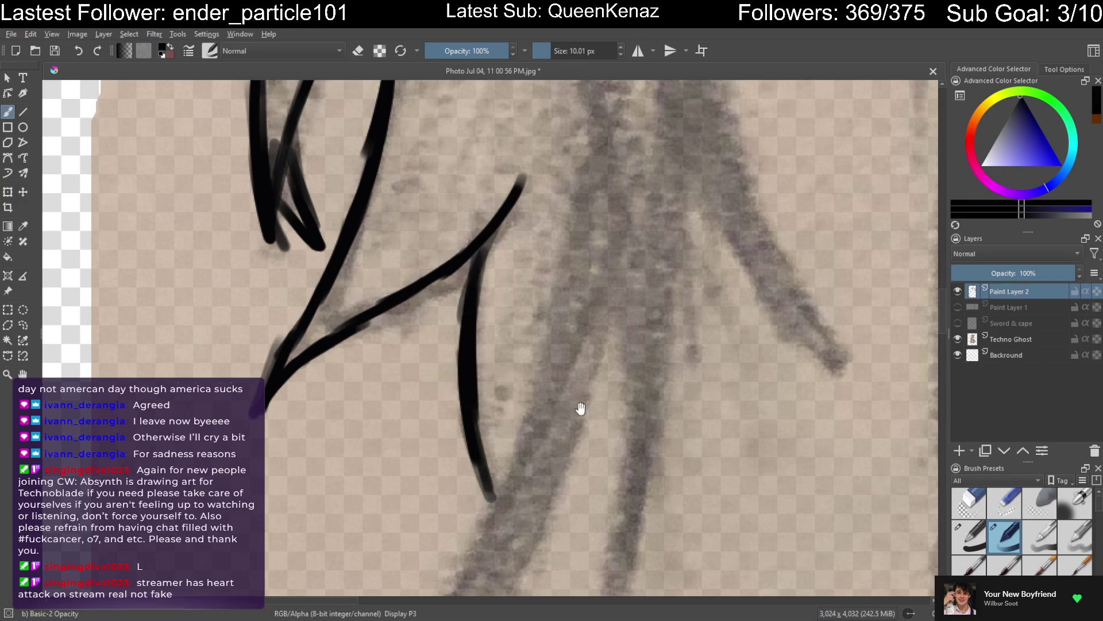
Zoom out, undo a trial thin stroke near the upper hair, and move toward the crown
mouse_move(599, 423)
left_mouse_down()
mouse_move(574, 296)
mouse_move(545, 337)
mouse_move(520, 451)
mouse_move(511, 368)
left_mouse_up()
key("ctrl+minus")
key("ctrl+minus")
left_click_drag(433, 107, 455, 221)
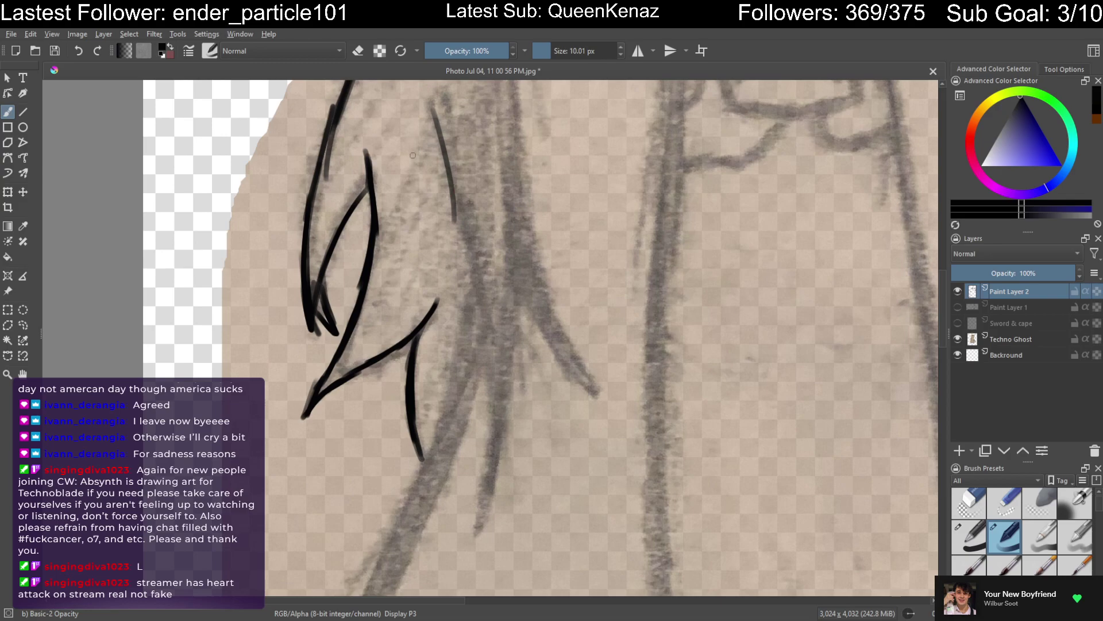
left_click(77, 51)
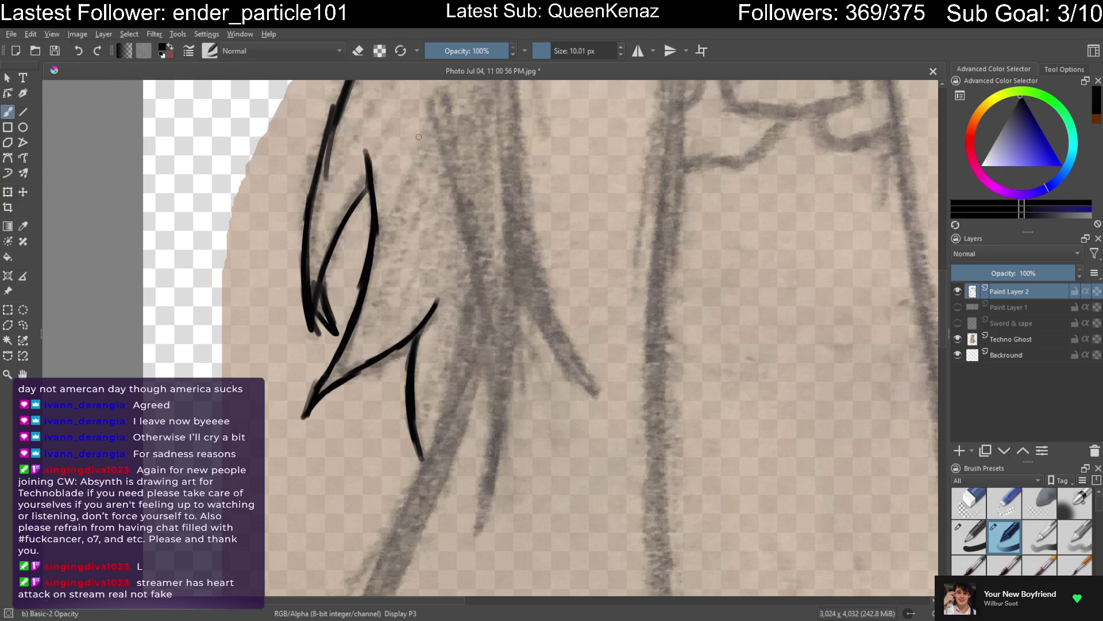
left_click_drag(592, 292, 549, 359)
left_click_drag(556, 258, 510, 342)
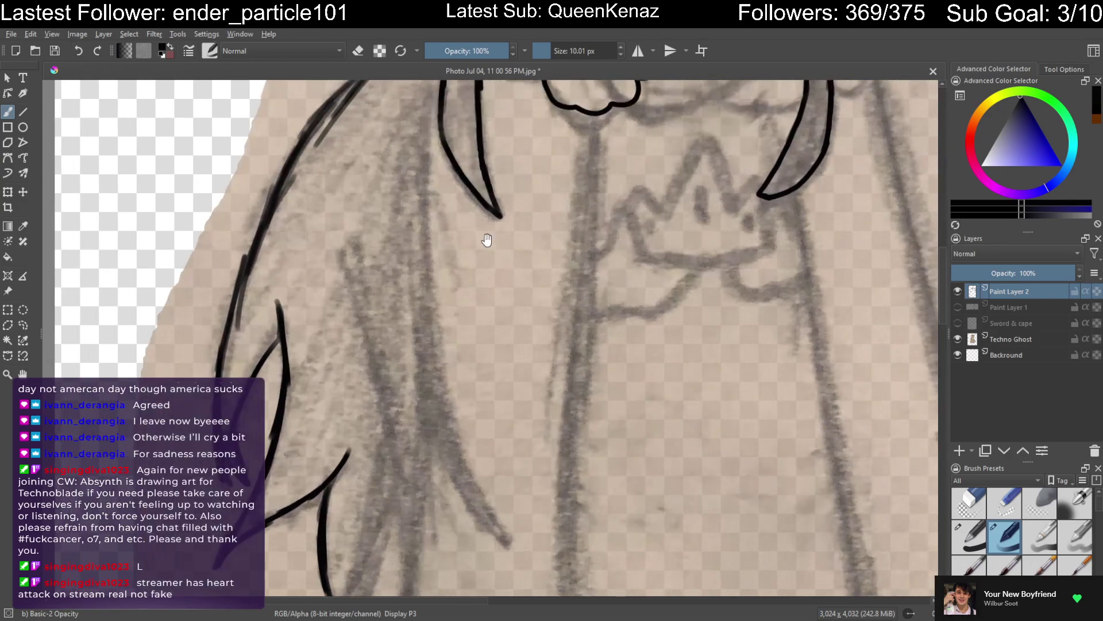
Zoom in on the collar ruff and draw one stroke linking the inner hair line into it
mouse_move(439, 125)
left_mouse_down()
mouse_move(424, 144)
mouse_move(406, 284)
left_mouse_up()
left_click_drag(436, 141, 431, 233)
key("ctrl+plus")
key("ctrl+plus")
key("ctrl+plus")
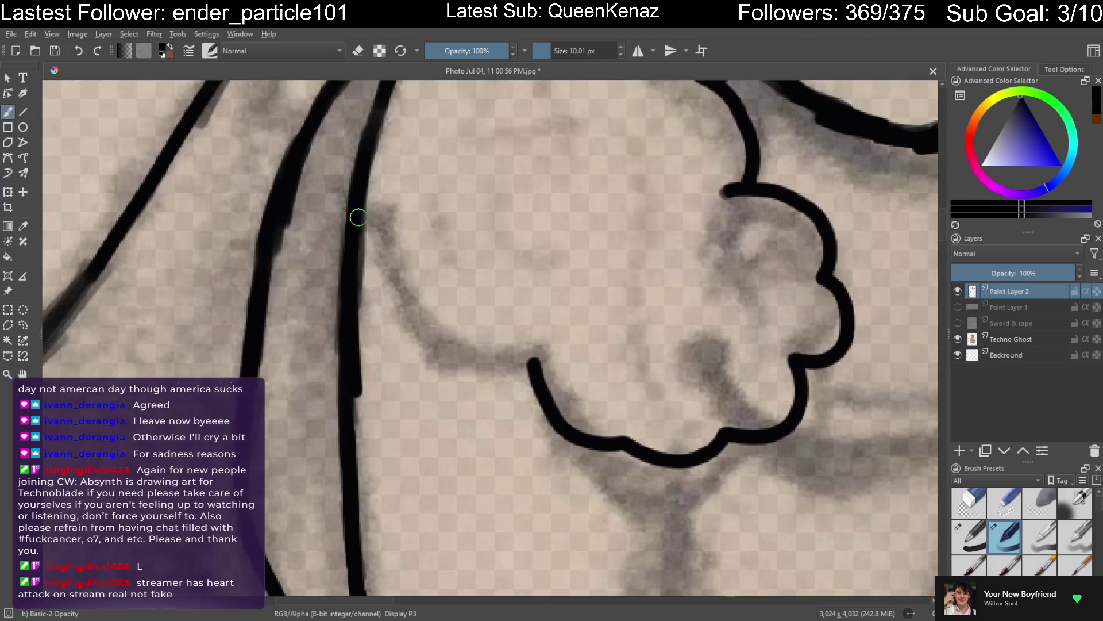
mouse_move(357, 217)
left_mouse_down()
mouse_move(391, 227)
mouse_move(396, 293)
mouse_move(476, 355)
mouse_move(537, 364)
left_mouse_up()
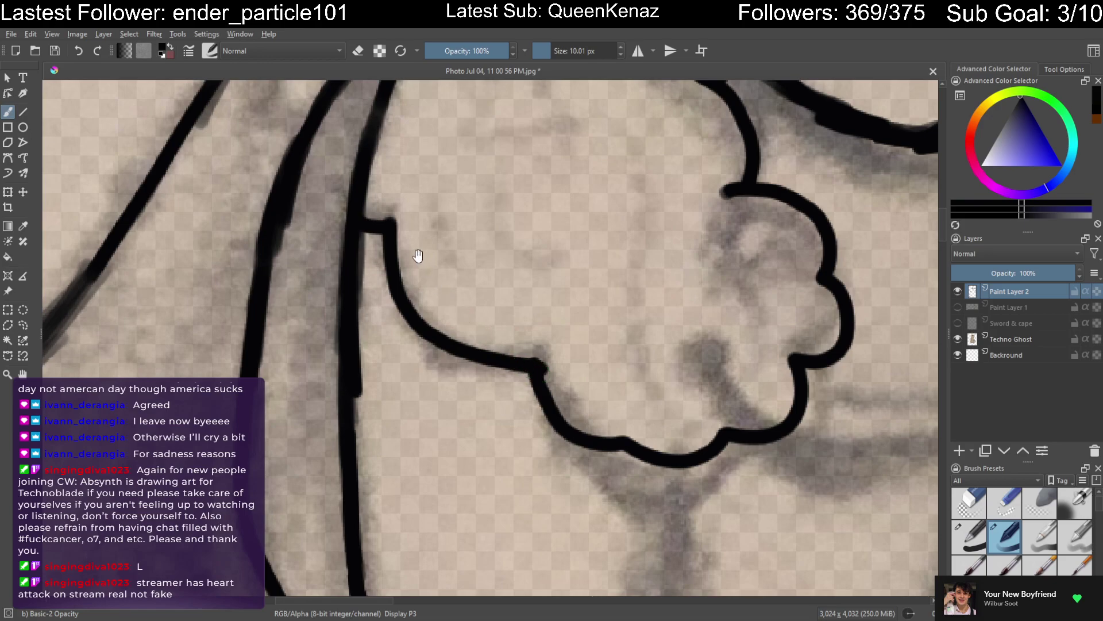
Zoom out and recentre the whole figure to check the inked hair and collar
scroll(500, 304, "down", 8)
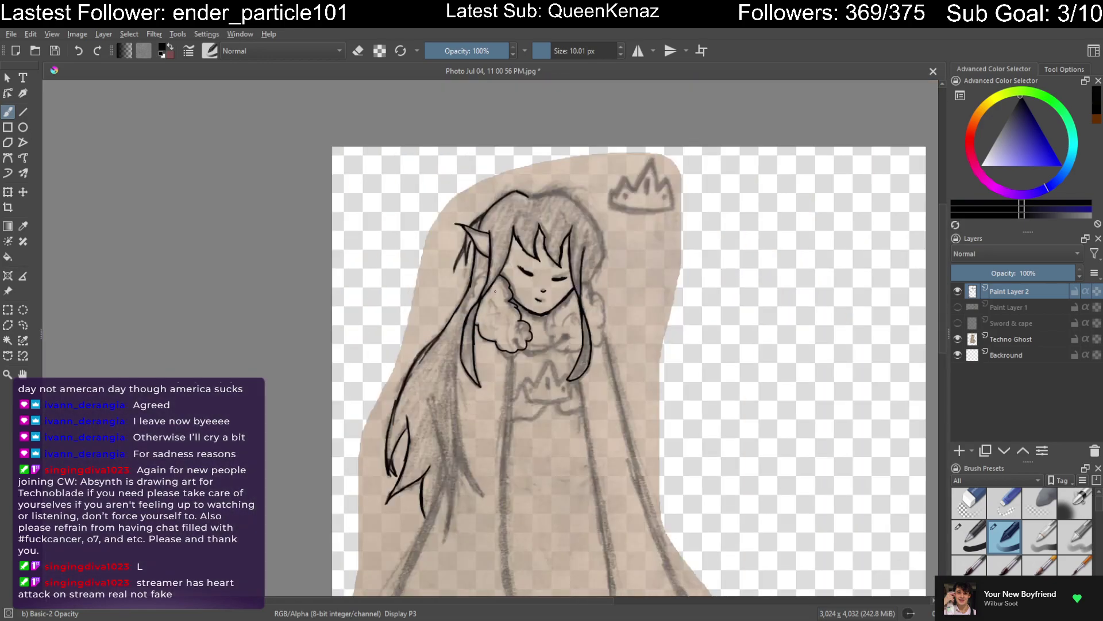
scroll(495, 292, "down", 2)
left_click_drag(529, 341, 510, 303)
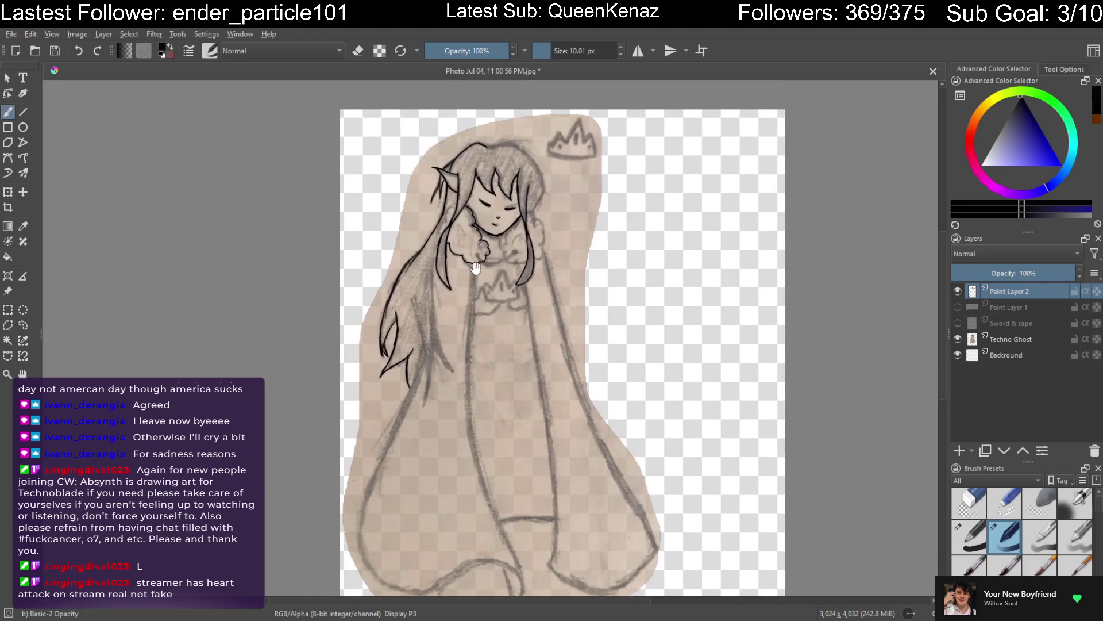
left_click_drag(460, 263, 489, 295)
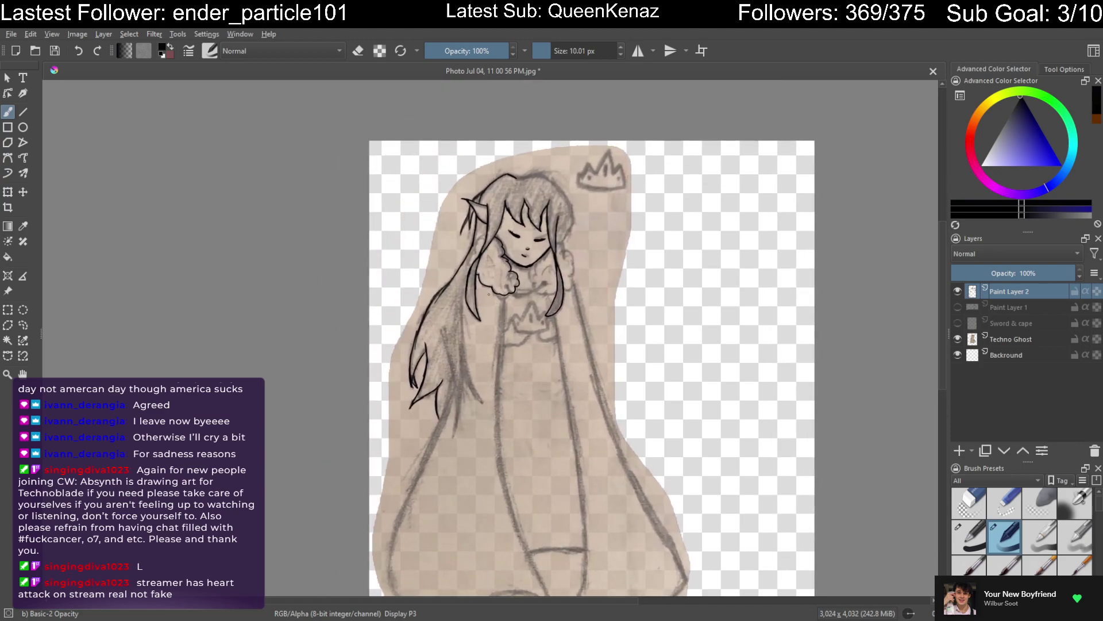
scroll(488, 294, "up", 5)
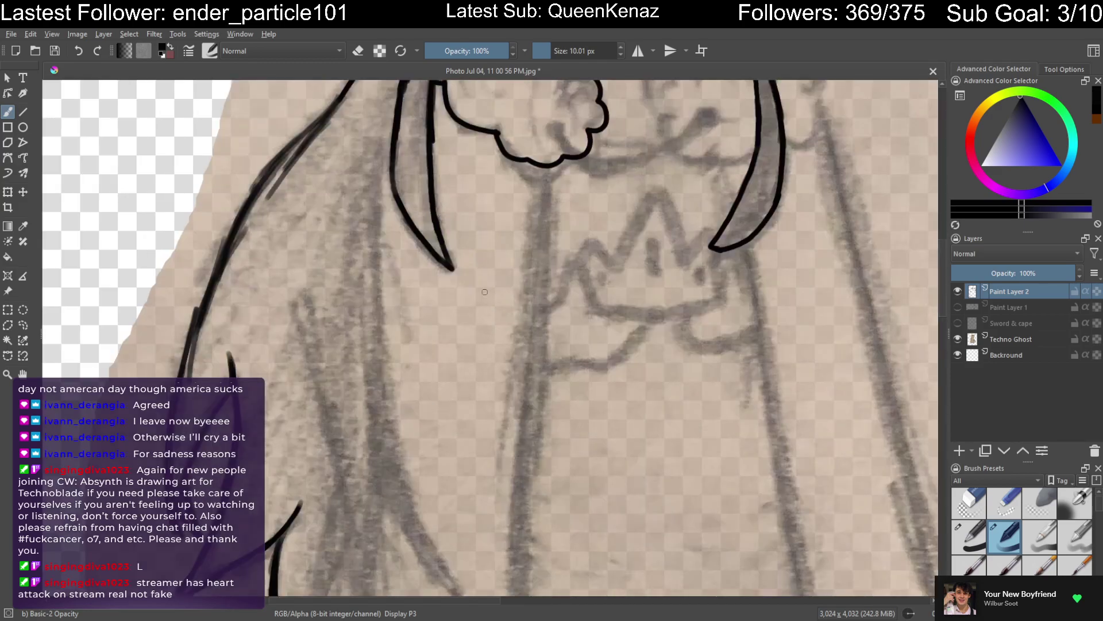
scroll(480, 286, "down", 5)
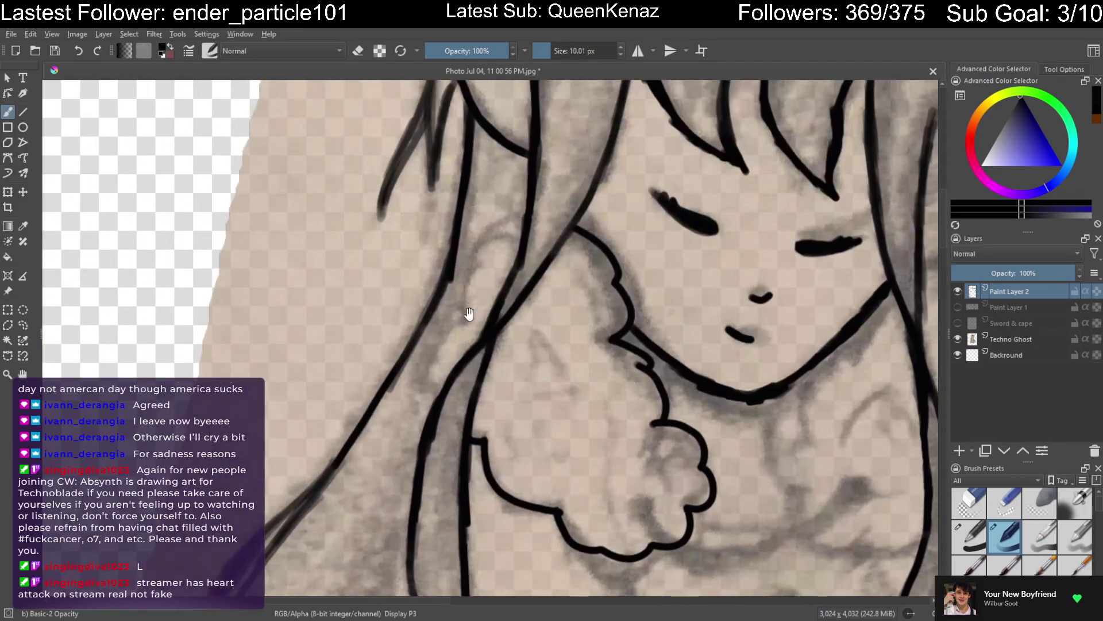
scroll(491, 259, "up", 2)
scroll(529, 176, "up", 1)
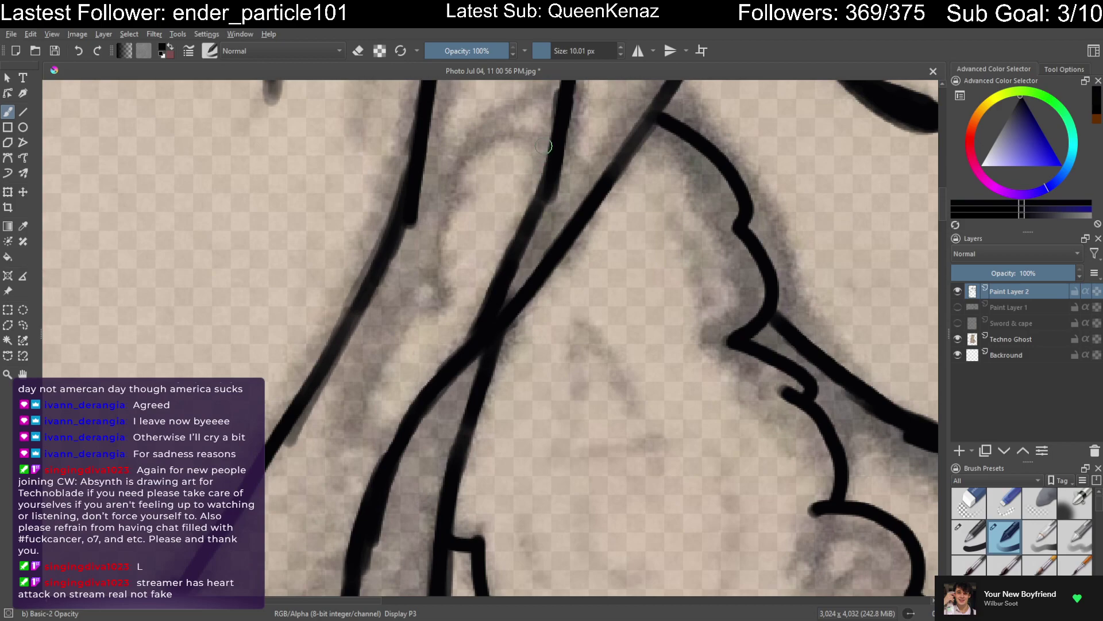
Ink hair lines beside the collar ruff plus a few short curved hair strokes
mouse_move(555, 101)
left_mouse_down()
mouse_move(504, 112)
mouse_move(440, 193)
mouse_move(456, 190)
mouse_move(423, 249)
mouse_move(423, 298)
mouse_move(386, 363)
mouse_move(386, 442)
mouse_move(364, 323)
left_mouse_up()
left_click_drag(486, 198, 569, 310)
left_click_drag(514, 432, 587, 472)
left_click_drag(666, 400, 709, 516)
left_click_drag(604, 527, 647, 315)
Extend the central hair line down to a thickened, darkened pointed tip
mouse_move(570, 455)
left_mouse_down()
mouse_move(588, 295)
mouse_move(635, 198)
left_mouse_up()
mouse_move(519, 237)
left_mouse_down()
mouse_move(505, 340)
mouse_move(511, 285)
left_mouse_up()
key("ctrl+minus")
key("ctrl+minus")
key("ctrl+minus")
left_click_drag(461, 373, 510, 203)
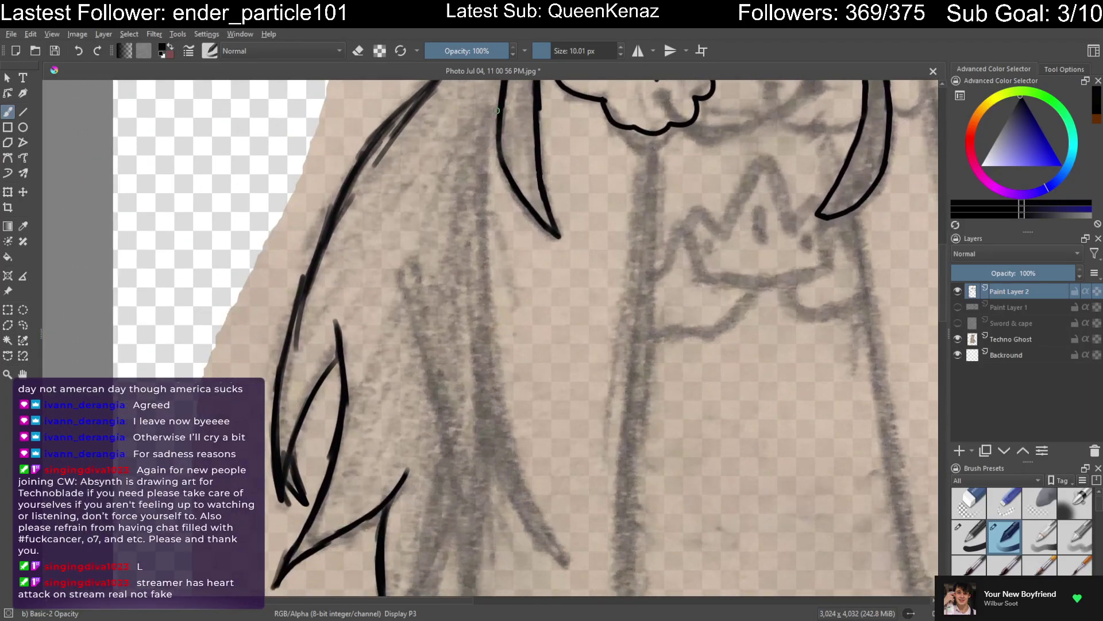
mouse_move(499, 111)
left_mouse_down()
mouse_move(470, 248)
mouse_move(461, 241)
mouse_move(454, 261)
mouse_move(457, 216)
mouse_move(463, 166)
mouse_move(458, 310)
mouse_move(471, 409)
left_mouse_up()
left_click_drag(473, 447, 478, 280)
left_click_drag(466, 213, 480, 307)
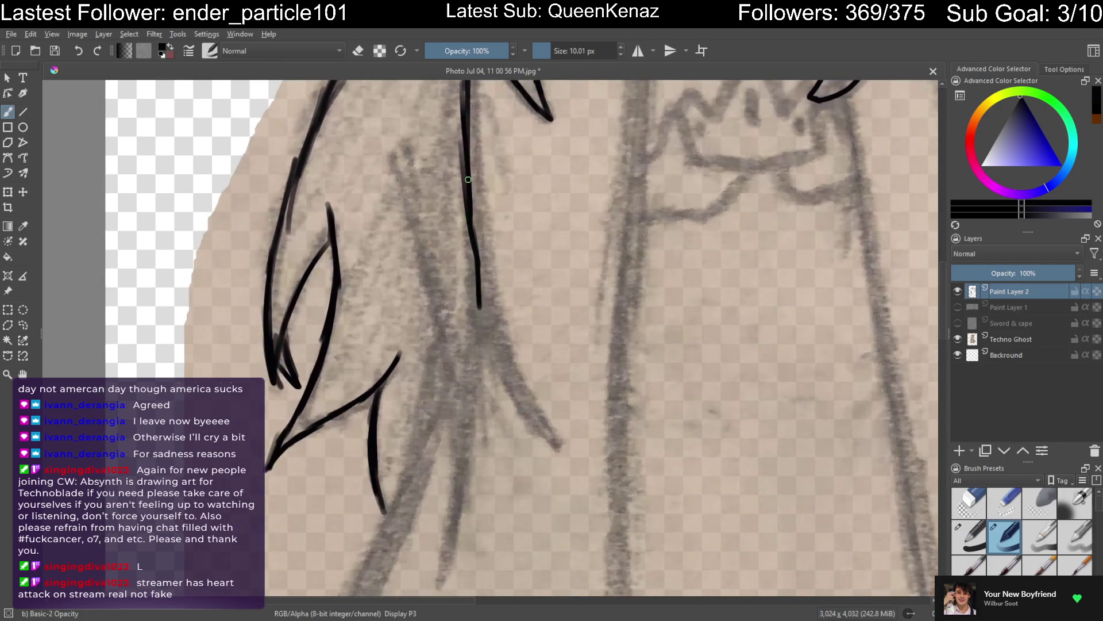
left_click_drag(467, 201, 523, 393)
left_click_drag(477, 310, 553, 435)
left_click_drag(498, 384, 556, 439)
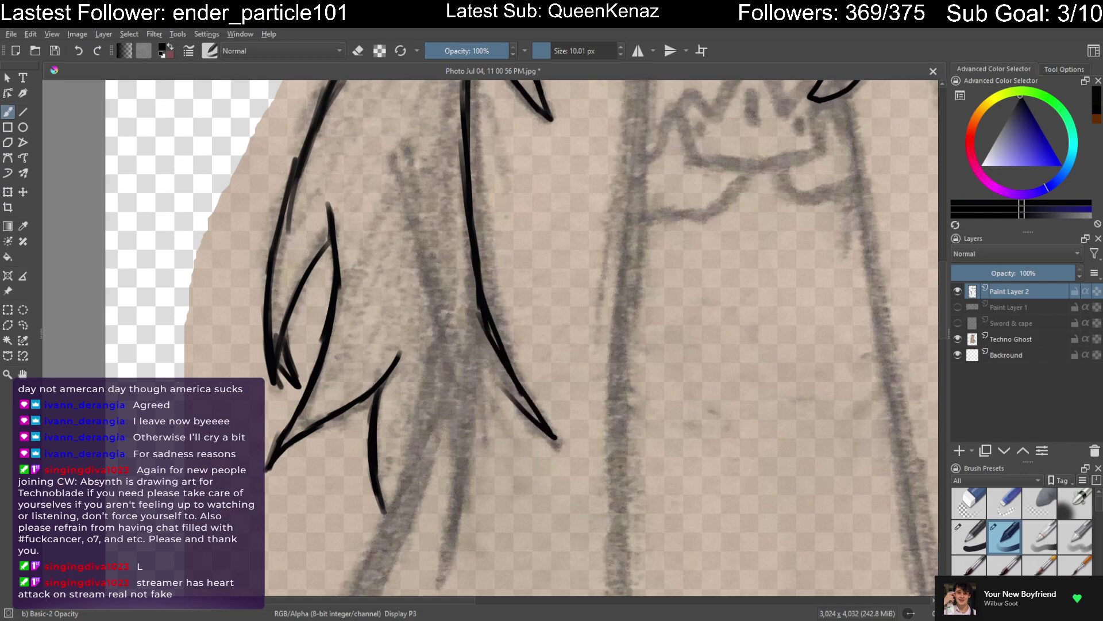
mouse_move(480, 338)
left_mouse_down()
mouse_move(537, 425)
mouse_move(576, 458)
left_mouse_up()
left_click_drag(516, 376, 542, 413)
Add several thin tapering strands around the hair tips, including a long one curving down-right
left_click_drag(477, 296, 471, 420)
mouse_move(400, 170)
left_mouse_down()
mouse_move(412, 316)
mouse_move(462, 477)
mouse_move(455, 521)
left_mouse_up()
left_click_drag(455, 449, 453, 537)
mouse_move(461, 496)
left_mouse_down()
mouse_move(447, 559)
mouse_move(476, 390)
mouse_move(451, 258)
mouse_move(462, 345)
mouse_move(496, 391)
left_mouse_up()
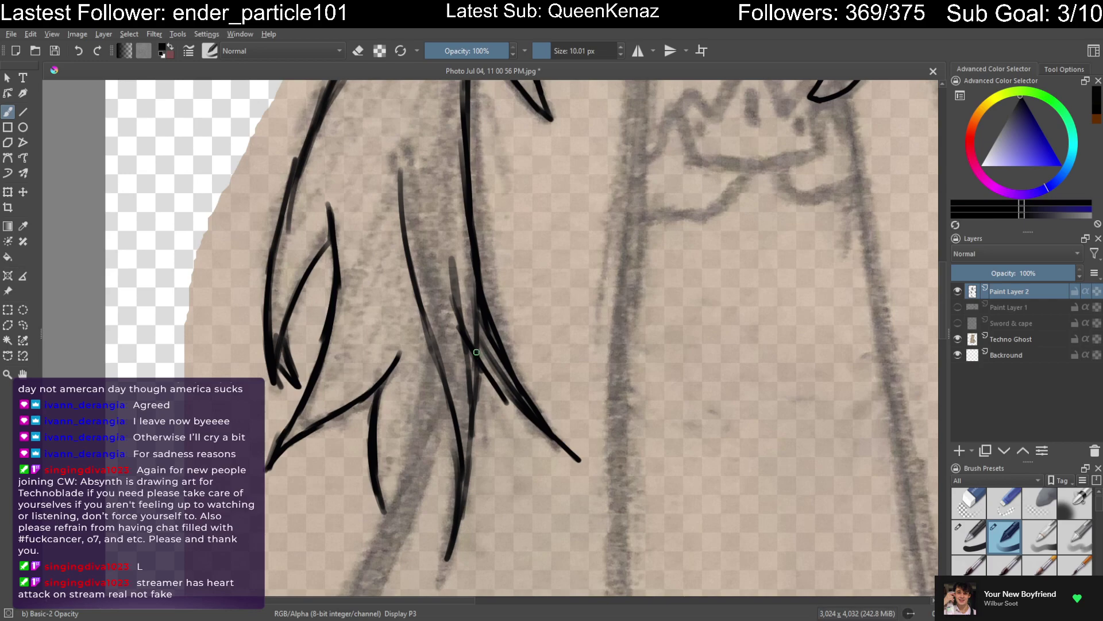
left_click_drag(451, 283, 506, 385)
mouse_move(441, 239)
left_mouse_down()
mouse_move(474, 333)
mouse_move(470, 389)
left_mouse_up()
mouse_move(466, 345)
left_mouse_down()
mouse_move(474, 404)
mouse_move(465, 493)
mouse_move(470, 439)
mouse_move(575, 183)
left_mouse_up()
mouse_move(552, 126)
left_mouse_down()
mouse_move(521, 229)
mouse_move(537, 255)
mouse_move(541, 200)
left_mouse_up()
key("ctrl+minus")
key("ctrl+minus")
Add a thin strand at the hair tips and start the robe's left outline downward
left_click_drag(538, 259, 541, 142)
left_click_drag(527, 90, 491, 190)
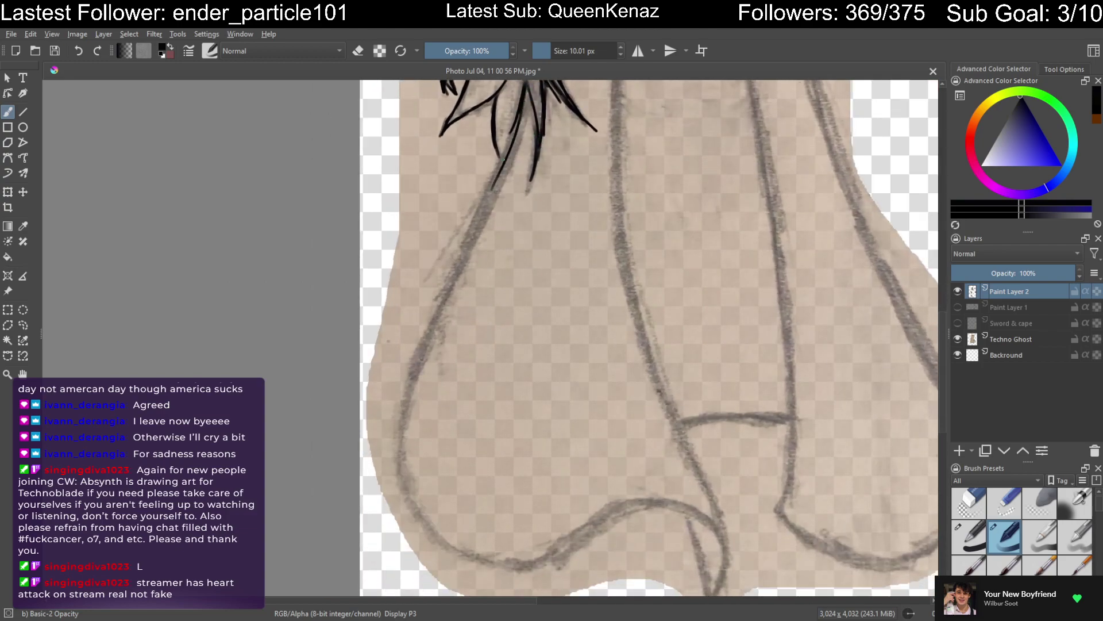
left_click_drag(511, 144, 433, 339)
left_click_drag(462, 253, 432, 361)
left_click_drag(441, 323, 425, 387)
left_click_drag(453, 276, 414, 432)
left_click_drag(420, 368, 422, 464)
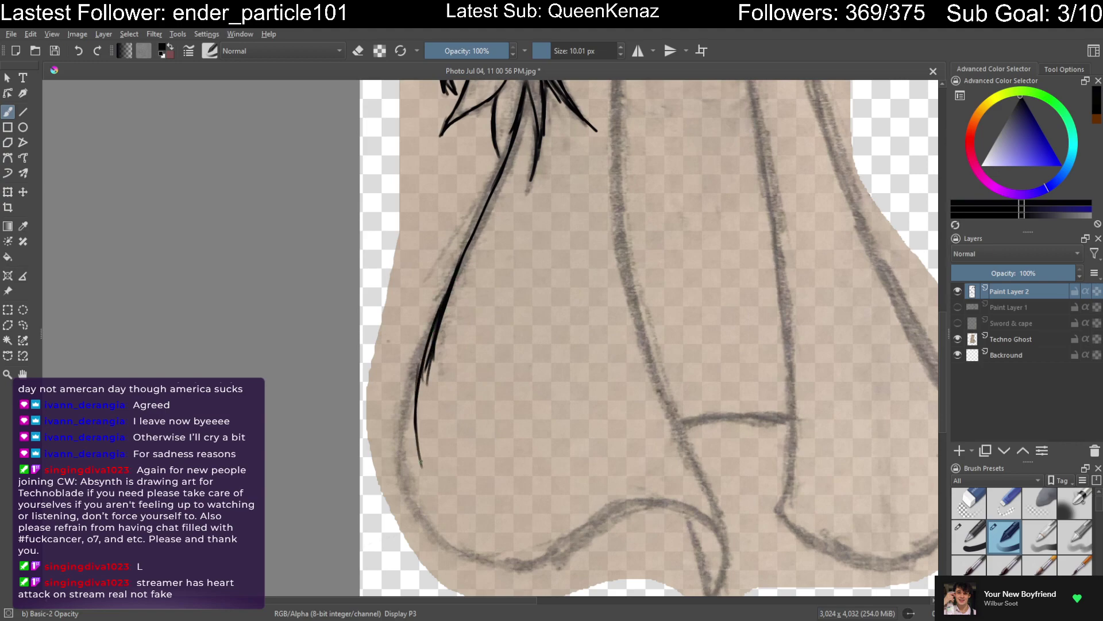
left_click_drag(439, 303, 401, 414)
Undo five outline strokes and redo the long outline stroke
left_click(83, 53)
left_click(83, 53)
left_click(83, 53)
left_click(83, 53)
left_click(83, 53)
left_click(83, 53)
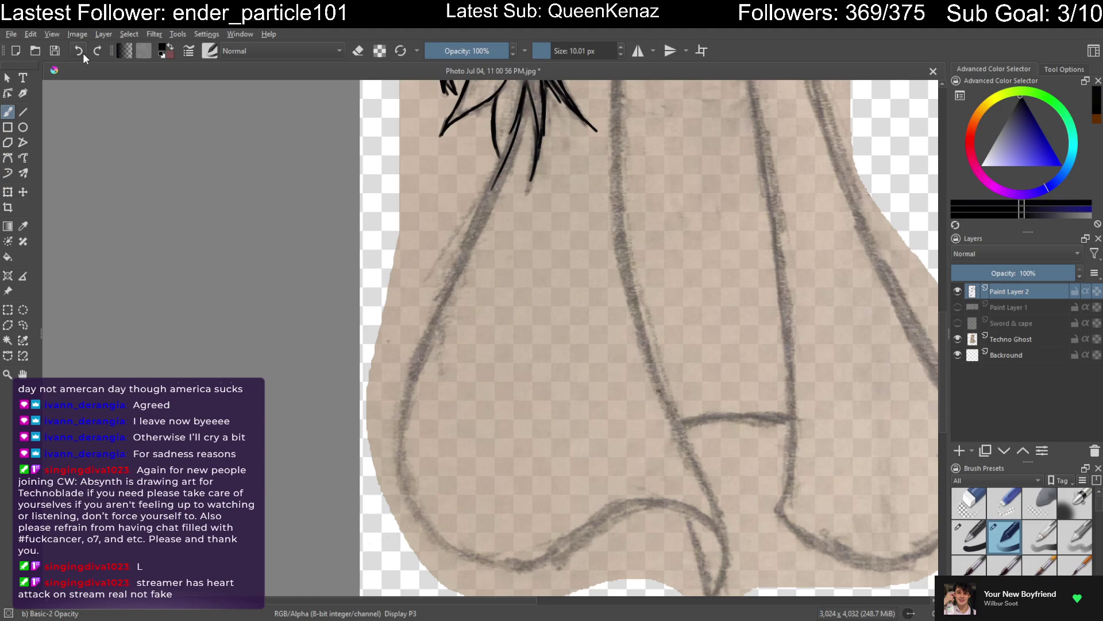
left_click(105, 51)
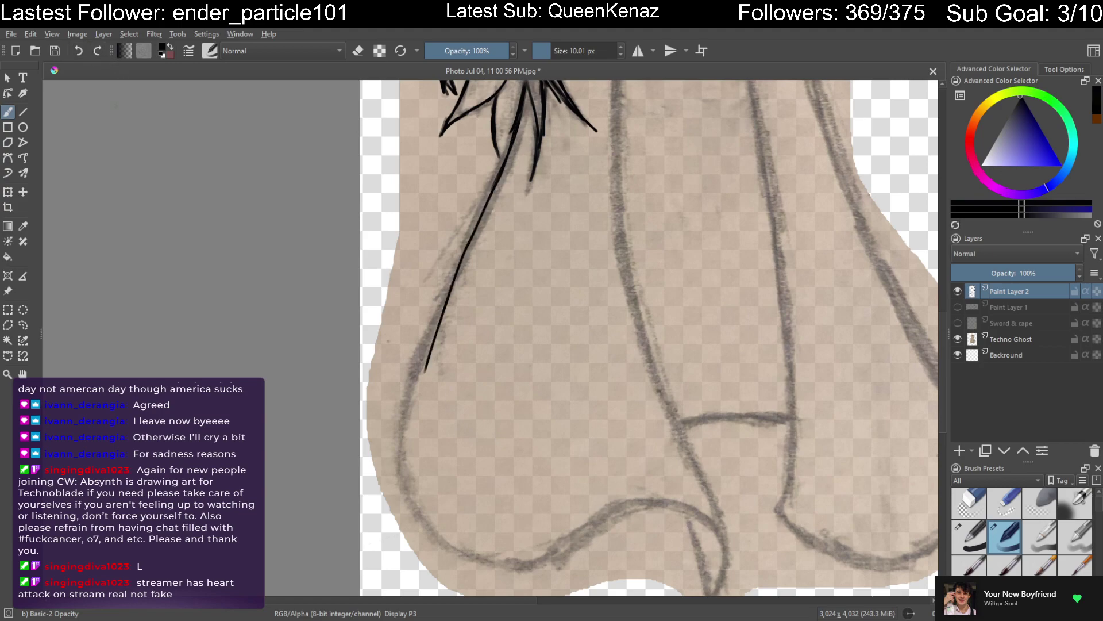
Continue the robe's left outline down to the hem and ink the bottom tip's curve
left_click_drag(462, 258, 416, 361)
left_click_drag(440, 304, 401, 428)
left_click_drag(413, 379, 399, 438)
left_click_drag(401, 414, 399, 455)
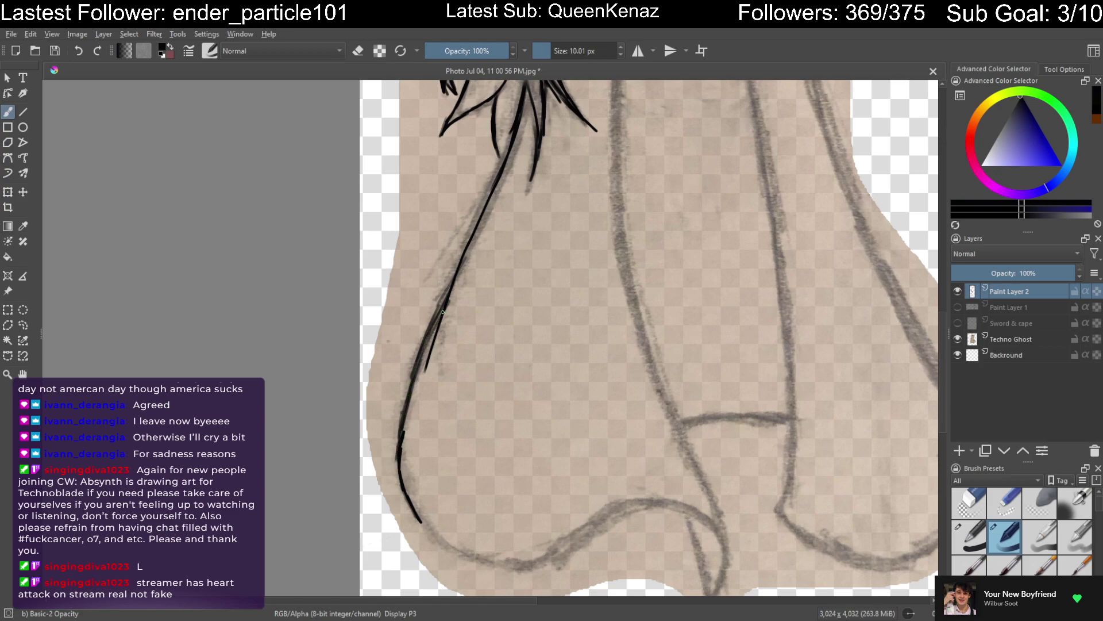
left_click_drag(448, 490, 365, 352)
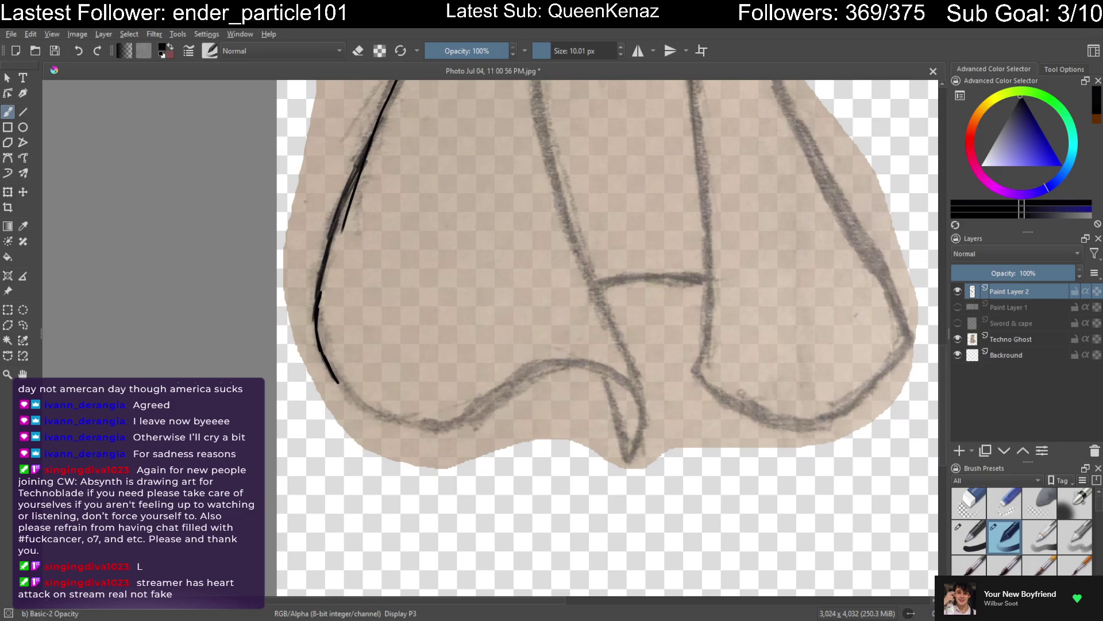
left_click_drag(638, 423, 605, 492)
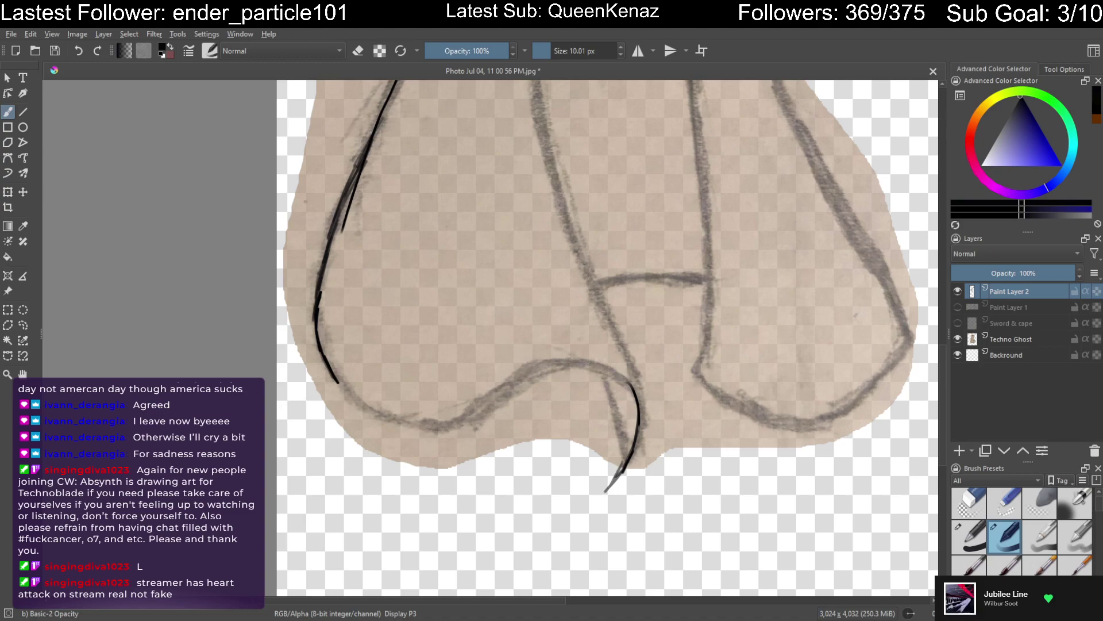
mouse_move(601, 372)
left_mouse_down()
mouse_move(618, 431)
mouse_move(605, 496)
left_mouse_up()
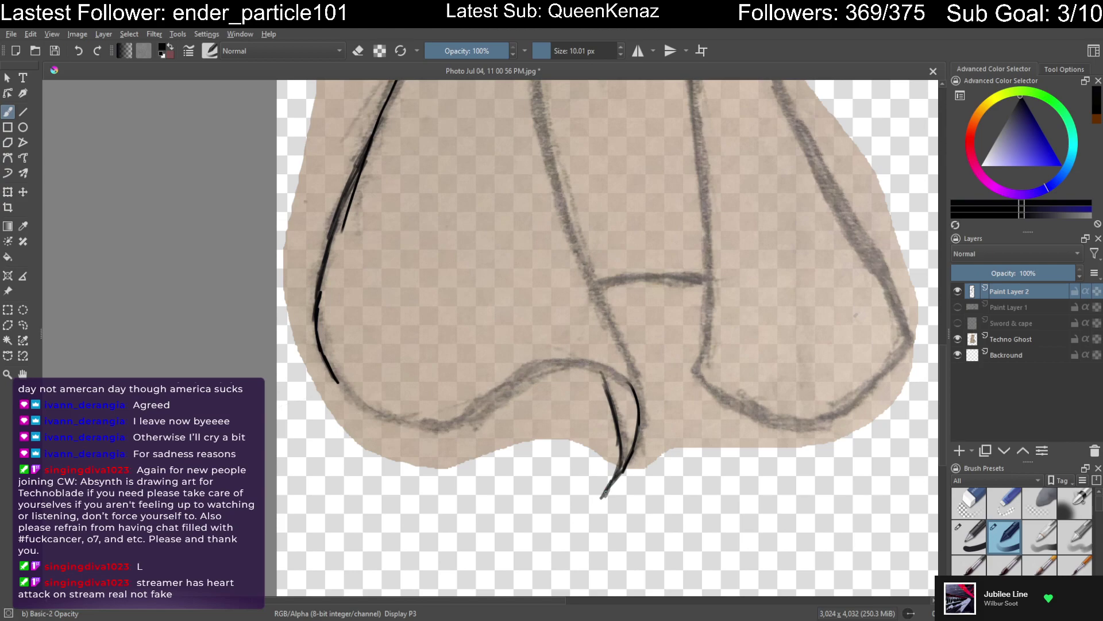
Zoom in on the bottom tip, add thin lines there, and darken its right line
left_click_drag(625, 351, 613, 434)
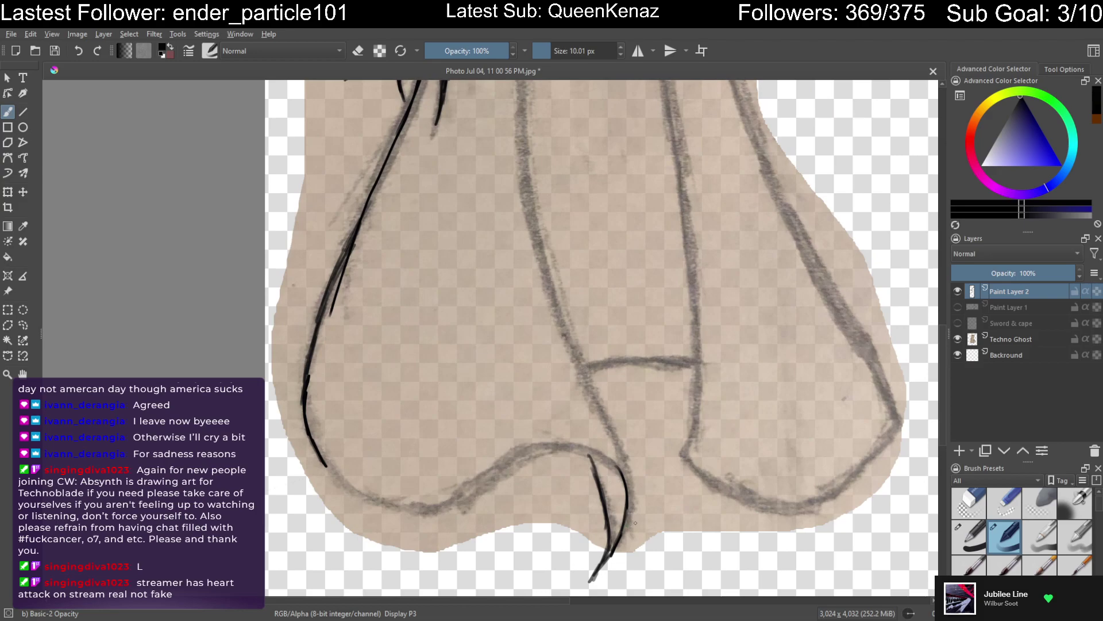
key("ctrl+plus")
key("ctrl+plus")
key("ctrl+plus")
mouse_move(660, 498)
left_mouse_down()
mouse_move(631, 425)
mouse_move(550, 331)
mouse_move(535, 271)
left_mouse_up()
left_click_drag(492, 111, 514, 220)
mouse_move(500, 415)
left_mouse_down()
mouse_move(523, 380)
mouse_move(532, 277)
mouse_move(510, 398)
mouse_move(531, 269)
left_mouse_up()
mouse_move(516, 221)
left_mouse_down()
mouse_move(535, 323)
mouse_move(524, 442)
left_mouse_up()
Erase the extra middle line between the lower outline strokes and thin the inner stroke
mouse_move(494, 302)
left_mouse_down()
mouse_move(515, 361)
mouse_move(508, 347)
mouse_move(517, 418)
left_mouse_up()
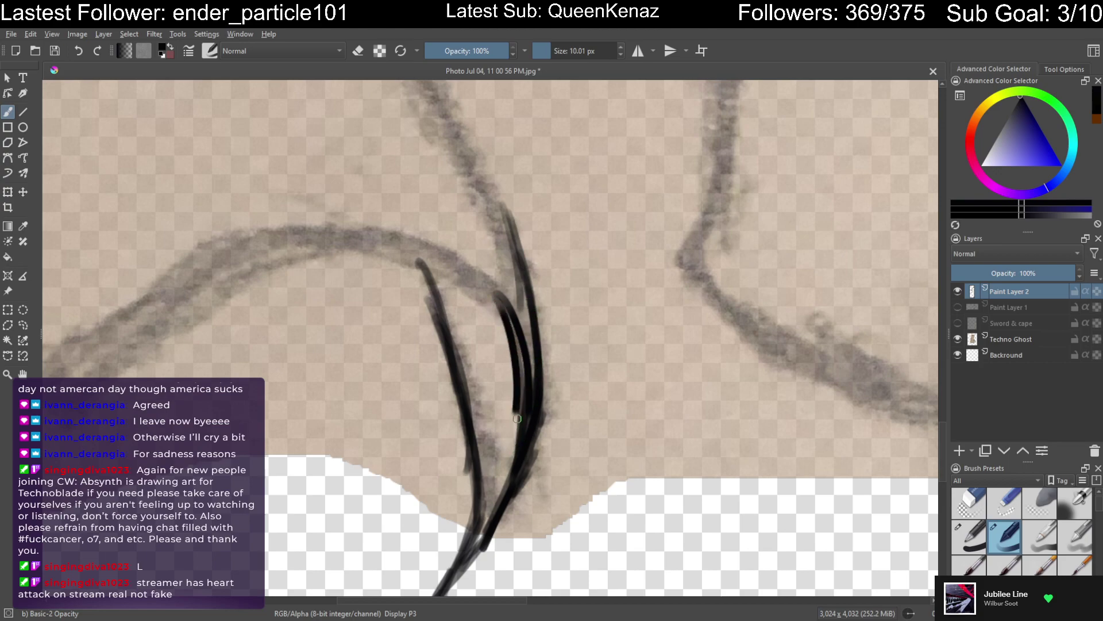
key("e")
mouse_move(505, 293)
left_mouse_down()
mouse_move(525, 390)
mouse_move(526, 372)
left_mouse_up()
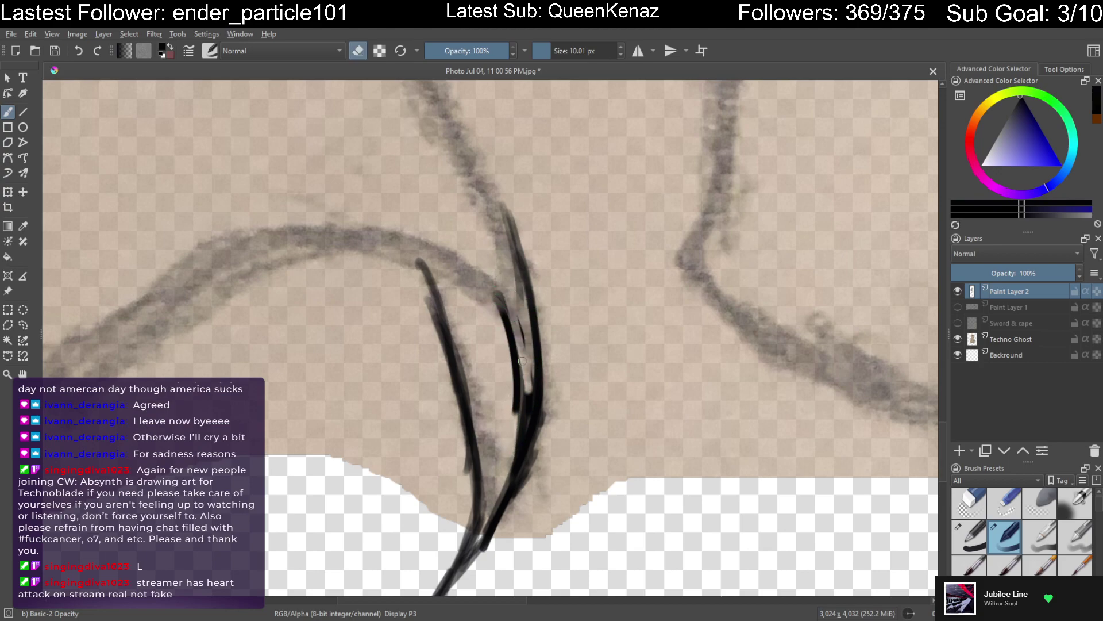
left_click_drag(526, 317, 530, 408)
mouse_move(524, 367)
left_mouse_down()
mouse_move(516, 444)
mouse_move(540, 423)
mouse_move(533, 450)
mouse_move(549, 421)
mouse_move(521, 498)
mouse_move(539, 396)
mouse_move(506, 486)
left_mouse_up()
mouse_move(516, 416)
left_mouse_down()
mouse_move(502, 299)
mouse_move(512, 358)
left_mouse_up()
key("e")
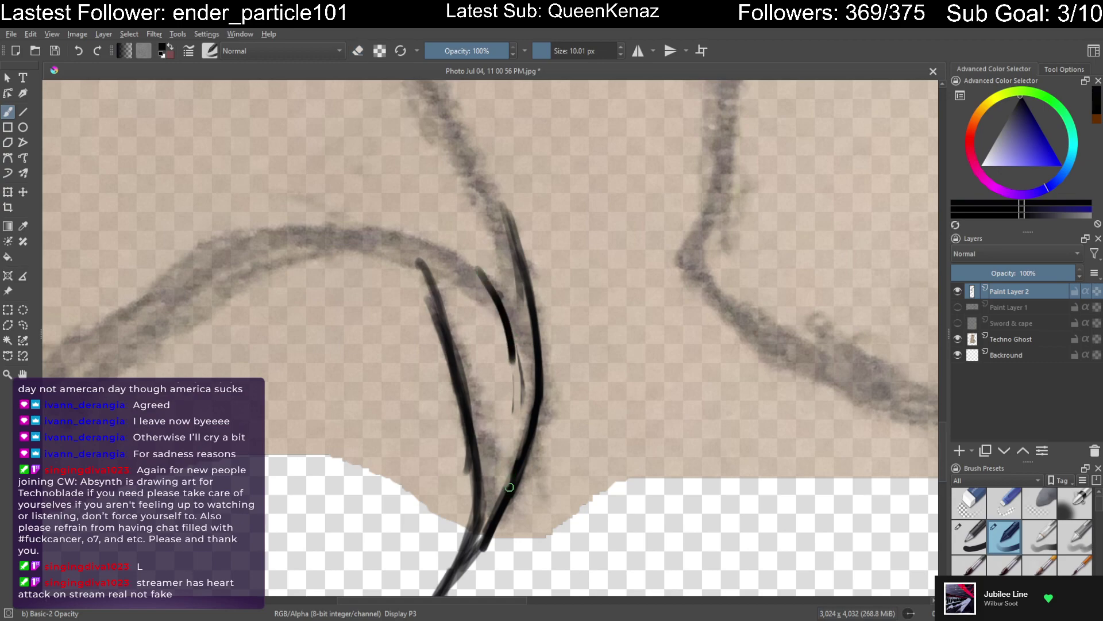
Redraw the middle line in thick black and ink the curves joining the right stroke and arc
left_click_drag(509, 487, 506, 345)
mouse_move(487, 282)
left_mouse_down()
mouse_move(514, 346)
mouse_move(513, 495)
left_mouse_up()
left_click_drag(518, 419, 511, 366)
mouse_move(489, 297)
left_mouse_down()
mouse_move(558, 386)
mouse_move(539, 357)
left_mouse_up()
left_click_drag(484, 330, 567, 377)
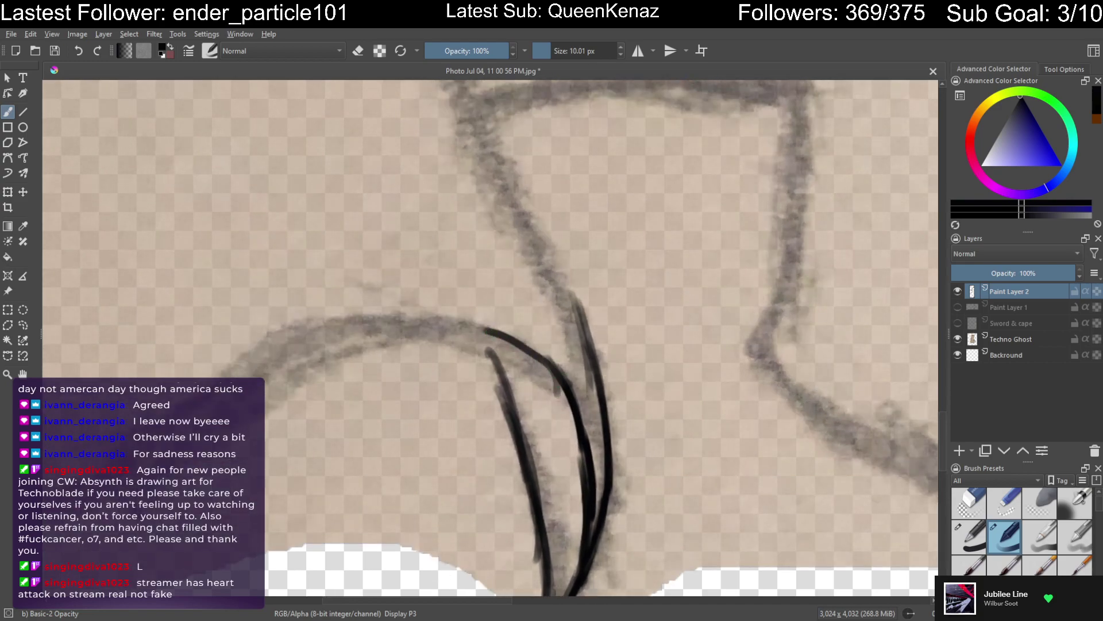
mouse_move(143, 465)
left_mouse_down()
mouse_move(263, 371)
mouse_move(352, 331)
mouse_move(535, 340)
mouse_move(389, 328)
mouse_move(262, 388)
mouse_move(320, 346)
mouse_move(236, 405)
left_mouse_up()
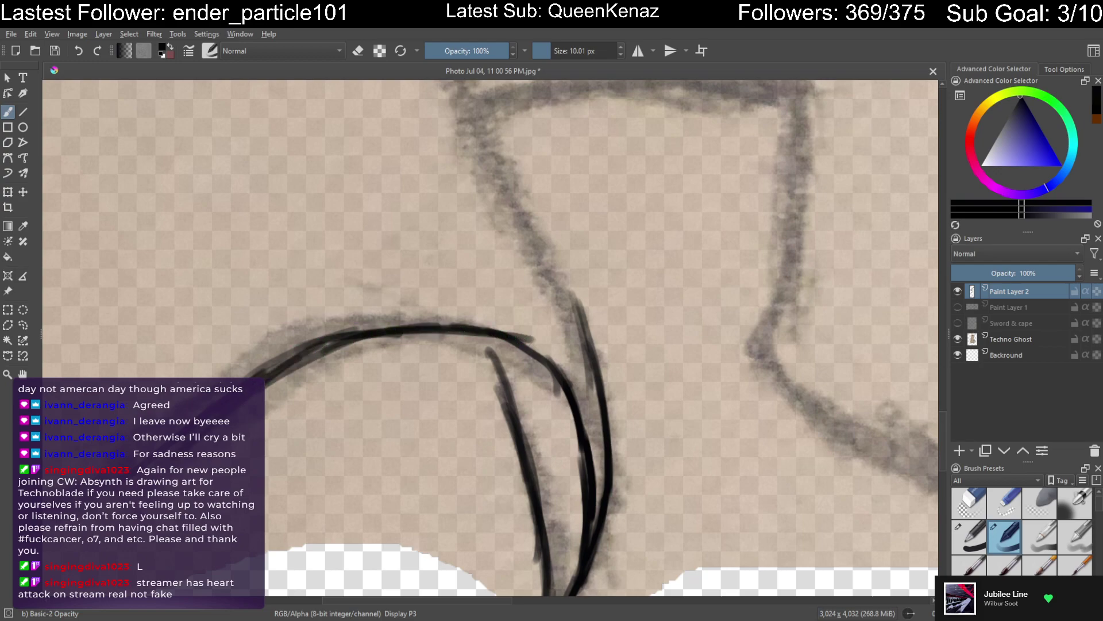
Continue the left curve downward and extend the black ink along the hooked pointed tip
left_click_drag(563, 248, 513, 386)
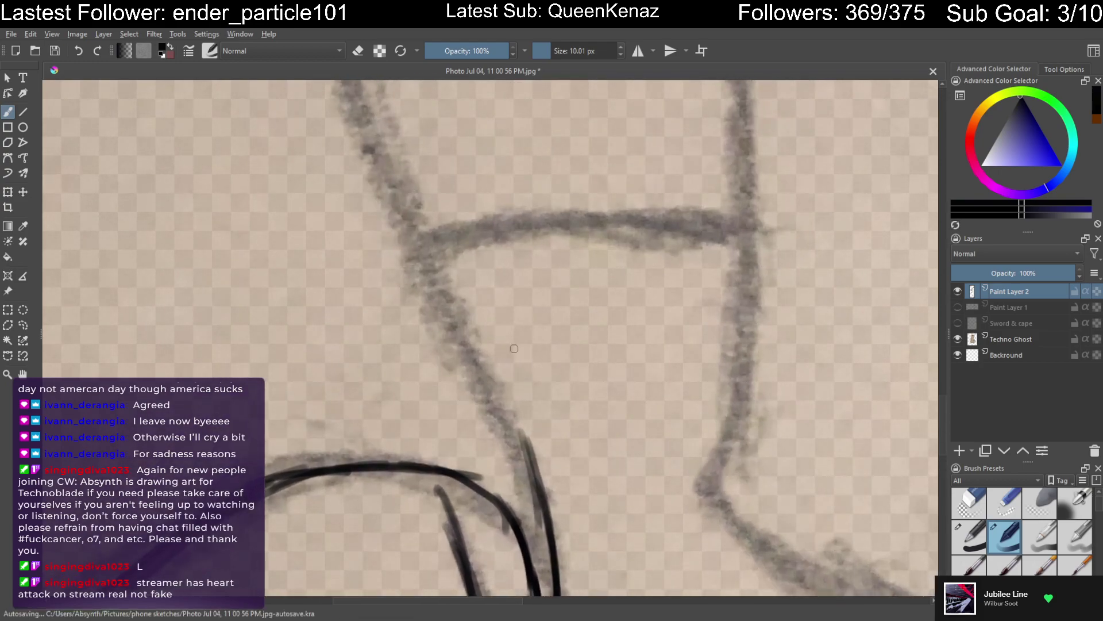
scroll(511, 392, "down", 3)
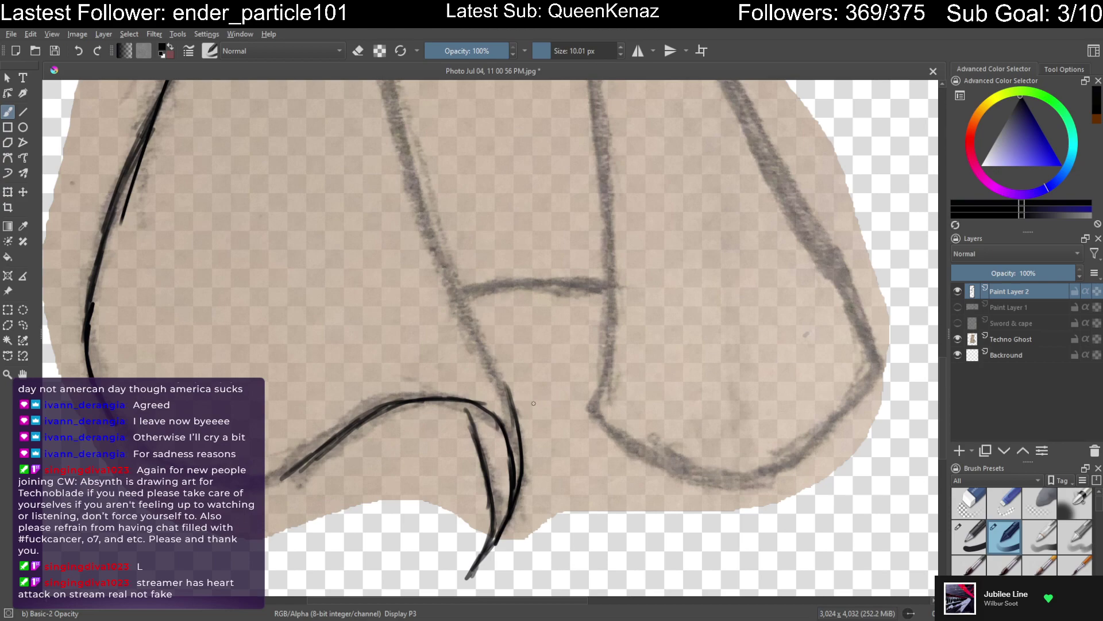
scroll(534, 403, "down", 3)
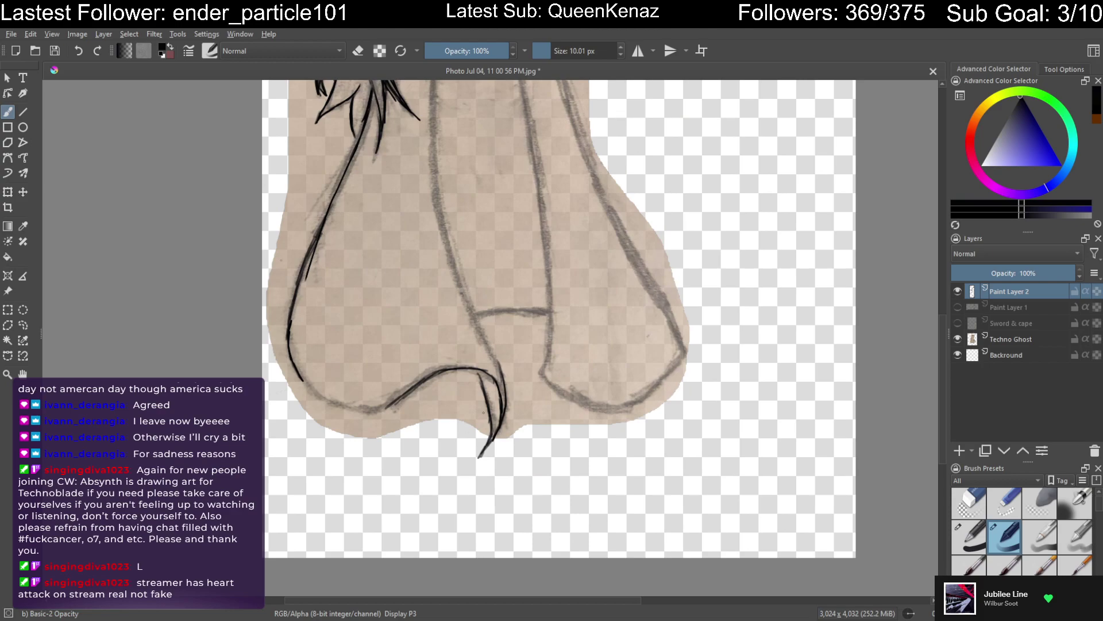
scroll(485, 355, "up", 1)
left_click_drag(470, 259, 474, 365)
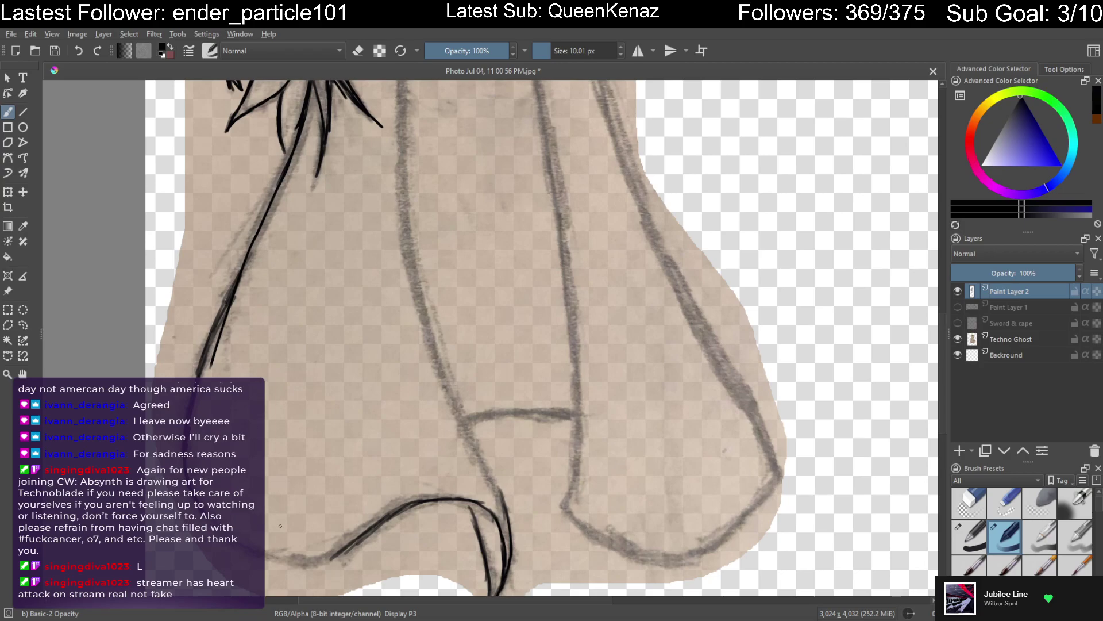
key("ctrl+plus")
key("ctrl+plus")
left_click_drag(296, 506, 495, 221)
left_click_drag(381, 399, 510, 311)
mouse_move(217, 281)
left_mouse_down()
mouse_move(280, 363)
mouse_move(335, 397)
mouse_move(408, 416)
mouse_move(384, 415)
mouse_move(472, 419)
mouse_move(536, 391)
mouse_move(489, 412)
mouse_move(420, 418)
mouse_move(337, 397)
mouse_move(278, 355)
left_mouse_up()
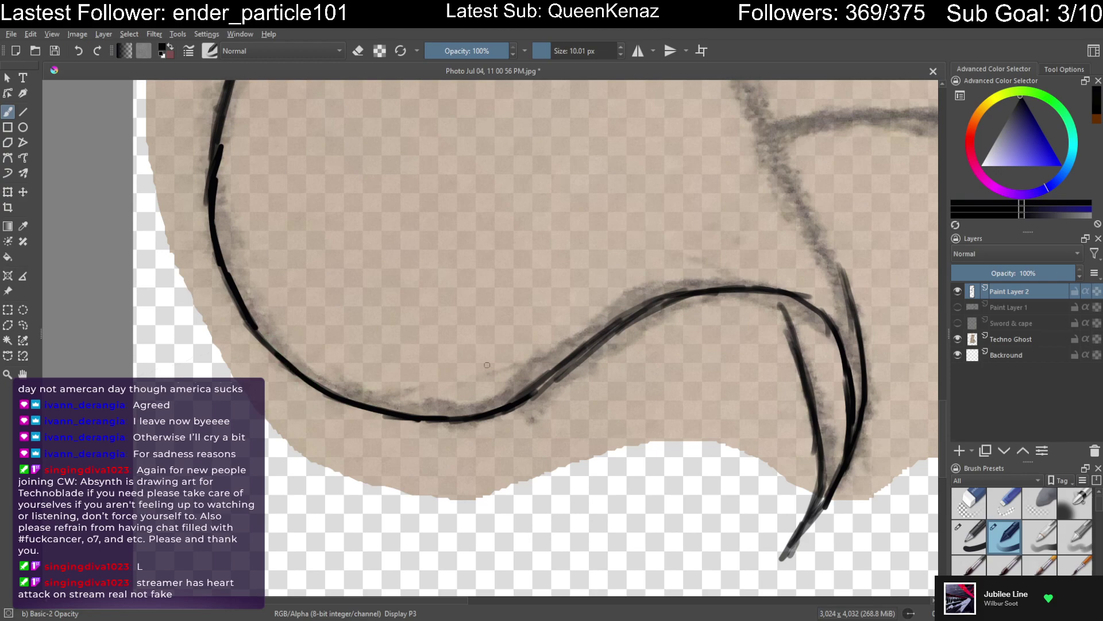
mouse_move(529, 397)
left_mouse_down()
mouse_move(662, 305)
mouse_move(712, 293)
mouse_move(765, 298)
left_mouse_up()
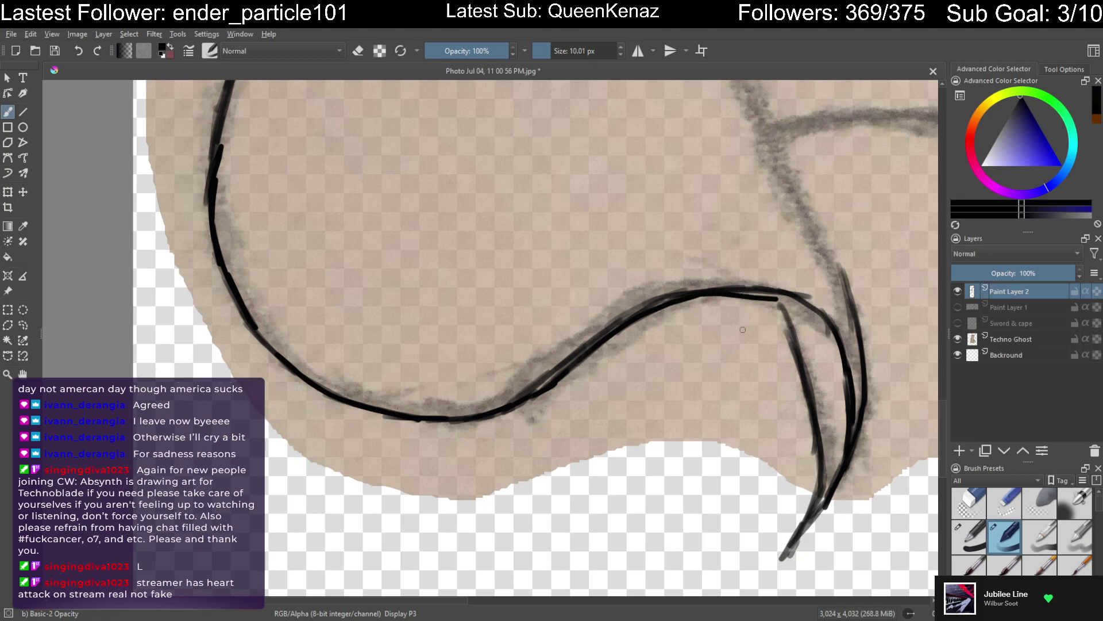
key("plus")
key("plus")
key("plus")
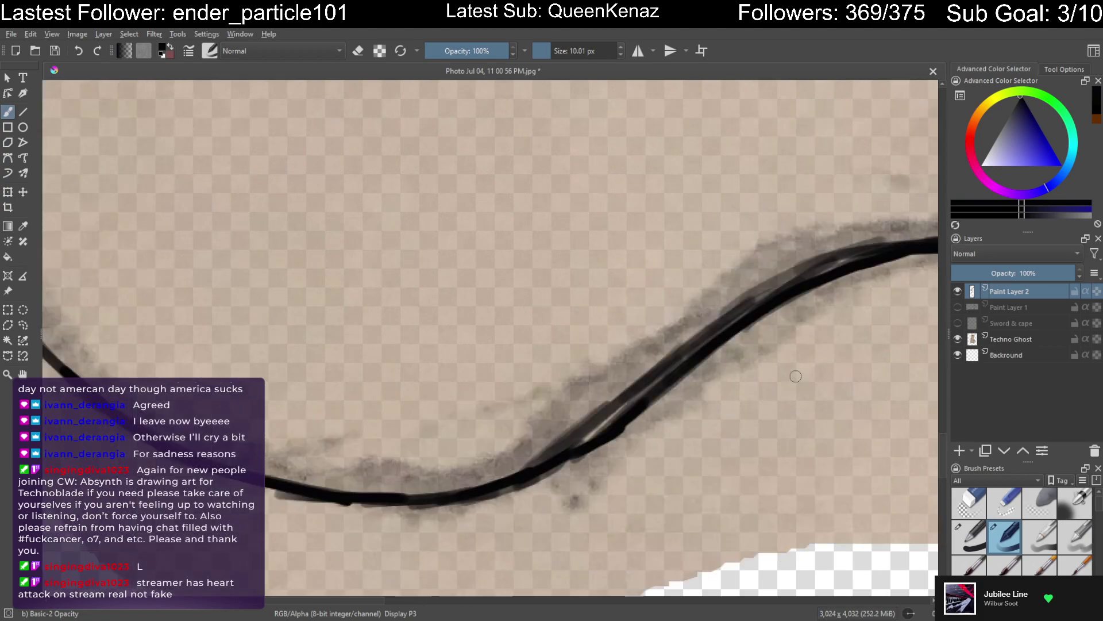
Lighten the overdrawn black stroke and continue the arc down as a thick black line
left_click_drag(808, 381, 470, 439)
key("e")
mouse_move(780, 275)
left_mouse_down()
mouse_move(633, 270)
mouse_move(604, 284)
mouse_move(841, 279)
mouse_move(704, 269)
mouse_move(736, 268)
mouse_move(610, 279)
mouse_move(745, 288)
left_mouse_up()
left_click_drag(764, 345, 428, 357)
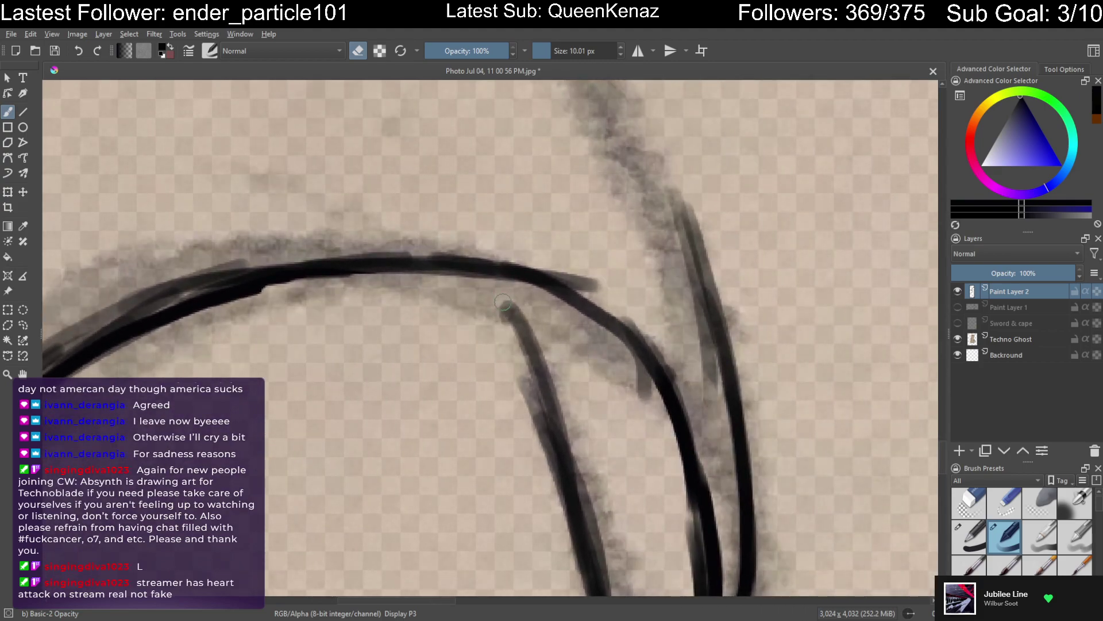
key("e")
mouse_move(489, 279)
left_mouse_down()
mouse_move(535, 352)
mouse_move(564, 476)
mouse_move(599, 463)
mouse_move(546, 453)
left_mouse_up()
mouse_move(495, 296)
left_mouse_down()
mouse_move(570, 365)
mouse_move(645, 489)
left_mouse_up()
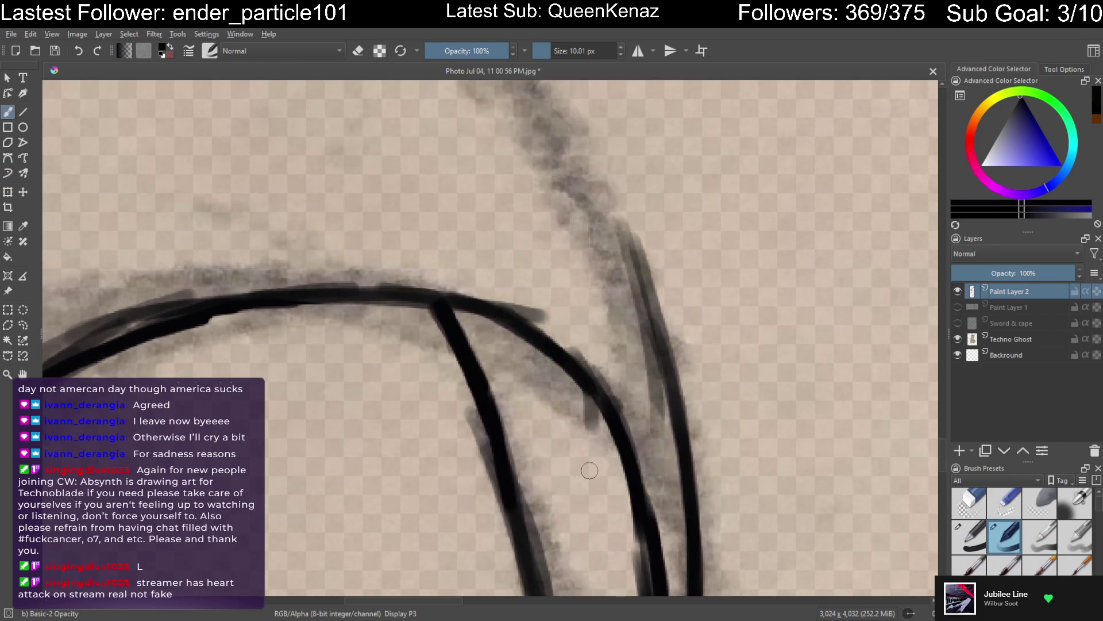
Ink the upper-left sketch line down to the lower stroke and thicken its lower part
key("ctrl+minus")
key("ctrl+minus")
key("ctrl+minus")
left_click_drag(394, 483, 502, 529)
mouse_move(637, 297)
left_mouse_down()
mouse_move(622, 326)
mouse_move(506, 353)
left_mouse_up()
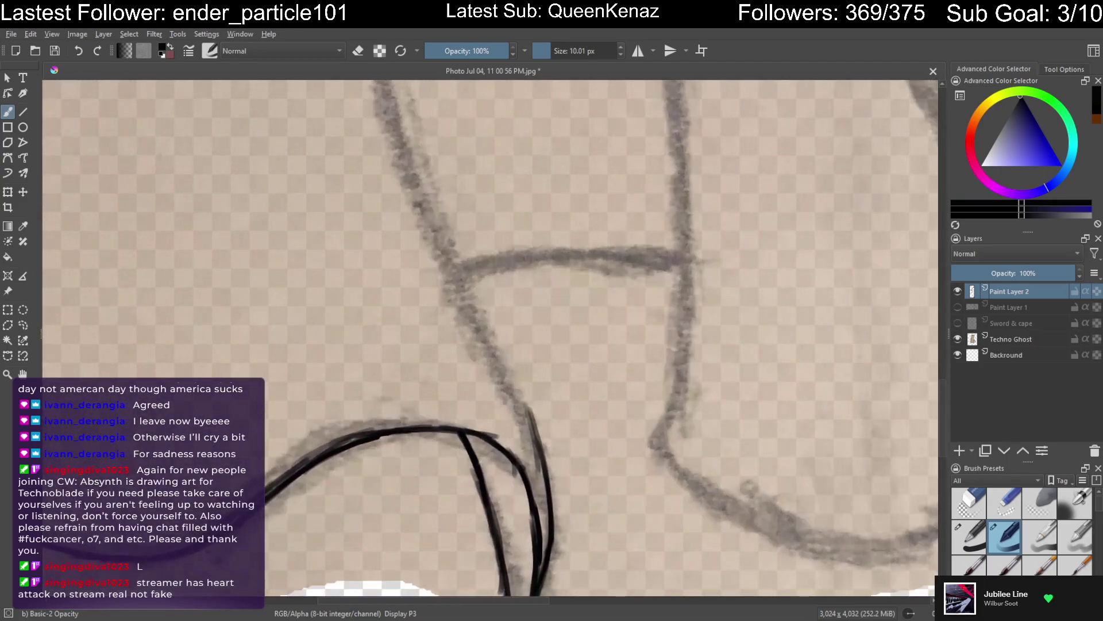
left_click_drag(397, 141, 452, 267)
left_click_drag(430, 228, 478, 317)
left_click_drag(448, 269, 536, 423)
left_click_drag(501, 356, 537, 418)
mouse_move(515, 379)
left_mouse_down()
mouse_move(542, 440)
mouse_move(508, 372)
left_mouse_up()
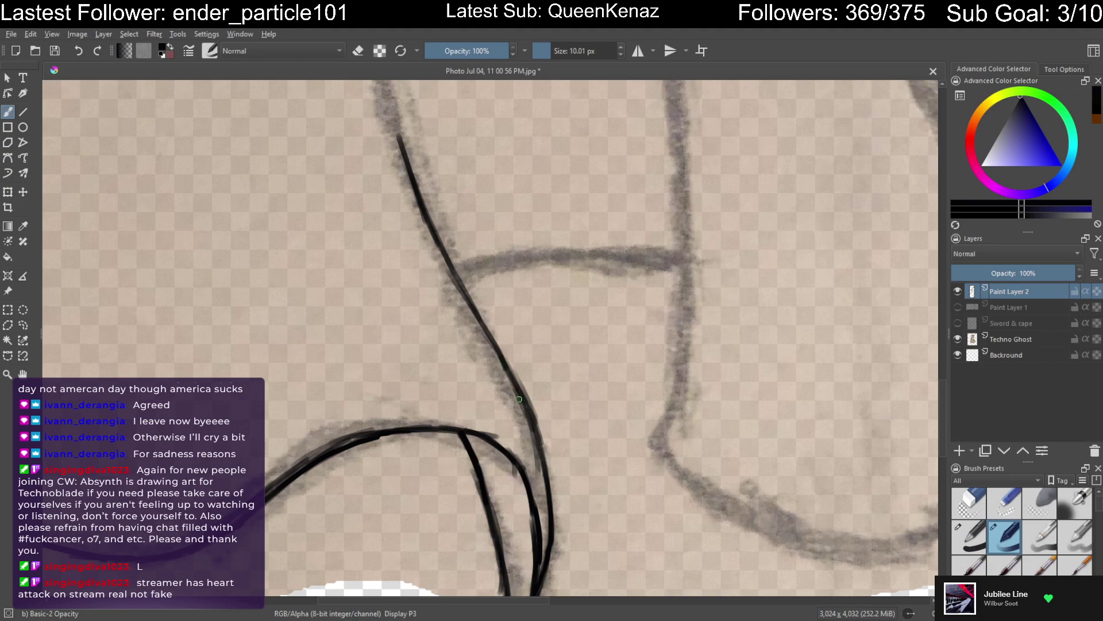
Ink down along the cape sketch line and add a thin line over the grey stroke
left_click_drag(478, 251, 512, 372)
left_click_drag(450, 189, 489, 368)
left_click_drag(463, 289, 458, 378)
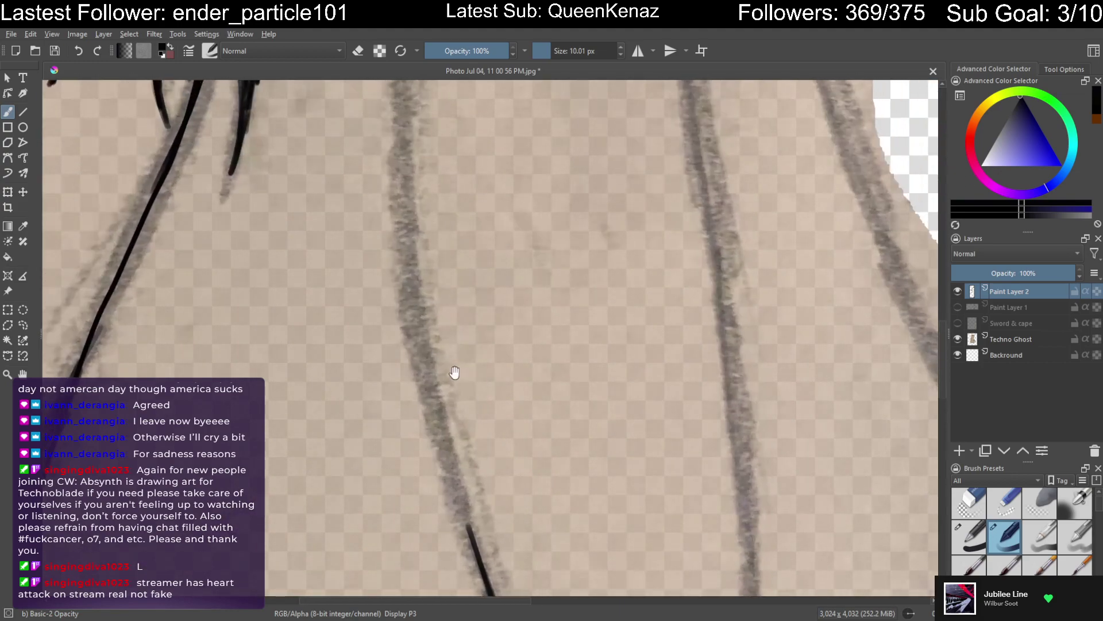
left_click_drag(412, 240, 416, 319)
left_click_drag(411, 247, 422, 361)
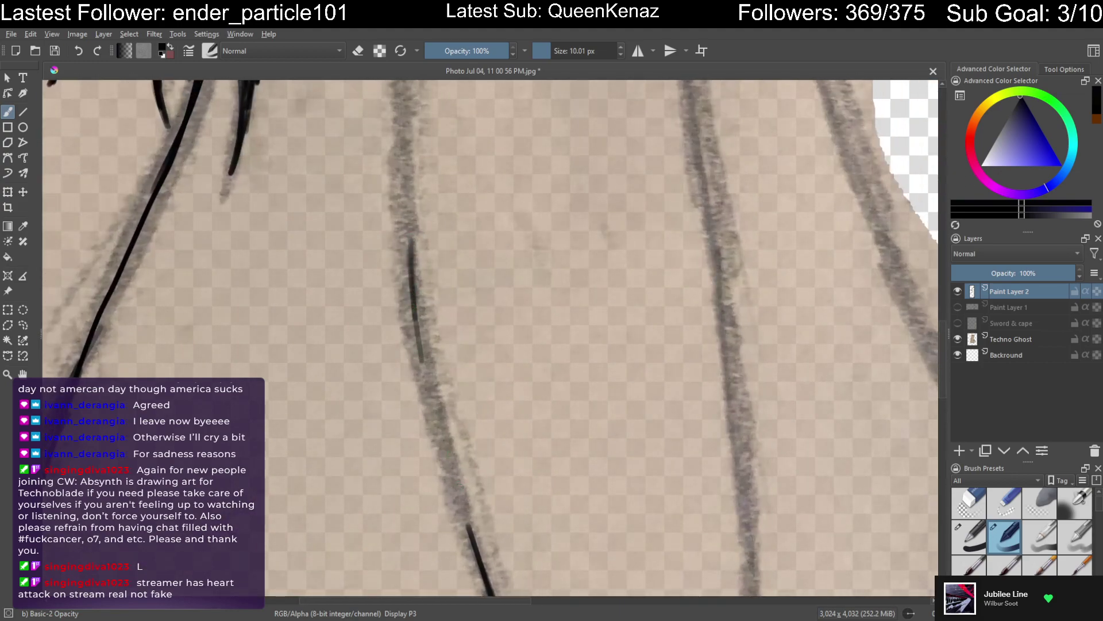
left_click_drag(463, 508, 449, 458)
Ink the long cape sketch strokes further down the figure
key("ctrl+minus")
key("ctrl+minus")
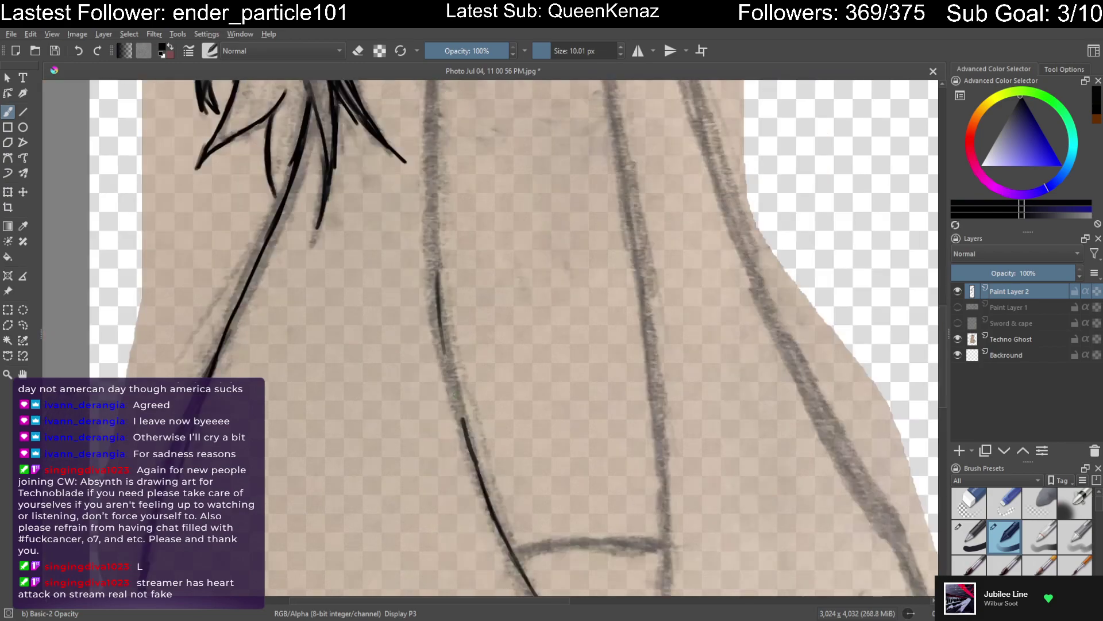
left_click_drag(463, 246, 457, 300)
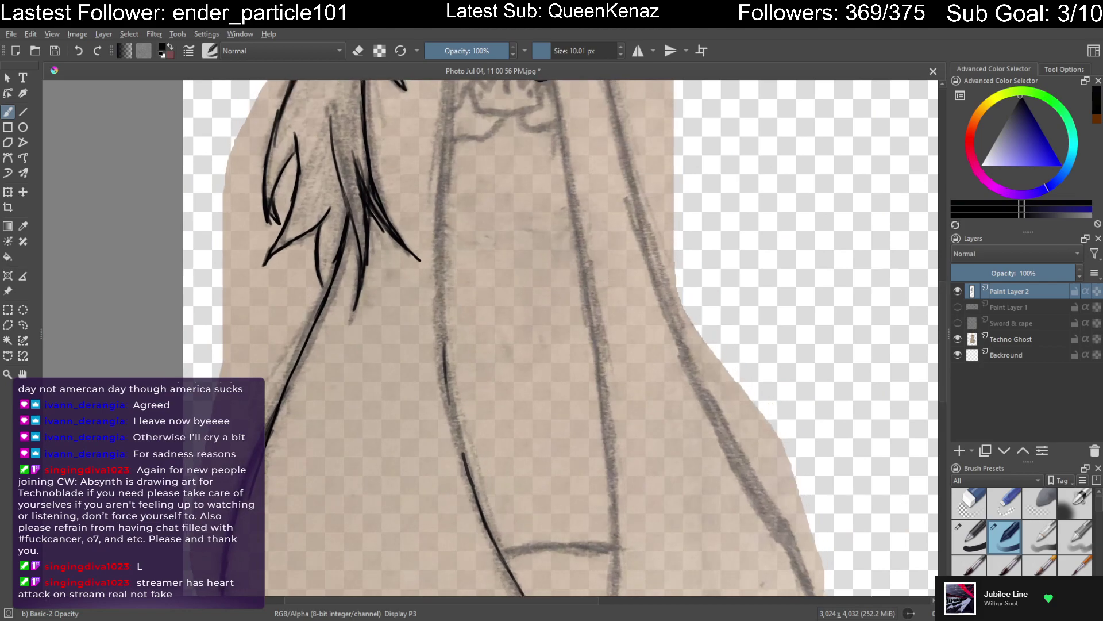
mouse_move(442, 235)
left_mouse_down()
mouse_move(448, 394)
mouse_move(466, 460)
mouse_move(461, 444)
left_mouse_up()
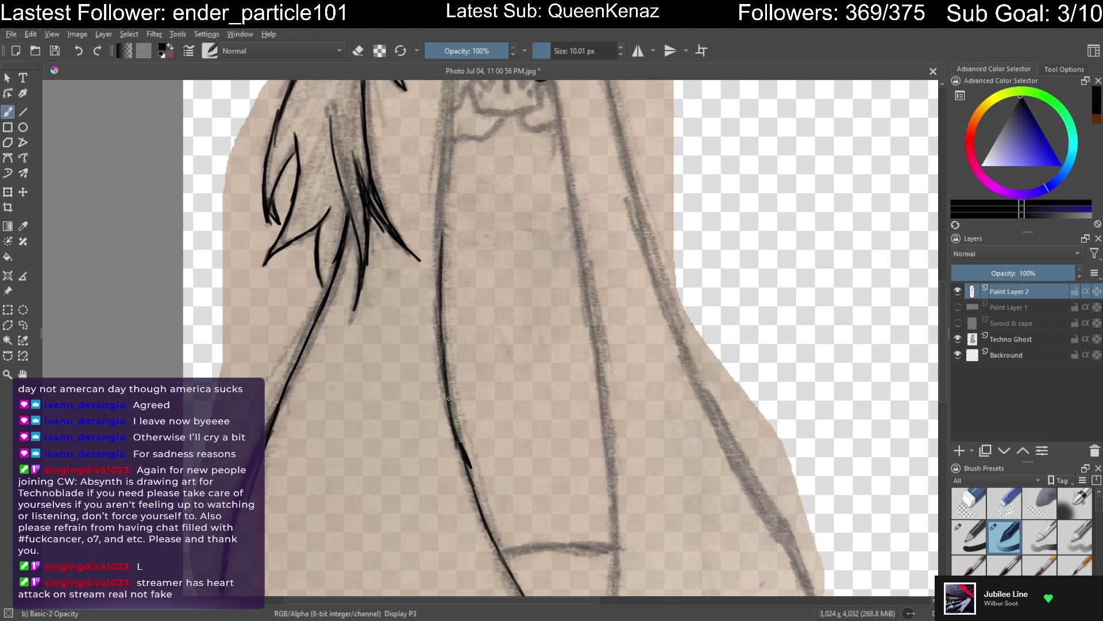
mouse_move(456, 221)
left_mouse_down()
mouse_move(453, 331)
mouse_move(444, 311)
left_mouse_up()
left_click_drag(447, 248, 436, 367)
left_click_drag(435, 315, 432, 399)
left_click_drag(430, 357, 436, 431)
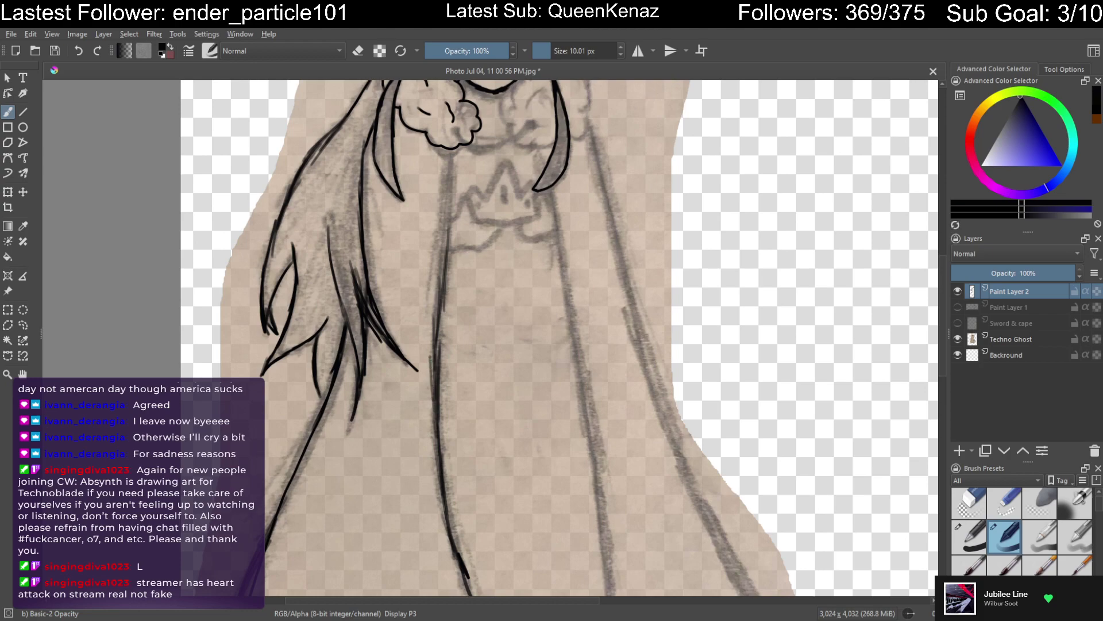
left_click_drag(440, 364, 438, 336)
Undo the last five bad cape ink strokes
left_click(77, 48)
left_click(78, 46)
left_click(78, 46)
left_click(79, 49)
left_click(80, 50)
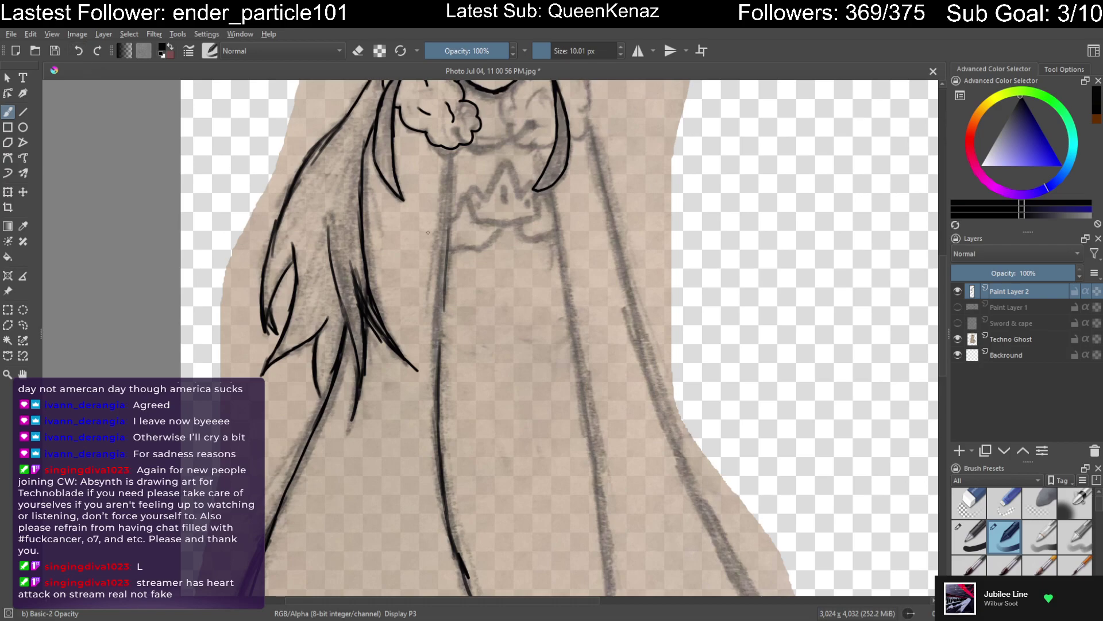
Ink a thick vertical line down from below the crown emblem and extend it
key("ctrl+plus")
key("ctrl+plus")
key("ctrl+plus")
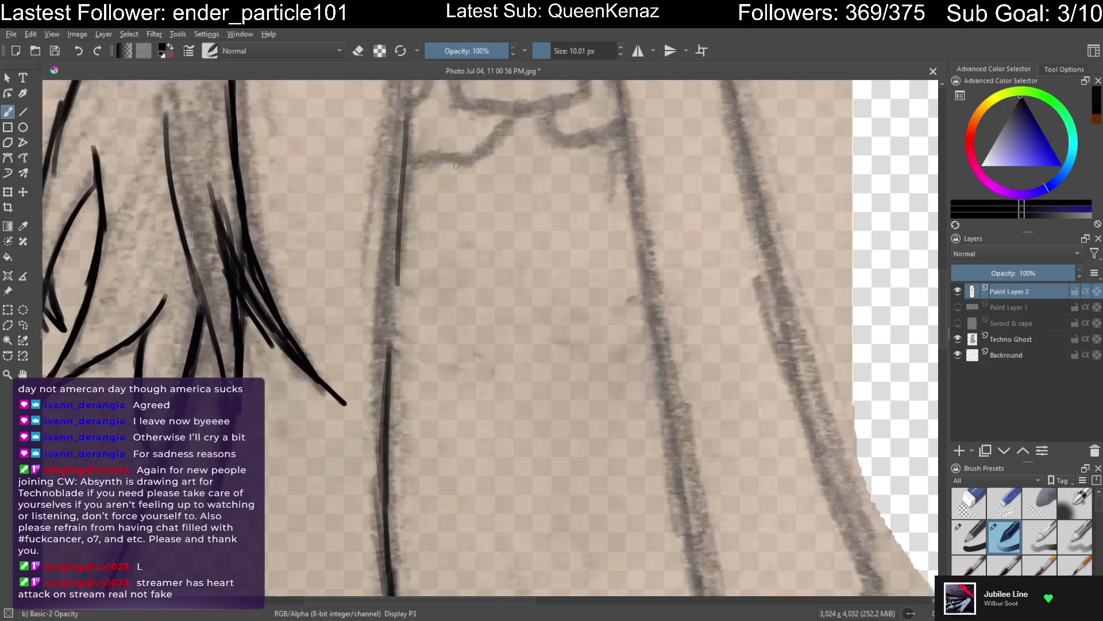
left_click_drag(451, 118, 426, 319)
left_click_drag(352, 215, 339, 345)
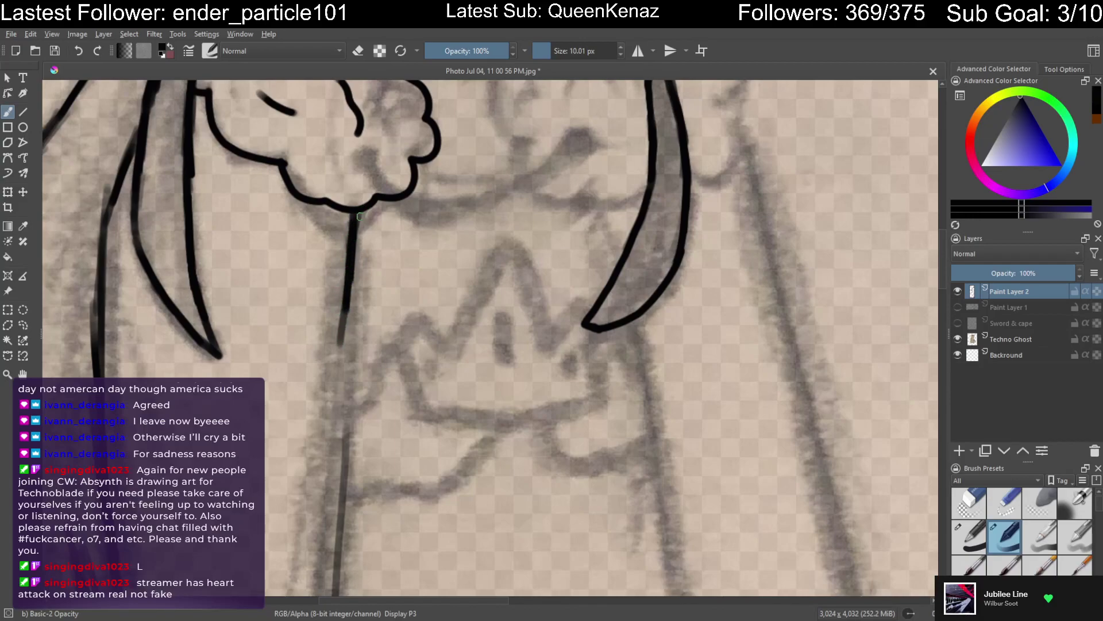
mouse_move(362, 215)
left_mouse_down()
mouse_move(356, 269)
mouse_move(368, 205)
mouse_move(353, 242)
mouse_move(360, 228)
mouse_move(346, 358)
left_mouse_up()
mouse_move(420, 431)
left_mouse_down()
mouse_move(469, 314)
mouse_move(454, 267)
left_mouse_up()
key("minus")
key("minus")
left_click_drag(451, 225, 439, 394)
Darken and thicken the left side of the vertical line, then erase part of it
scroll(440, 396, "down", 1)
scroll(444, 401, "up", 1)
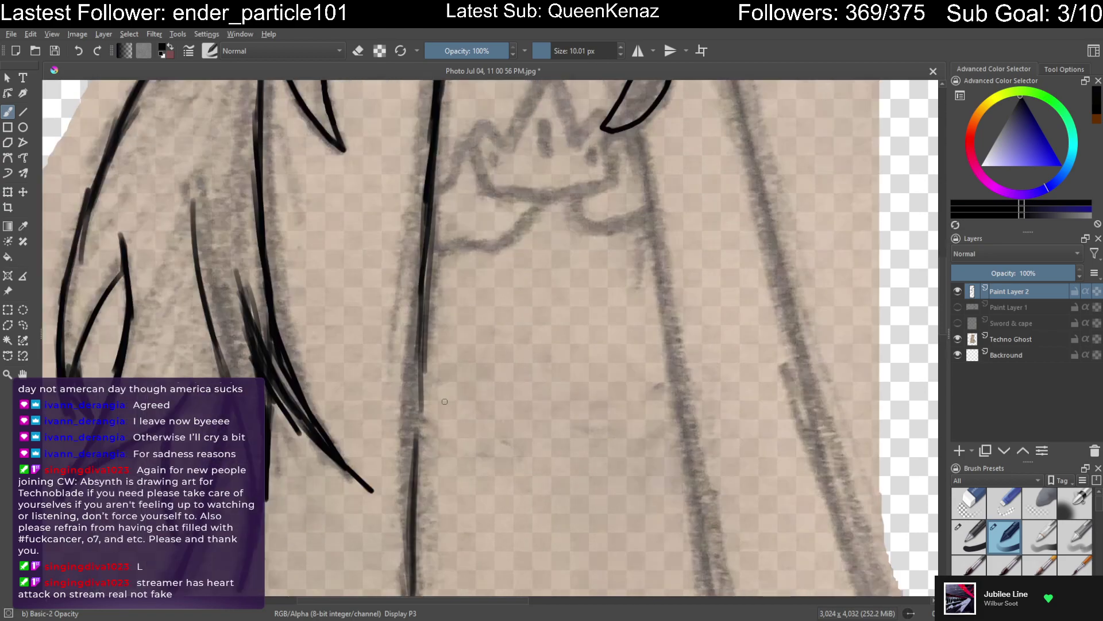
left_click_drag(428, 299, 413, 470)
left_click_drag(410, 431, 408, 498)
left_click_drag(413, 391, 409, 469)
mouse_move(417, 341)
left_mouse_down()
mouse_move(411, 495)
mouse_move(417, 427)
left_mouse_up()
key("e")
mouse_move(429, 255)
left_mouse_down()
mouse_move(440, 199)
mouse_move(425, 373)
left_mouse_up()
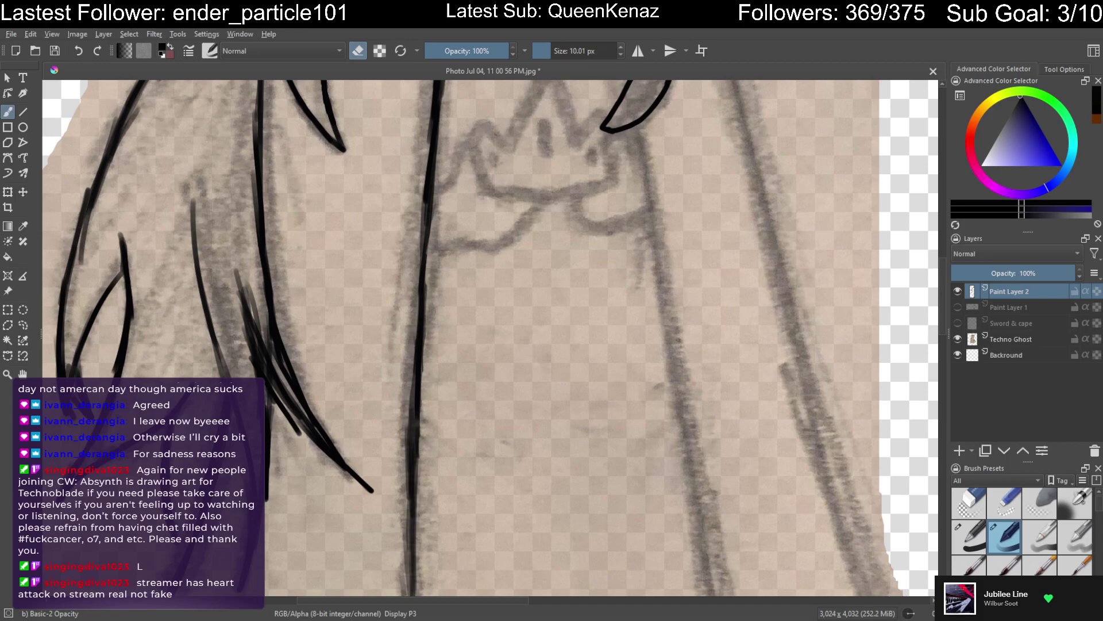
key("e")
scroll(471, 287, "up", 5)
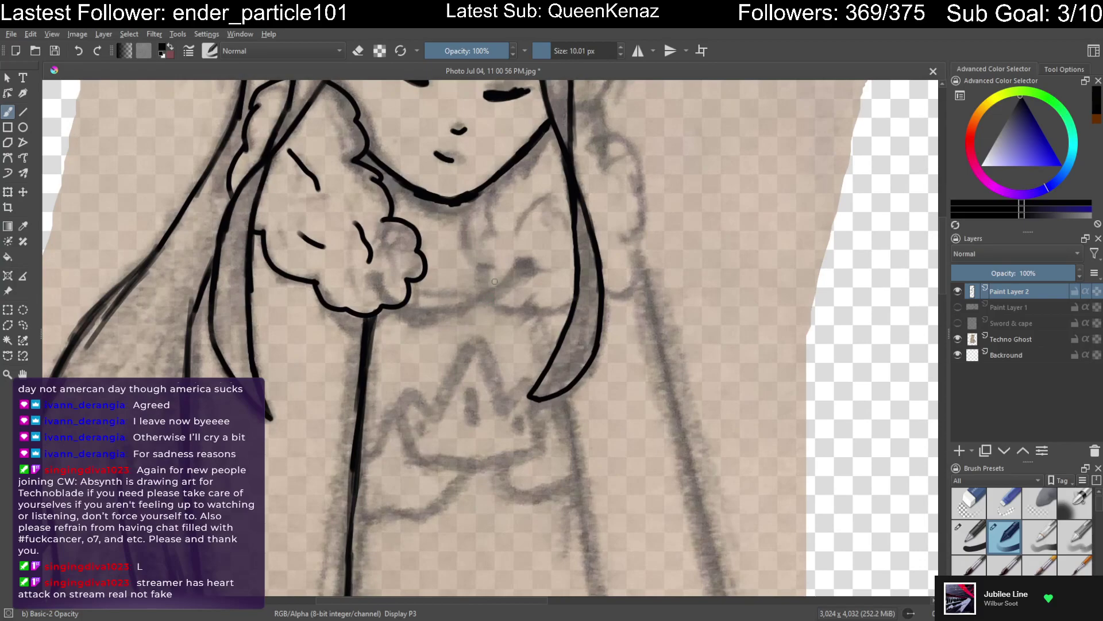
Ink a curve down from the neck line and darken the collar outline
key("ctrl+plus")
key("ctrl+plus")
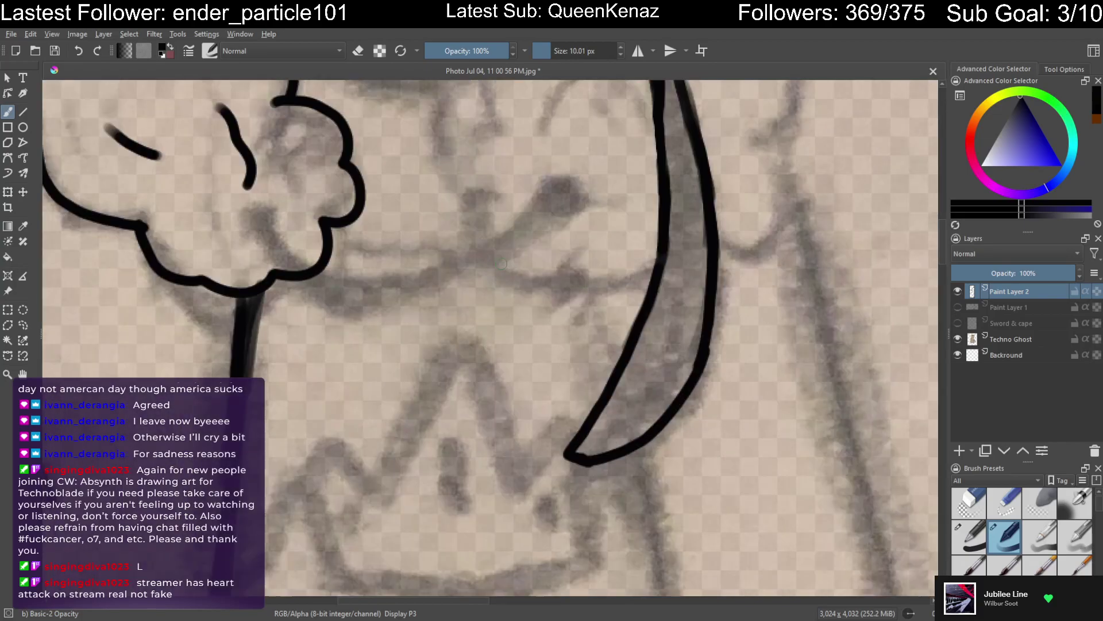
mouse_move(558, 136)
left_mouse_down()
mouse_move(490, 296)
mouse_move(493, 328)
mouse_move(524, 276)
left_mouse_up()
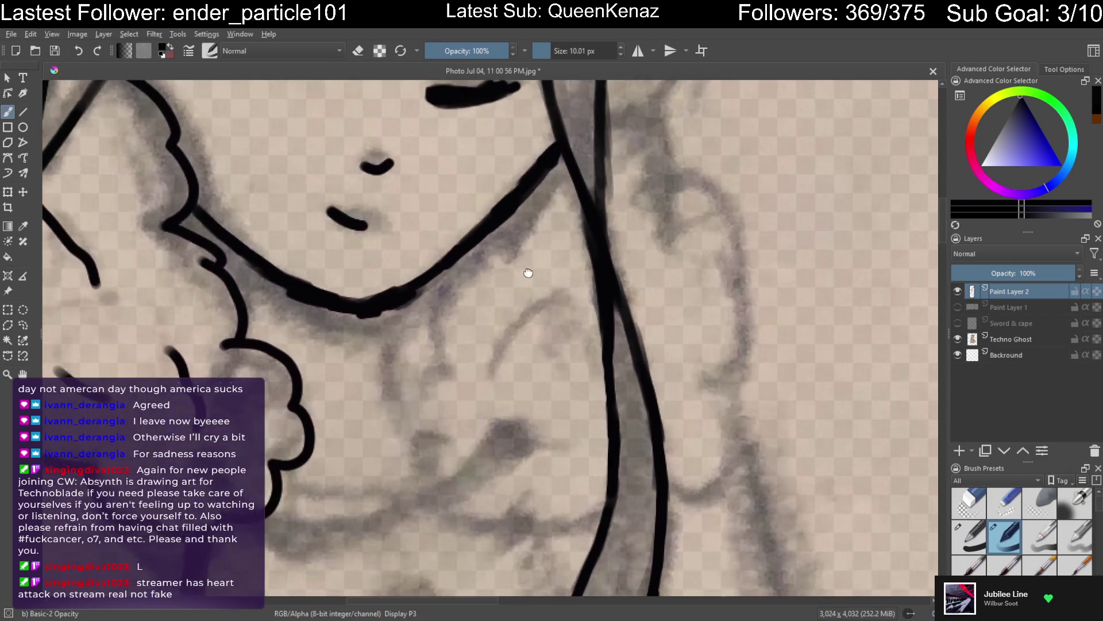
mouse_move(571, 175)
left_mouse_down()
mouse_move(543, 198)
mouse_move(517, 256)
mouse_move(484, 271)
mouse_move(457, 312)
mouse_move(449, 376)
mouse_move(433, 394)
mouse_move(457, 512)
mouse_move(527, 513)
mouse_move(456, 512)
mouse_move(440, 468)
mouse_move(446, 423)
left_mouse_up()
left_click_drag(450, 364, 453, 377)
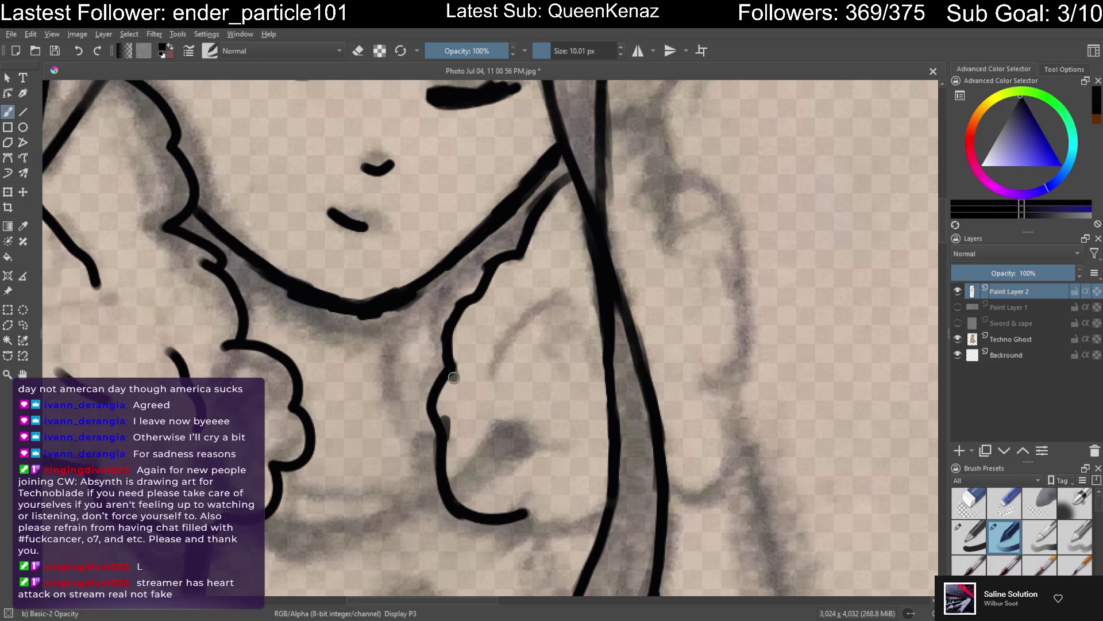
left_click_drag(561, 478, 508, 387)
Ink the collar ruffle's bottom edge, bumpy right outline and a small oval detail
key("ctrl+plus")
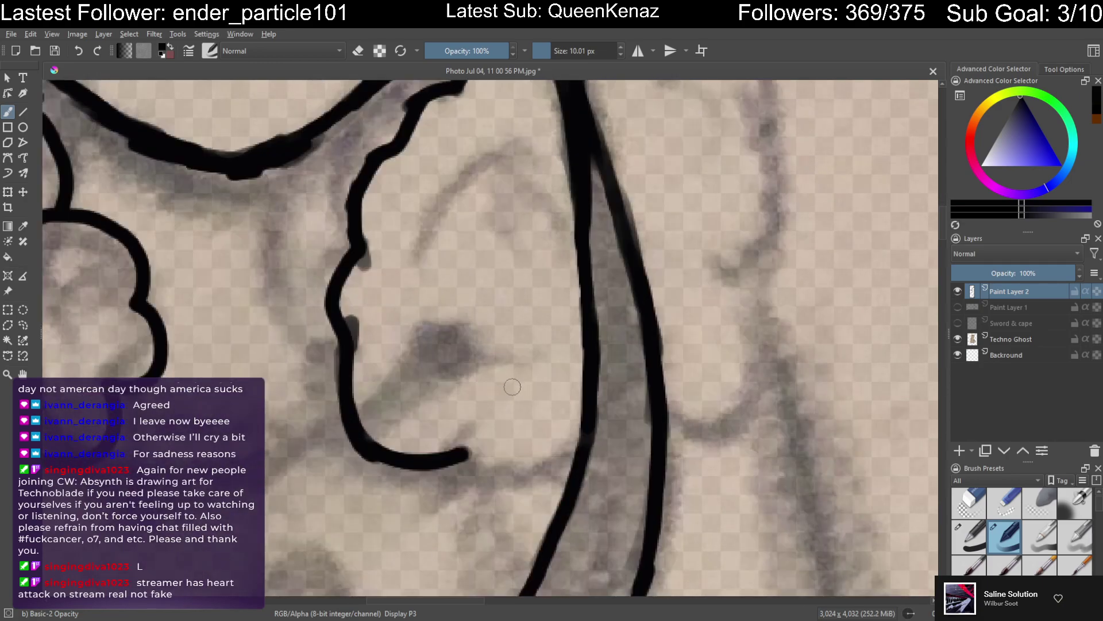
mouse_move(470, 460)
left_mouse_down()
mouse_move(537, 468)
mouse_move(589, 435)
left_mouse_up()
mouse_move(666, 401)
left_mouse_down()
mouse_move(734, 374)
mouse_move(759, 286)
mouse_move(696, 357)
left_mouse_up()
left_click_drag(506, 151, 548, 187)
mouse_move(548, 185)
left_mouse_down()
mouse_move(573, 168)
mouse_move(613, 174)
mouse_move(645, 265)
mouse_move(649, 254)
mouse_move(641, 260)
mouse_move(672, 282)
mouse_move(685, 365)
mouse_move(680, 487)
left_mouse_up()
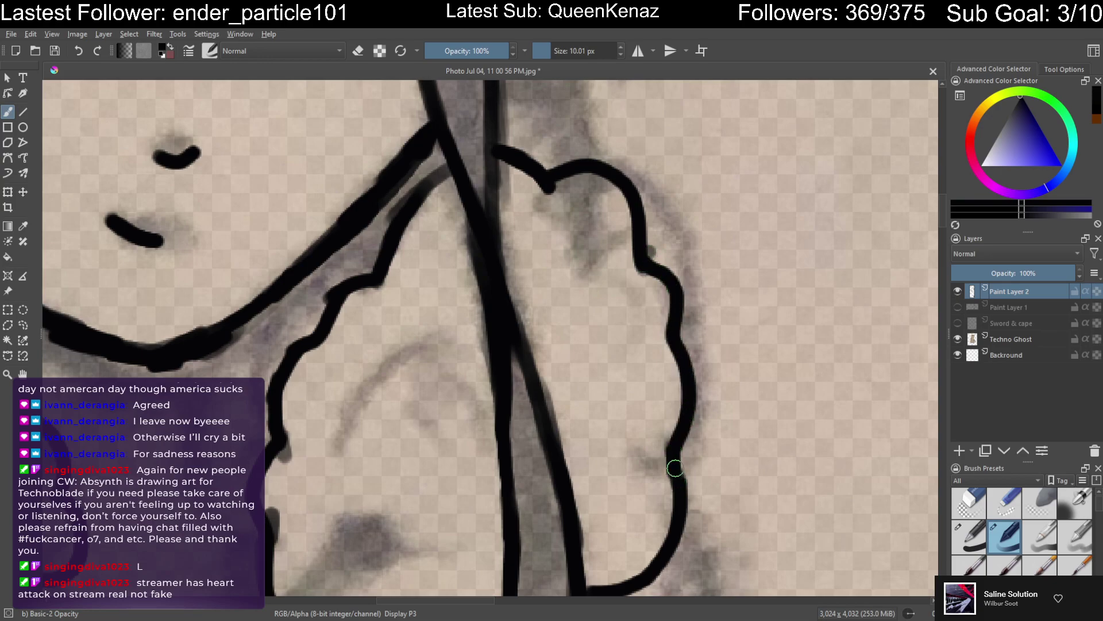
left_click_drag(633, 432, 722, 345)
mouse_move(460, 422)
left_mouse_down()
mouse_move(448, 442)
mouse_move(463, 419)
left_mouse_up()
Draw the small collar loop and a drawstring curving across the chest up to it
left_click_drag(455, 503, 610, 439)
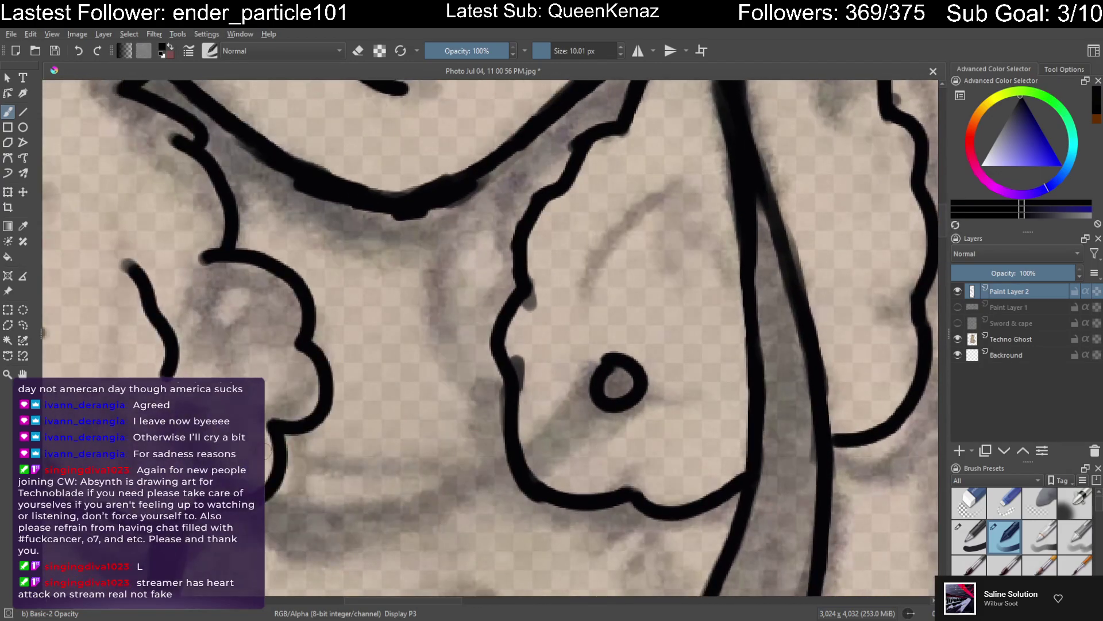
left_click_drag(219, 494, 654, 406)
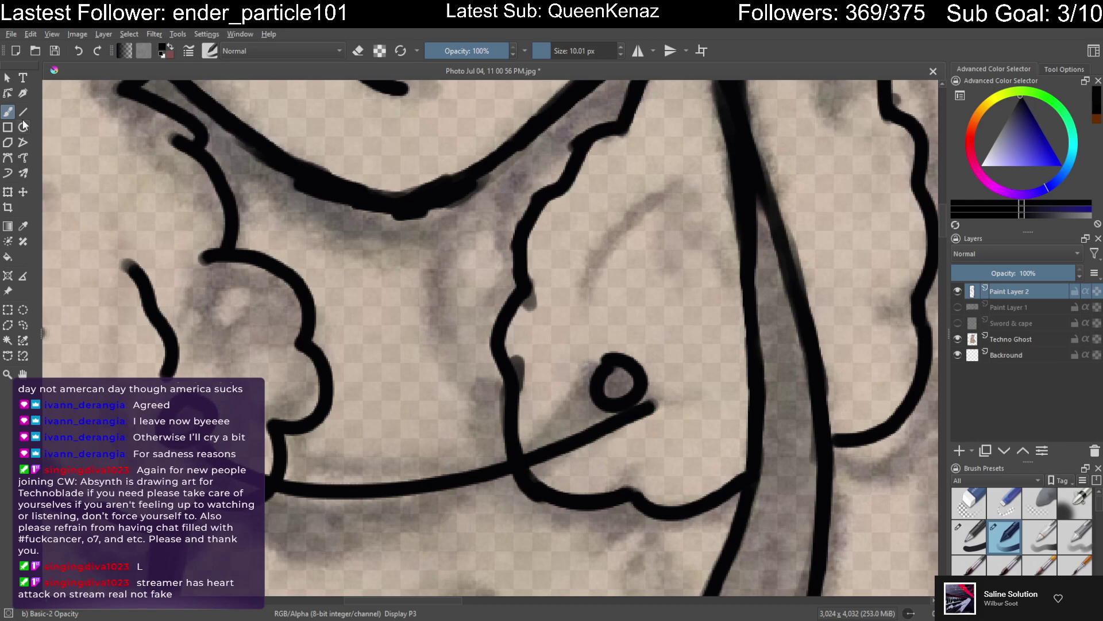
key("ctrl+z")
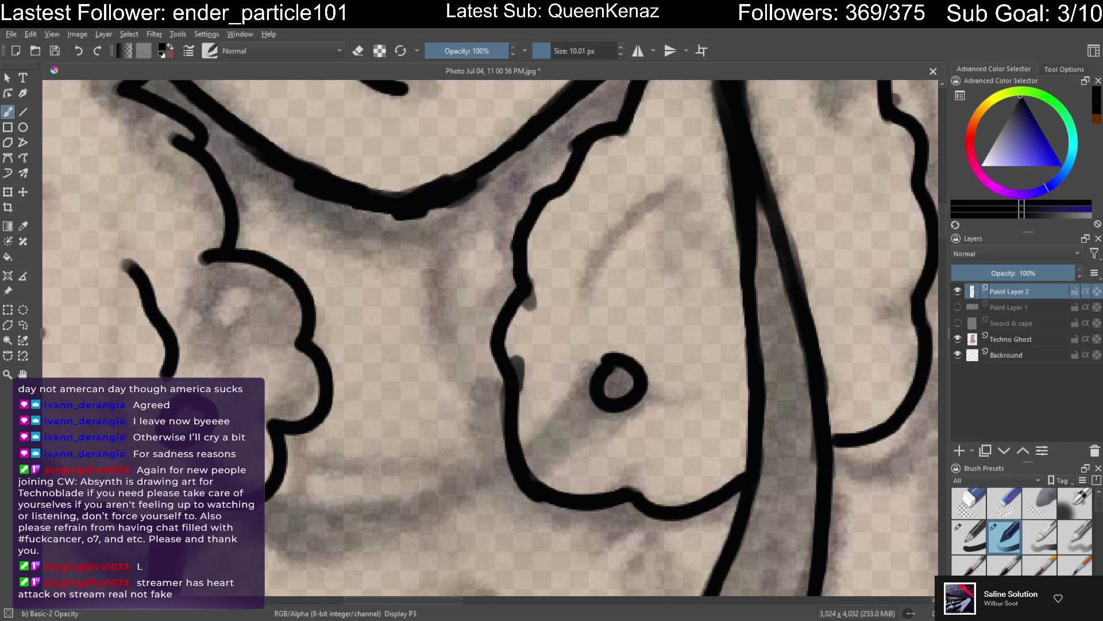
left_click_drag(221, 485, 630, 387)
key("ctrl+z")
mouse_move(225, 486)
left_mouse_down()
mouse_move(510, 452)
mouse_move(576, 383)
left_mouse_up()
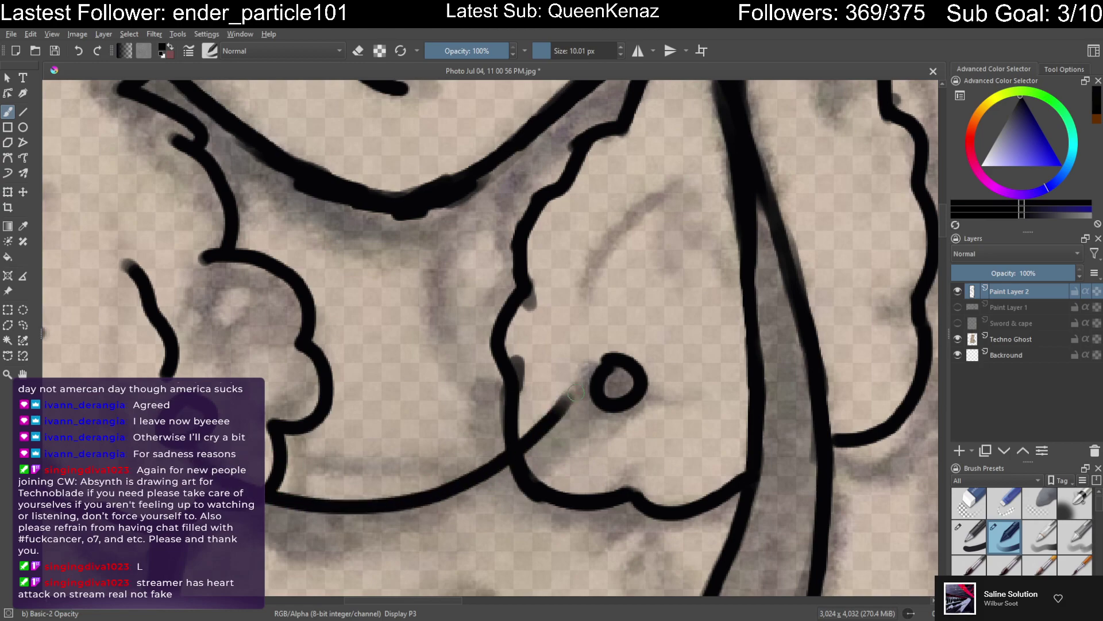
key("ctrl+z")
mouse_move(221, 486)
left_mouse_down()
mouse_move(586, 382)
mouse_move(598, 387)
mouse_move(591, 407)
left_mouse_up()
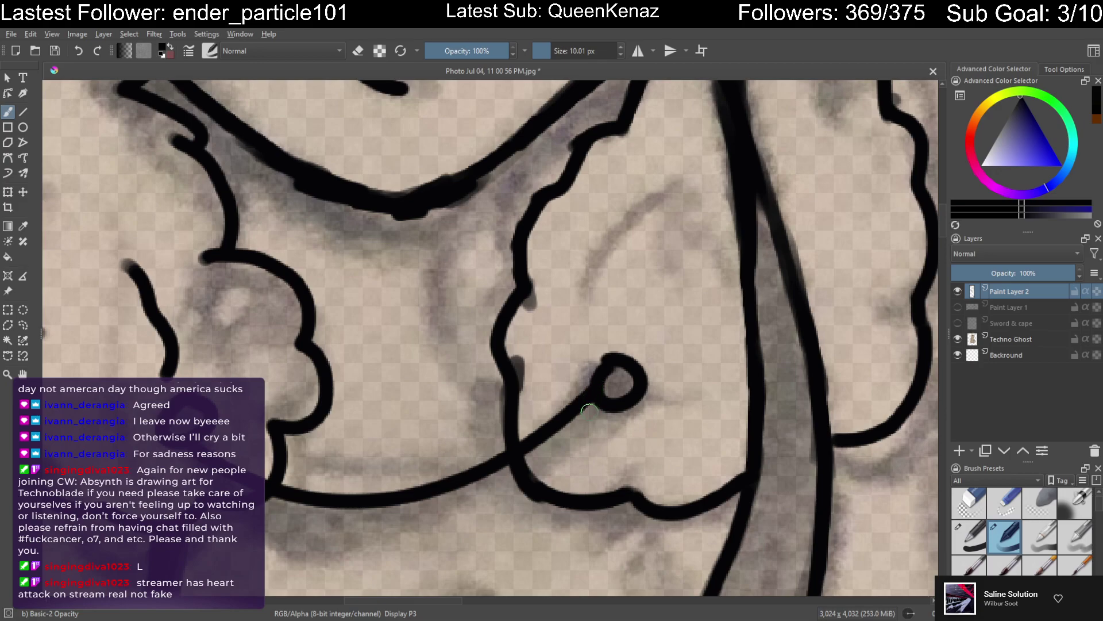
Thicken the neck line running down below the chin
key("ctrl+minus")
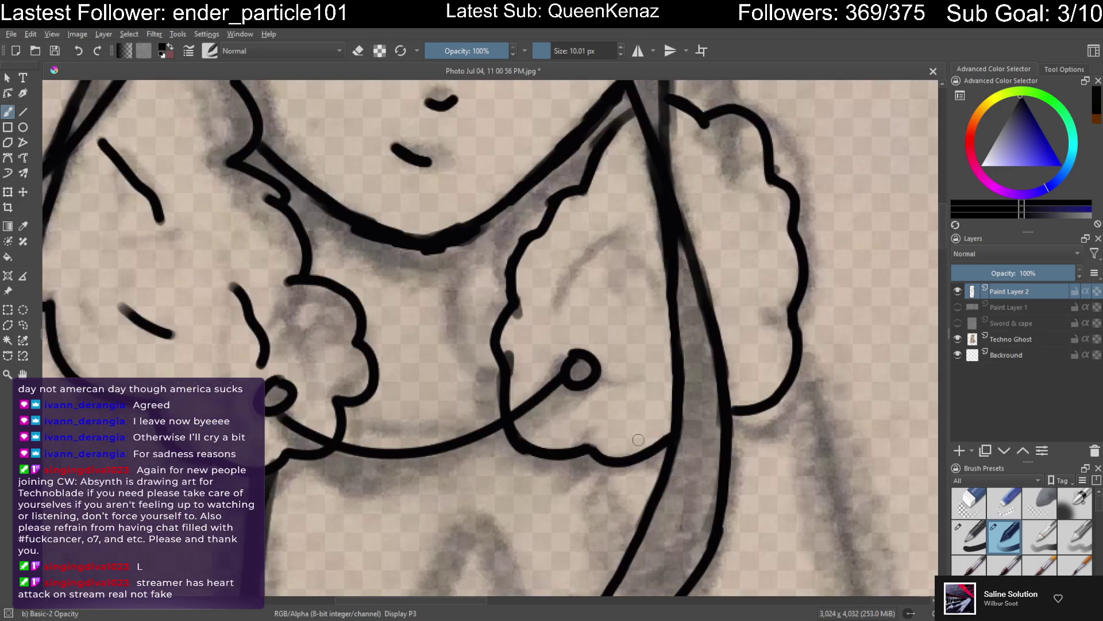
key("ctrl+minus")
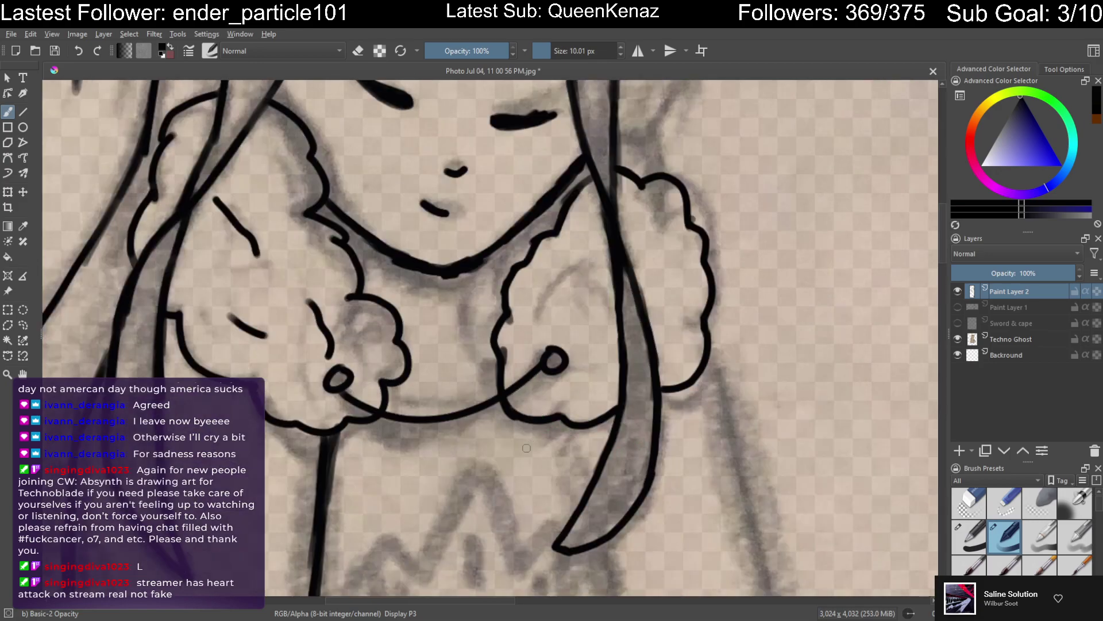
mouse_move(467, 272)
left_mouse_down()
mouse_move(464, 319)
mouse_move(498, 357)
left_mouse_up()
mouse_move(364, 240)
left_mouse_down()
mouse_move(358, 273)
mouse_move(361, 255)
left_mouse_up()
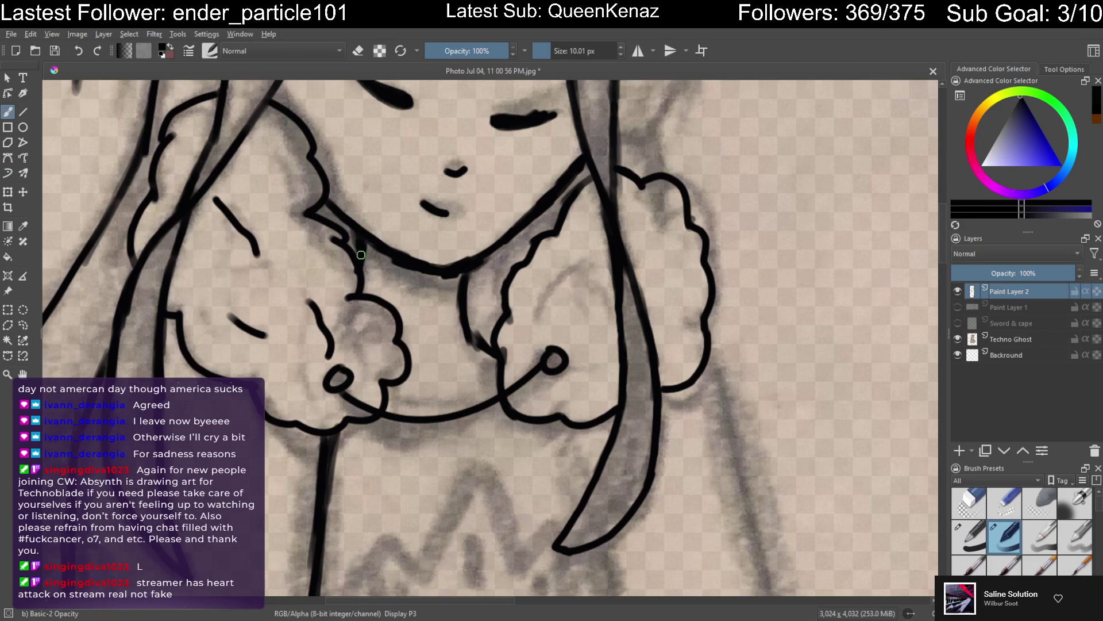
scroll(488, 324, "down", 3)
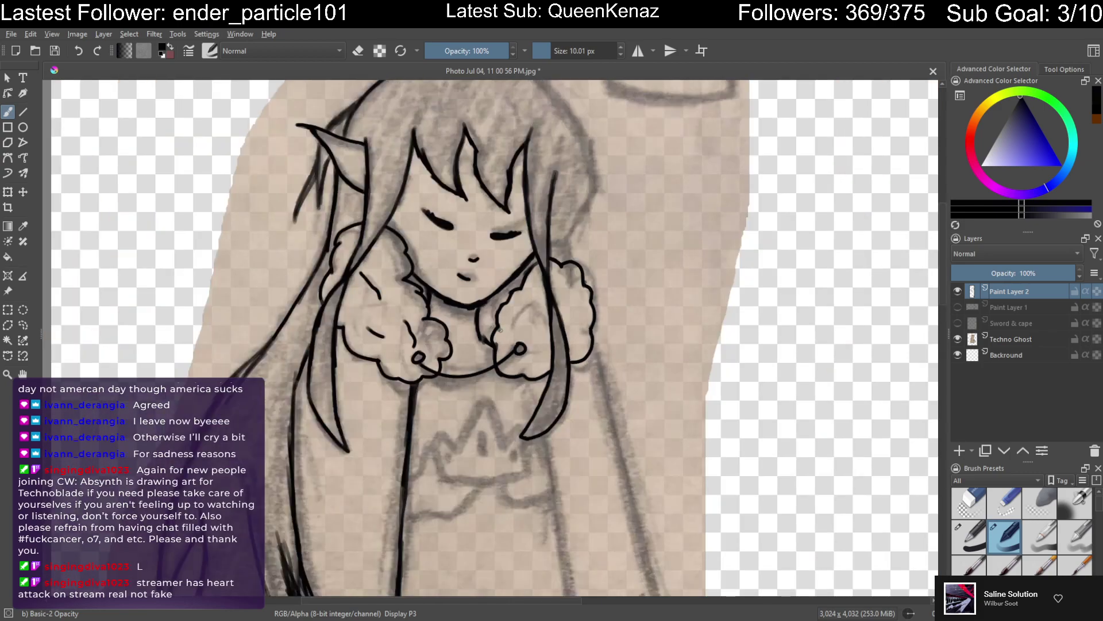
Remove the dark neck strokes and redraw a soft black neck line from chin to left collar
scroll(493, 333, "down", 2)
scroll(478, 329, "up", 4)
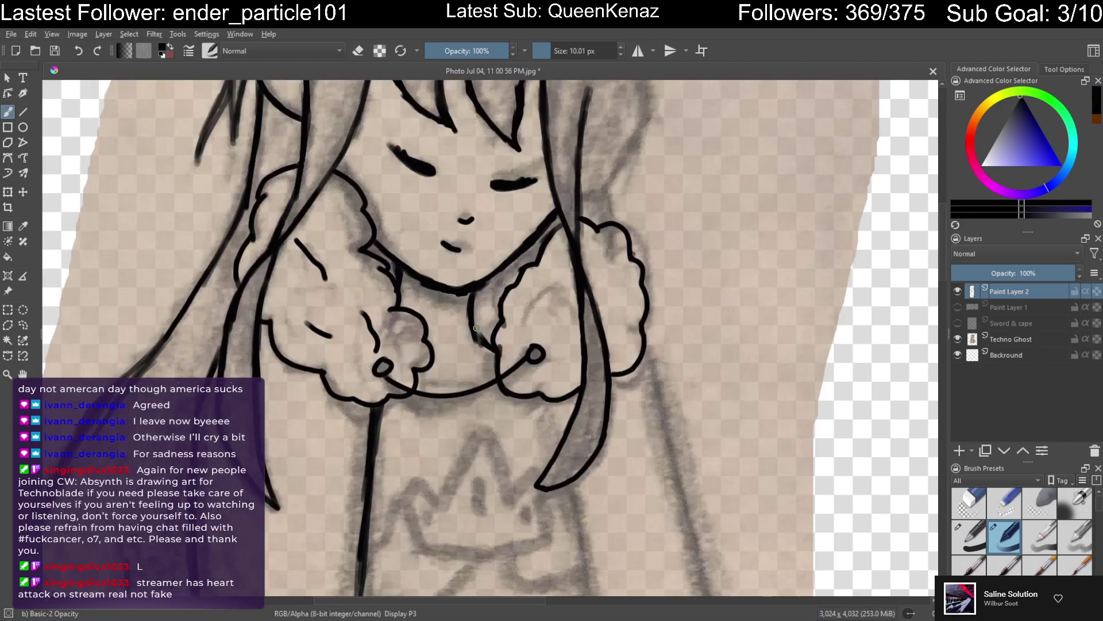
left_click_drag(407, 279, 448, 381)
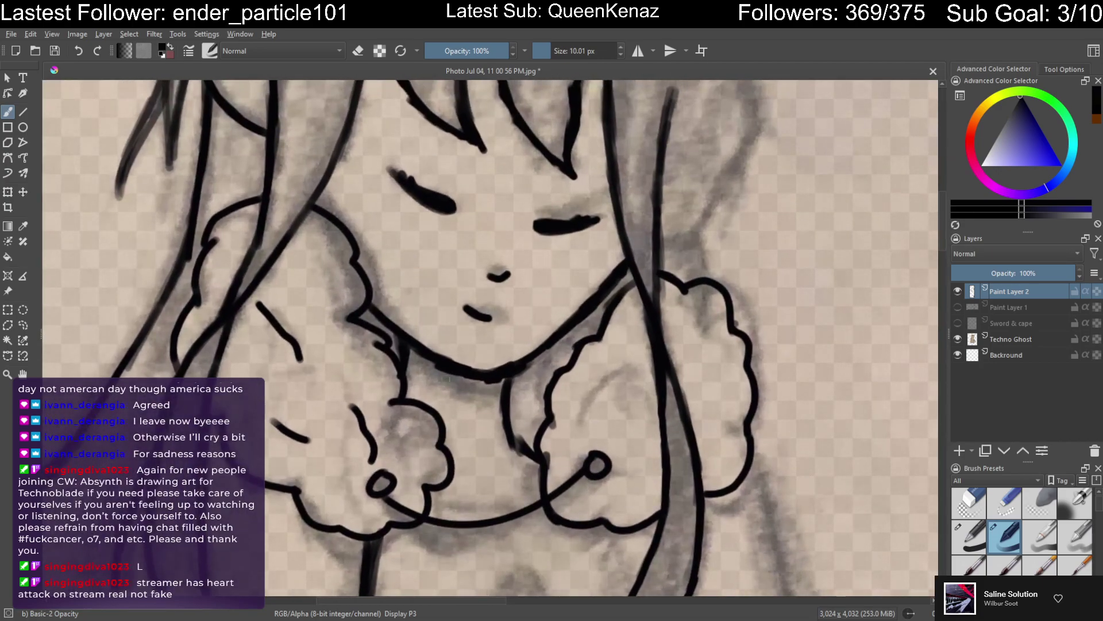
key("ctrl+z")
key("ctrl+z")
key("ctrl+z")
left_click_drag(394, 331, 392, 347)
left_click(516, 380, "ctrl")
mouse_move(520, 373)
left_mouse_down()
mouse_move(506, 408)
mouse_move(538, 453)
left_mouse_up()
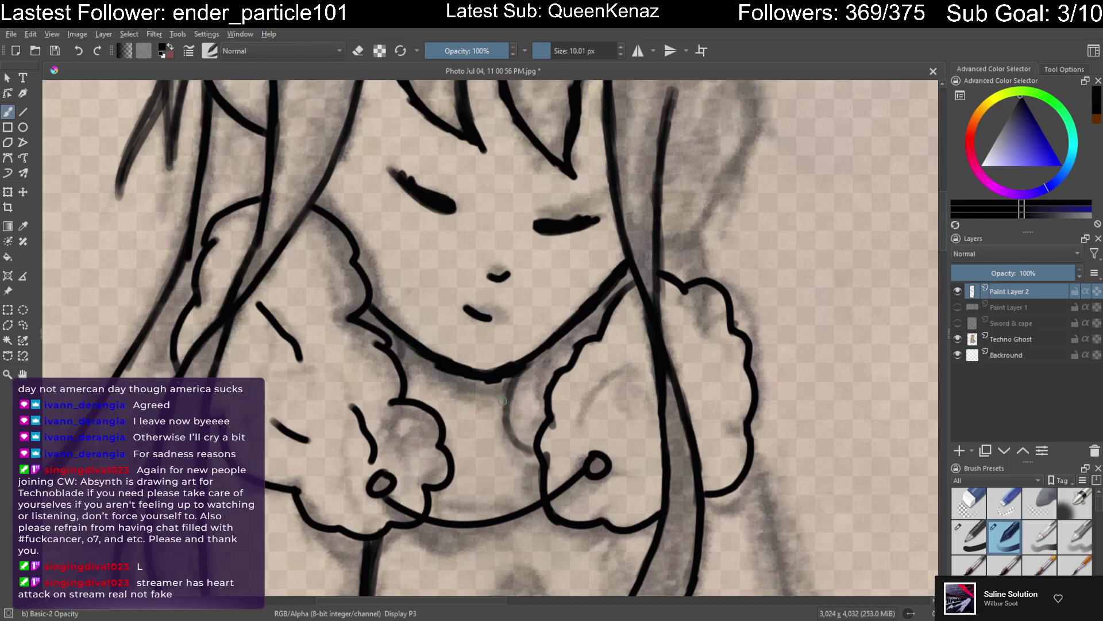
Ink the right edge of the hair down to join the curve below
left_click_drag(555, 407, 520, 508)
mouse_move(584, 336)
left_mouse_down()
mouse_move(549, 337)
mouse_move(487, 366)
mouse_move(475, 426)
mouse_move(457, 397)
left_mouse_up()
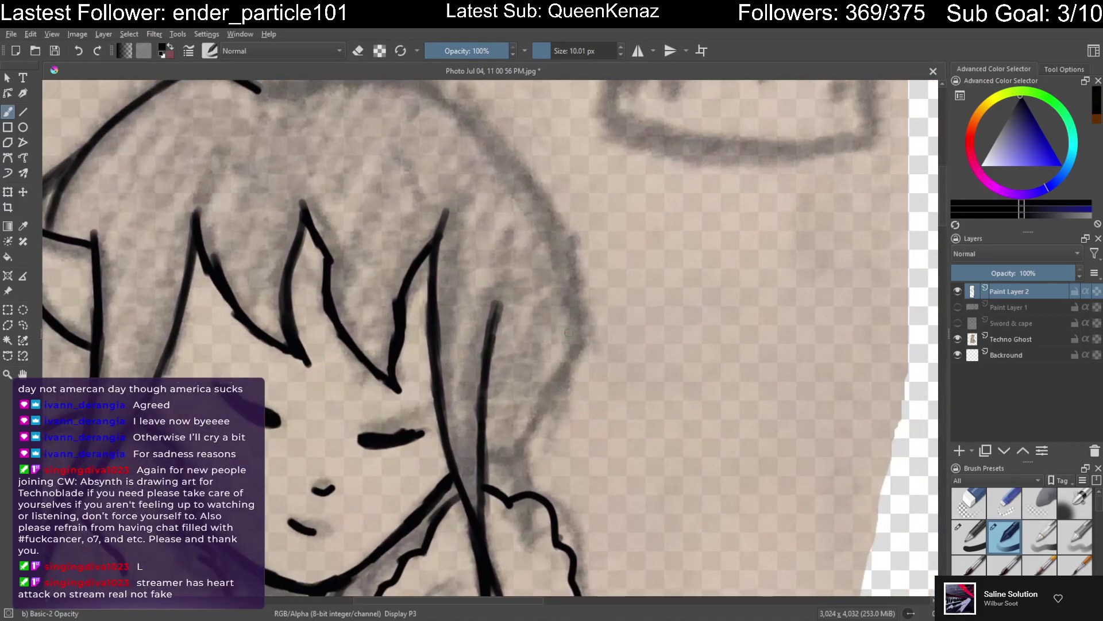
mouse_move(559, 248)
left_mouse_down()
mouse_move(580, 324)
mouse_move(552, 389)
left_mouse_up()
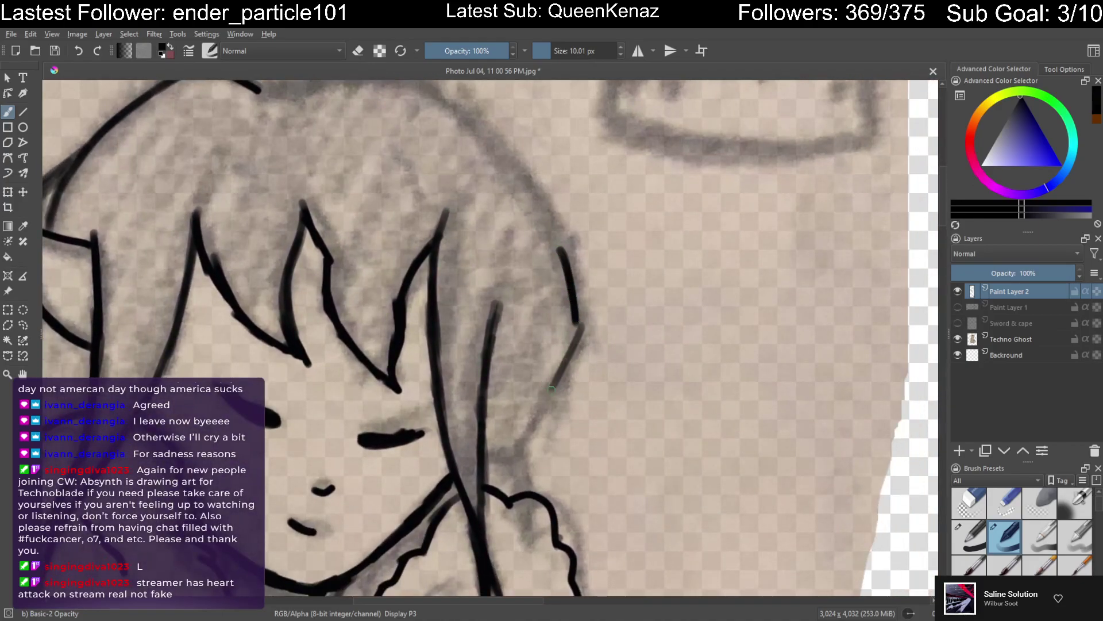
left_click_drag(575, 326, 522, 454)
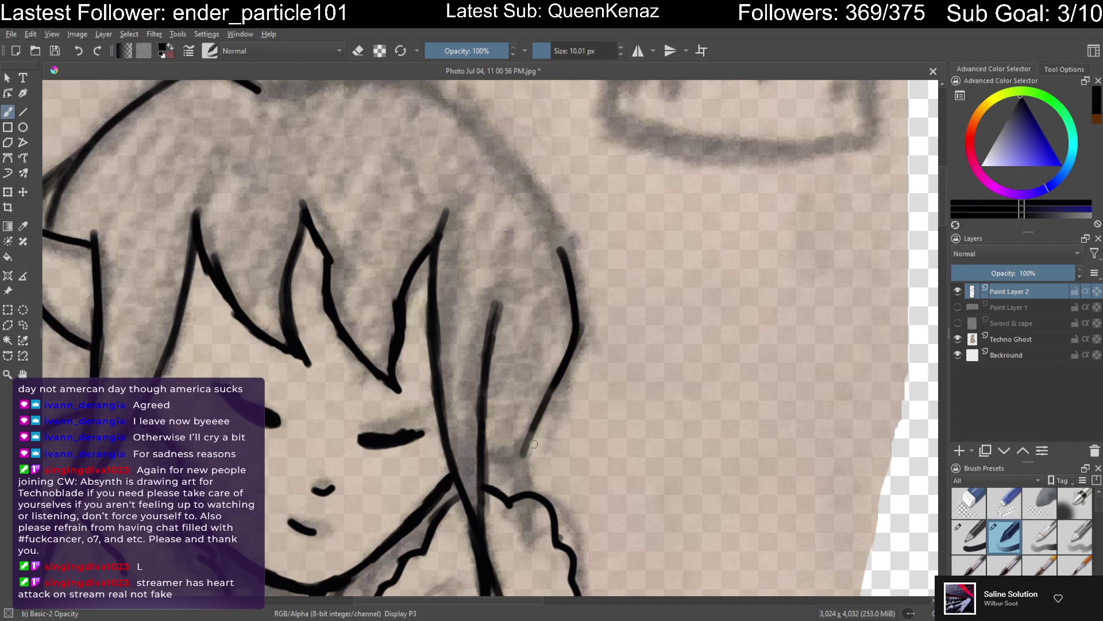
mouse_move(537, 493)
left_mouse_down()
mouse_move(523, 447)
mouse_move(527, 457)
mouse_move(531, 433)
mouse_move(518, 469)
mouse_move(552, 381)
left_mouse_up()
Ink the long outer hair outline and connect the top edge of the head
left_click_drag(520, 312, 574, 474)
left_click_drag(472, 236, 535, 311)
mouse_move(500, 262)
left_mouse_down()
mouse_move(575, 353)
mouse_move(554, 320)
mouse_move(616, 420)
mouse_move(549, 316)
left_mouse_up()
mouse_move(313, 274)
left_mouse_down()
mouse_move(362, 246)
mouse_move(465, 240)
mouse_move(411, 245)
left_mouse_up()
left_click_drag(306, 248, 327, 263)
Add a faint inner-ear stroke to the pointed left ear
left_click_drag(480, 399, 545, 262)
scroll(545, 262, "down", 3)
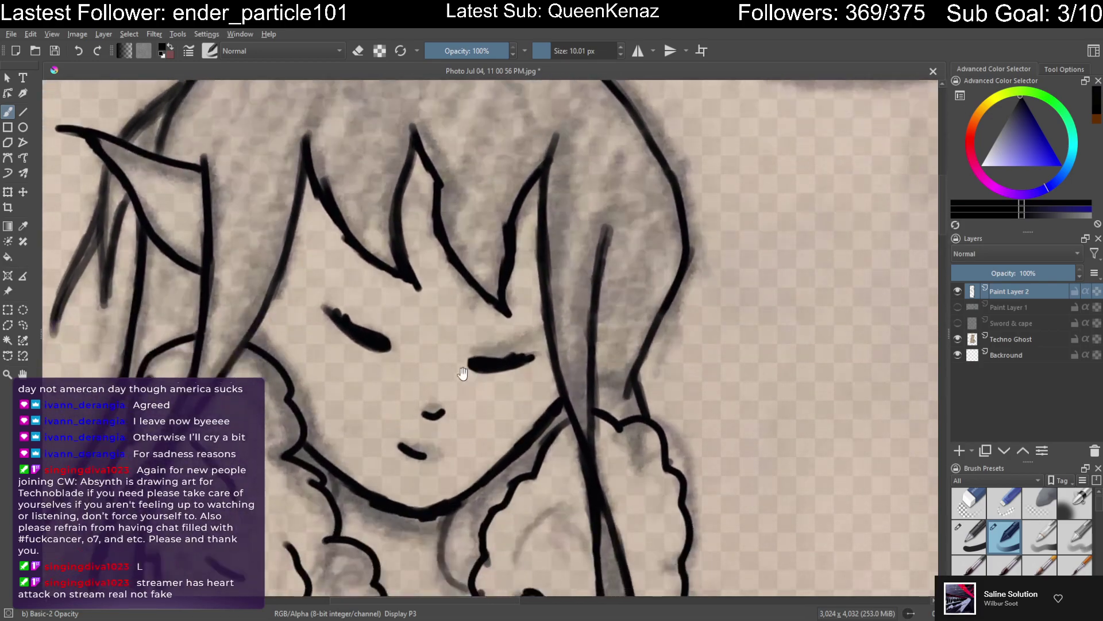
mouse_move(110, 164)
left_mouse_down()
mouse_move(179, 208)
mouse_move(162, 198)
mouse_move(183, 231)
left_mouse_up()
scroll(506, 407, "down", 5)
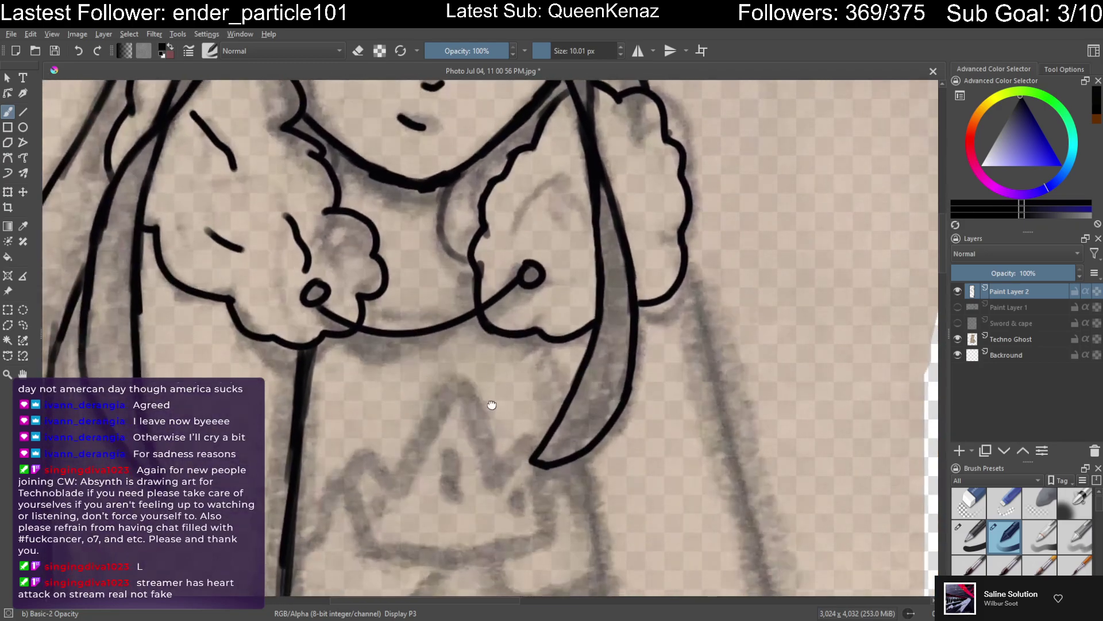
left_click_drag(492, 405, 529, 266)
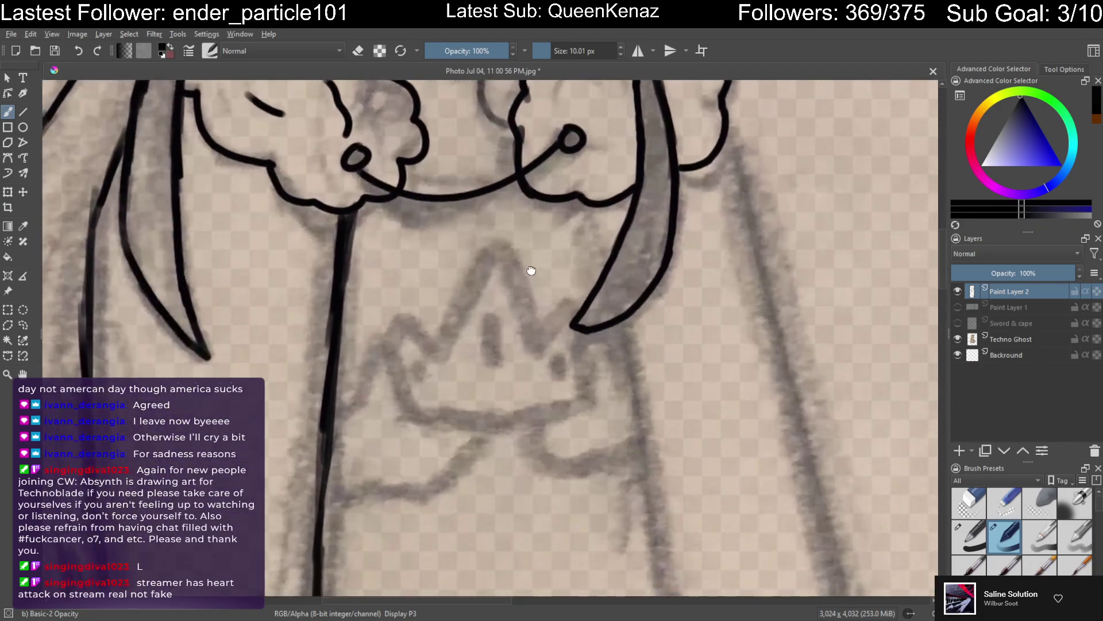
Ink a first long line down from the collar, undoing the overshooting lower part
left_click_drag(527, 188, 542, 250)
left_click_drag(562, 303, 578, 369)
left_click_drag(609, 436, 548, 159)
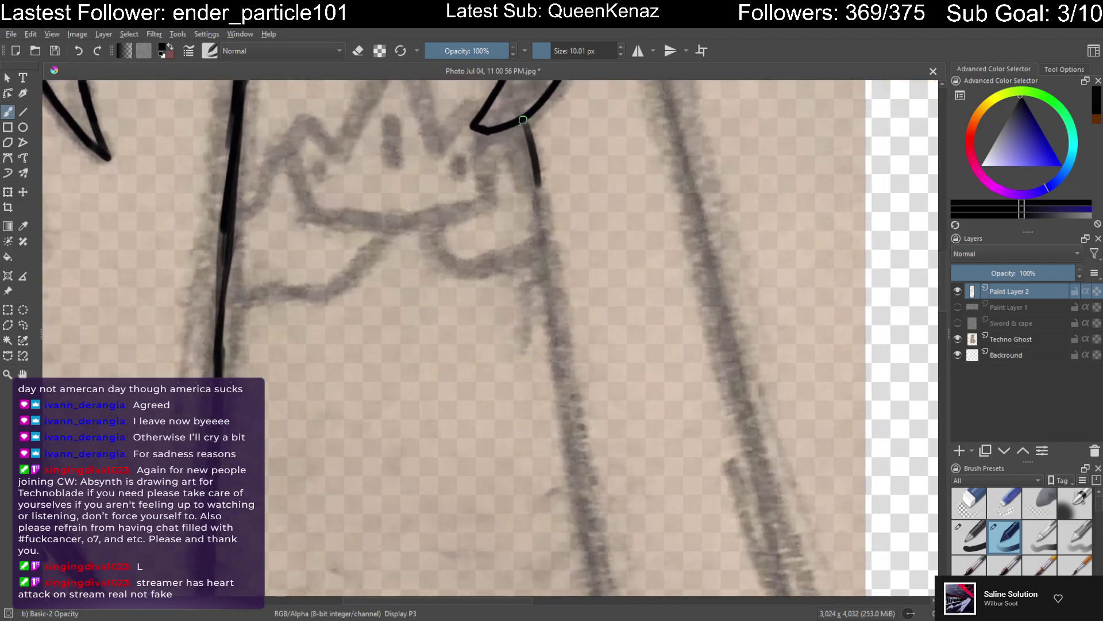
left_click_drag(523, 120, 541, 315)
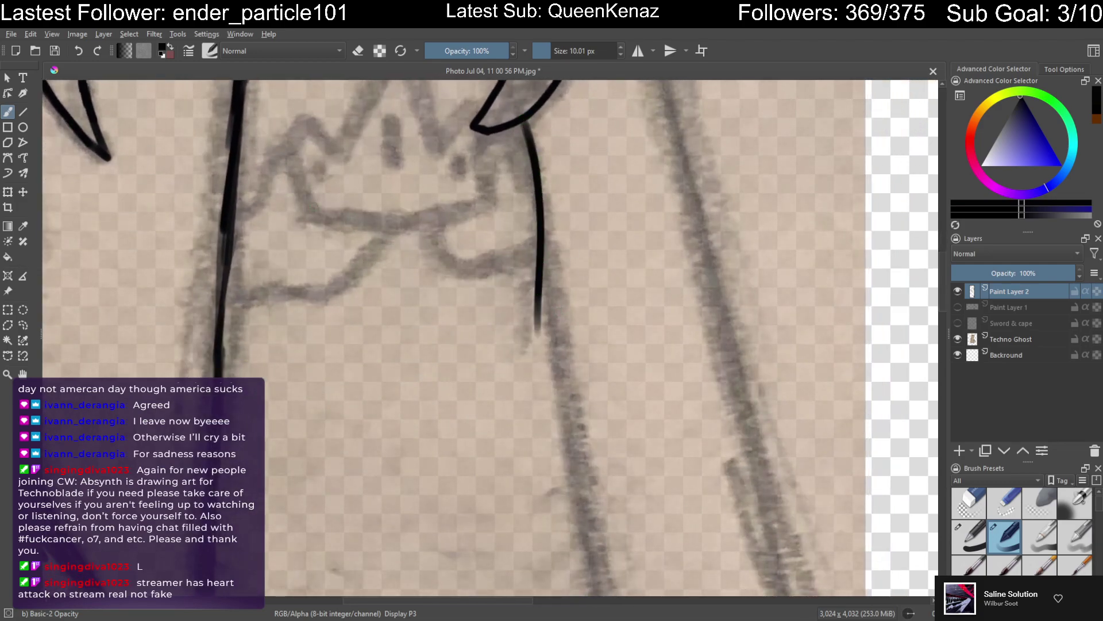
key("ctrl+z")
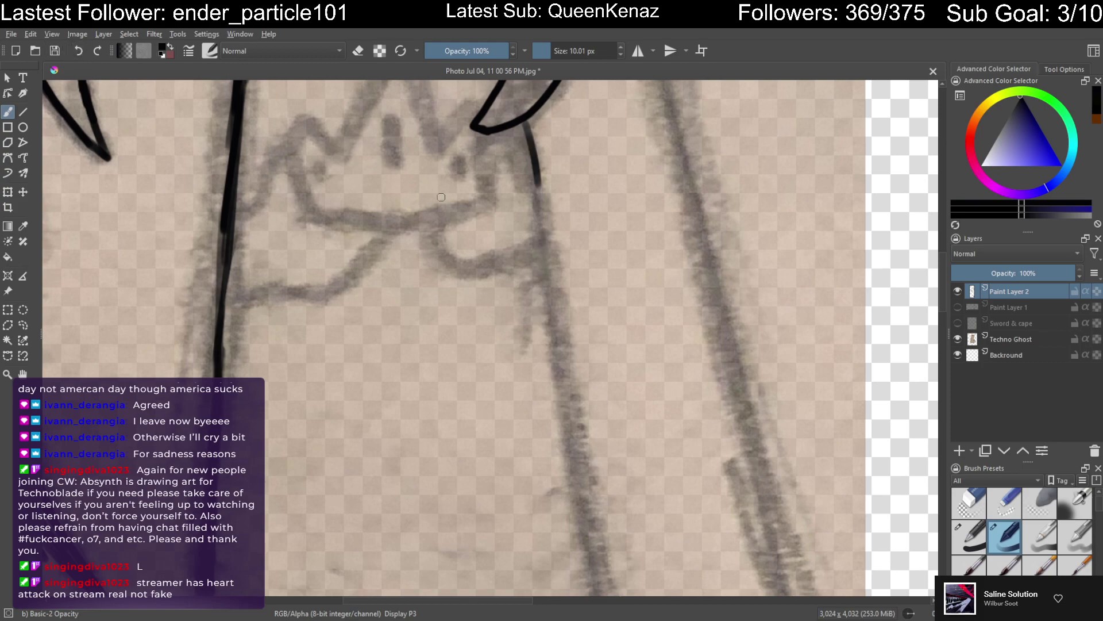
Trace the body line down from the collar tip in repeated overlapping strokes
scroll(484, 296, "down", 2)
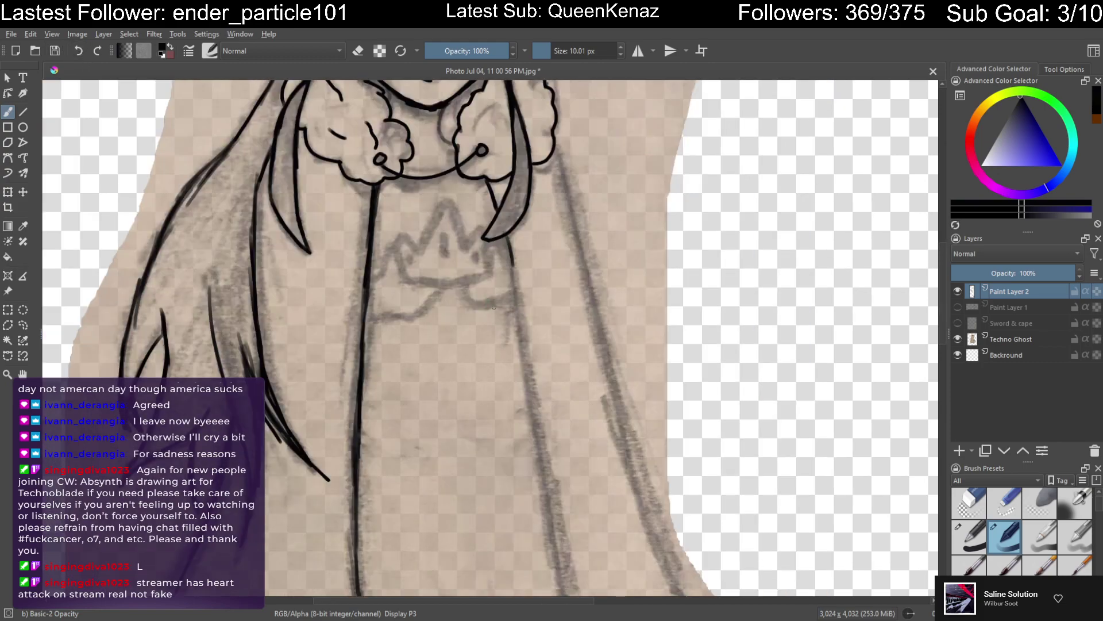
left_click_drag(547, 397, 487, 281)
left_click_drag(455, 136, 484, 262)
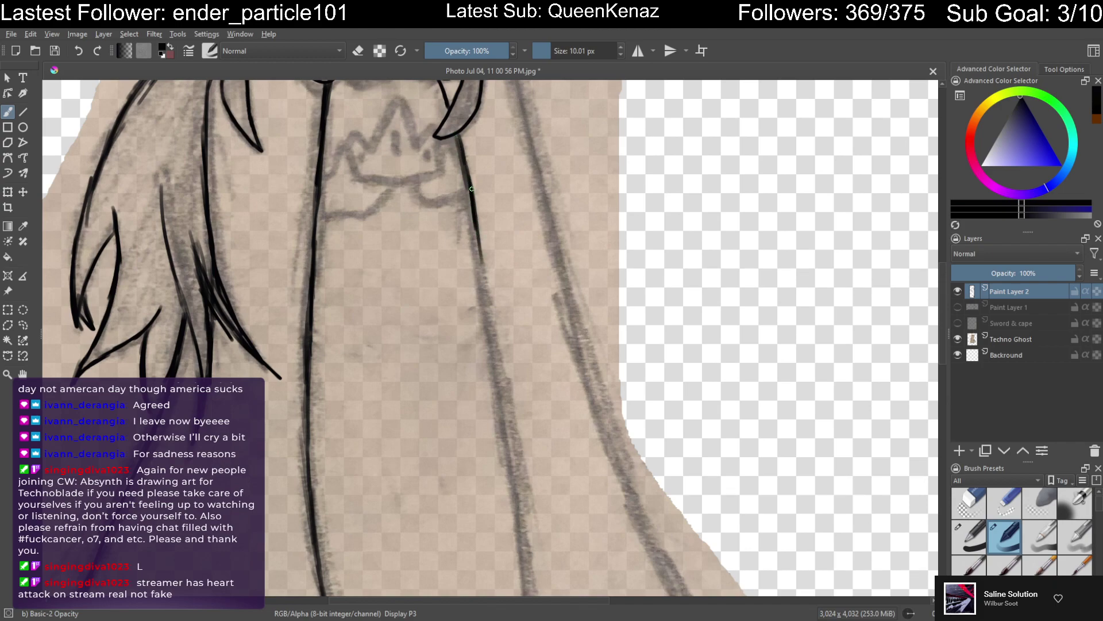
left_click_drag(474, 213, 498, 351)
left_click_drag(485, 289, 502, 377)
left_click_drag(491, 310, 508, 428)
left_click_drag(525, 480, 507, 349)
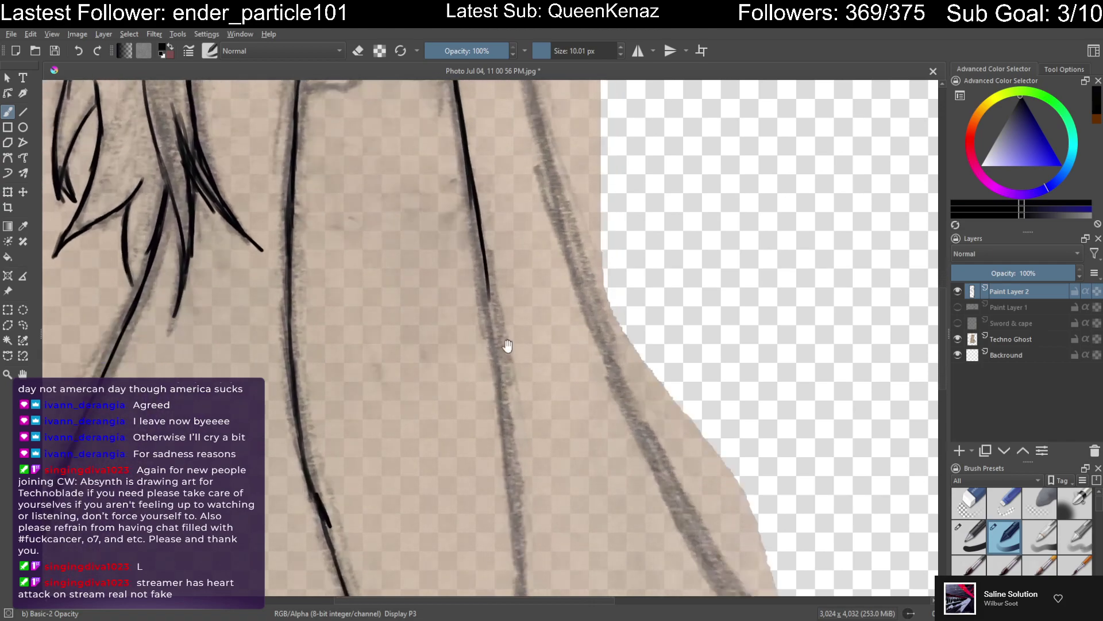
left_click_drag(477, 213, 488, 300)
left_click_drag(482, 262, 496, 367)
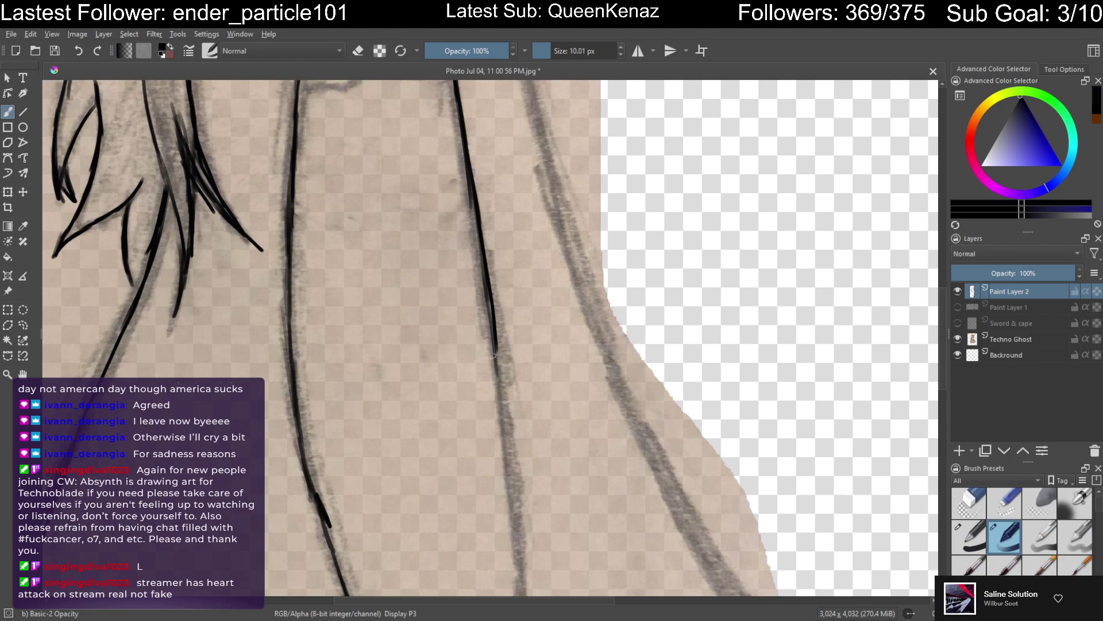
left_click_drag(490, 282, 498, 363)
left_click_drag(494, 313, 503, 413)
left_click_drag(496, 336, 503, 440)
mouse_move(510, 487)
left_mouse_down()
mouse_move(505, 355)
mouse_move(469, 239)
left_mouse_up()
Ink over the grey sketch line, thickening it down to the lower outline curve
left_click_drag(455, 141, 462, 206)
left_click_drag(459, 163, 472, 258)
left_click_drag(464, 197, 475, 307)
mouse_move(467, 233)
left_mouse_down()
mouse_move(482, 440)
mouse_move(459, 504)
mouse_move(481, 439)
mouse_move(482, 368)
left_mouse_up()
left_click_drag(463, 223, 477, 304)
mouse_move(482, 374)
left_mouse_down()
mouse_move(476, 254)
mouse_move(480, 355)
mouse_move(458, 185)
left_mouse_up()
mouse_move(463, 251)
left_mouse_down()
mouse_move(483, 368)
mouse_move(481, 457)
left_mouse_up()
left_click_drag(494, 536, 424, 323)
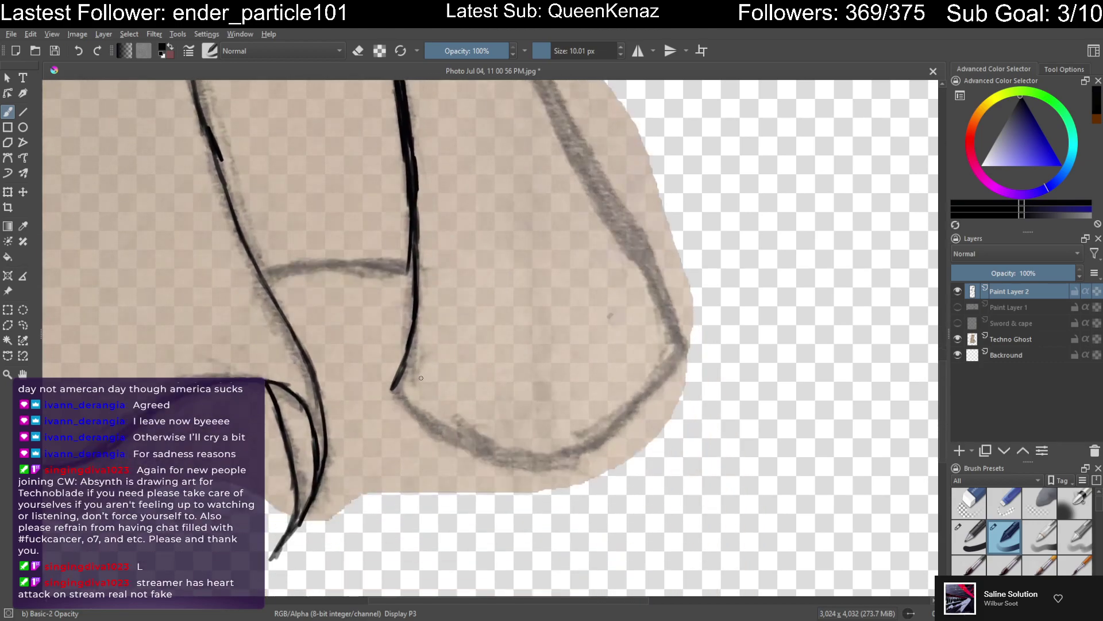
Zoom in on the bottom of the body and curve the line into the hem
left_click_drag(424, 461, 457, 440)
key("ctrl+plus")
scroll(431, 435, "up", 2)
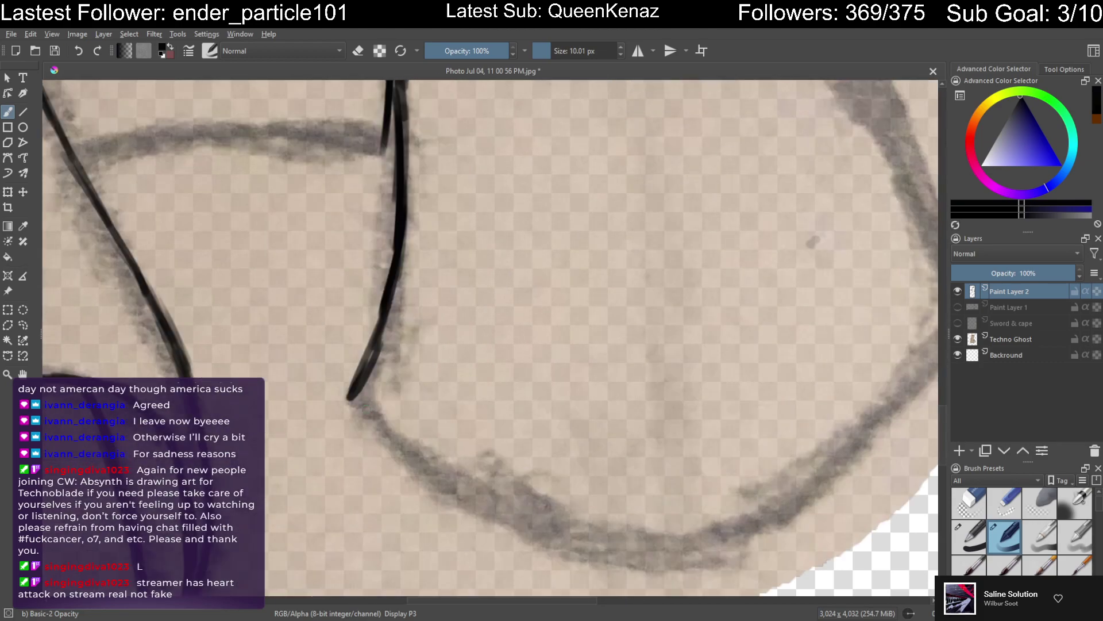
mouse_move(351, 396)
left_mouse_down()
mouse_move(419, 474)
mouse_move(467, 507)
left_mouse_up()
left_click_drag(411, 474, 554, 547)
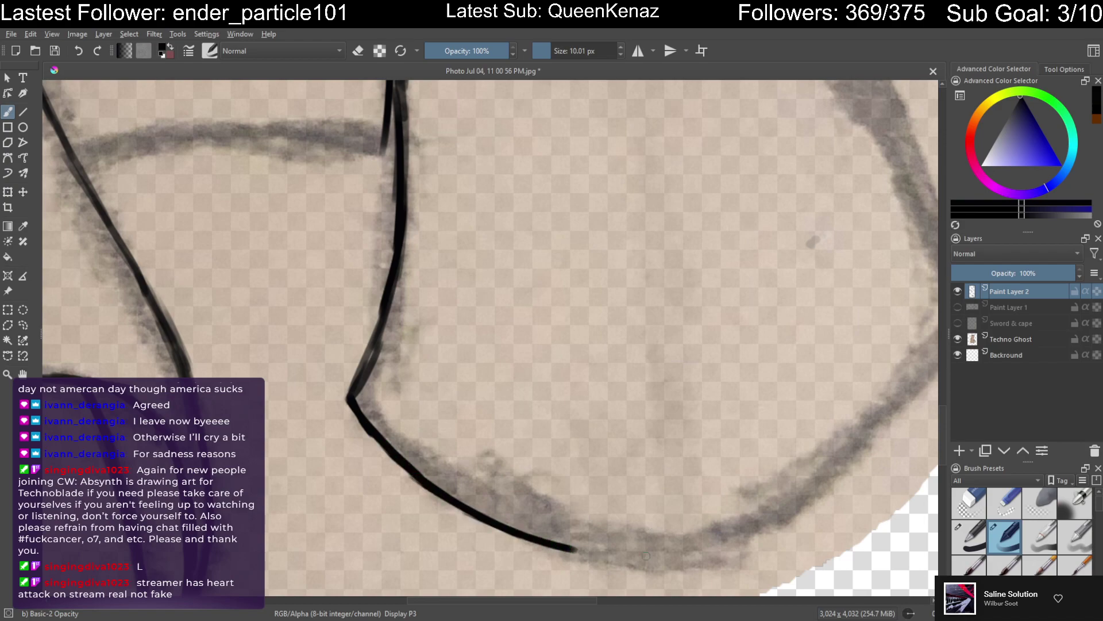
Extend the hem curve up to the right, ending in a sharp right corner
mouse_move(609, 464)
left_mouse_down()
mouse_move(421, 377)
mouse_move(384, 427)
left_mouse_up()
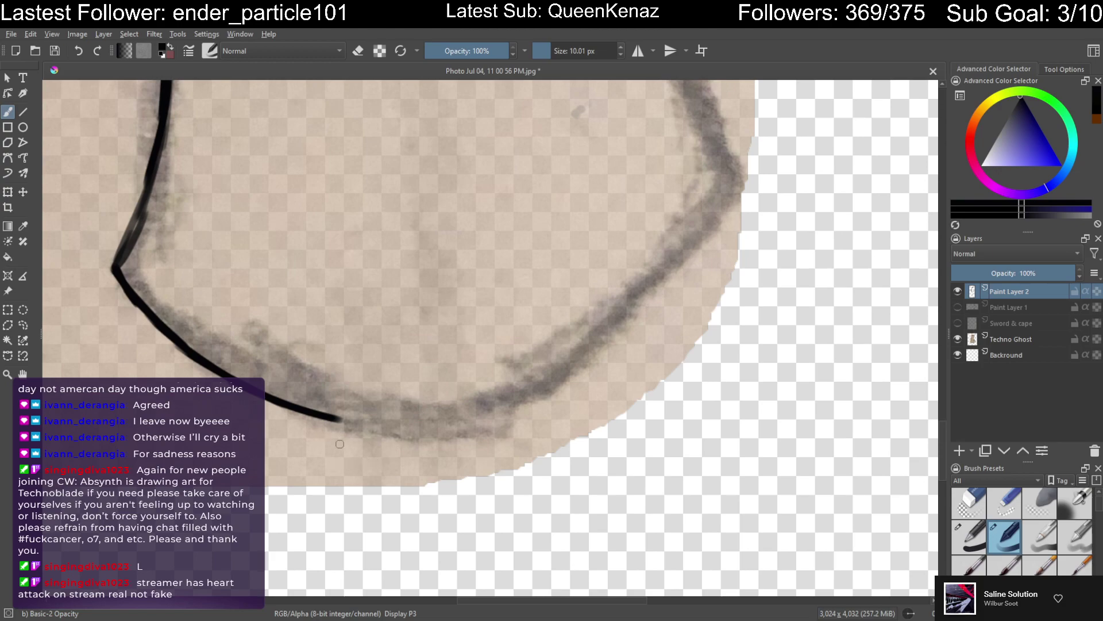
mouse_move(324, 423)
left_mouse_down()
mouse_move(423, 424)
mouse_move(561, 365)
left_mouse_up()
left_click_drag(520, 397, 592, 340)
left_click_drag(541, 386, 613, 307)
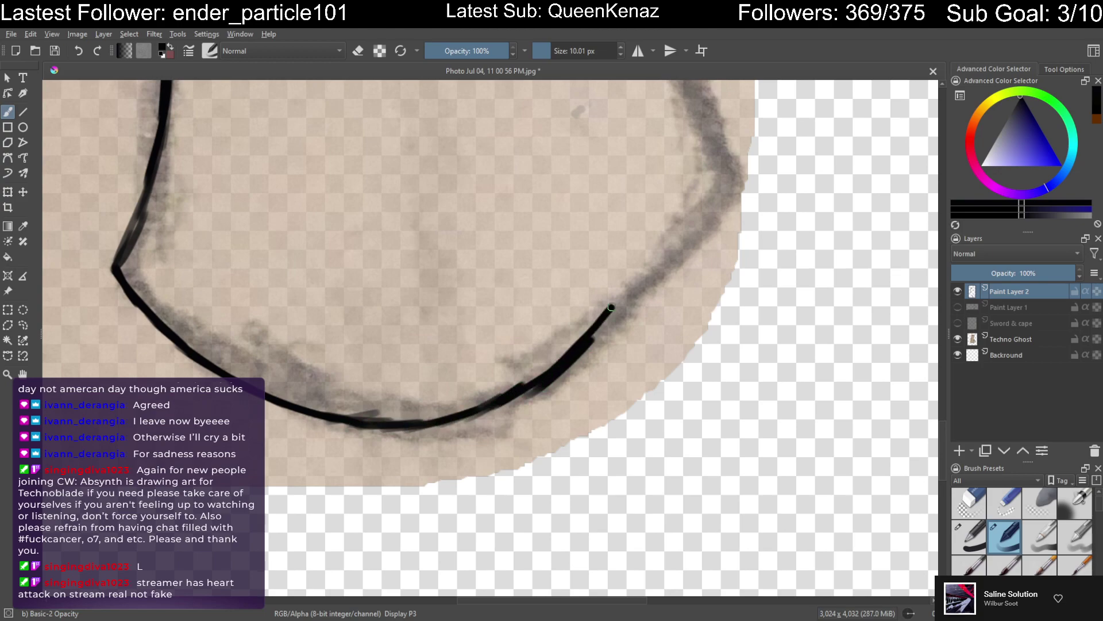
left_click_drag(569, 366, 637, 280)
left_click_drag(622, 303, 661, 271)
mouse_move(721, 144)
left_mouse_down()
mouse_move(729, 185)
mouse_move(659, 260)
left_mouse_up()
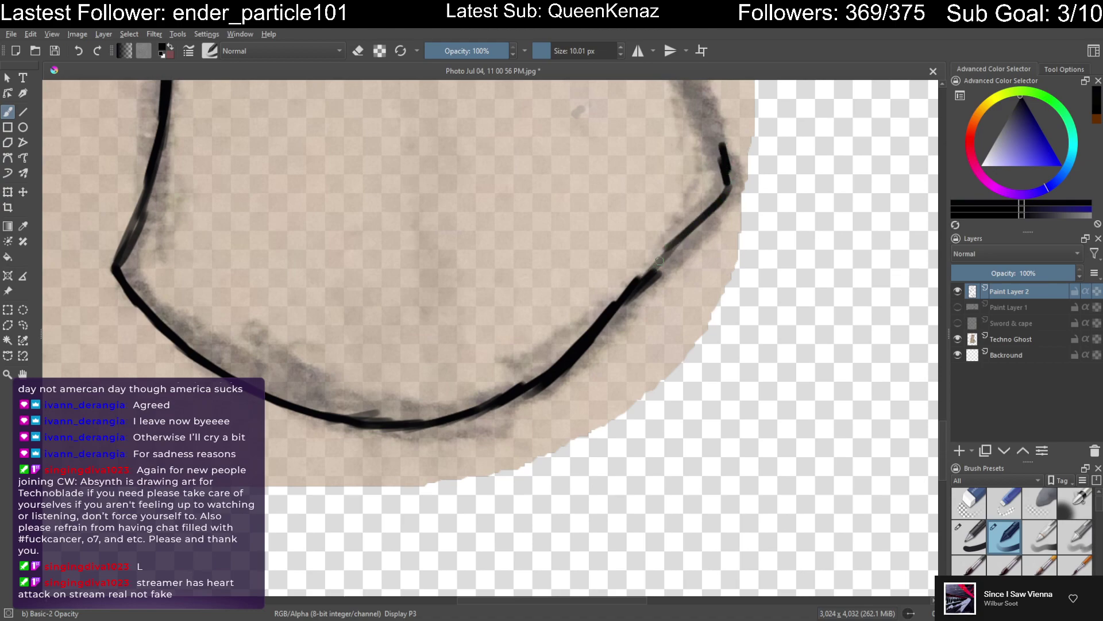
mouse_move(625, 300)
left_mouse_down()
mouse_move(731, 193)
mouse_move(723, 143)
mouse_move(668, 400)
left_mouse_up()
Ink a doubled line rising from the corner along the body's right edge
key("space")
left_click_drag(579, 162, 640, 311)
left_click_drag(620, 225, 668, 355)
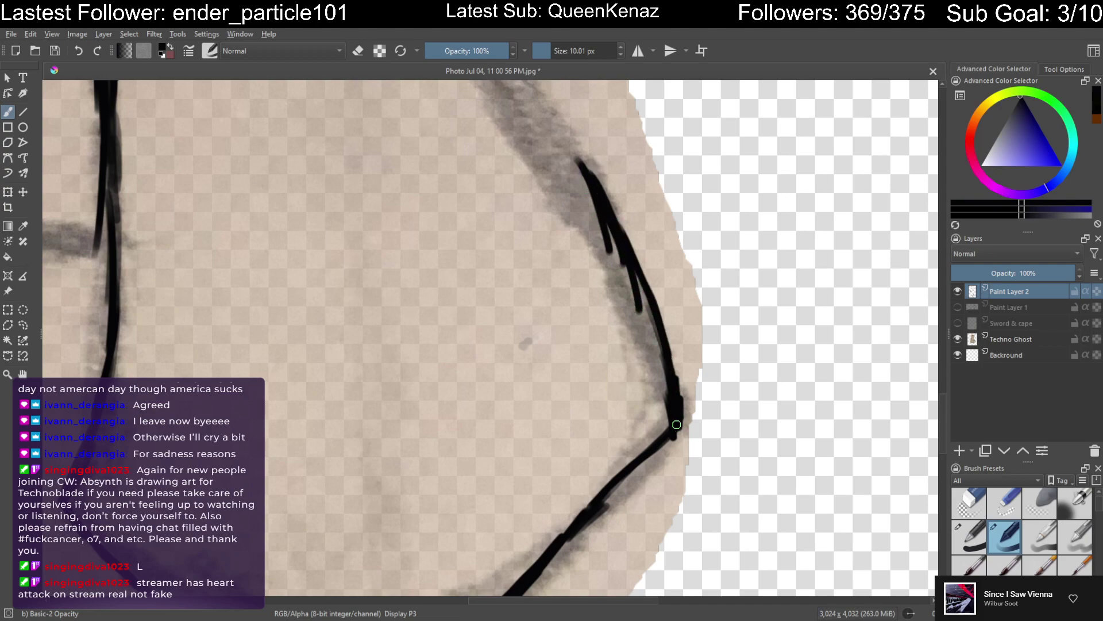
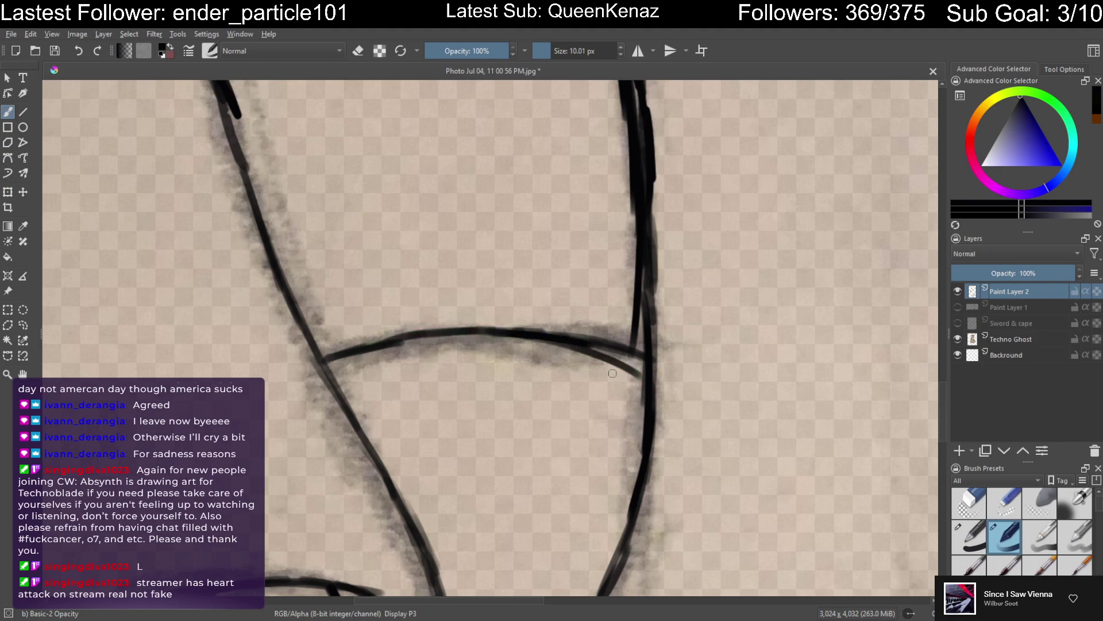
Redo the curved hem line thicker on both sides and darken the diagonal robe line
key("ctrl+z")
mouse_move(530, 330)
left_mouse_down()
mouse_move(600, 334)
mouse_move(583, 335)
mouse_move(646, 352)
left_mouse_up()
mouse_move(397, 331)
left_mouse_down()
mouse_move(341, 353)
mouse_move(404, 336)
mouse_move(333, 361)
mouse_move(425, 333)
left_mouse_up()
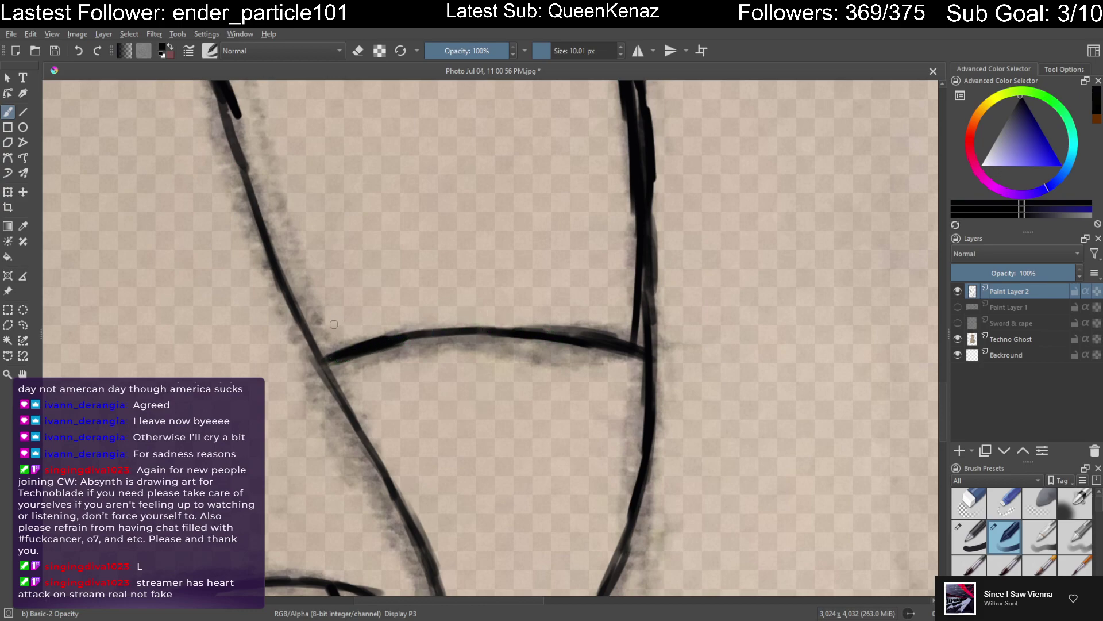
left_click_drag(293, 304, 358, 427)
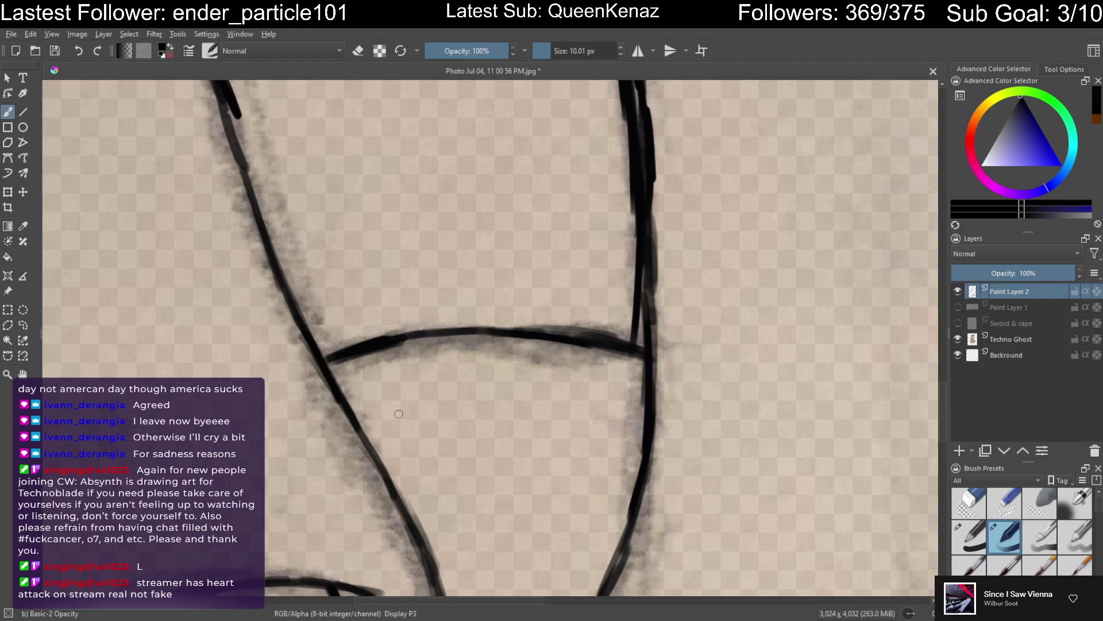
key("ctrl+minus")
key("ctrl+minus")
key("ctrl+minus")
key("ctrl+minus")
key("ctrl+minus")
key("ctrl+minus")
left_click_drag(451, 248, 476, 384)
left_click_drag(472, 328, 470, 436)
mouse_move(463, 357)
left_mouse_down()
mouse_move(462, 456)
mouse_move(461, 386)
left_mouse_up()
On a new paint layer, ink the emblem's left side and redraw its lower edge
scroll(473, 400, "up", 8)
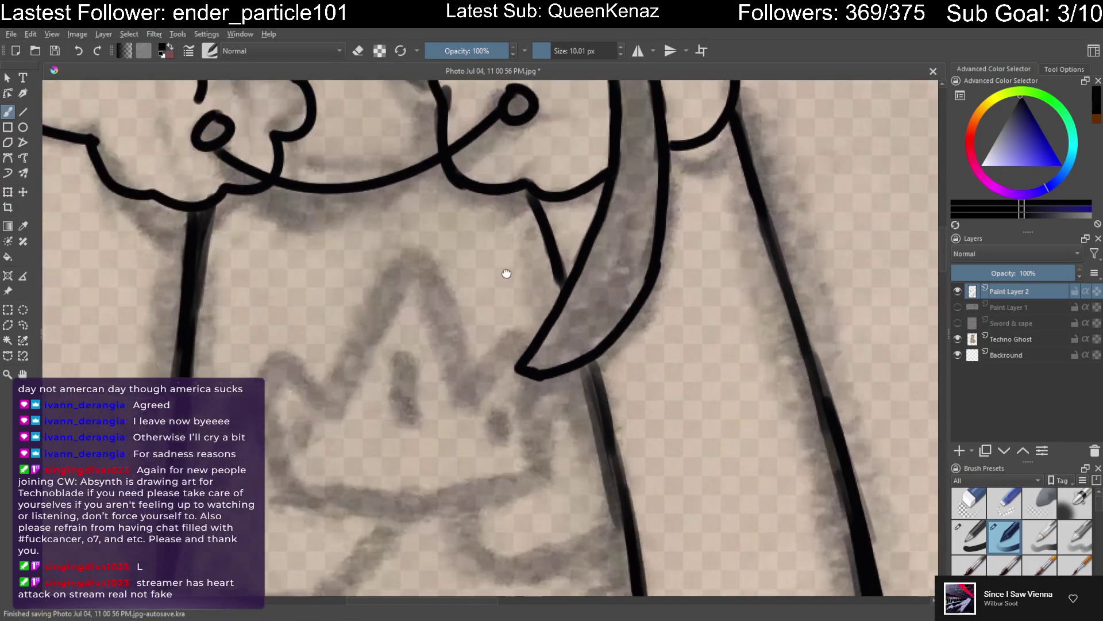
left_click_drag(436, 429, 512, 292)
left_click(958, 451)
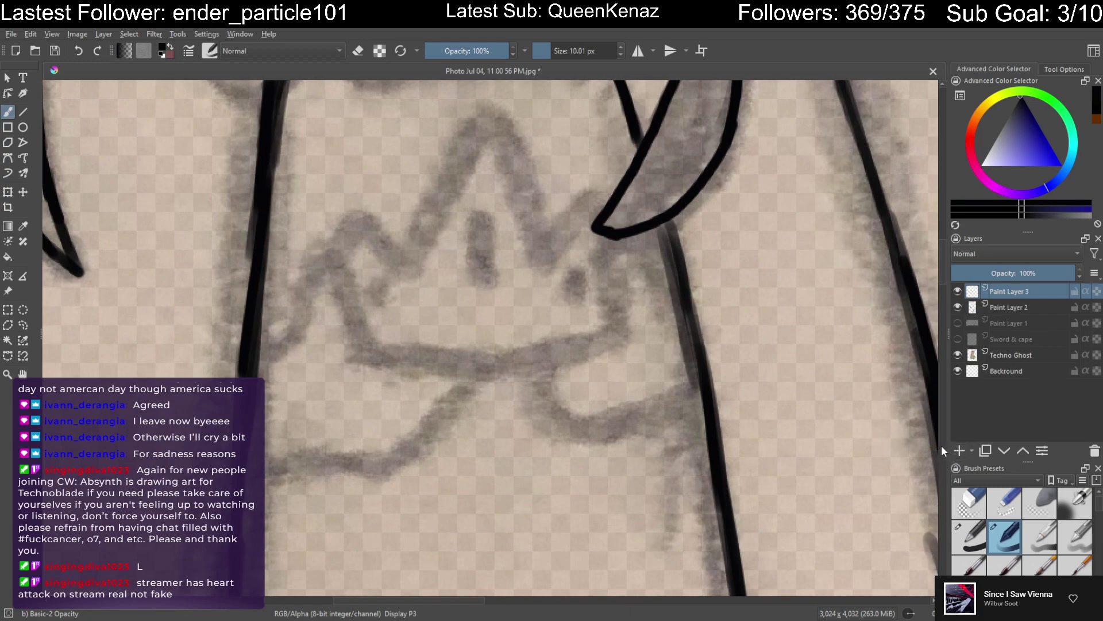
mouse_move(251, 351)
left_mouse_down()
mouse_move(279, 347)
mouse_move(317, 254)
mouse_move(354, 348)
mouse_move(433, 373)
mouse_move(470, 370)
mouse_move(417, 434)
mouse_move(386, 449)
mouse_move(396, 447)
mouse_move(348, 438)
left_mouse_up()
left_click_drag(253, 473, 355, 441)
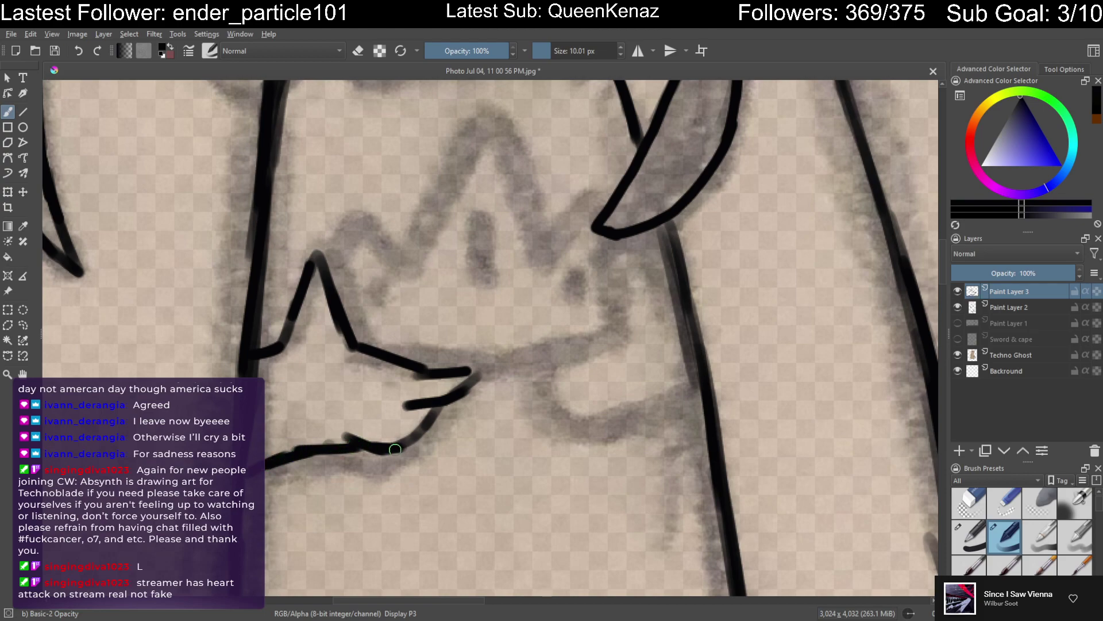
key("ctrl+z")
key("ctrl+z")
key("ctrl+z")
key("ctrl+z")
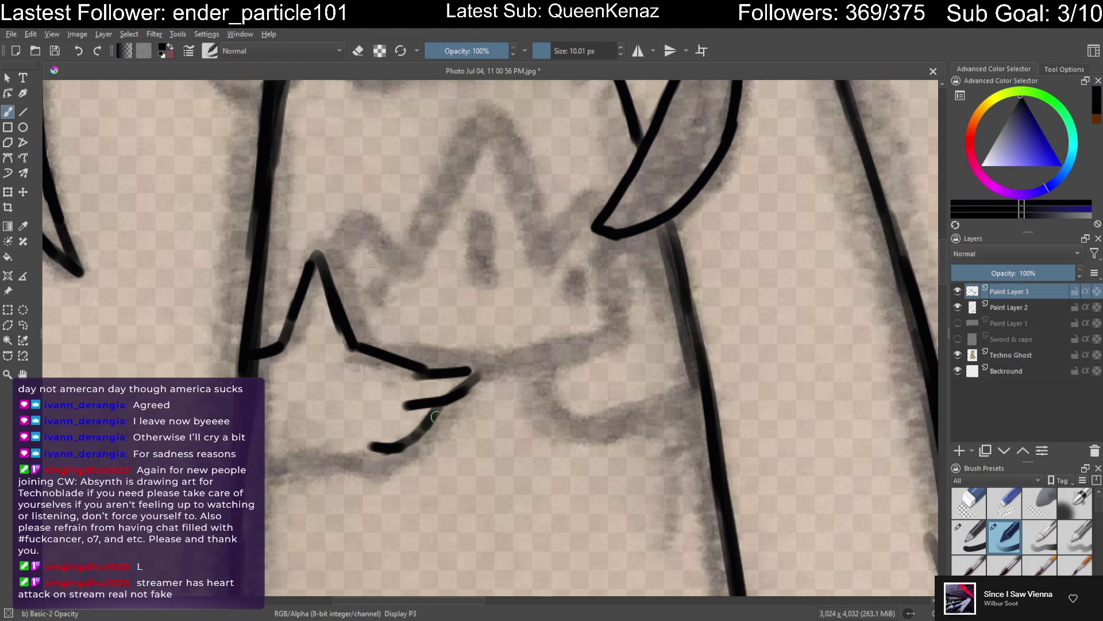
key("ctrl+z")
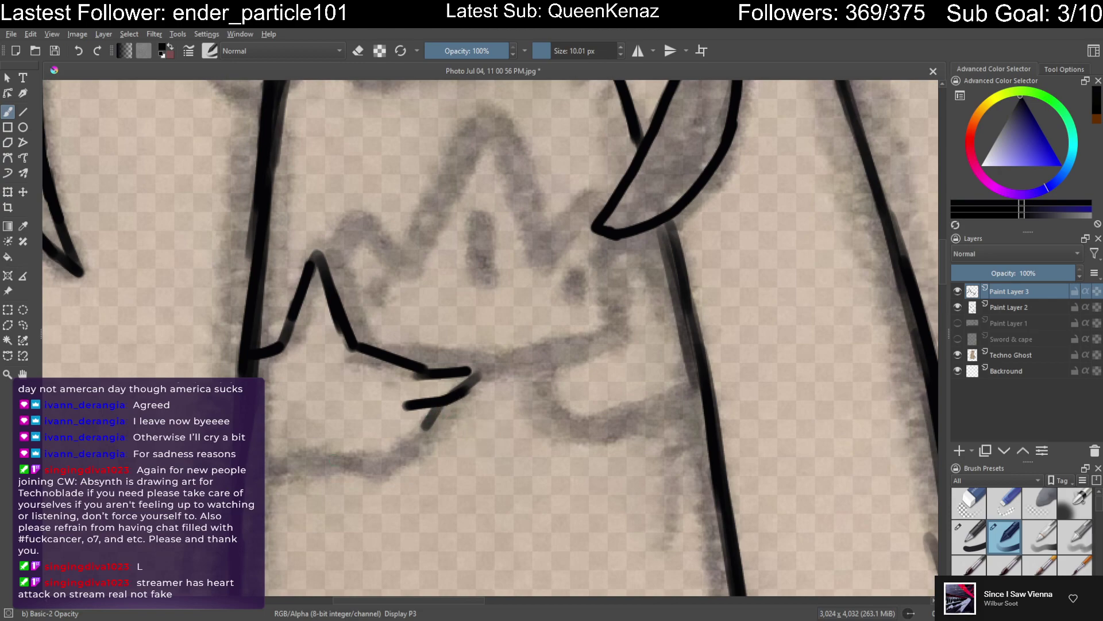
mouse_move(265, 469)
left_mouse_down()
mouse_move(402, 460)
mouse_move(393, 457)
mouse_move(425, 442)
mouse_move(459, 398)
left_mouse_up()
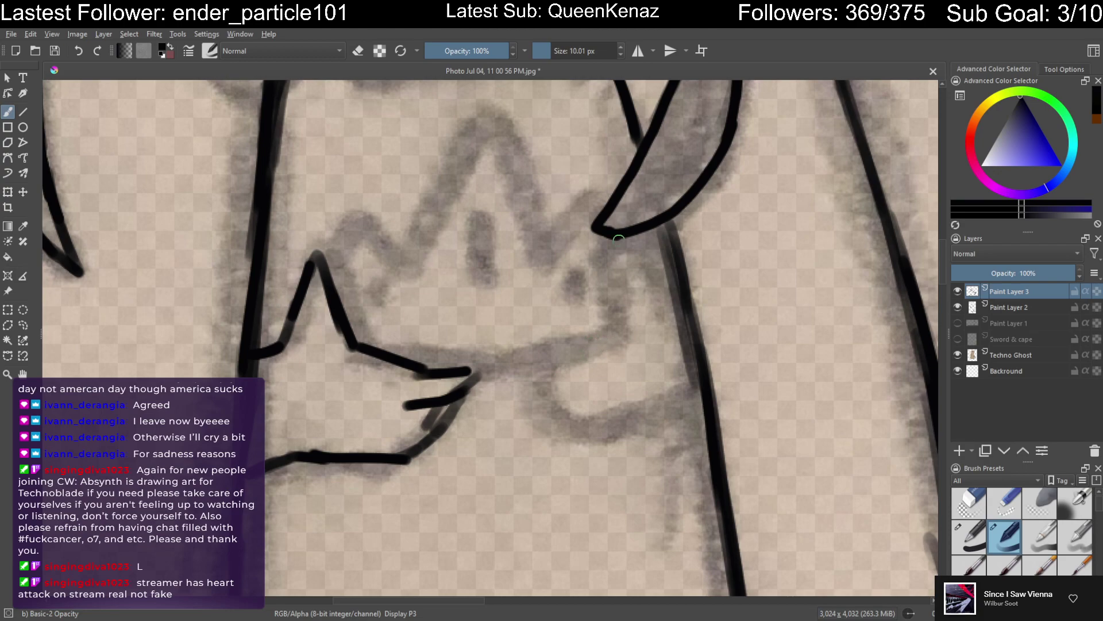
Trace the emblem's right side down to the base and join the two base lines
mouse_move(618, 261)
left_mouse_down()
mouse_move(615, 322)
mouse_move(619, 254)
mouse_move(635, 258)
mouse_move(661, 303)
left_mouse_up()
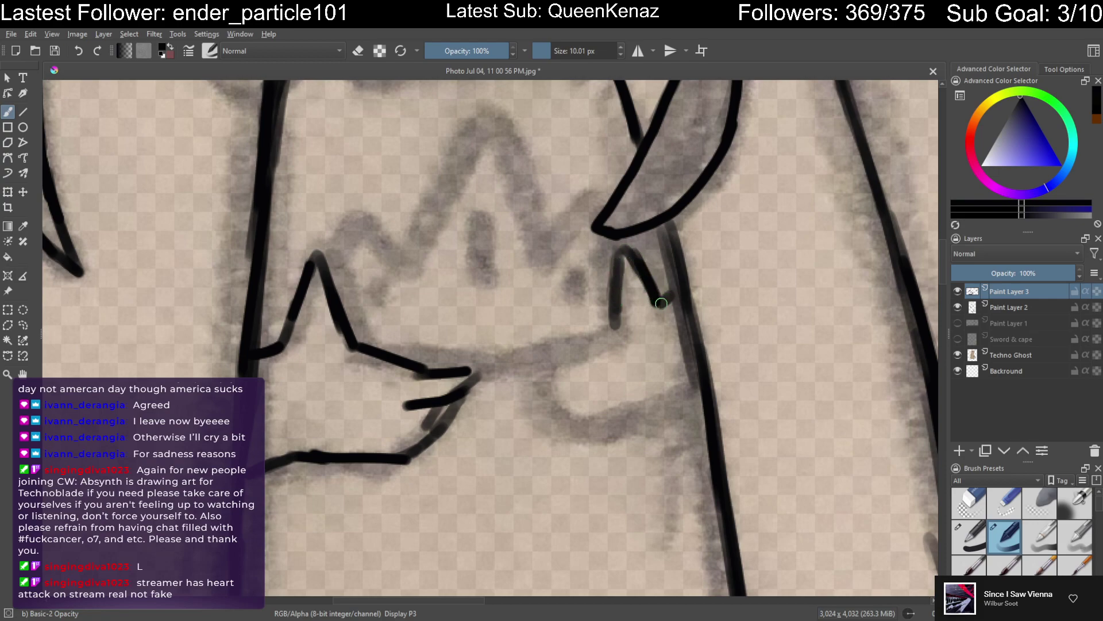
mouse_move(611, 331)
left_mouse_down()
mouse_move(525, 375)
mouse_move(559, 384)
mouse_move(566, 411)
mouse_move(596, 425)
mouse_move(577, 425)
mouse_move(659, 406)
left_mouse_up()
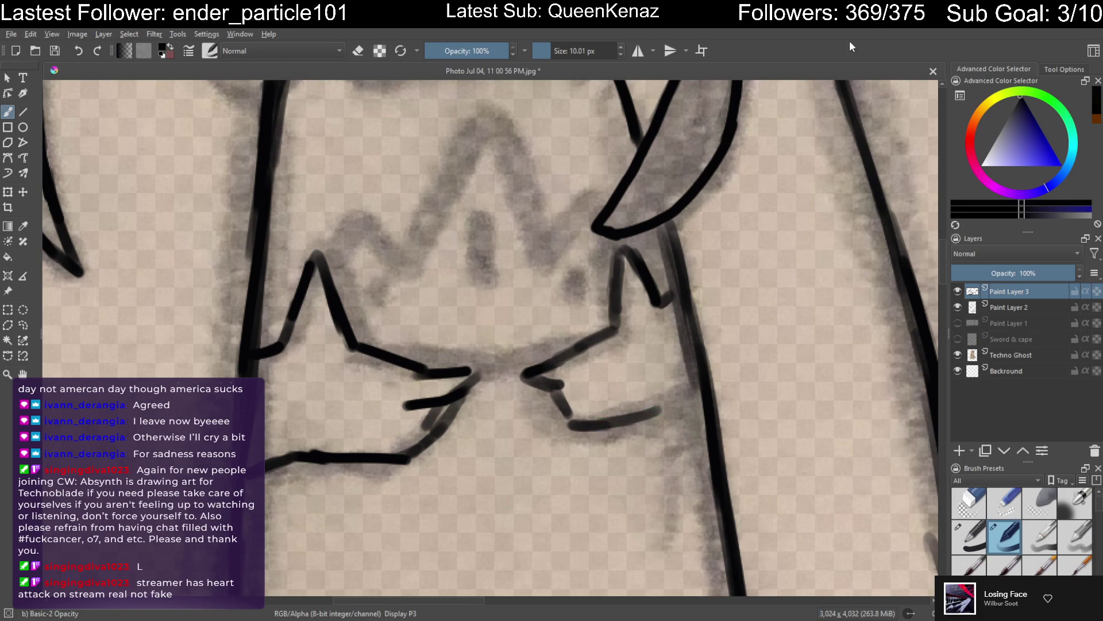
mouse_move(569, 415)
left_mouse_down()
mouse_move(573, 426)
mouse_move(604, 425)
mouse_move(687, 398)
mouse_move(673, 396)
left_mouse_up()
mouse_move(558, 376)
left_mouse_down()
mouse_move(583, 383)
mouse_move(557, 385)
mouse_move(572, 390)
left_mouse_up()
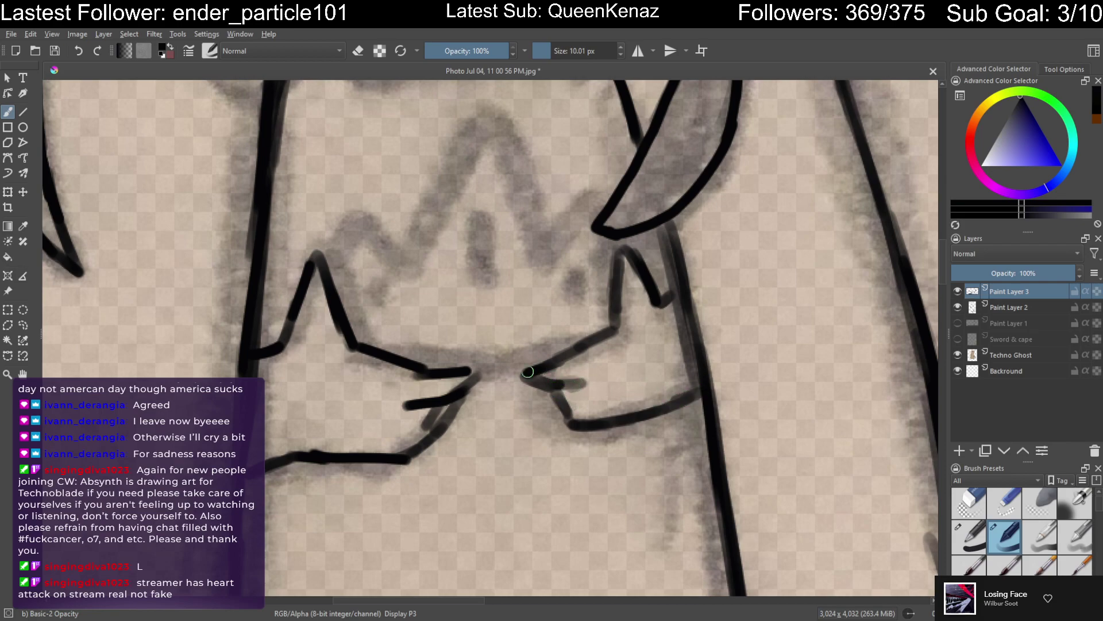
left_click_drag(462, 373, 547, 386)
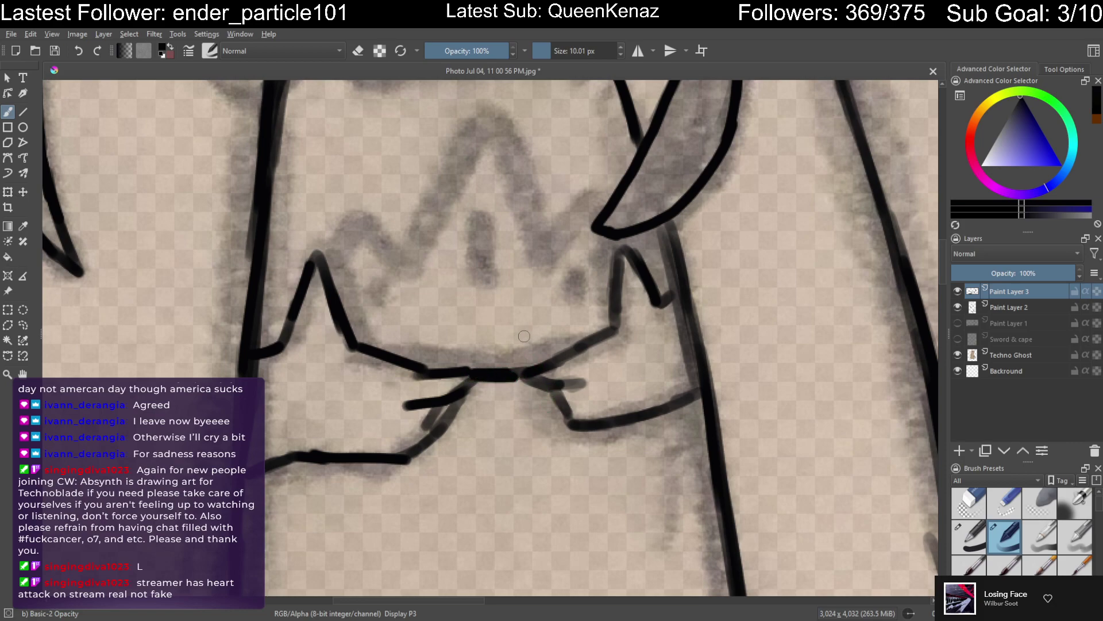
left_click_drag(514, 287, 533, 342)
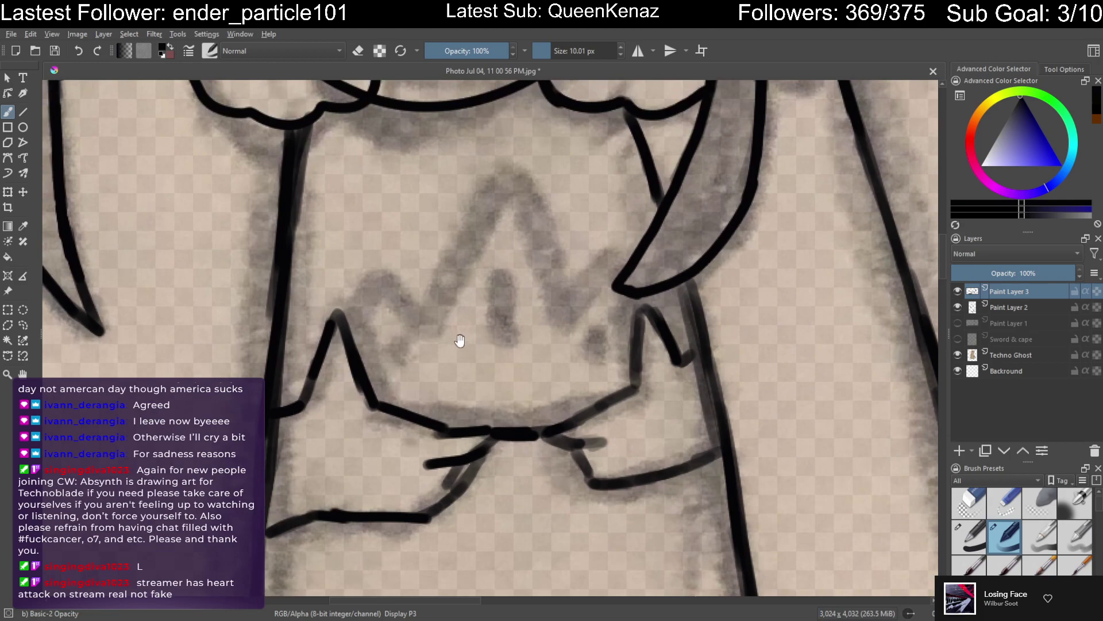
Ink the emblem's left crown points and both sides of the central gem
mouse_move(422, 326)
left_mouse_down()
mouse_move(462, 237)
mouse_move(446, 275)
mouse_move(505, 185)
mouse_move(560, 310)
mouse_move(588, 294)
mouse_move(570, 314)
mouse_move(610, 260)
mouse_move(637, 313)
mouse_move(599, 274)
left_mouse_up()
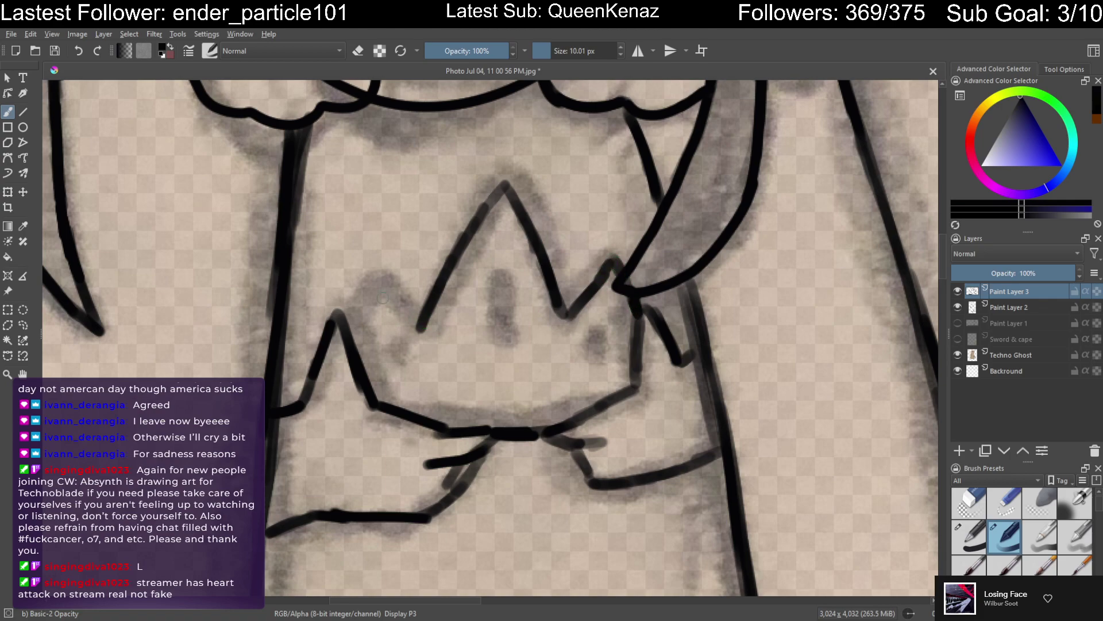
mouse_move(343, 315)
left_mouse_down()
mouse_move(373, 270)
mouse_move(418, 321)
mouse_move(375, 264)
mouse_move(358, 301)
mouse_move(377, 336)
left_mouse_up()
mouse_move(497, 245)
left_mouse_down()
mouse_move(483, 268)
mouse_move(509, 257)
mouse_move(514, 307)
left_mouse_up()
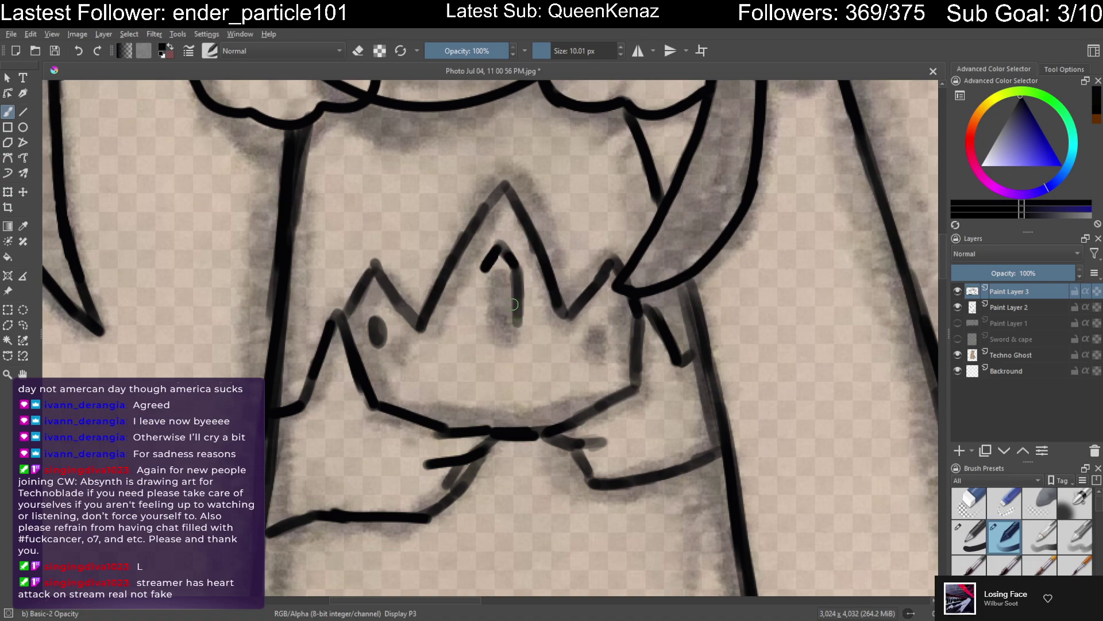
key("ctrl+z")
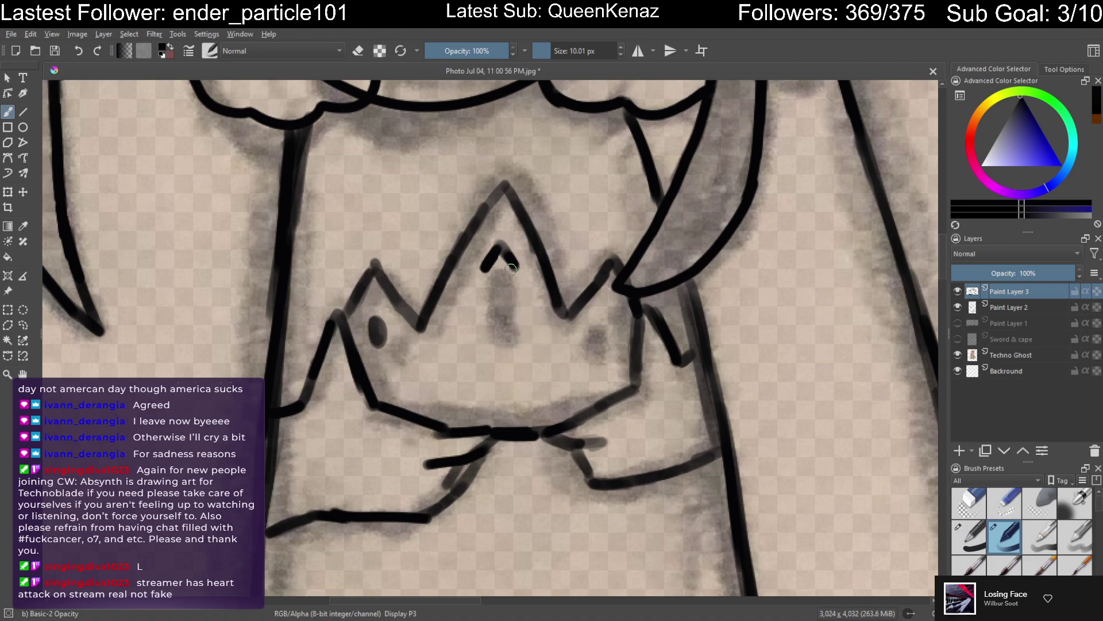
left_click_drag(515, 272, 516, 315)
mouse_move(501, 269)
left_mouse_down()
mouse_move(502, 311)
mouse_move(501, 266)
mouse_move(487, 326)
mouse_move(486, 276)
mouse_move(487, 328)
mouse_move(504, 349)
mouse_move(515, 290)
mouse_move(515, 322)
left_mouse_up()
Paint the emblem's two round eyes and draw an even line across its base
left_click_drag(599, 333, 602, 331)
left_click_drag(376, 327, 384, 343)
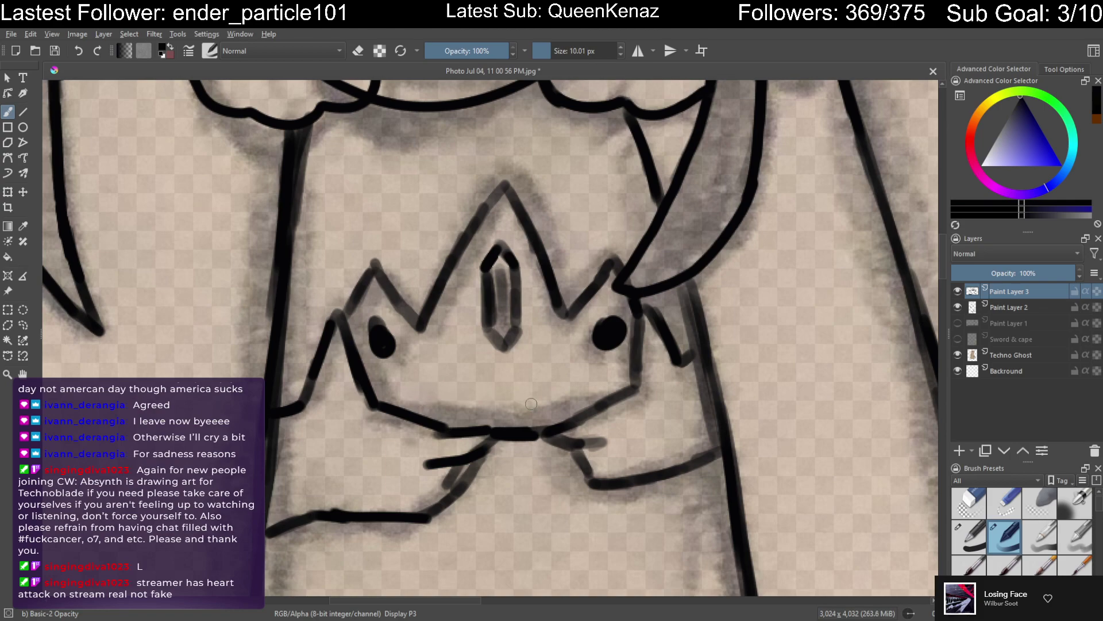
mouse_move(379, 400)
left_mouse_down()
mouse_move(410, 408)
mouse_move(374, 405)
mouse_move(608, 391)
left_mouse_up()
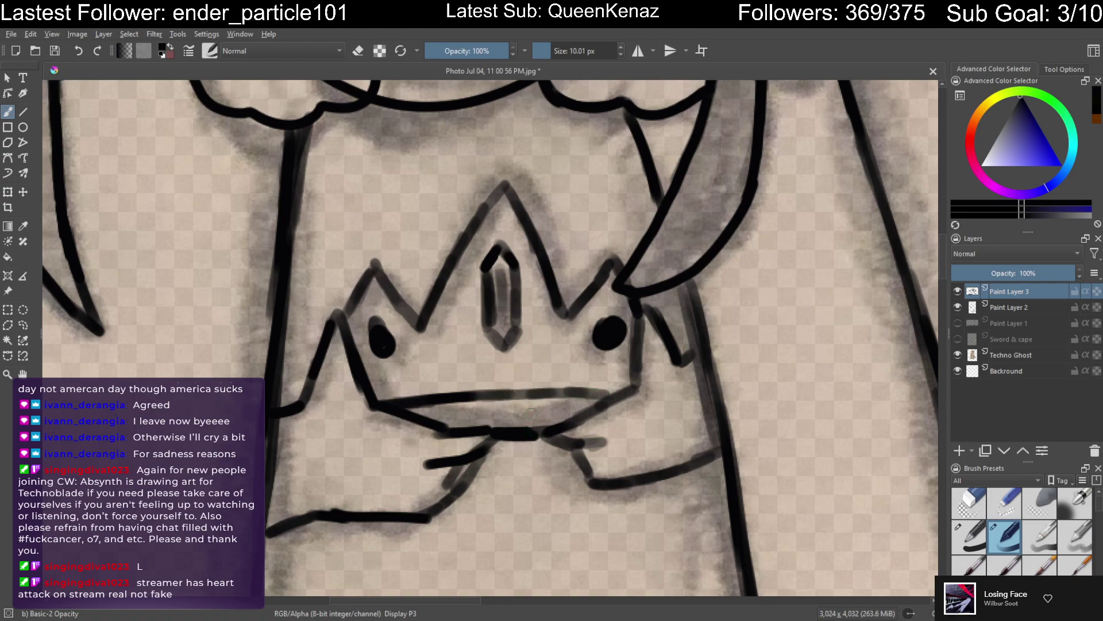
key("ctrl+z")
key("ctrl+z")
key("ctrl+z")
key("ctrl+z")
key("ctrl+z")
key("ctrl+z")
key("ctrl+z")
key("ctrl+z")
left_click_drag(396, 408, 641, 382)
mouse_move(526, 403)
left_mouse_down()
mouse_move(558, 438)
mouse_move(576, 432)
left_mouse_up()
Erase the stray strokes below the base line and draw the left hand's stroke
key("e")
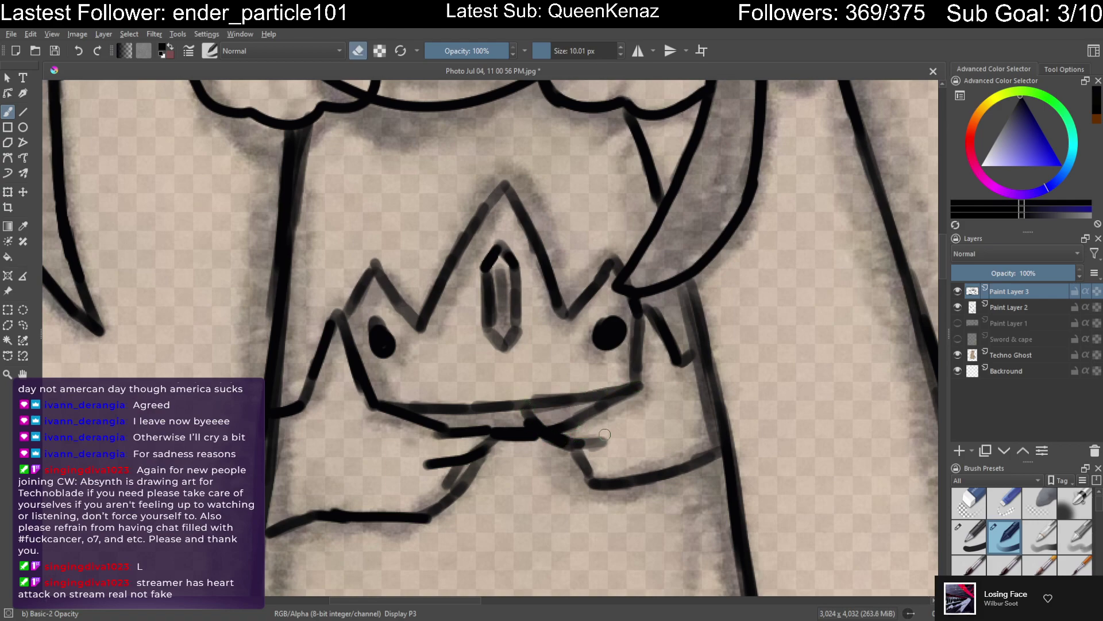
mouse_move(603, 417)
left_mouse_down()
mouse_move(620, 400)
mouse_move(560, 427)
mouse_move(424, 440)
mouse_move(414, 421)
left_mouse_up()
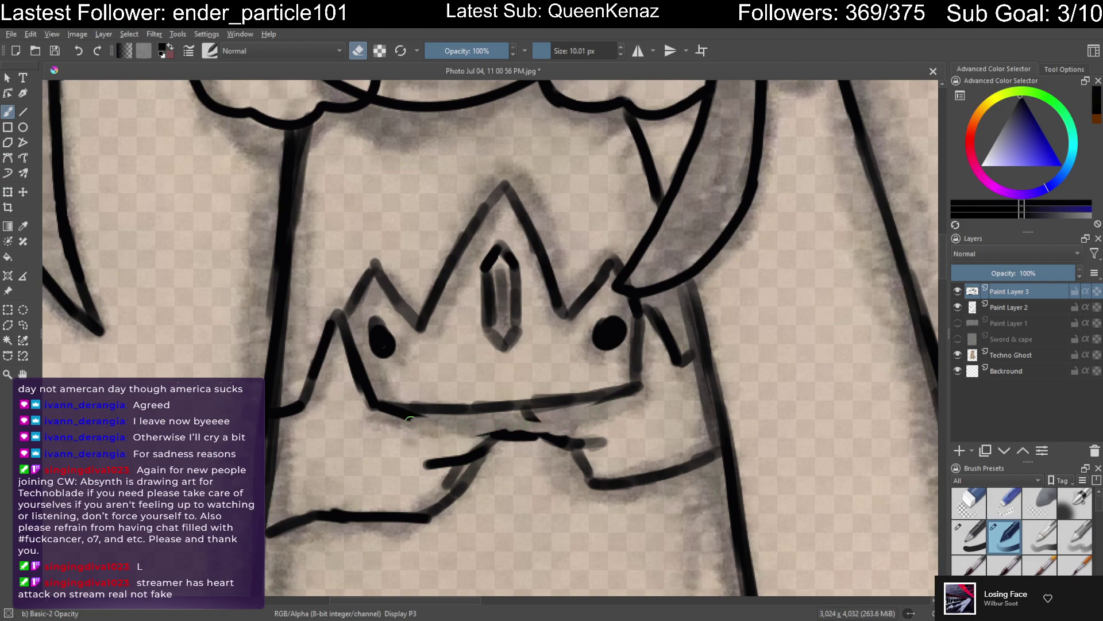
mouse_move(529, 414)
left_mouse_down()
mouse_move(483, 438)
mouse_move(562, 424)
mouse_move(552, 441)
mouse_move(604, 440)
mouse_move(582, 443)
left_mouse_up()
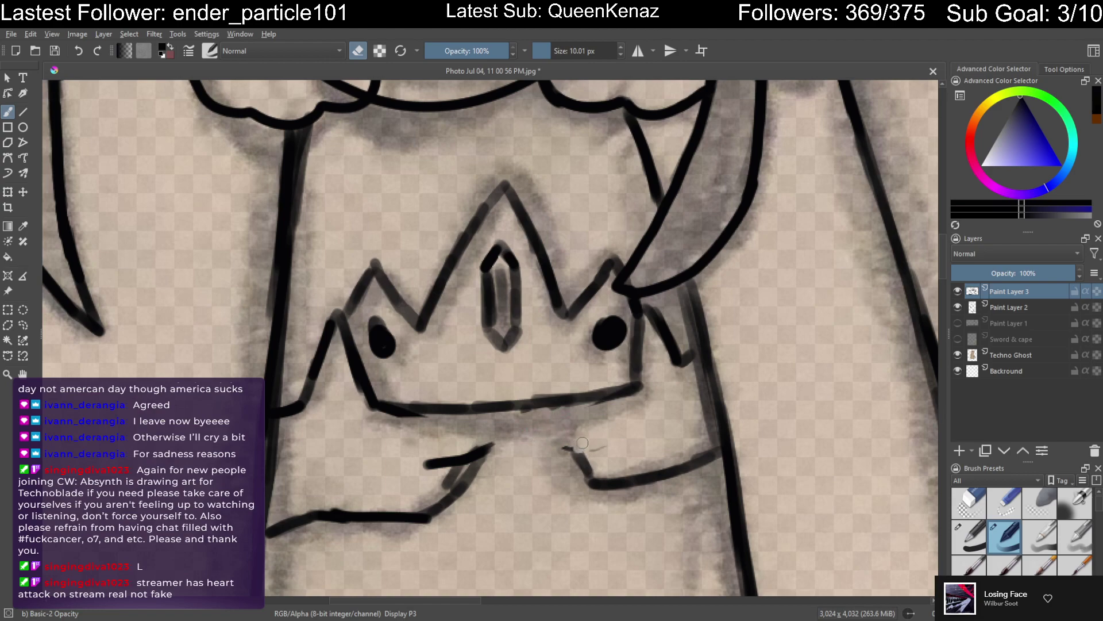
key("e")
mouse_move(508, 410)
left_mouse_down()
mouse_move(460, 444)
mouse_move(601, 436)
mouse_move(580, 457)
mouse_move(622, 472)
mouse_move(713, 424)
left_mouse_up()
Erase the faint lower marks, then ink the lower left outline and the crown's left edge
key("e")
left_click_drag(690, 465, 618, 486)
left_click_drag(700, 456, 710, 450)
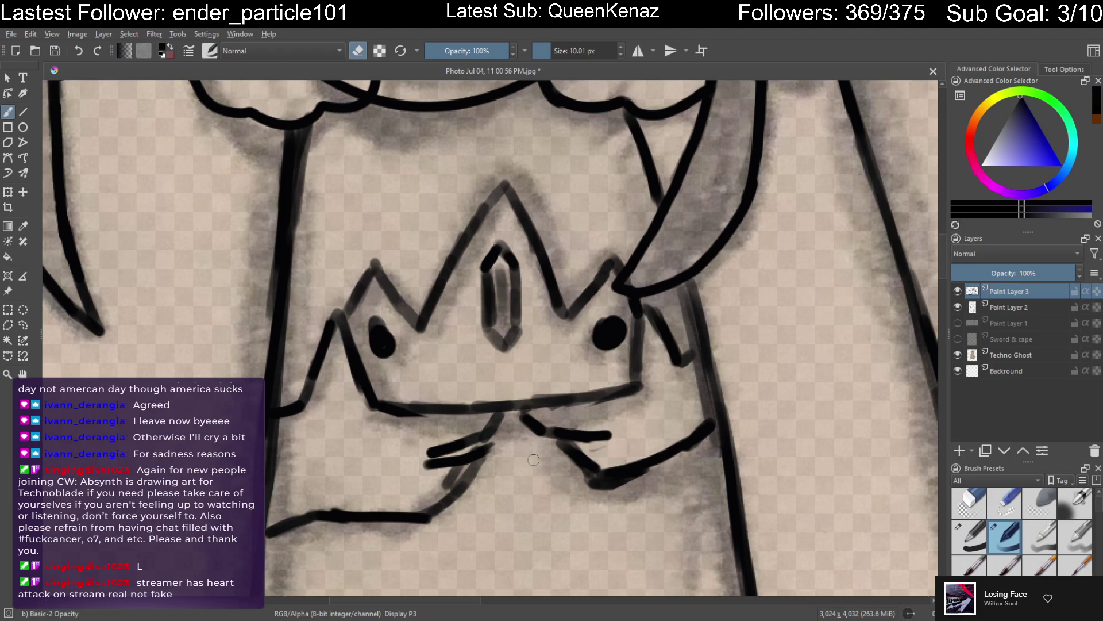
mouse_move(454, 455)
left_mouse_down()
mouse_move(443, 468)
mouse_move(481, 451)
mouse_move(435, 467)
mouse_move(462, 493)
mouse_move(479, 468)
mouse_move(445, 499)
left_mouse_up()
key("e")
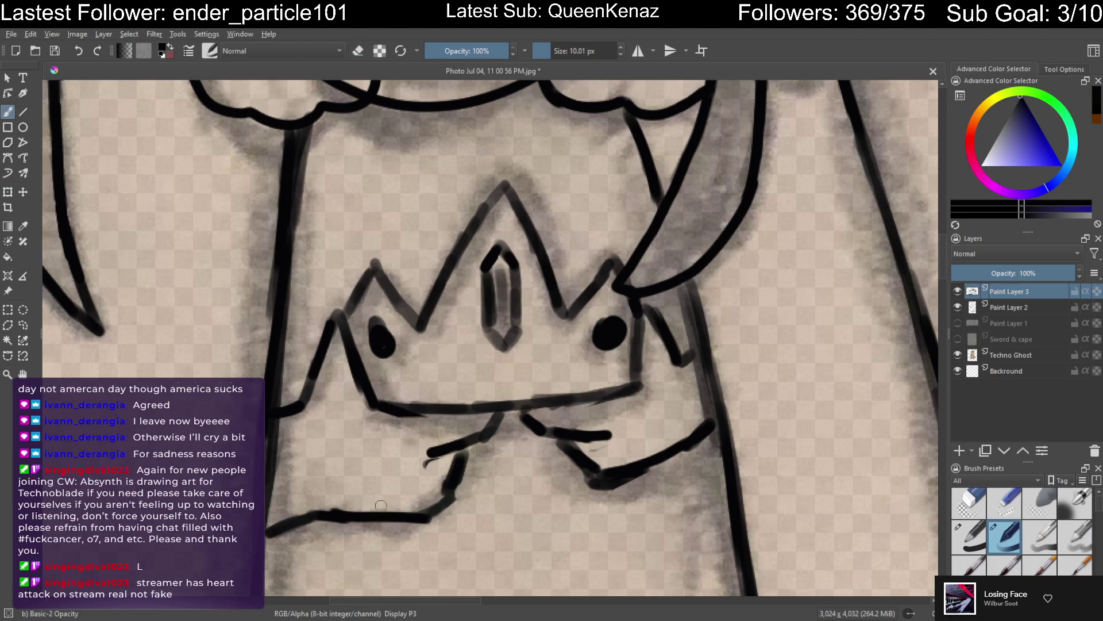
left_click_drag(265, 495, 434, 503)
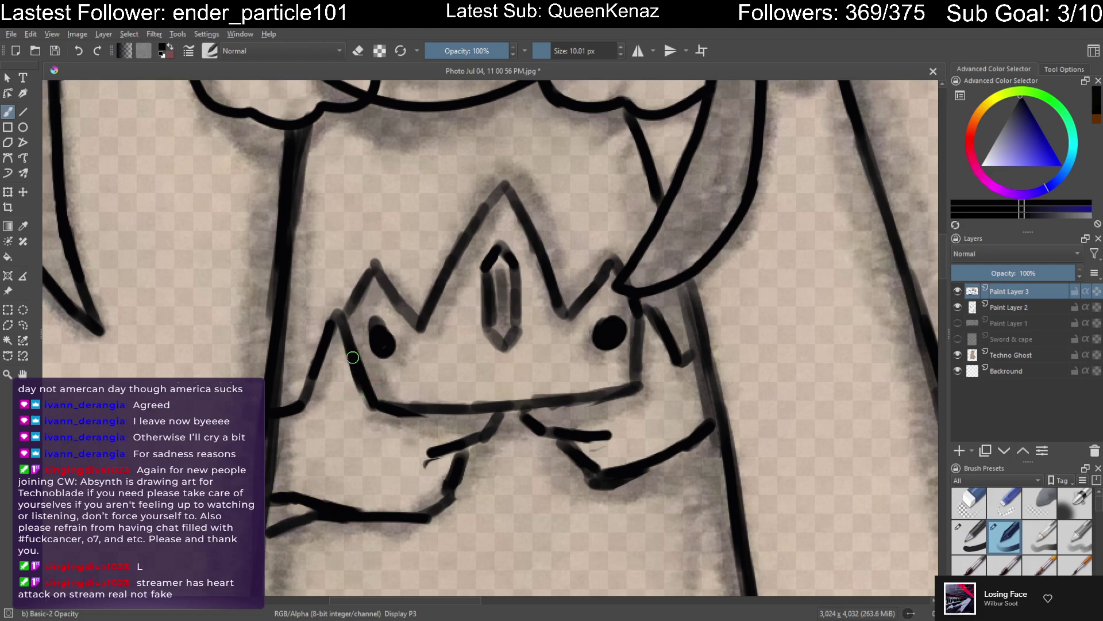
mouse_move(347, 336)
left_mouse_down()
mouse_move(318, 413)
mouse_move(285, 425)
mouse_move(319, 416)
mouse_move(336, 307)
mouse_move(345, 323)
mouse_move(325, 354)
mouse_move(328, 331)
mouse_move(297, 408)
left_mouse_up()
Darken the crown's faint left edge and thicken the horizontal stroke below the crown
key("e")
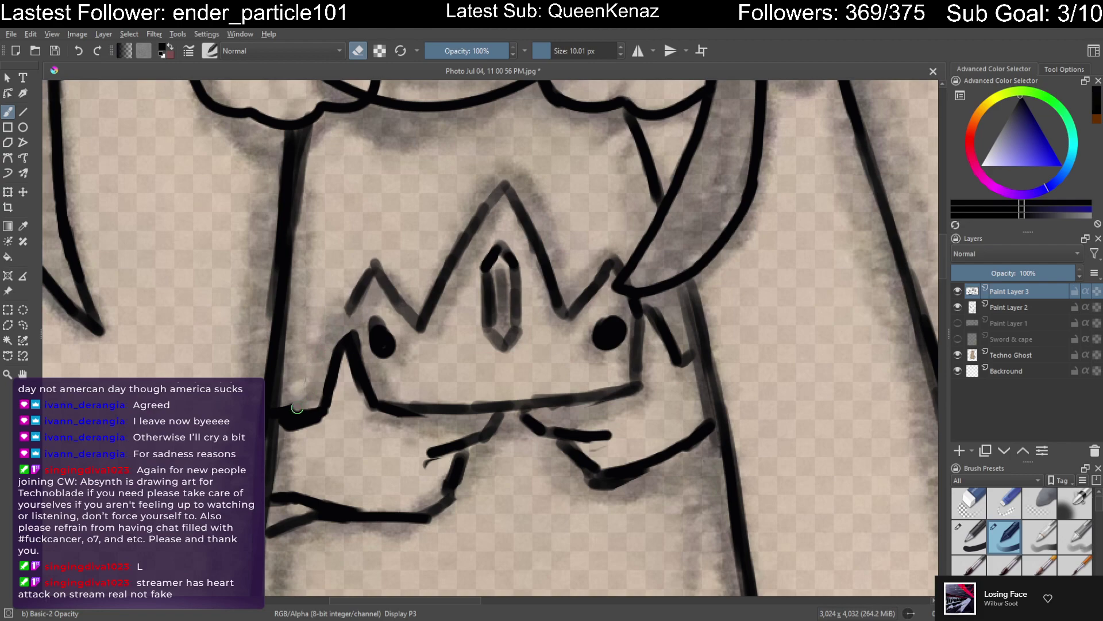
key("e")
left_click_drag(362, 299, 337, 338)
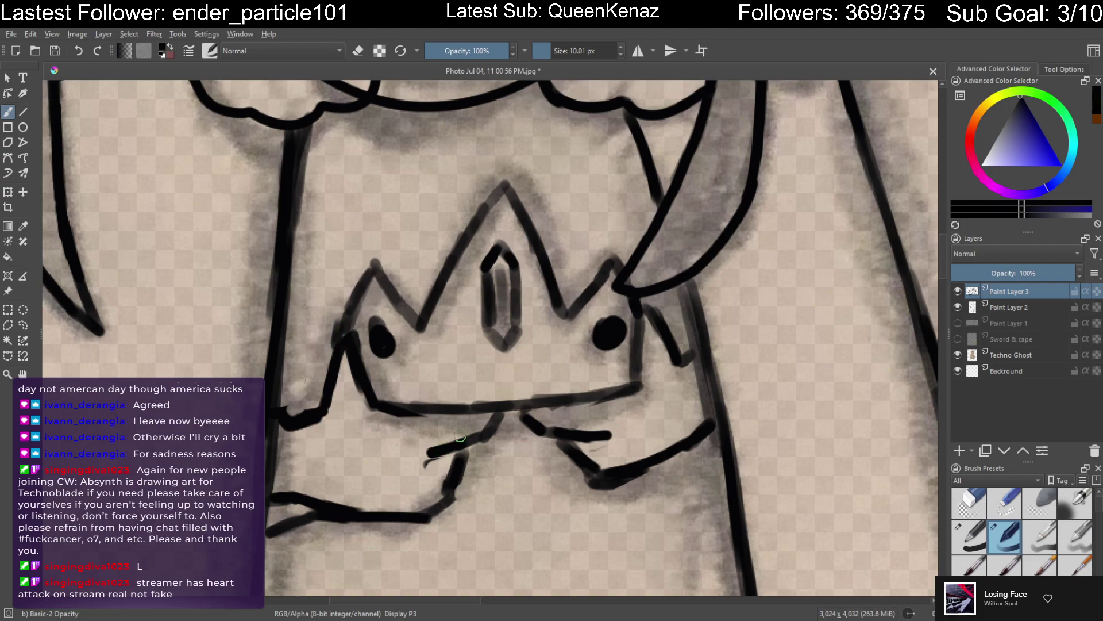
left_click_drag(533, 407, 629, 386)
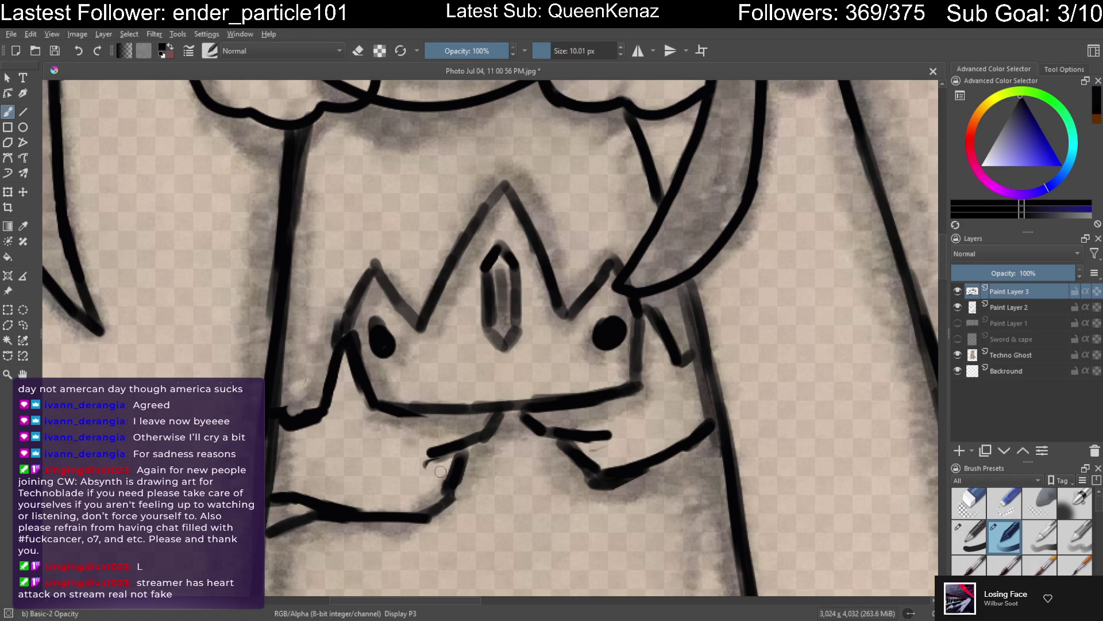
mouse_move(439, 485)
left_mouse_down()
mouse_move(452, 481)
mouse_move(439, 486)
left_mouse_up()
Trim stray bits of the lower left outline and extend the lower hook stroke leftward
key("e")
mouse_move(307, 522)
left_mouse_down()
mouse_move(345, 500)
mouse_move(302, 527)
mouse_move(308, 501)
mouse_move(290, 509)
mouse_move(276, 498)
left_mouse_up()
left_click_drag(294, 409, 287, 409)
key("e")
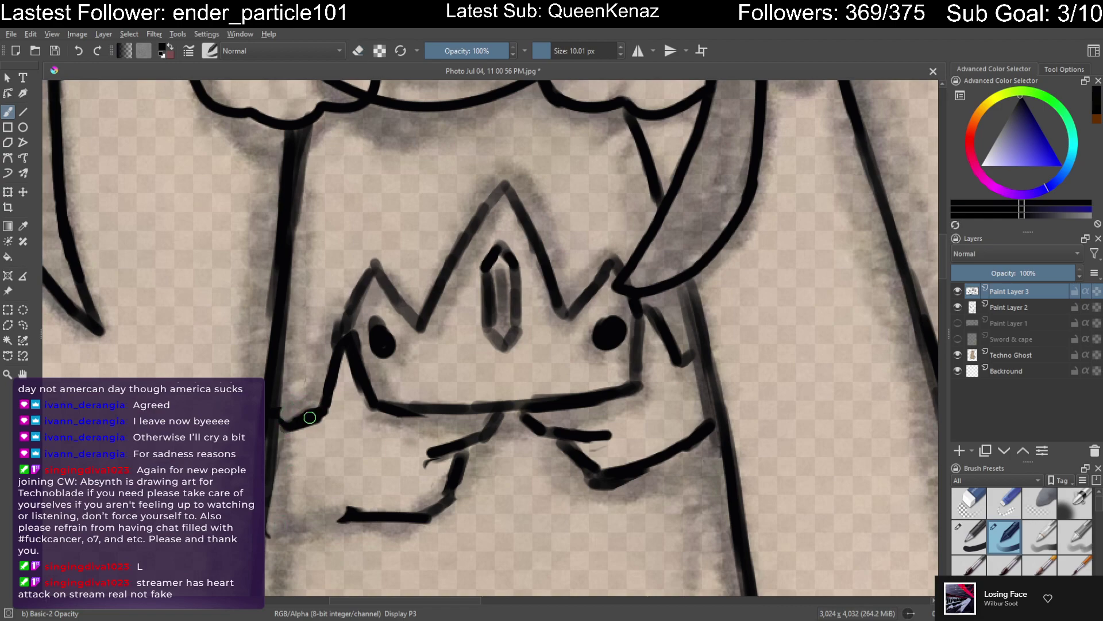
mouse_move(348, 513)
left_mouse_down()
mouse_move(268, 543)
mouse_move(337, 508)
left_mouse_up()
Erase the stray mark under the arm line and check the hands and emblem
key("e")
key("e")
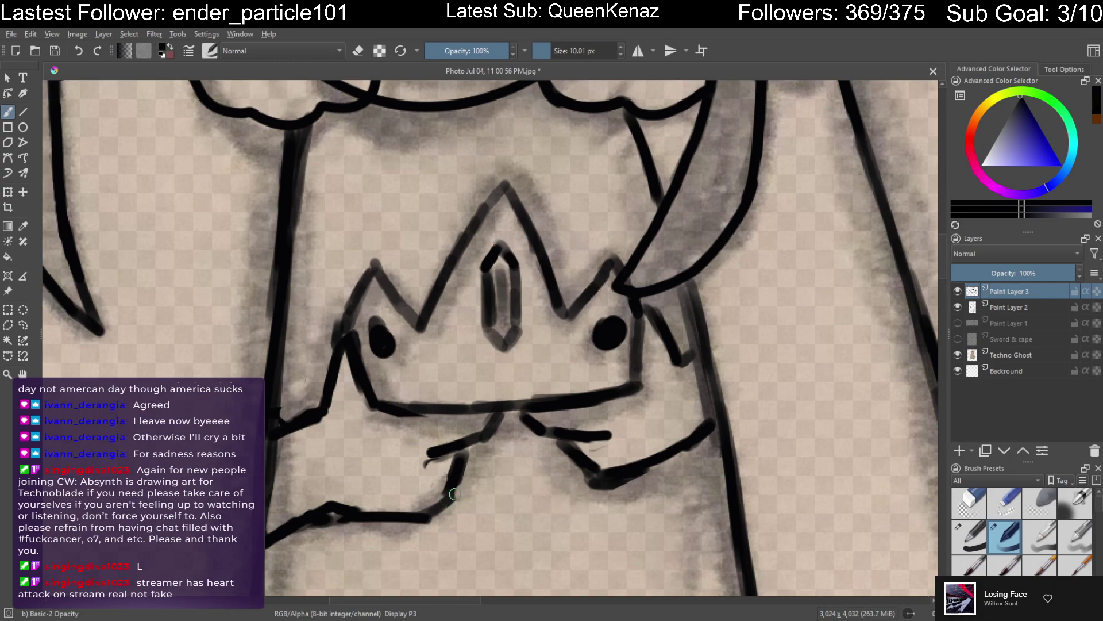
key("e")
left_click_drag(435, 468, 443, 459)
key("e")
left_click_drag(685, 443, 612, 529)
mouse_move(621, 568)
left_mouse_down()
mouse_move(727, 529)
mouse_move(645, 438)
mouse_move(619, 363)
left_mouse_up()
key("minus")
key("minus")
key("minus")
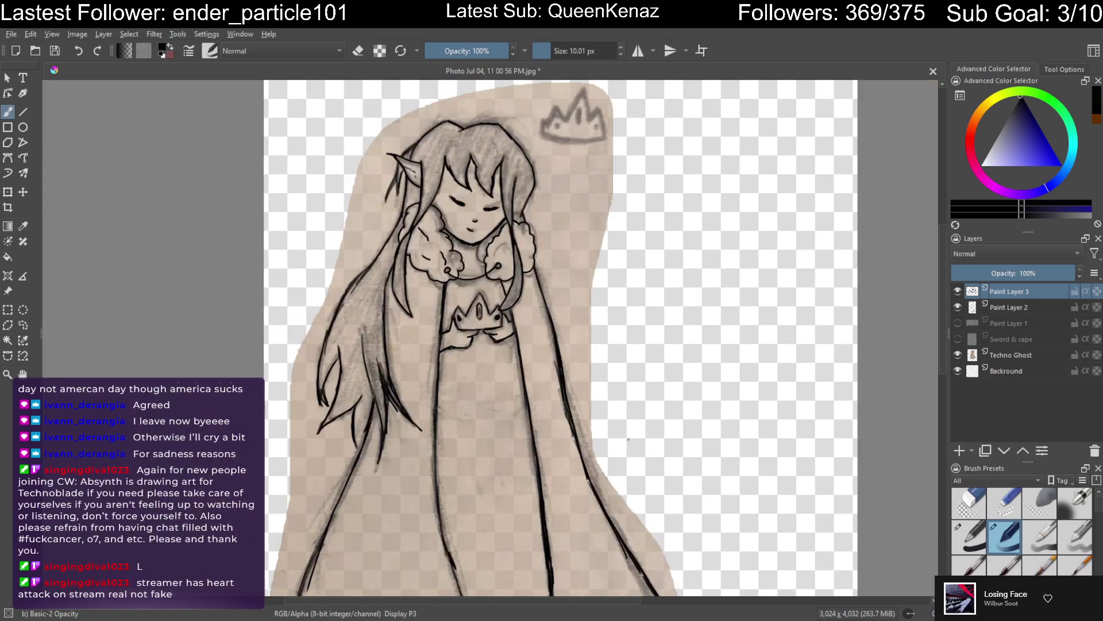
key("plus")
key("plus")
key("plus")
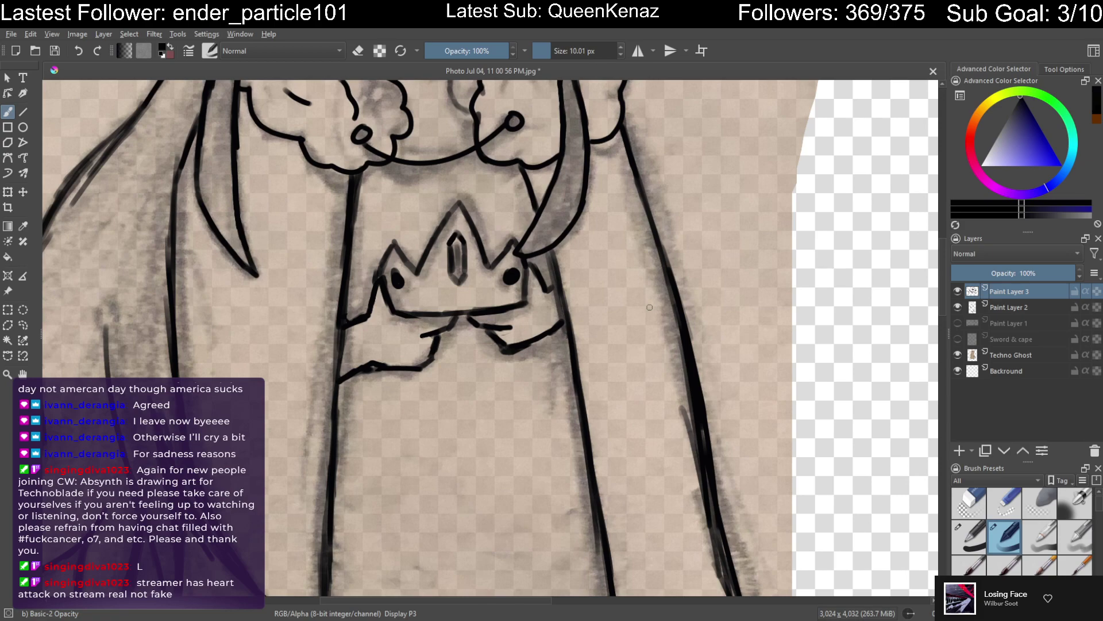
mouse_move(393, 445)
left_mouse_down()
mouse_move(434, 508)
mouse_move(441, 428)
mouse_move(441, 514)
left_mouse_up()
mouse_move(498, 423)
left_mouse_down()
mouse_move(516, 470)
mouse_move(593, 456)
left_mouse_up()
left_click_drag(599, 363, 632, 434)
mouse_move(609, 359)
left_mouse_down()
mouse_move(655, 364)
mouse_move(630, 422)
left_mouse_up()
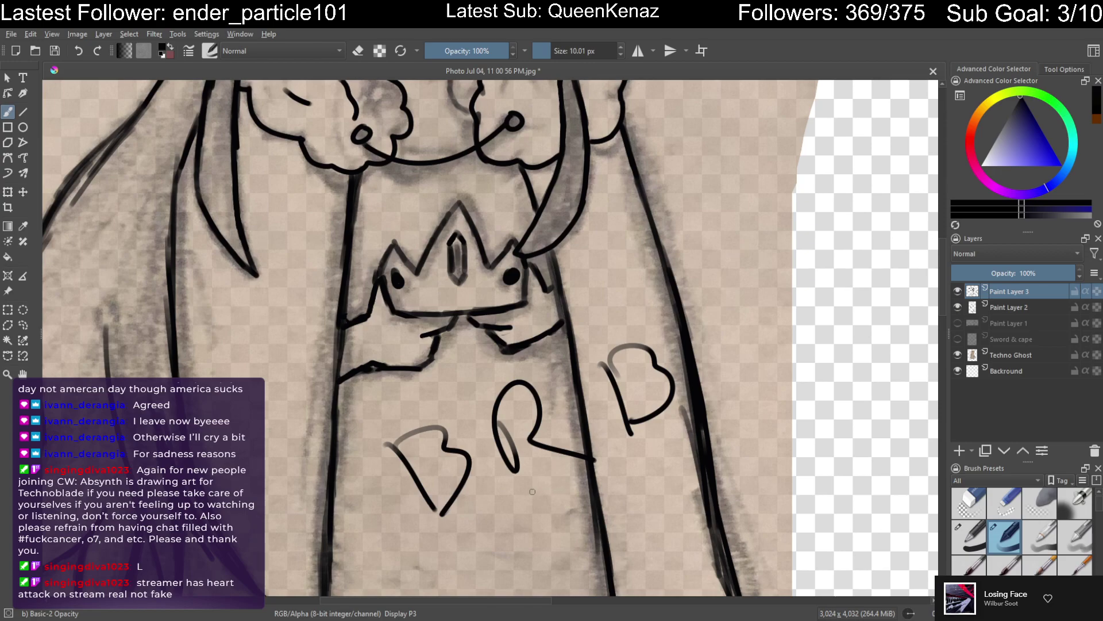
key("ctrl+z")
key("ctrl+z")
key("ctrl+z")
key("ctrl+z")
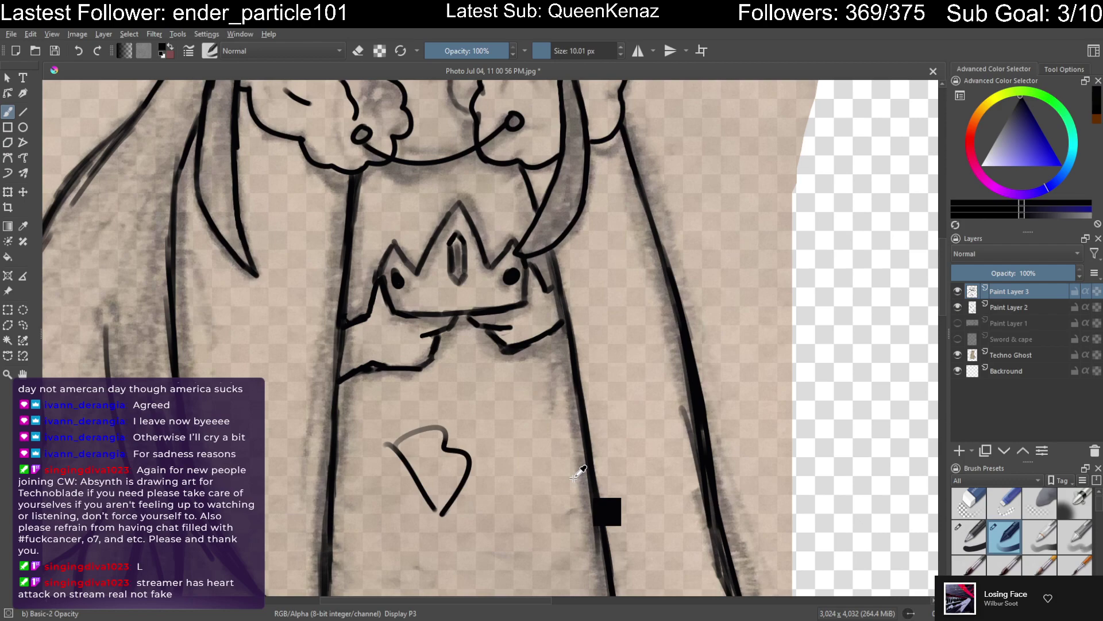
key("ctrl+z")
key("ctrl+z")
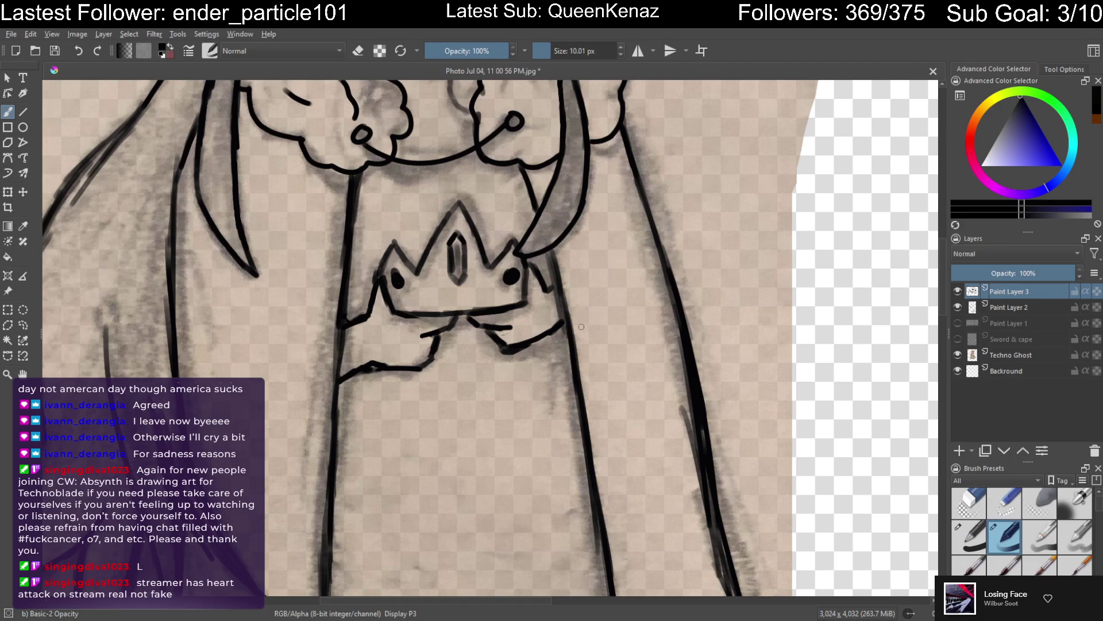
Zoom in on the floating crown sketch at the top and ink its tall peak's slope
scroll(597, 310, "up", 15)
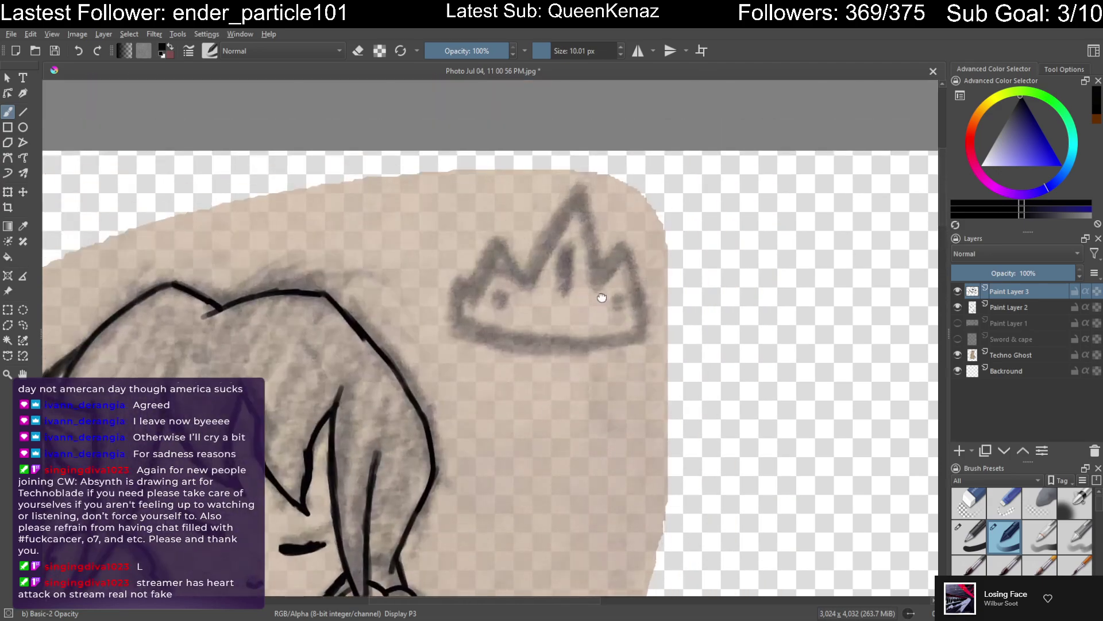
left_click_drag(602, 298, 583, 357)
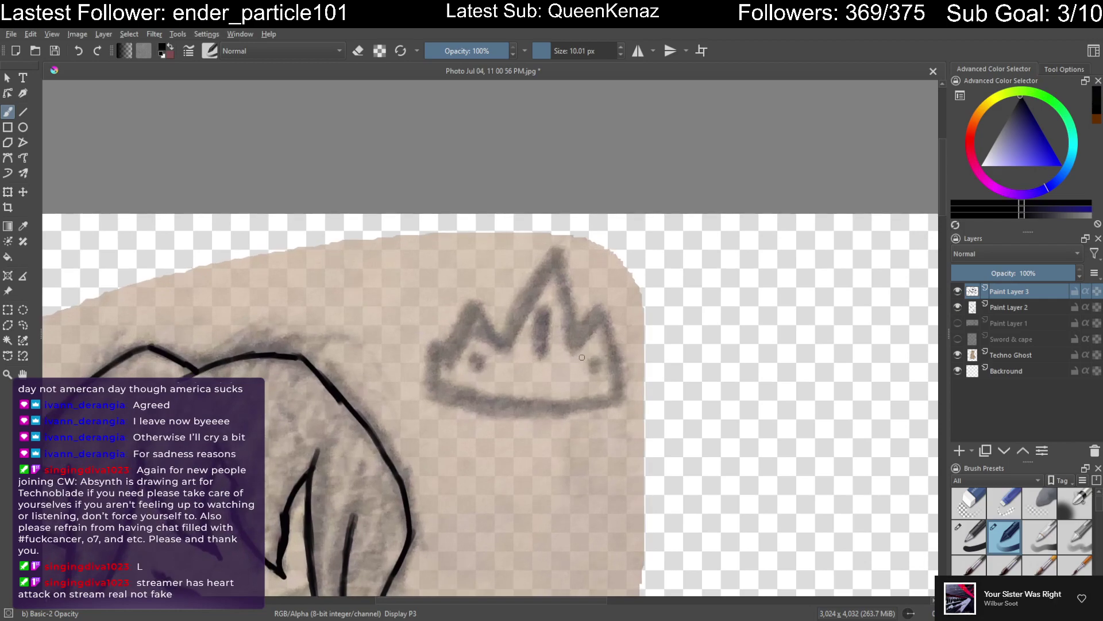
key("plus")
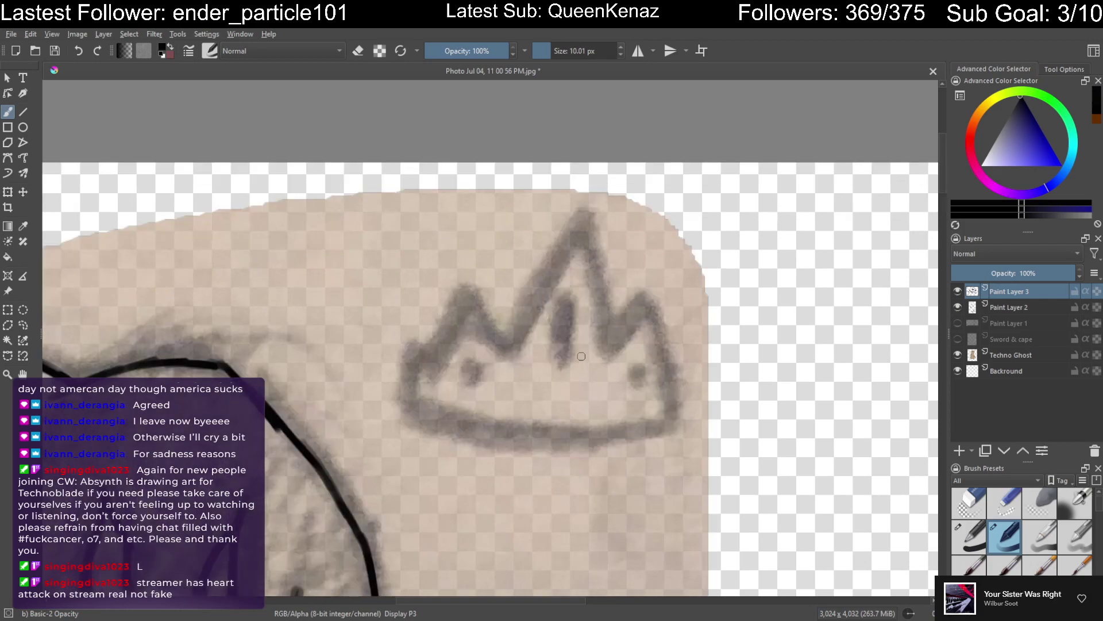
key("plus")
key("plus")
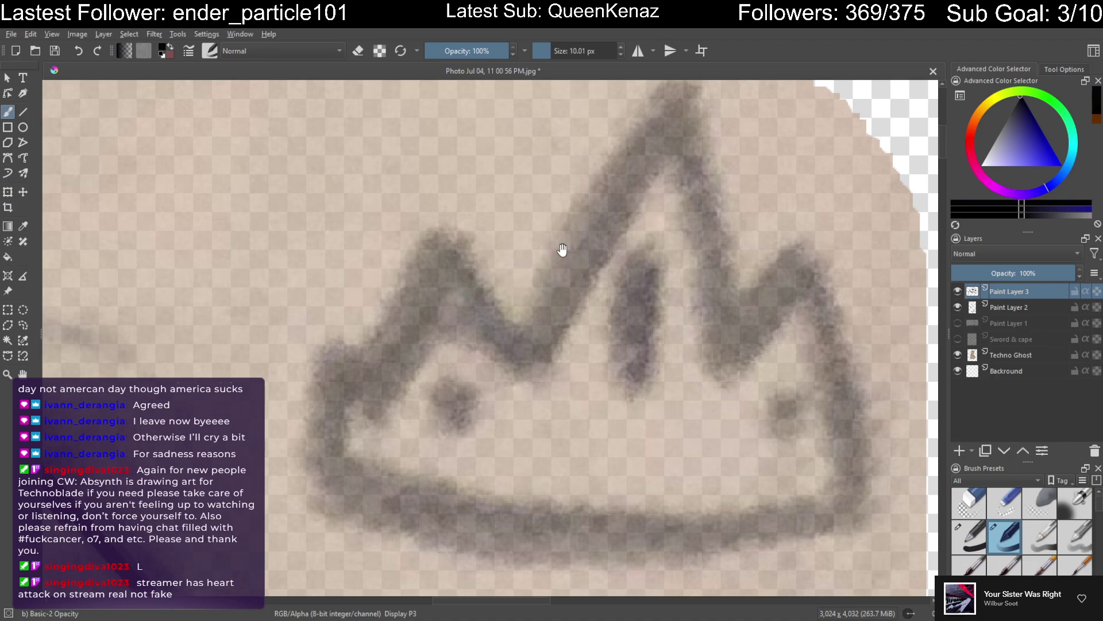
left_click_drag(562, 266, 498, 319)
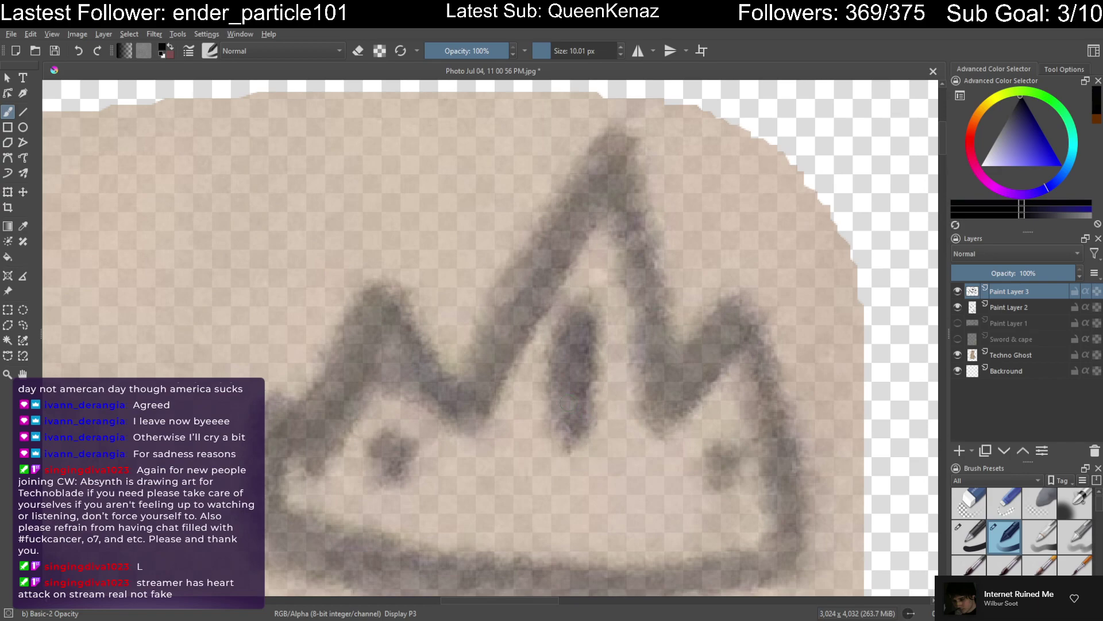
mouse_move(462, 400)
left_mouse_down()
mouse_move(521, 267)
mouse_move(509, 295)
mouse_move(605, 174)
mouse_move(631, 206)
mouse_move(617, 177)
mouse_move(634, 237)
mouse_move(618, 173)
mouse_move(660, 414)
left_mouse_up()
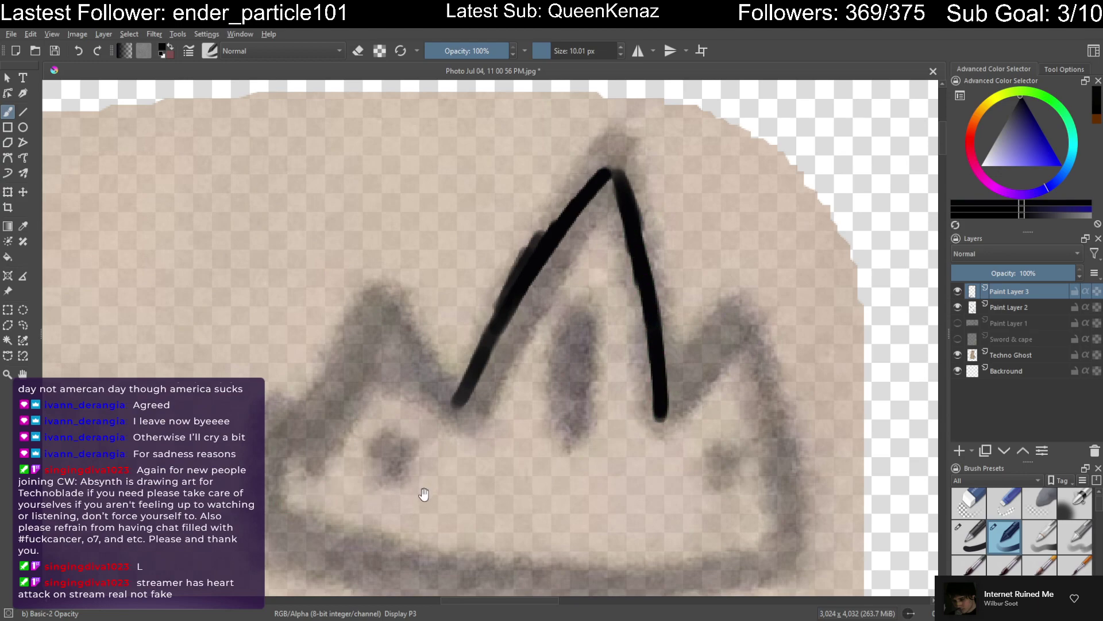
scroll(424, 492, "down", 2)
Ink the crown's bottom edge, then its right peak and thickened right side
mouse_move(253, 478)
left_mouse_down()
mouse_move(374, 523)
mouse_move(505, 537)
mouse_move(453, 537)
left_mouse_up()
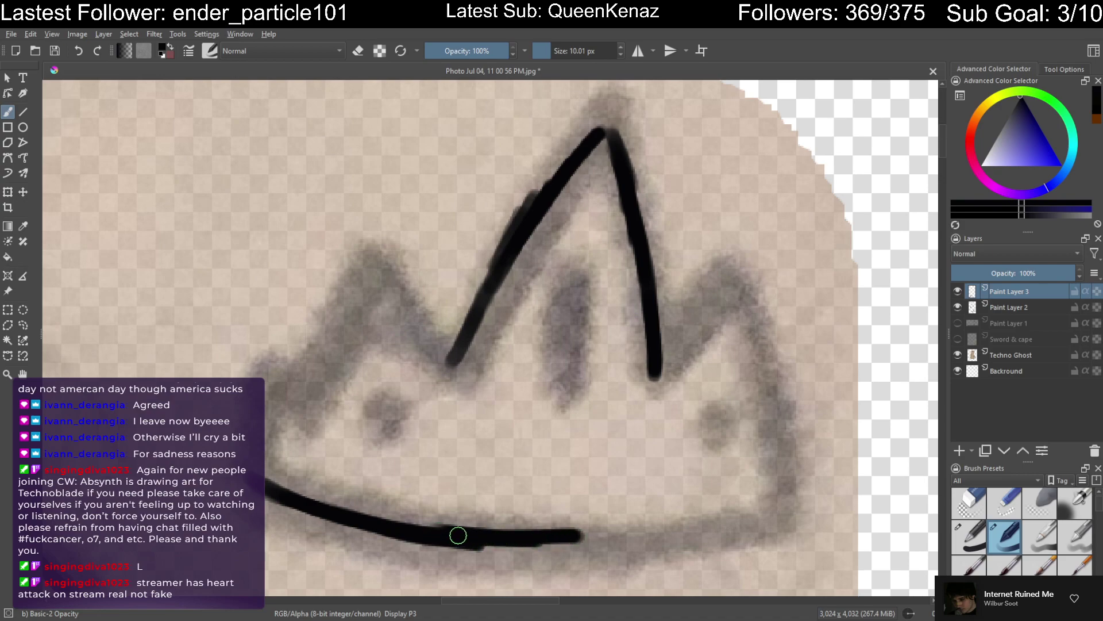
key("ctrl+z")
key("ctrl+z")
mouse_move(417, 531)
left_mouse_down()
mouse_move(419, 532)
mouse_move(519, 548)
mouse_move(442, 540)
mouse_move(516, 549)
mouse_move(450, 544)
mouse_move(667, 553)
mouse_move(607, 556)
mouse_move(686, 549)
mouse_move(626, 557)
mouse_move(694, 558)
mouse_move(650, 563)
mouse_move(721, 551)
left_mouse_up()
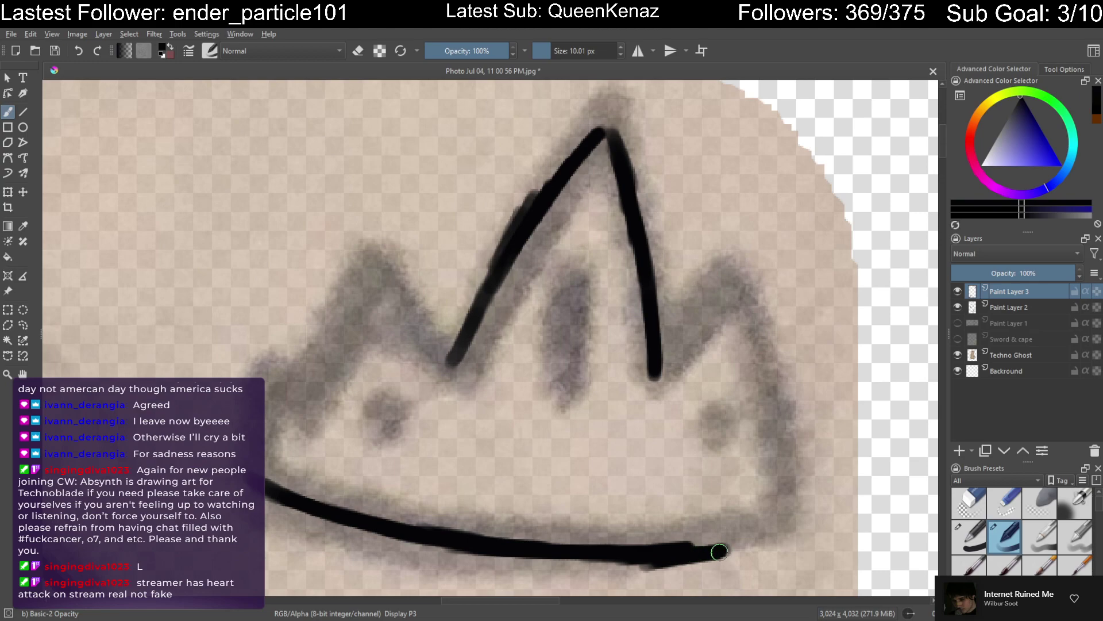
left_click_drag(656, 372, 716, 299)
mouse_move(682, 345)
left_mouse_down()
mouse_move(718, 303)
mouse_move(758, 359)
mouse_move(773, 425)
left_mouse_up()
mouse_move(749, 314)
left_mouse_down()
mouse_move(778, 435)
mouse_move(765, 375)
mouse_move(774, 483)
mouse_move(744, 532)
mouse_move(712, 542)
mouse_move(718, 551)
mouse_move(775, 524)
mouse_move(773, 466)
left_mouse_up()
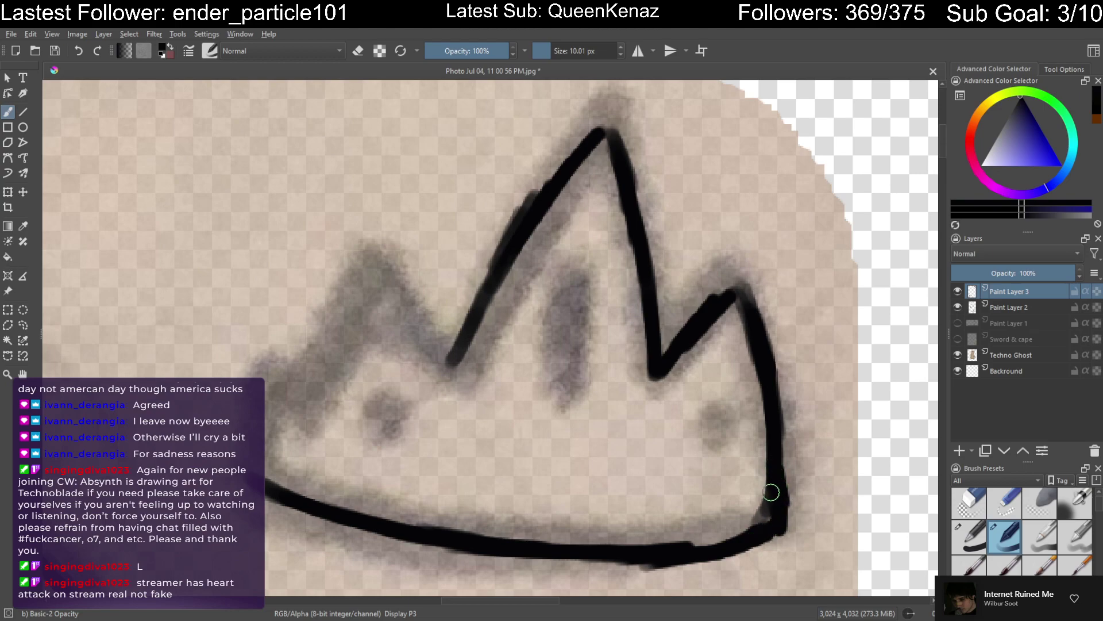
Ink the crown's left side, peak and tip, plus two oval gems and the tall central gem
mouse_move(259, 424)
left_mouse_down()
mouse_move(260, 384)
mouse_move(259, 453)
mouse_move(249, 402)
mouse_move(266, 358)
mouse_move(288, 386)
mouse_move(373, 251)
mouse_move(449, 368)
left_mouse_up()
left_click_drag(367, 253, 335, 329)
left_click_drag(264, 359, 256, 406)
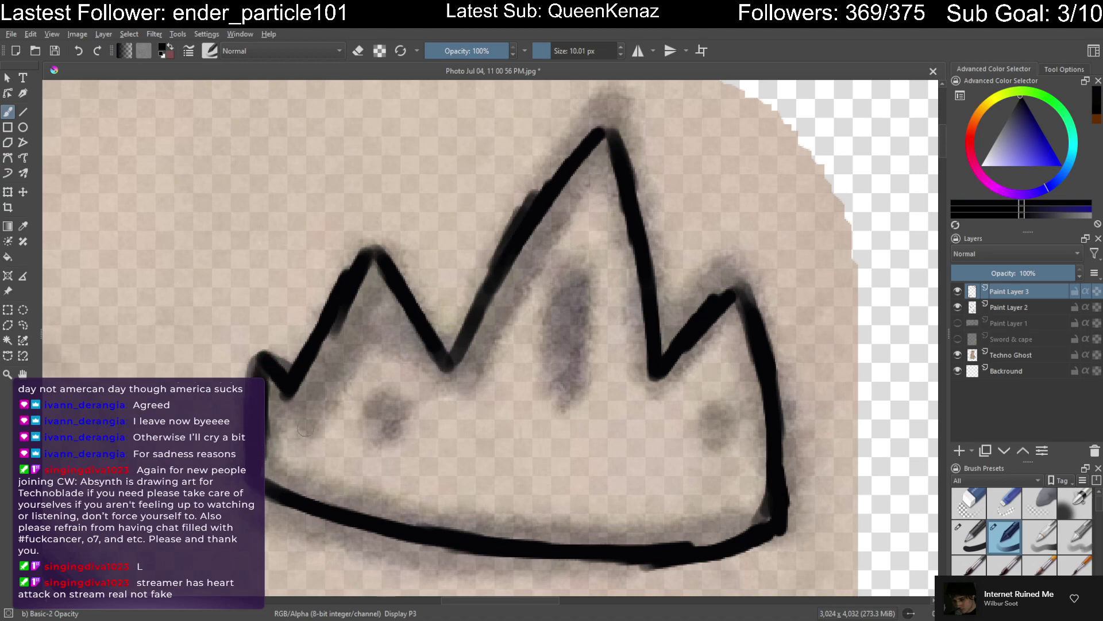
mouse_move(360, 361)
left_mouse_down()
mouse_move(352, 405)
mouse_move(364, 386)
left_mouse_up()
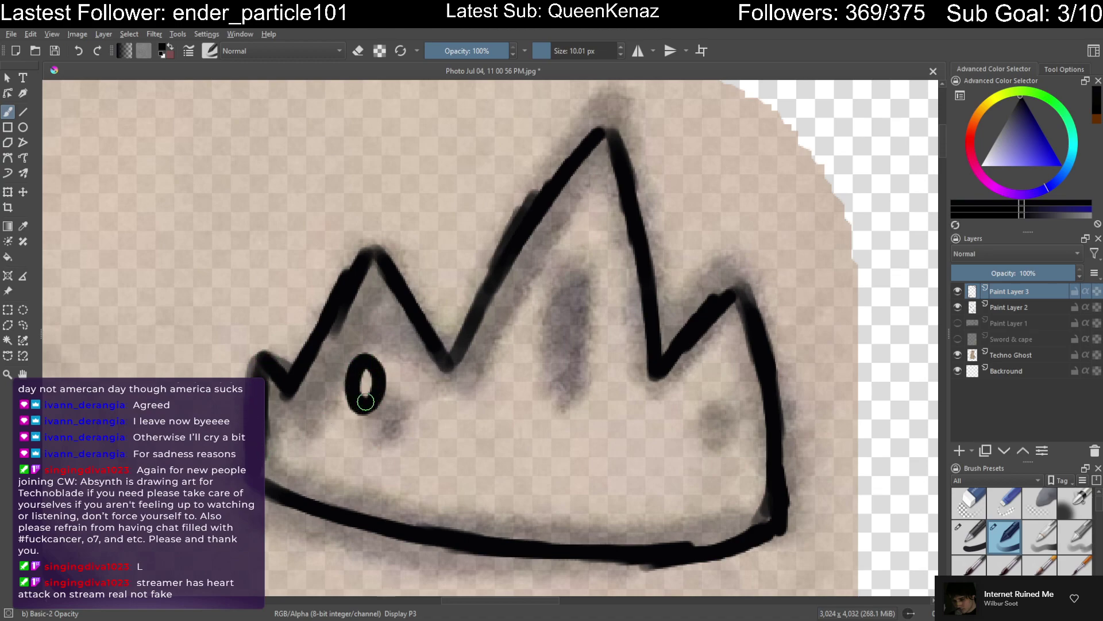
left_click_drag(715, 394, 719, 388)
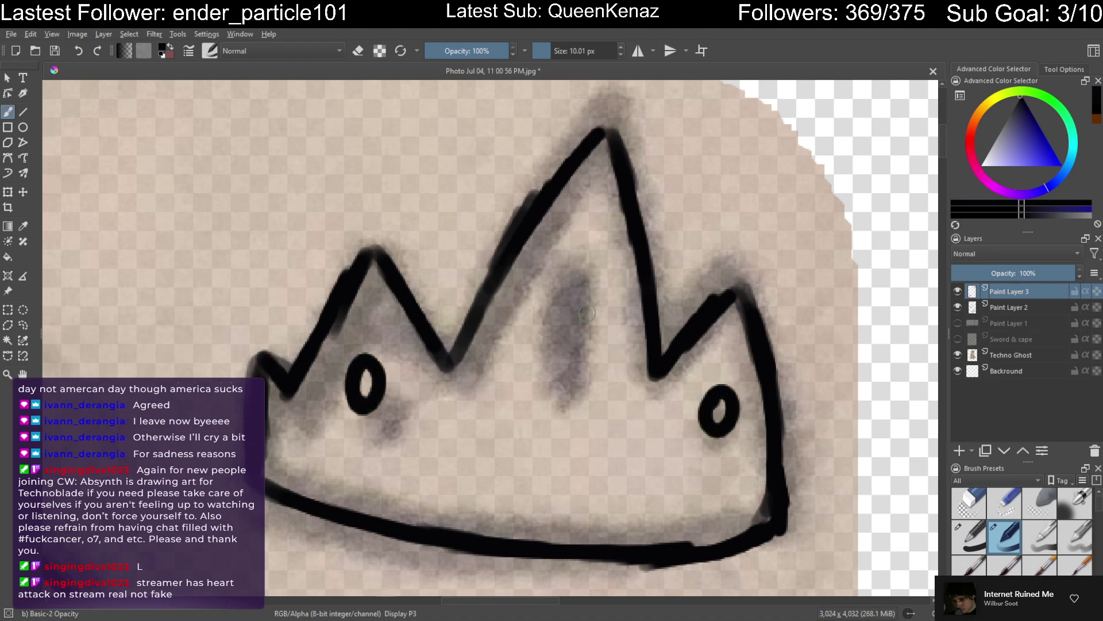
mouse_move(562, 283)
left_mouse_down()
mouse_move(580, 254)
mouse_move(585, 345)
mouse_move(586, 289)
mouse_move(572, 279)
mouse_move(571, 313)
mouse_move(563, 294)
mouse_move(568, 420)
mouse_move(590, 299)
mouse_move(586, 234)
mouse_move(561, 291)
mouse_move(575, 291)
mouse_move(575, 312)
mouse_move(589, 251)
left_mouse_up()
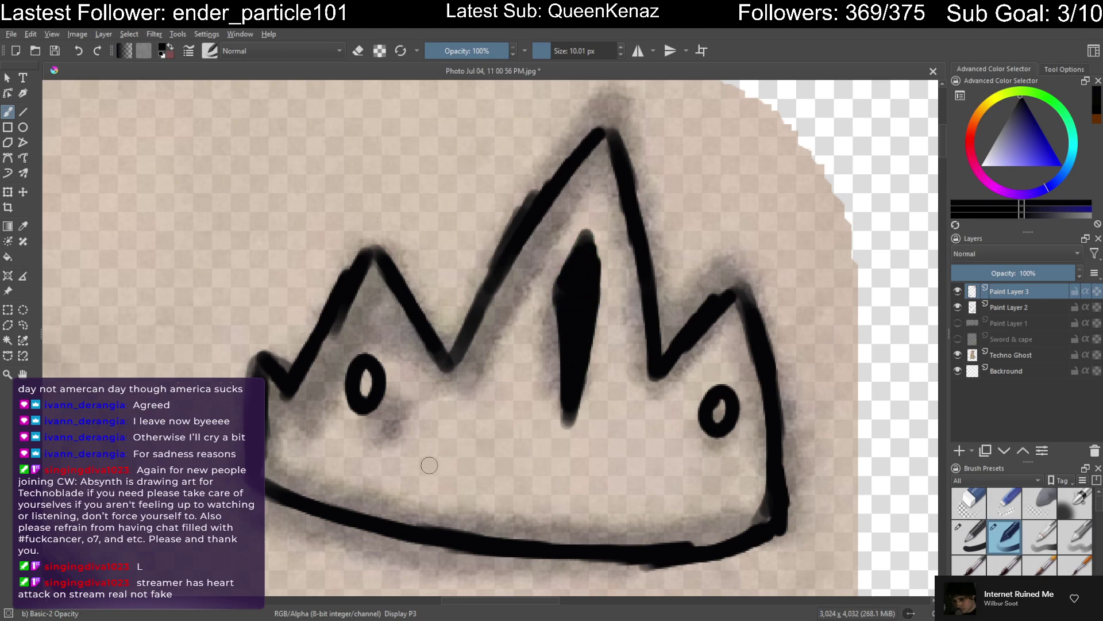
Dot a row of beads along the crown's band from its left end to its right end
left_click_drag(410, 456, 413, 464)
left_click_drag(480, 462, 481, 468)
left_click_drag(647, 482, 648, 488)
left_click_drag(683, 479, 684, 483)
left_click_drag(563, 473, 564, 479)
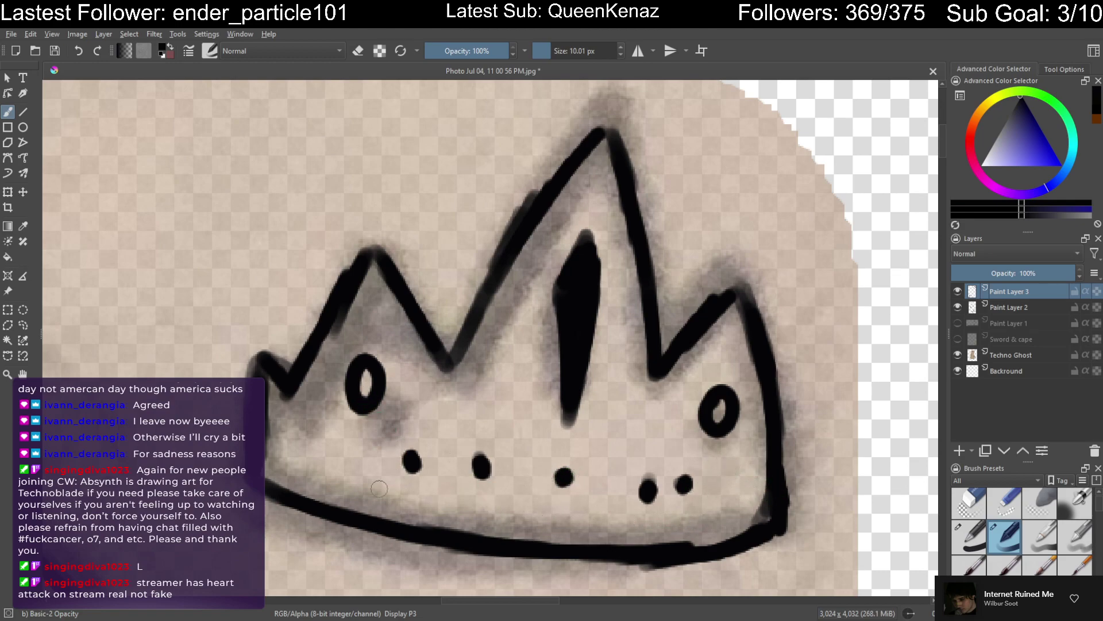
left_click_drag(332, 451, 333, 456)
left_click(292, 445)
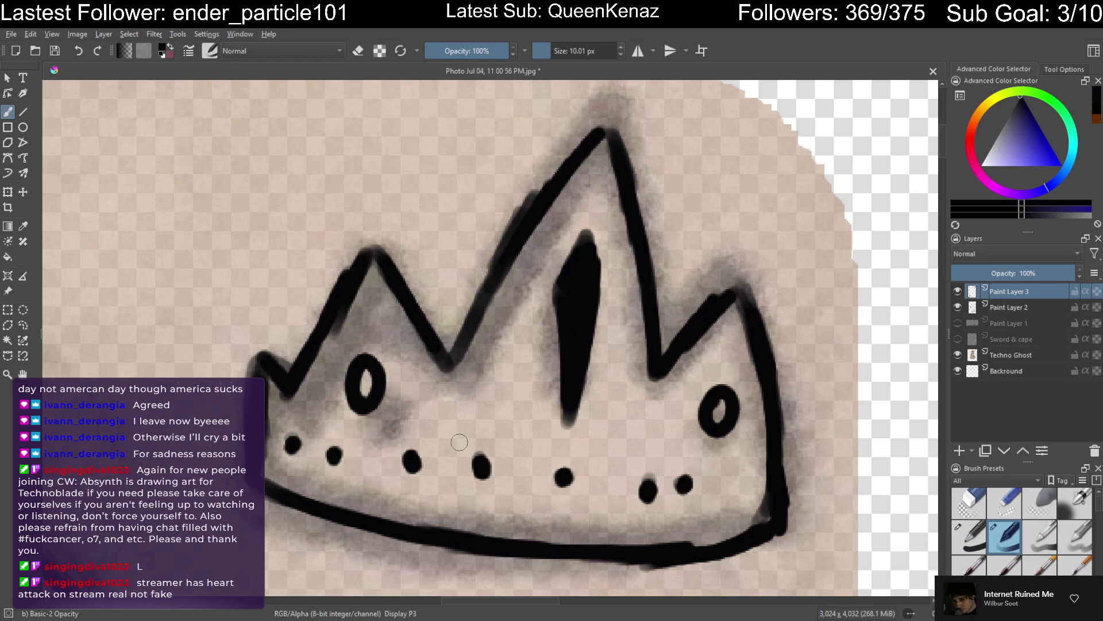
left_click(742, 482)
left_click(742, 482)
Zoom out to the whole drawing and hide the Techno Ghost reference layer
key("ctrl+minus")
key("ctrl+minus")
key("ctrl+minus")
key("ctrl+minus")
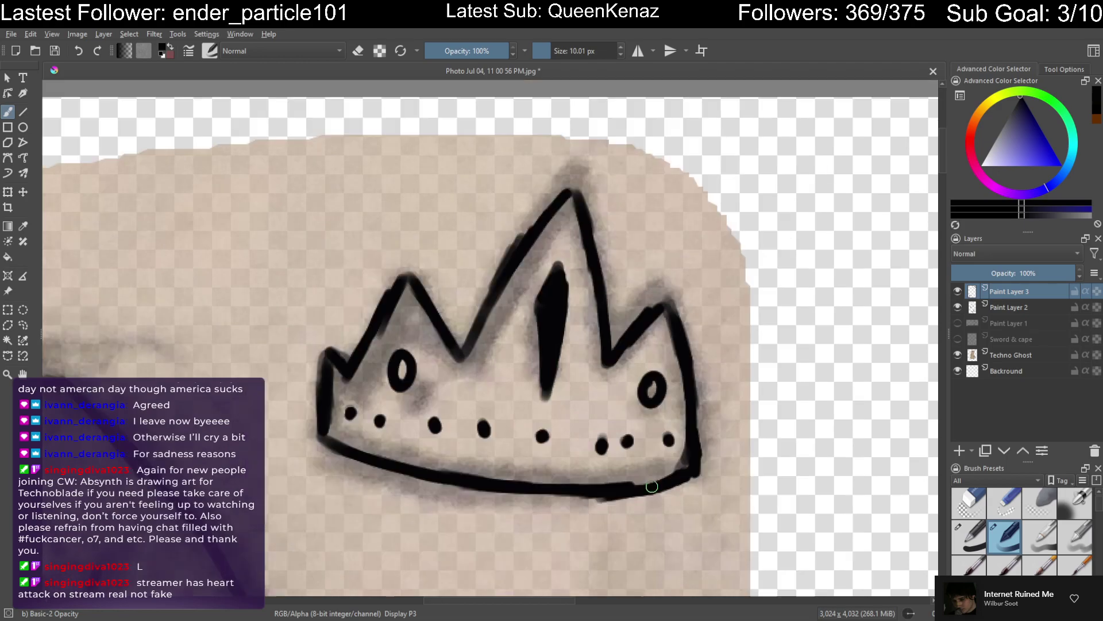
key("ctrl+minus")
left_click_drag(508, 507, 645, 313)
key("minus")
key("minus")
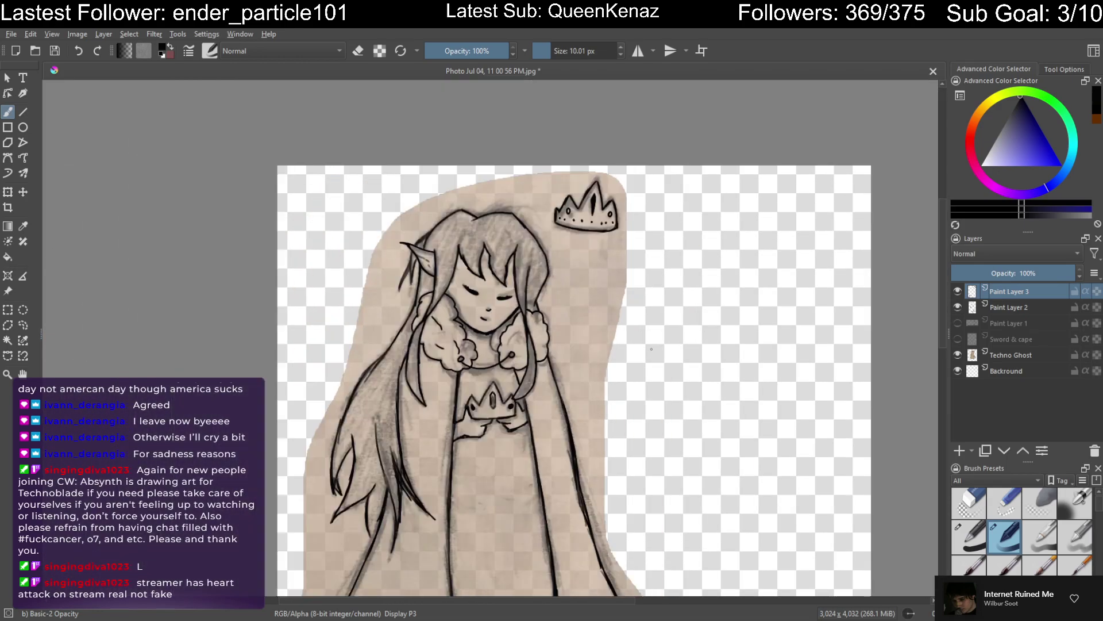
mouse_move(632, 396)
left_mouse_down()
mouse_move(678, 298)
mouse_move(668, 272)
left_mouse_up()
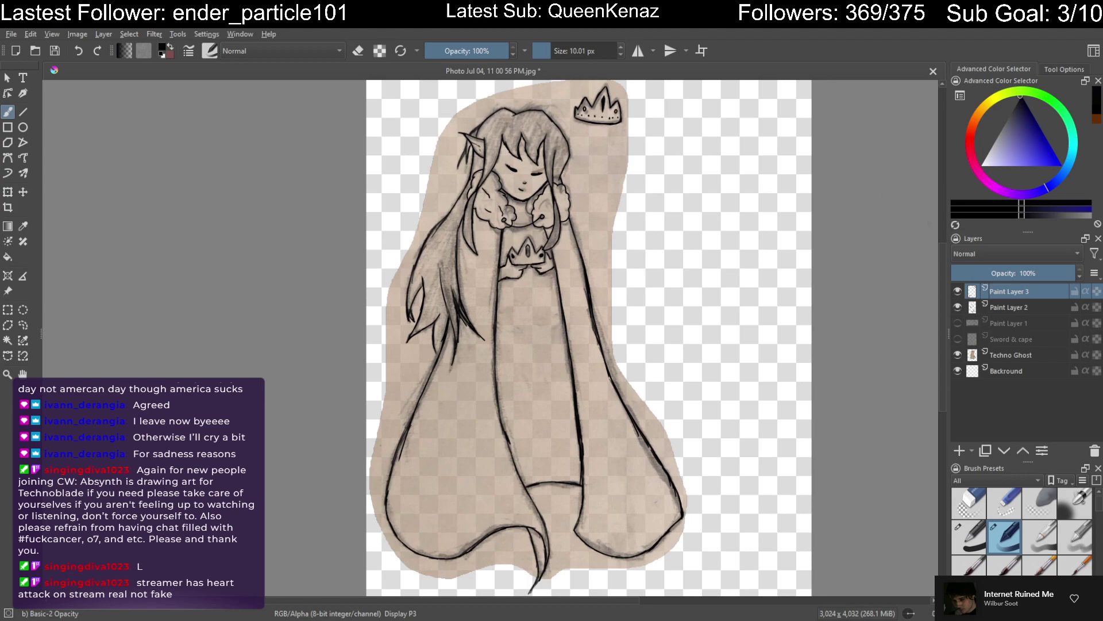
left_click(958, 354)
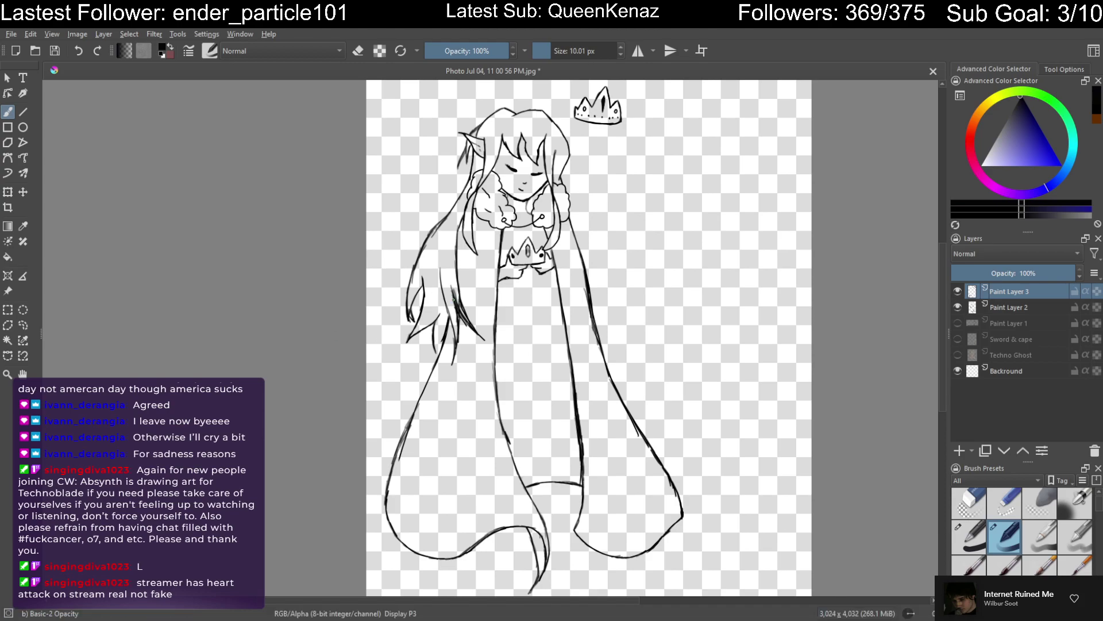
Extend and darken the tip of the left hair strand
scroll(456, 300, "up", 8)
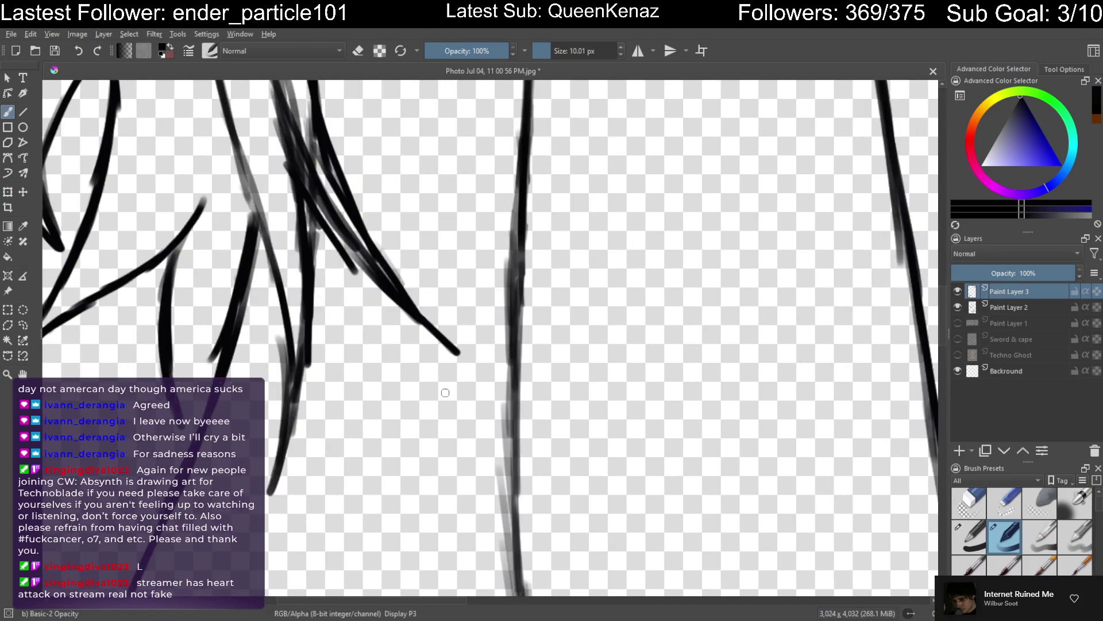
left_click_drag(396, 421, 546, 382)
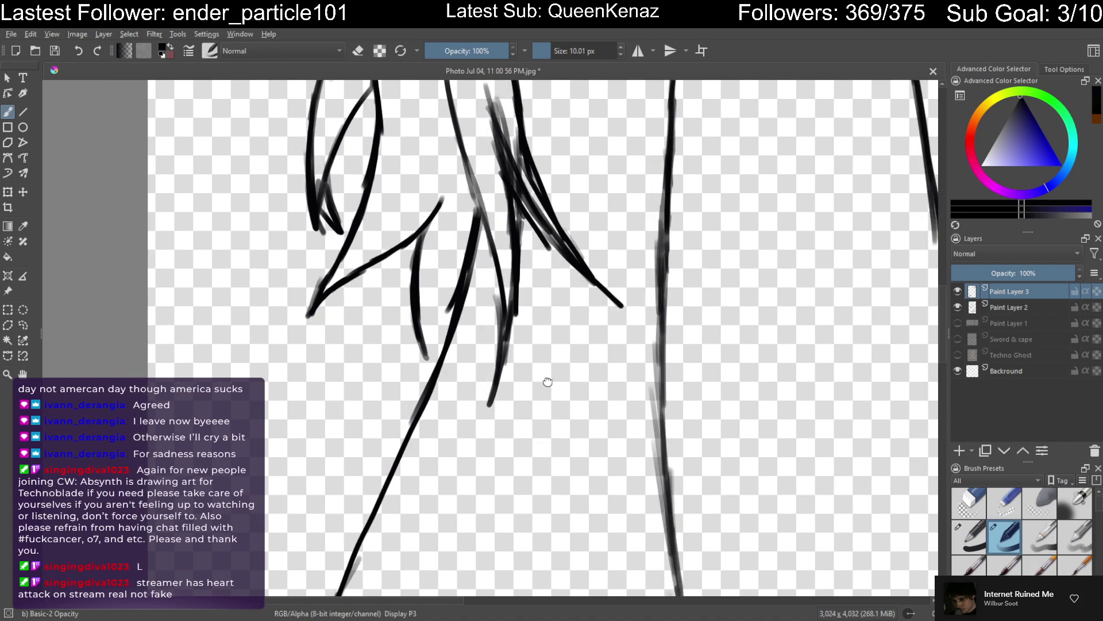
scroll(483, 396, "up", 1)
key("ctrl+plus")
left_click_drag(353, 356, 373, 394)
scroll(513, 374, "down", 5)
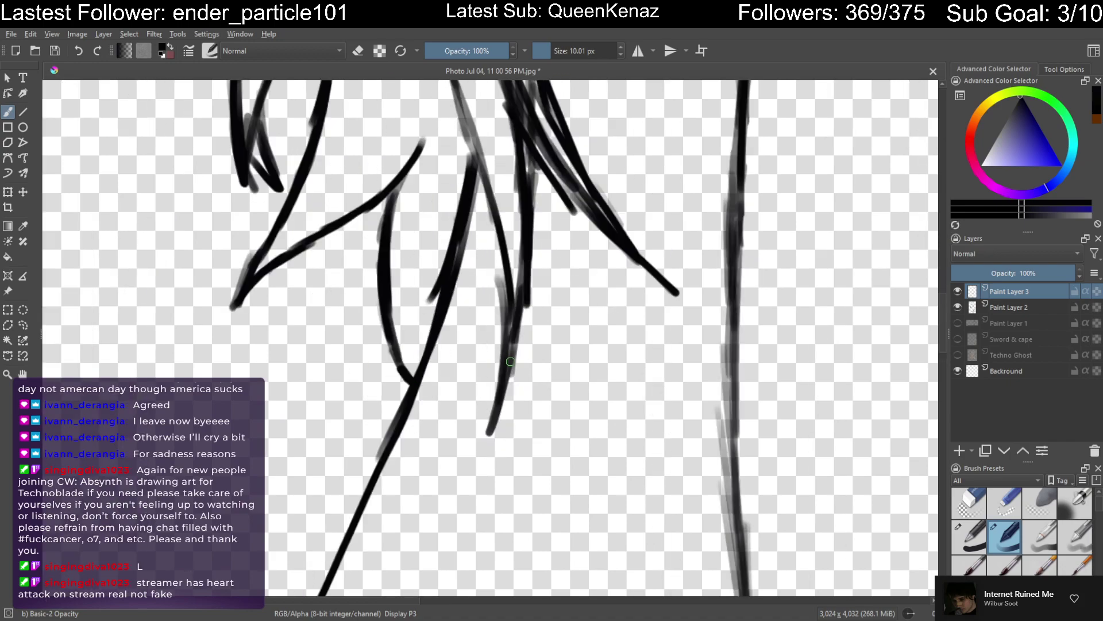
scroll(530, 344, "down", 3)
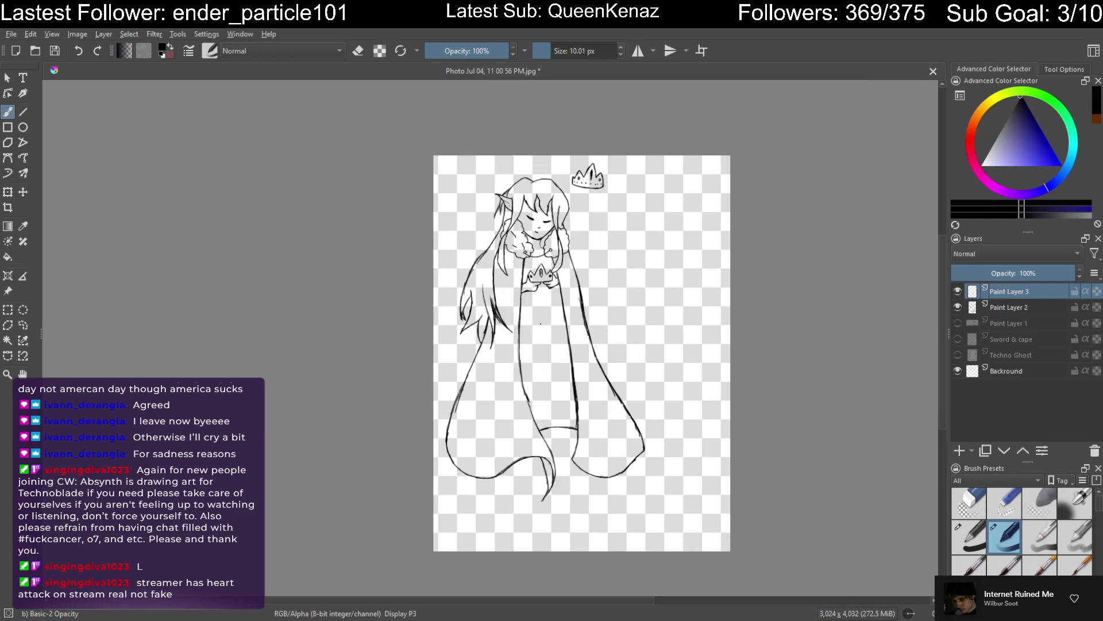